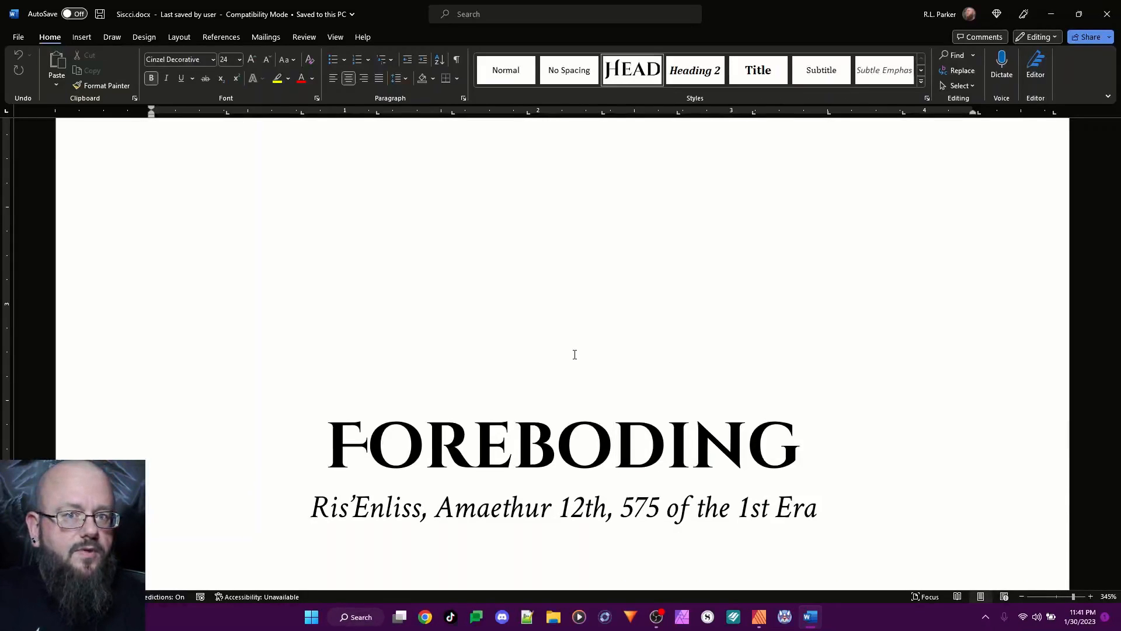
Switch to Affinity Publisher and start a new document from the A4 print preset
key(alt+Tab)
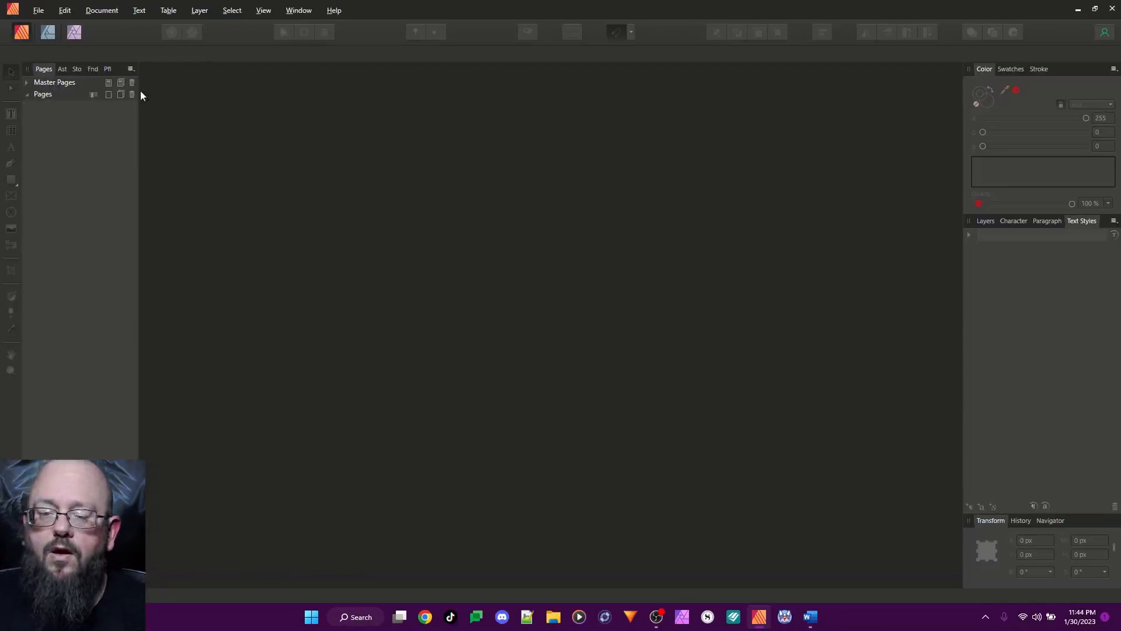
click(38, 14)
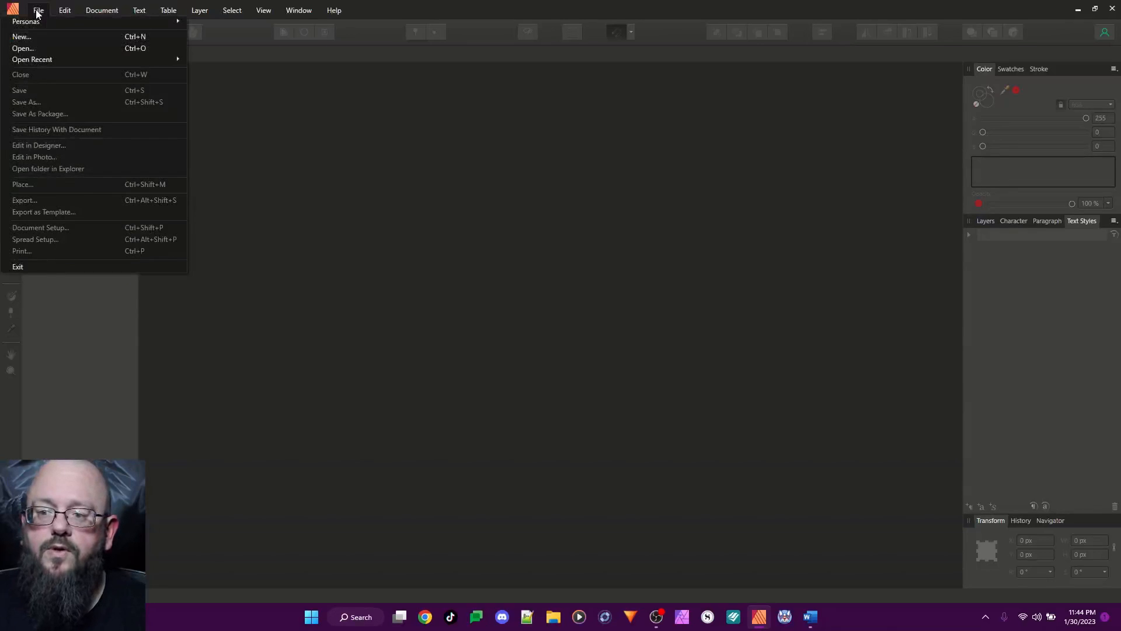
click(47, 38)
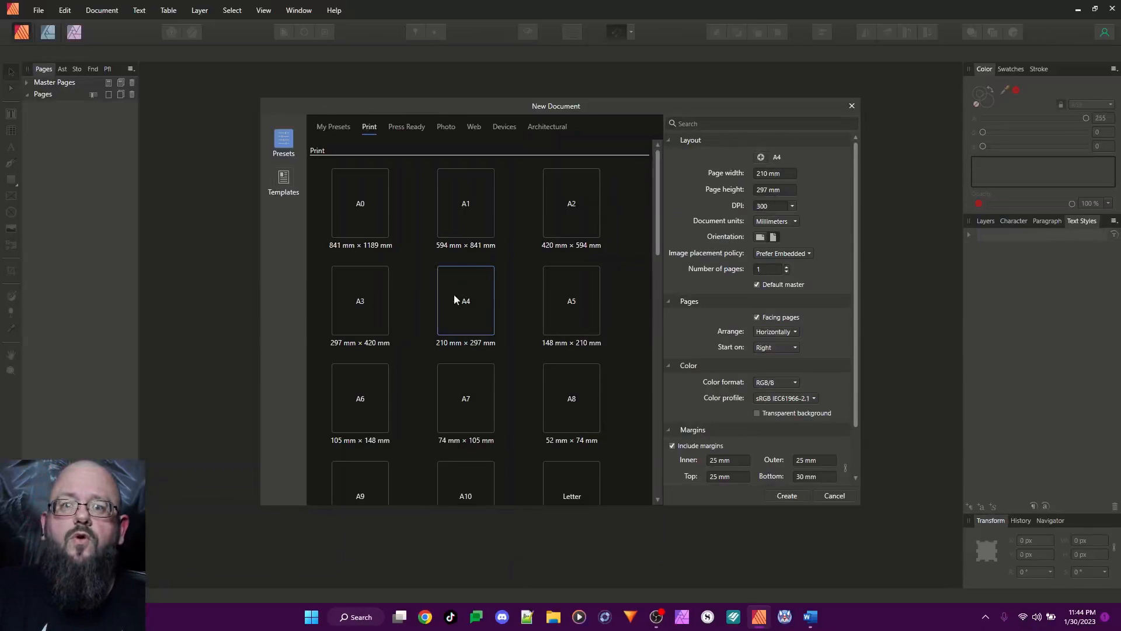
click(332, 127)
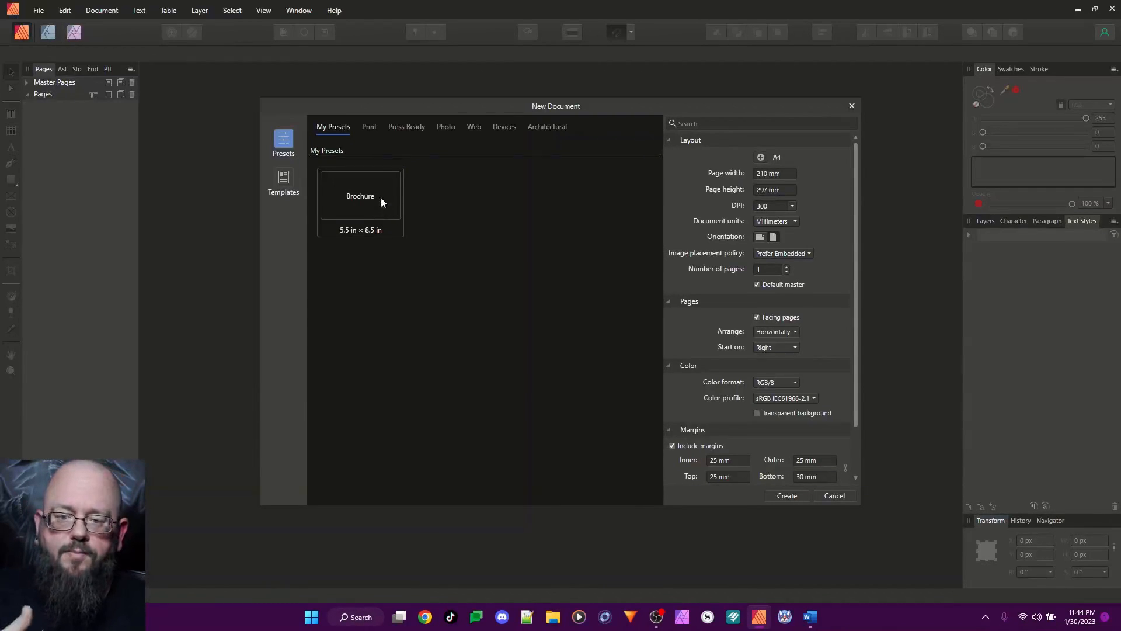
click(369, 131)
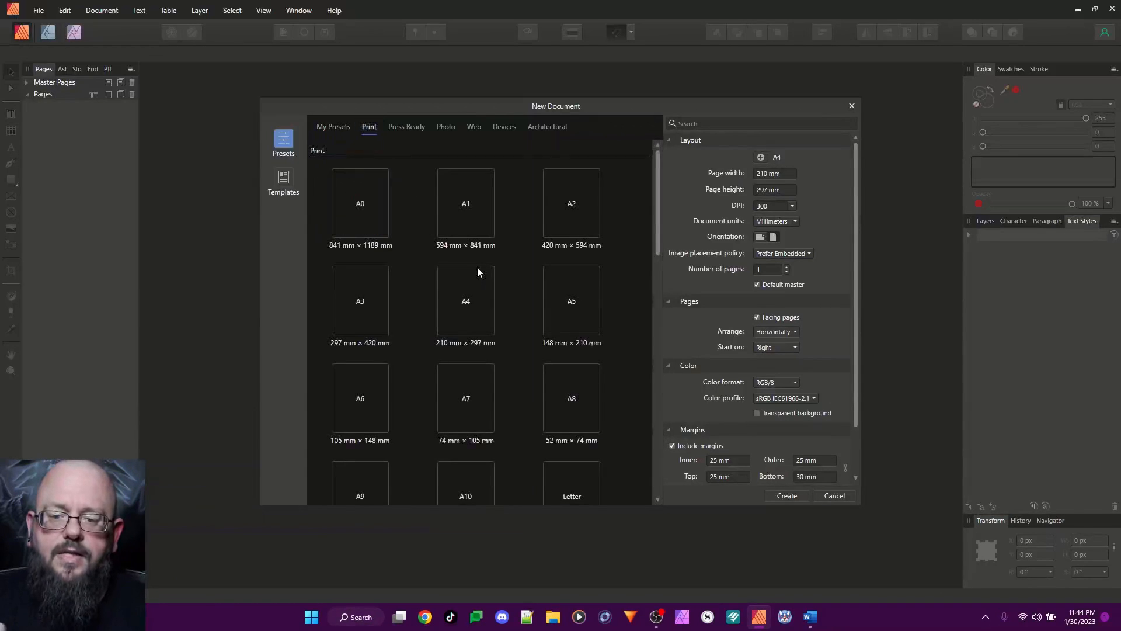
click(464, 306)
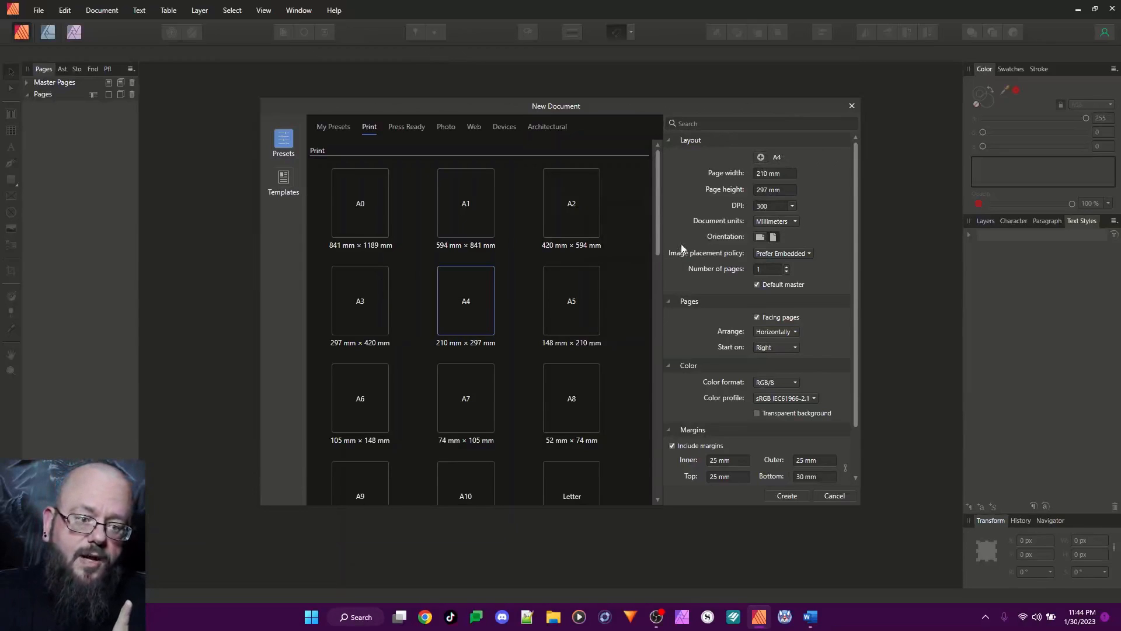
Change the new document's units to inches and set the page size to 5.25 in wide by 8 in high
click(795, 221)
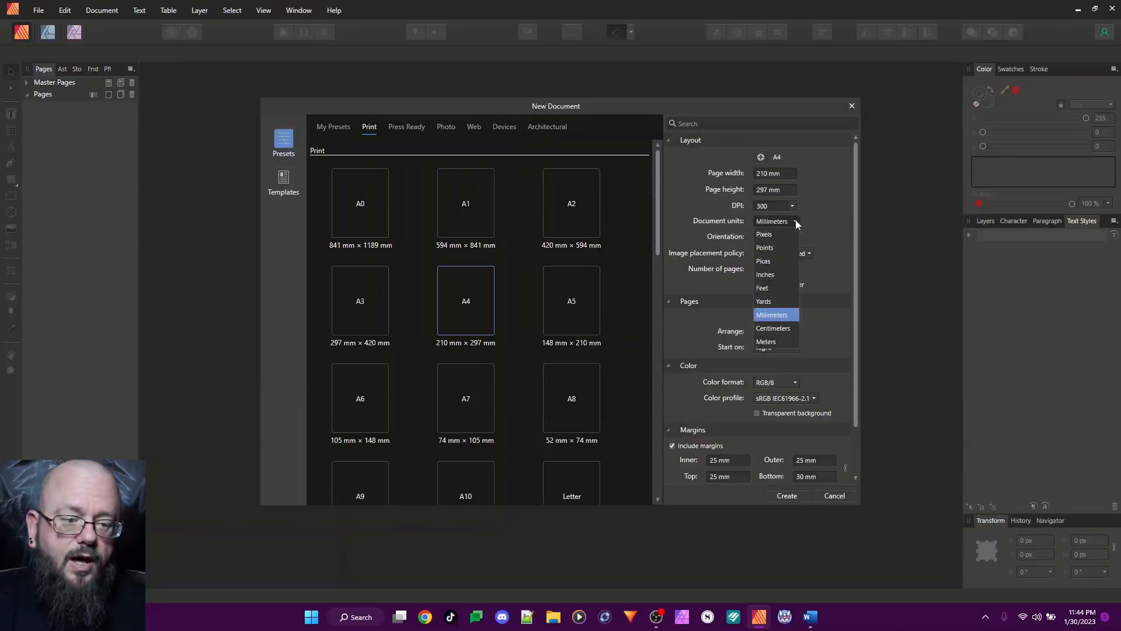
click(772, 277)
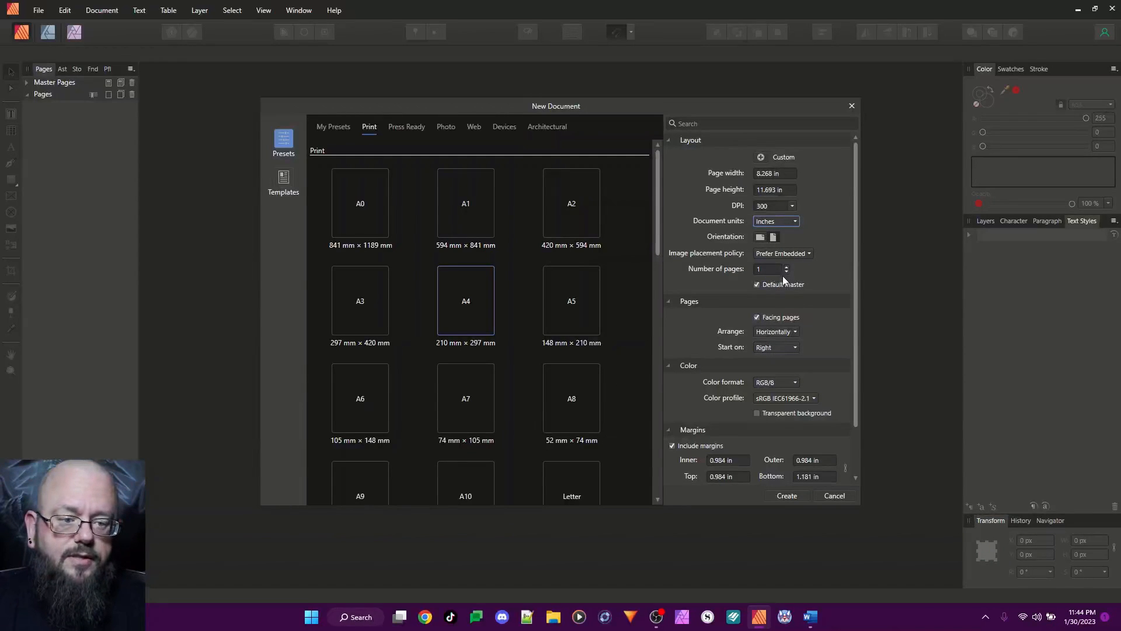
click(788, 173)
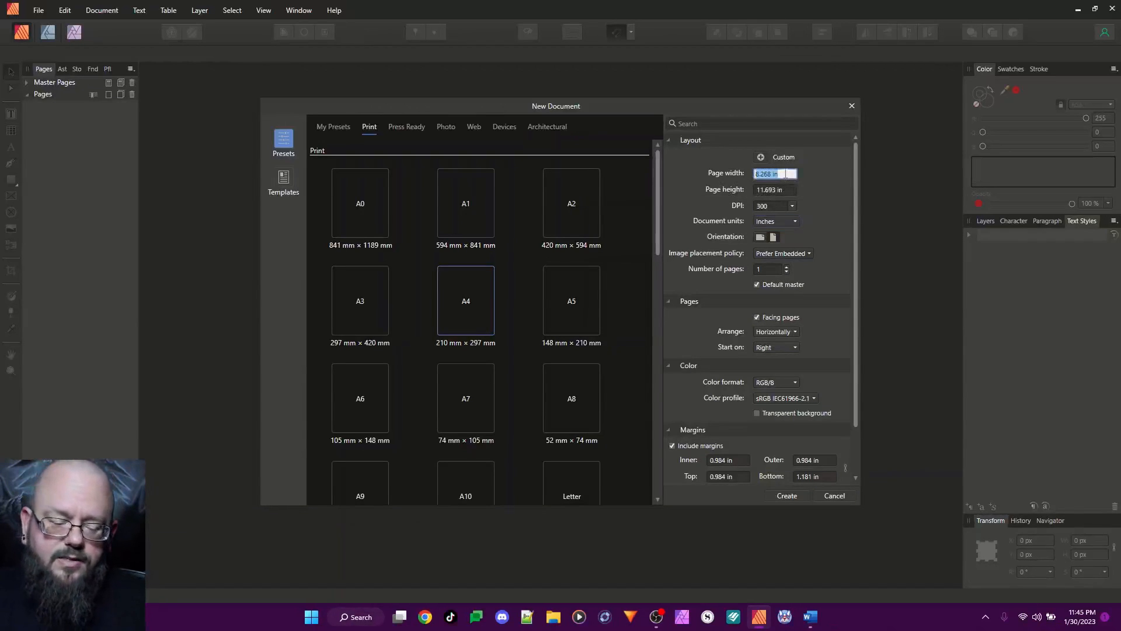
text(5.25)
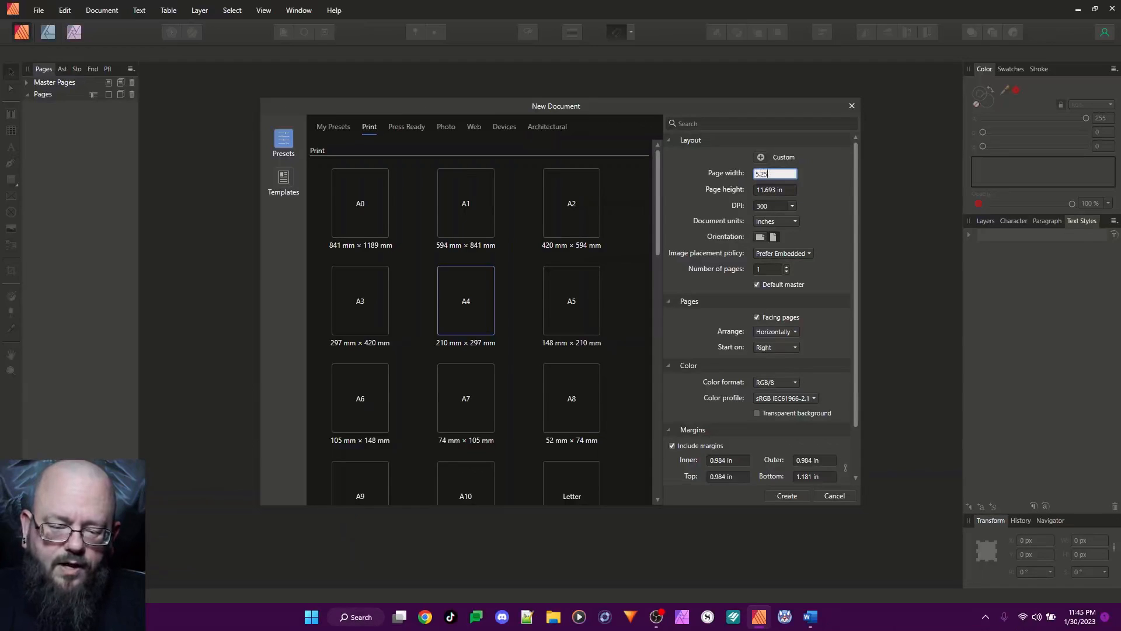
click(791, 190)
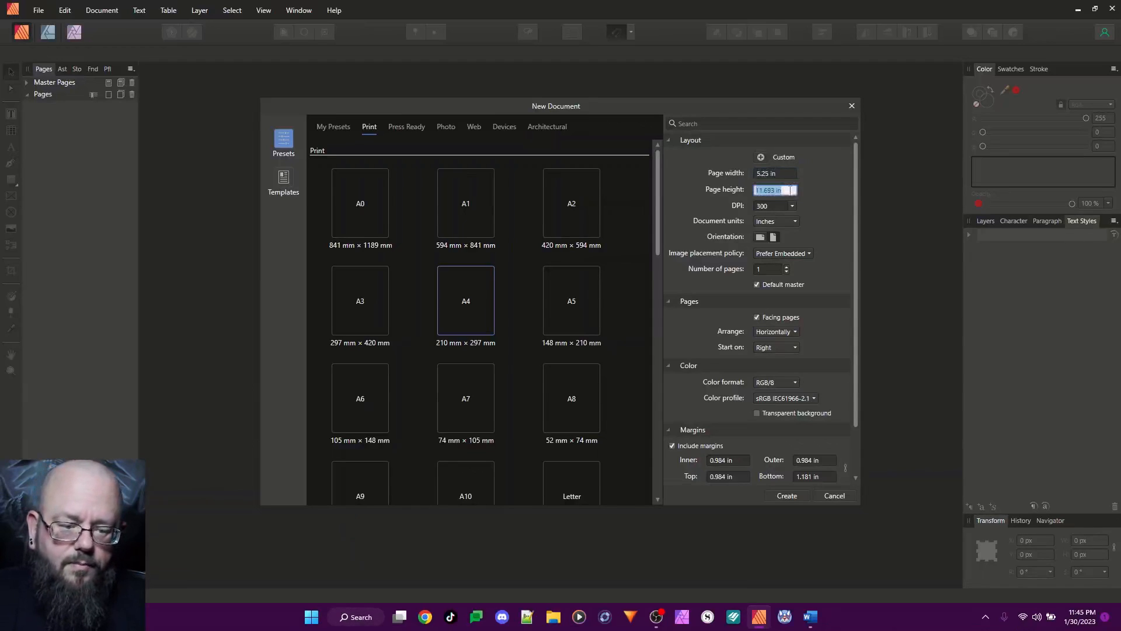
text(8)
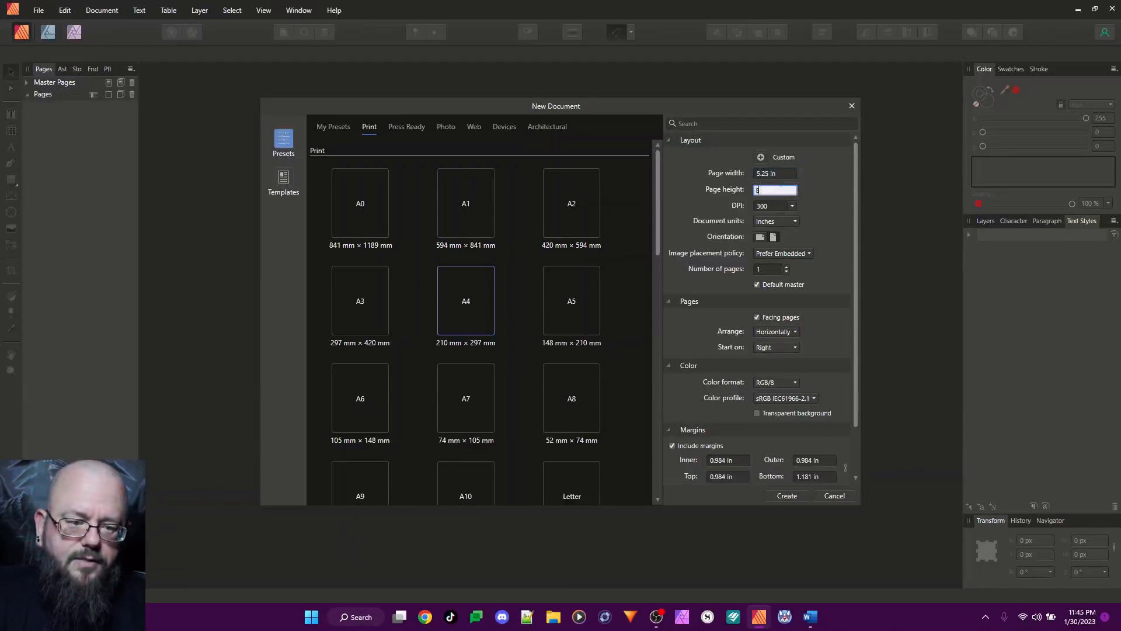
click(789, 173)
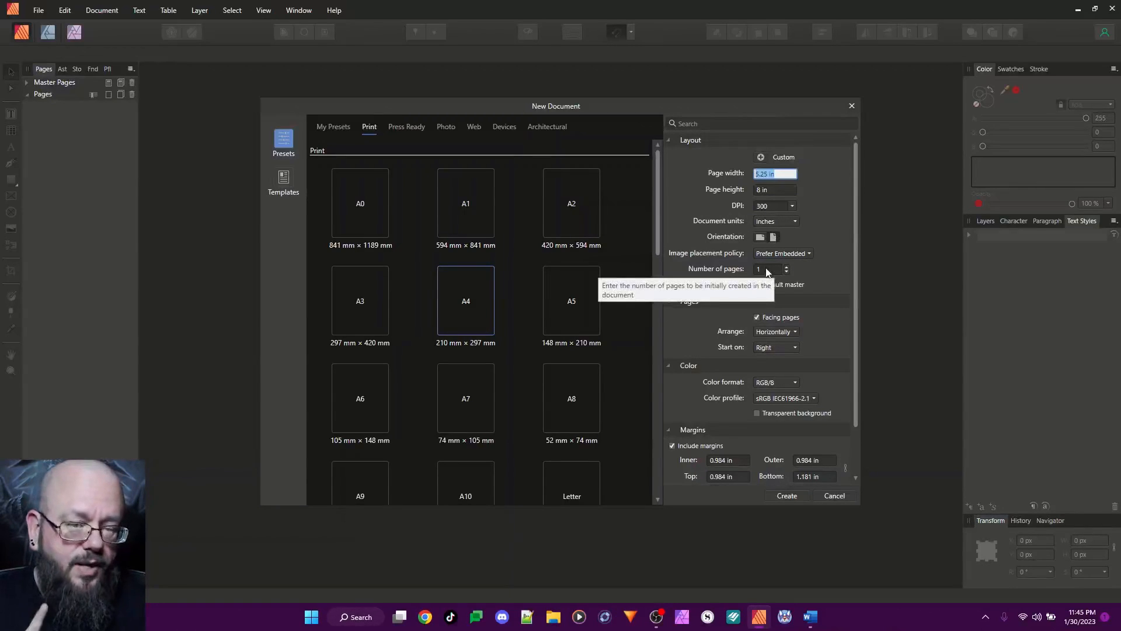
click(820, 260)
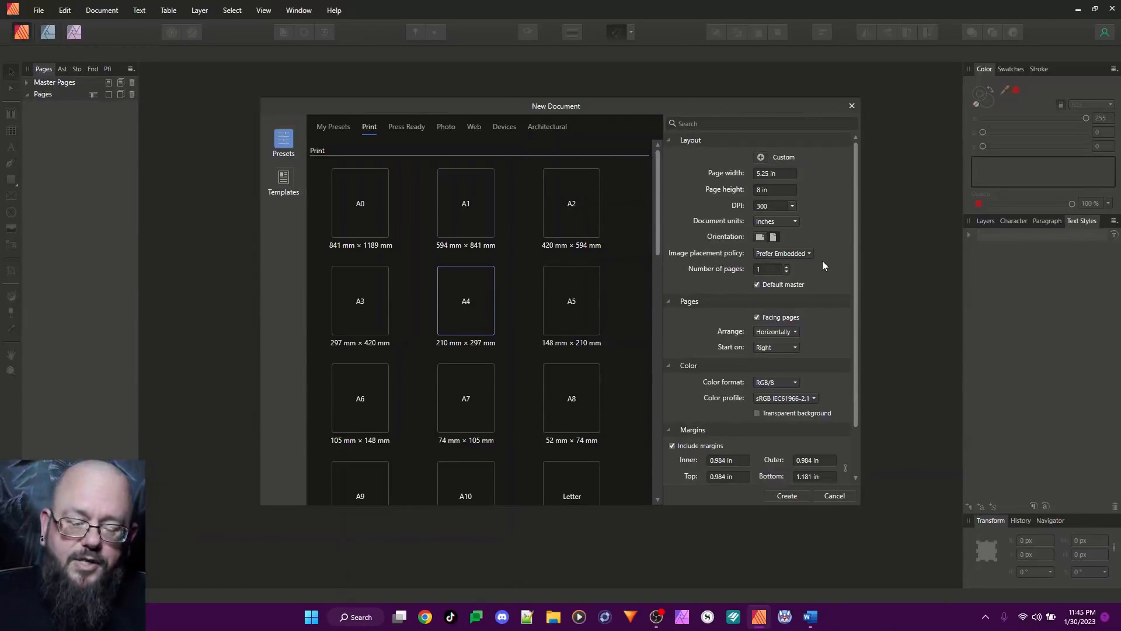
Set the page margins to 0.64 in inner, 0.35 in outer, 0.25 in top and 0.25 in bottom
drag(855, 246, 854, 303)
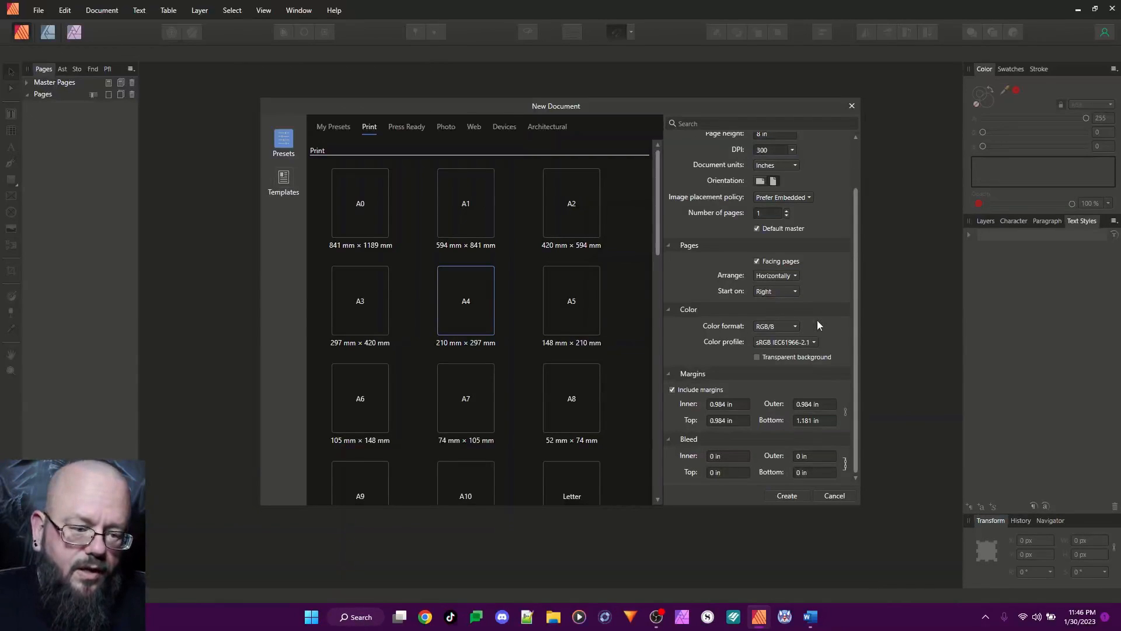
click(729, 403)
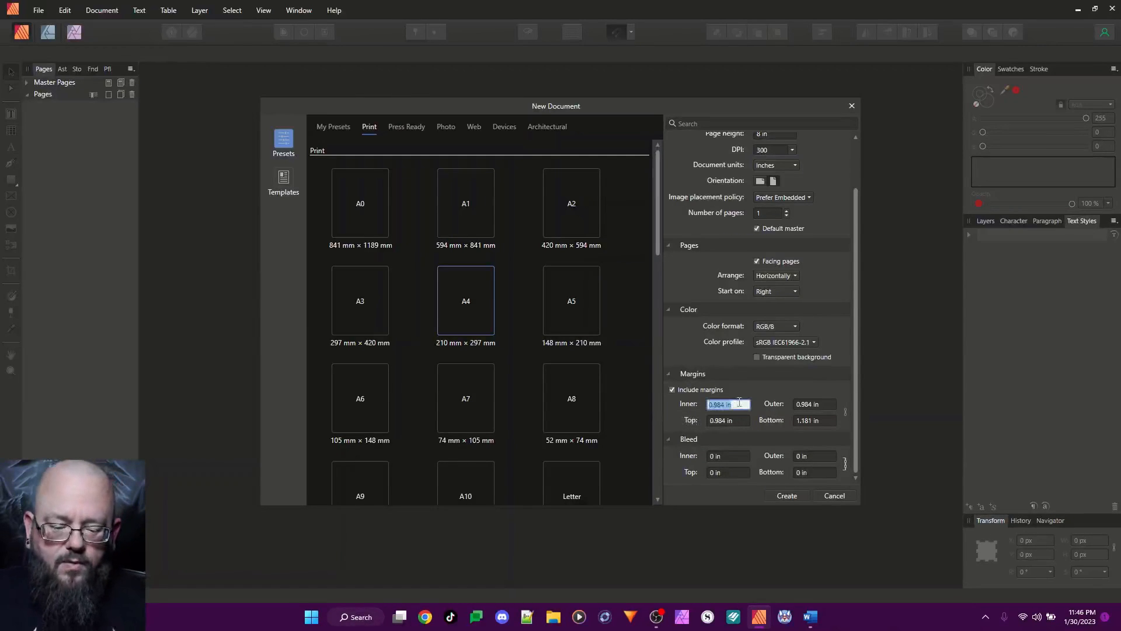
text(.64)
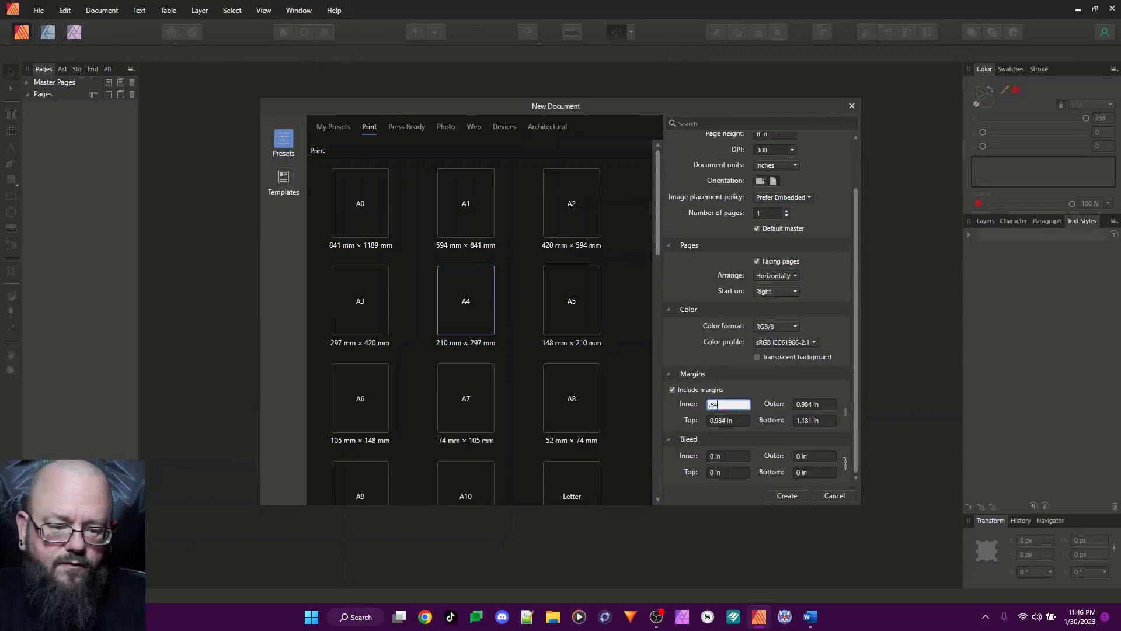
click(818, 407)
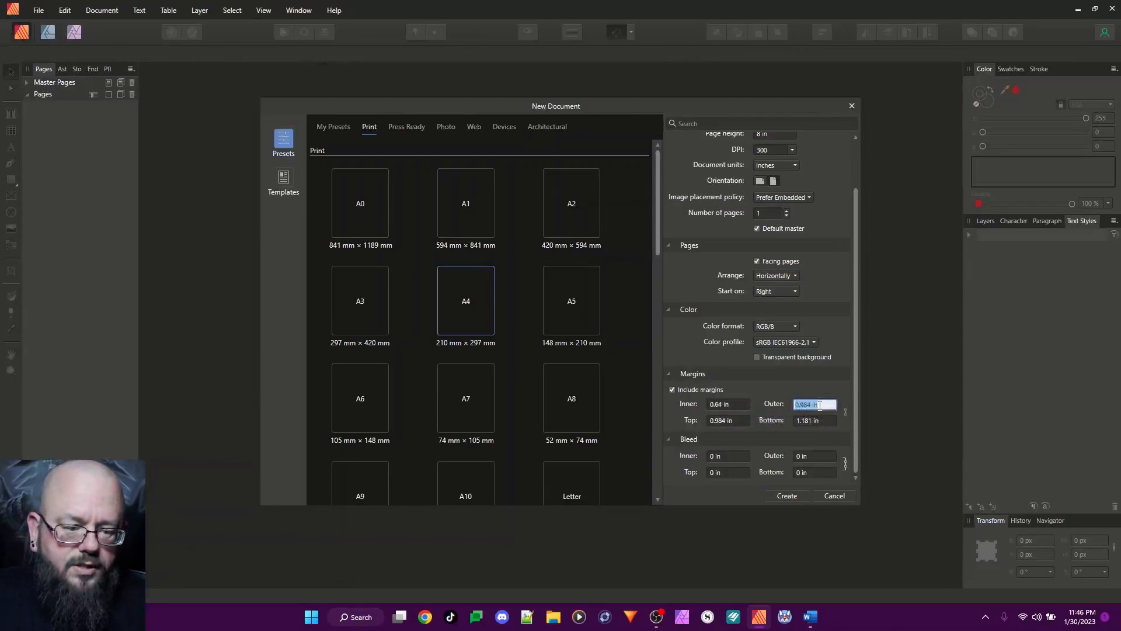
text(.35)
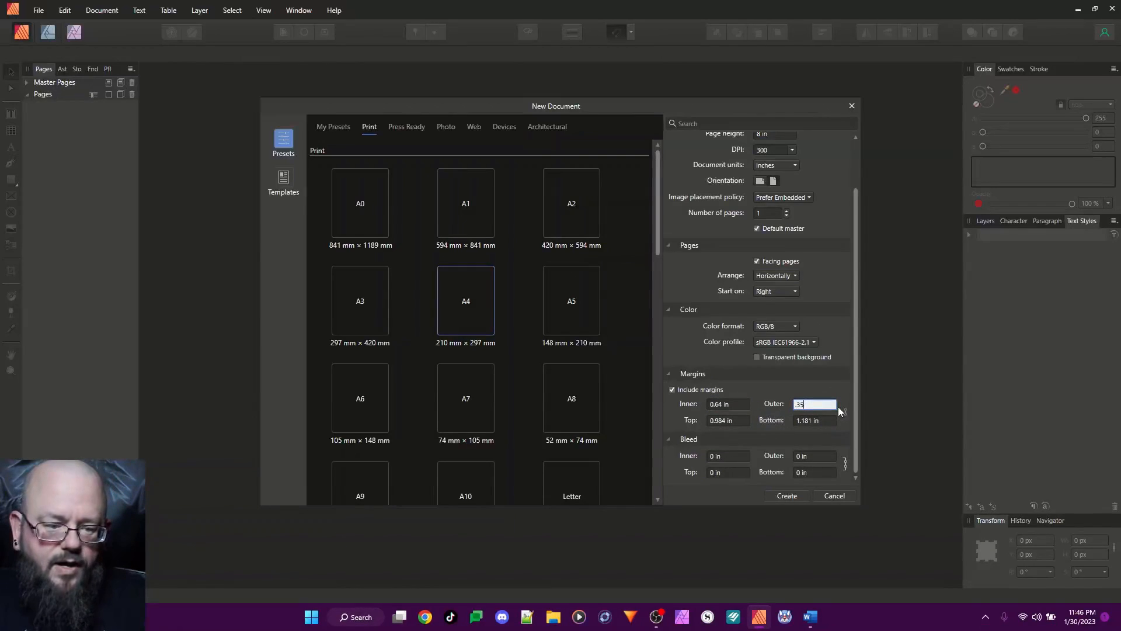
click(727, 419)
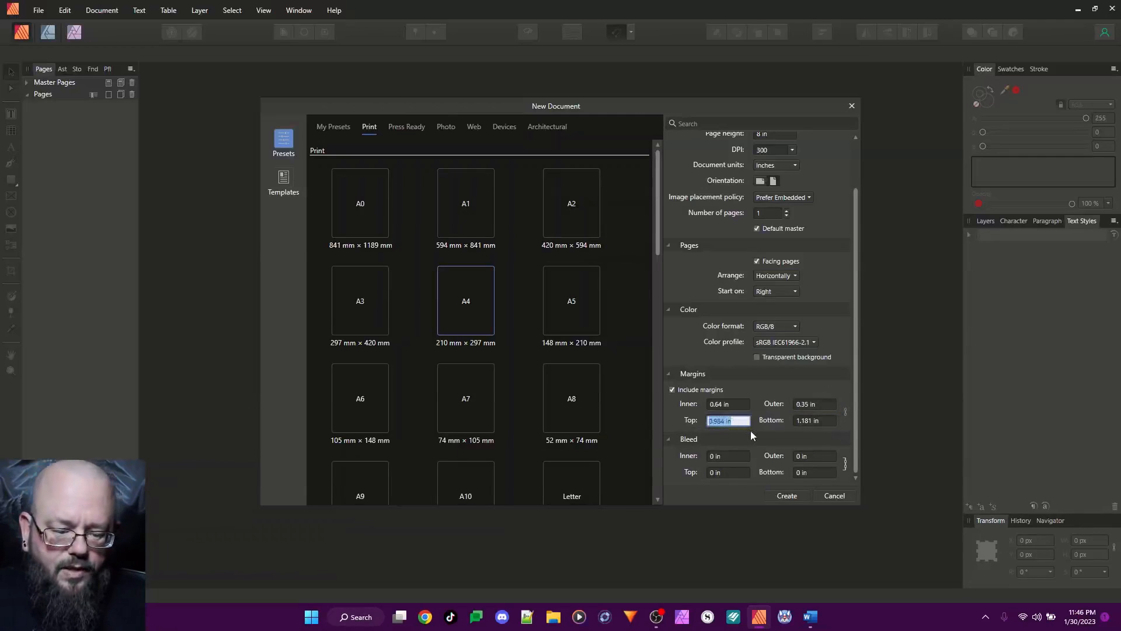
text(.25)
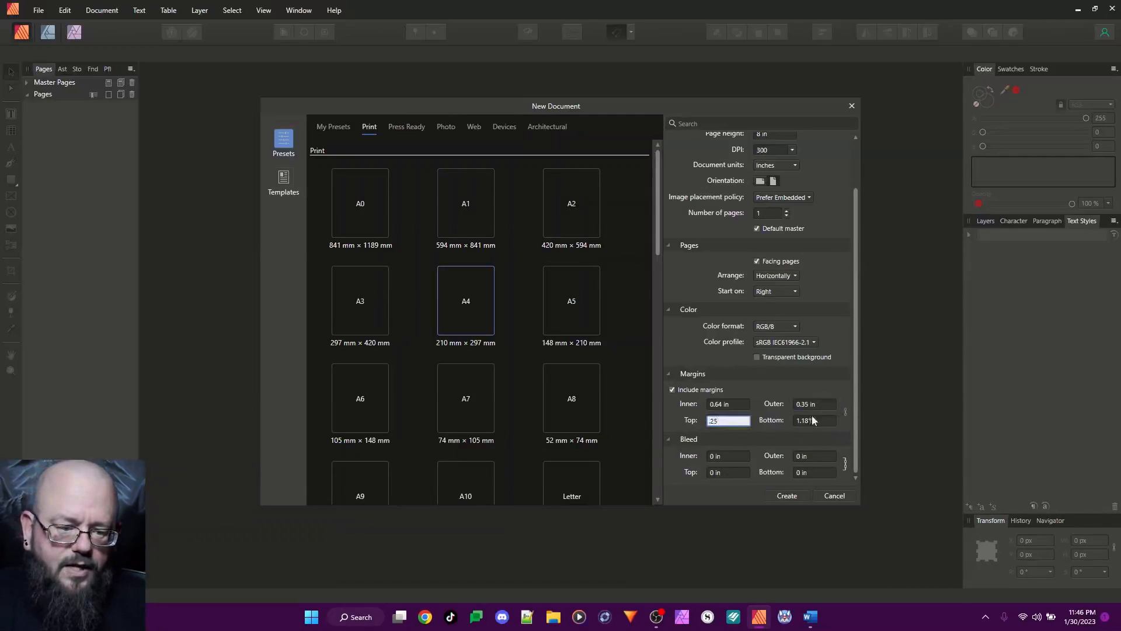
click(821, 421)
text(.25)
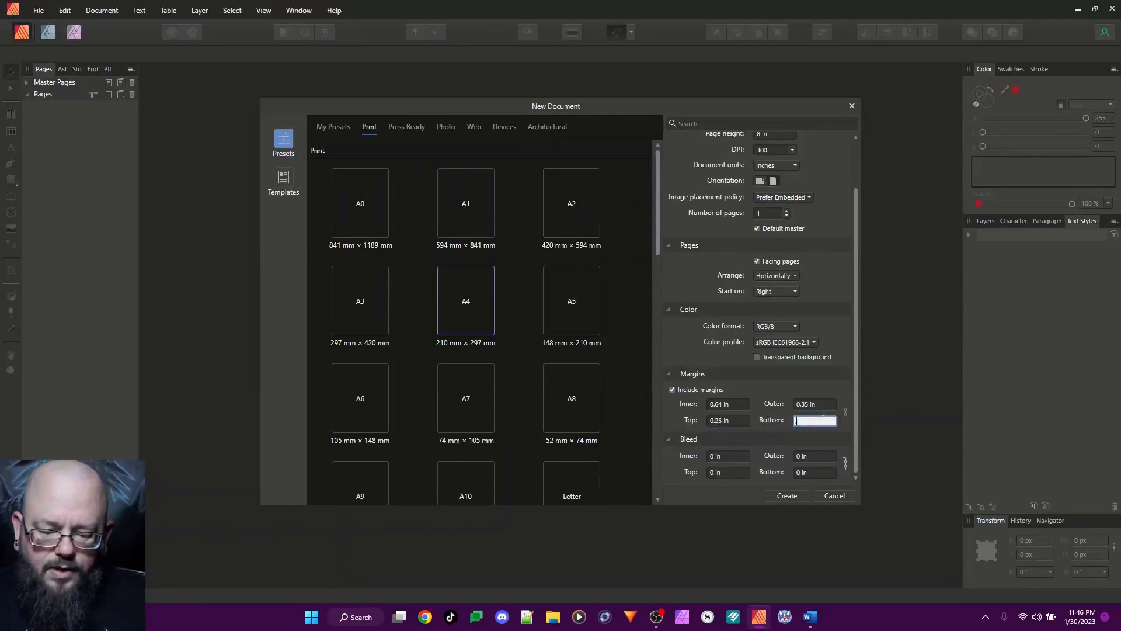
Review the margin and bleed settings and create the document
click(781, 377)
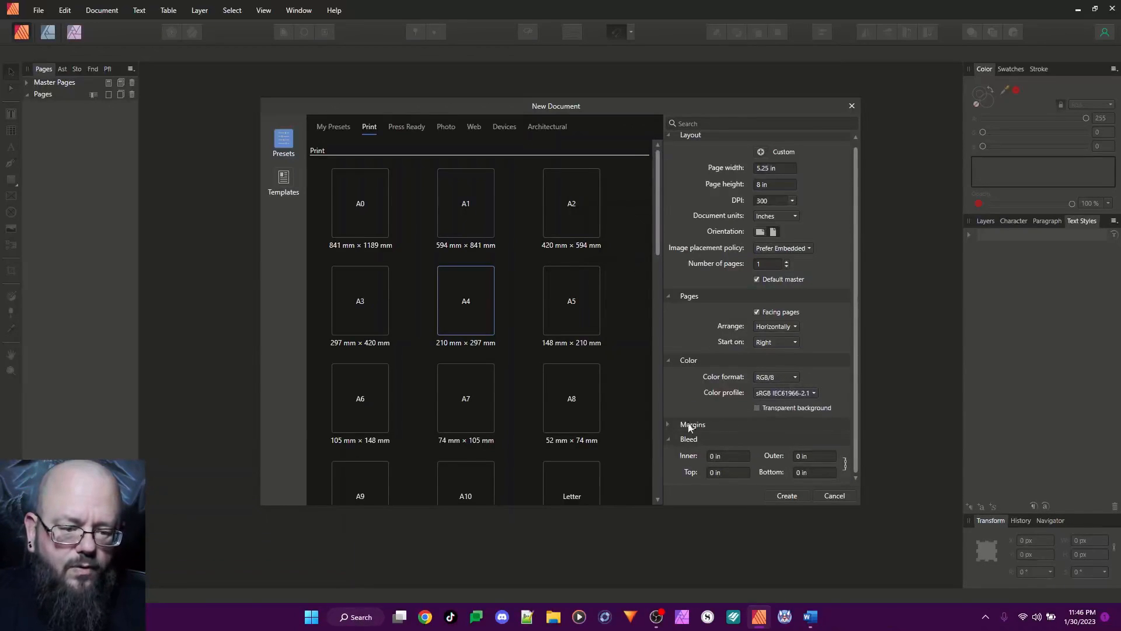
click(667, 424)
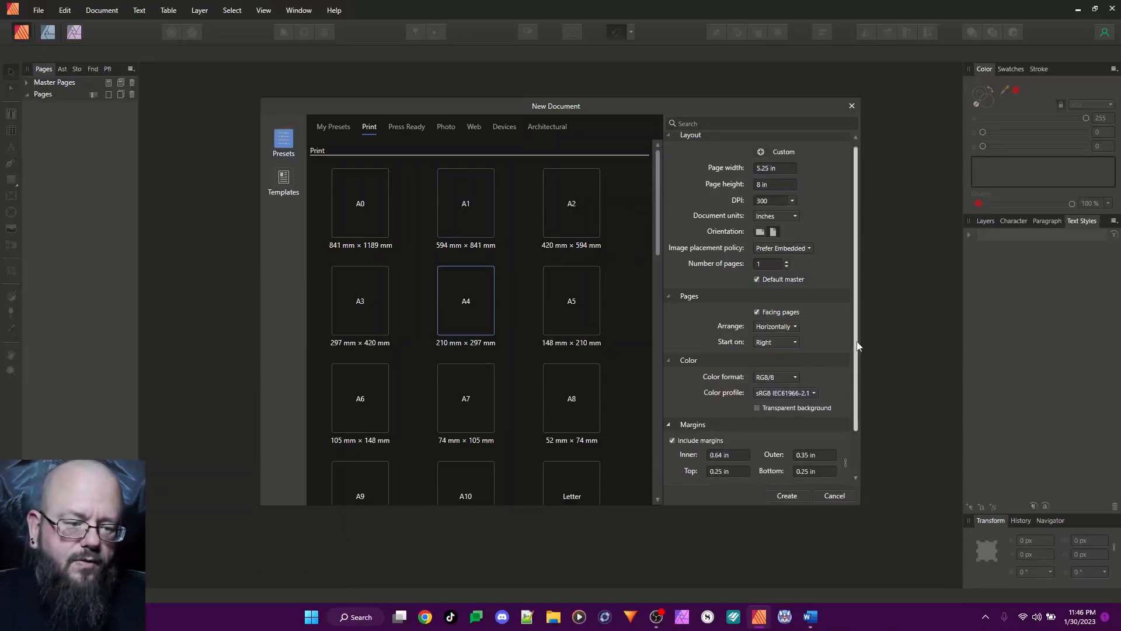
drag(857, 346, 862, 392)
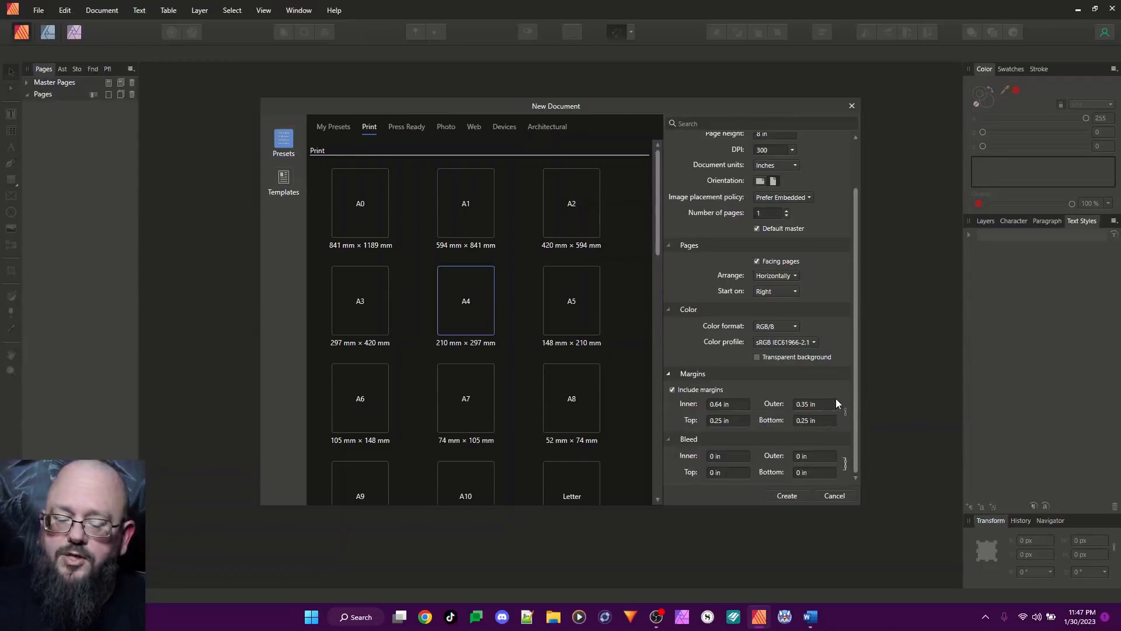
click(798, 497)
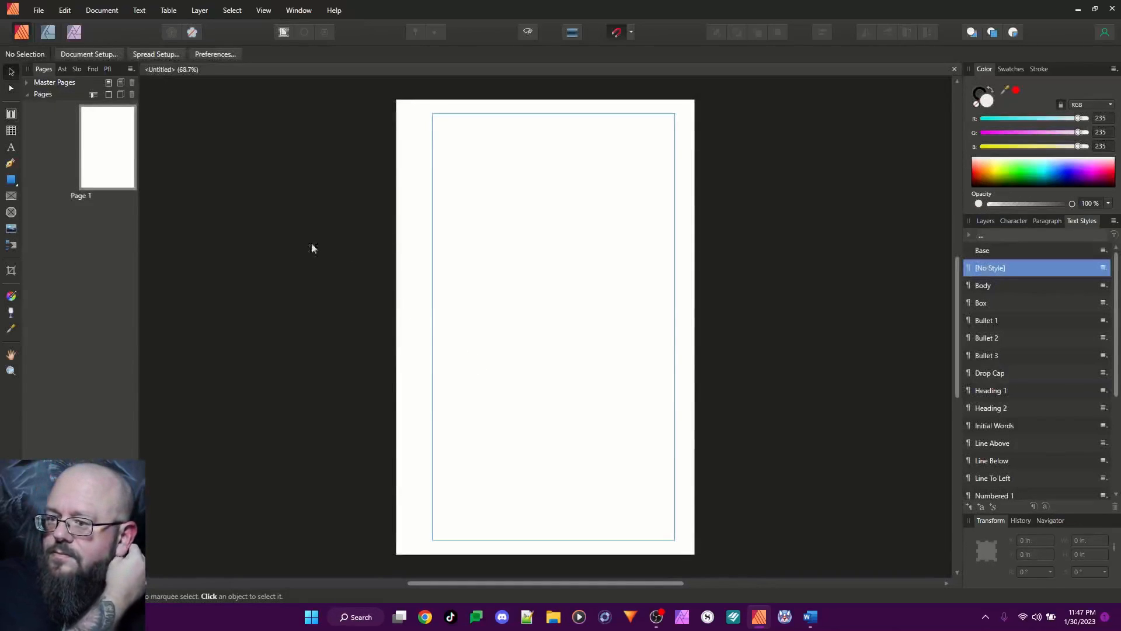
Expand the master pages list and open the Master A spread for editing
click(26, 81)
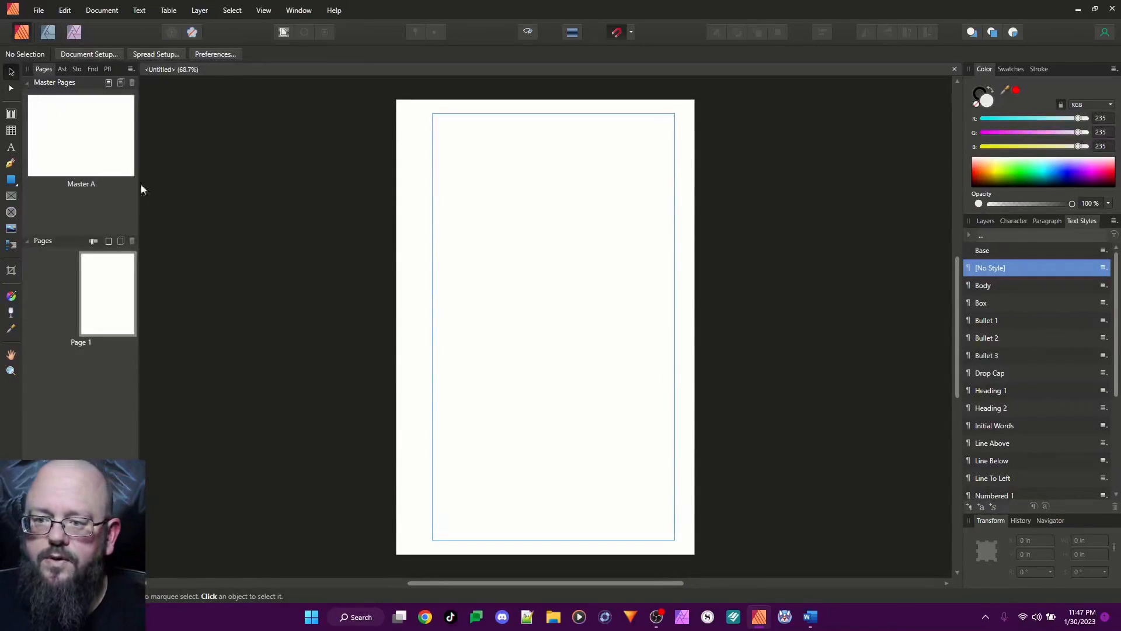
click(102, 136)
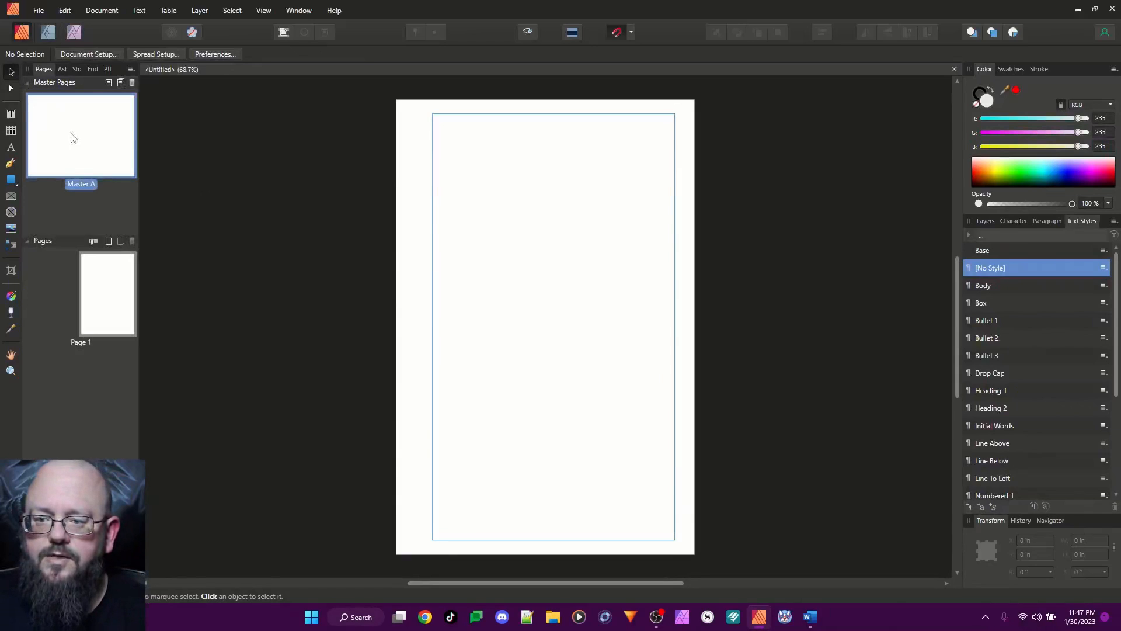
click(95, 294)
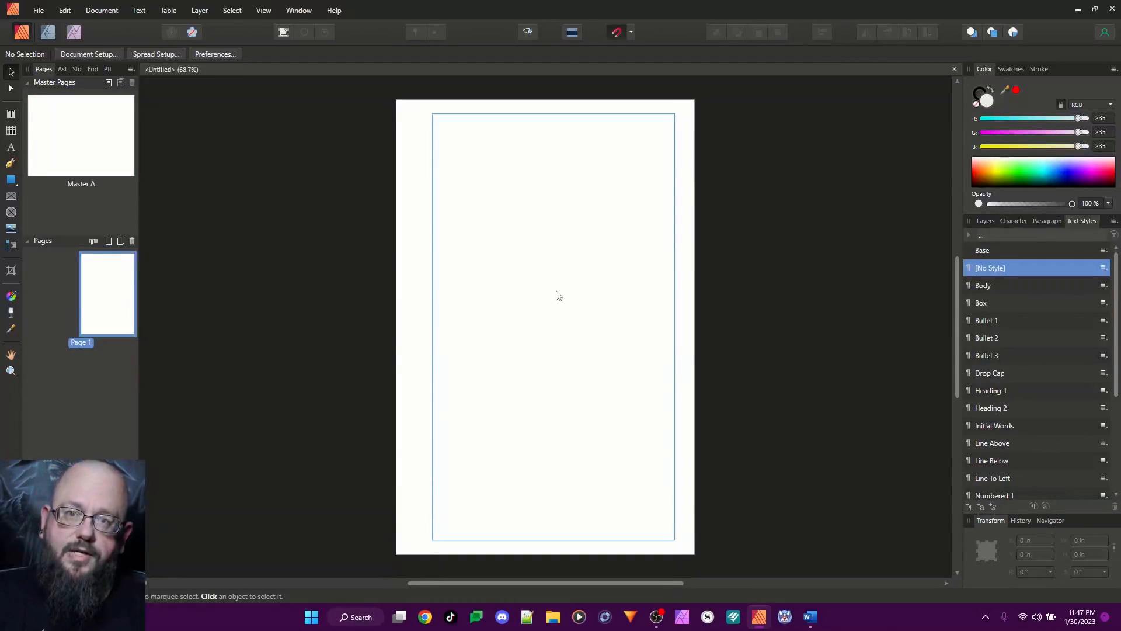
click(56, 115)
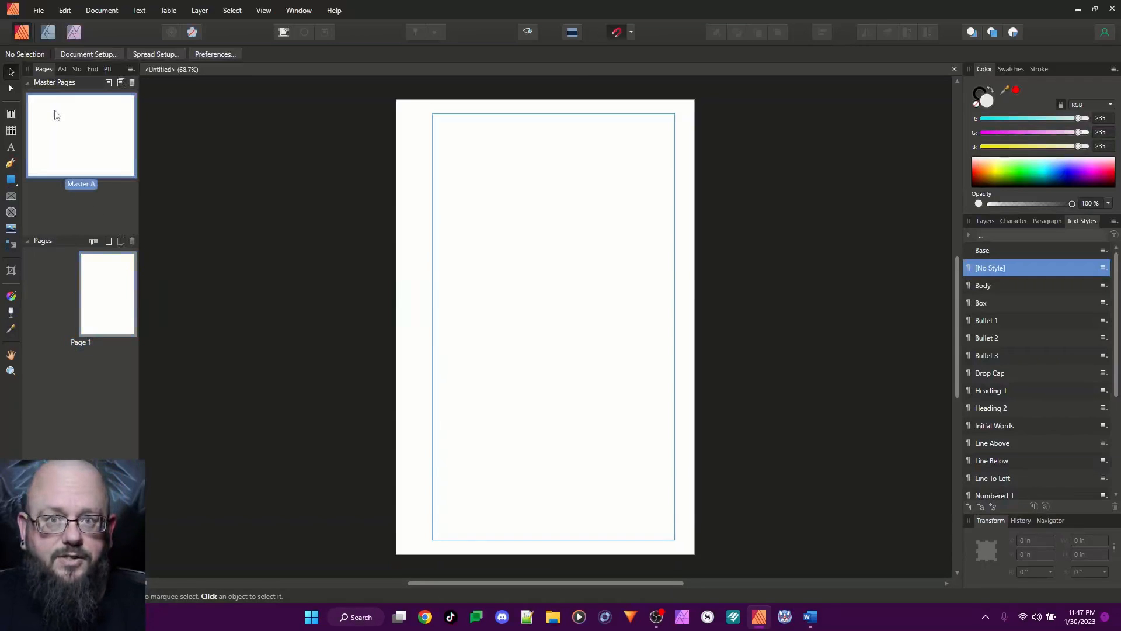
double_click(56, 115)
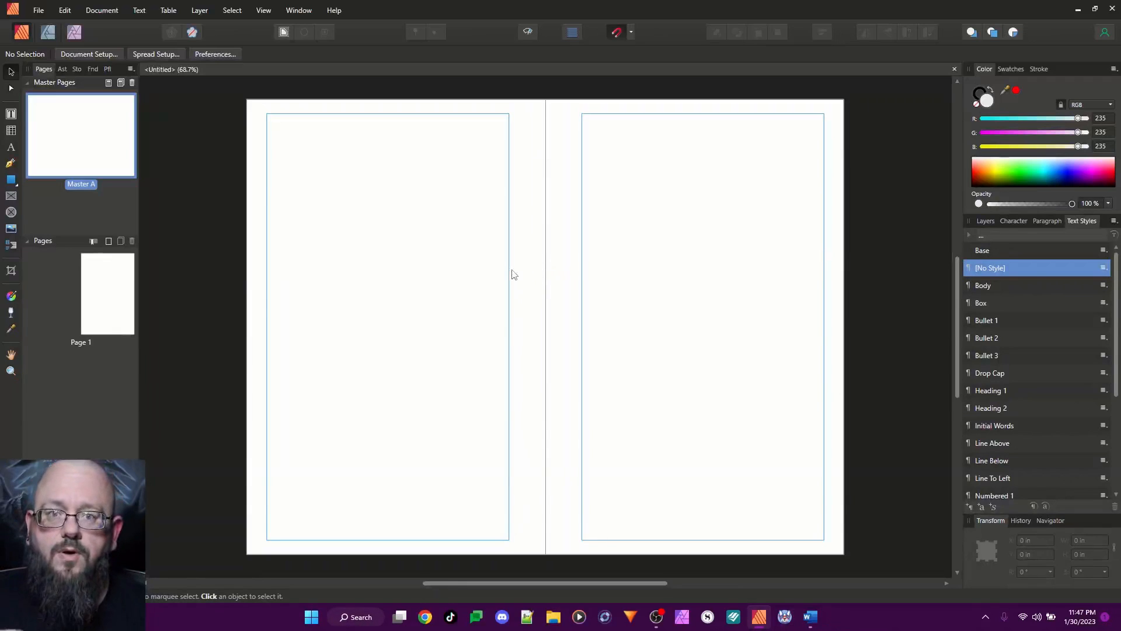
Hide the margin guides on the master spread and show them again
click(259, 12)
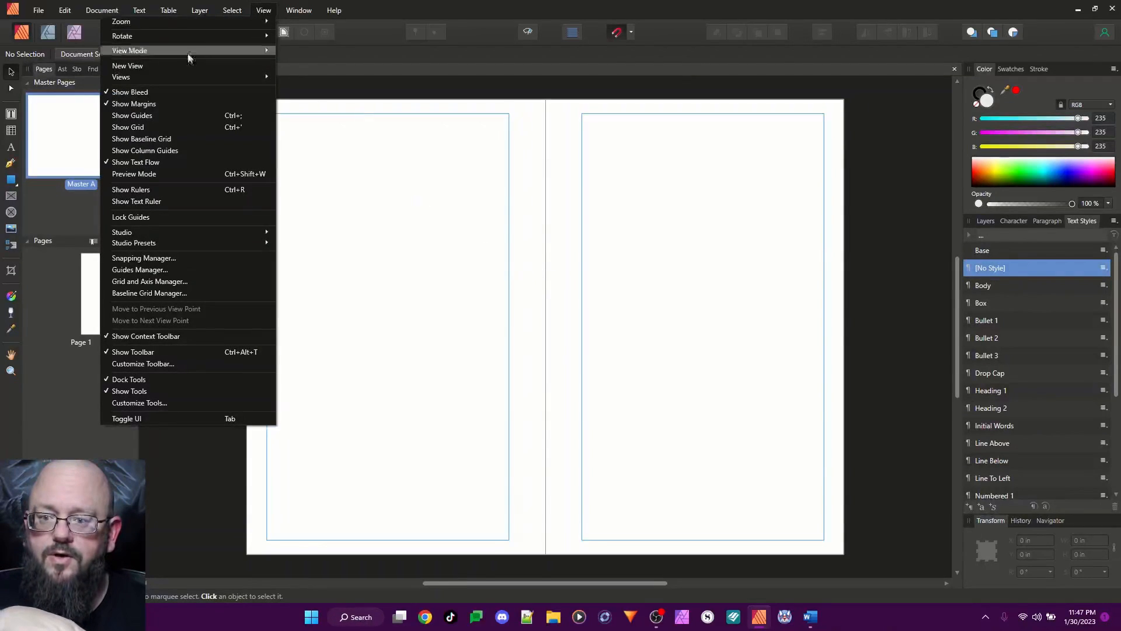
click(134, 104)
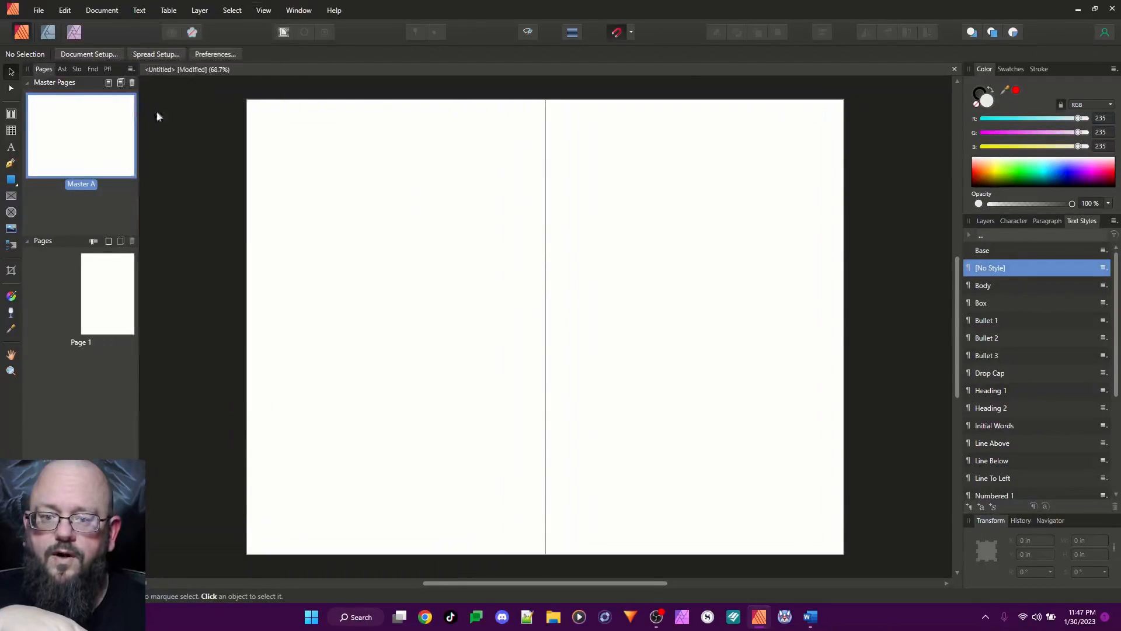
click(264, 11)
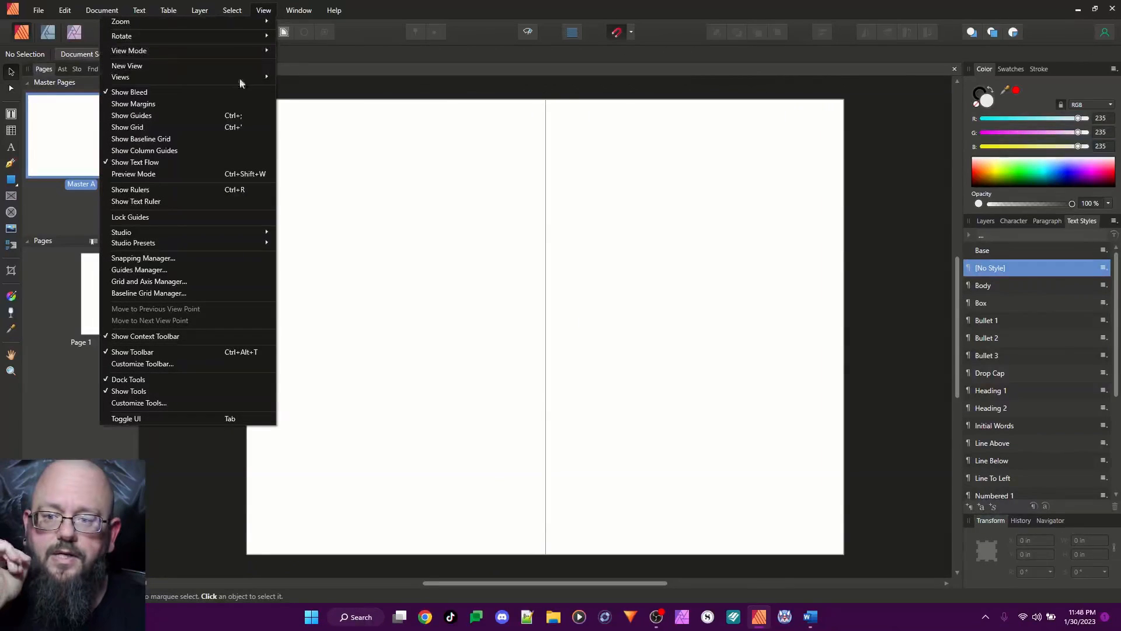
click(159, 104)
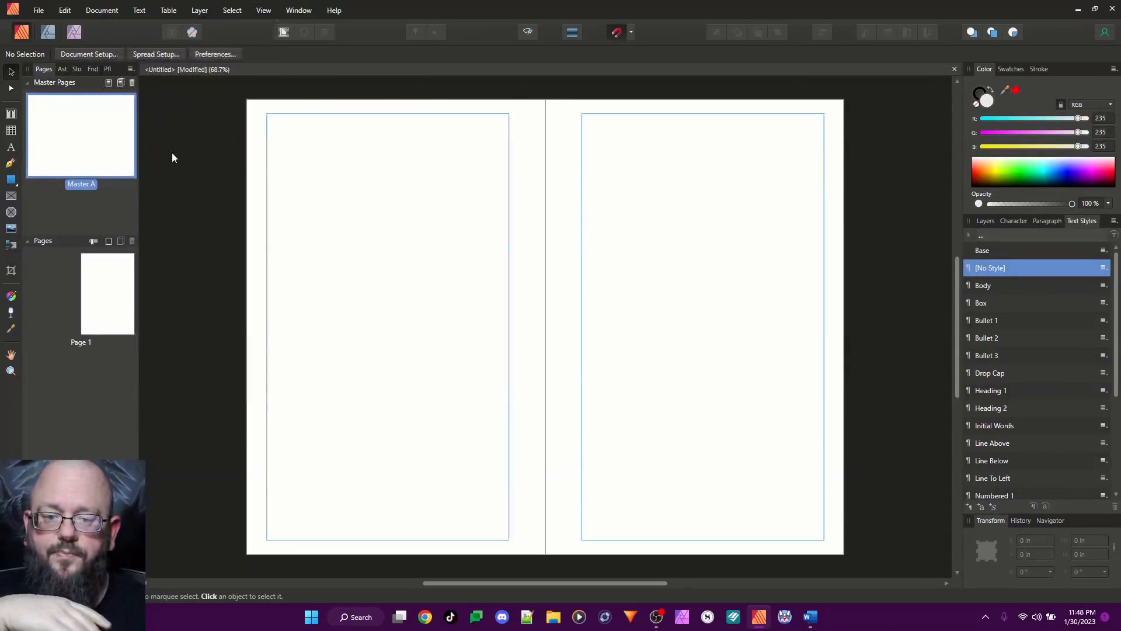
Draw a header text frame about 4.26 by 0.21 in along the top margin of the left master page
click(11, 115)
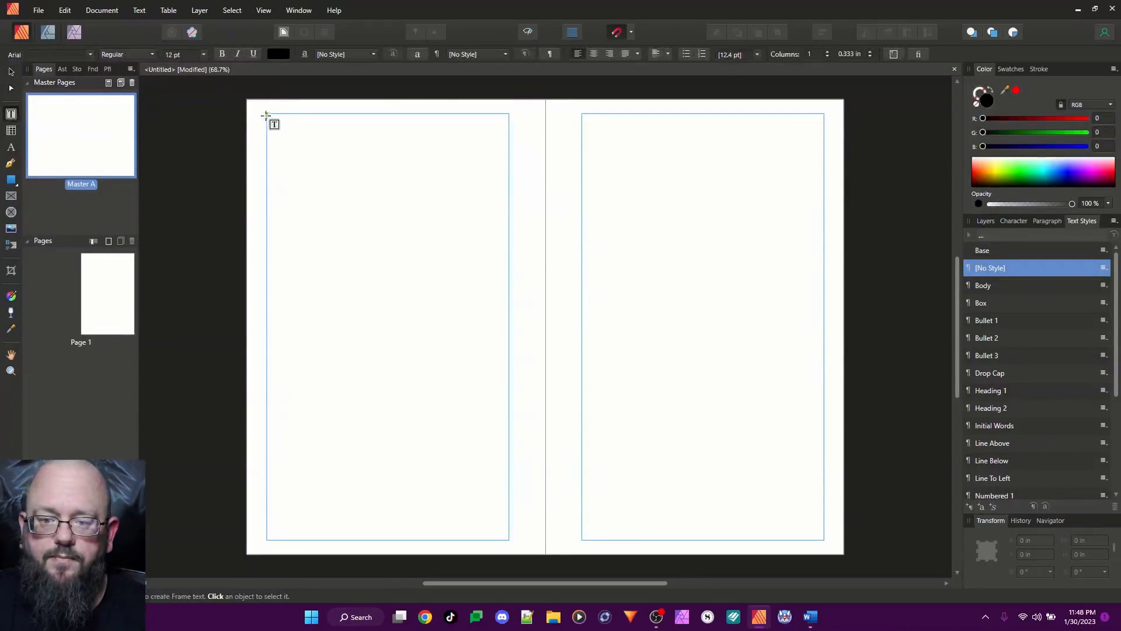
drag(266, 113, 483, 136)
drag(504, 130, 509, 125)
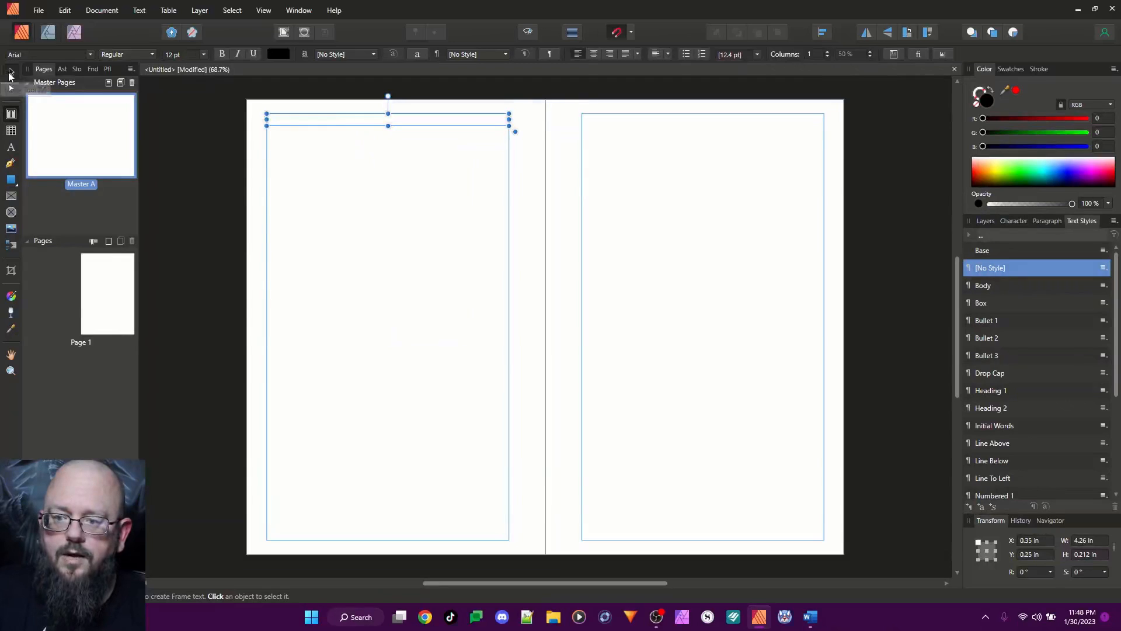
Duplicate the header frame straight down to the left page's bottom margin as a footer frame
click(10, 71)
mouse_move(315, 123)
mouse_down()
mouse_move(317, 243)
mouse_move(316, 124)
mouse_up()
key(alt)
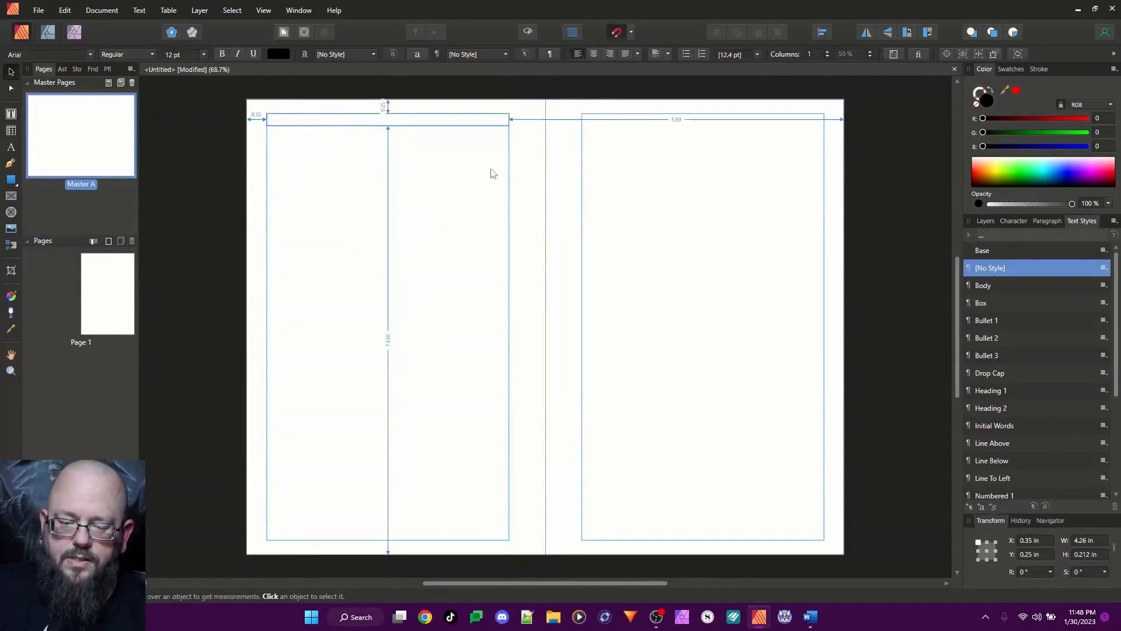
drag(338, 125, 341, 544)
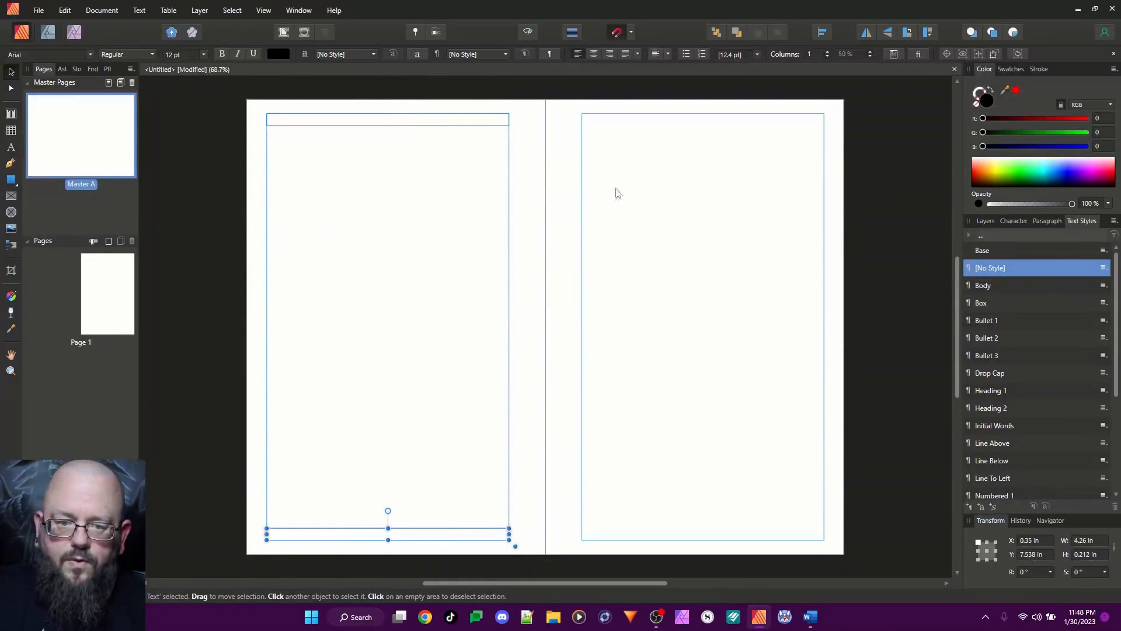
Draw a body text frame about 4.26 by 6.91 in and place it between the left page's header and footer frames
click(10, 115)
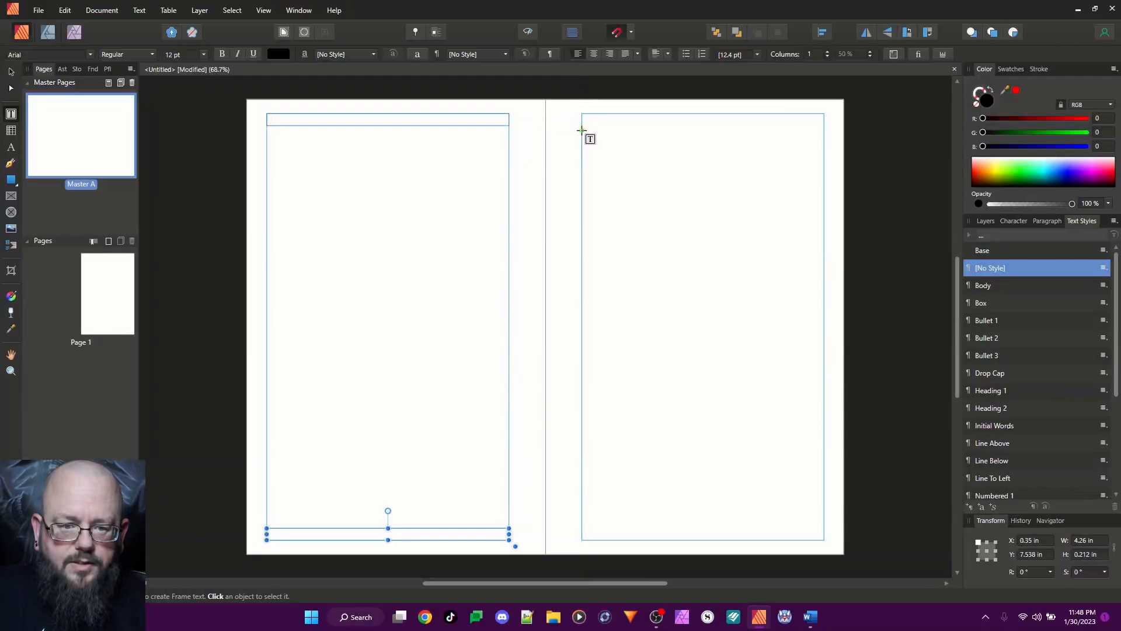
drag(581, 130, 821, 523)
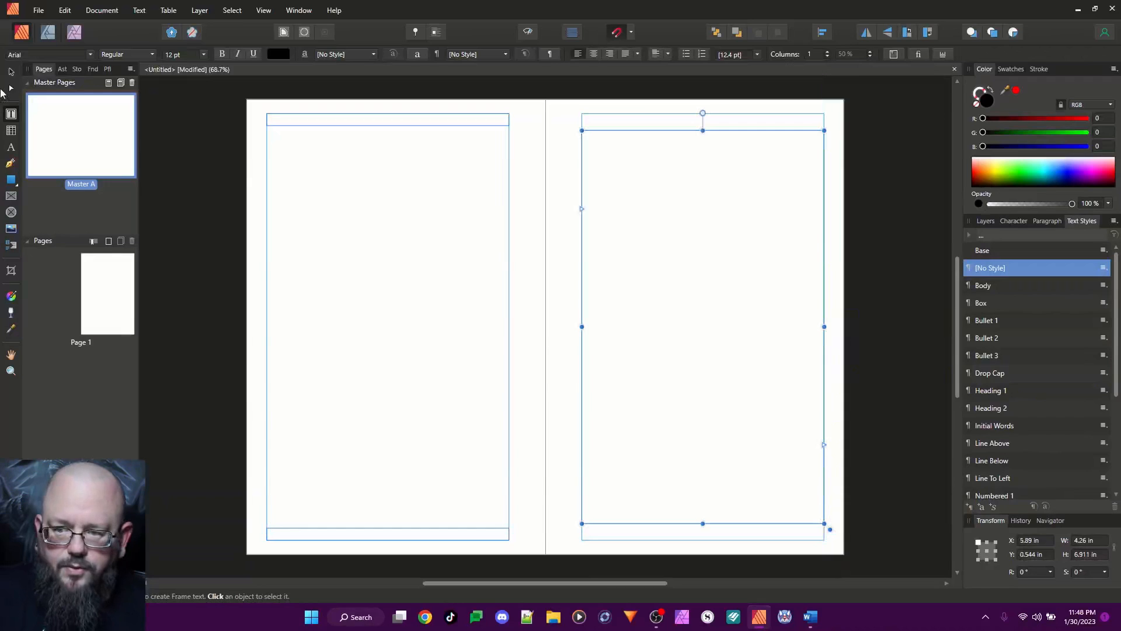
click(11, 74)
drag(681, 215, 364, 214)
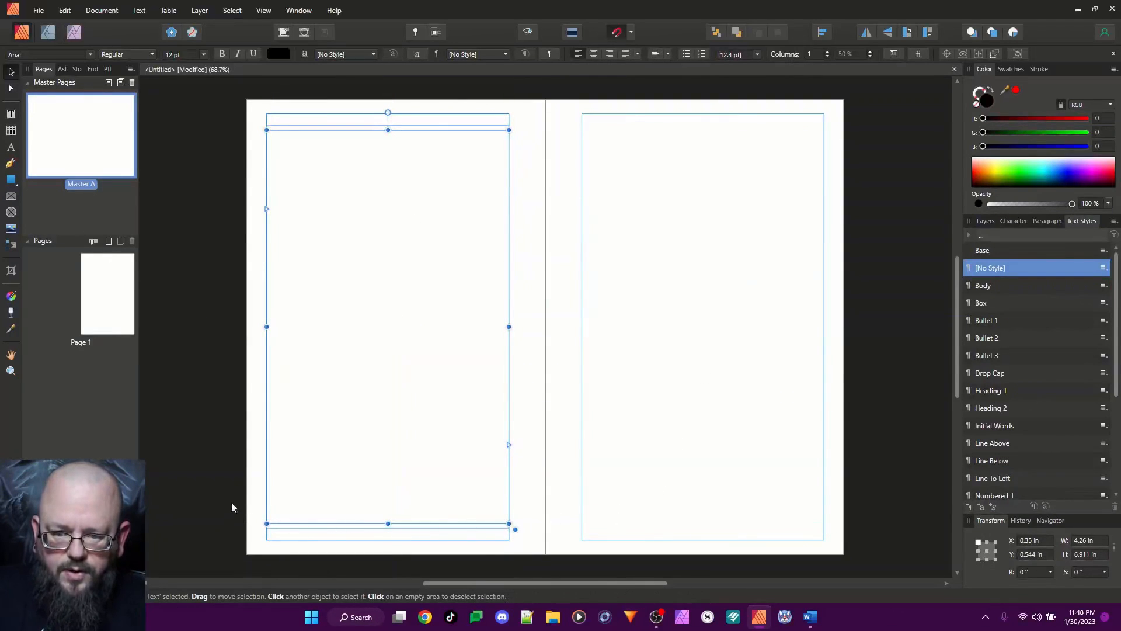
click(254, 444)
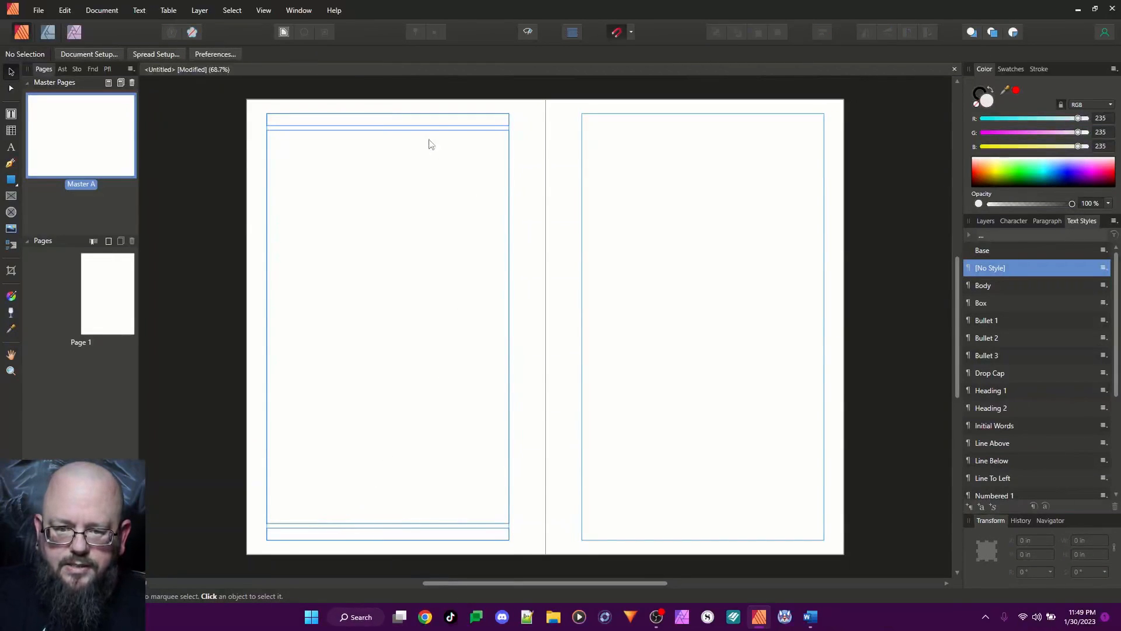
Duplicate the left page's header, body and footer frames together onto the right page, aligned to its margins
click(430, 123)
click(435, 532)
click(391, 359)
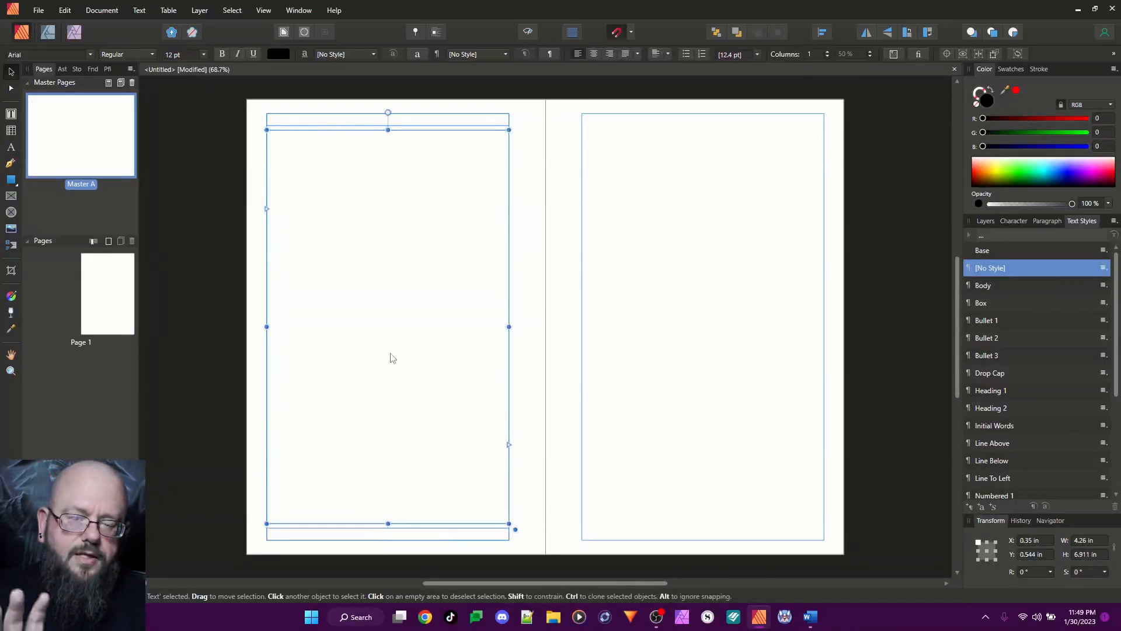
shift+click(300, 120)
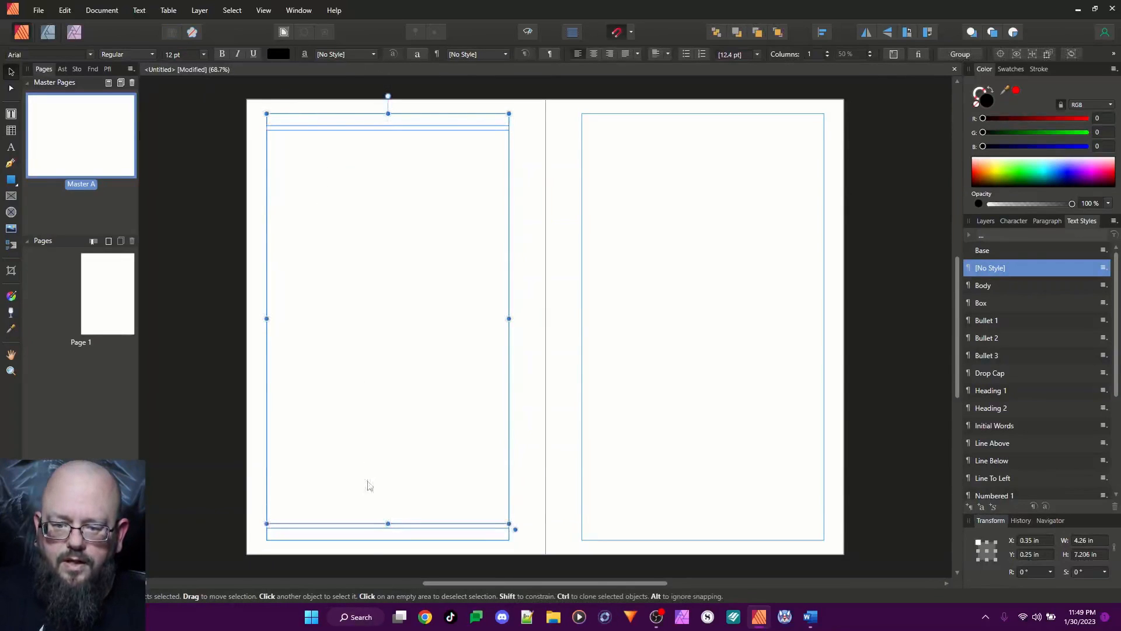
shift+click(376, 538)
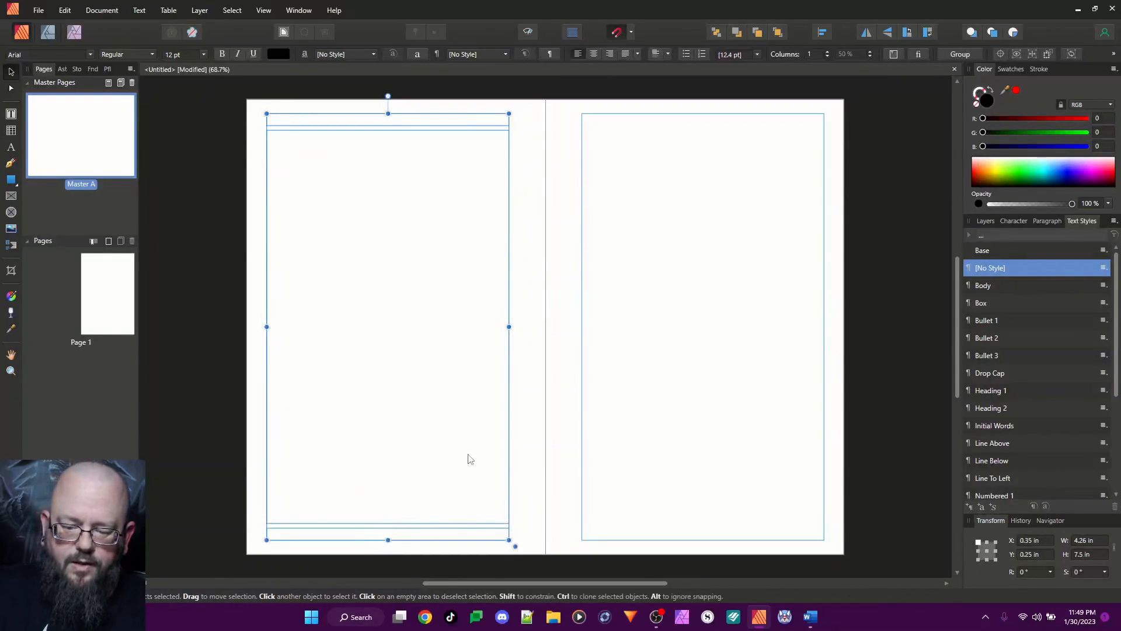
drag(453, 350, 724, 268)
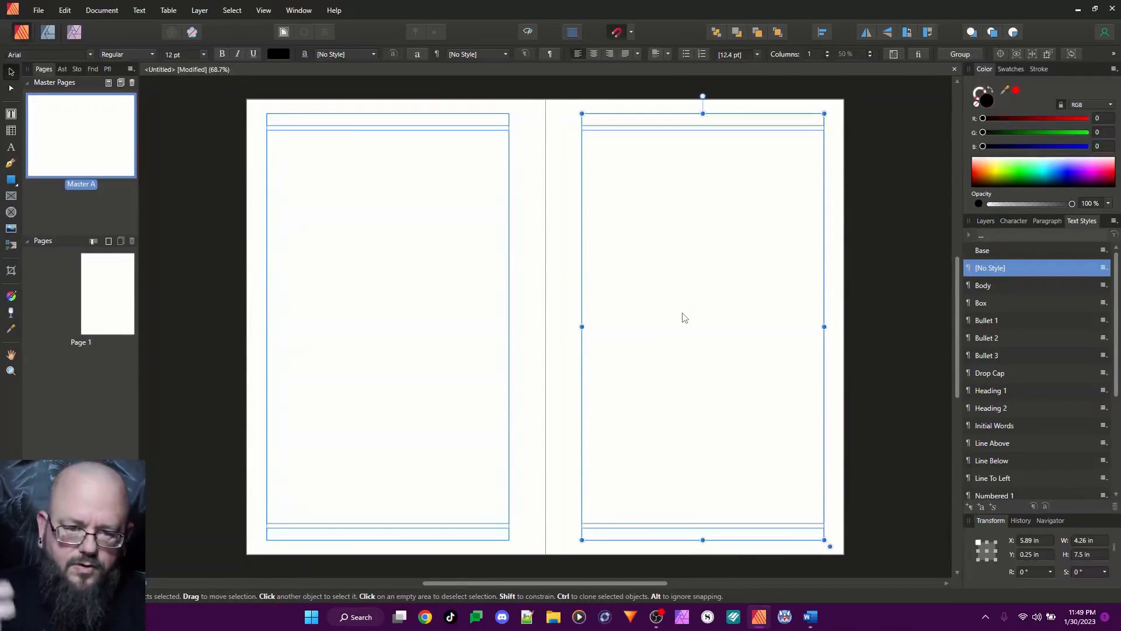
click(881, 327)
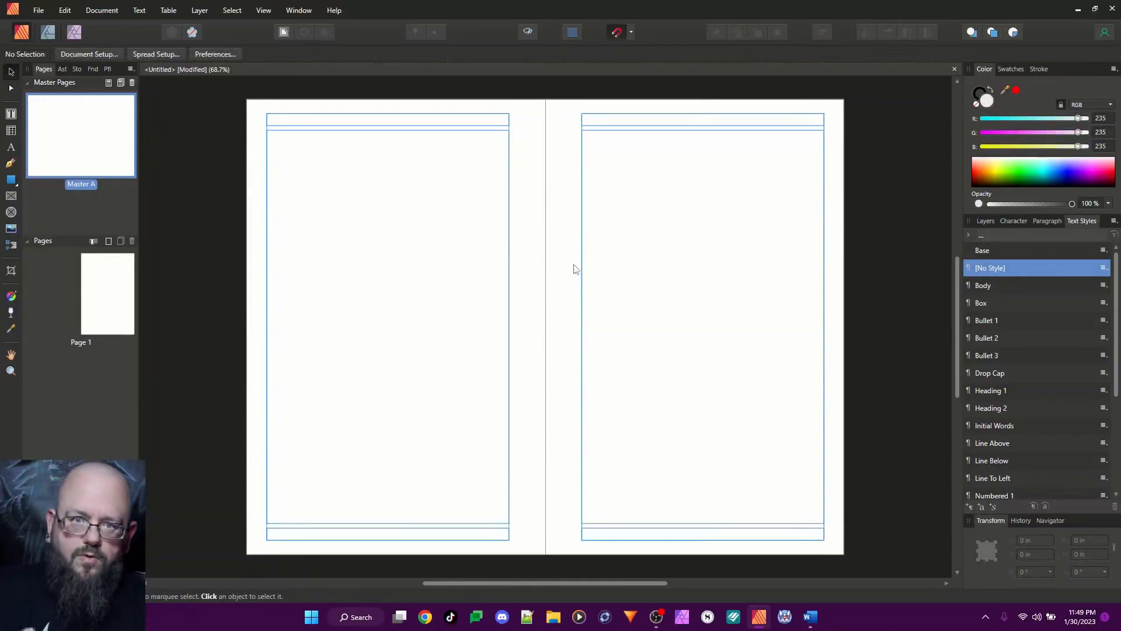
Link the left page's body text frame to the right page's body frame so text flows between them
click(466, 317)
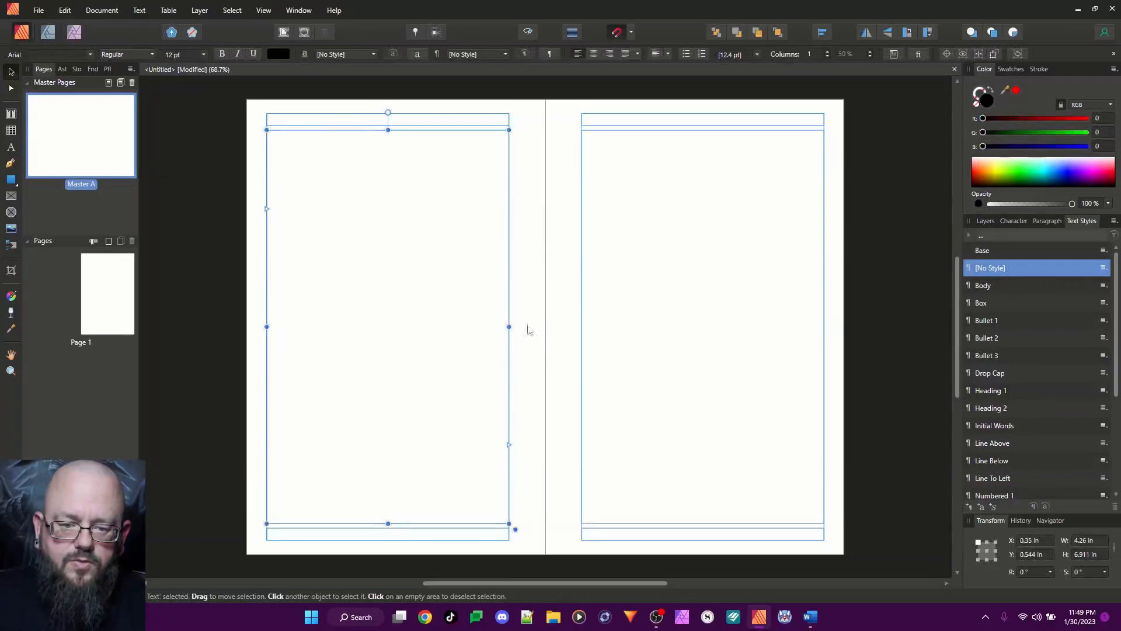
click(510, 447)
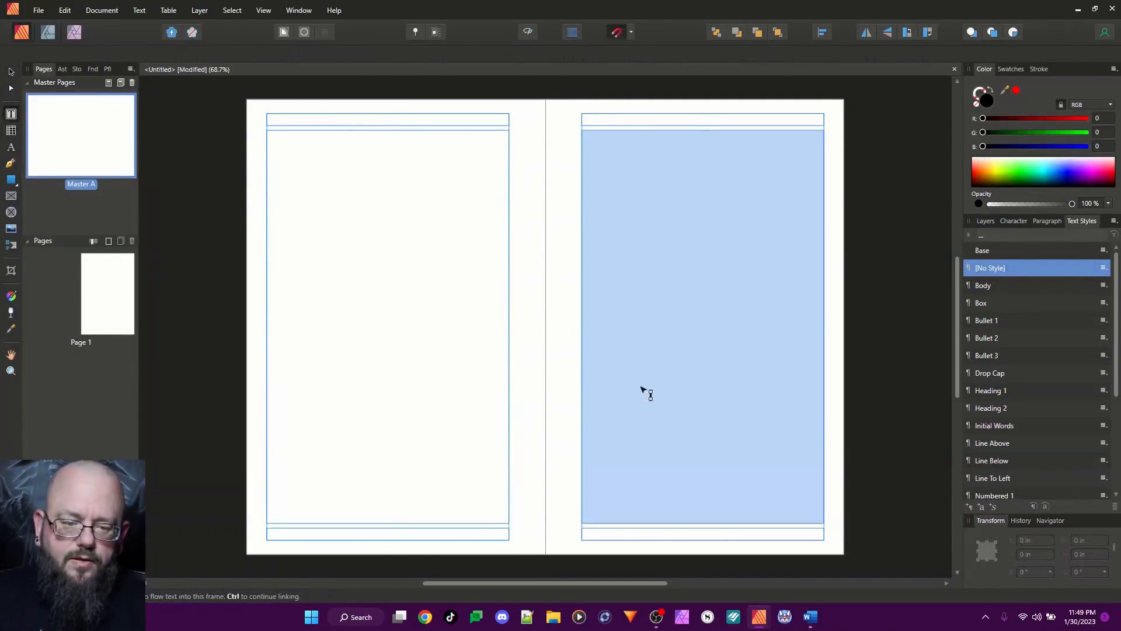
click(646, 393)
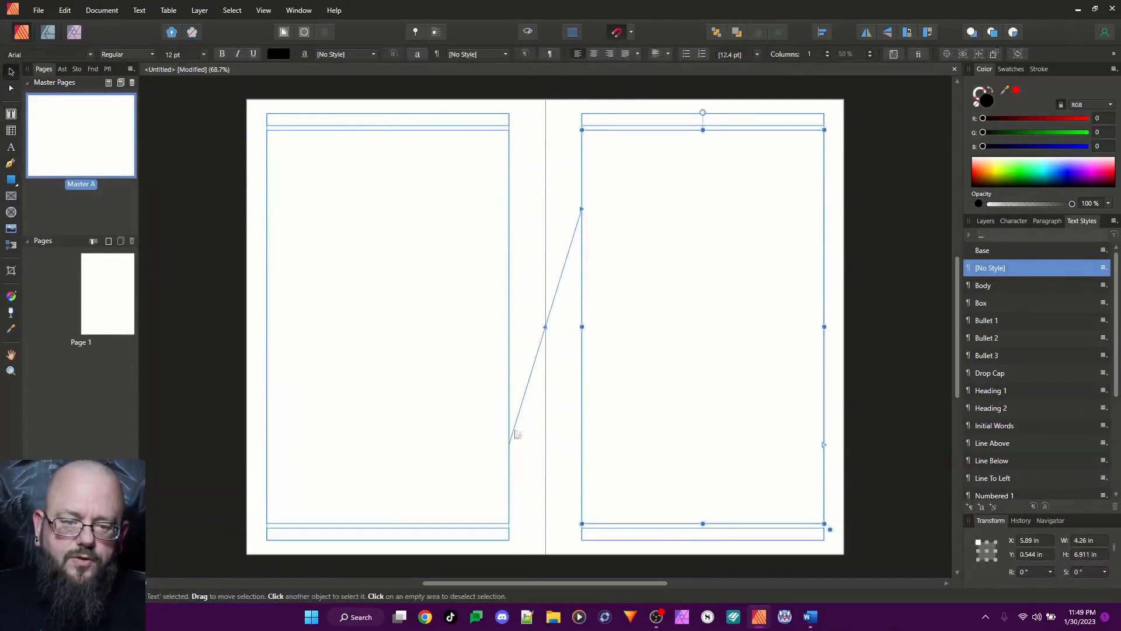
Set the vertical alignment of the left page's header frame to Bottom Align
click(391, 127)
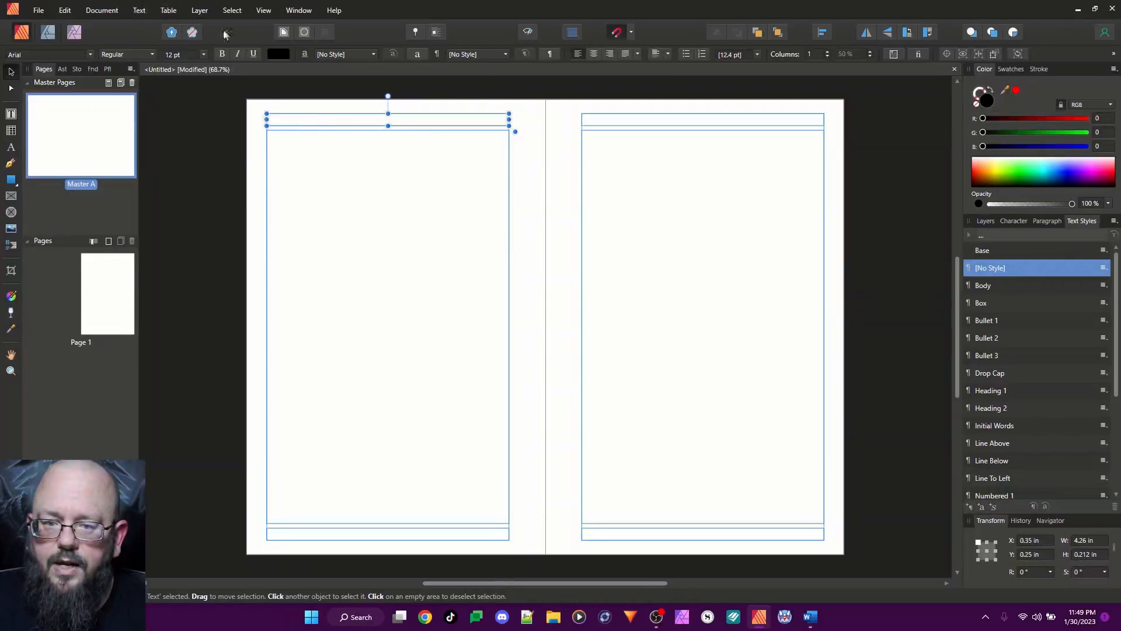
click(668, 54)
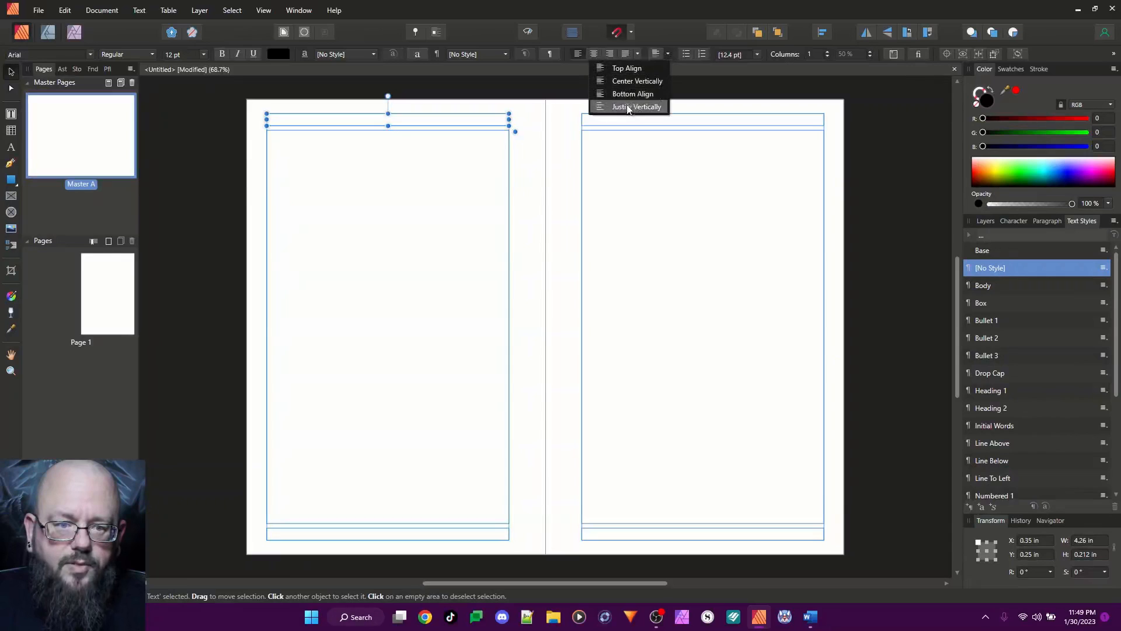
click(626, 96)
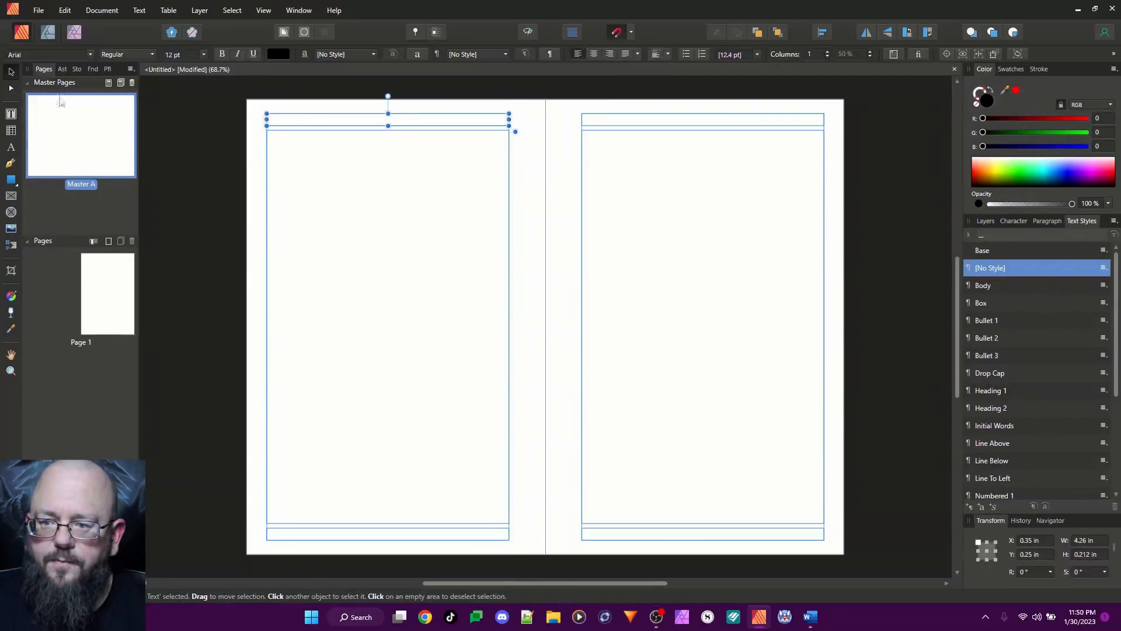
Set the left header frame's text to the Cinzel font at 9 pt
click(10, 115)
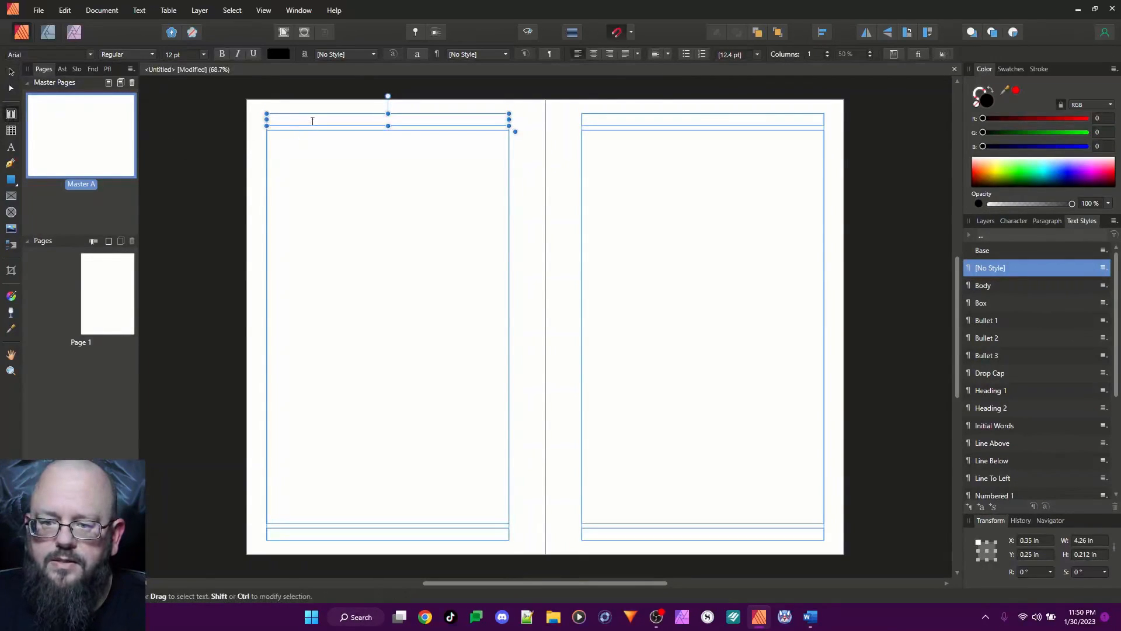
click(91, 56)
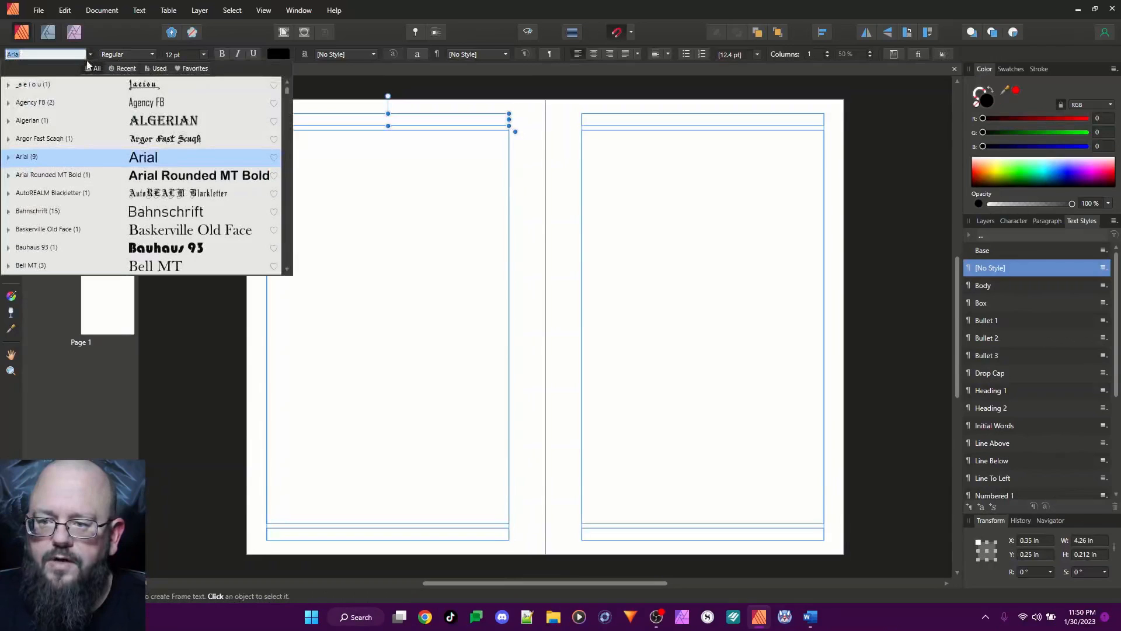
scroll(98, 191, down, 15)
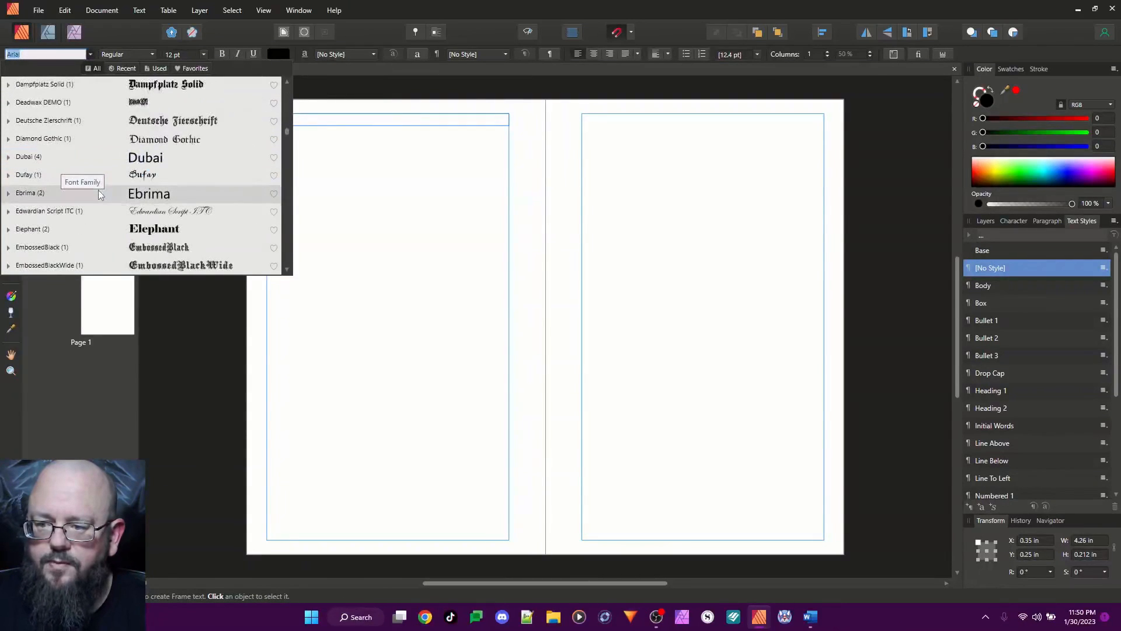
scroll(98, 191, up, 3)
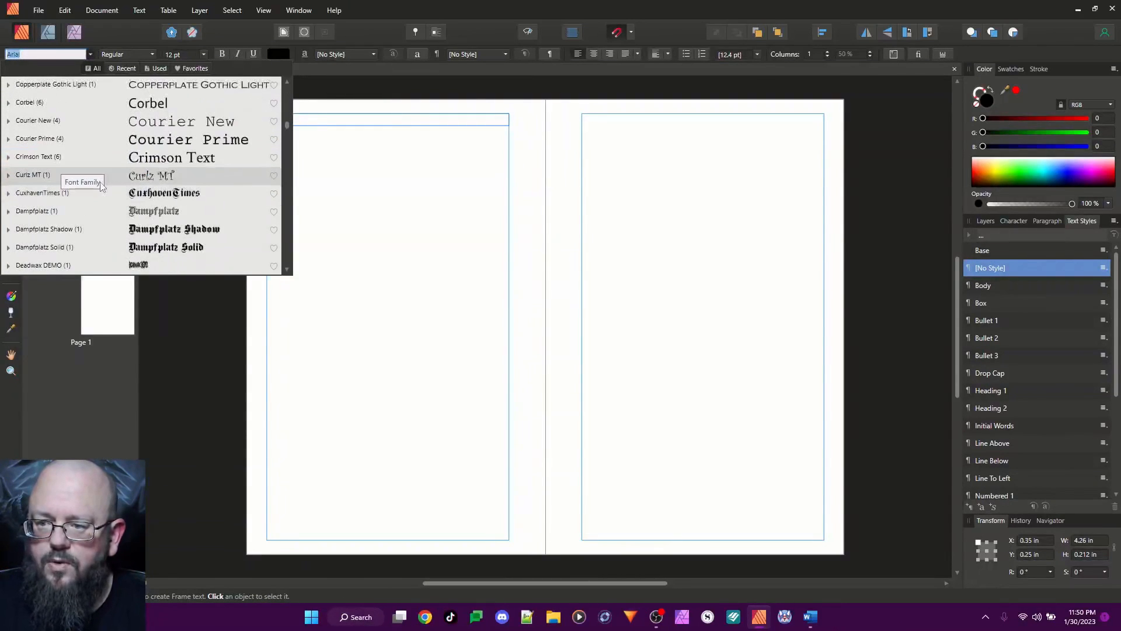
scroll(103, 184, up, 3)
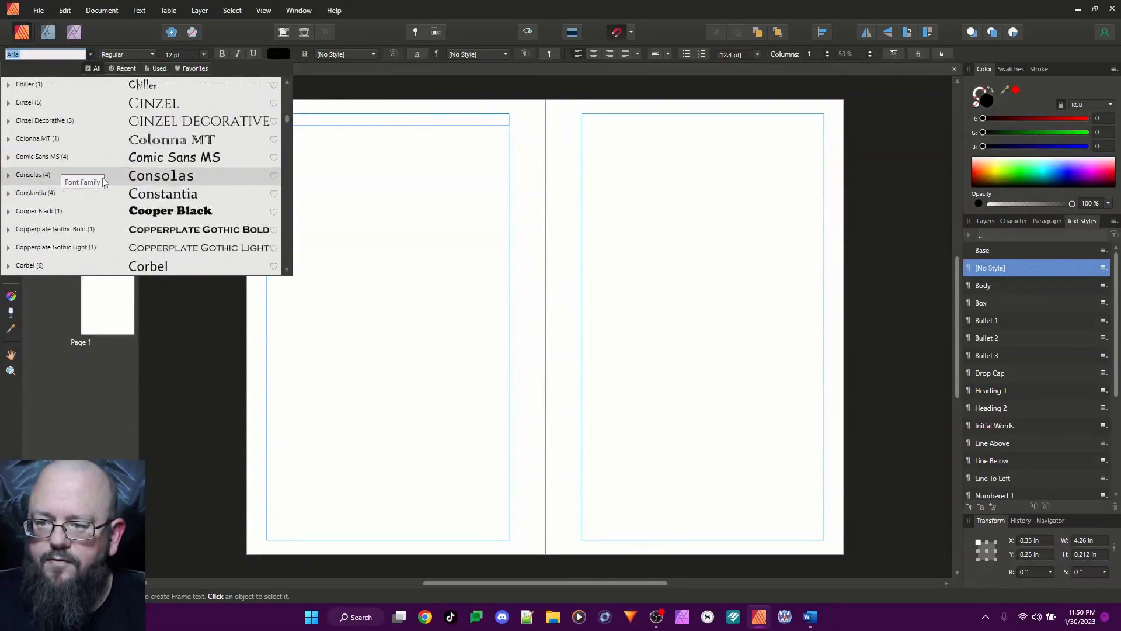
click(64, 106)
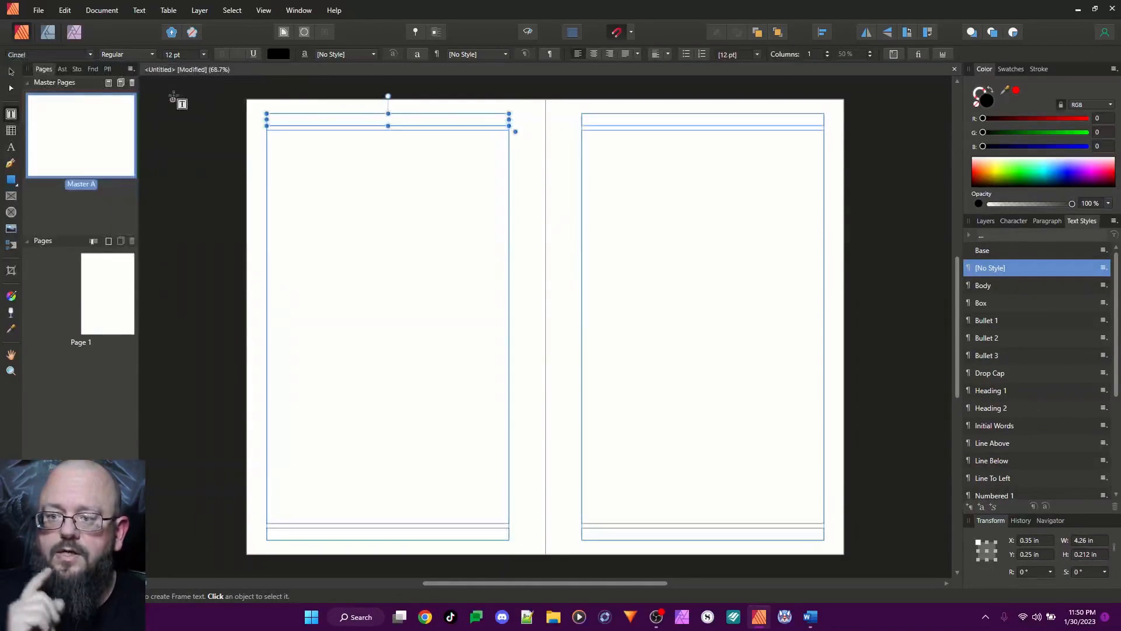
click(203, 54)
scroll(201, 61, up, 3)
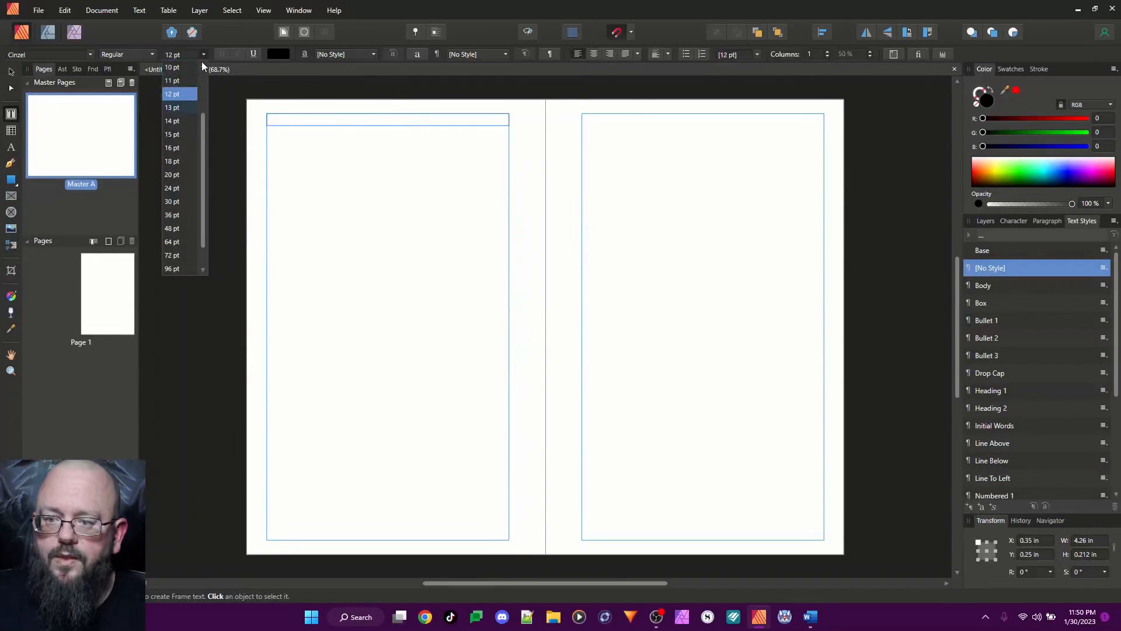
click(186, 70)
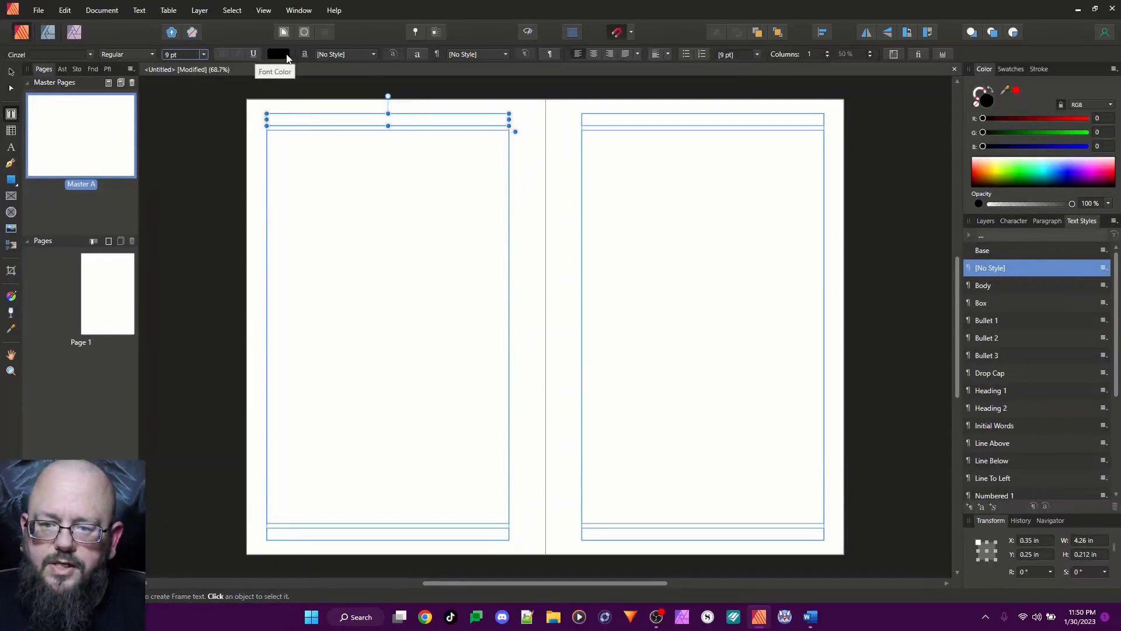
Lower the left header text's font colour opacity to about 51%
click(279, 54)
mouse_move(266, 210)
mouse_down()
mouse_move(324, 211)
mouse_move(274, 215)
mouse_up()
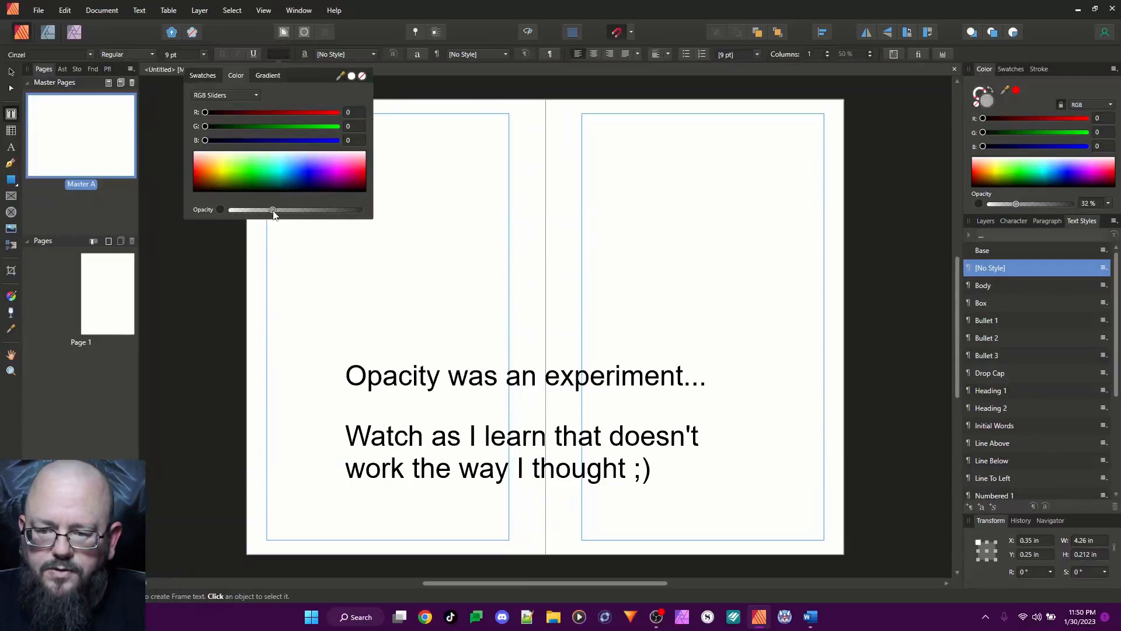
click(408, 117)
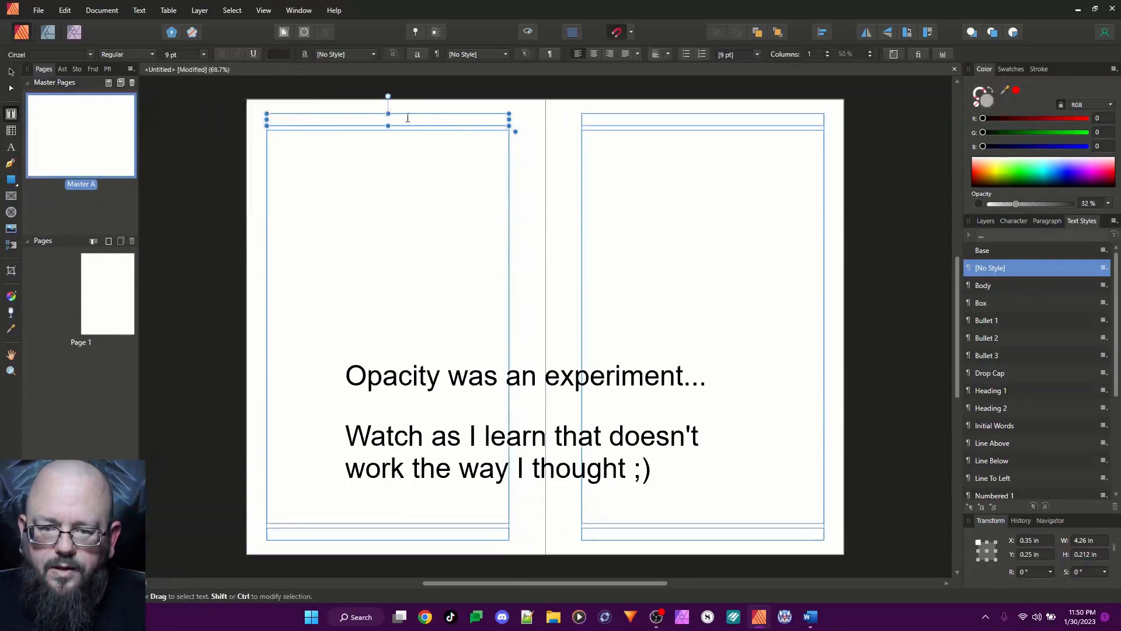
click(408, 118)
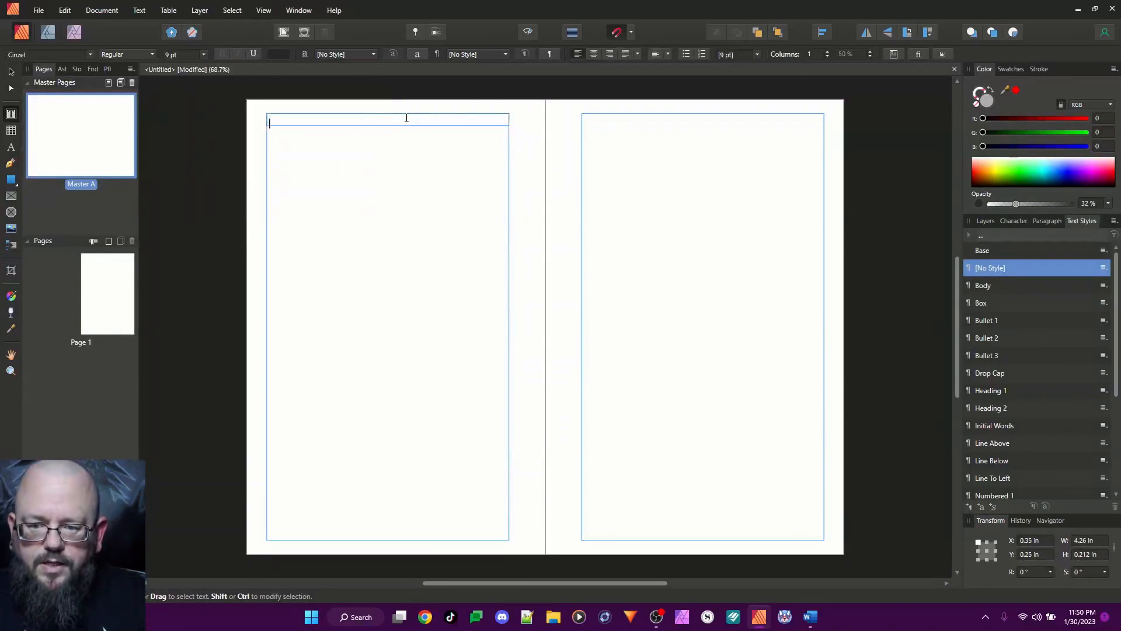
key(ctrl+a)
click(281, 53)
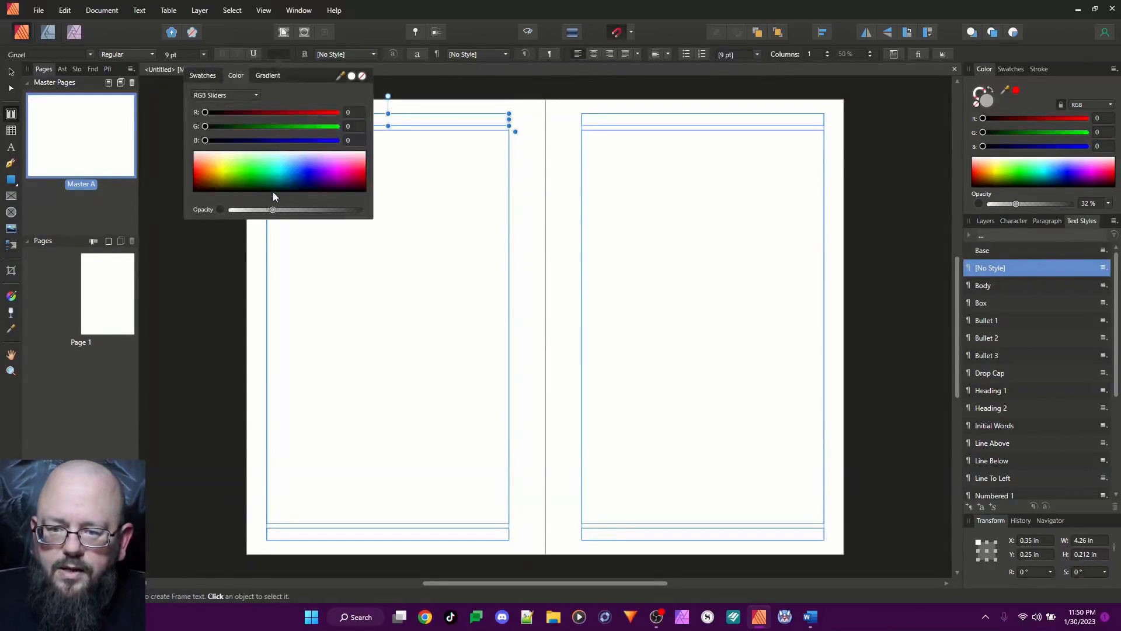
drag(272, 210, 299, 212)
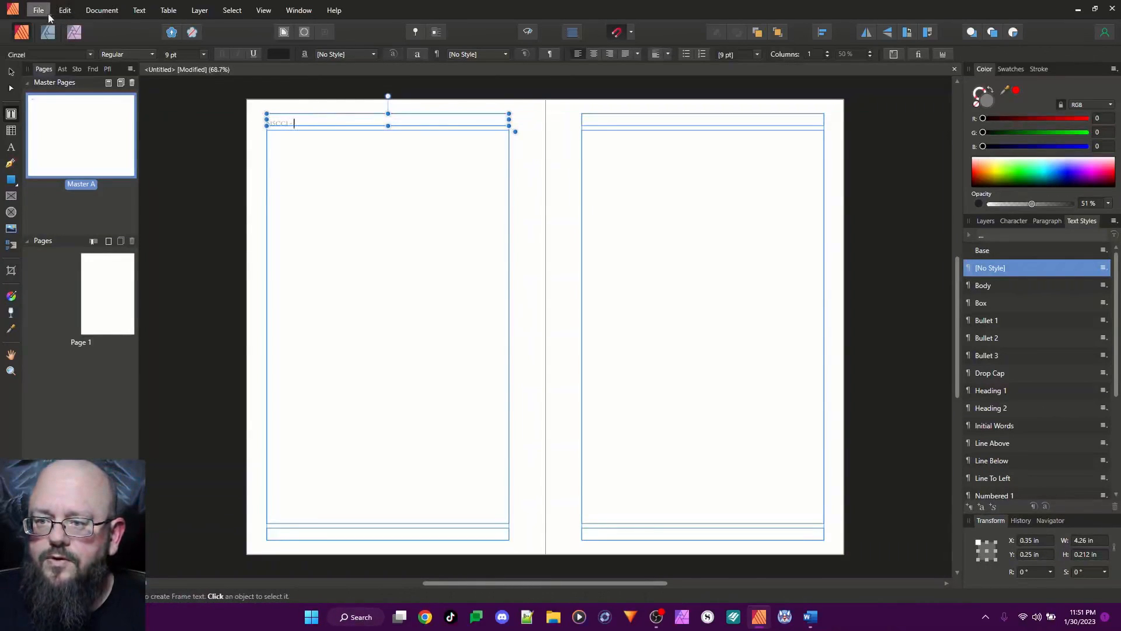
Insert a Section Name field after the typed text in the left page's header
click(139, 10)
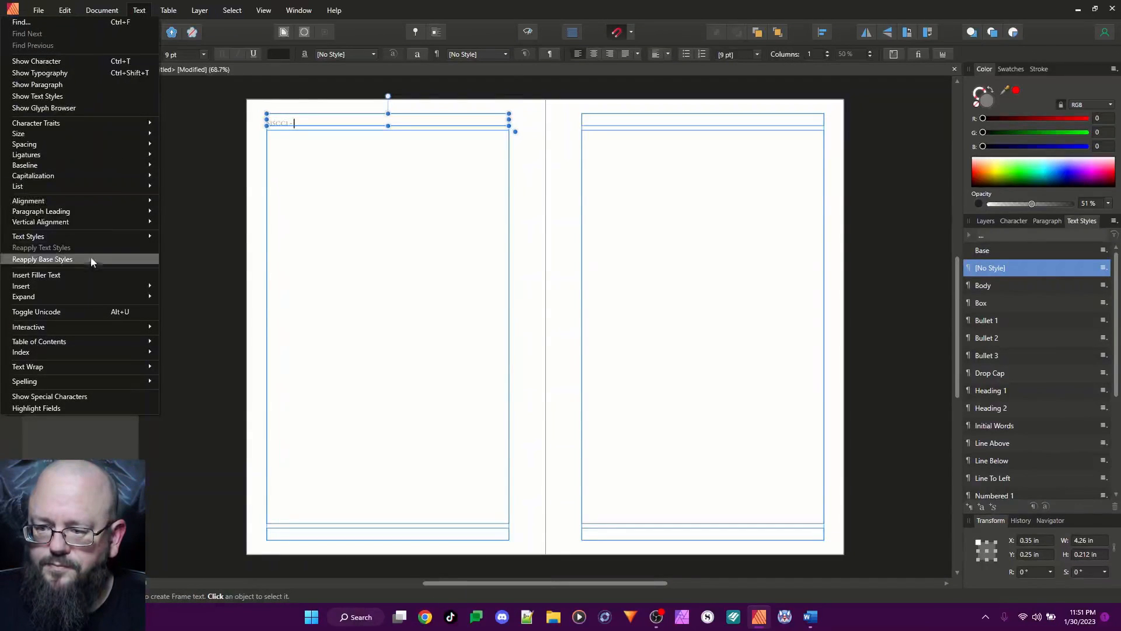
mouse_move(73, 288)
mouse_move(198, 285)
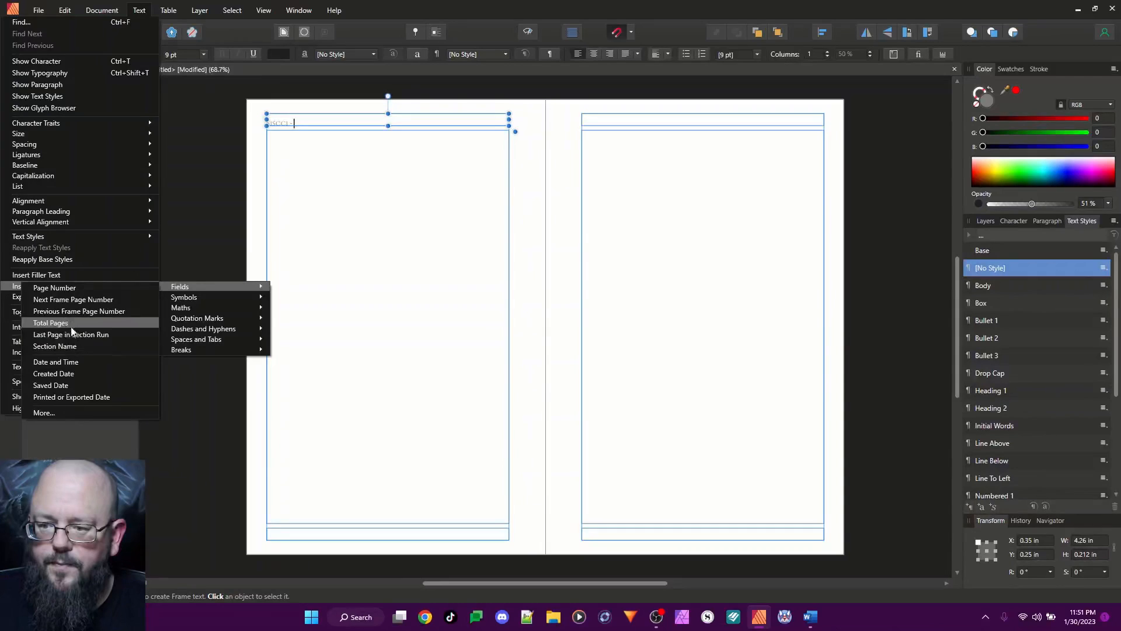
click(73, 347)
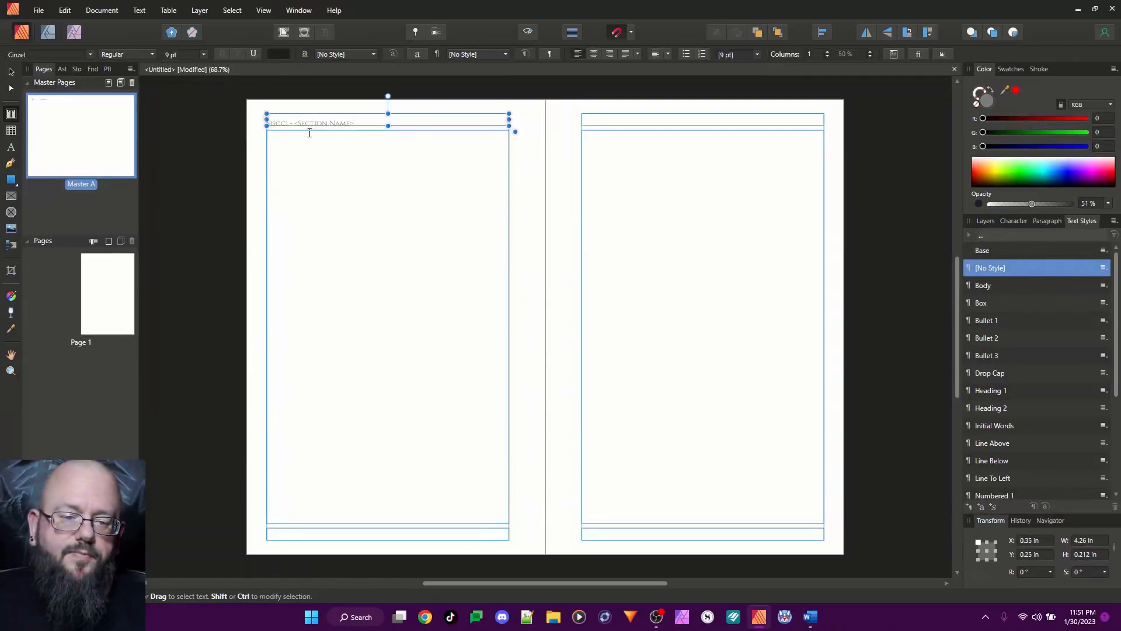
Copy the first word of the left page's header into the right page's header frame
click(783, 121)
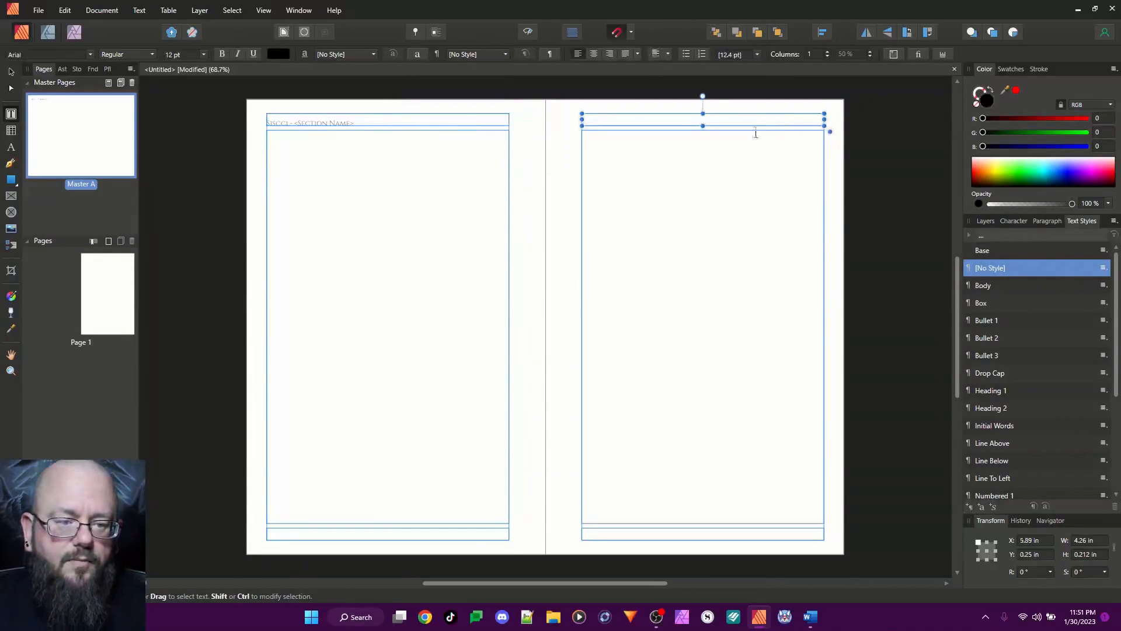
triple_click(363, 119)
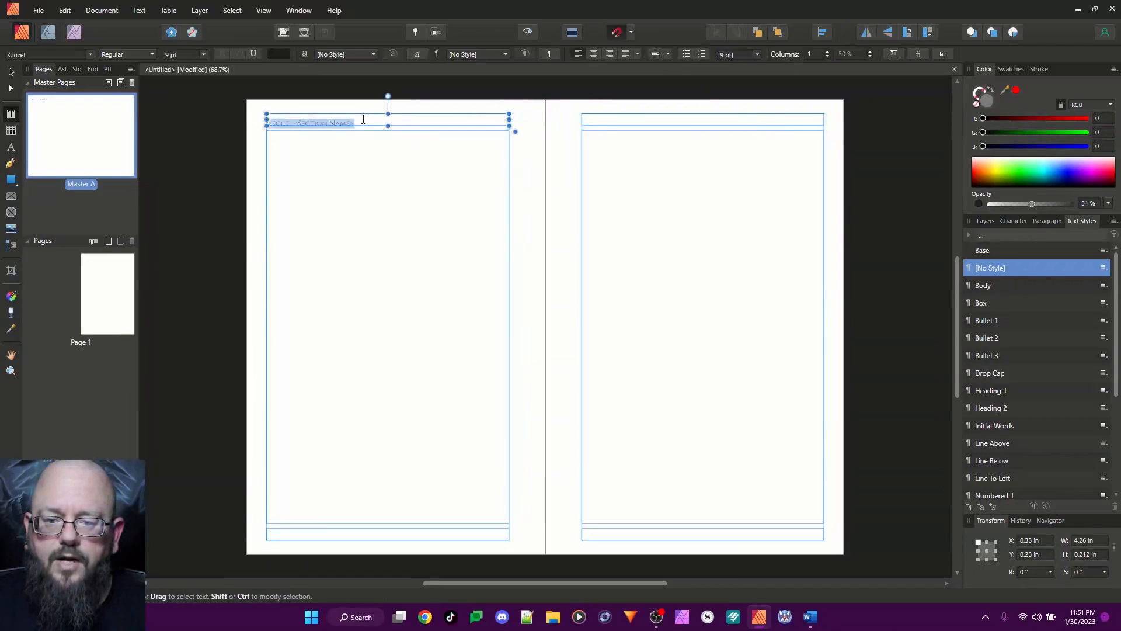
click(289, 126)
click(280, 122)
double_click(280, 122)
key(ctrl+c)
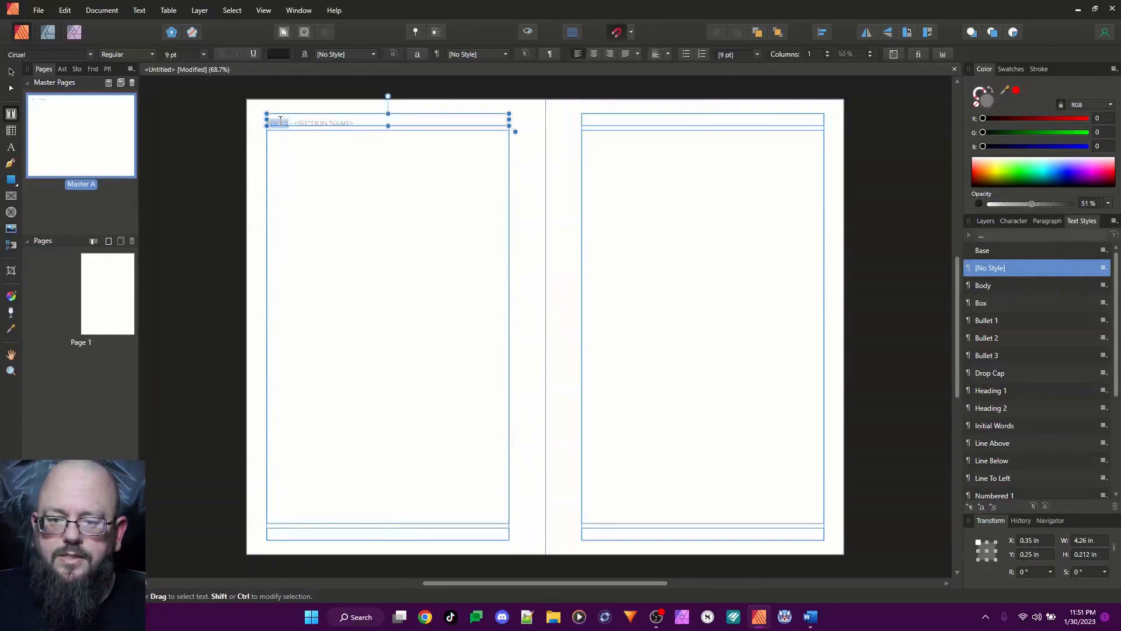
click(768, 118)
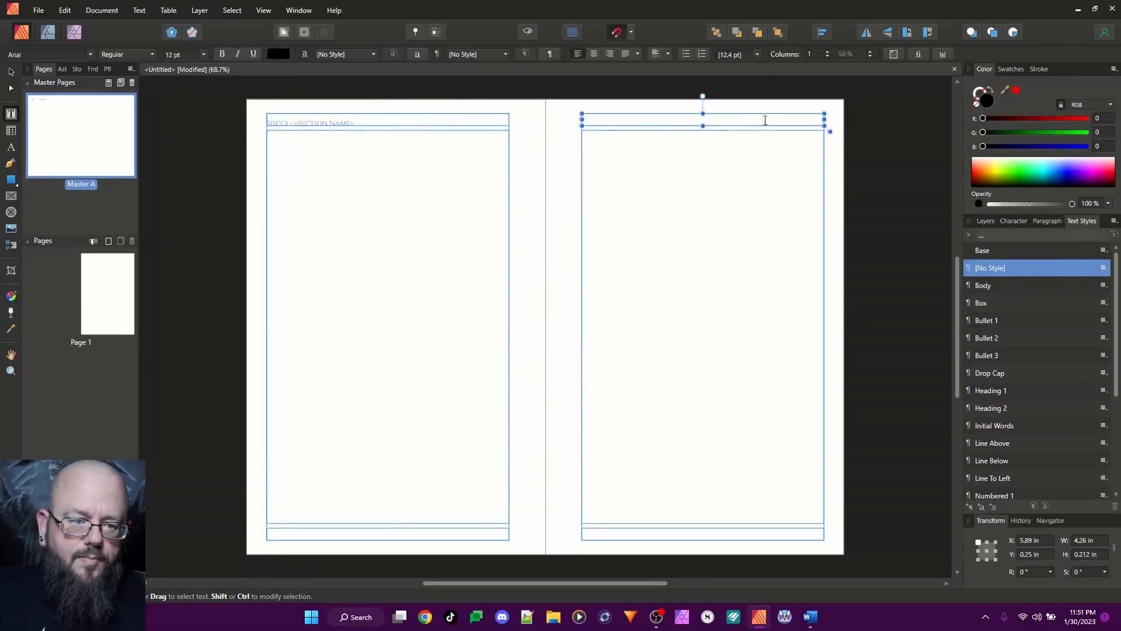
key(ctrl+v)
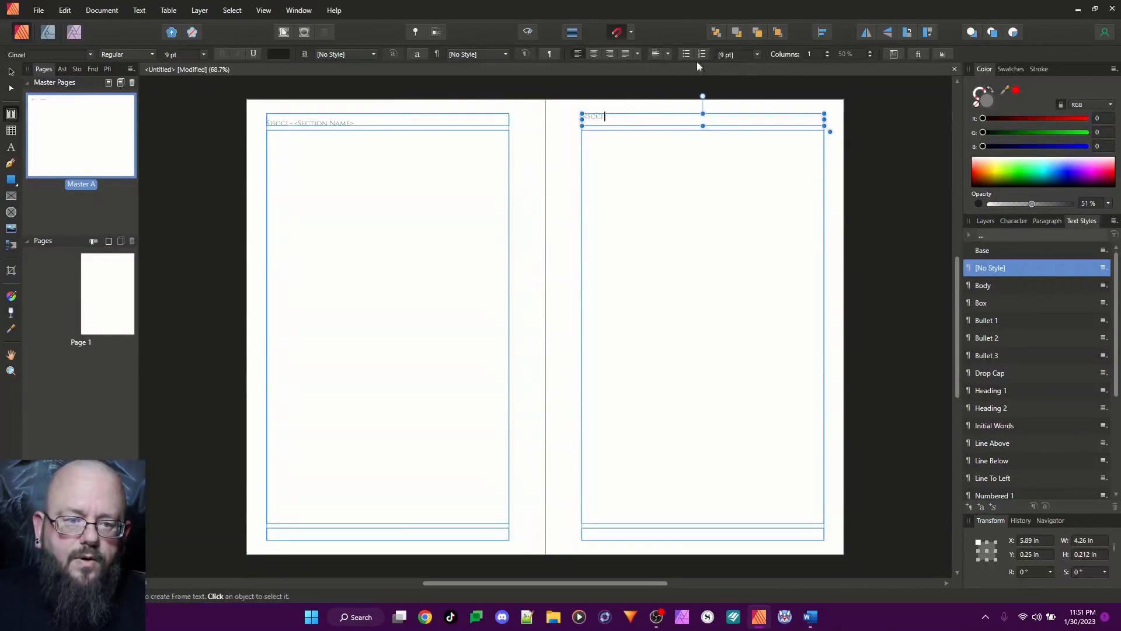
Set the right page's header text to Bottom Align vertically and align it to the right
click(660, 54)
click(667, 54)
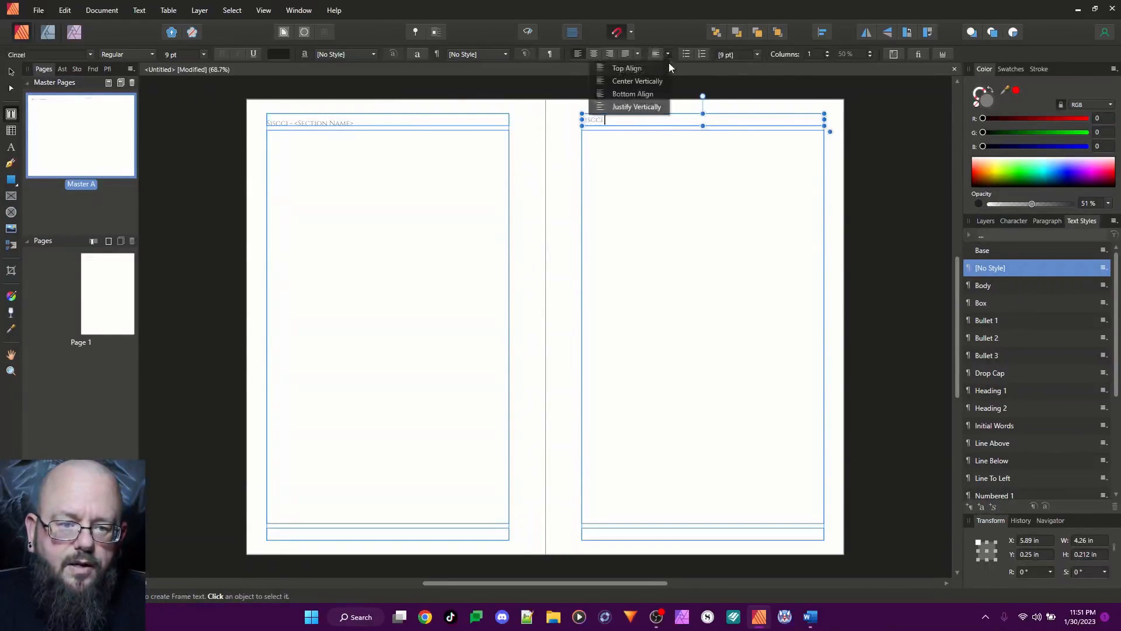
click(634, 93)
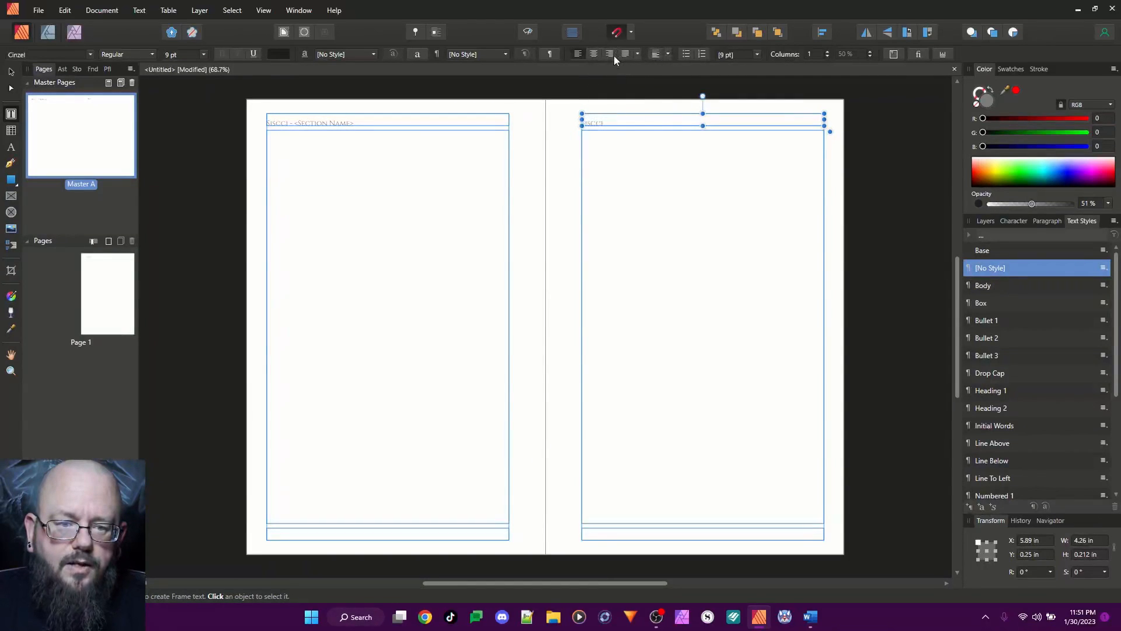
click(608, 54)
Replace the copied word in the right page's header with the author's name
double_click(813, 124)
text(R)
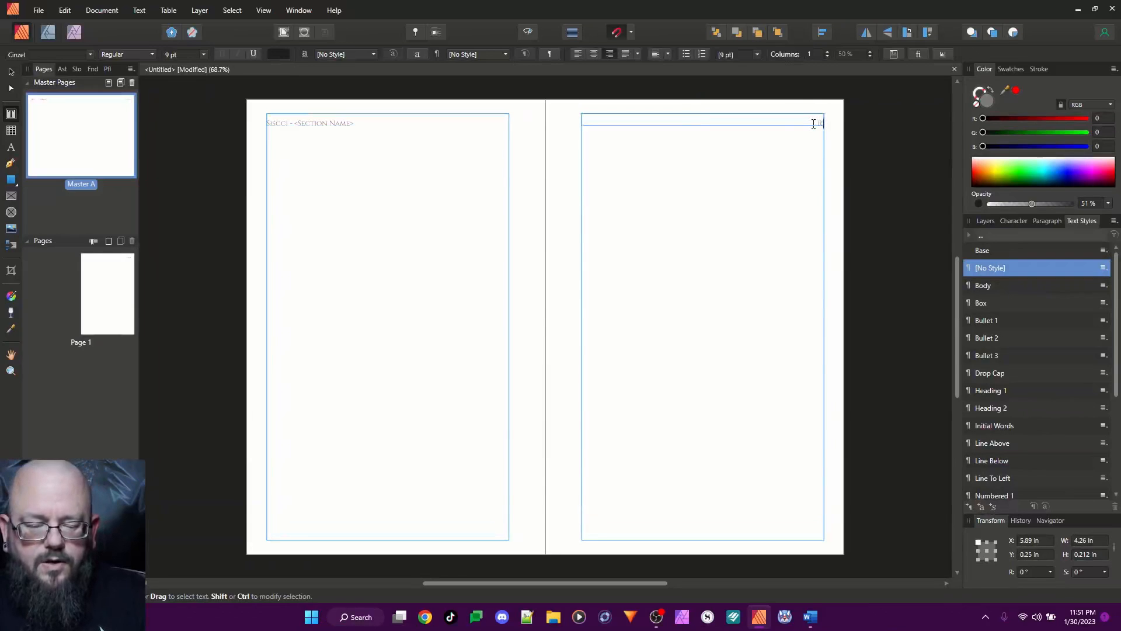
text(.L. Parker)
key(Escape)
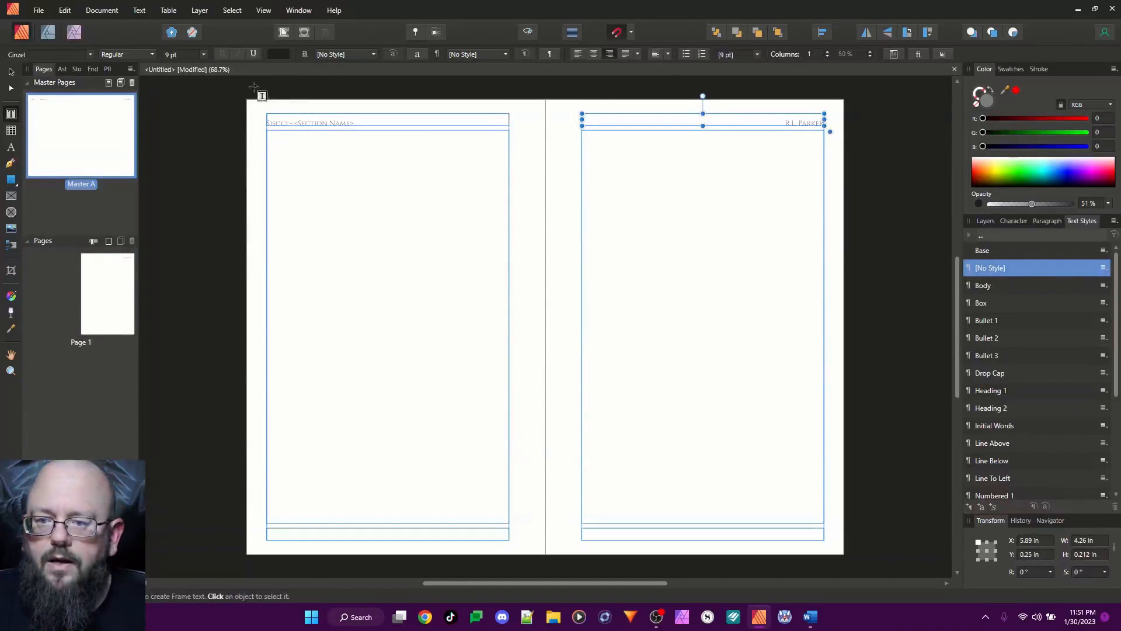
Insert a Page Number field in the left page's footer frame
click(300, 534)
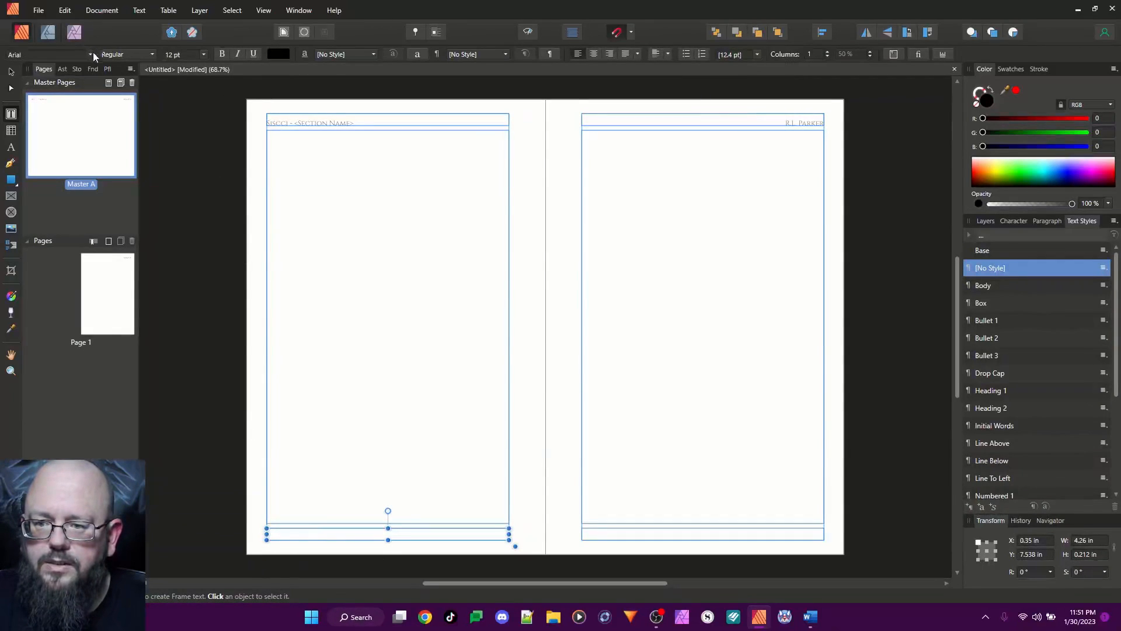
click(150, 10)
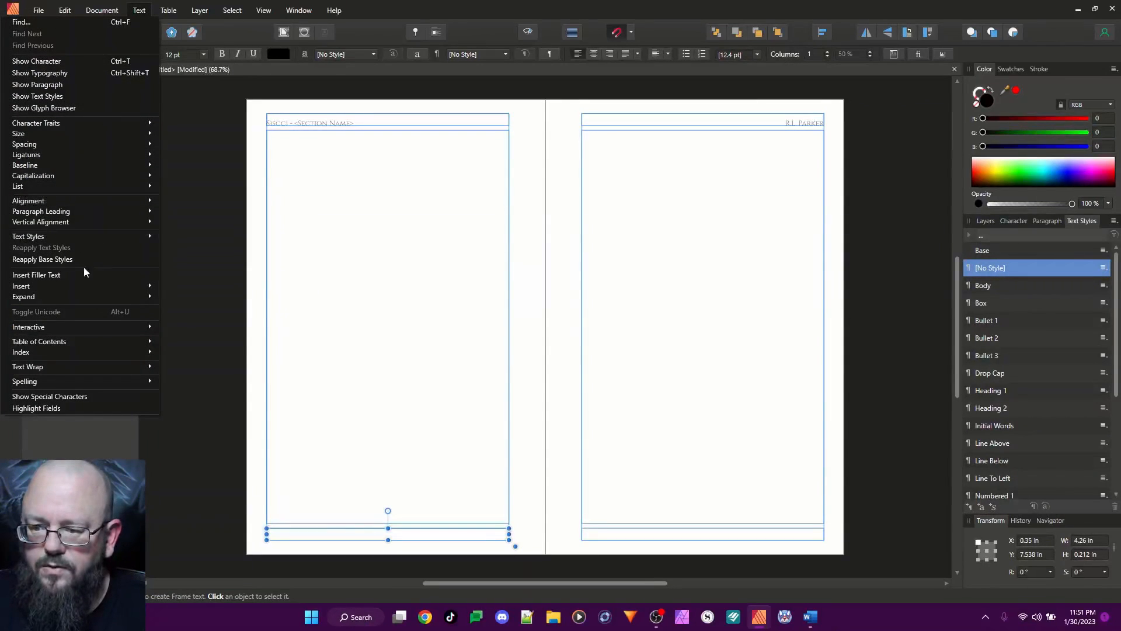
mouse_move(146, 288)
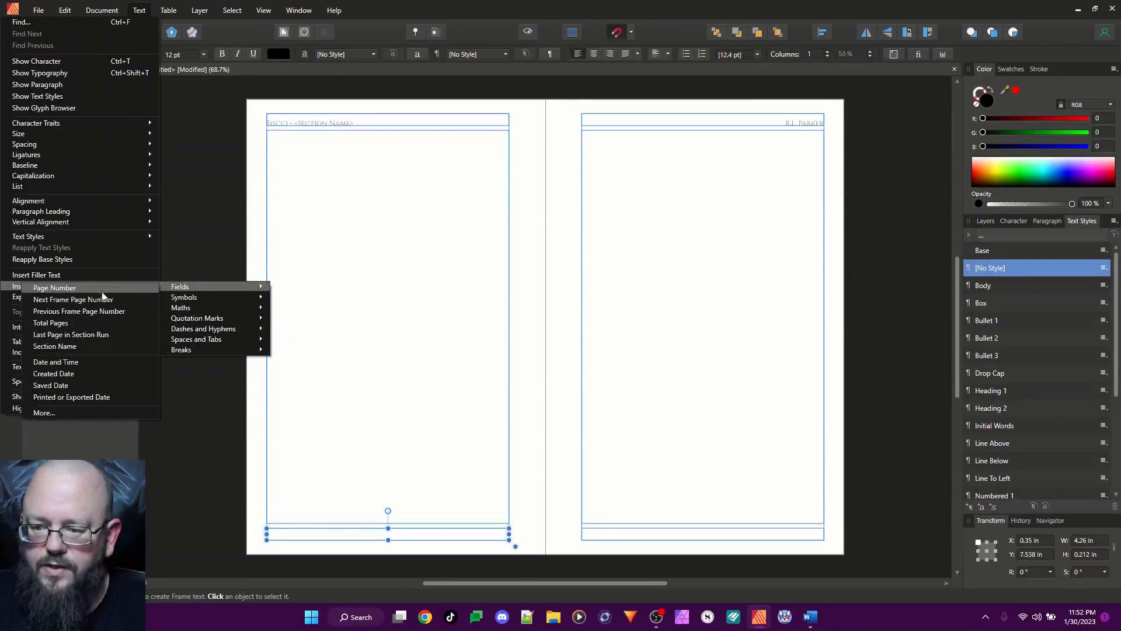
click(83, 290)
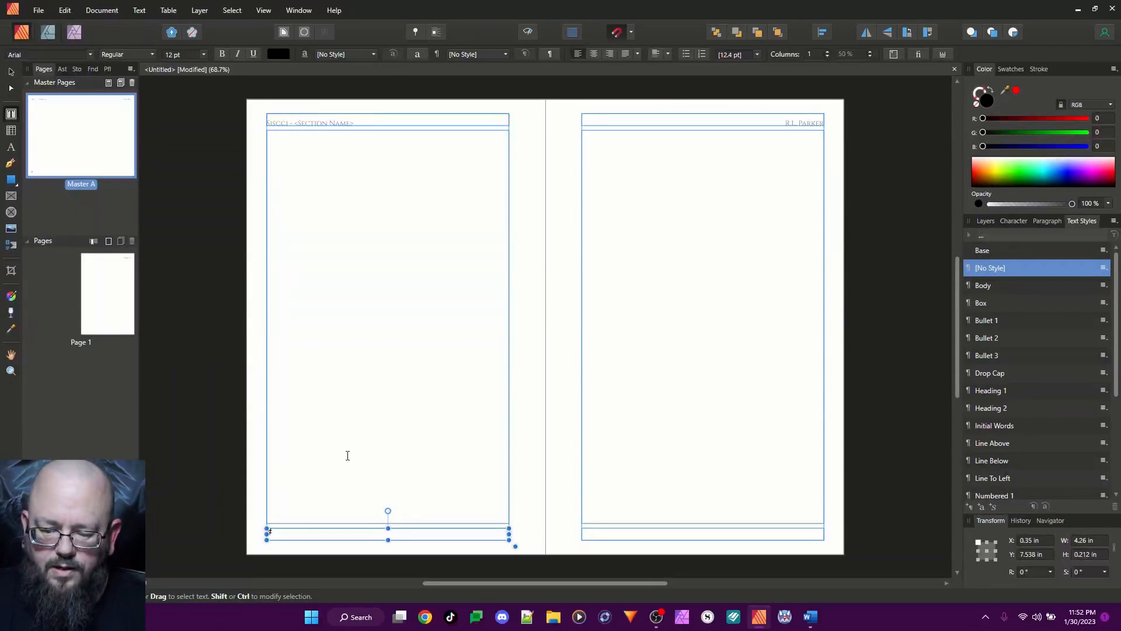
key(Escape)
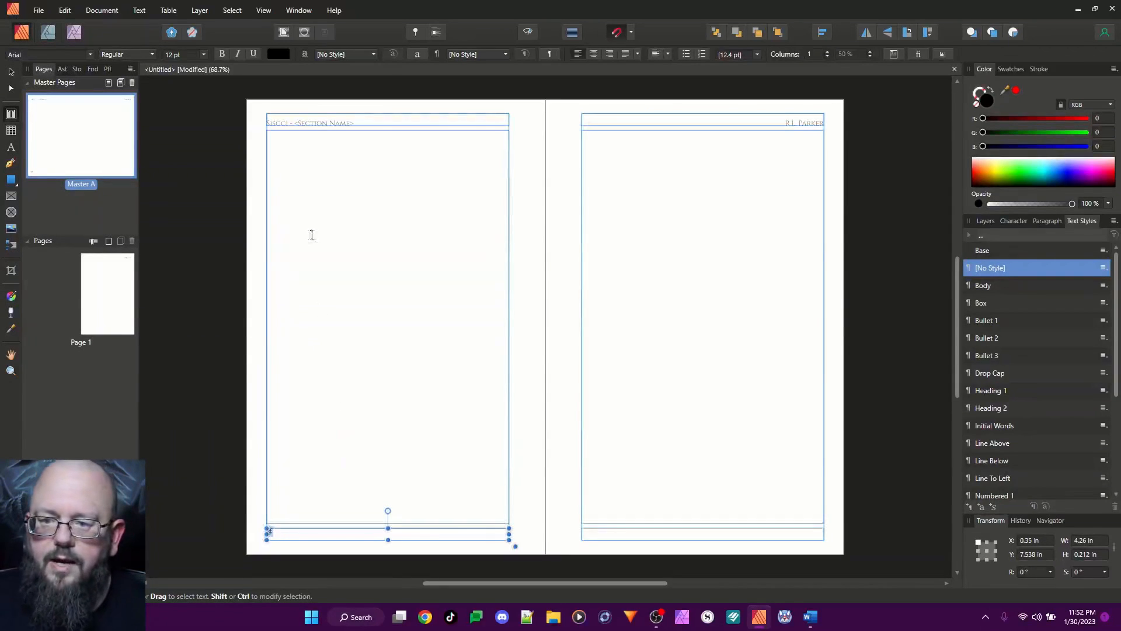
Set the left footer's page number to the Cinzel font
click(91, 54)
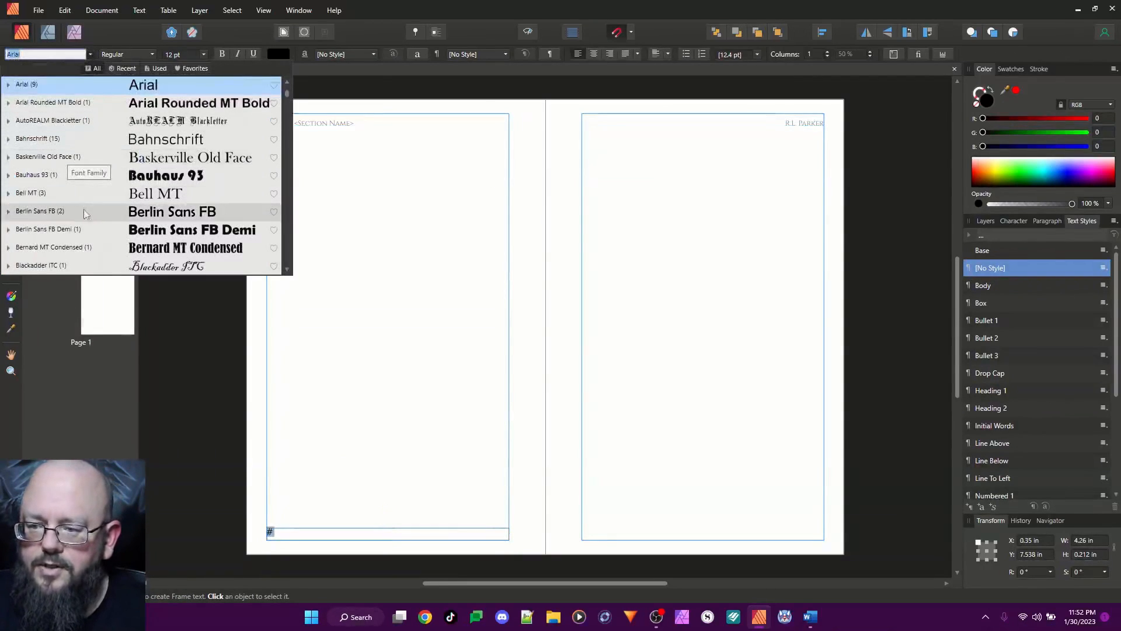
scroll(83, 211, down, 10)
scroll(83, 211, up, 6)
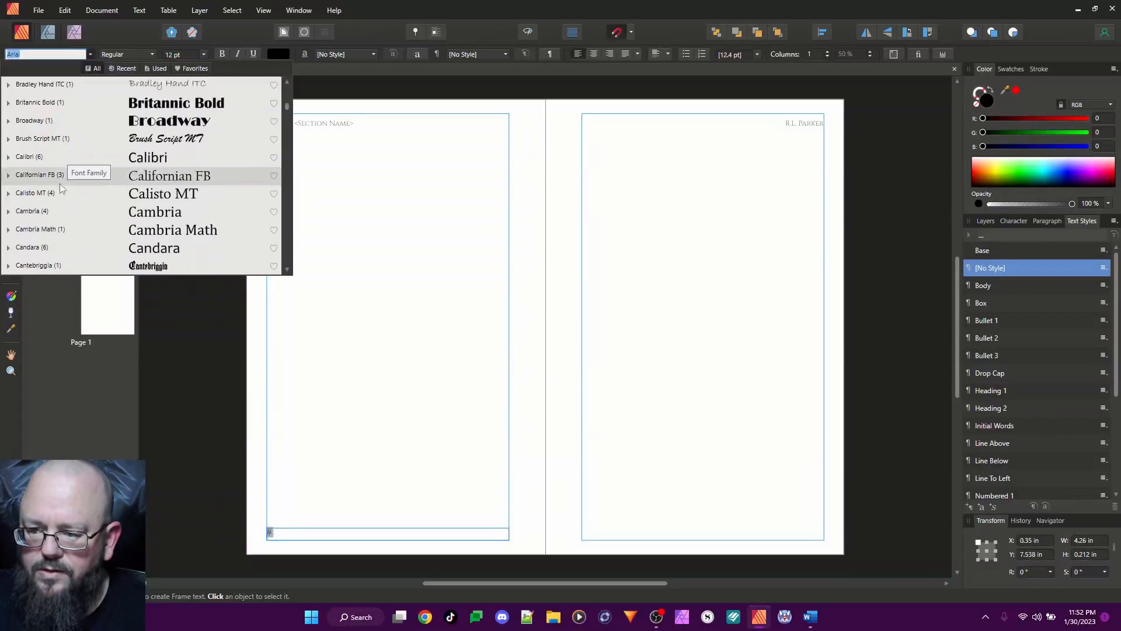
scroll(61, 188, down, 1)
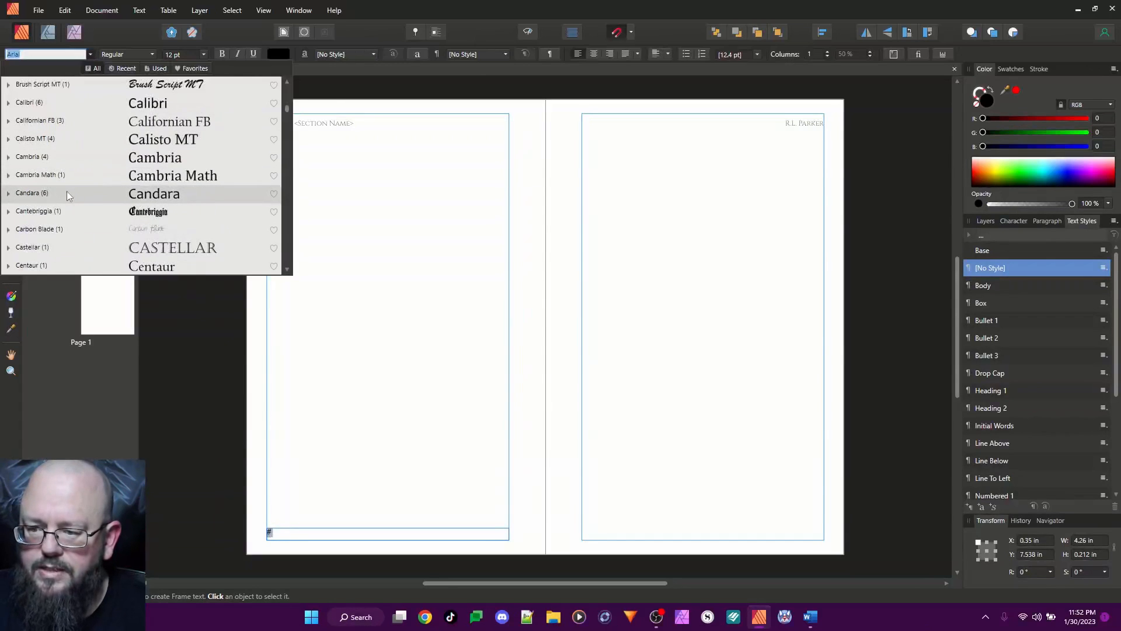
scroll(82, 243, down, 2)
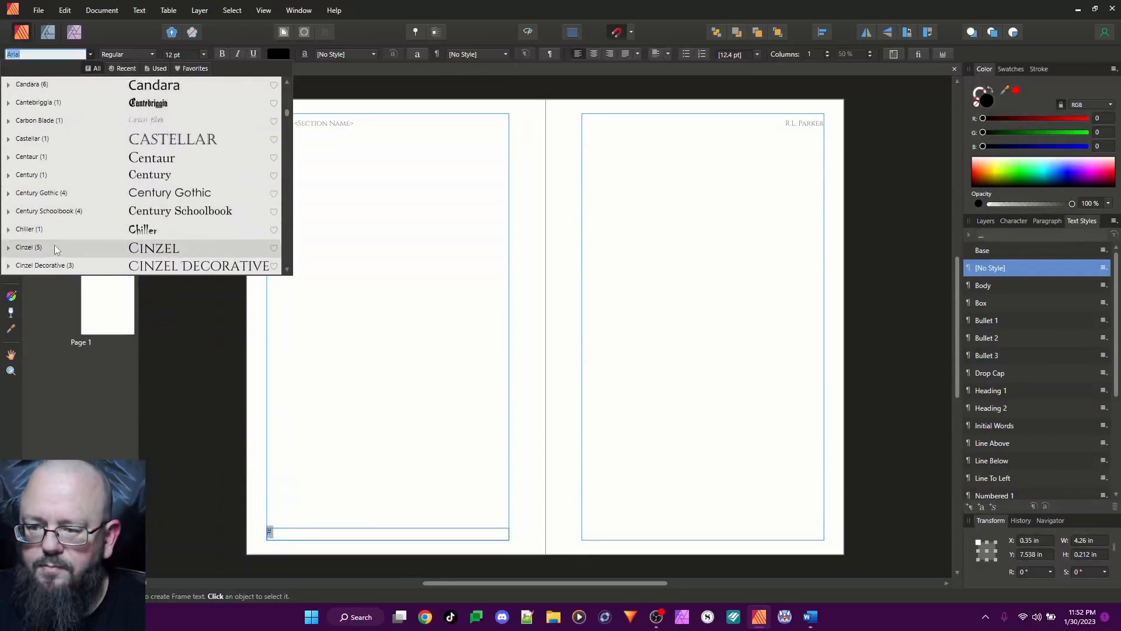
click(54, 250)
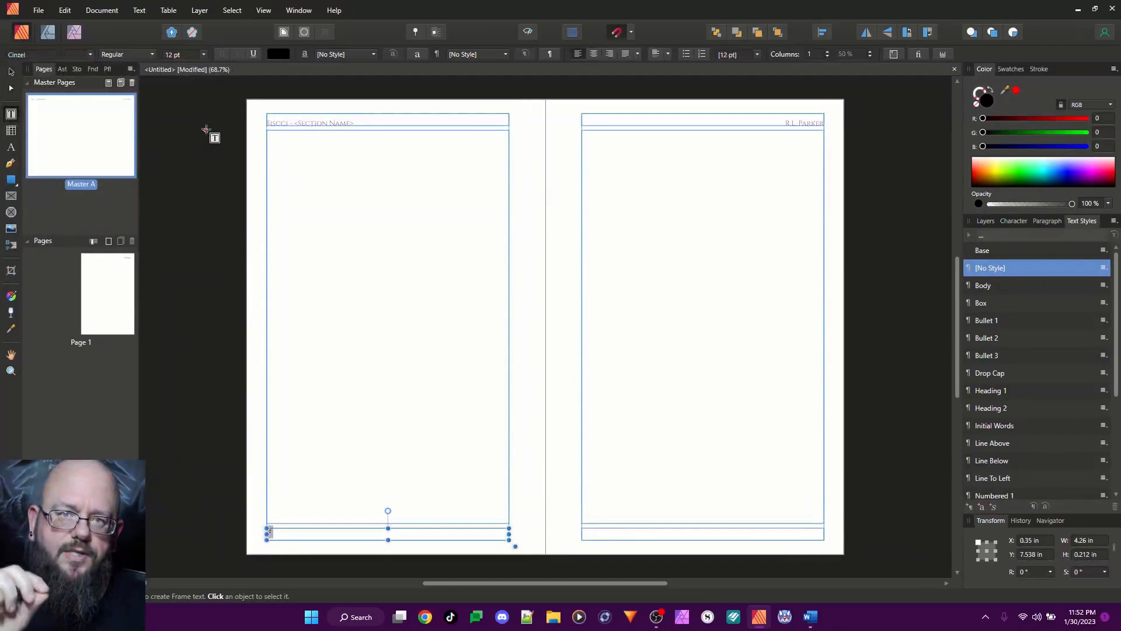
Set the left footer's page number to 9 pt and lower its font colour opacity to about 60%
click(204, 54)
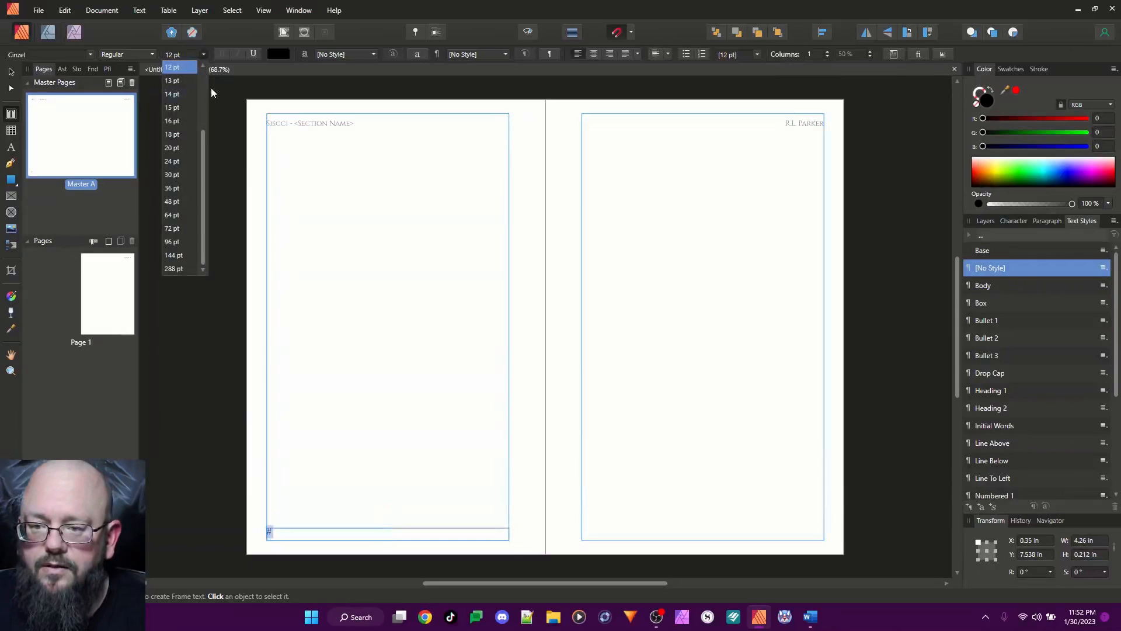
scroll(202, 82, up, 3)
click(176, 120)
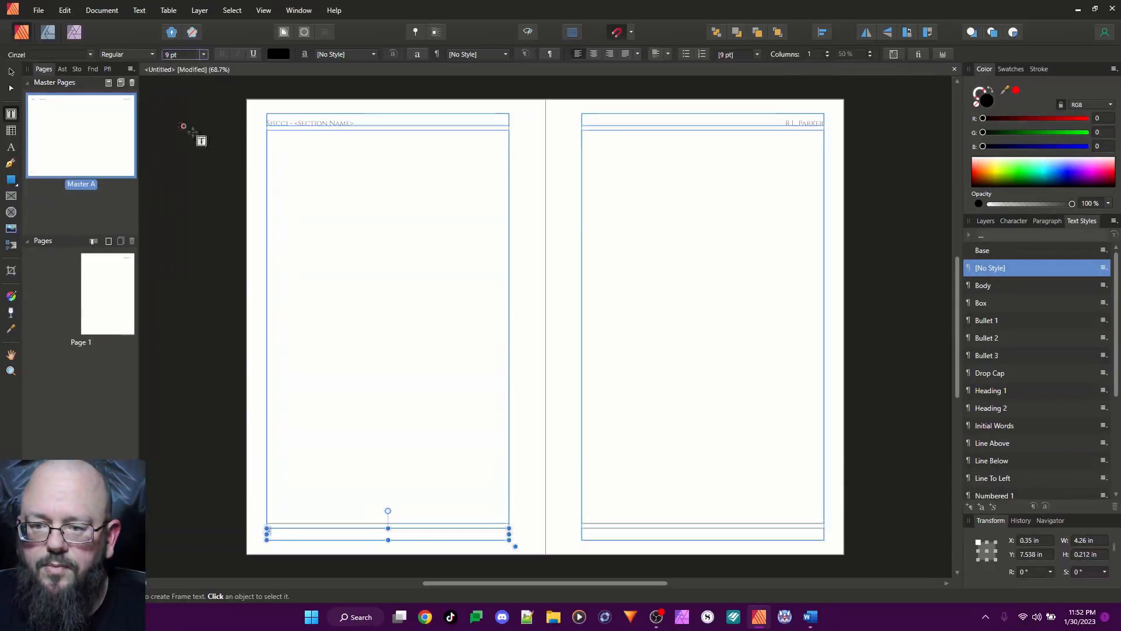
click(278, 53)
drag(327, 209, 310, 211)
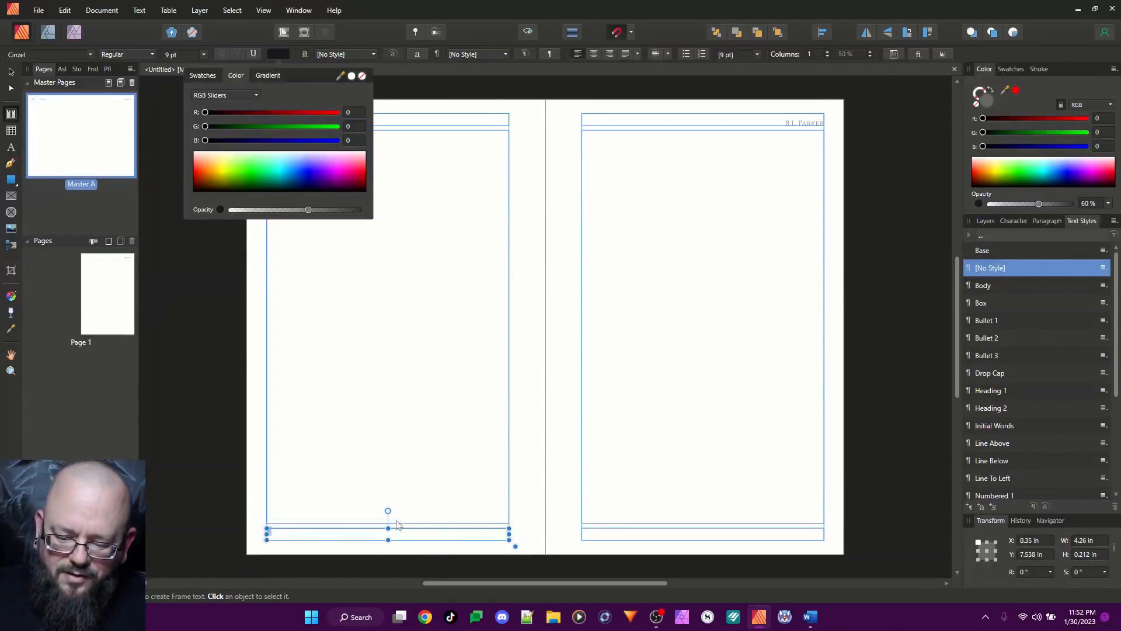
Copy the page number field into the right page's footer frame and align it to the right
click(366, 533)
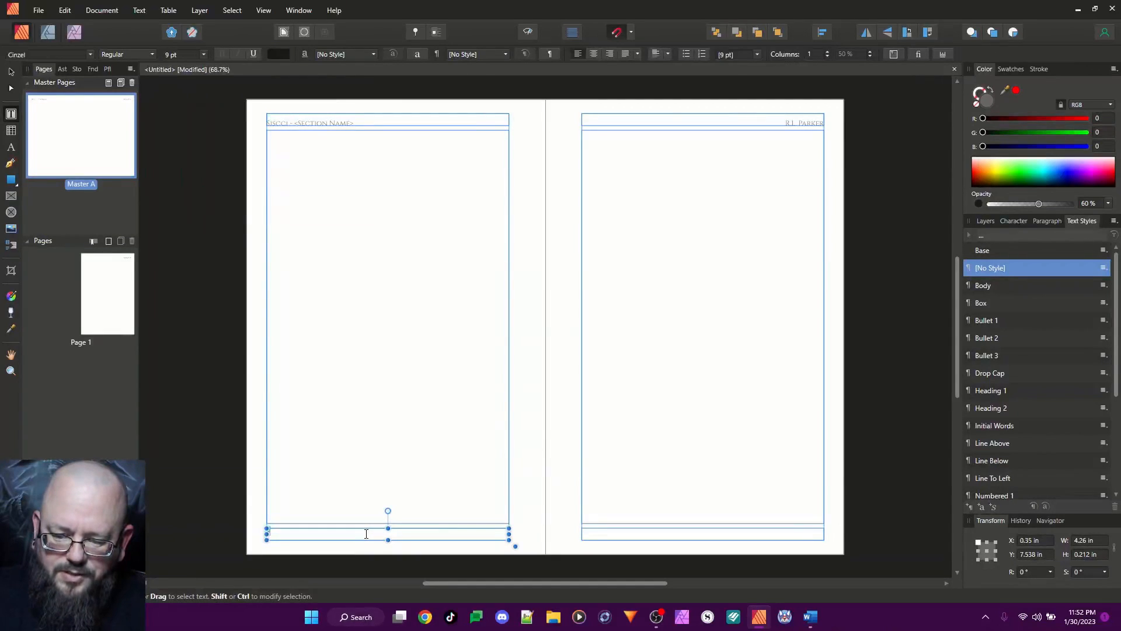
click(788, 532)
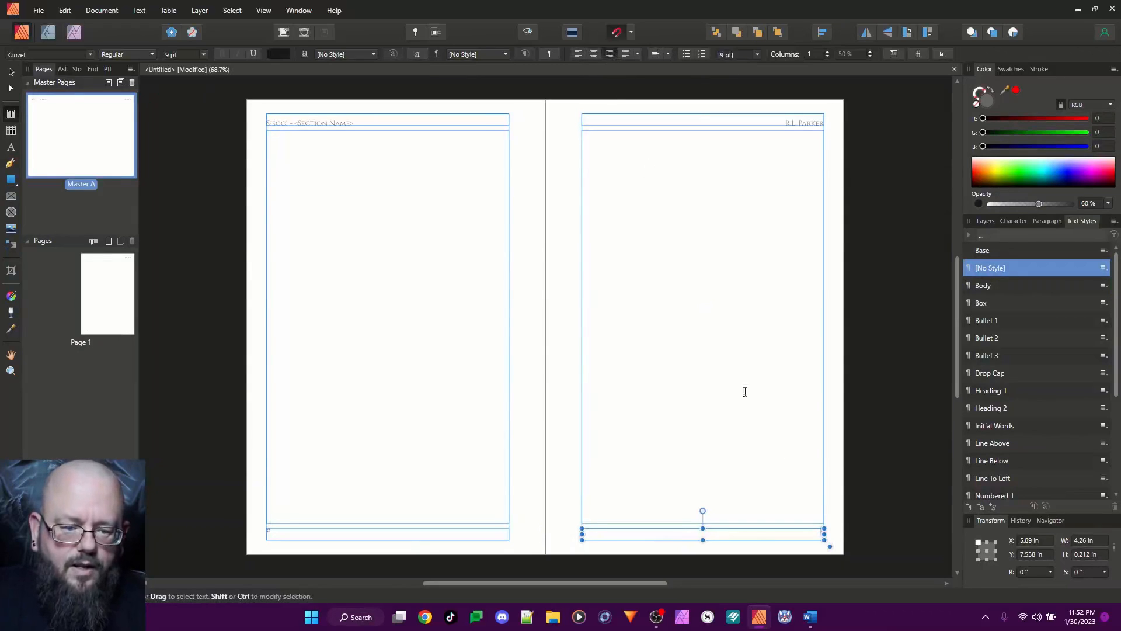
click(866, 446)
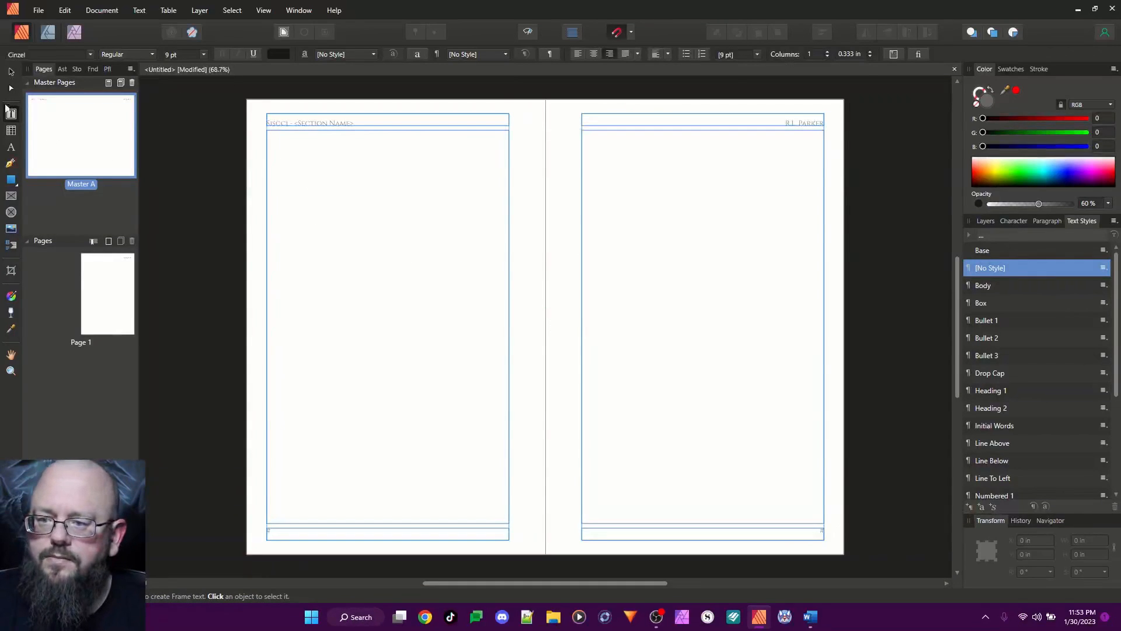
Set the paragraph alignment of both linked body text frames on the master spread to Justify All
click(11, 71)
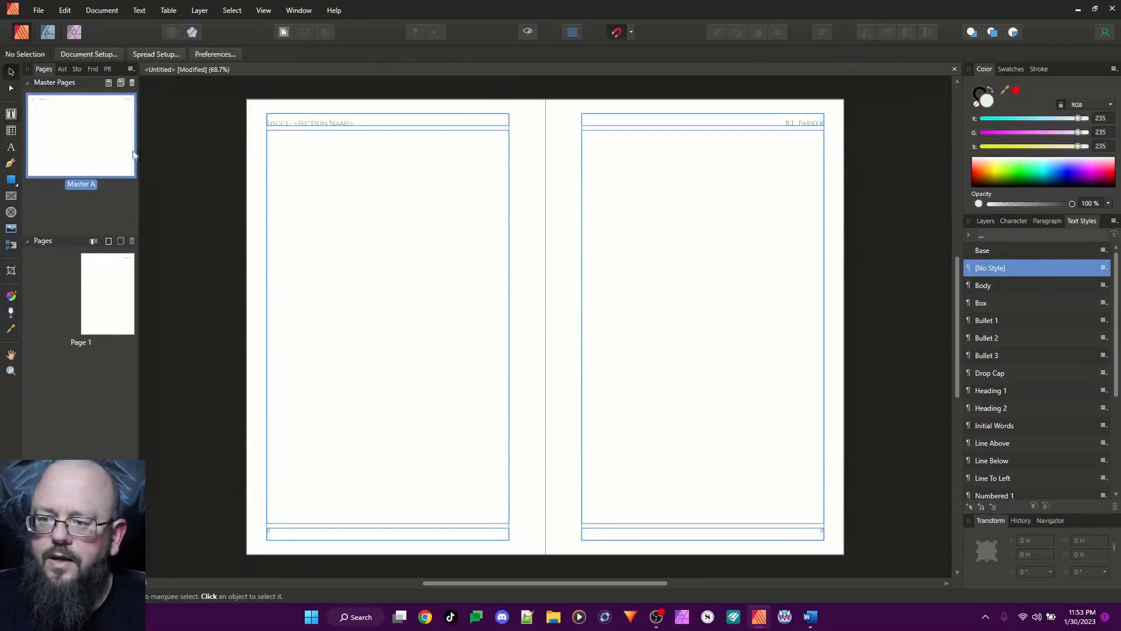
click(458, 219)
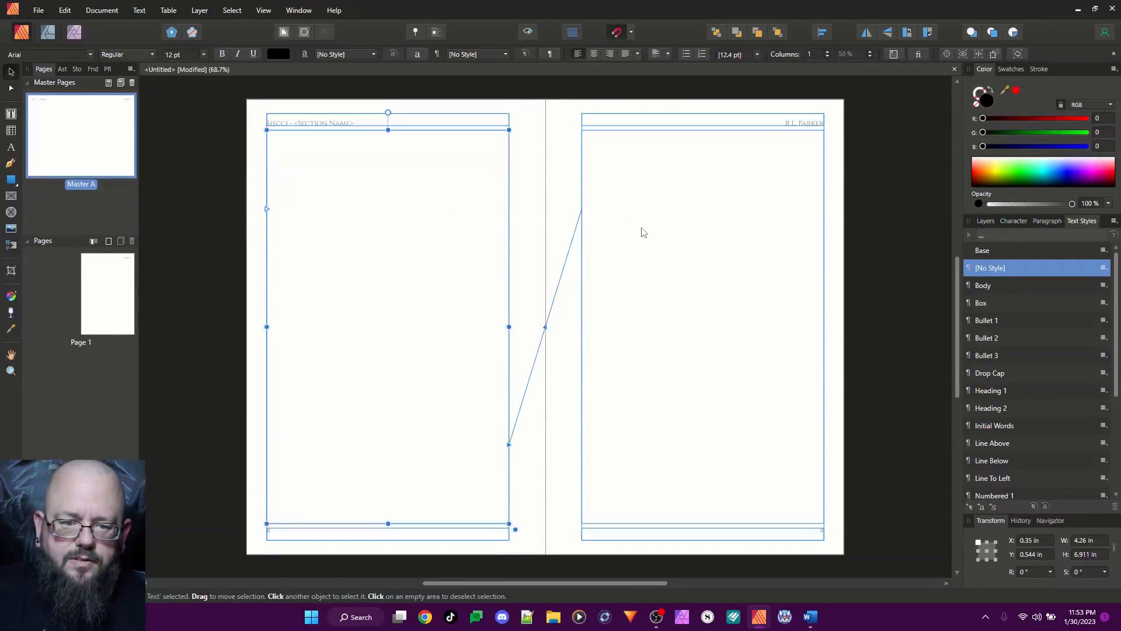
shift+click(643, 232)
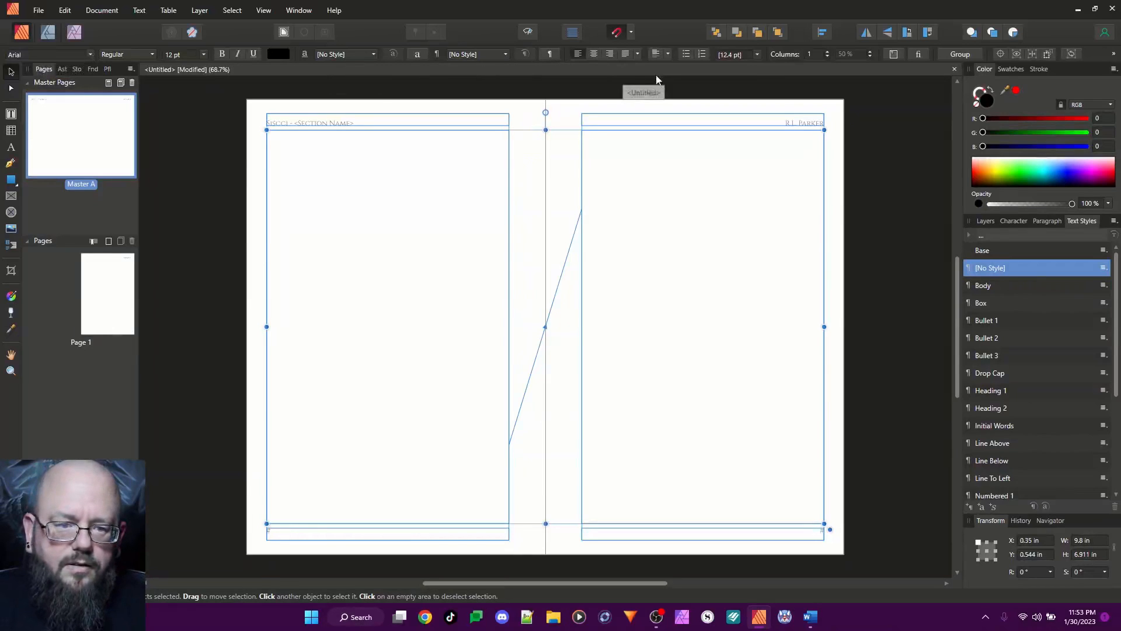
click(637, 54)
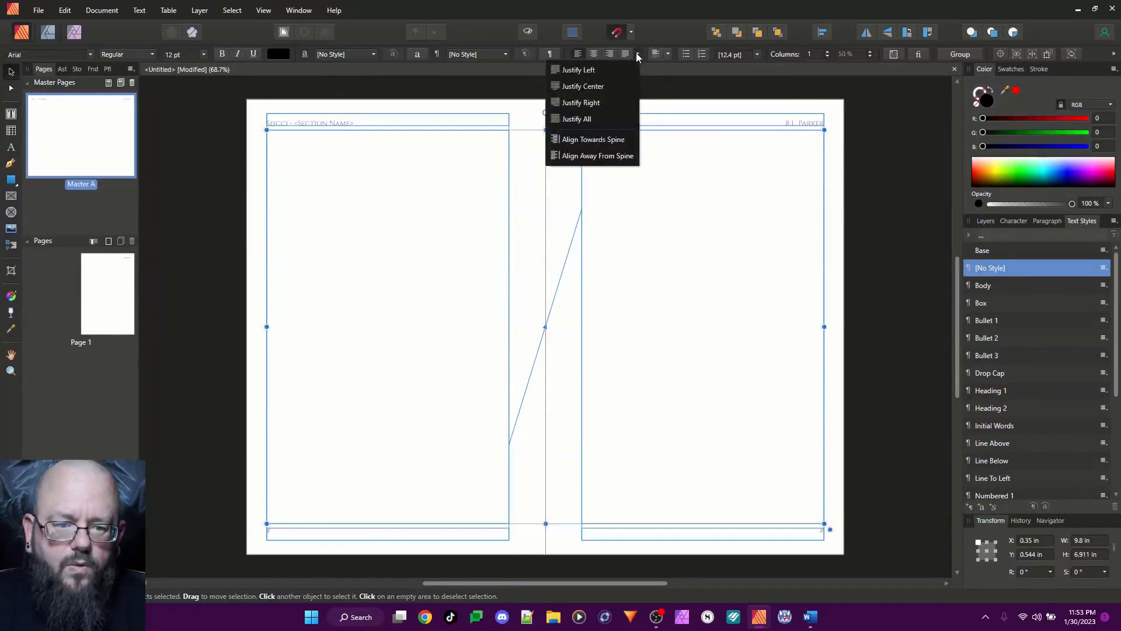
click(596, 118)
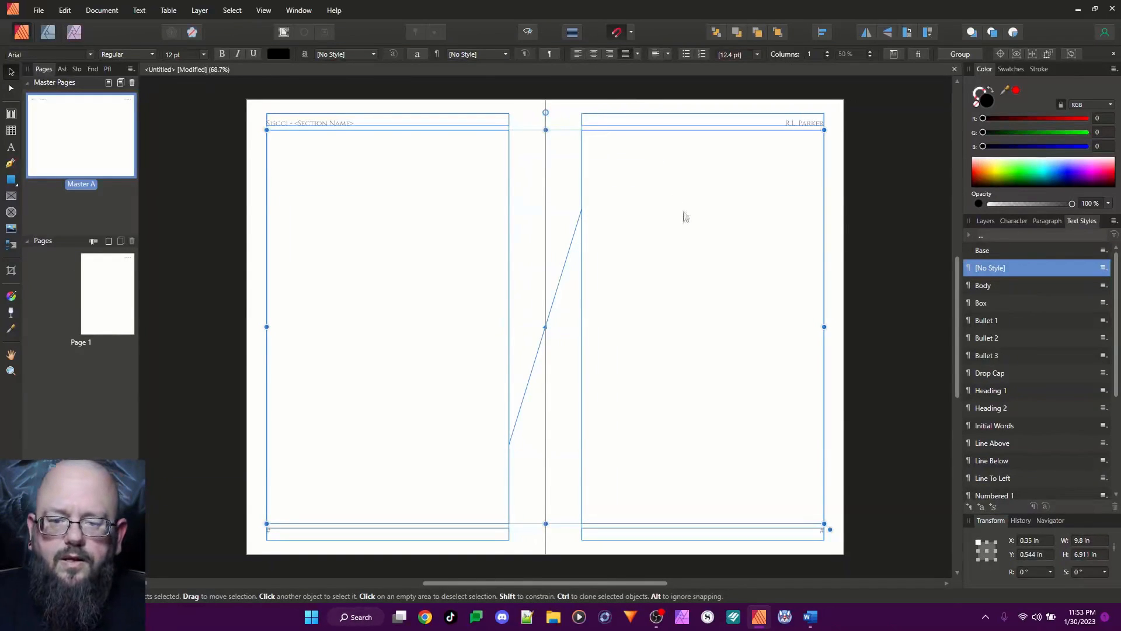
Open page 1 and delete the default text styles listed around Body, including Box, the bullets and the headings
double_click(116, 290)
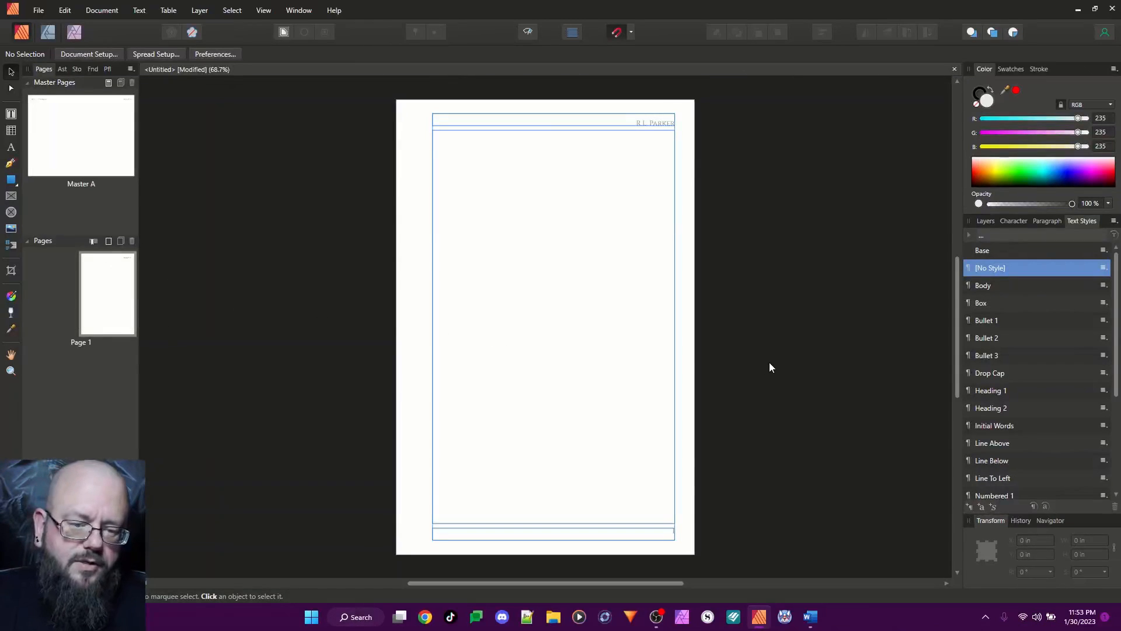
click(1002, 286)
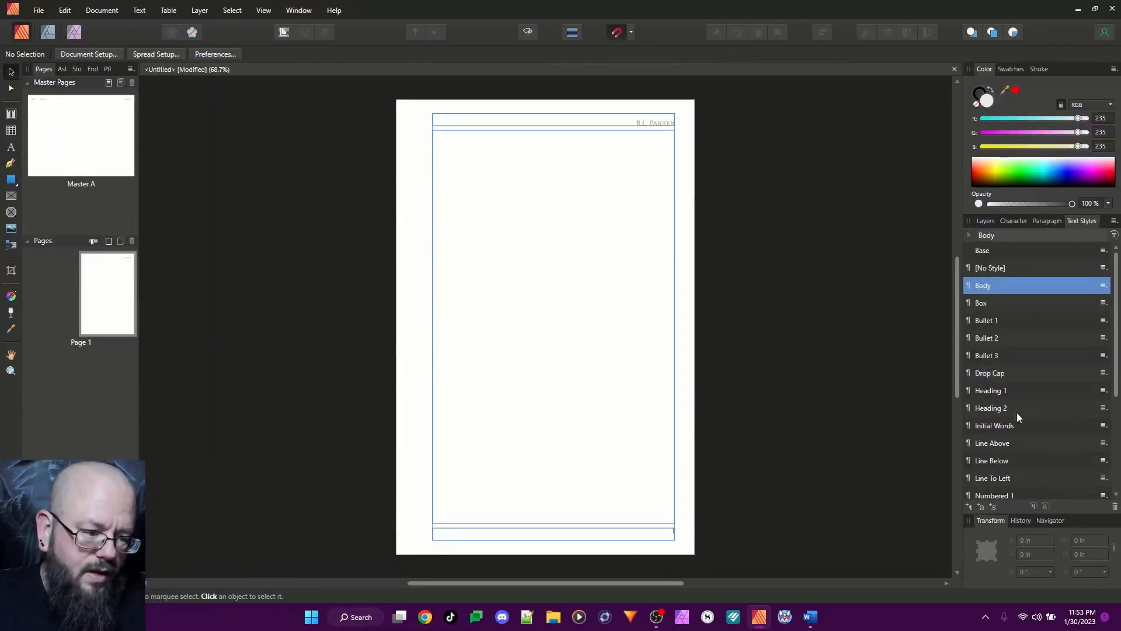
scroll(1021, 445, down, 3)
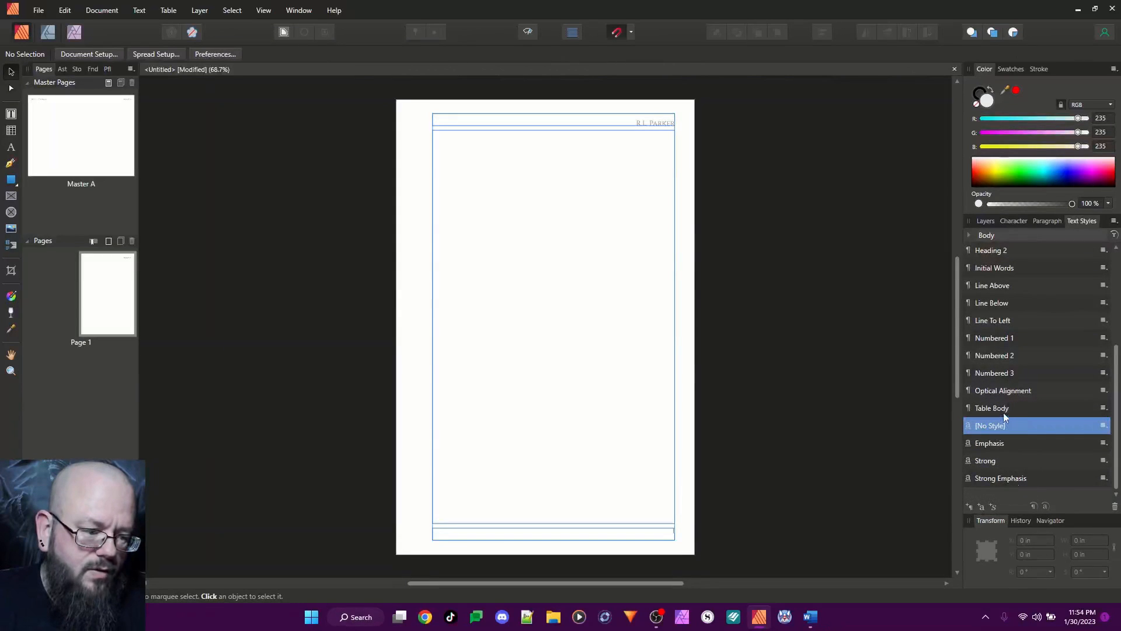
scroll(1003, 412, up, 3)
scroll(1033, 473, down, 3)
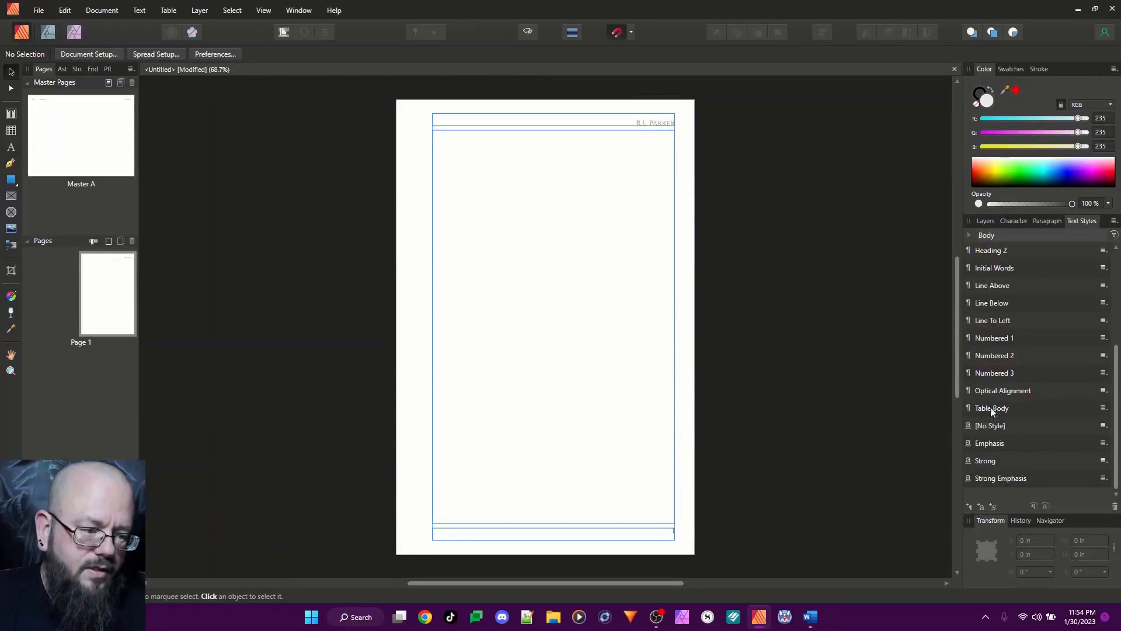
scroll(987, 358, up, 3)
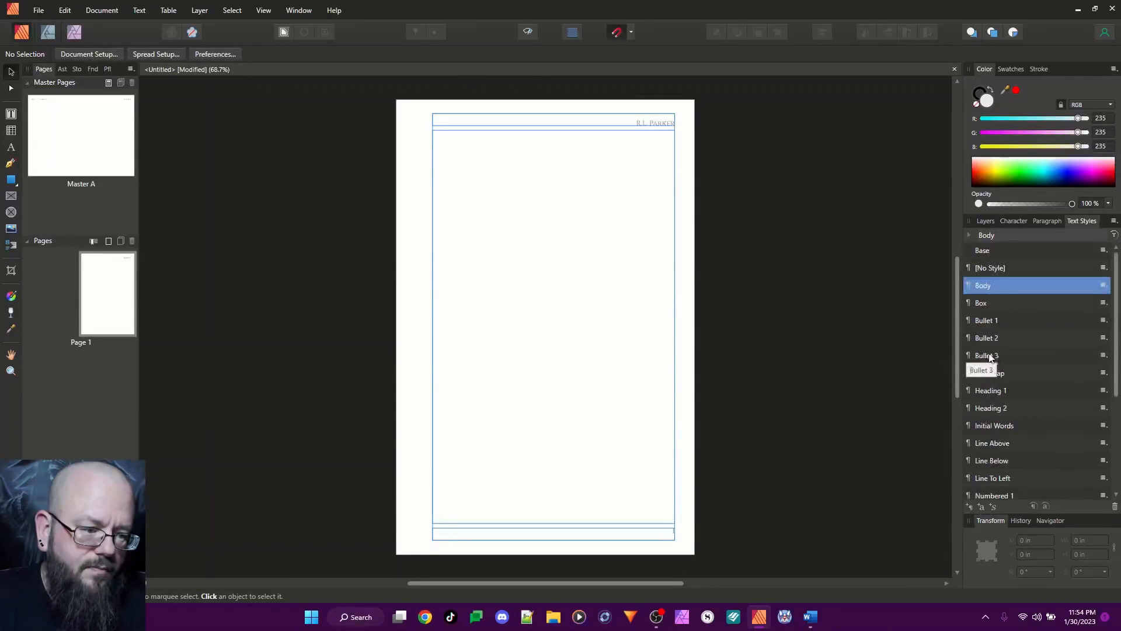
right_click(984, 303)
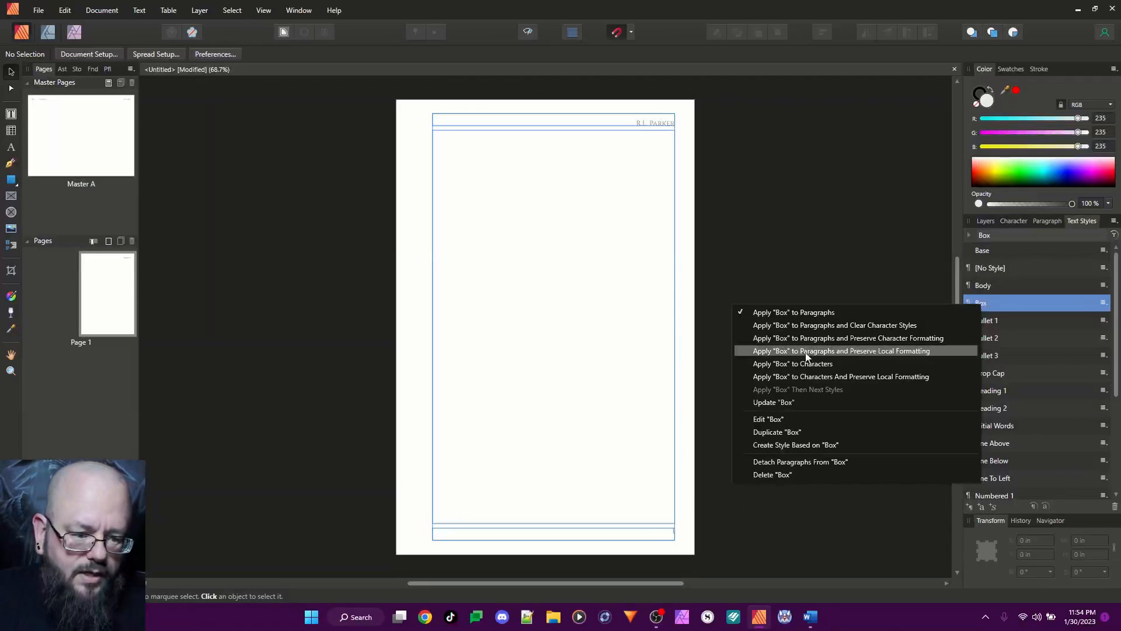
click(794, 474)
right_click(993, 302)
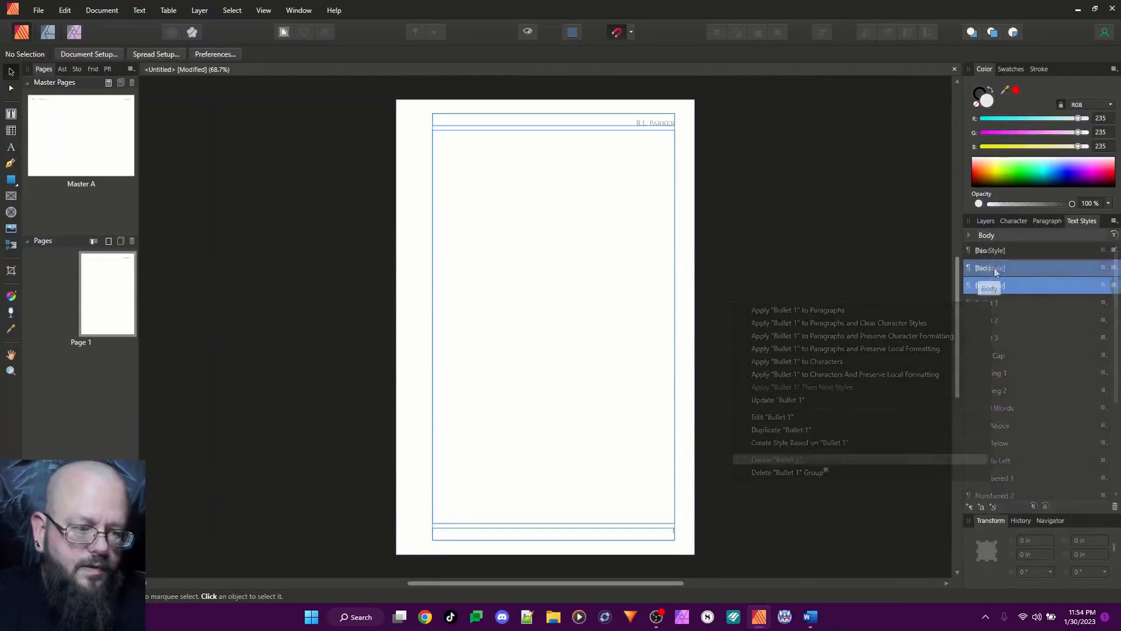
Delete the remaining Body text style
right_click(992, 268)
click(810, 384)
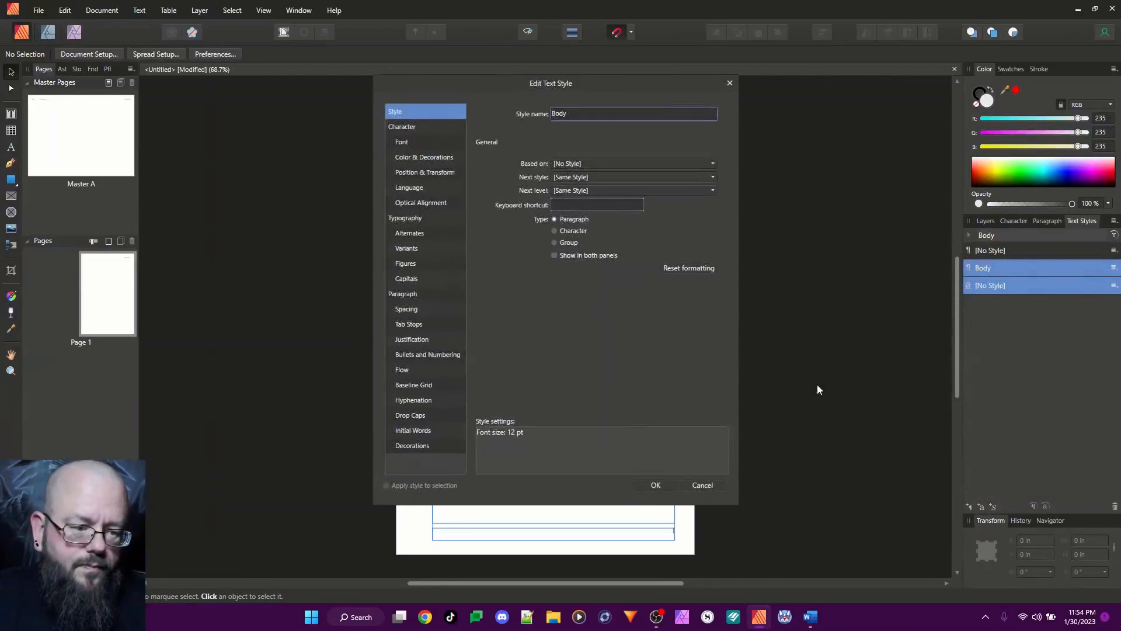
click(730, 82)
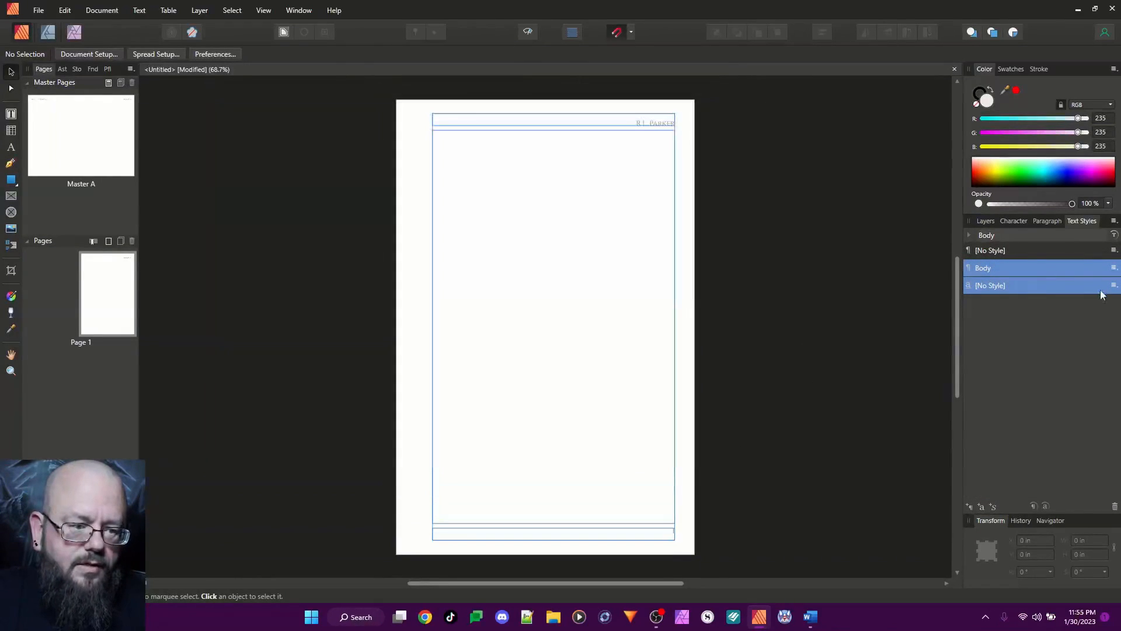
right_click(1012, 271)
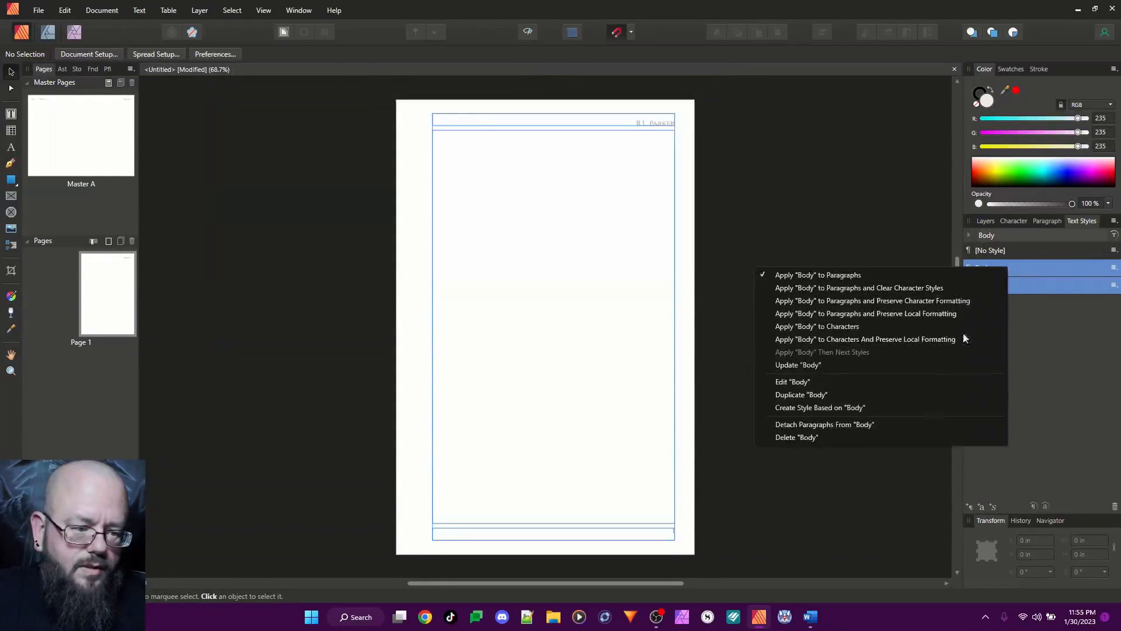
click(821, 438)
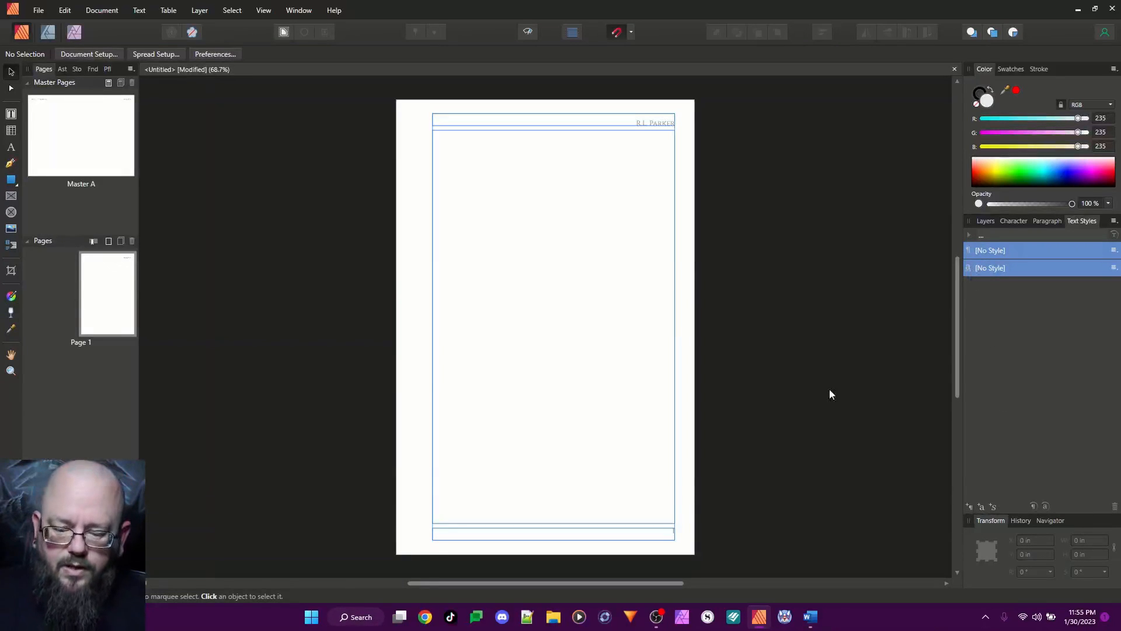
Place the manuscript file Siscci.docx into the body text frame on page 1
click(502, 262)
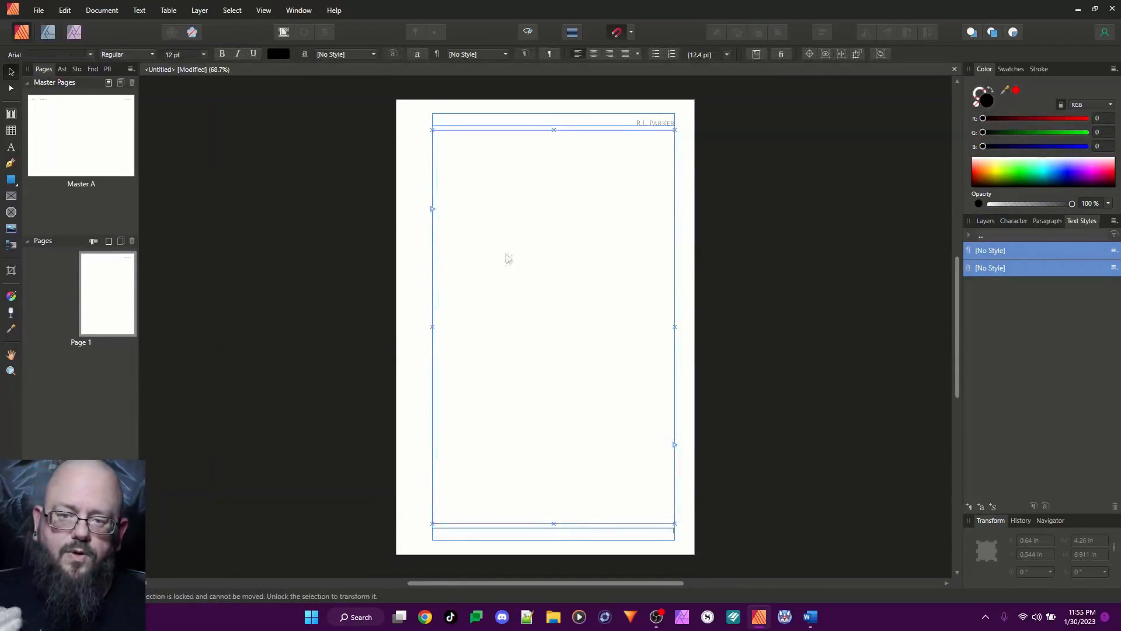
click(37, 11)
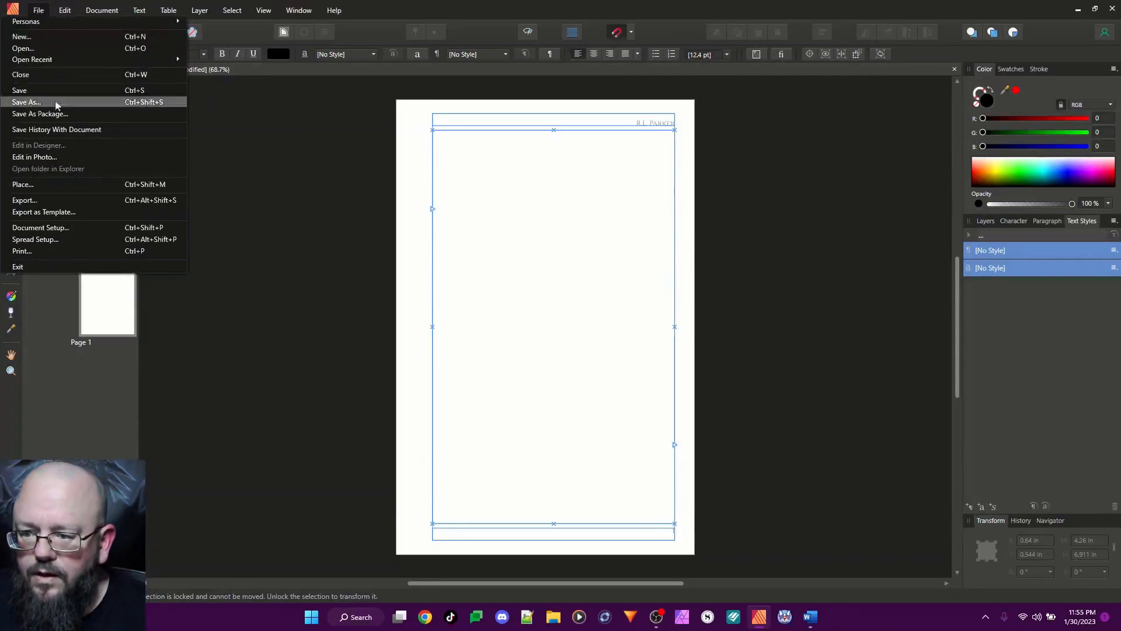
click(75, 183)
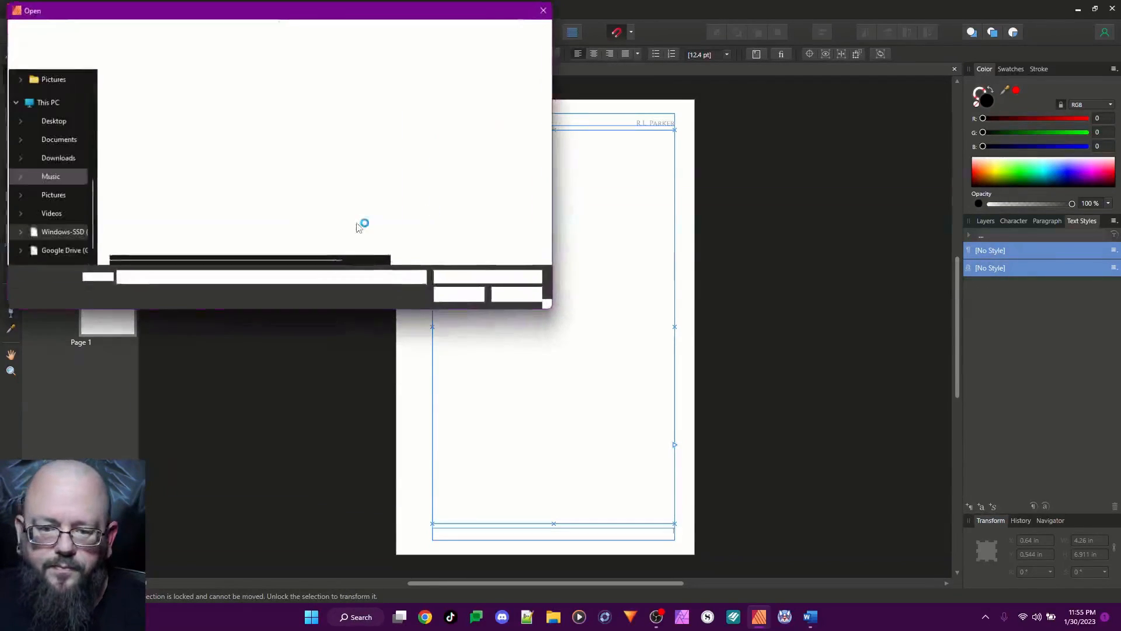
click(151, 95)
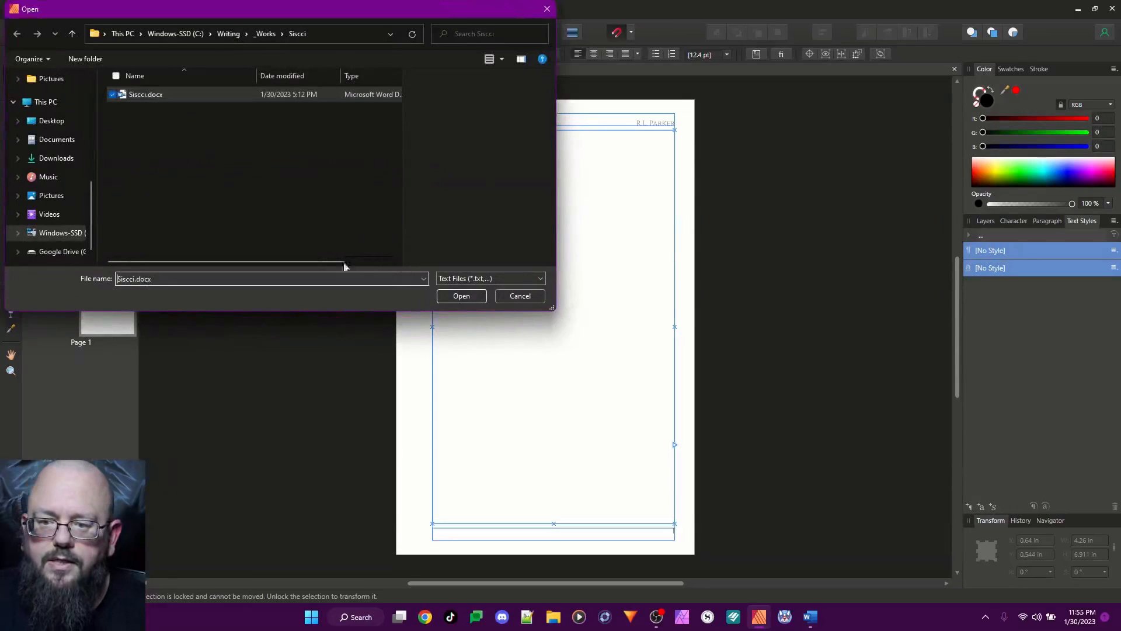
click(462, 296)
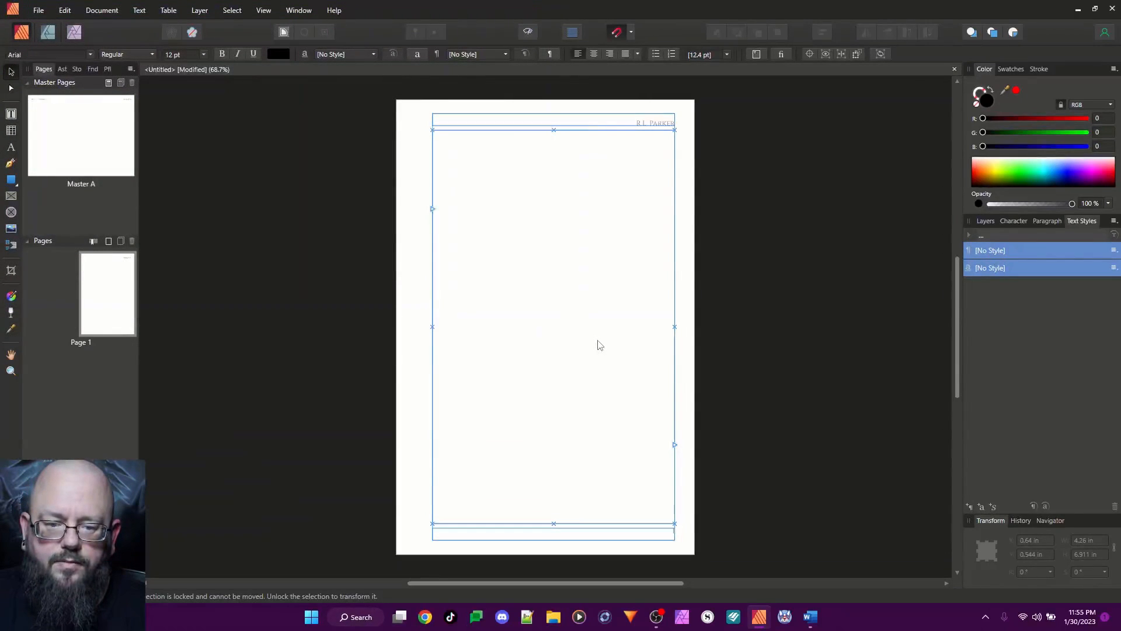
click(515, 267)
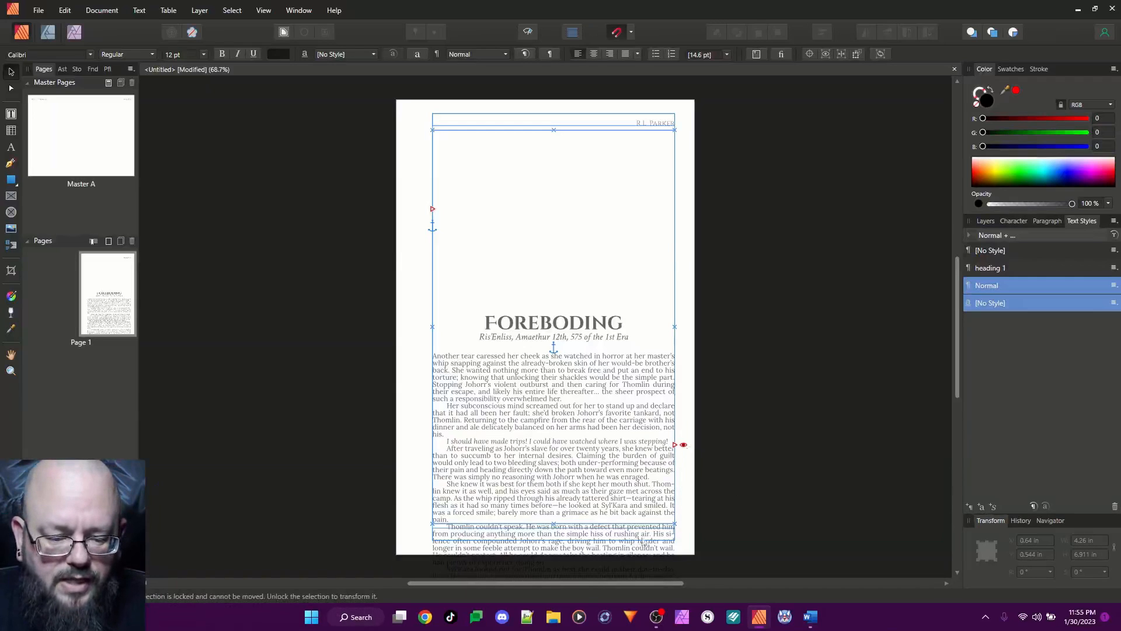
Autoflow the overflowing manuscript text from page 1 into newly generated pages and check the result from the last page back to the first
click(683, 445)
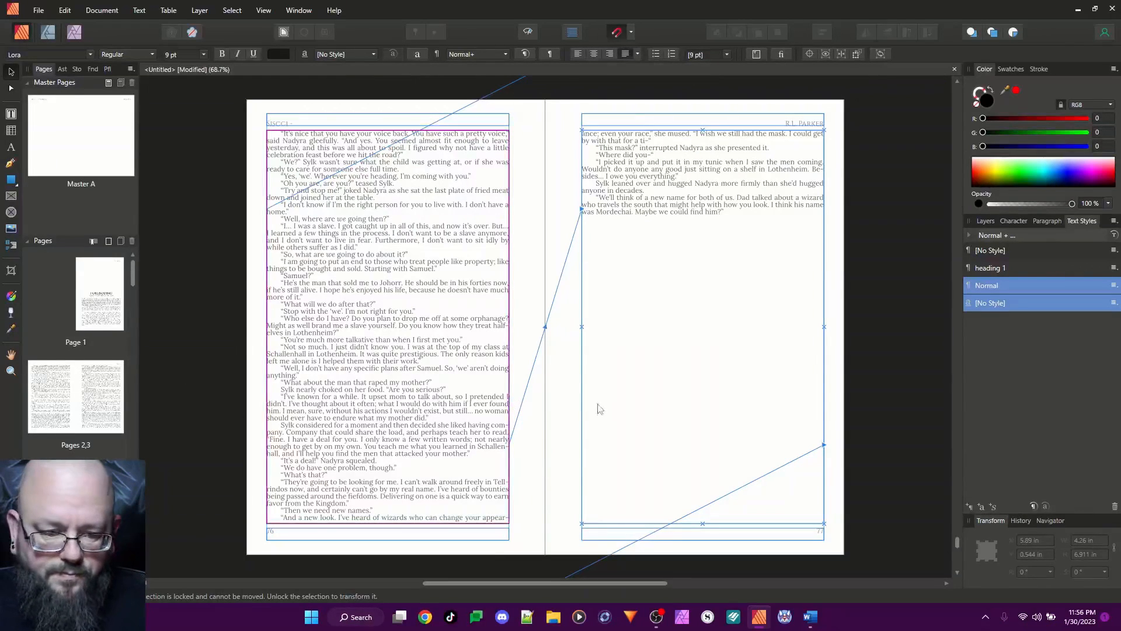
key(Escape)
scroll(703, 438, down, 4)
scroll(704, 438, down, 7)
scroll(705, 438, up, 5)
scroll(705, 438, up, 7)
drag(957, 542, 962, 91)
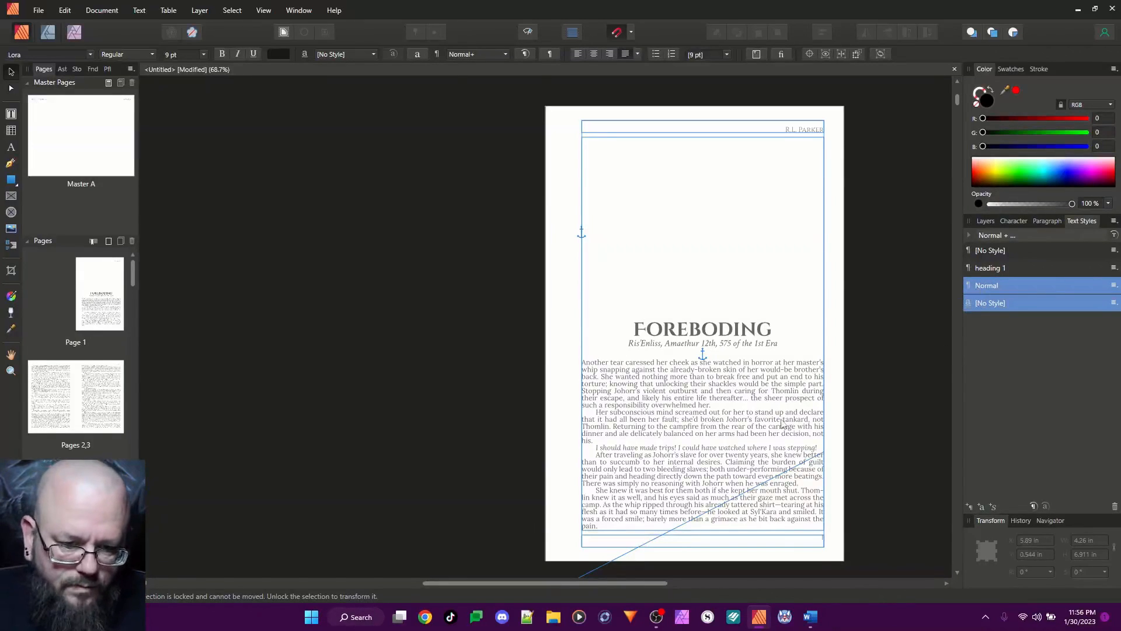
Select the chapter title "Foreboding" on page 1 with the Frame Text tool and open its font colour
drag(712, 346, 711, 350)
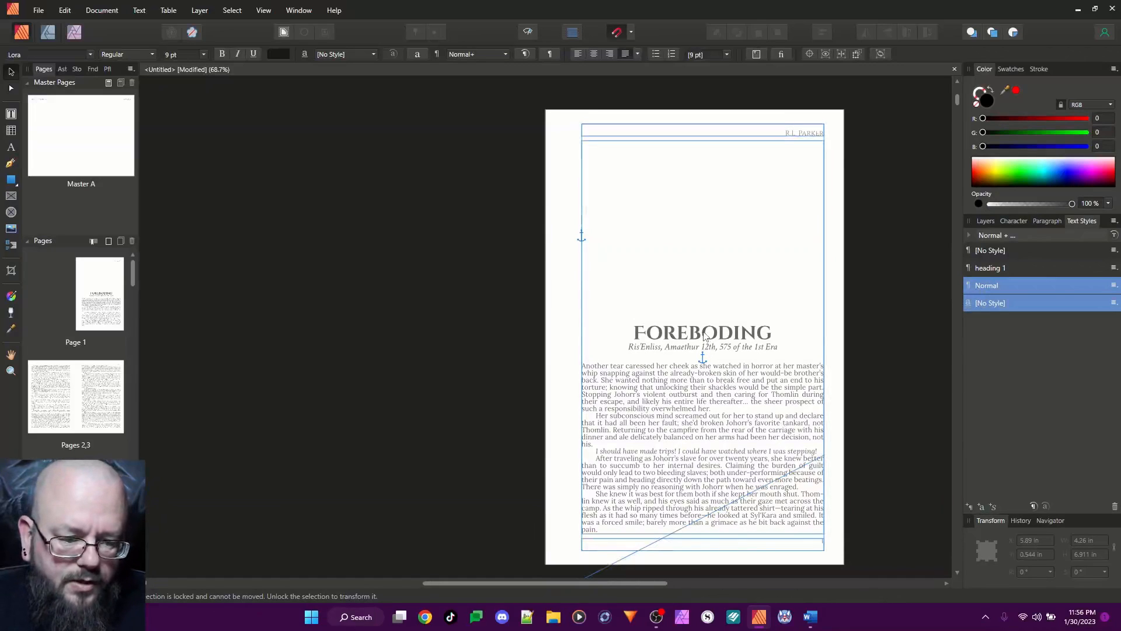
click(682, 337)
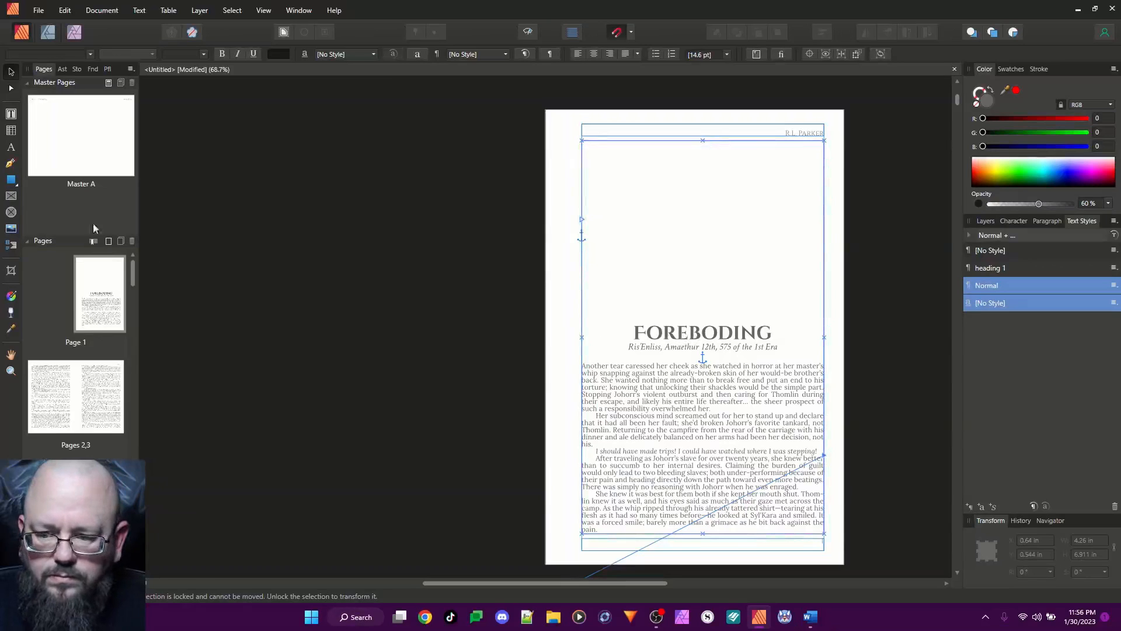
click(11, 115)
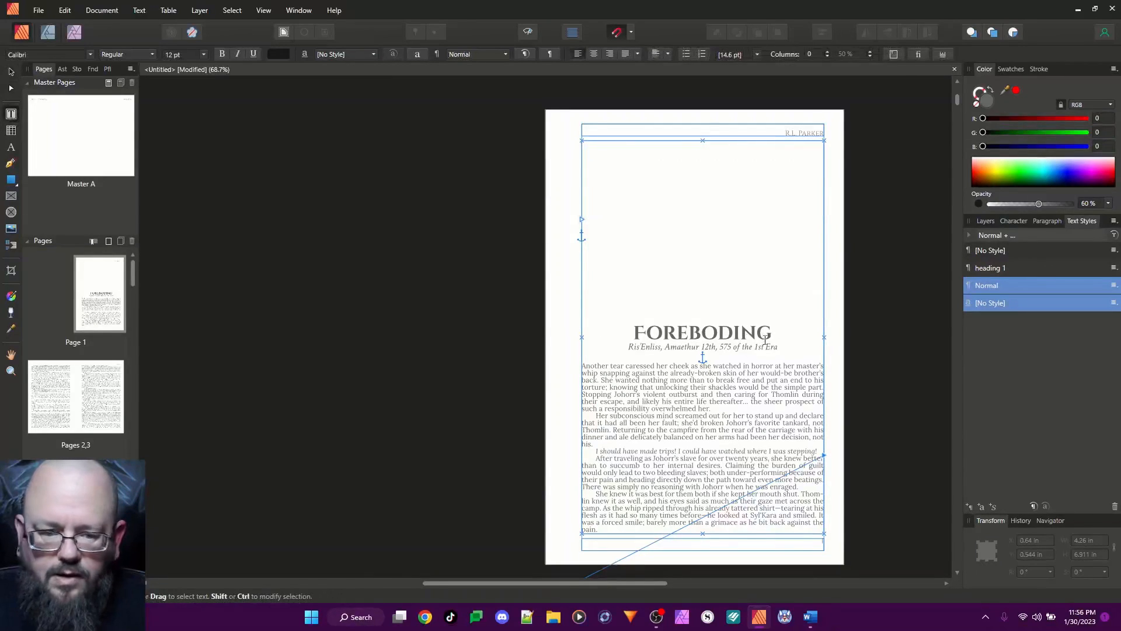
double_click(718, 333)
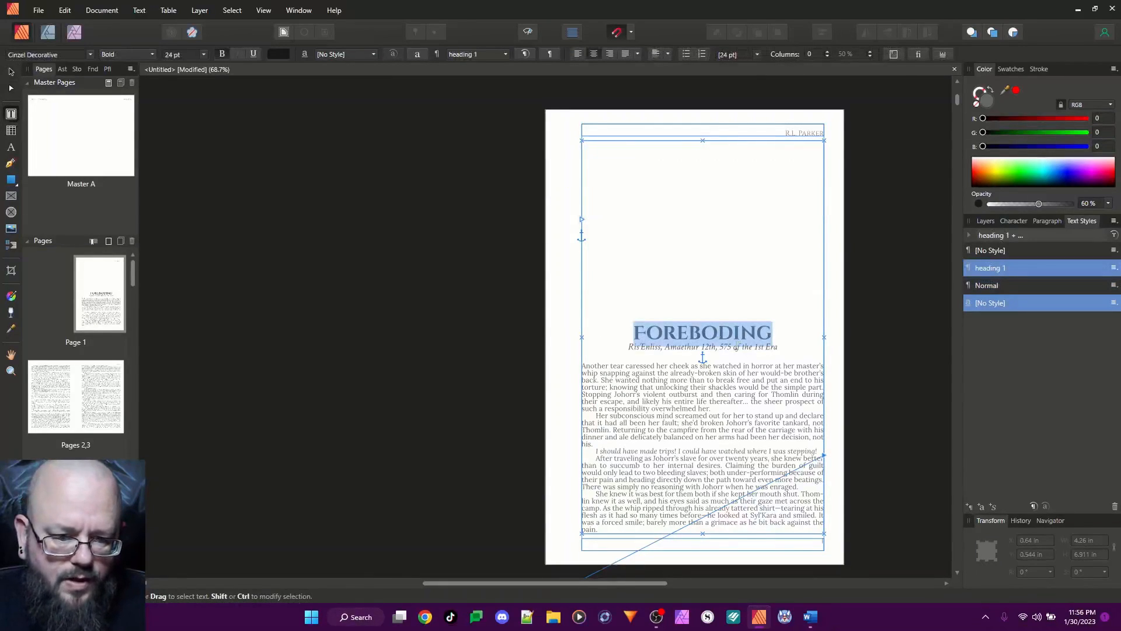
click(279, 54)
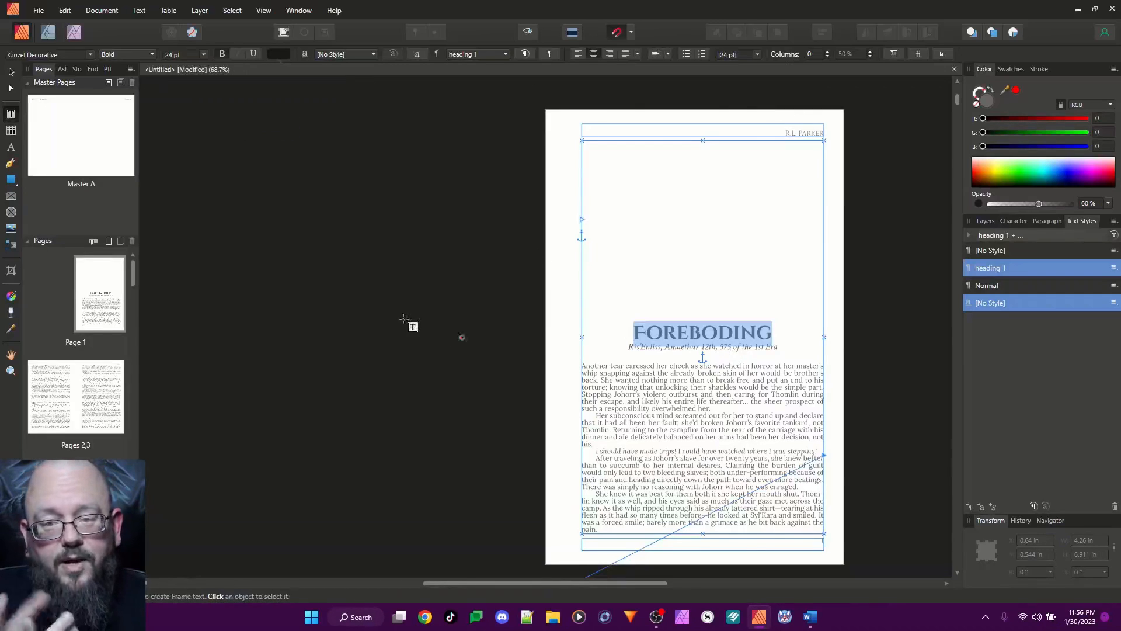
Open the Master A spread and select the Section Name field in the left page's header
double_click(65, 132)
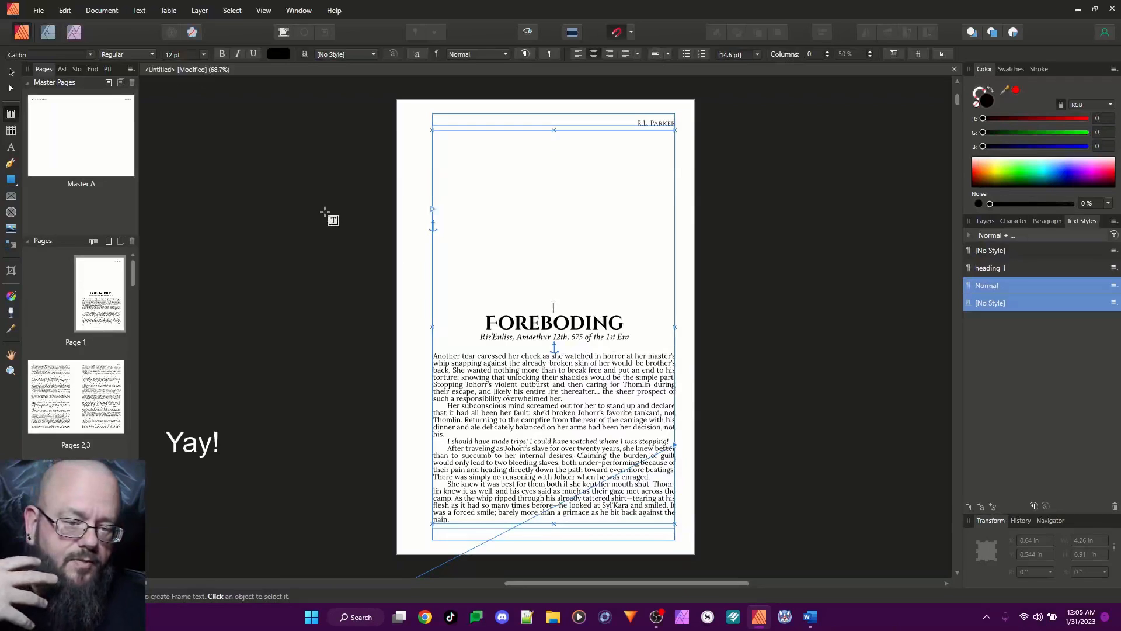
double_click(59, 132)
click(363, 123)
double_click(363, 124)
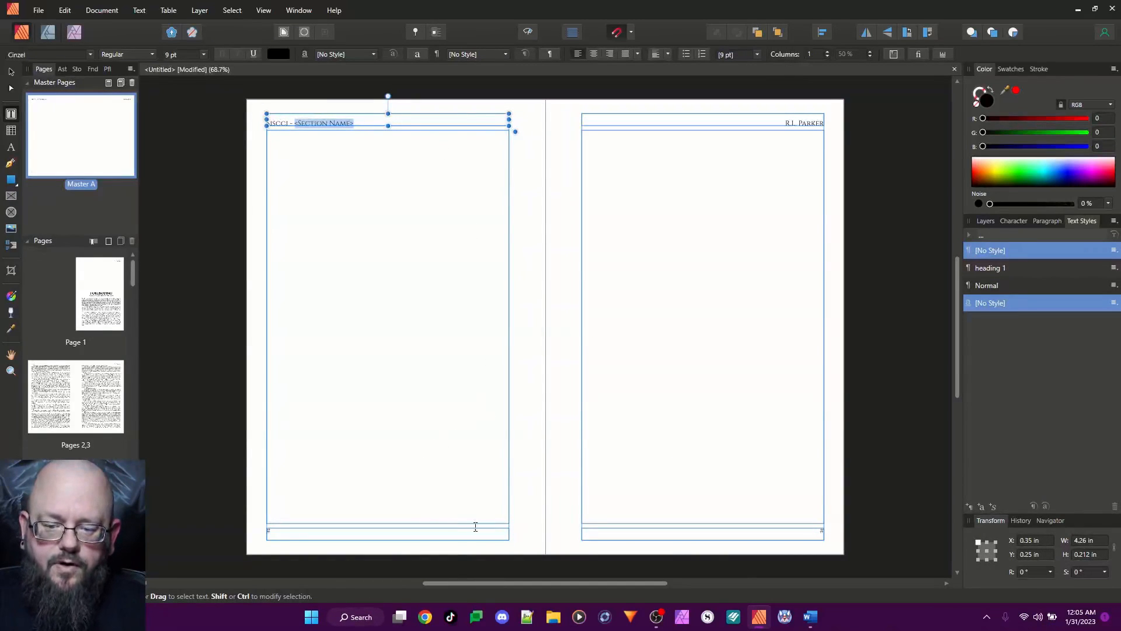
Return to page 1 and start a new character style named "Initial Cap" based on [No Style]
double_click(88, 295)
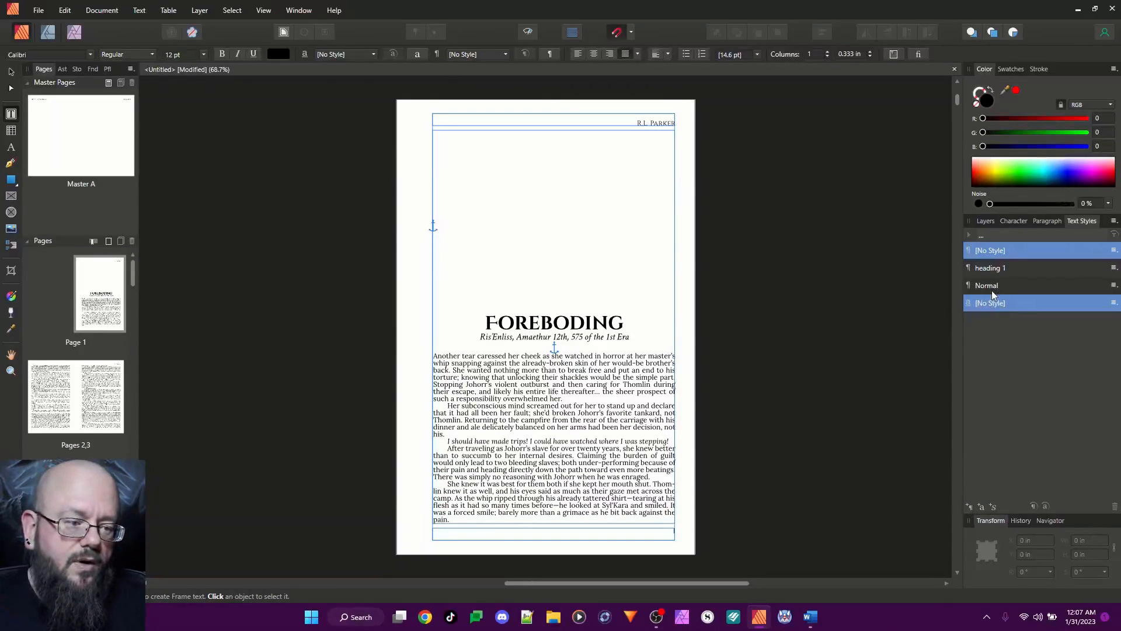
click(982, 508)
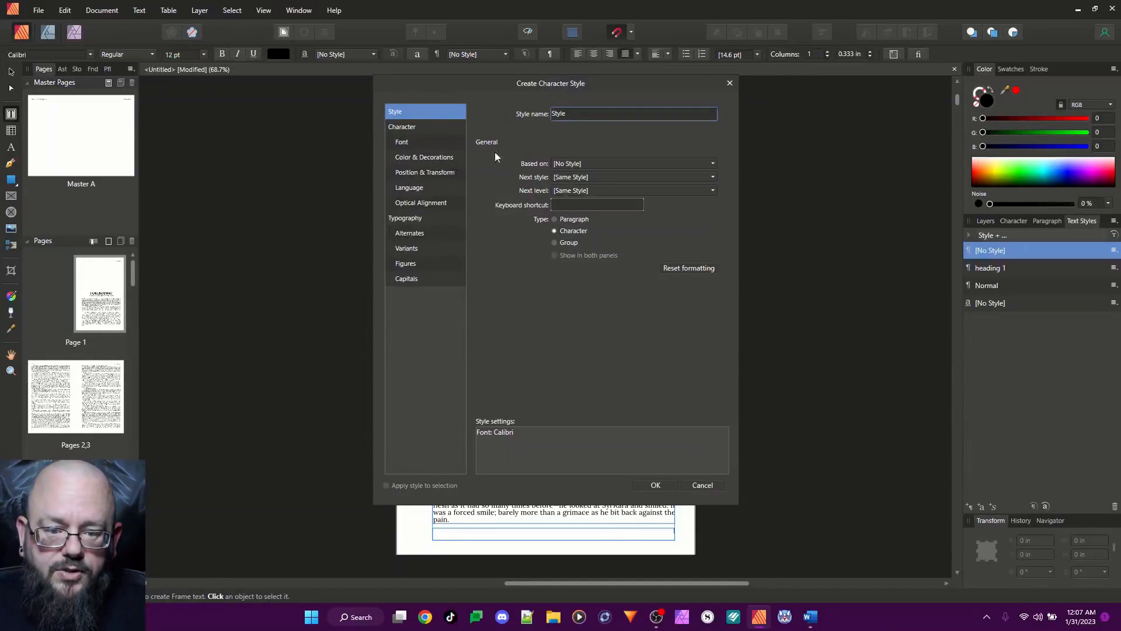
double_click(573, 114)
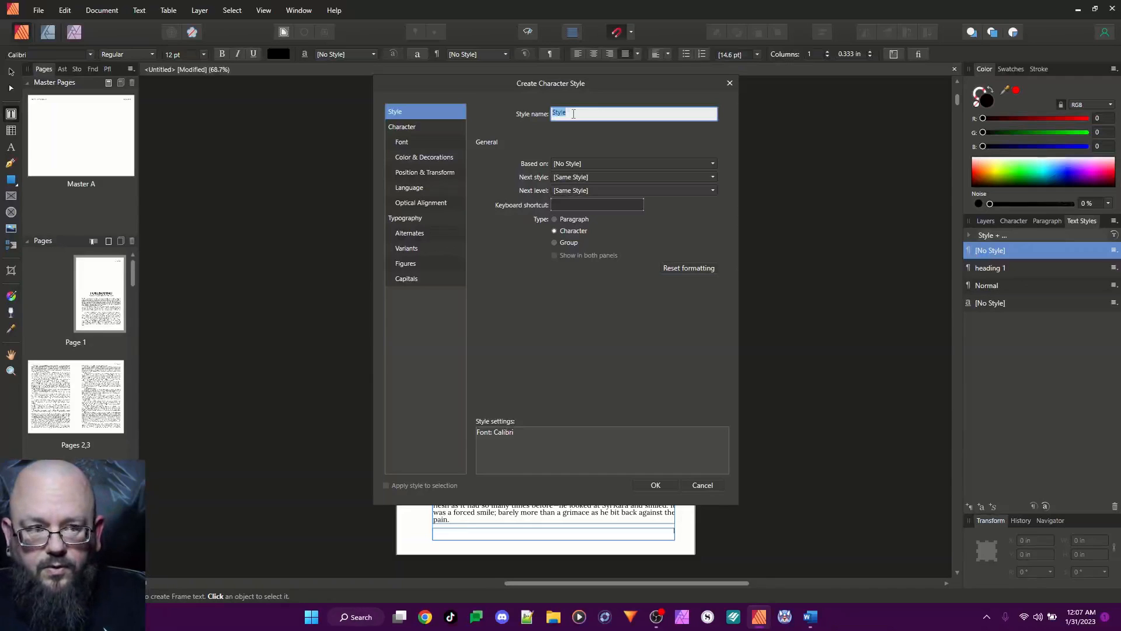
text(Initial Cap)
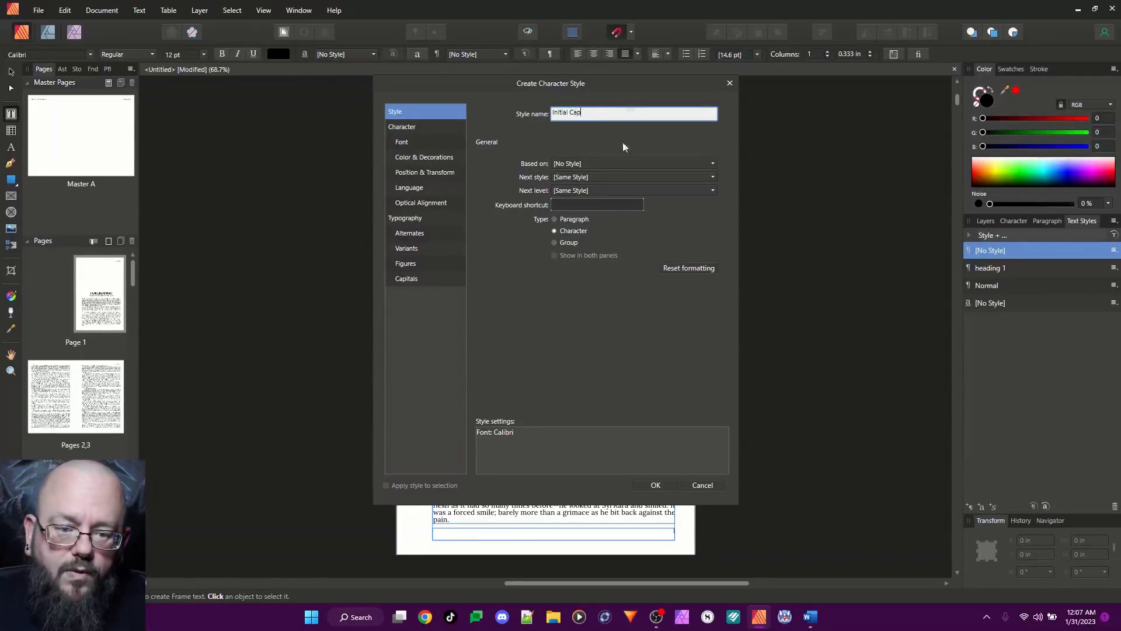
click(578, 164)
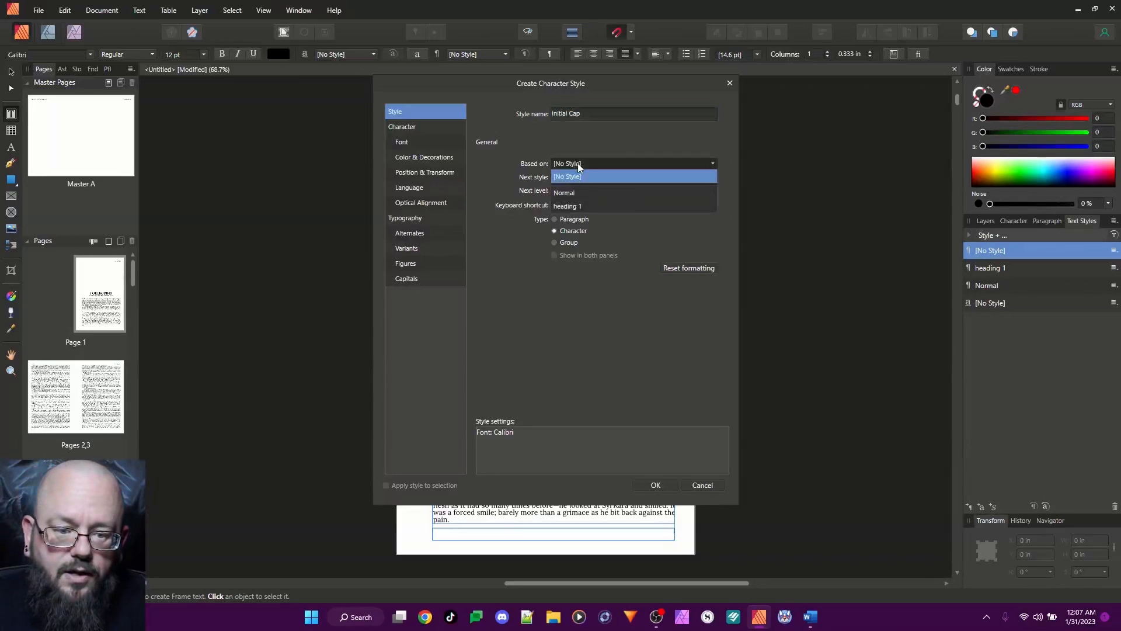
click(579, 167)
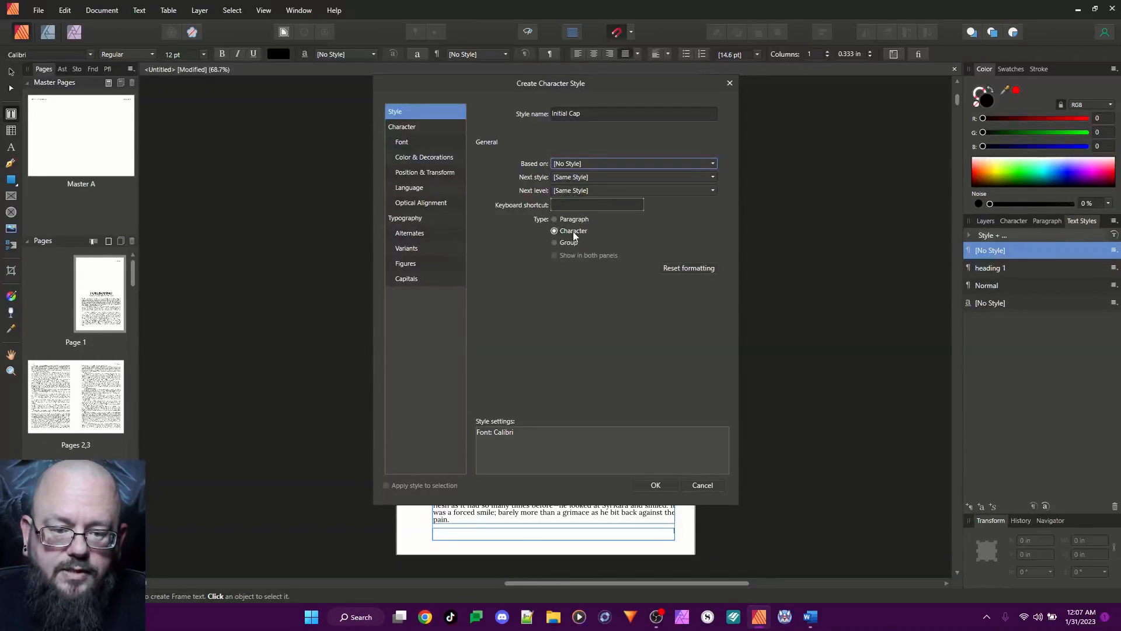
Set the Initial Cap style's font family to [No change]
click(404, 142)
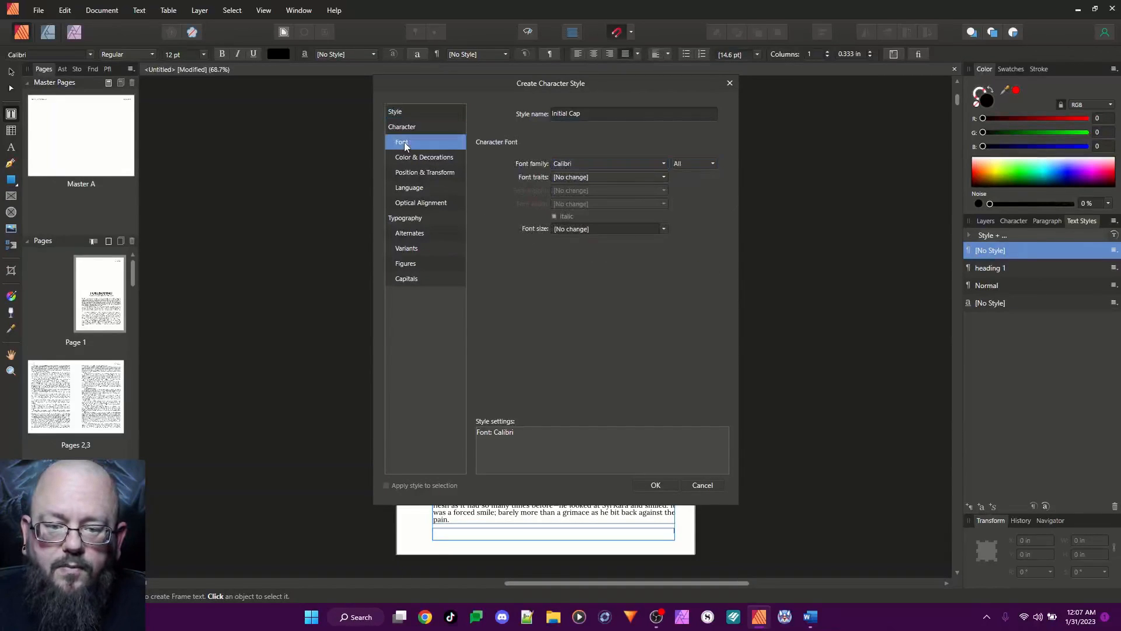
click(587, 163)
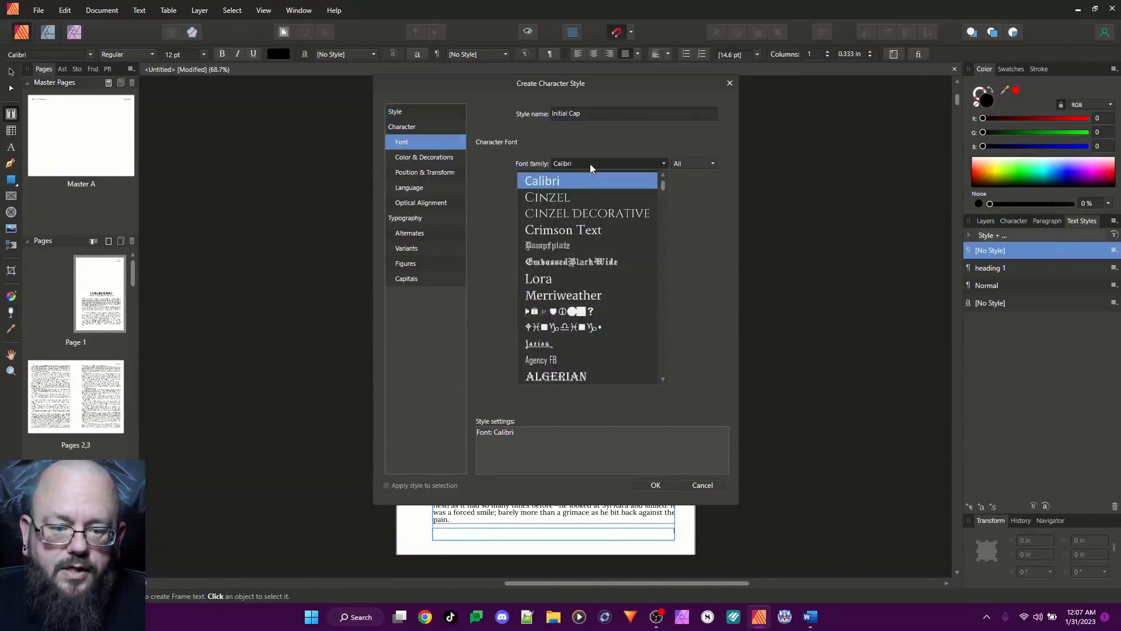
click(663, 174)
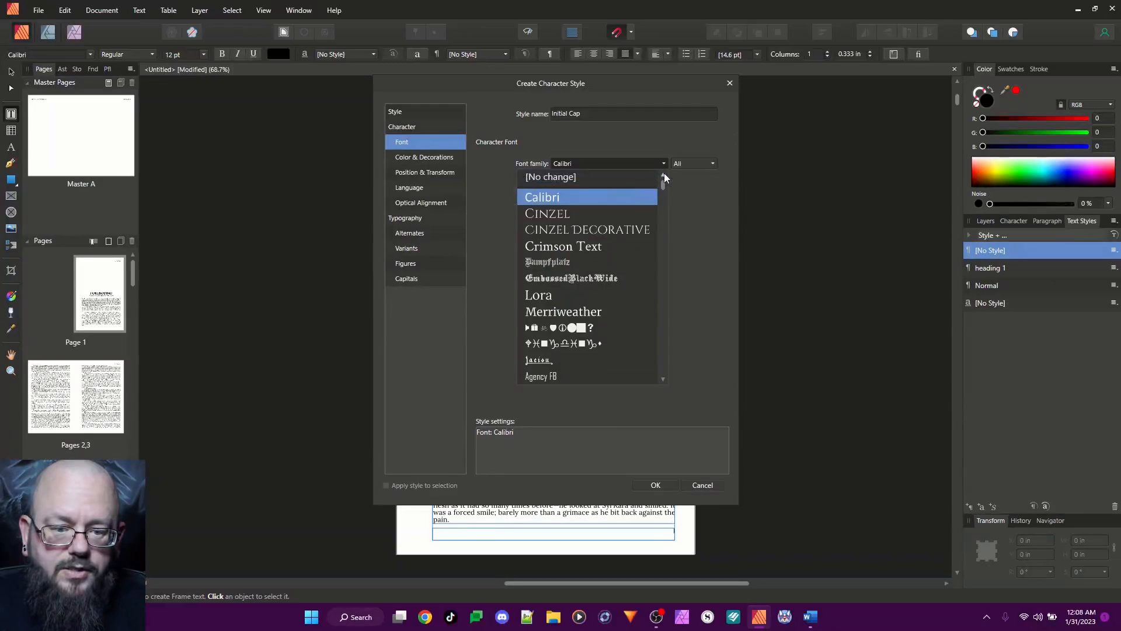
click(597, 181)
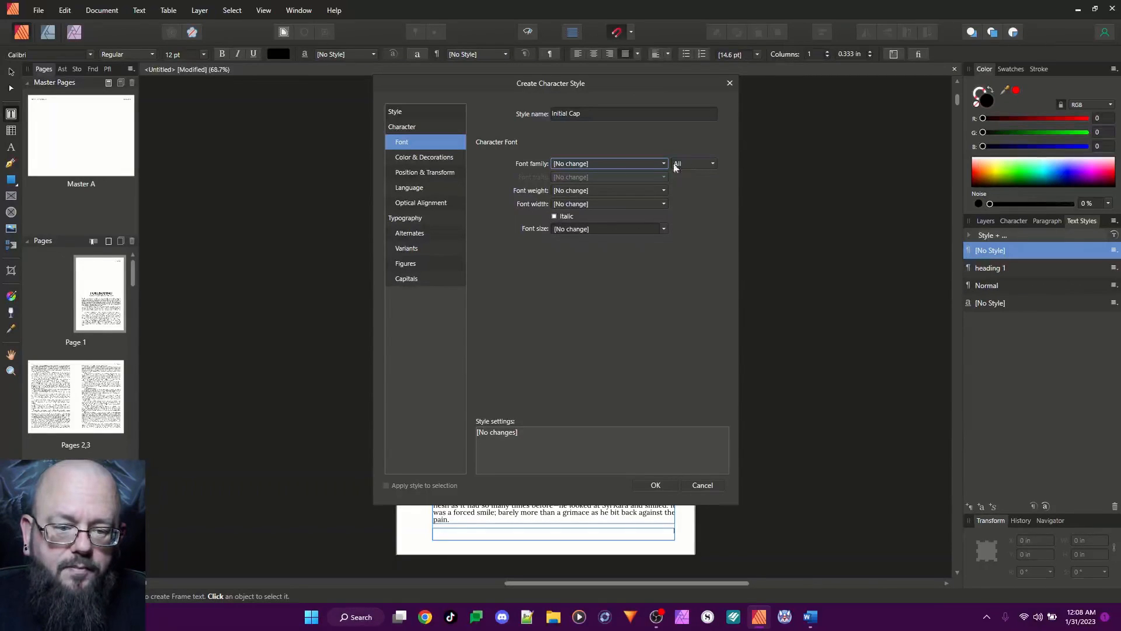
Look through the Initial Cap style's remaining character and typography settings, set its capitals to All caps and create the style
click(418, 157)
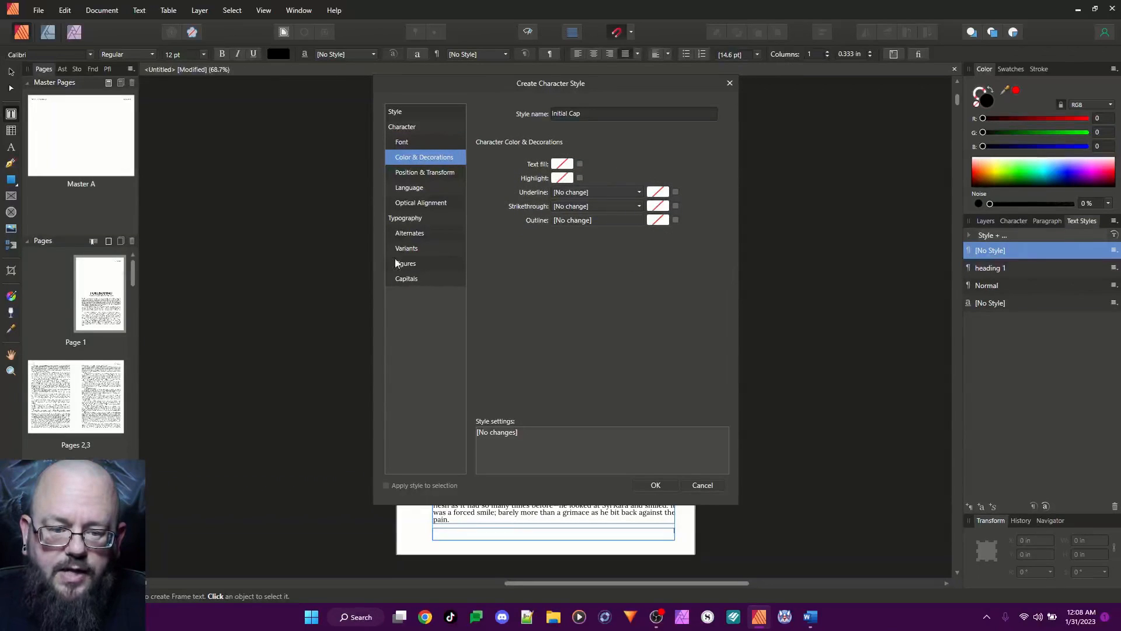
click(417, 174)
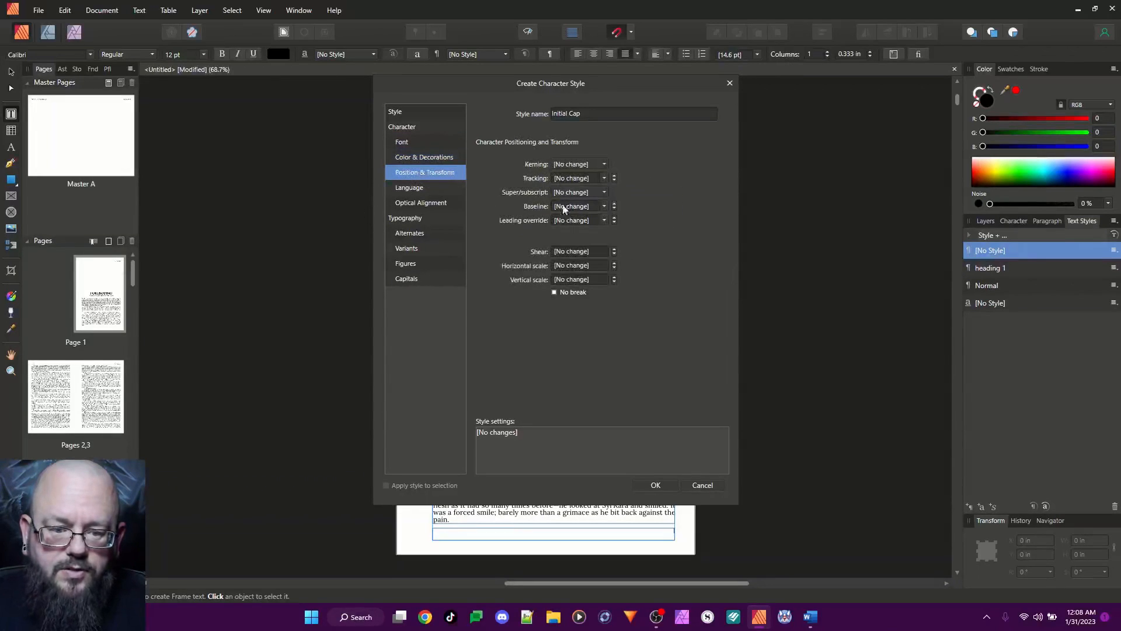
click(401, 188)
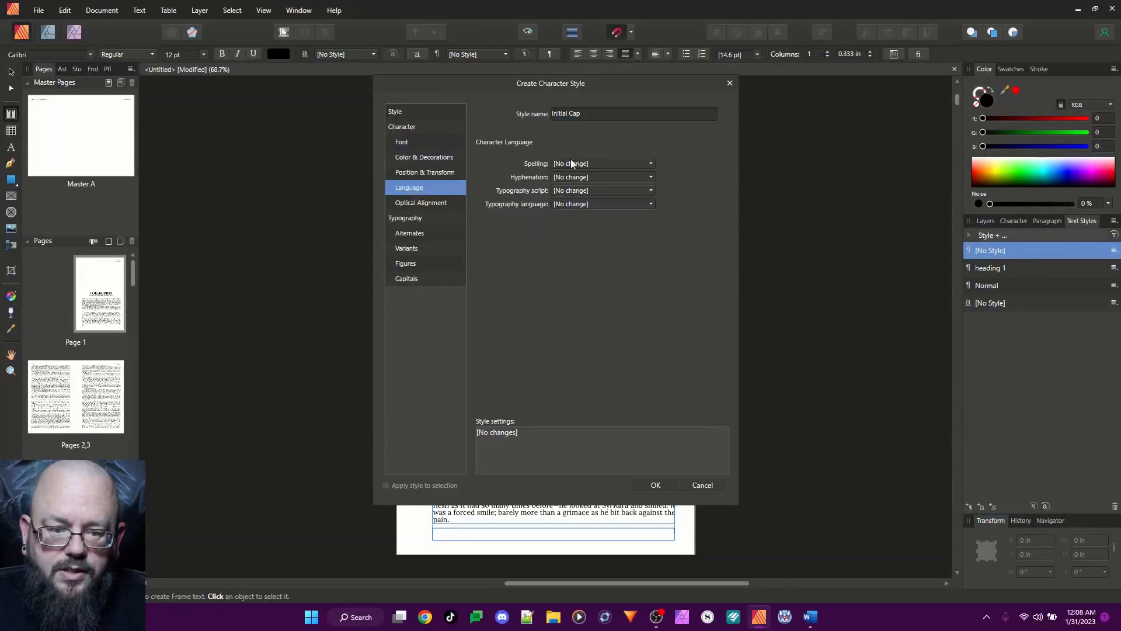
click(415, 203)
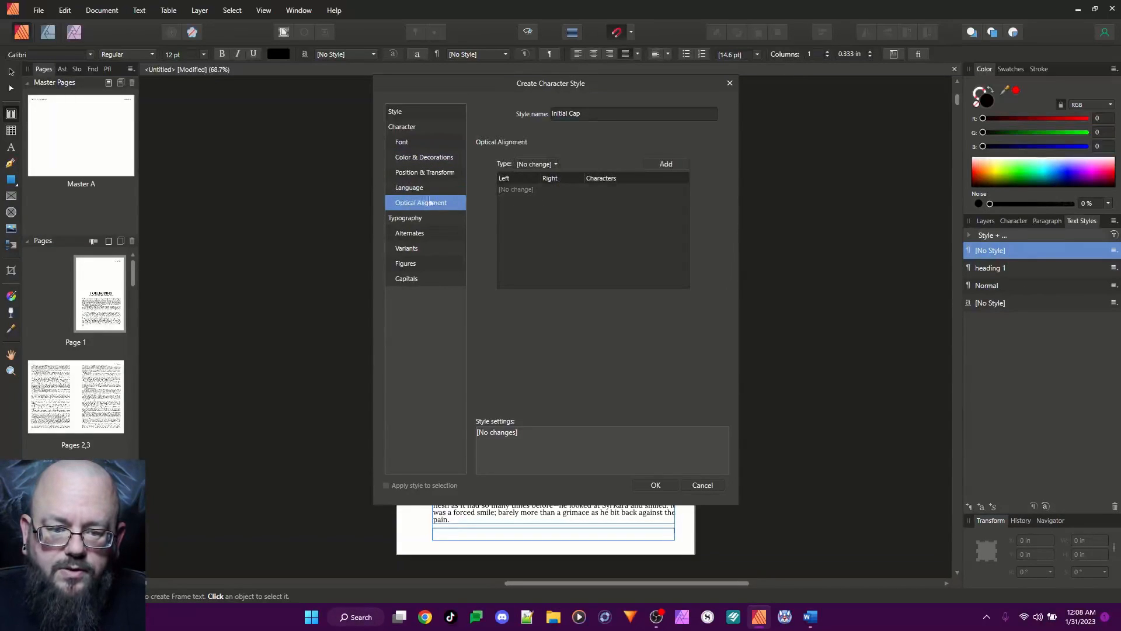
click(411, 234)
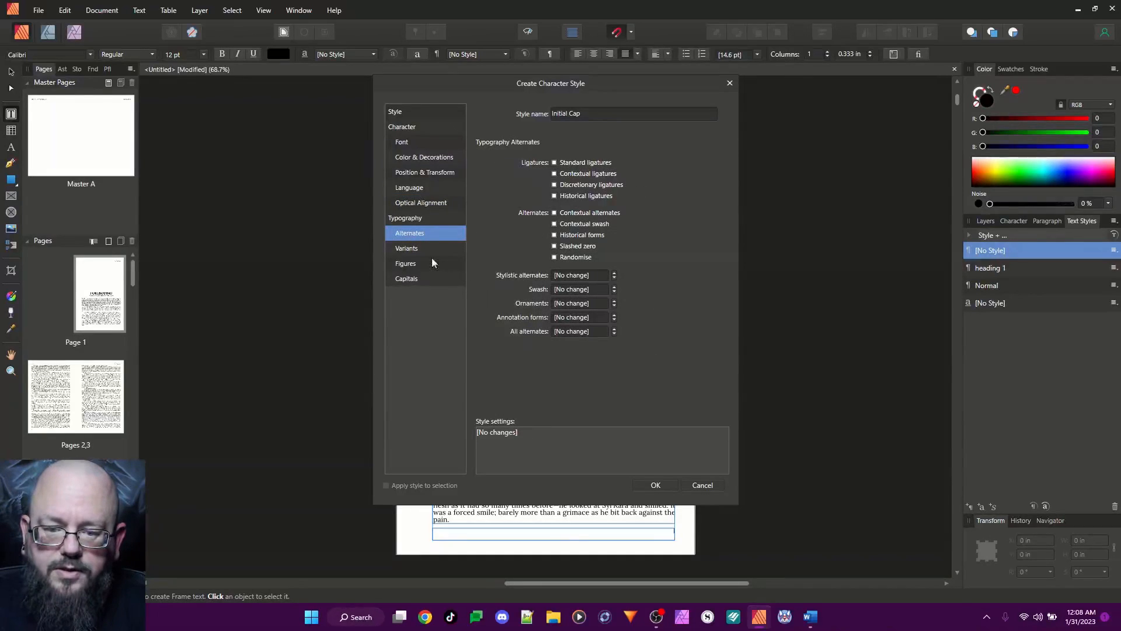
click(411, 248)
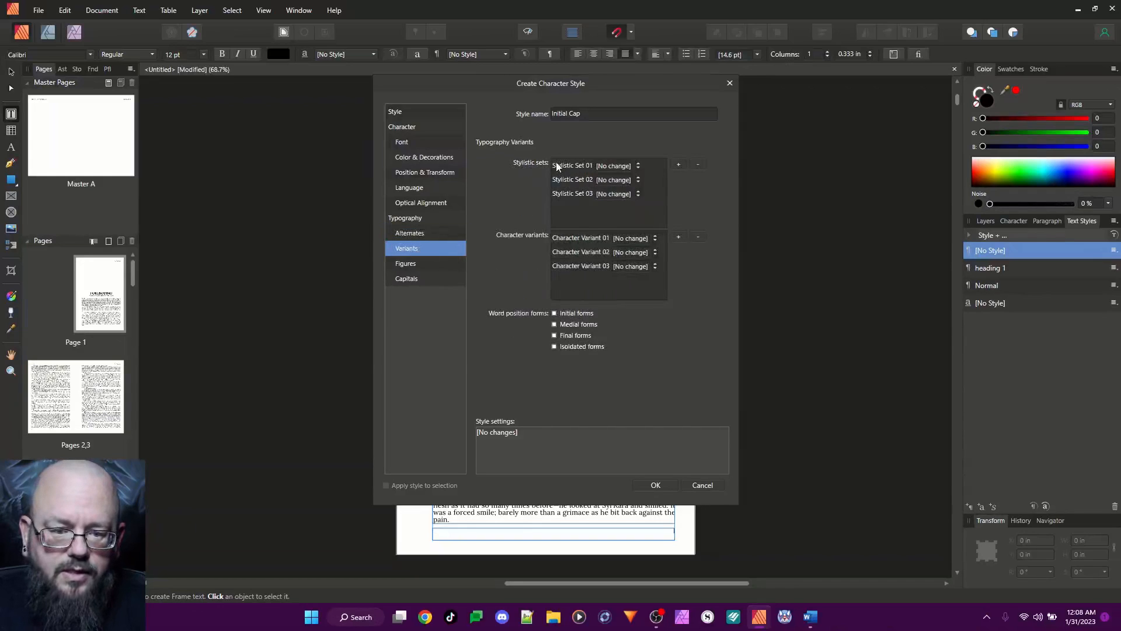
click(406, 264)
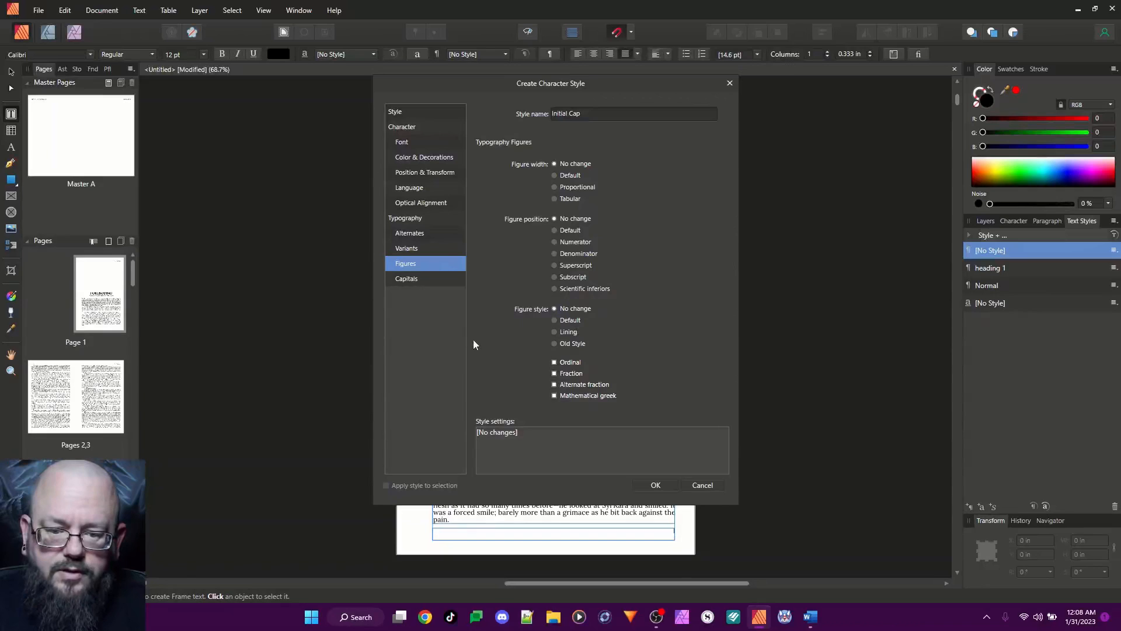
click(418, 282)
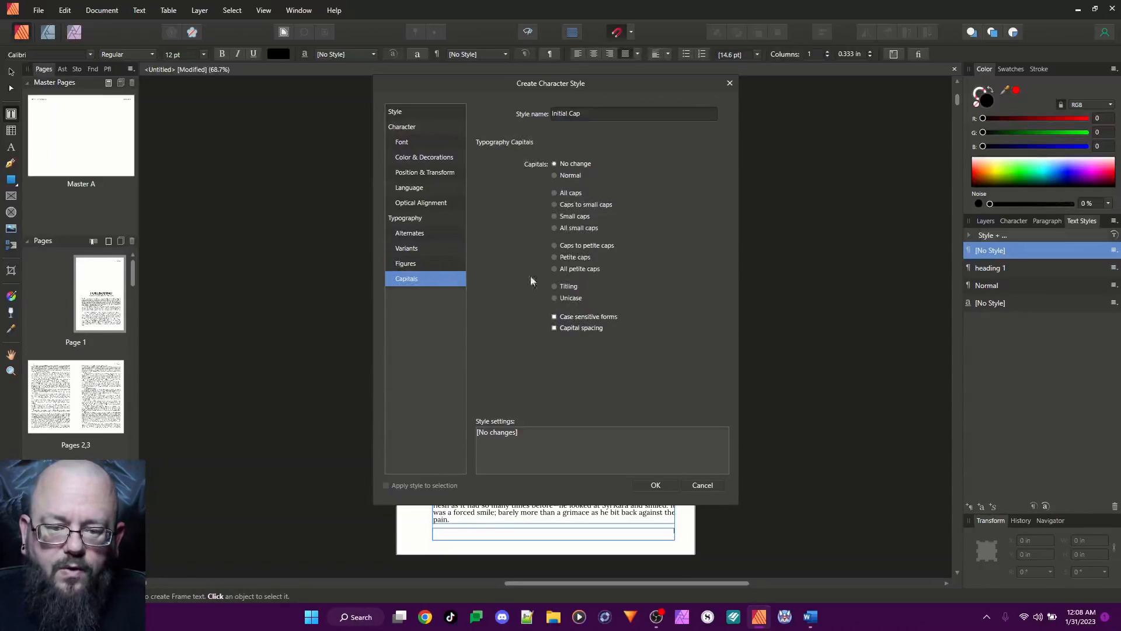
click(554, 193)
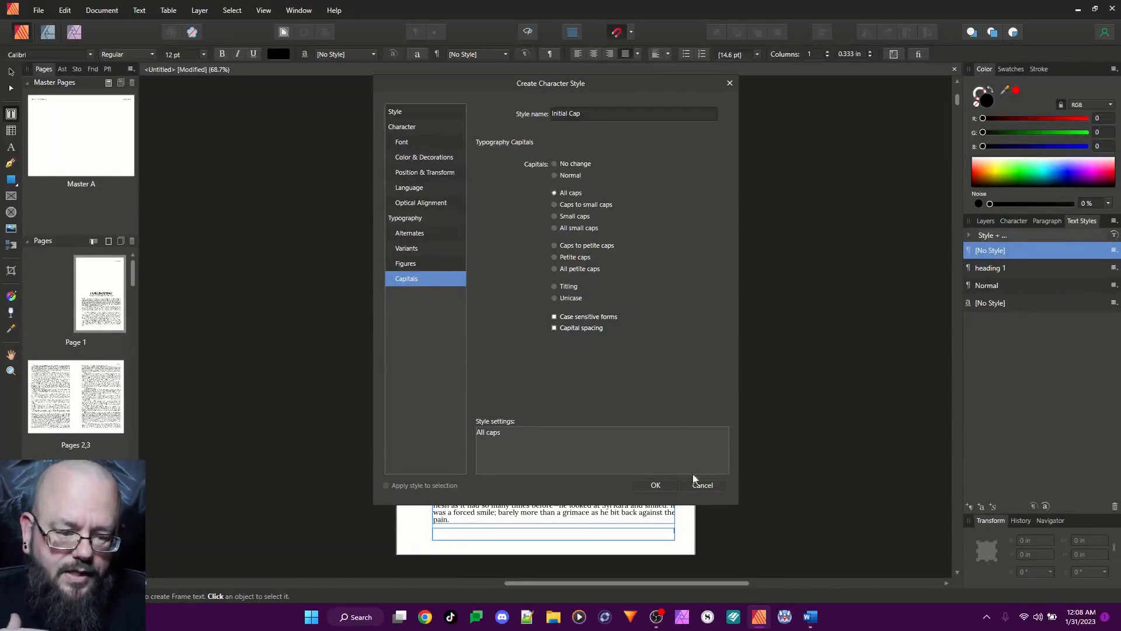
click(655, 486)
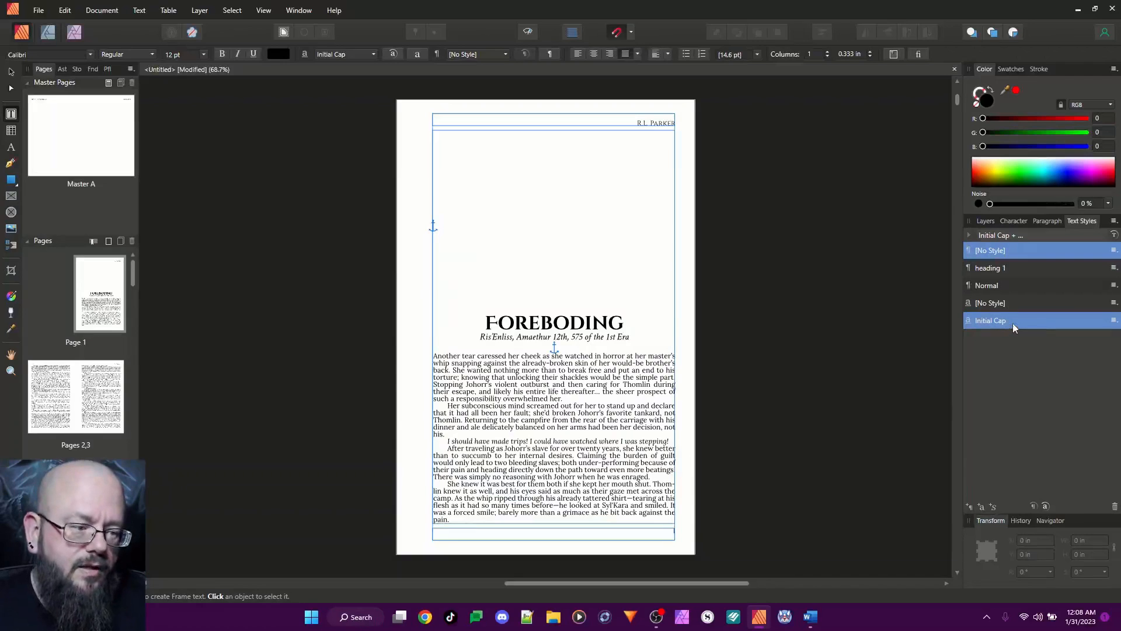
Duplicate the Initial Cap character style under the name "Drop Cap" and base the copy on Initial Cap
right_click(997, 325)
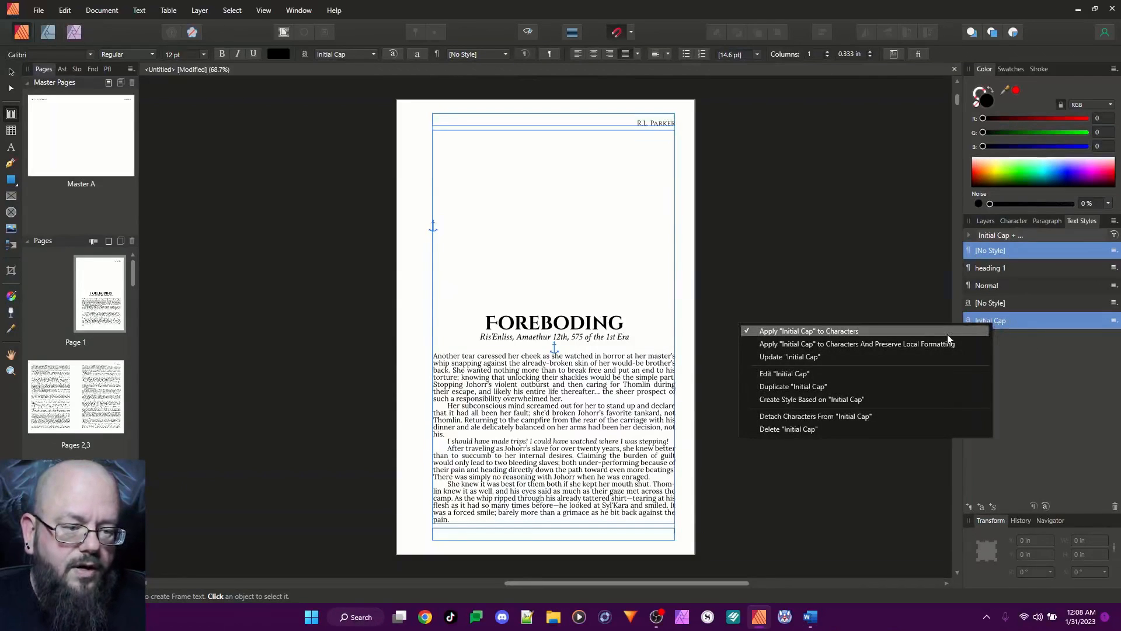
click(807, 386)
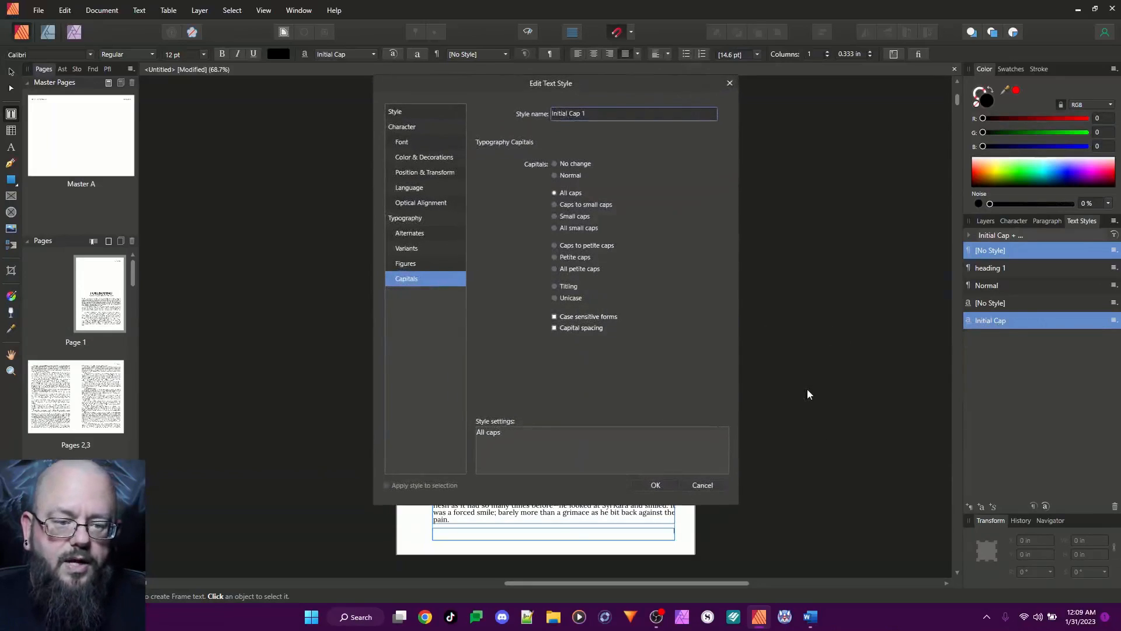
triple_click(587, 112)
text(Brop Cap)
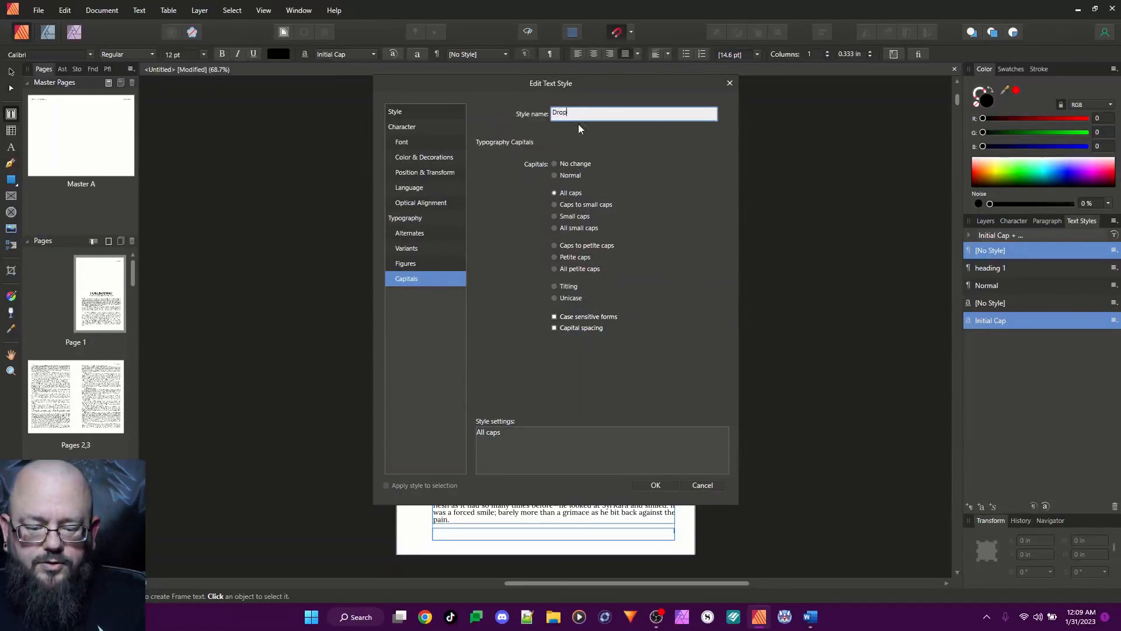
click(403, 143)
click(402, 114)
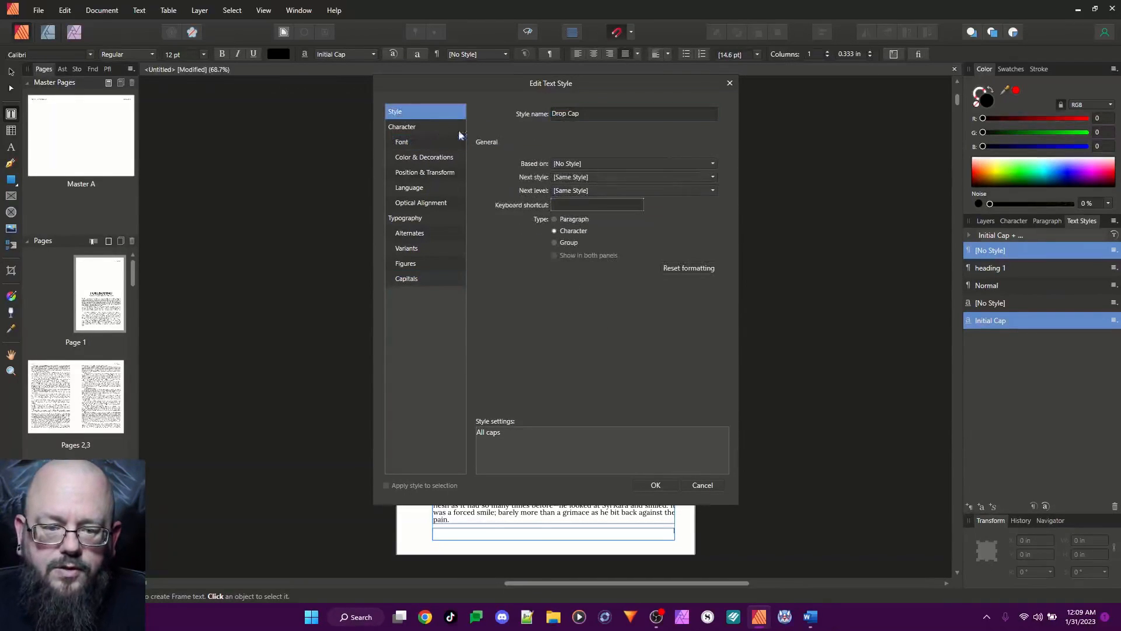
click(598, 163)
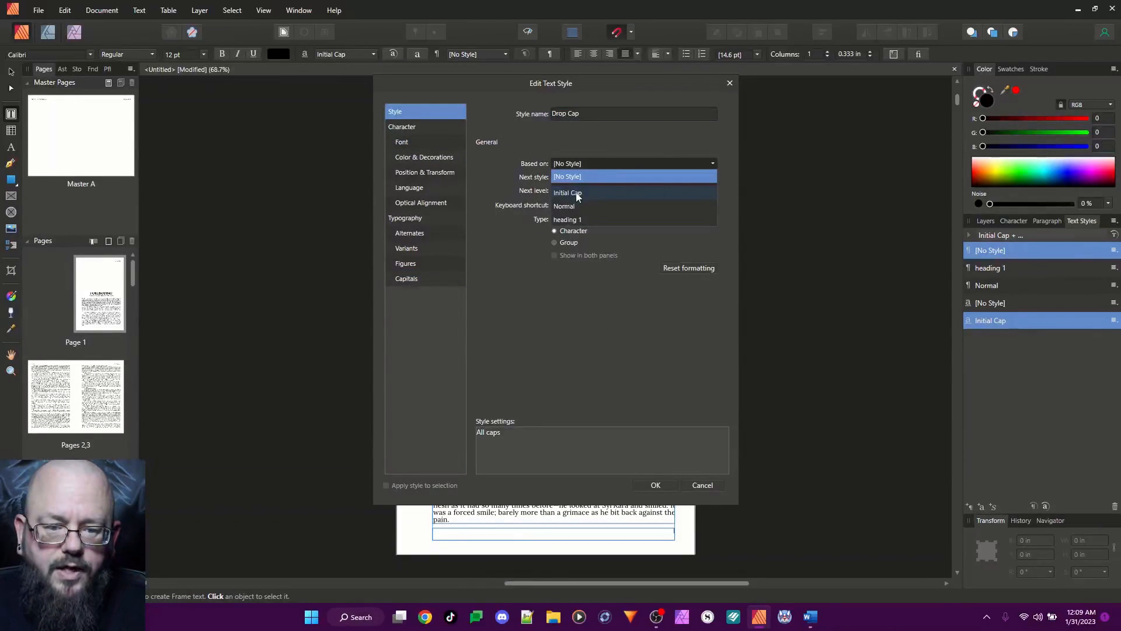
click(575, 193)
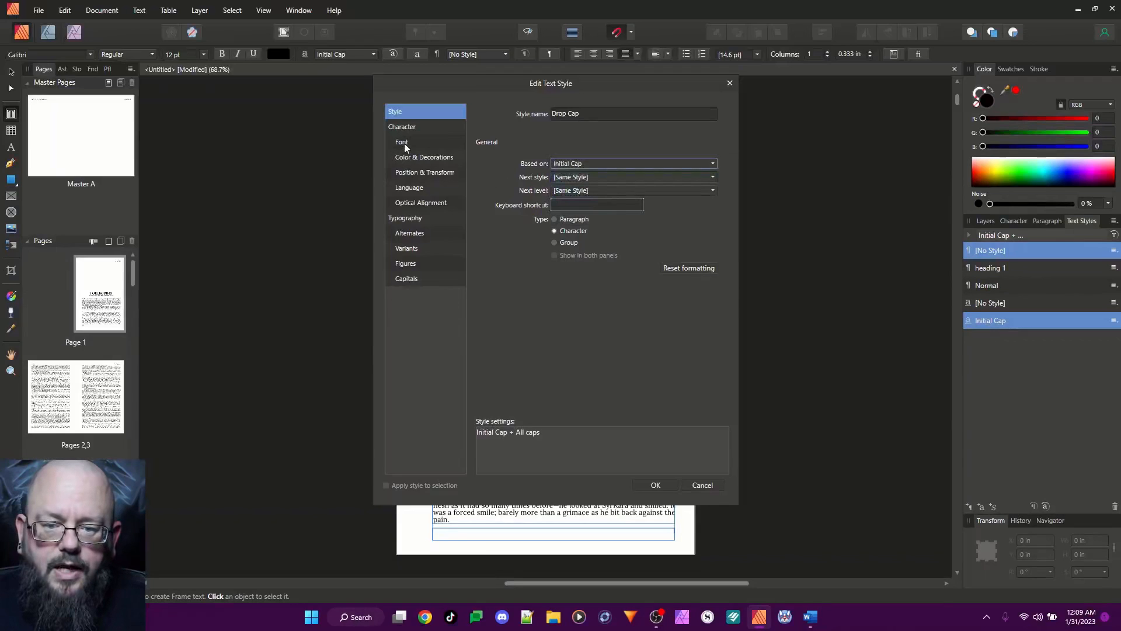
Set the Drop Cap style's font family to Dampfplatz and save the style
click(409, 280)
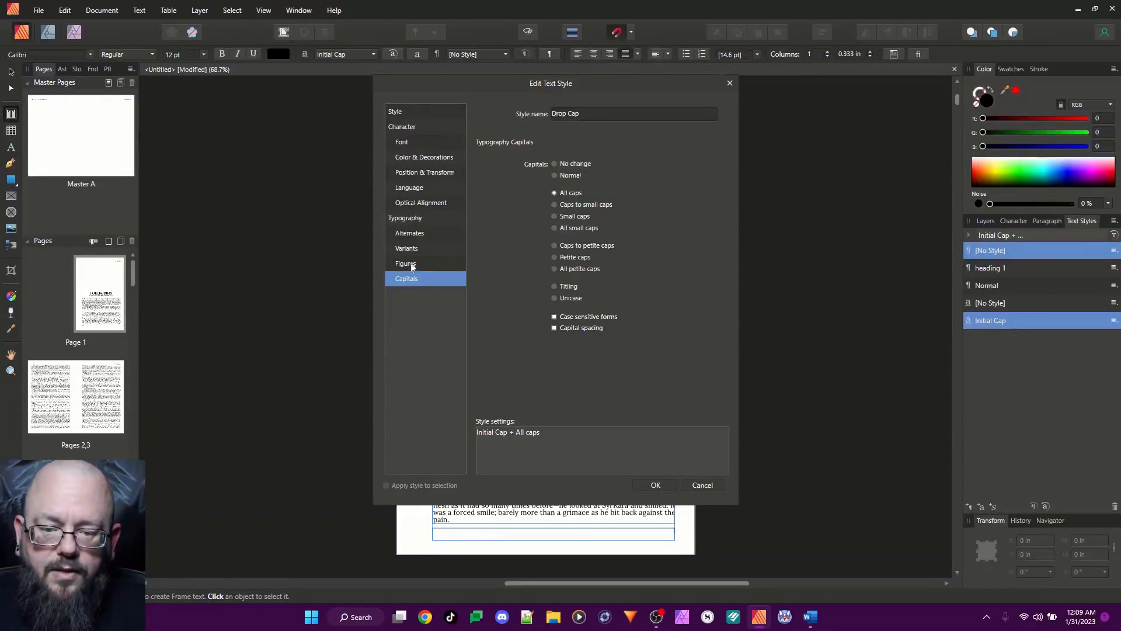
click(402, 142)
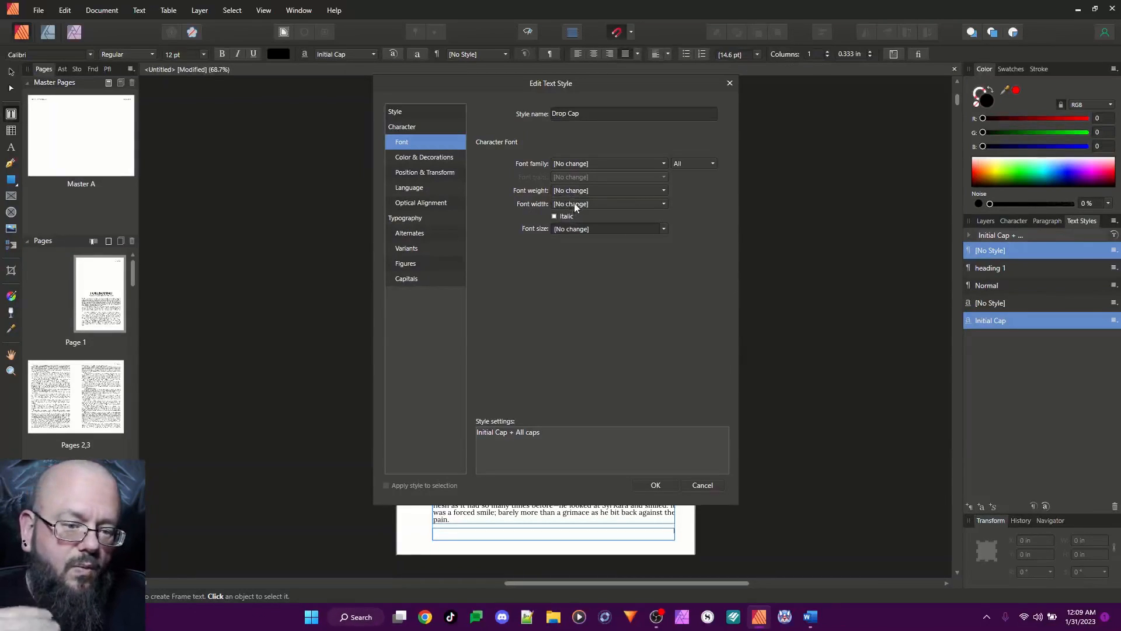
click(574, 163)
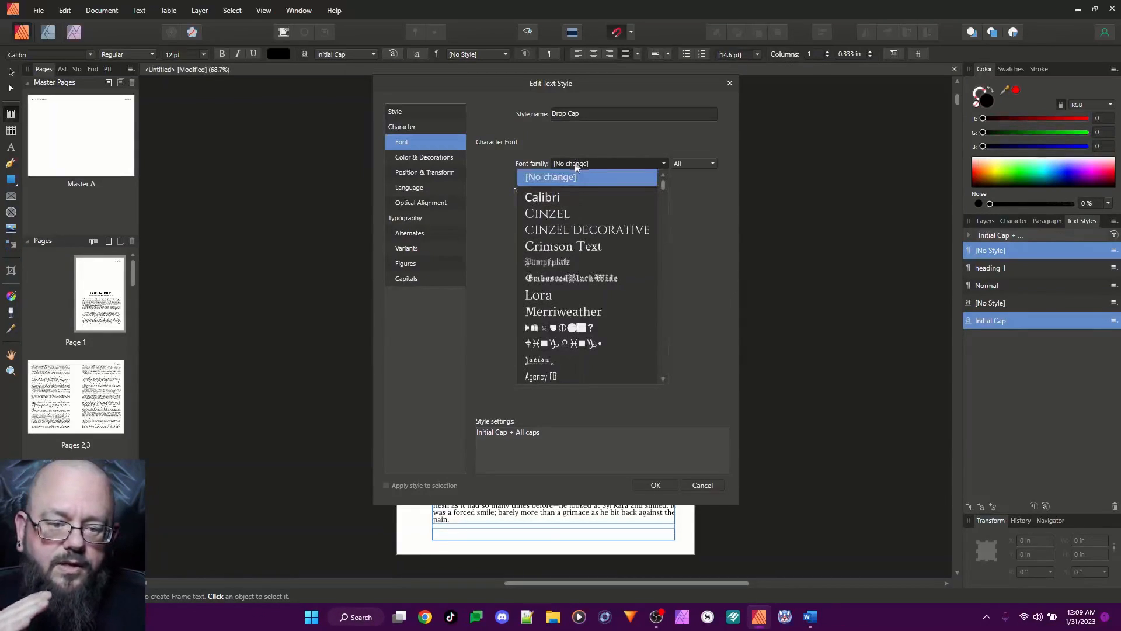
click(548, 263)
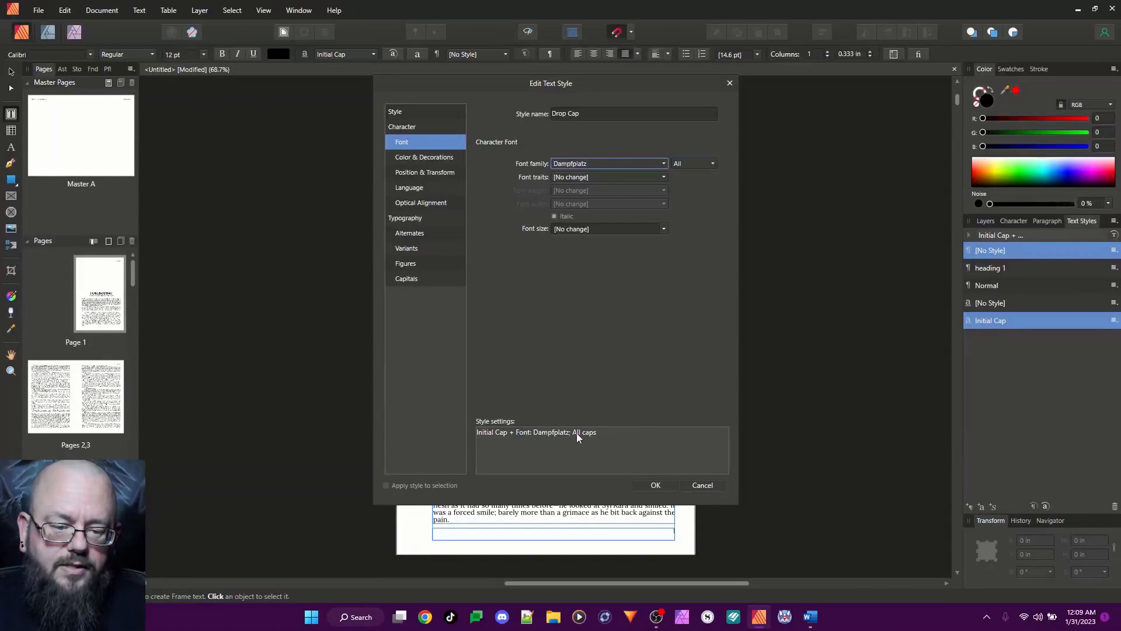
click(656, 485)
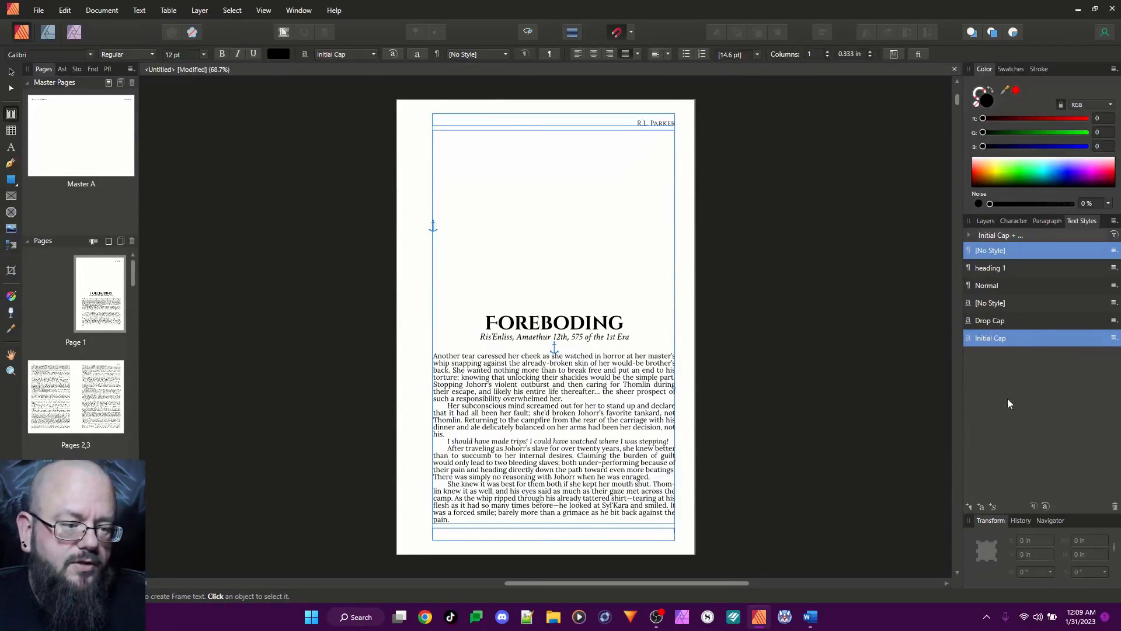
Edit the Normal paragraph style and rename it "Content"
right_click(990, 286)
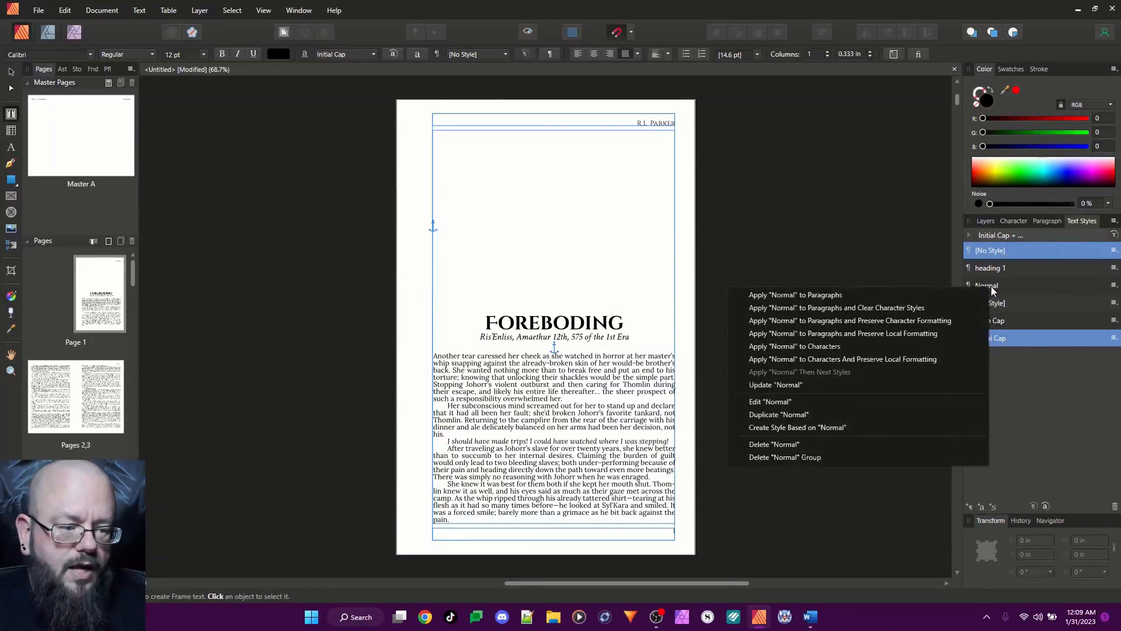
click(794, 402)
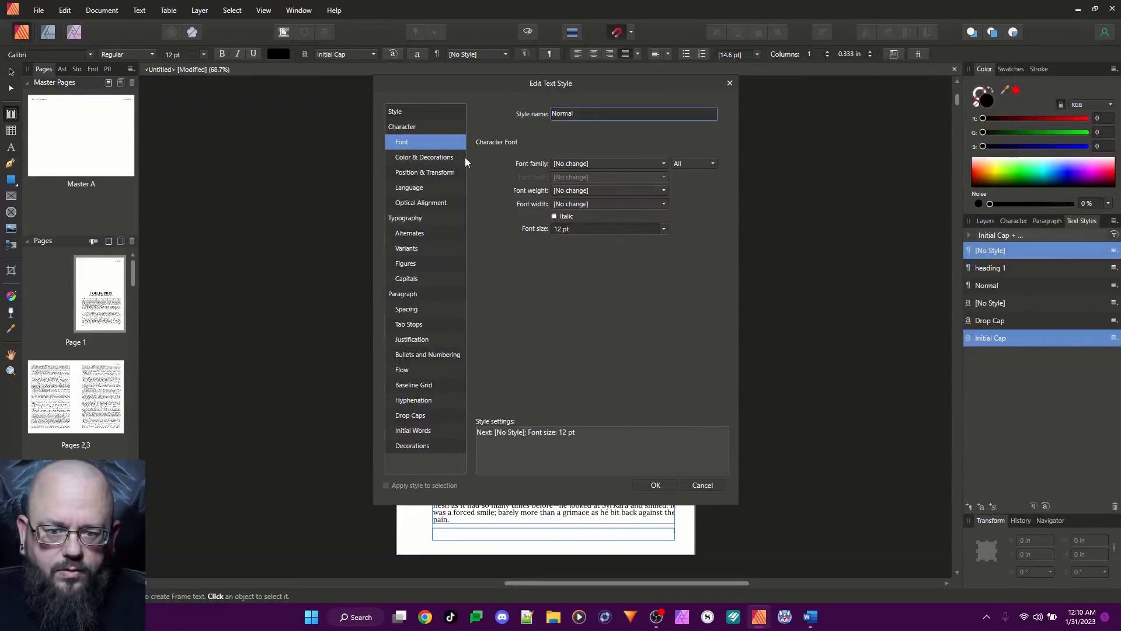
double_click(582, 112)
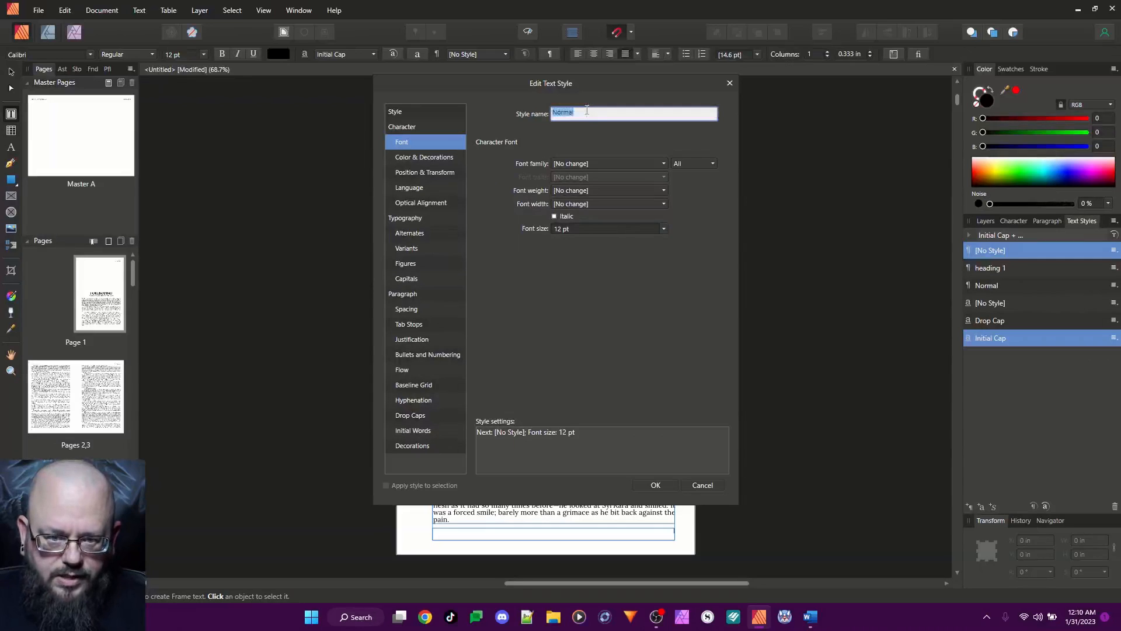
text(Cn)
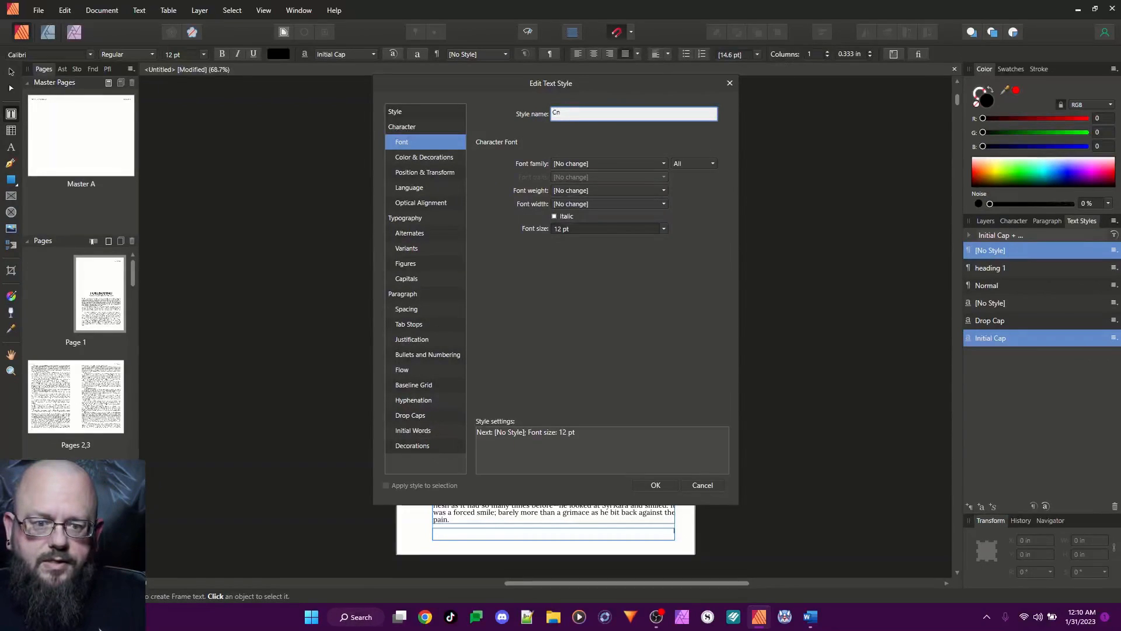
text(ntent)
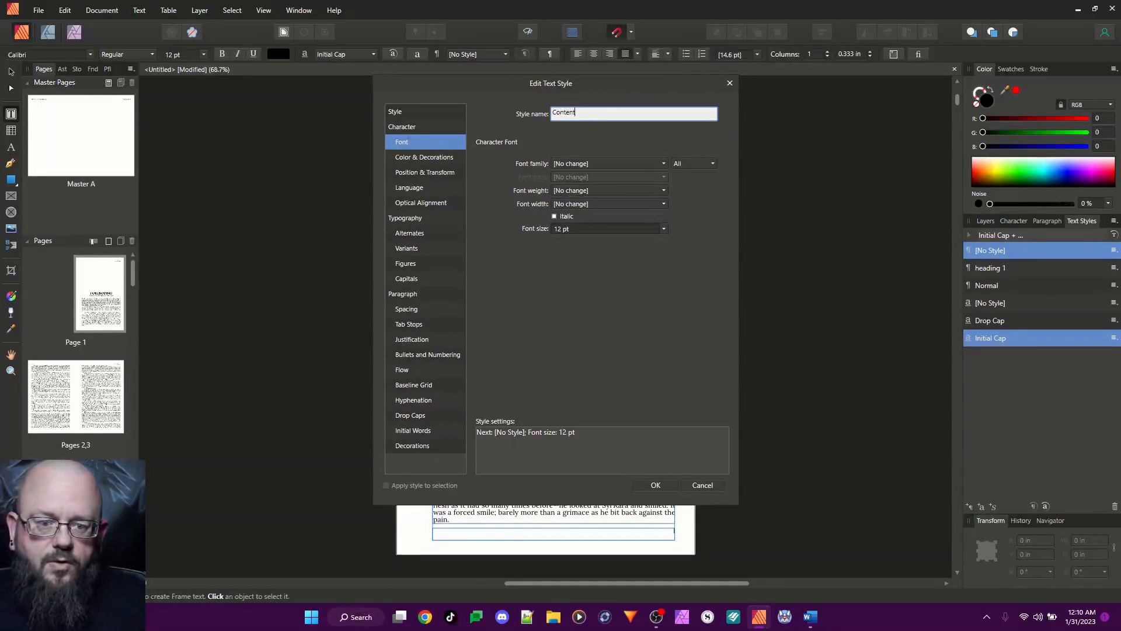
Set the Content style's font family to Lora
click(594, 164)
scroll(601, 220, down, 20)
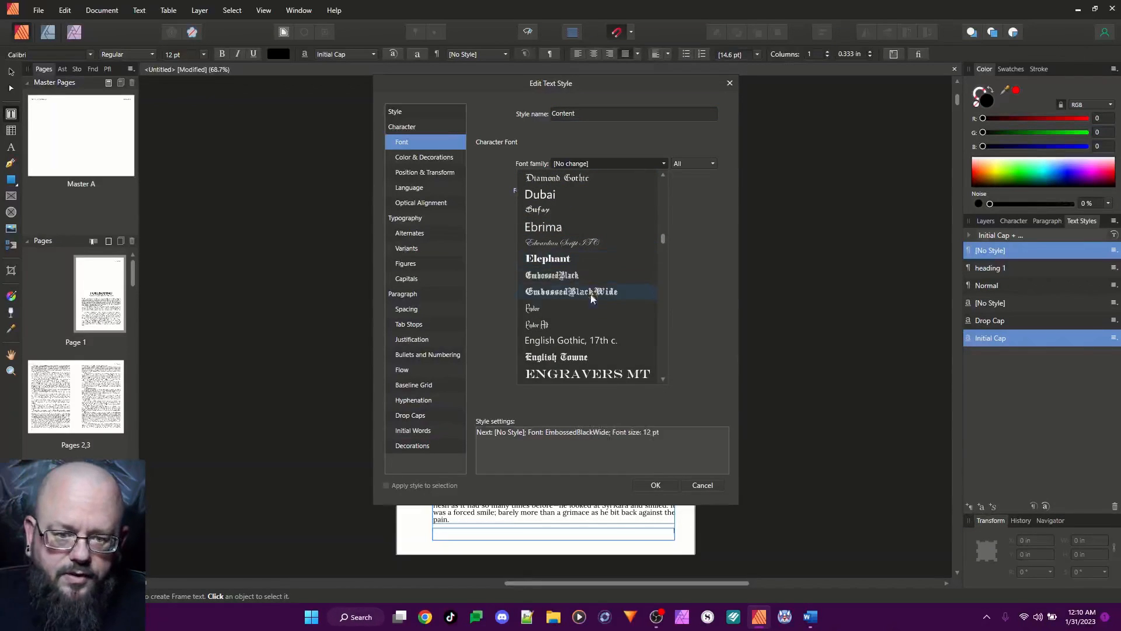
scroll(588, 303, down, 15)
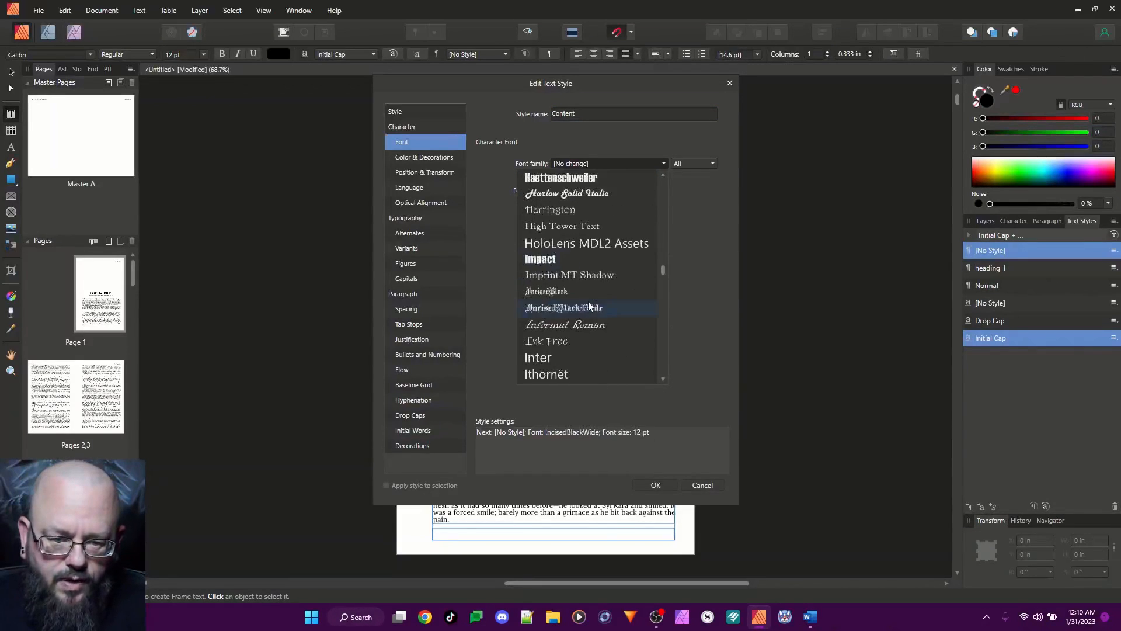
scroll(587, 302, down, 6)
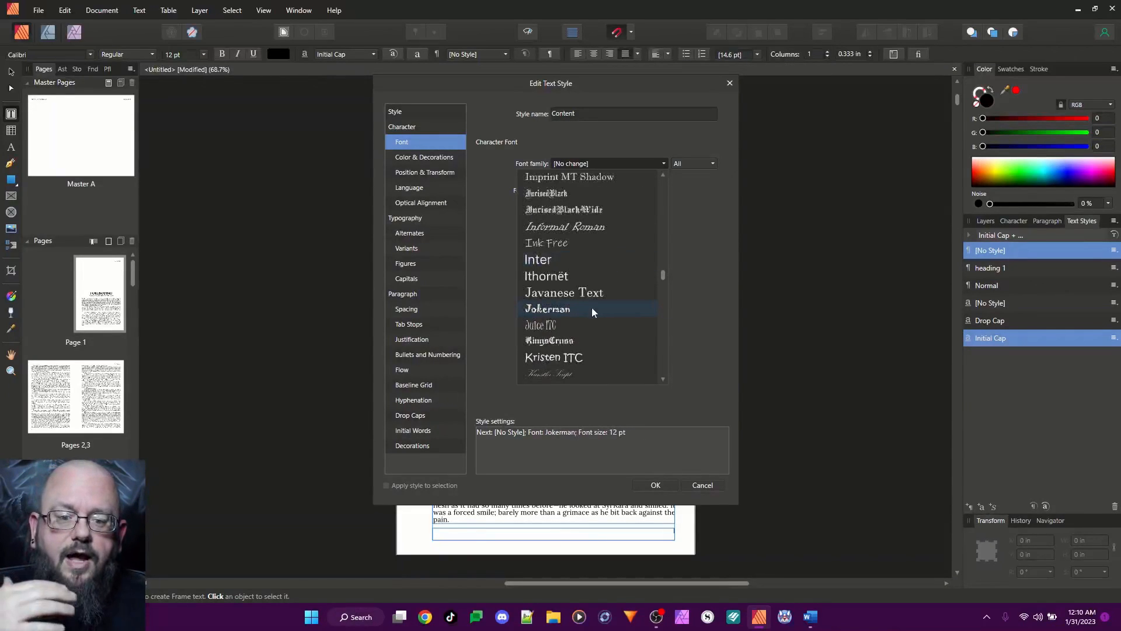
scroll(590, 305, down, 9)
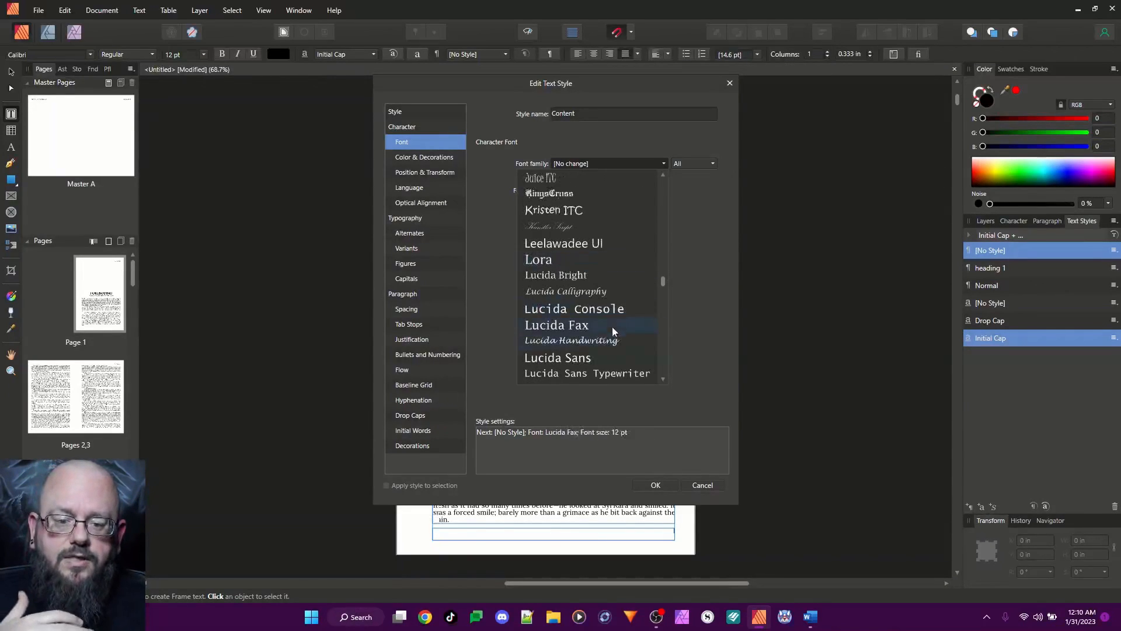
click(559, 261)
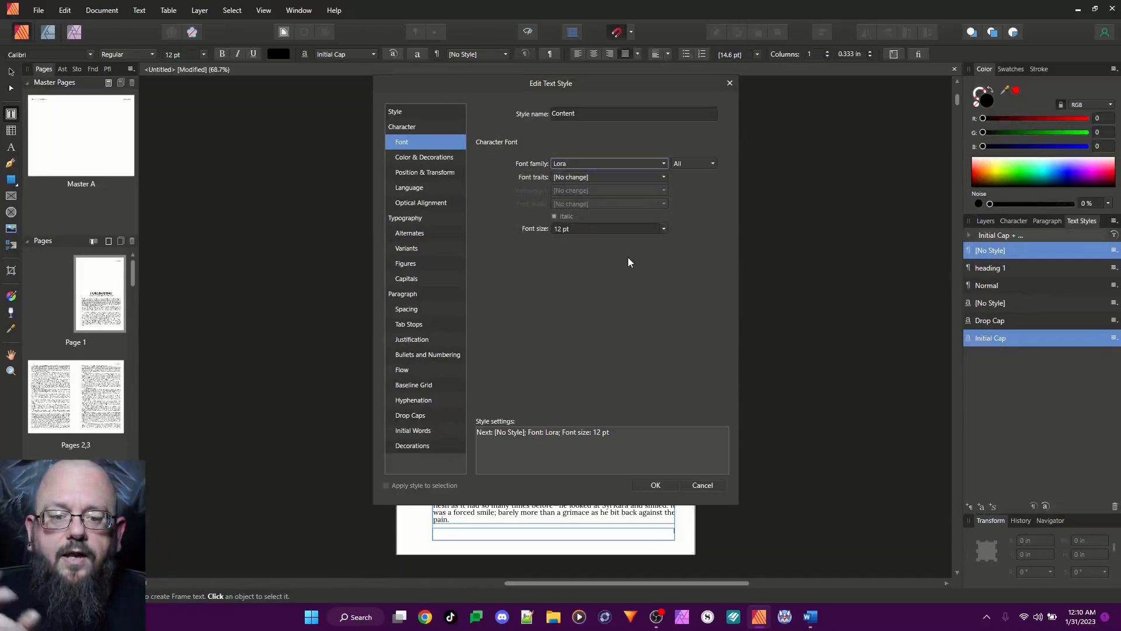
Set the Content style's font size to 10.5 pt and turn off auto-hyphenation
click(563, 227)
text(10.5)
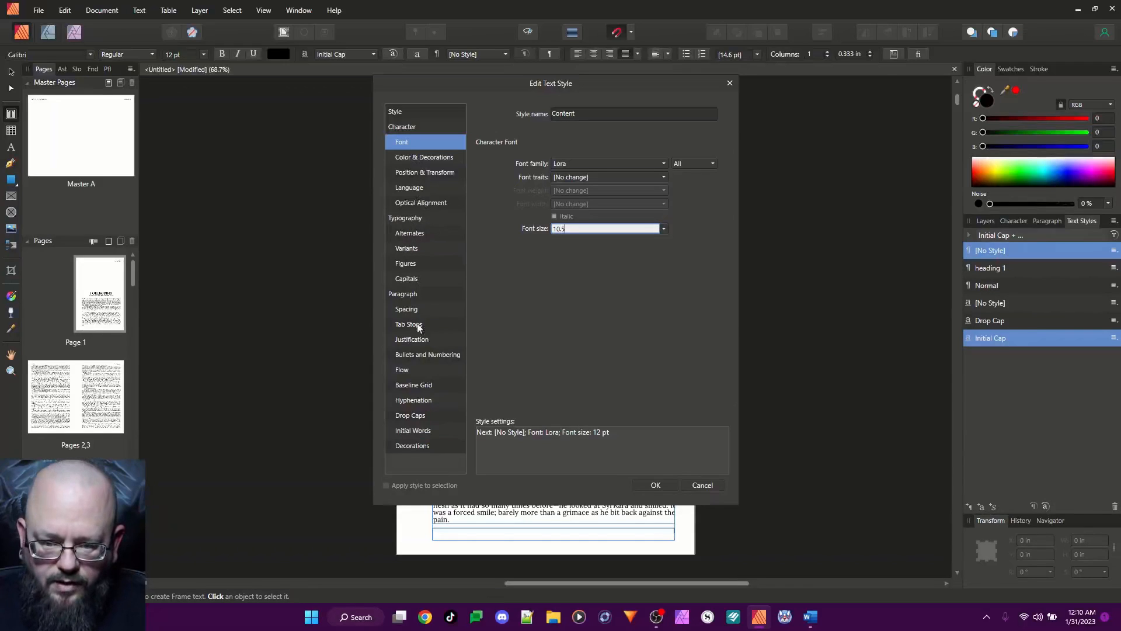
click(414, 400)
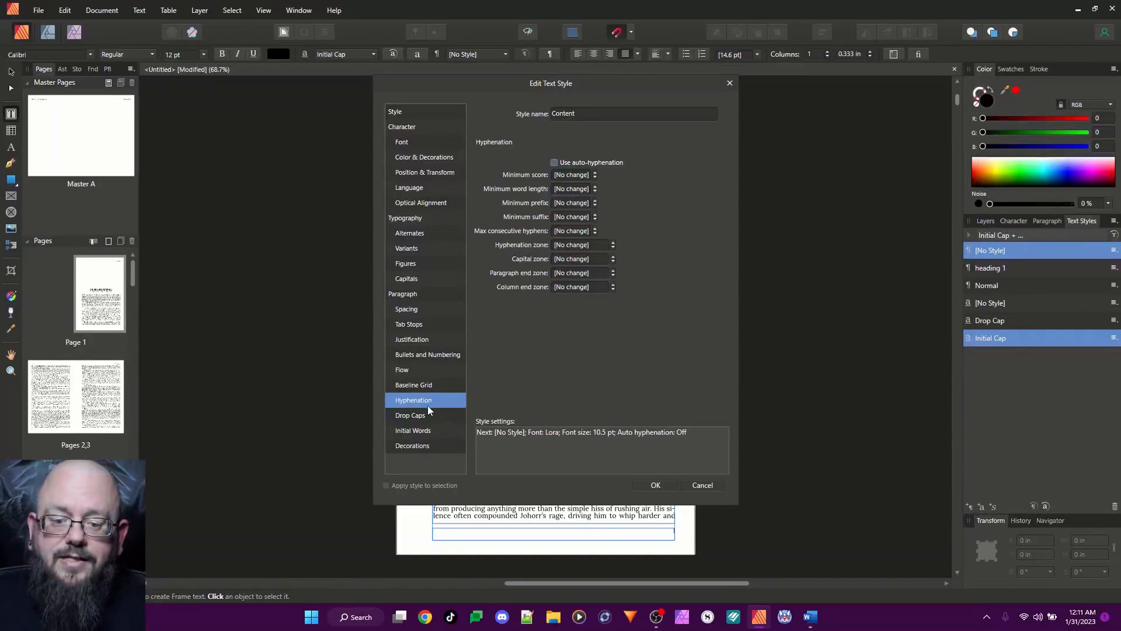
Turn off keeping with the previous paragraph and keeping paragraphs together in the Content style's flow options
click(402, 371)
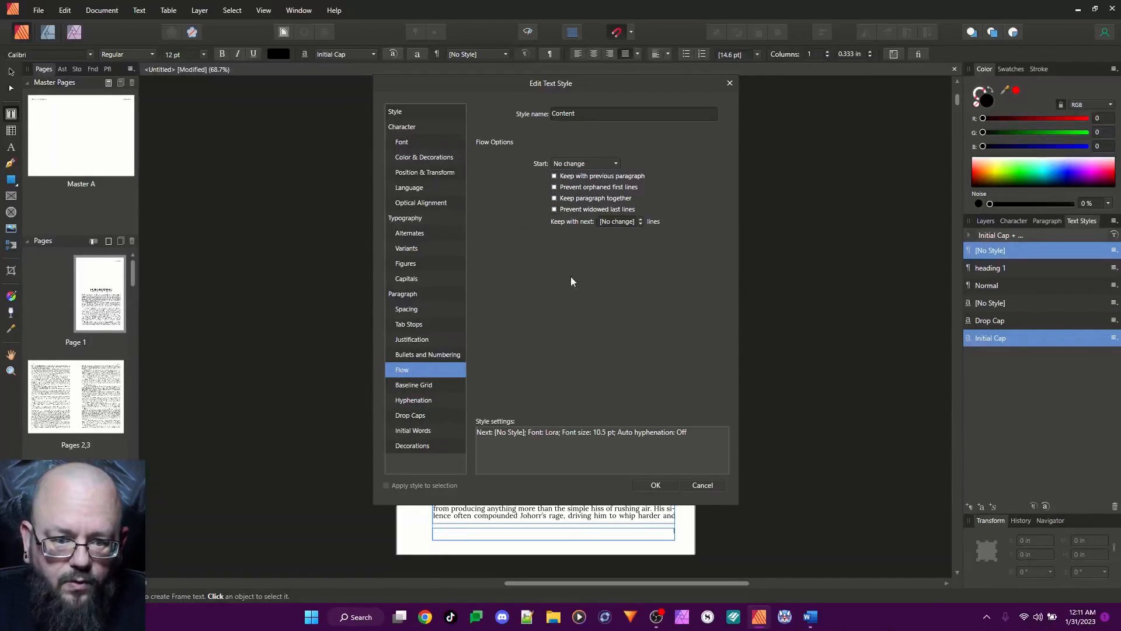
click(554, 176)
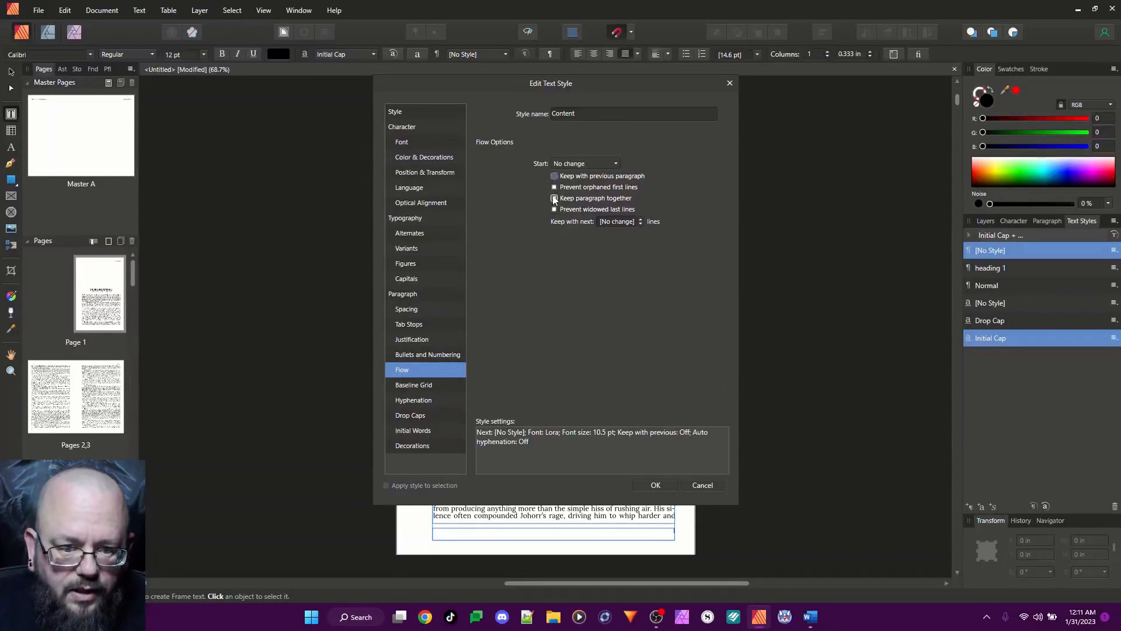
click(555, 199)
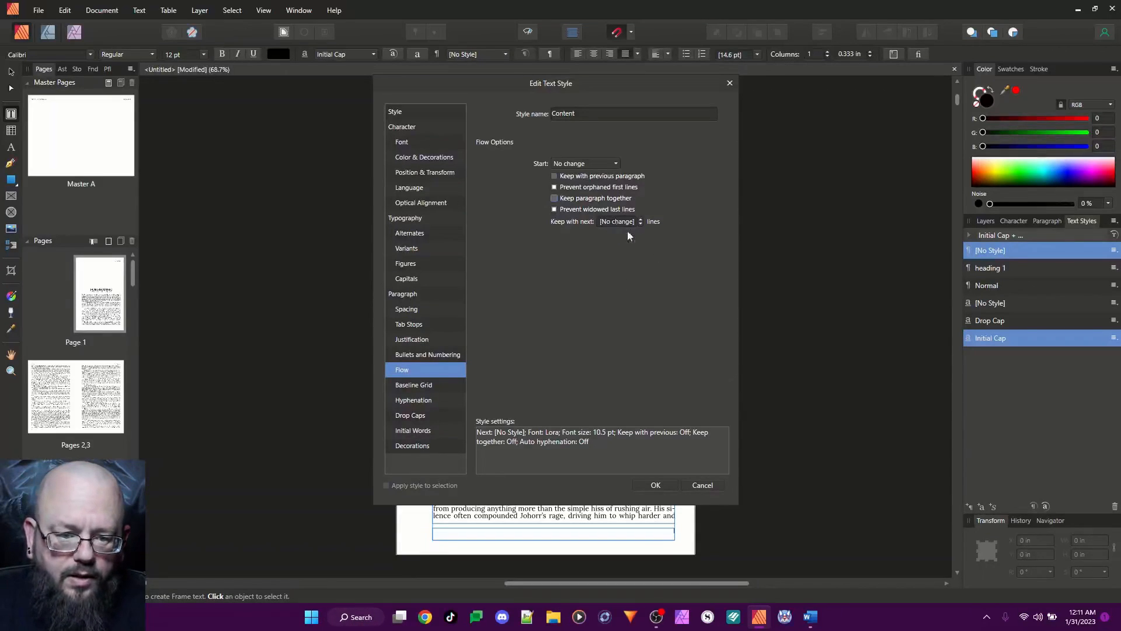
Set the Content style's paragraph alignment to Justified Last Line Left
click(406, 340)
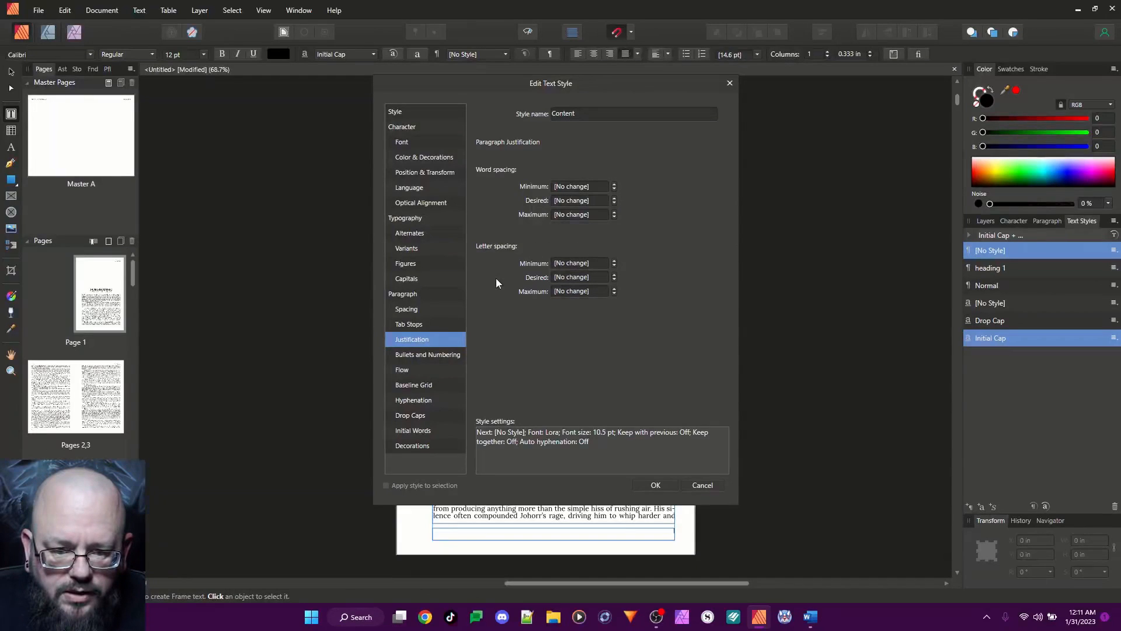
click(415, 313)
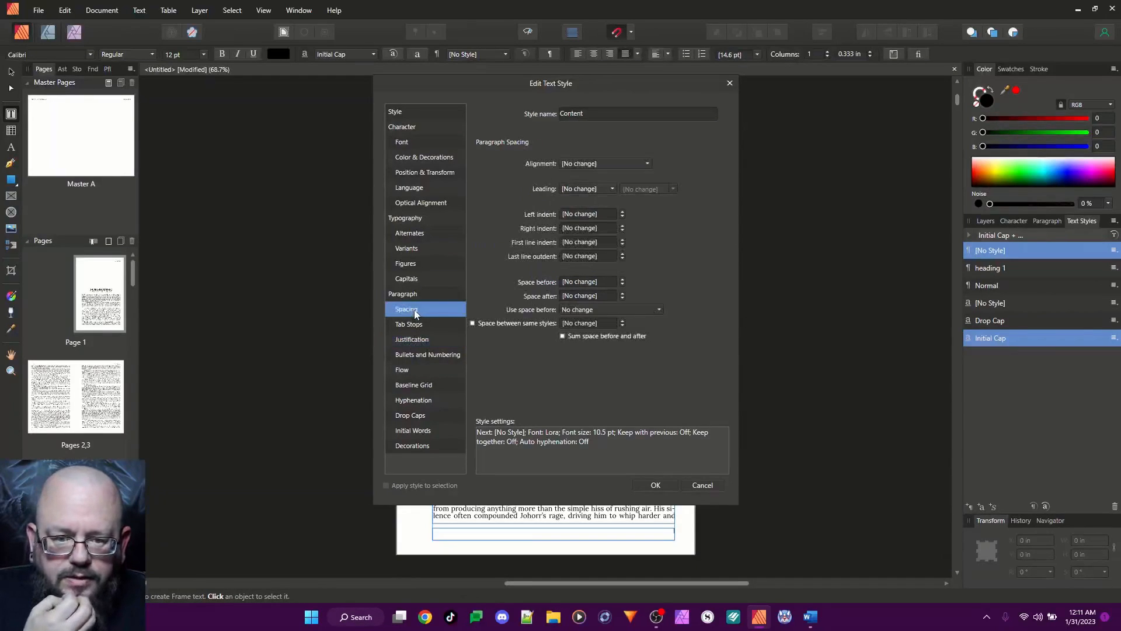
click(604, 164)
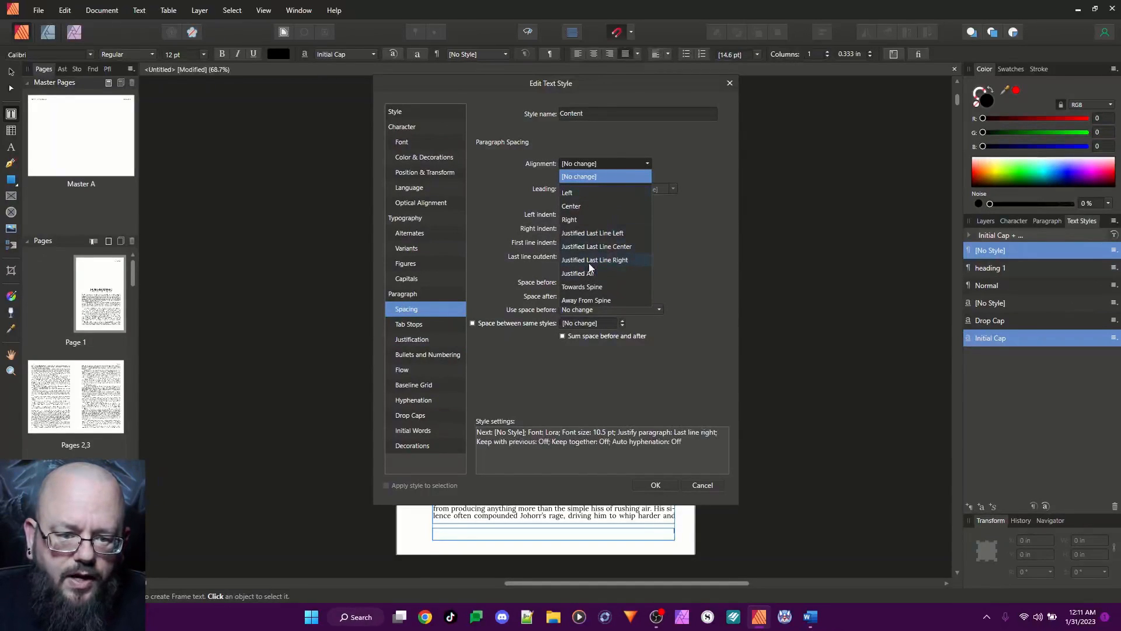
click(603, 235)
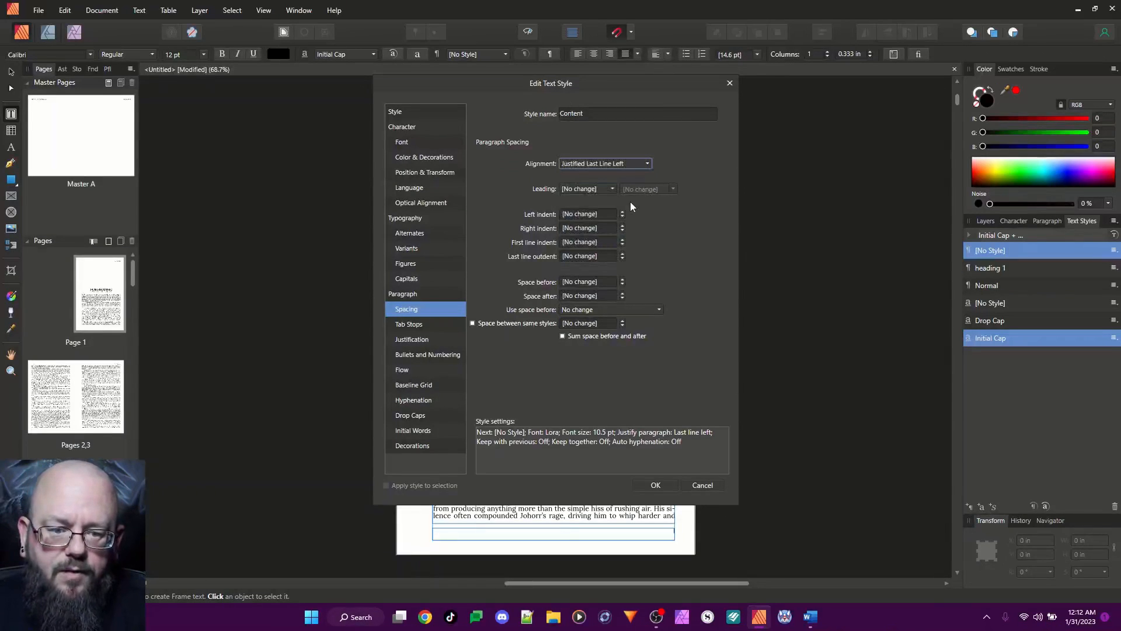
Set the Content style's leading to % Height at 135 %
click(594, 189)
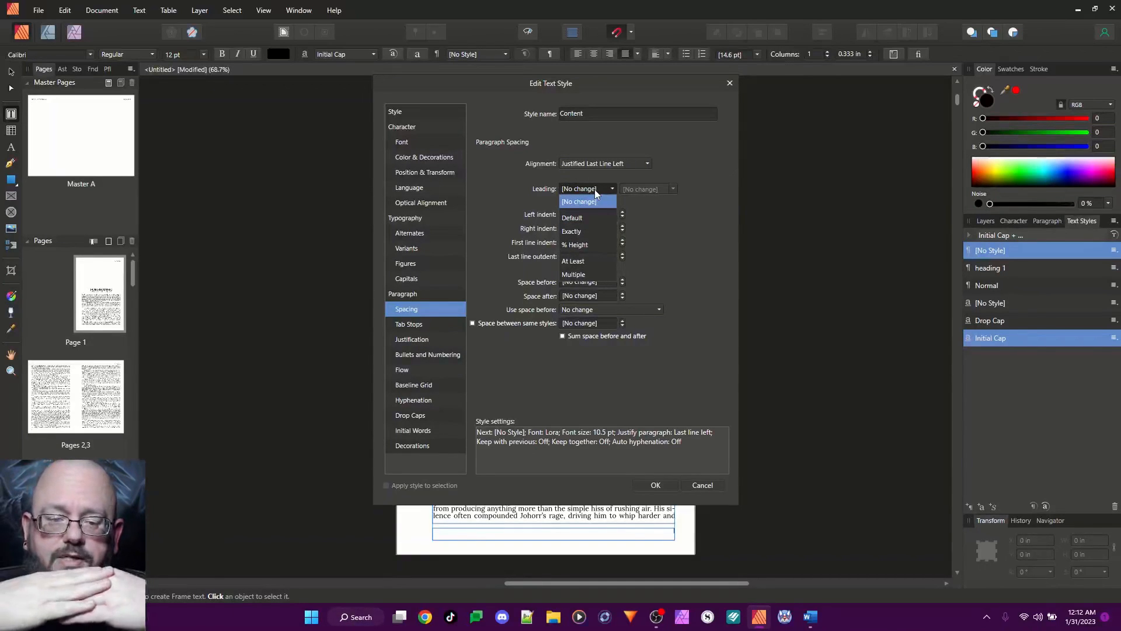
click(581, 245)
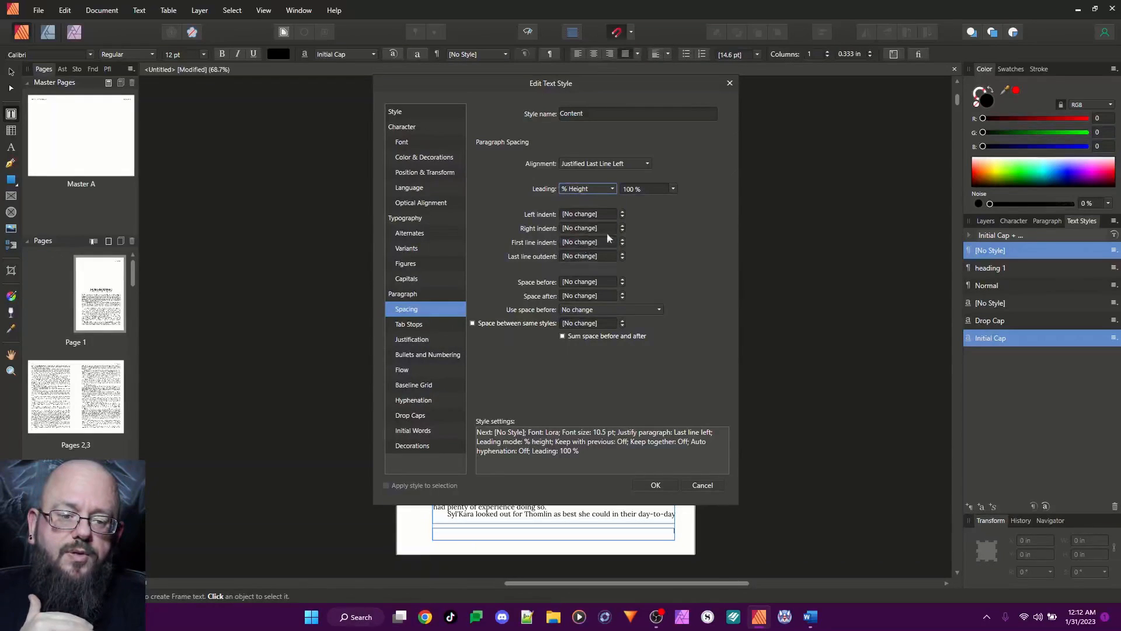
click(646, 188)
text(135)
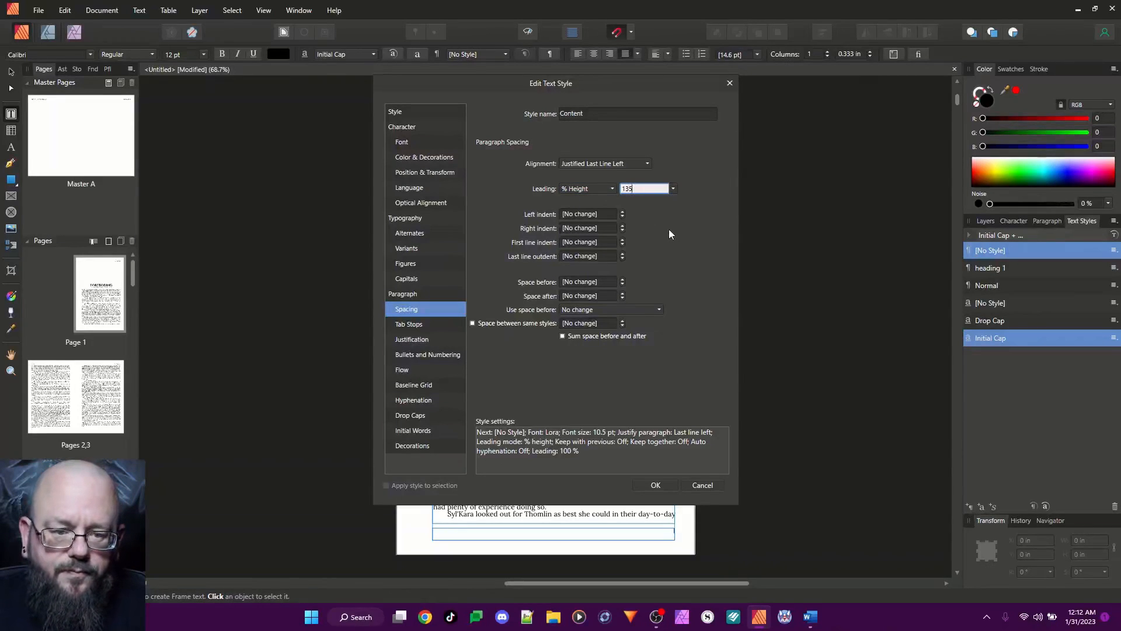
click(607, 191)
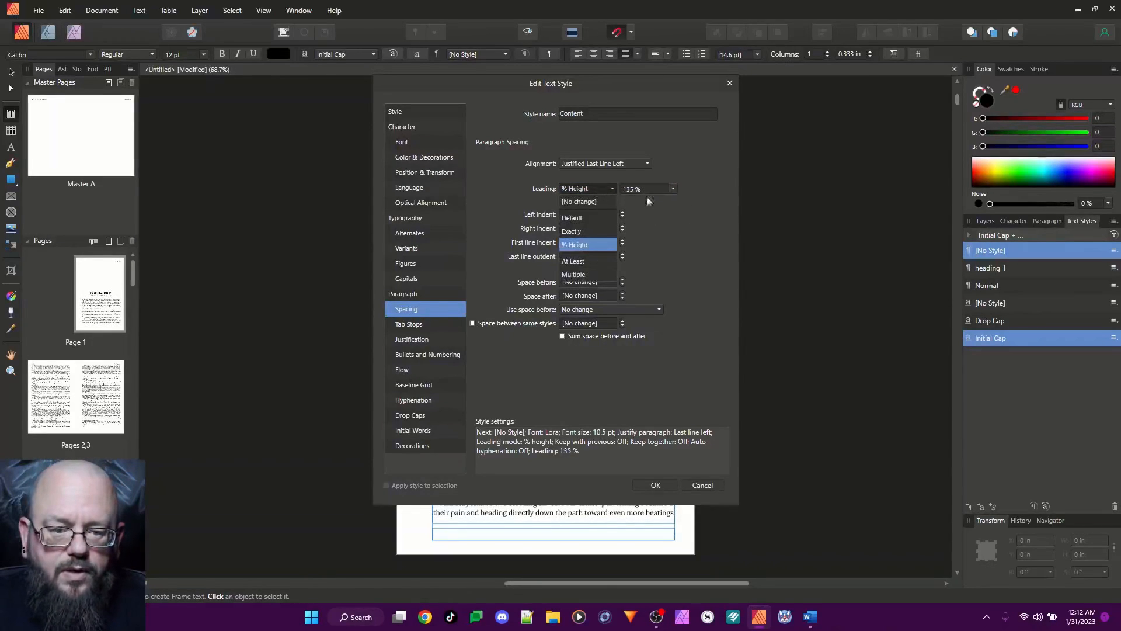
click(668, 201)
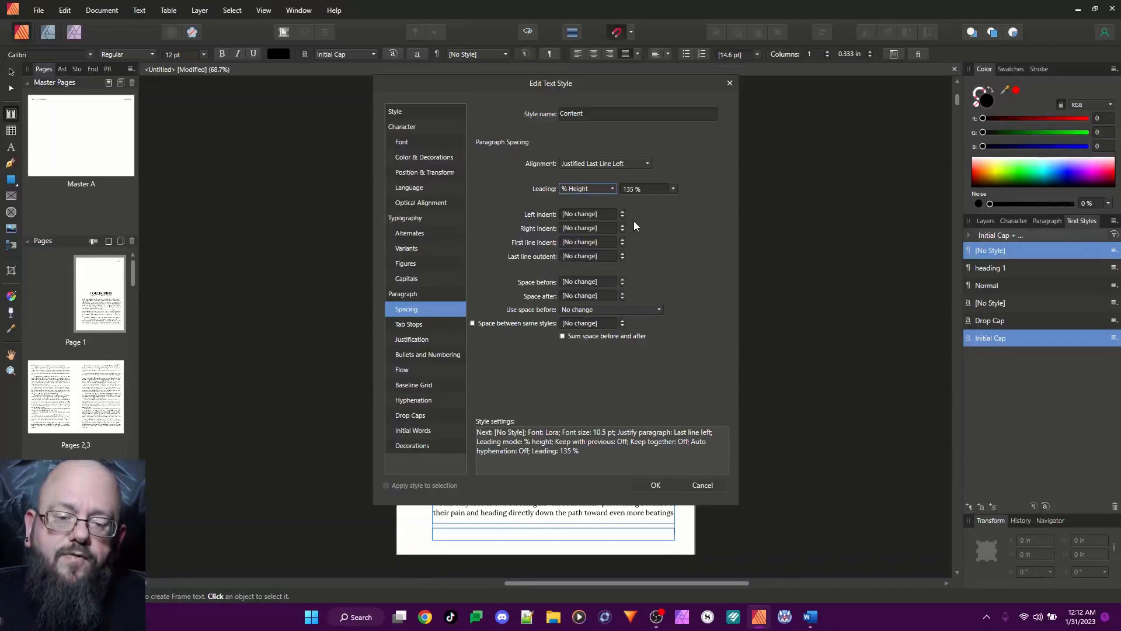
Set the Content style's first line indent to 0.24 in
click(598, 244)
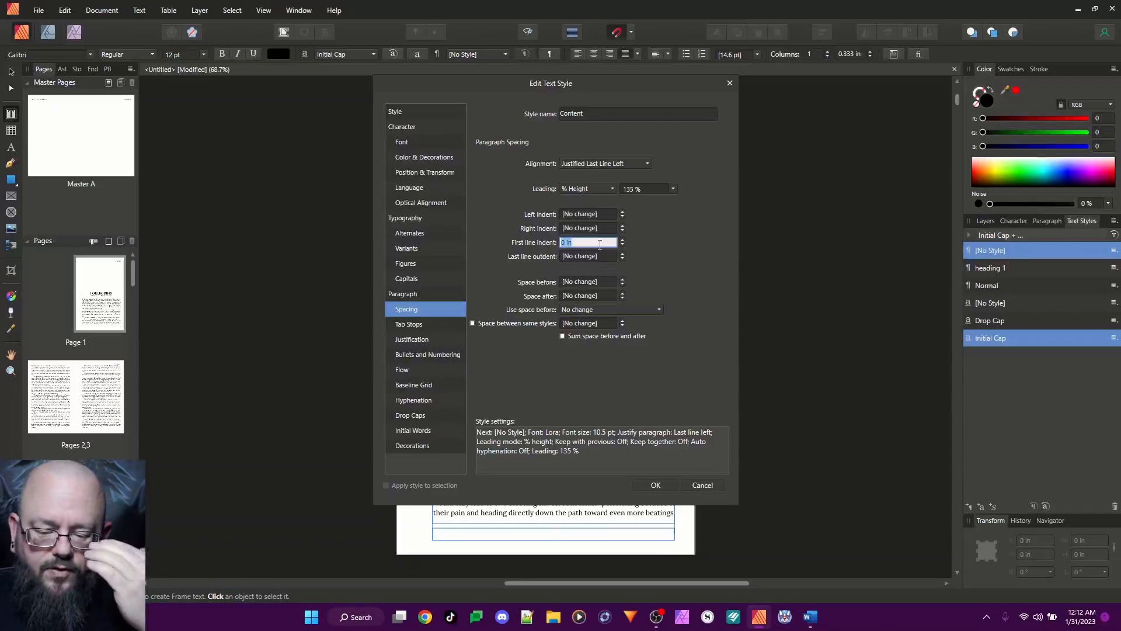
text(.24)
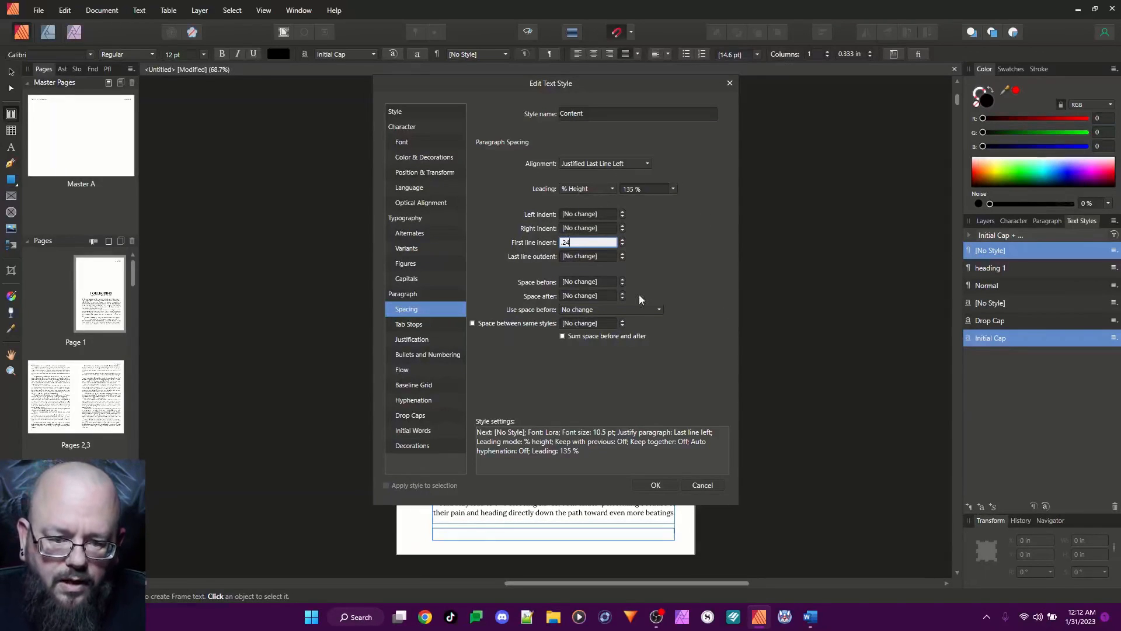
click(576, 308)
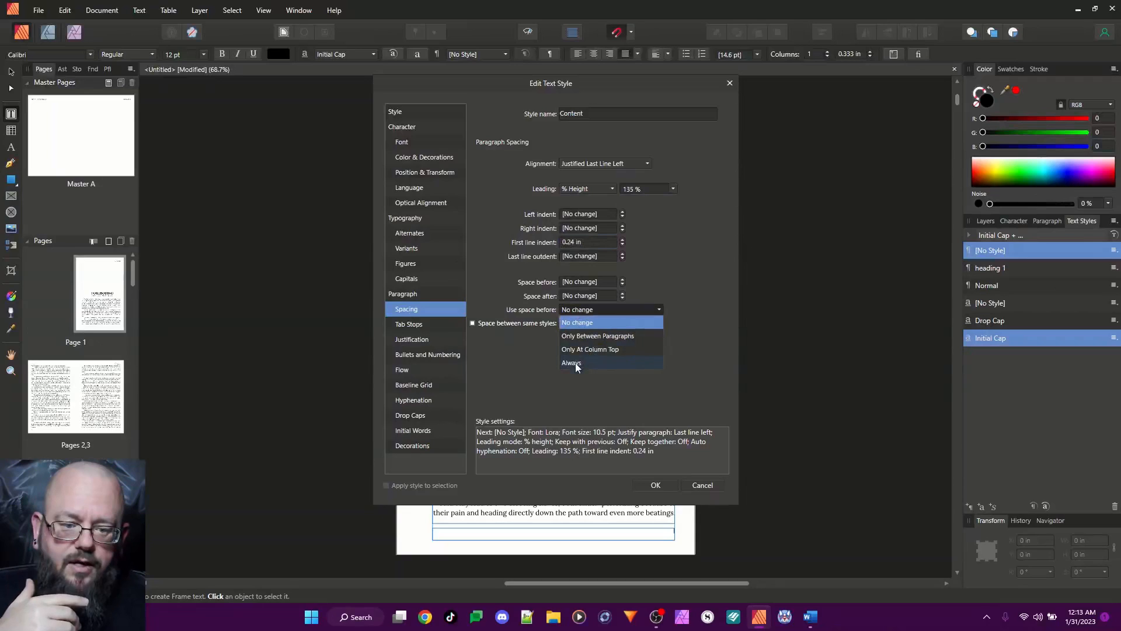
click(710, 314)
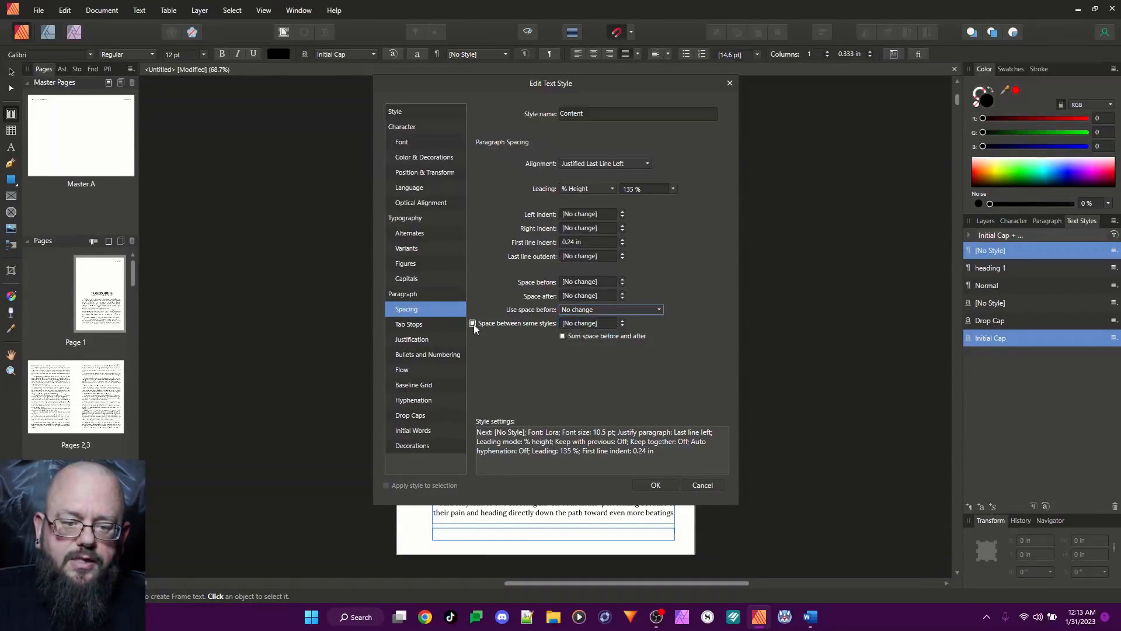
click(581, 323)
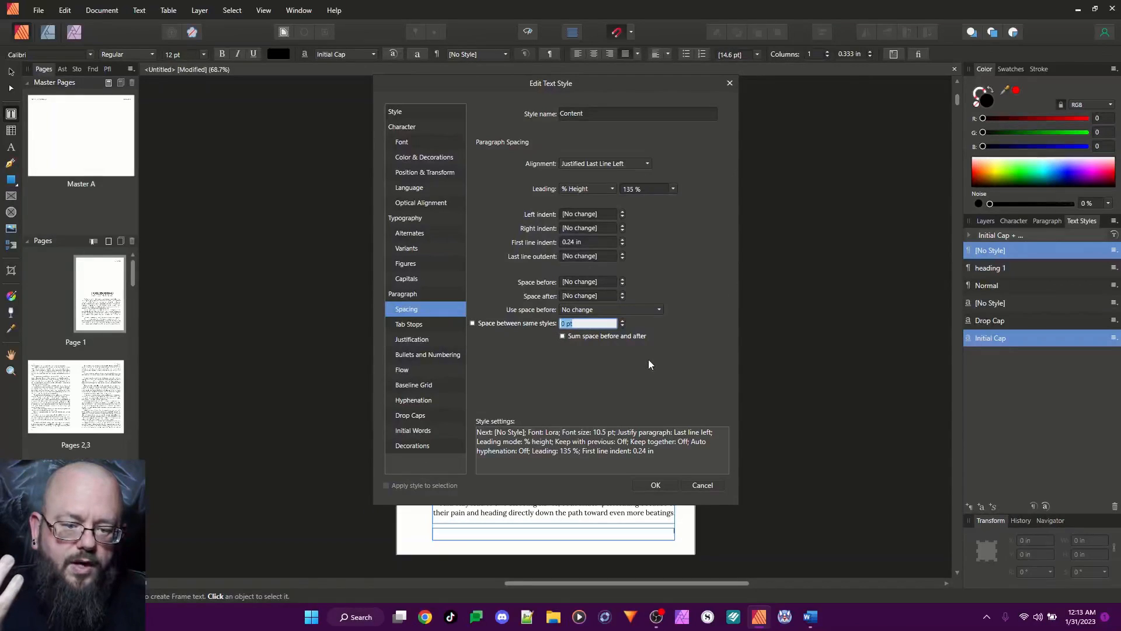
click(606, 111)
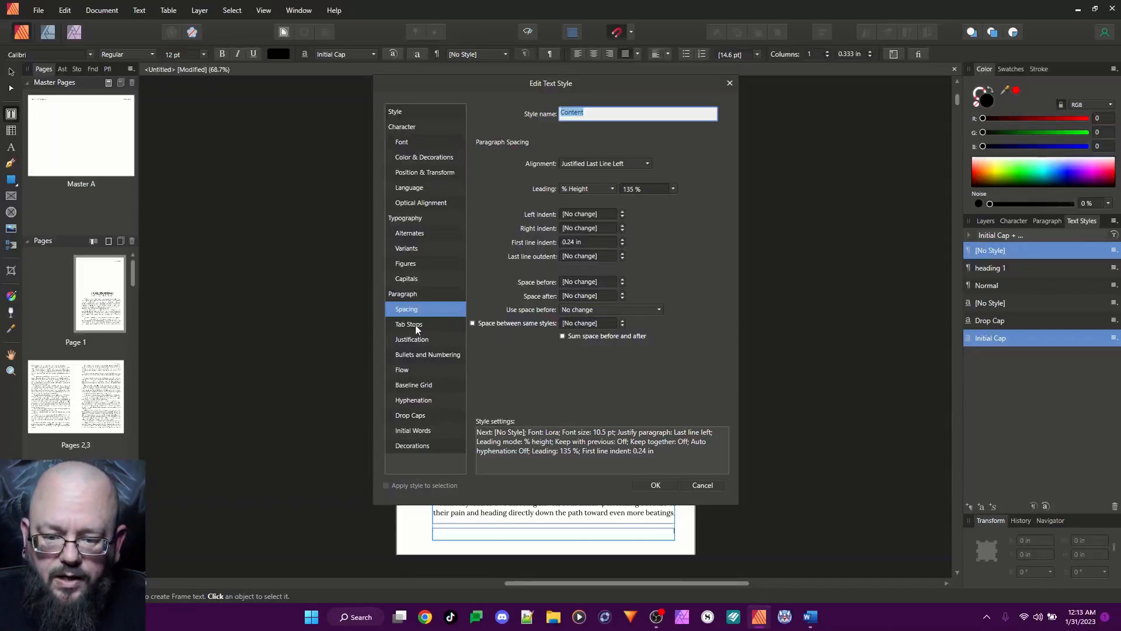
click(411, 341)
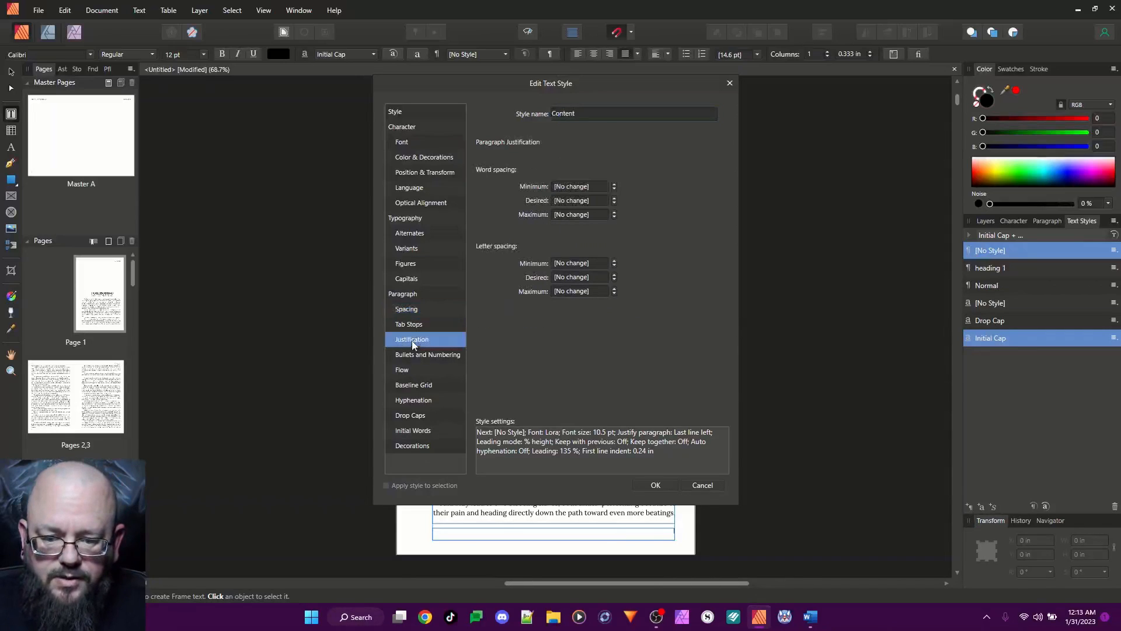
click(407, 372)
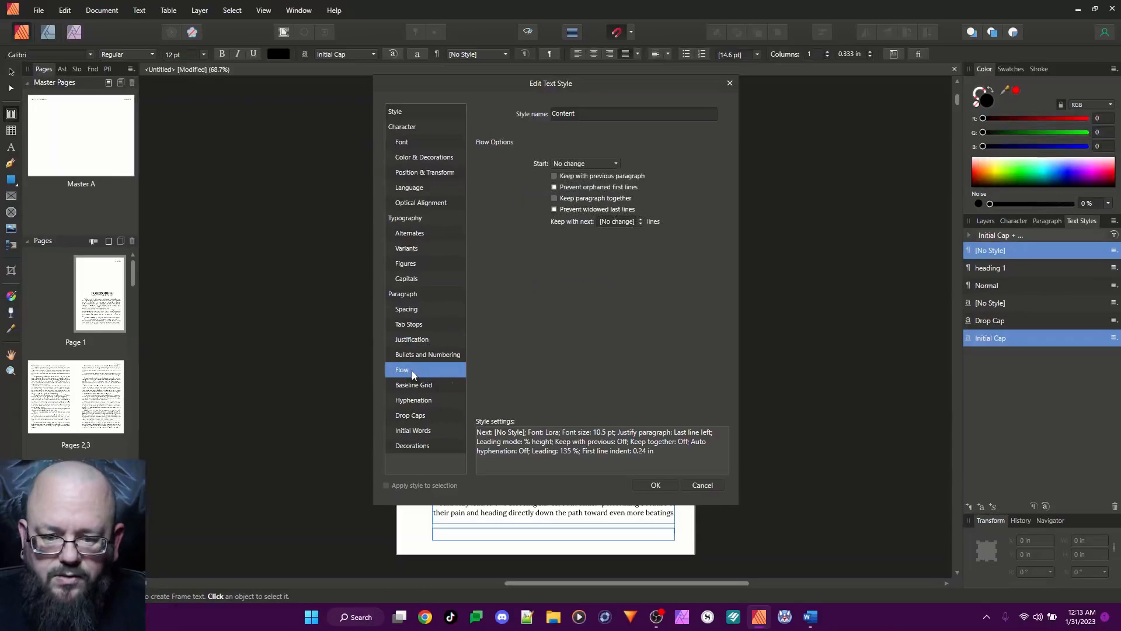
click(414, 401)
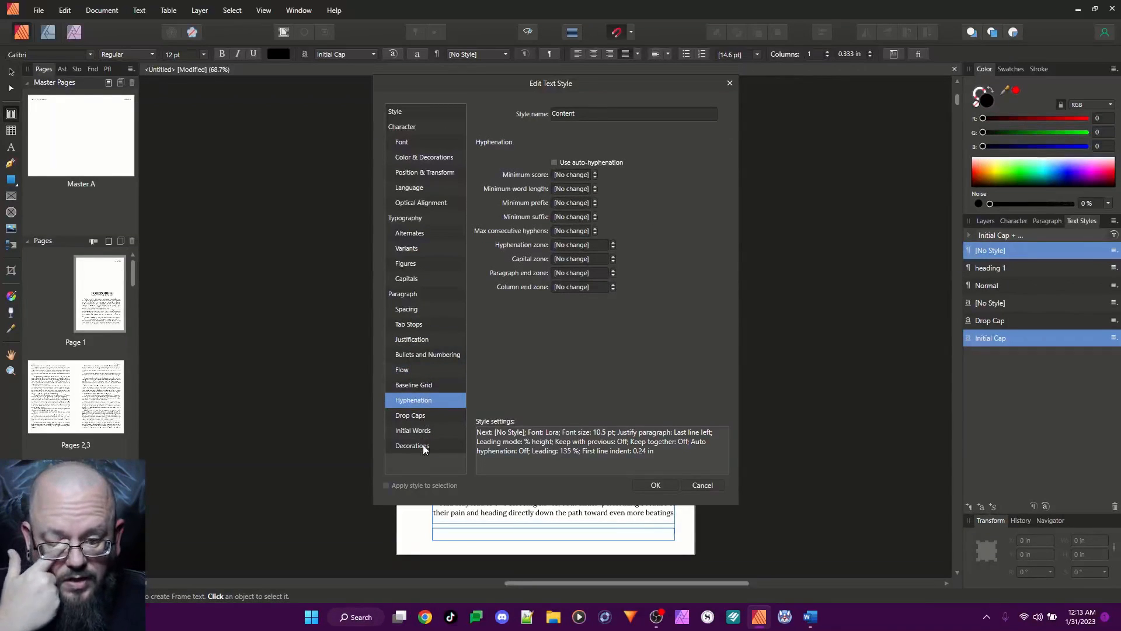
Disable drop caps and initial words in the Content style and save the style
click(419, 416)
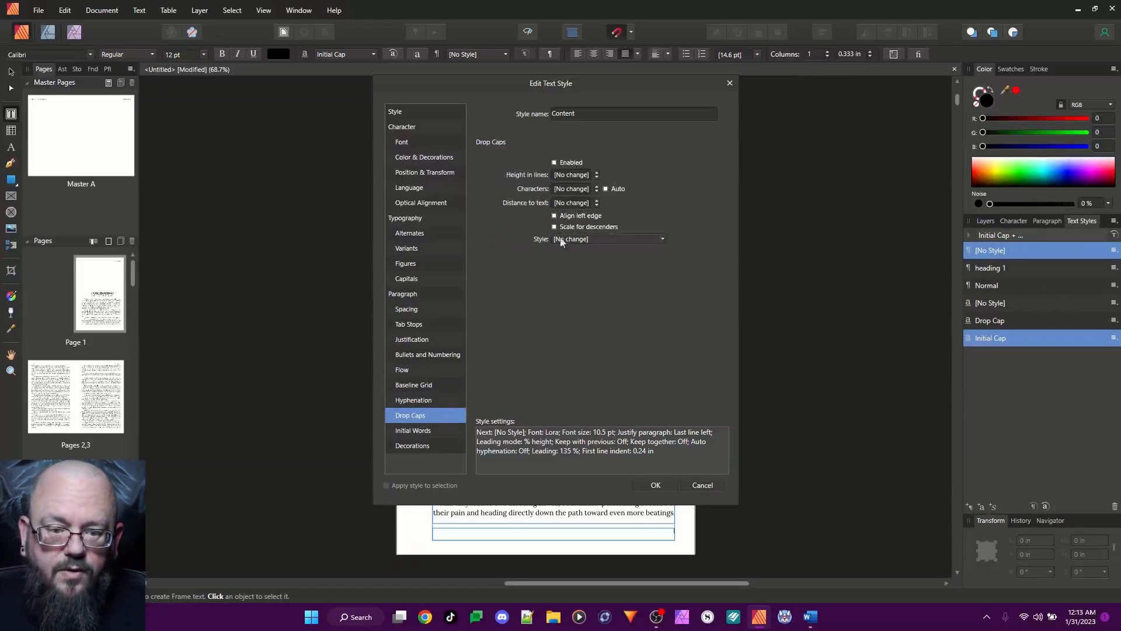
click(554, 163)
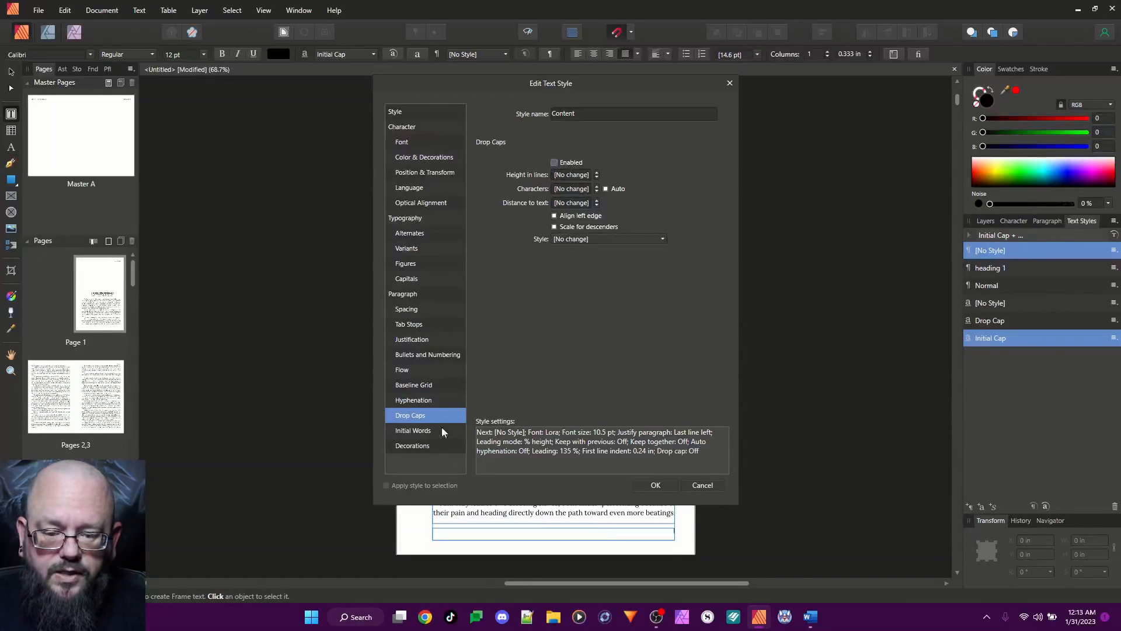
click(423, 432)
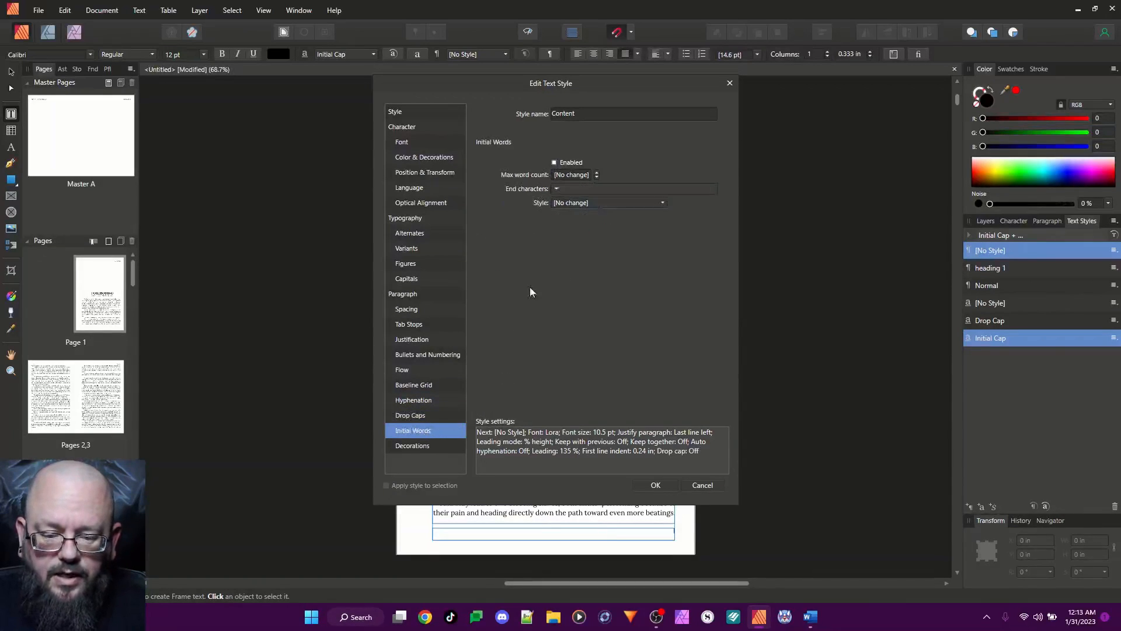
click(554, 163)
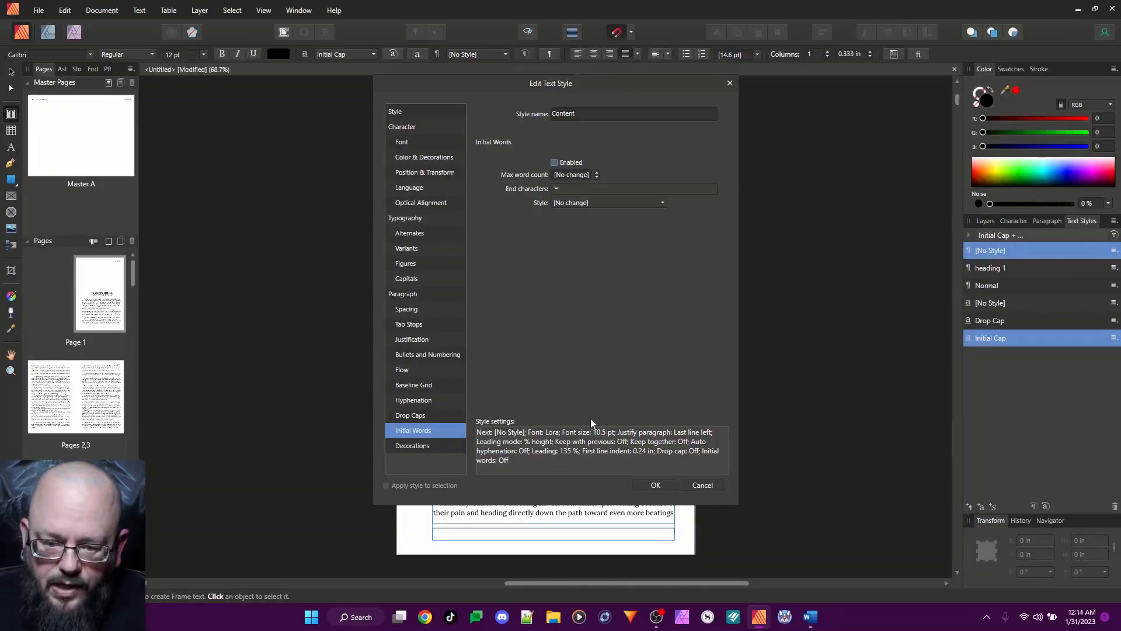
click(655, 485)
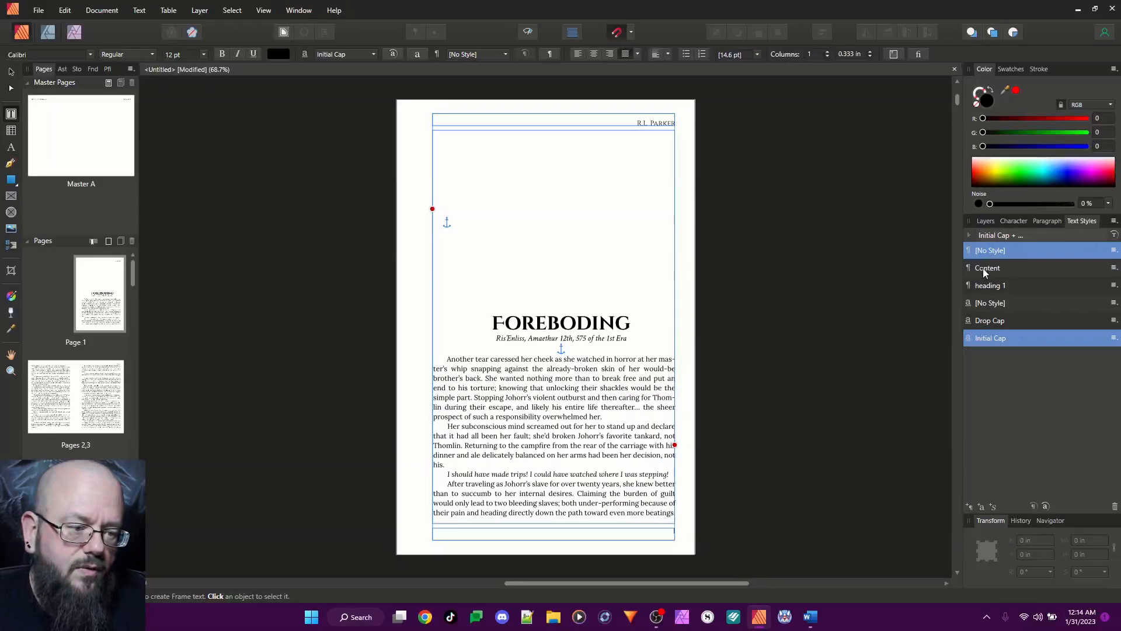
Create a paragraph style based on Content, named "Scene Start", with Content as its next style
right_click(983, 268)
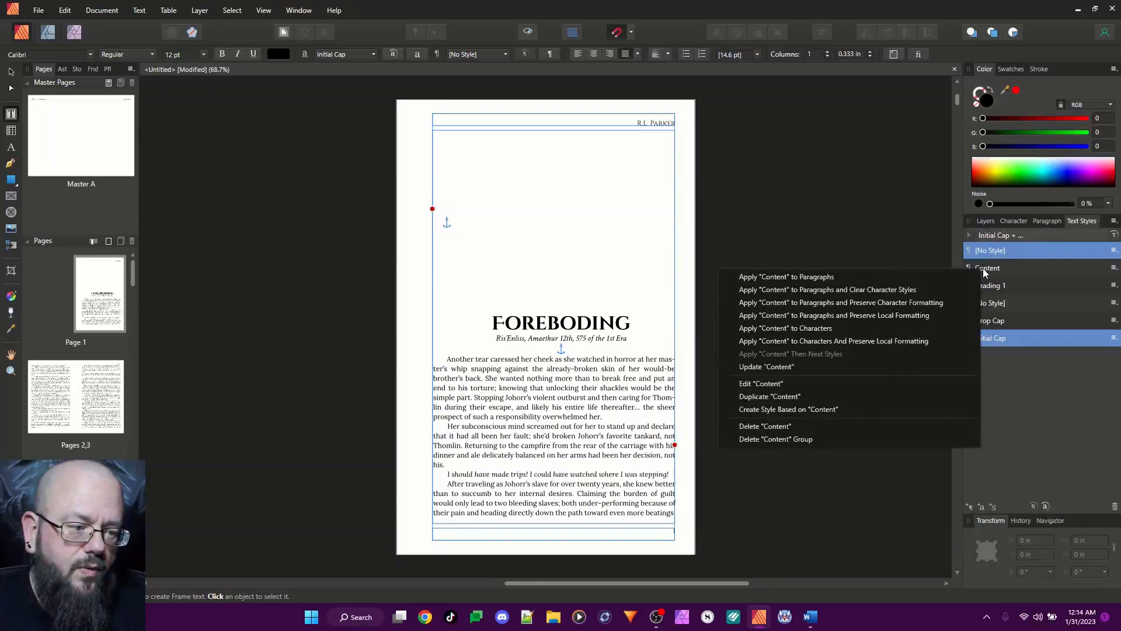
click(810, 408)
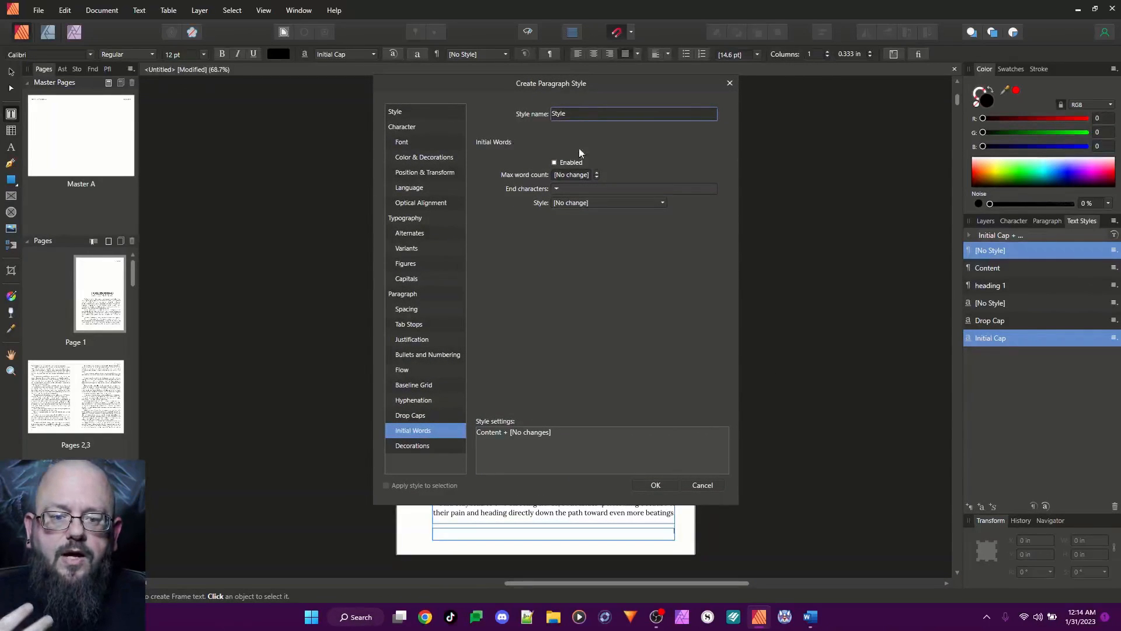
click(401, 113)
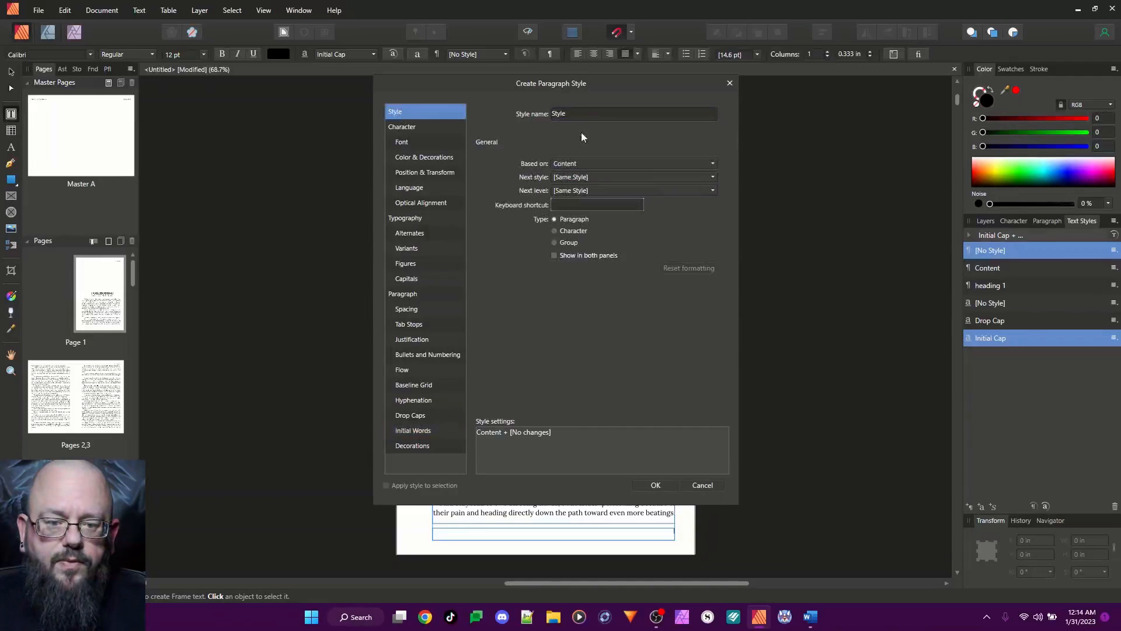
click(574, 179)
click(569, 221)
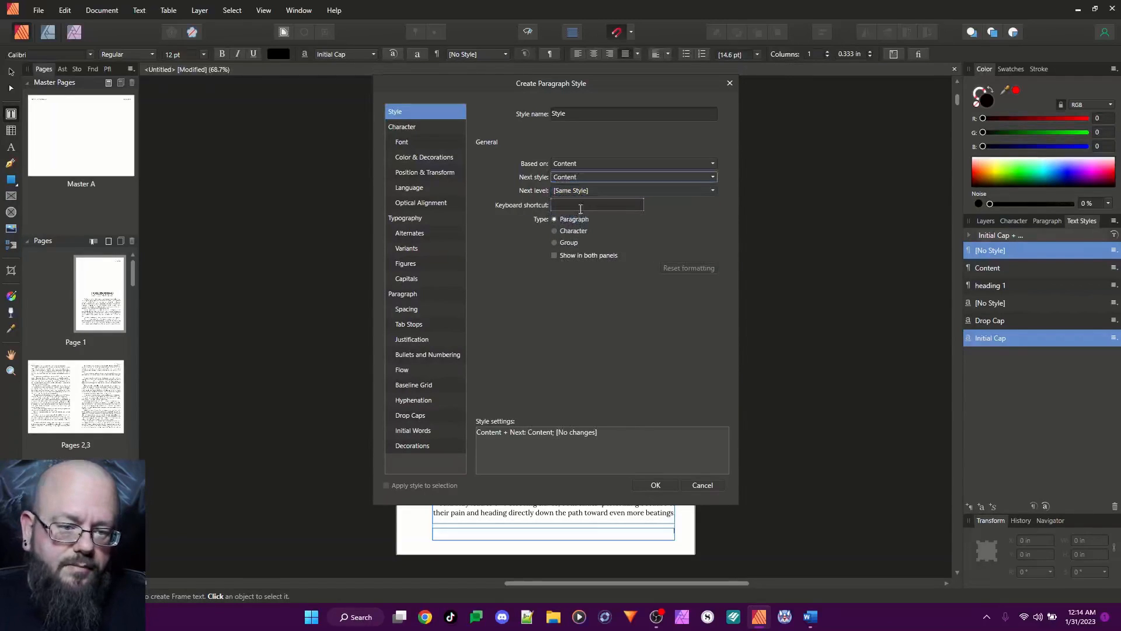
double_click(575, 114)
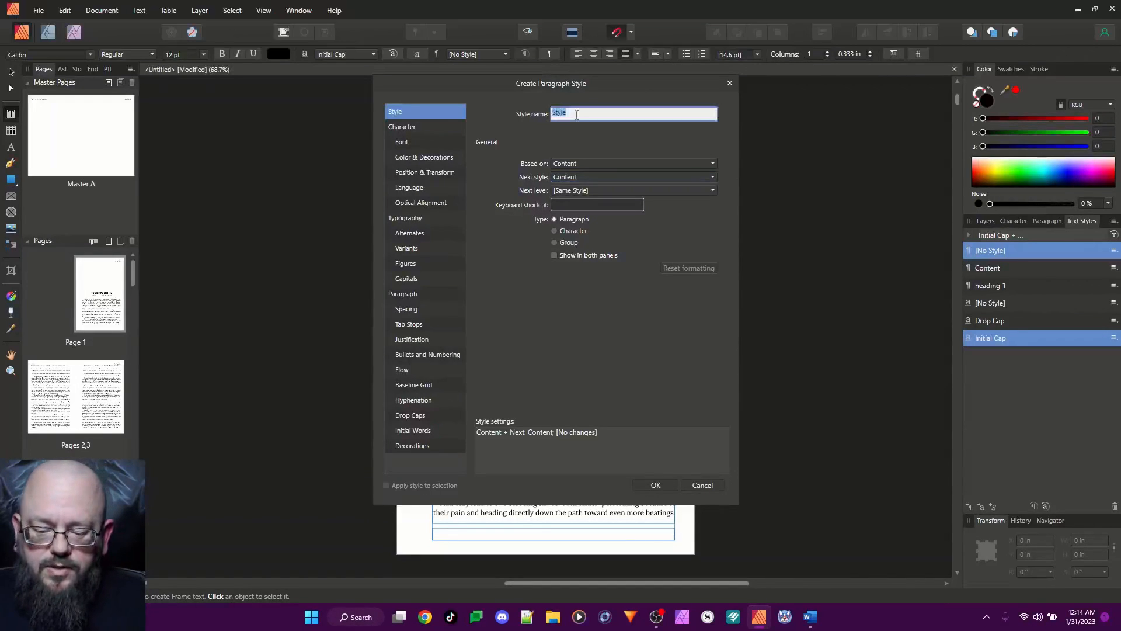
text(Scene Start)
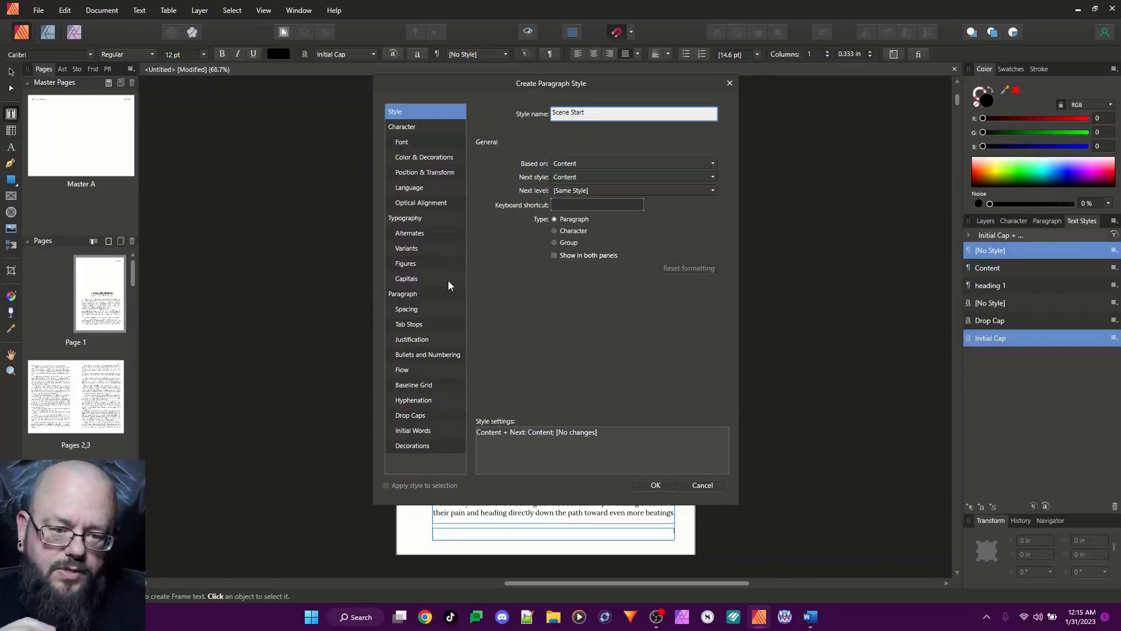
Enable initial words in the Scene Start style with a max word count of 3 and the Initial Cap style, and save it
click(423, 430)
click(555, 164)
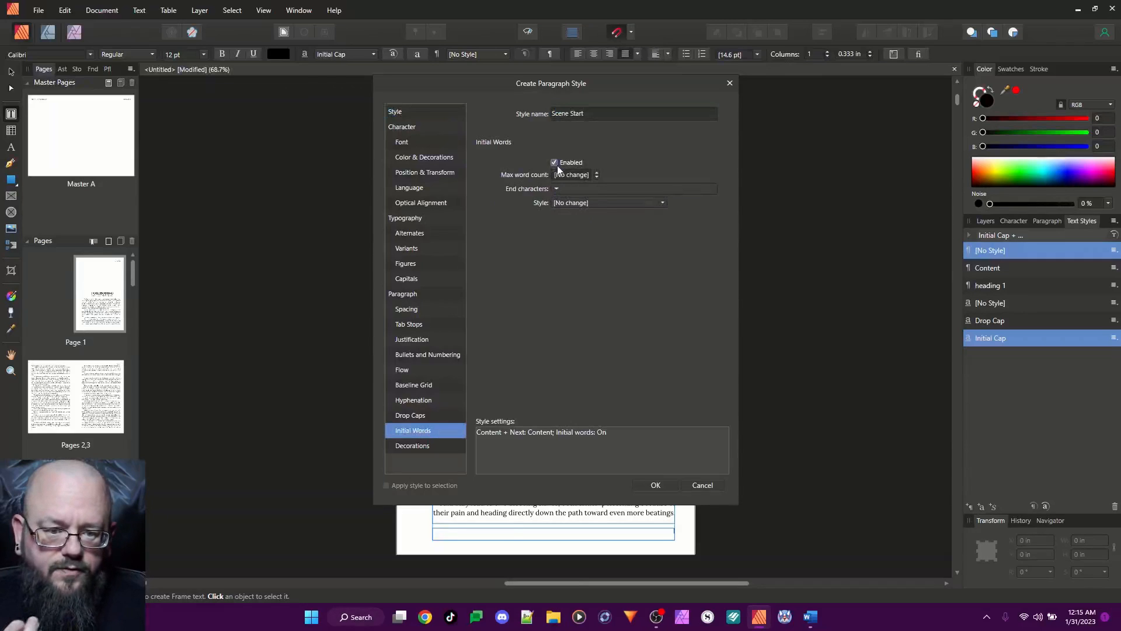
click(571, 175)
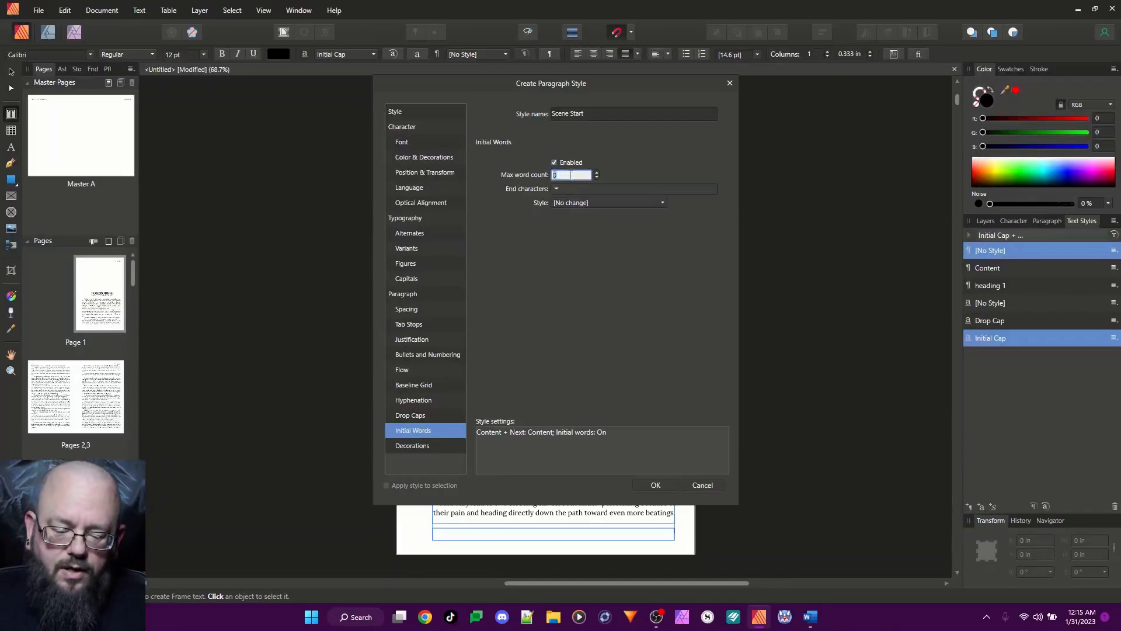
text(3)
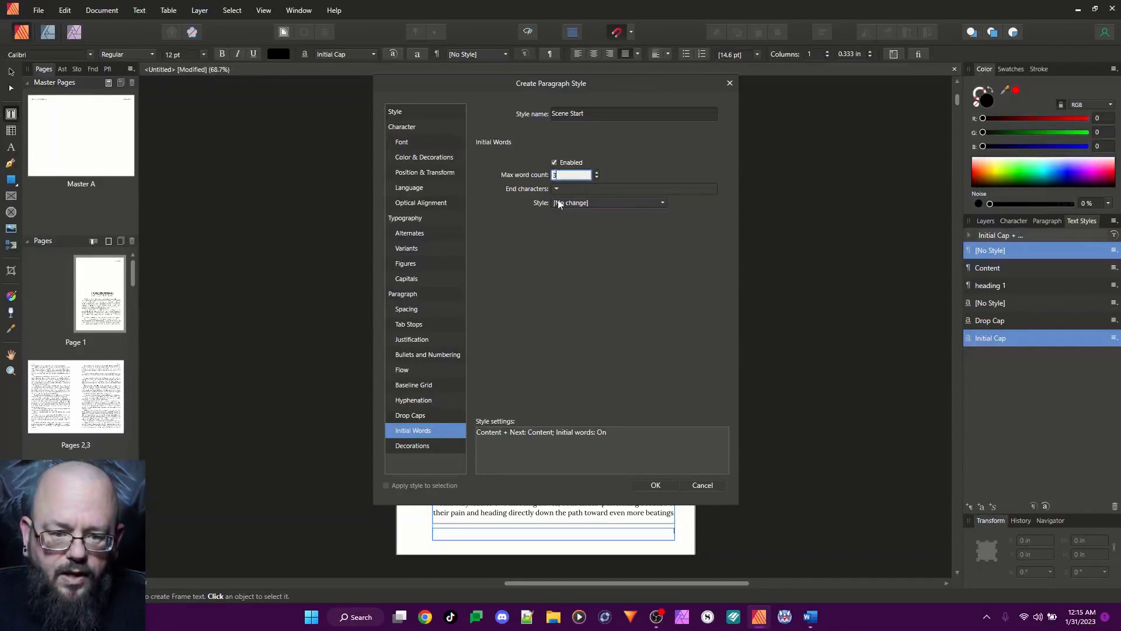
click(601, 202)
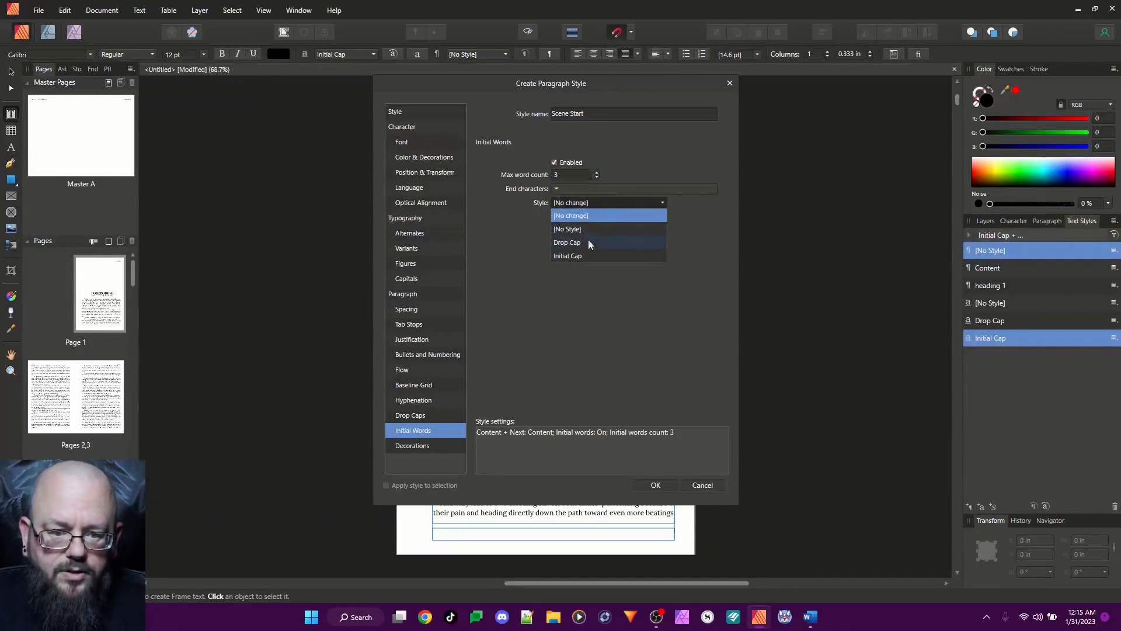
click(569, 256)
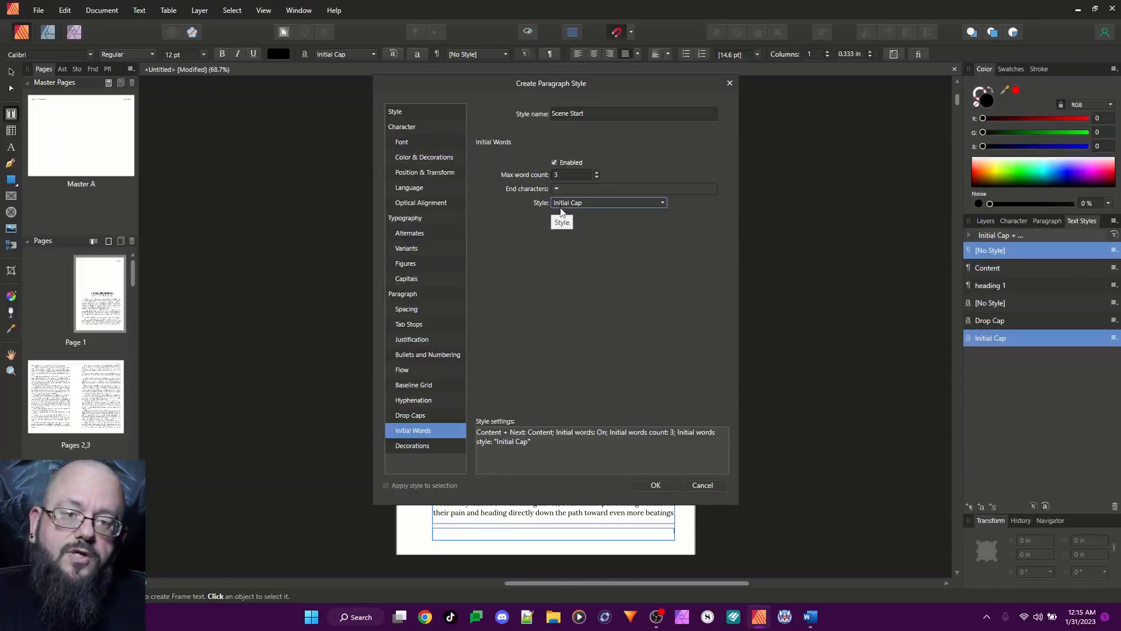
click(655, 486)
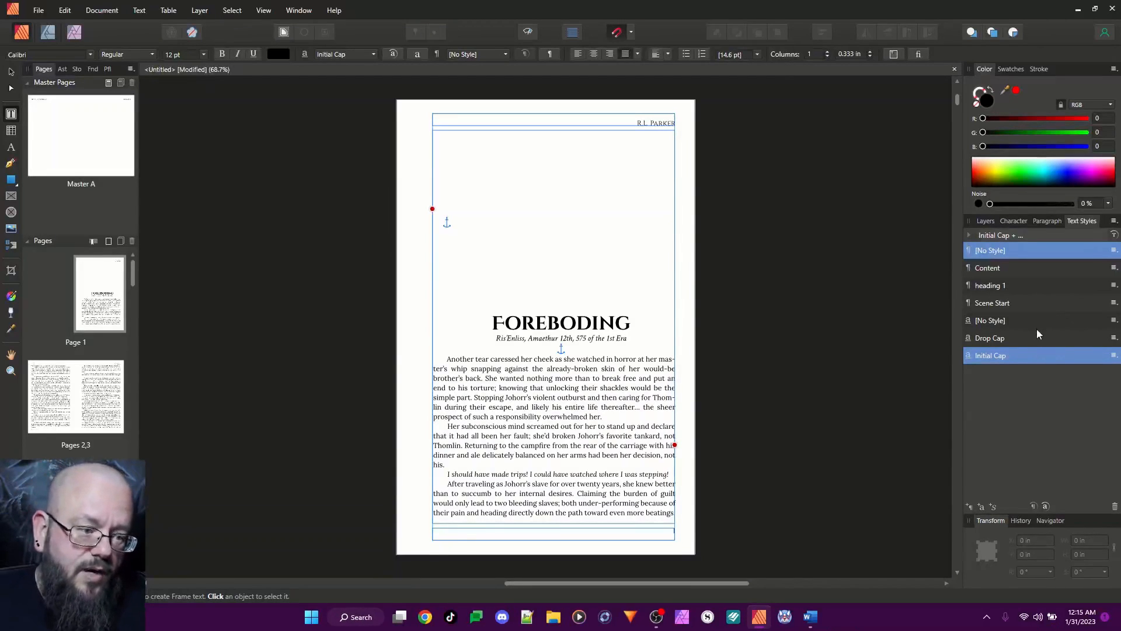
Create a paragraph style based on Scene Start and enable its initial words with a max word count of 5
right_click(995, 303)
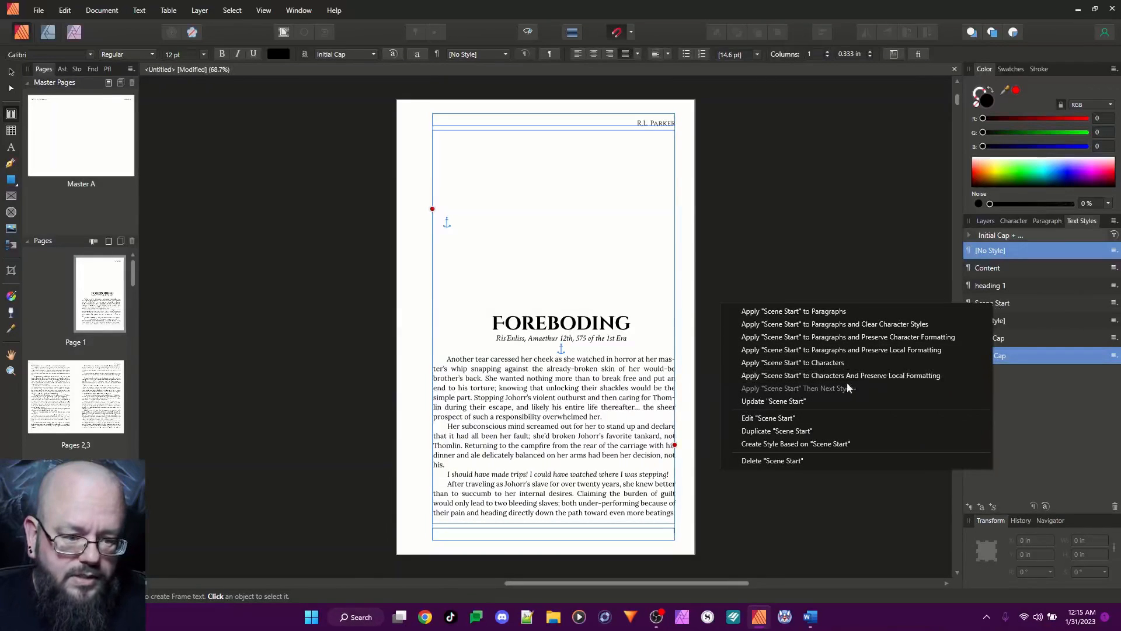
click(817, 445)
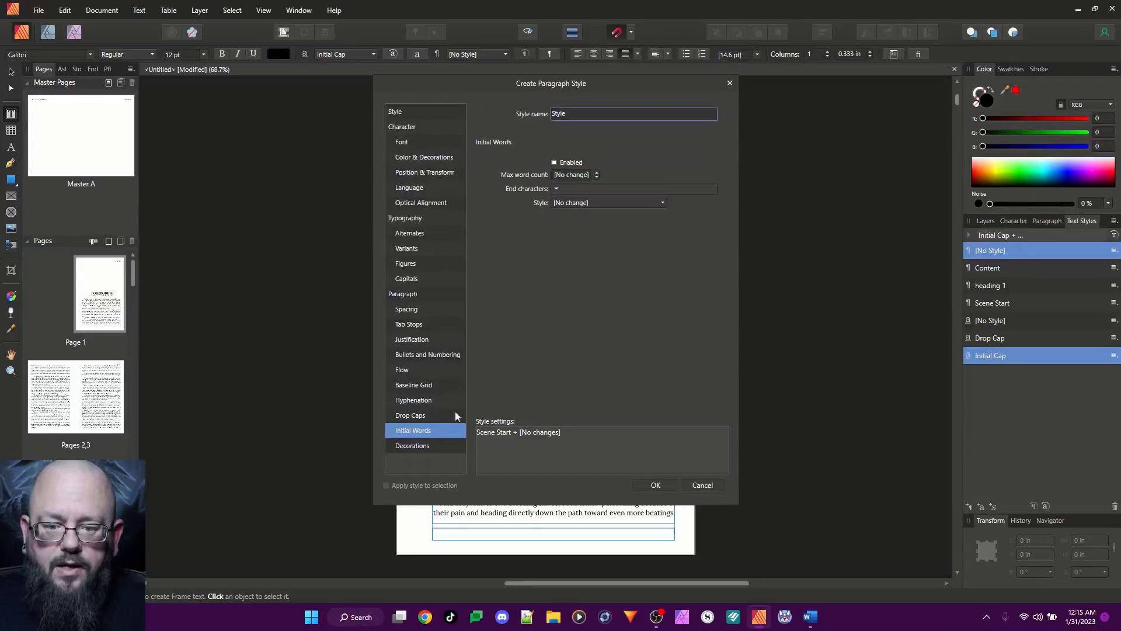
click(575, 174)
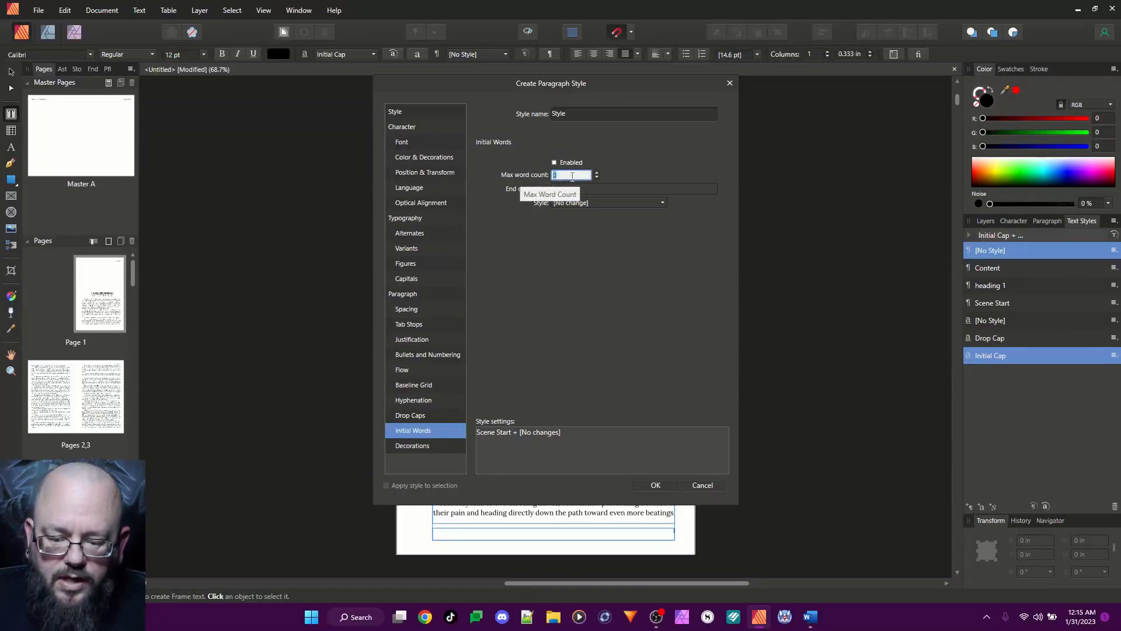
text(5)
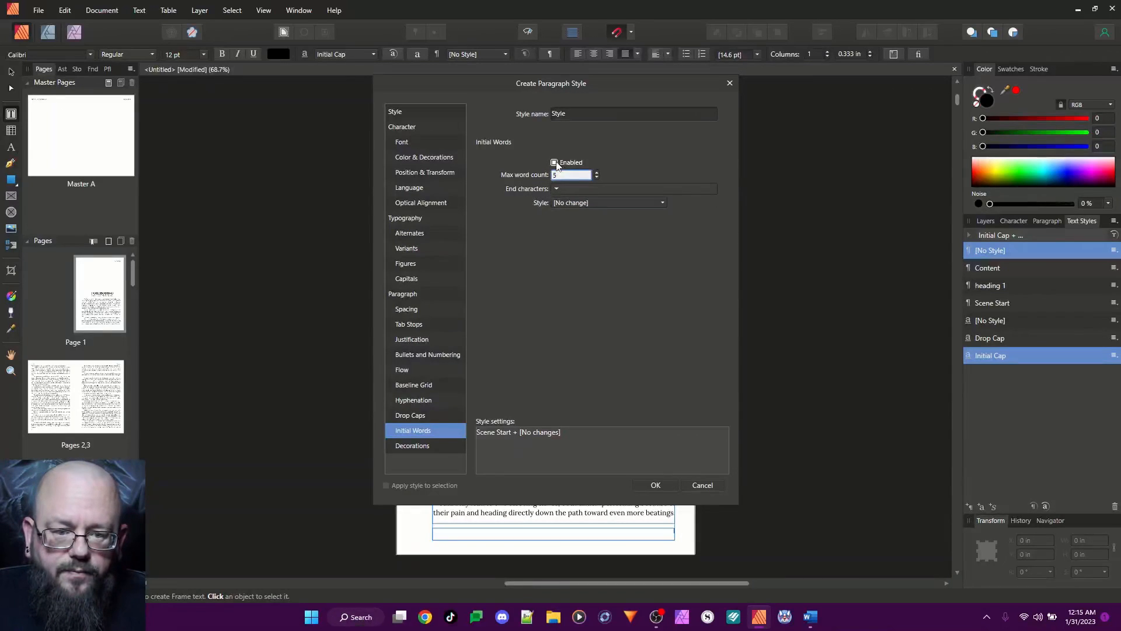
click(555, 163)
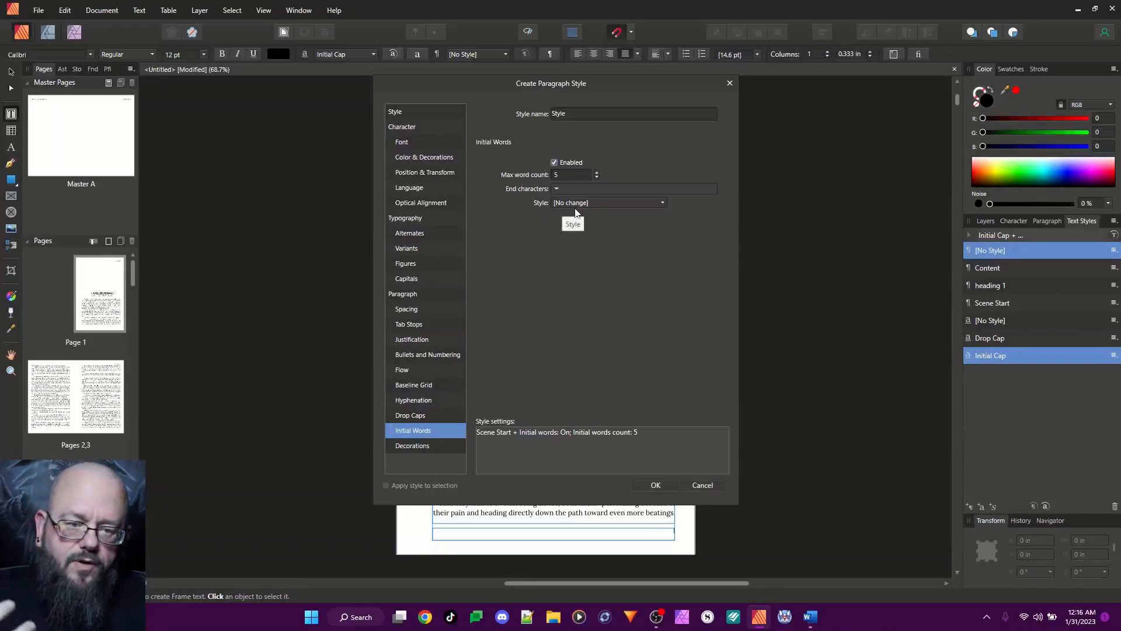
Enable drop caps in the new style, 3 lines high, with automatic characters off and the character count at 1
click(420, 416)
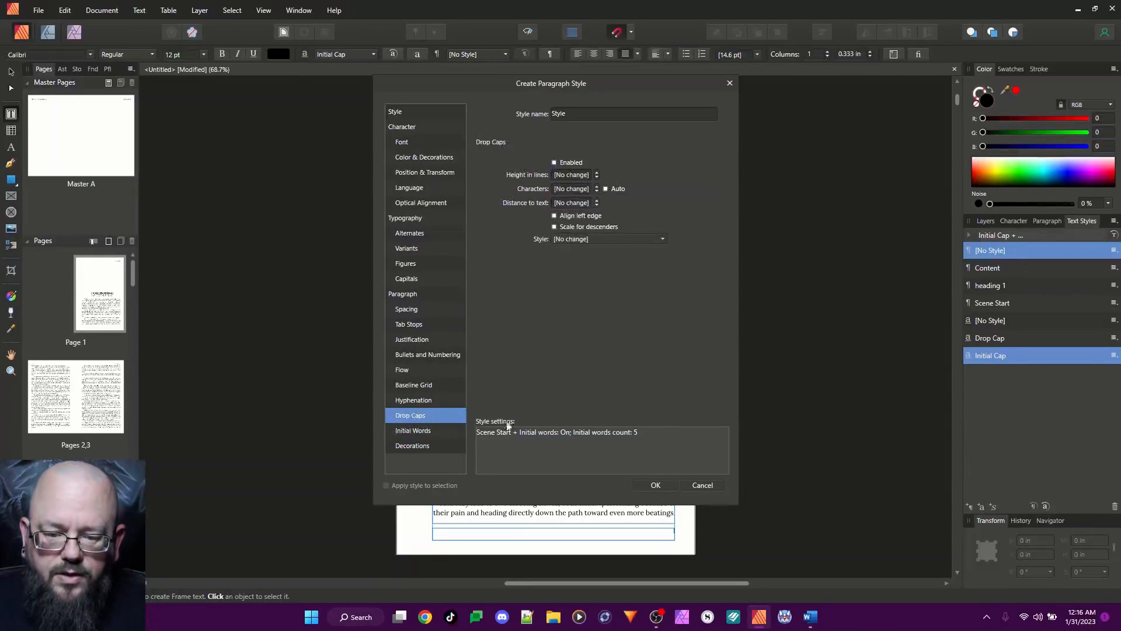
click(555, 163)
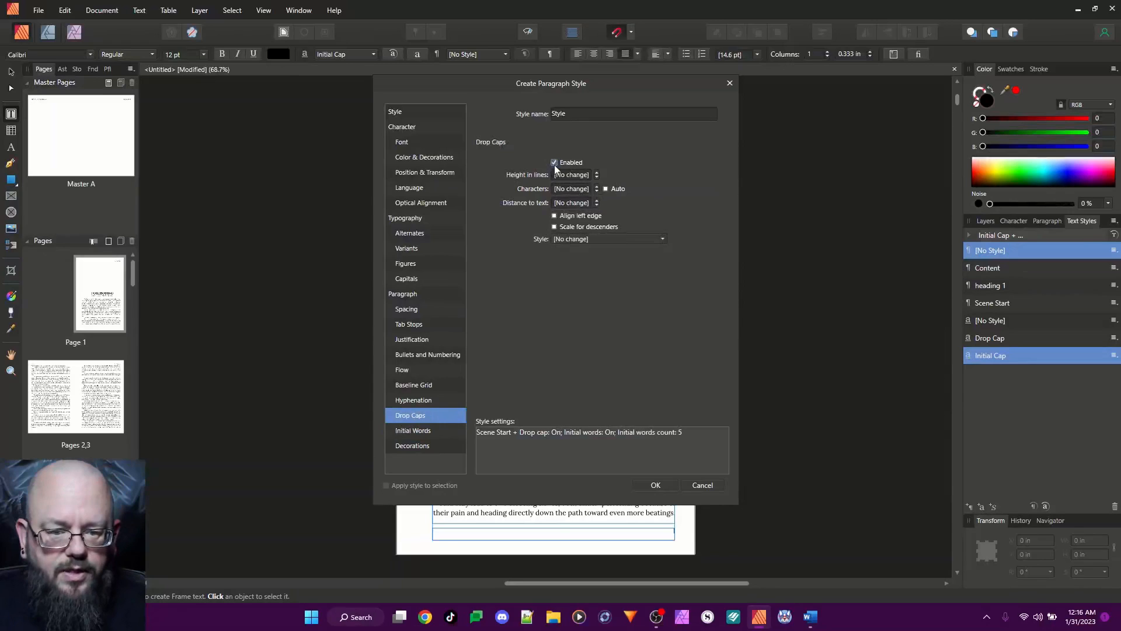
click(573, 175)
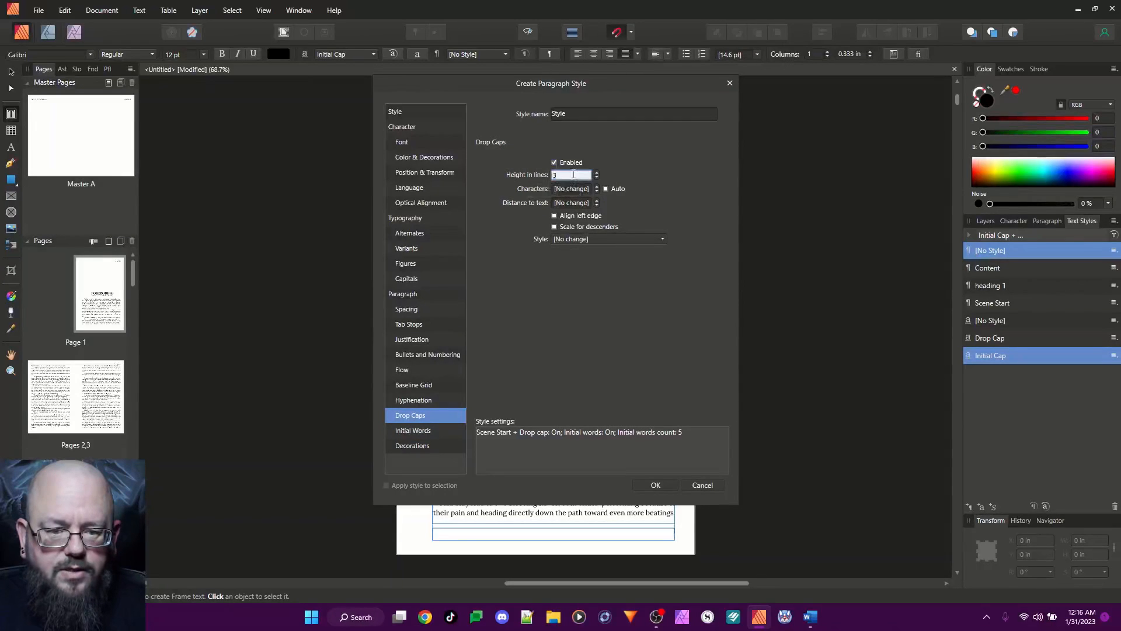
click(606, 188)
click(571, 176)
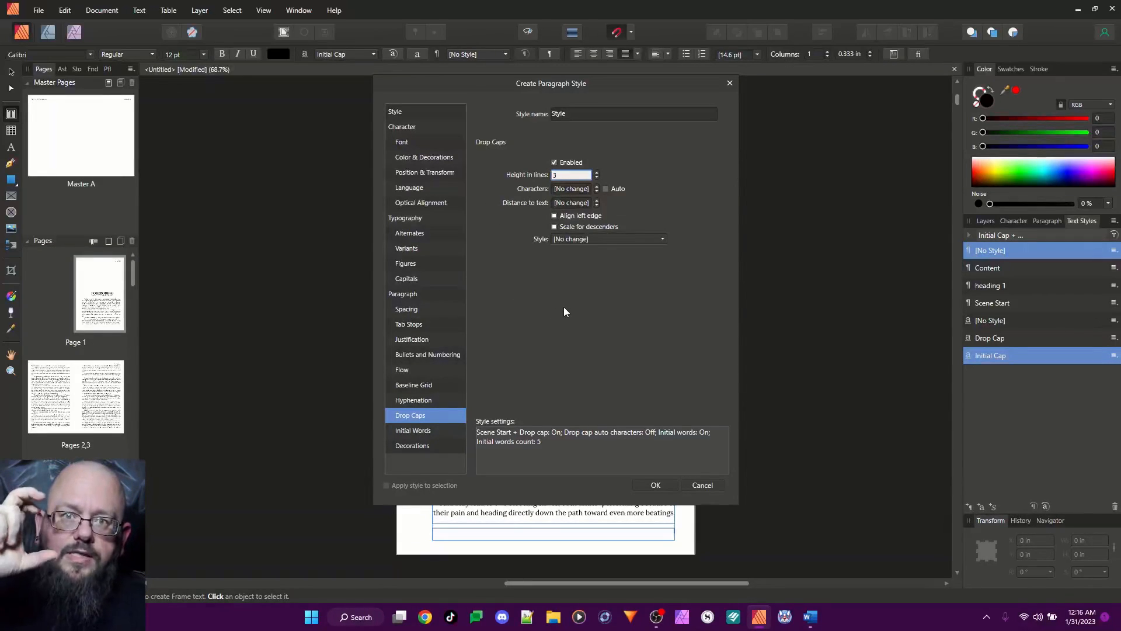
click(569, 189)
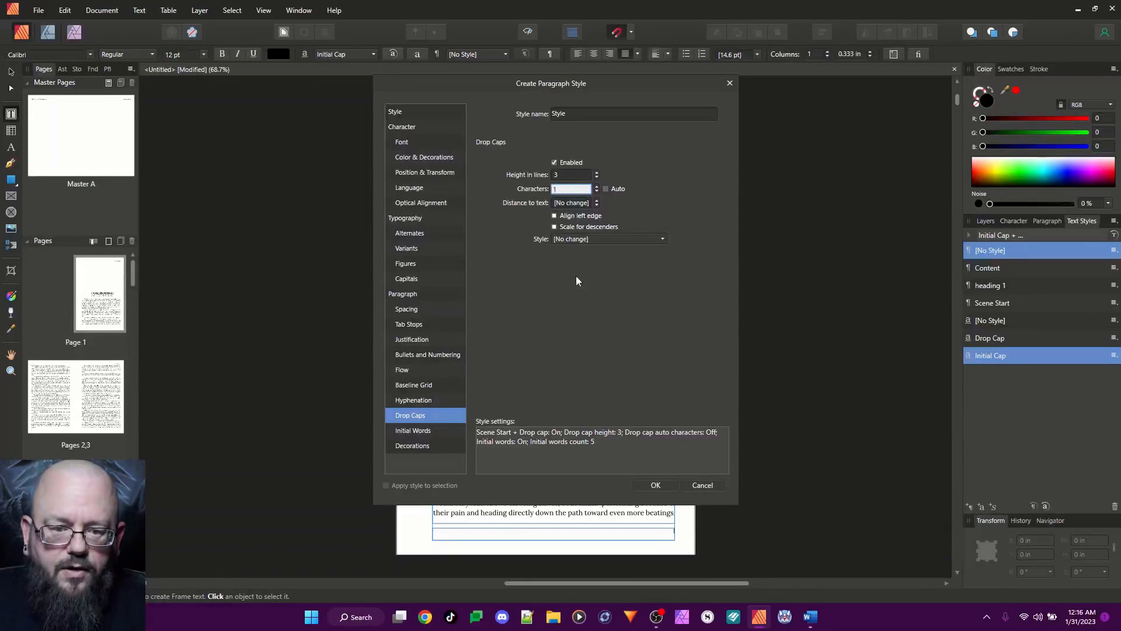
Set the drop cap's distance to text to 0.3 in, align its left edge, scale for descenders and assign the Drop Cap style
click(577, 202)
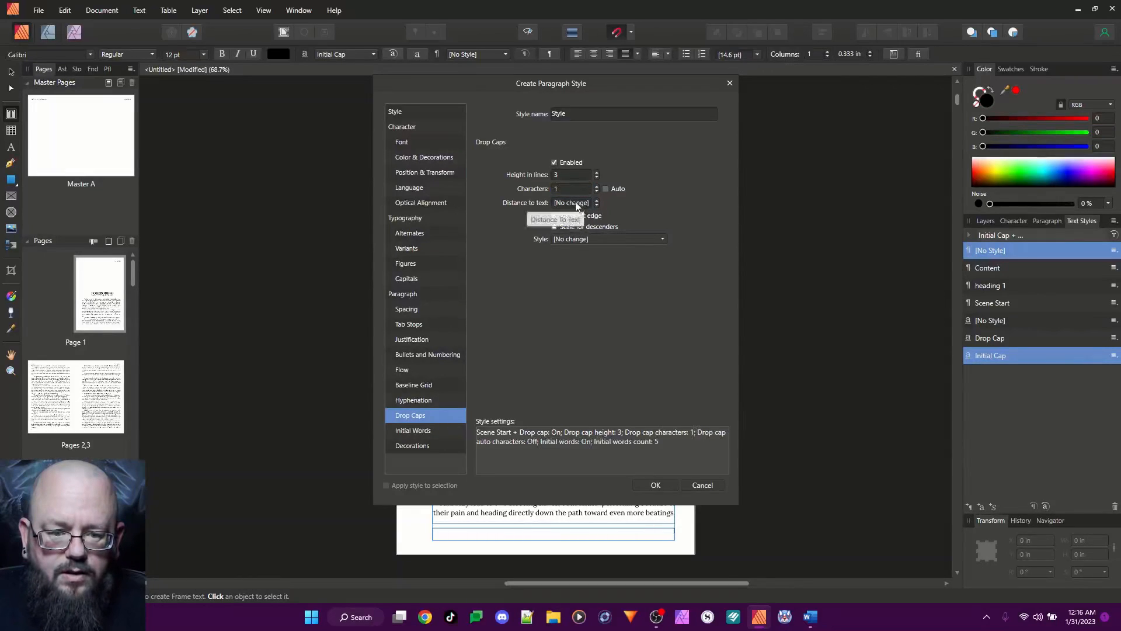
text(3)
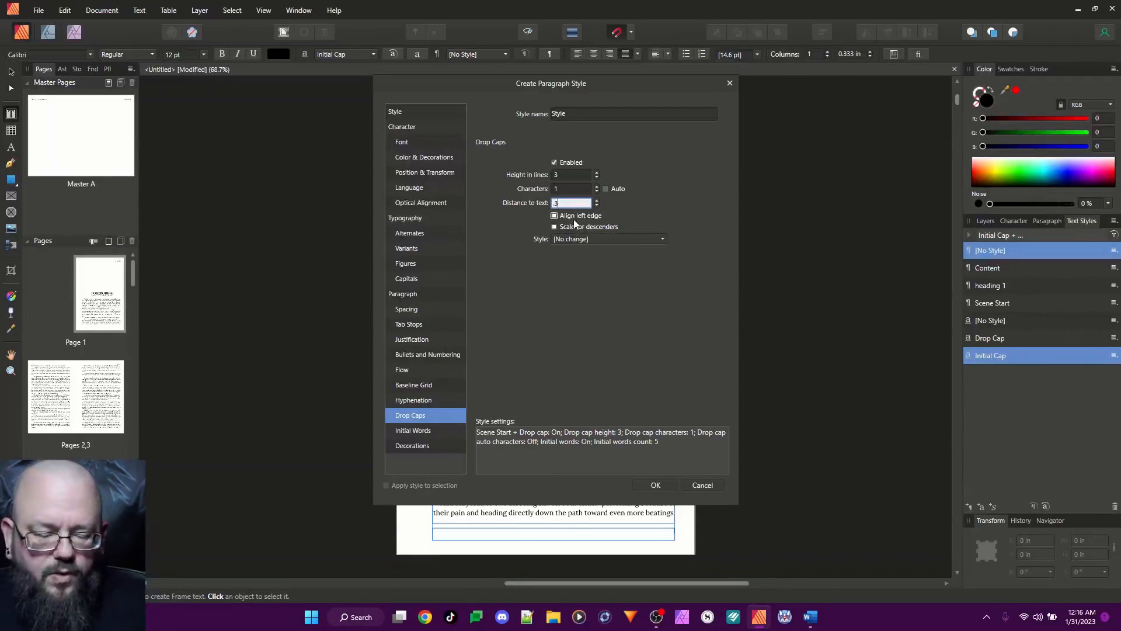
click(555, 216)
click(555, 216)
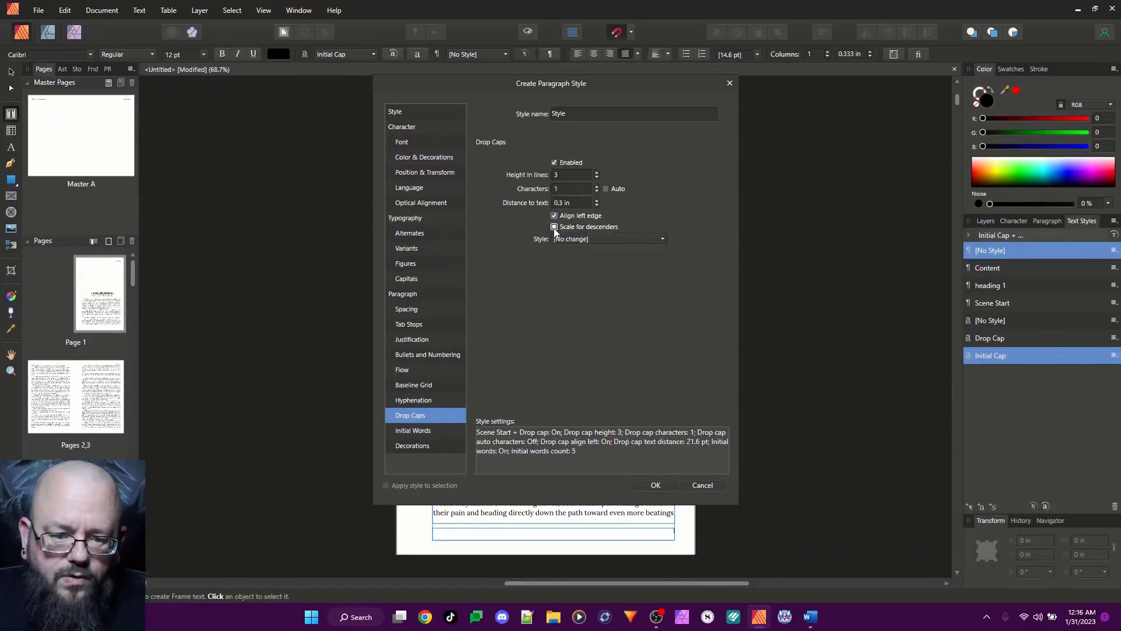
click(554, 228)
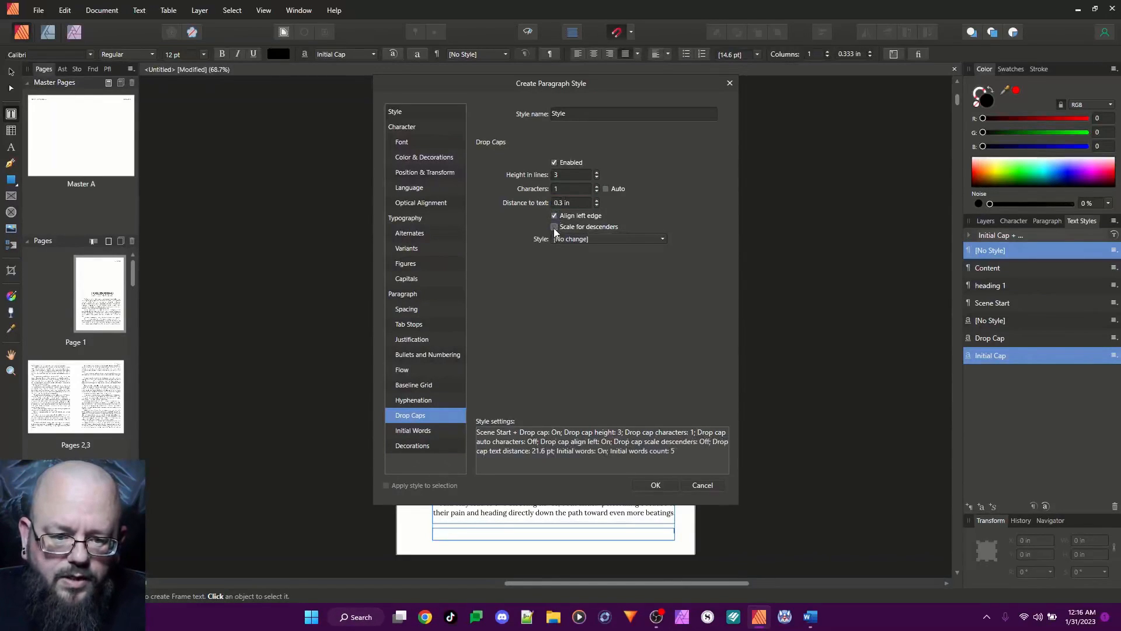
click(595, 240)
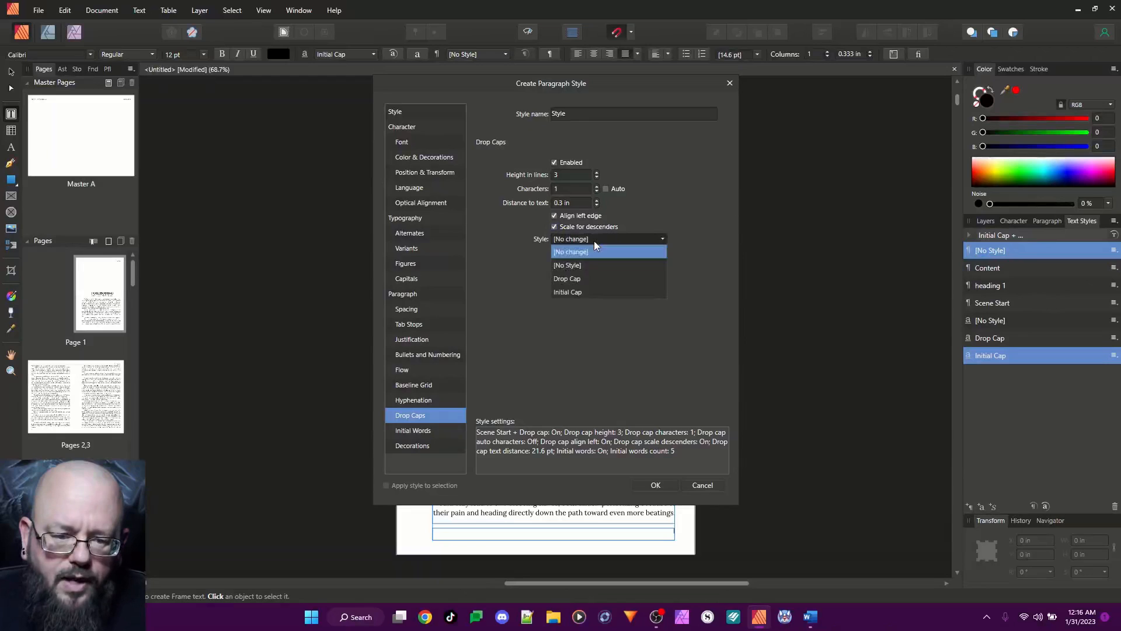
click(586, 280)
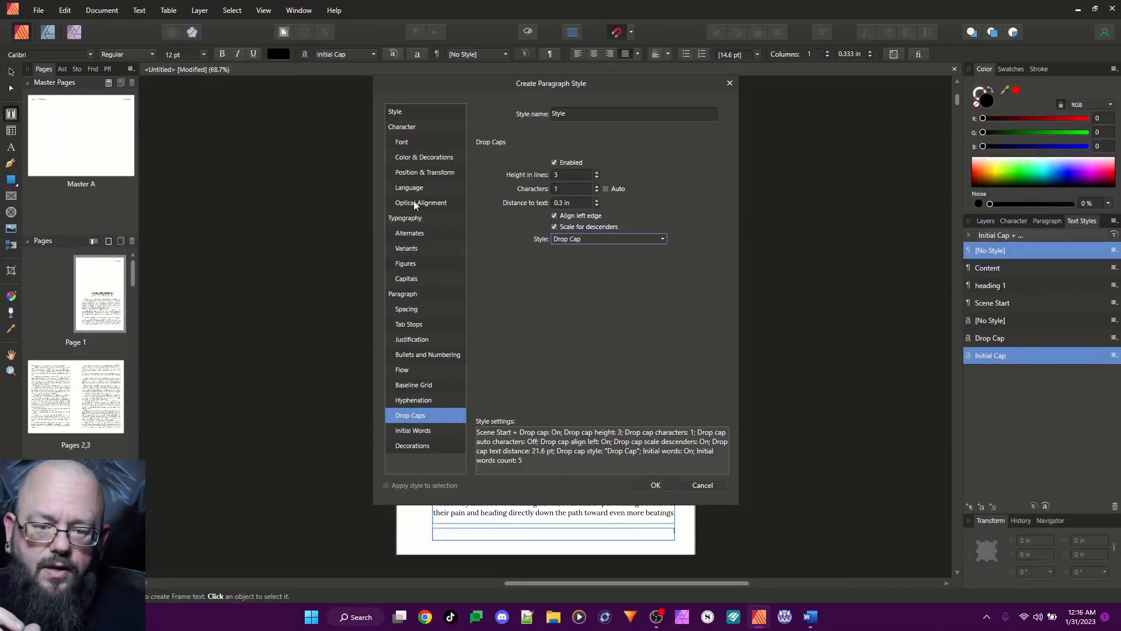
Set the new paragraph style's first line indent to 0 in
click(405, 309)
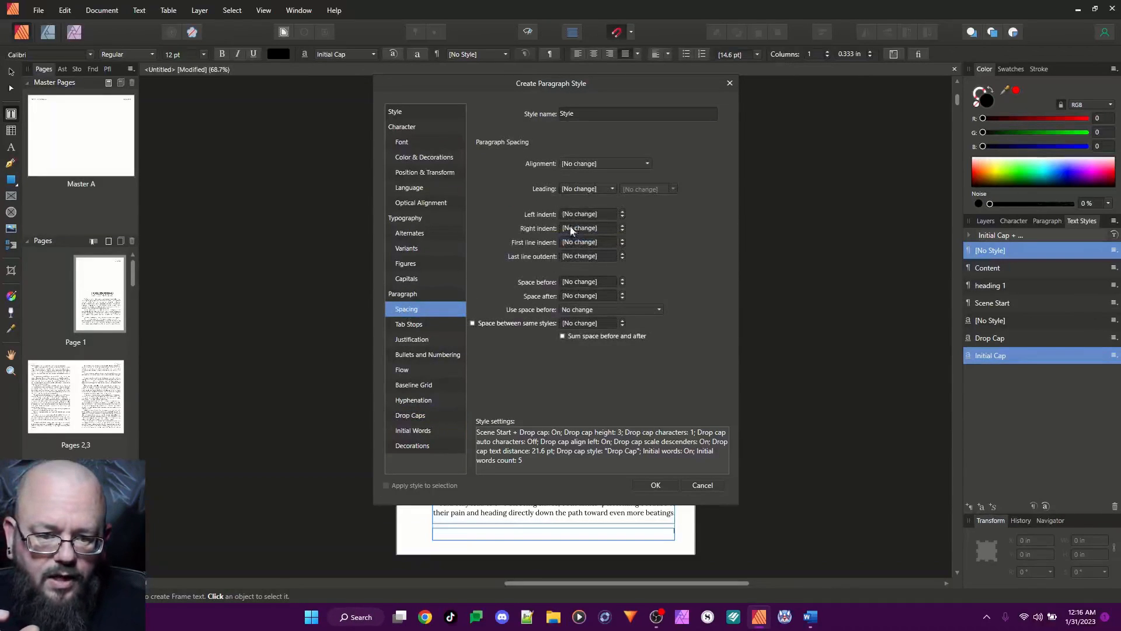
click(580, 244)
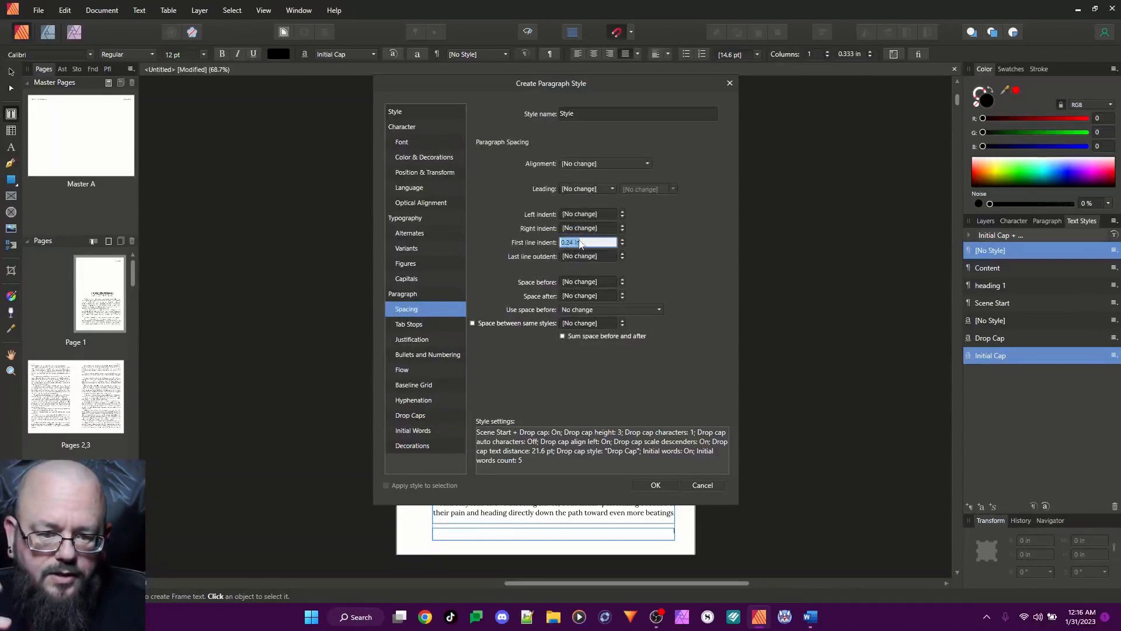
text(0)
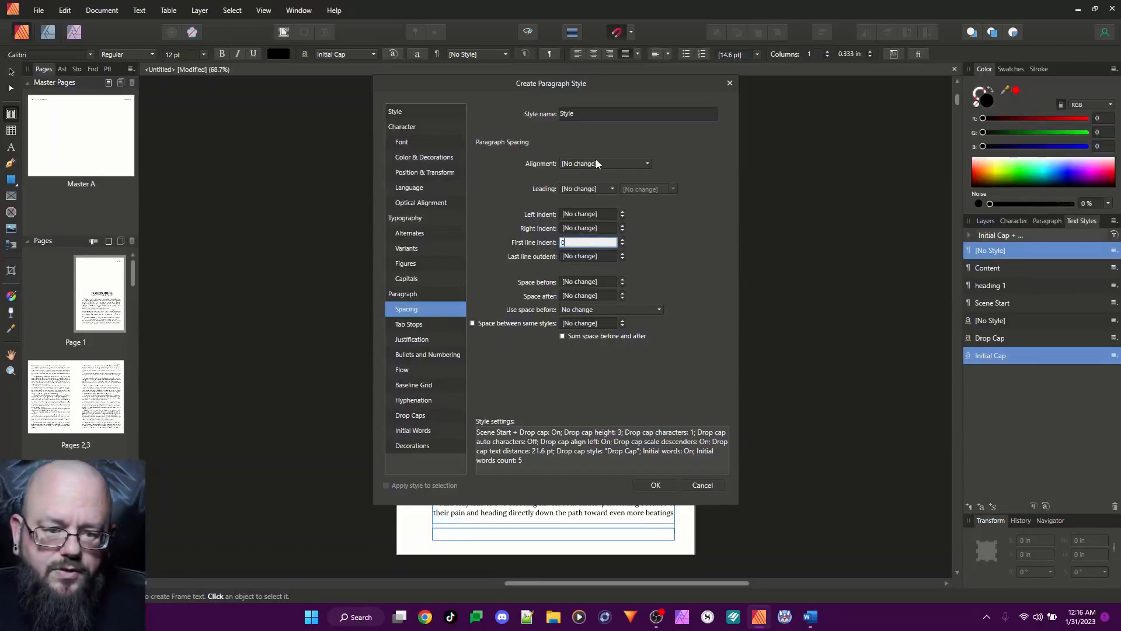
Name the new paragraph style "Chapter Start"
click(600, 115)
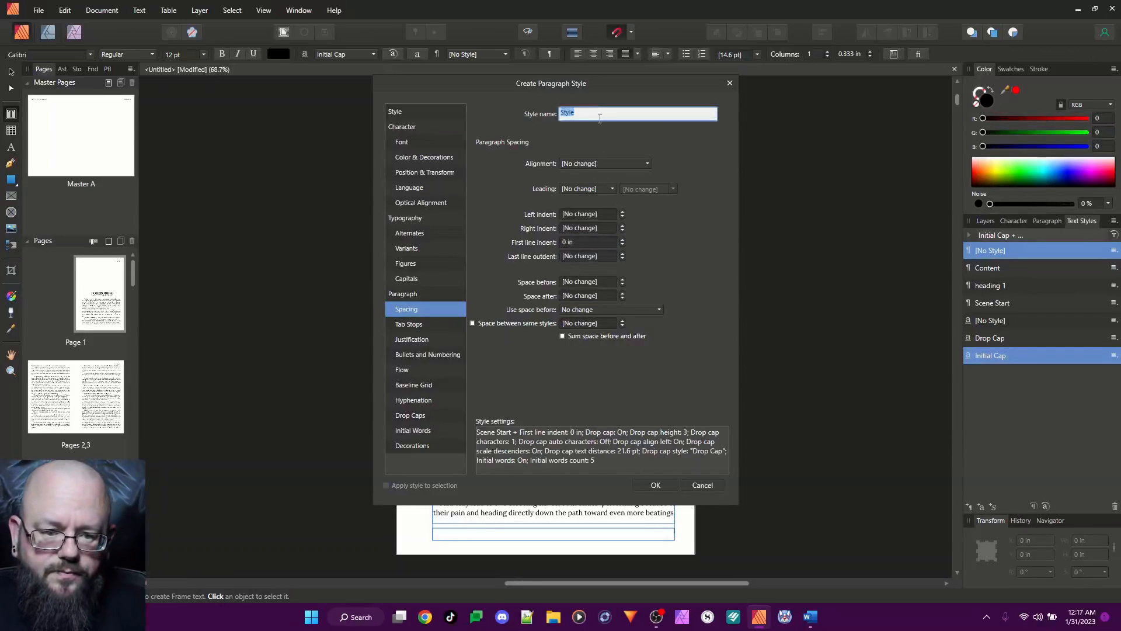
text(Cha)
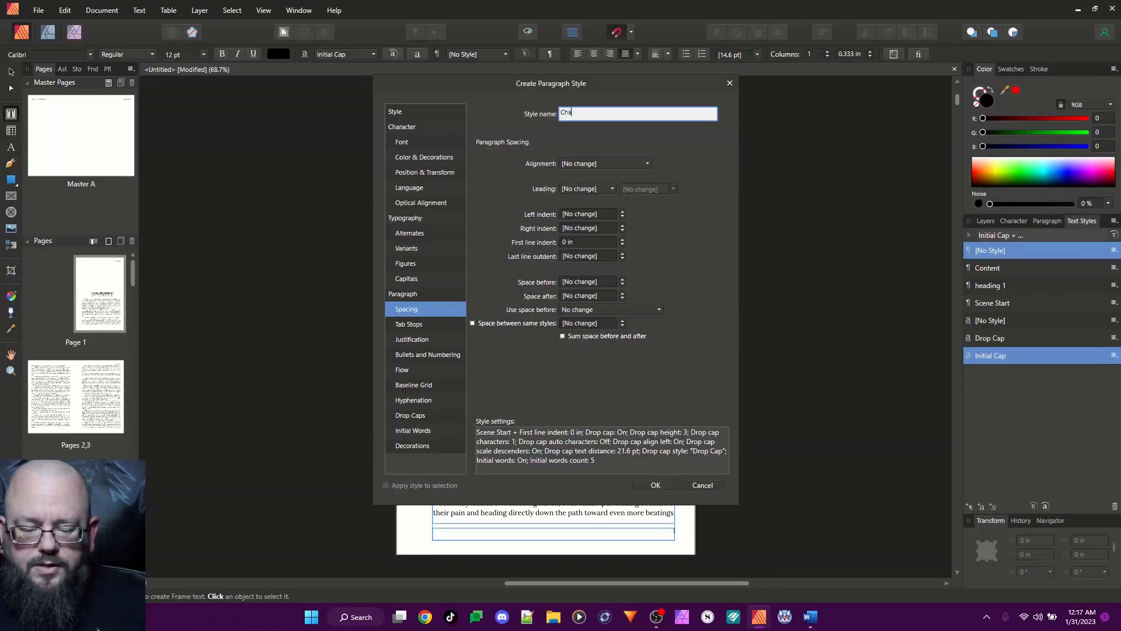
text(pter Start)
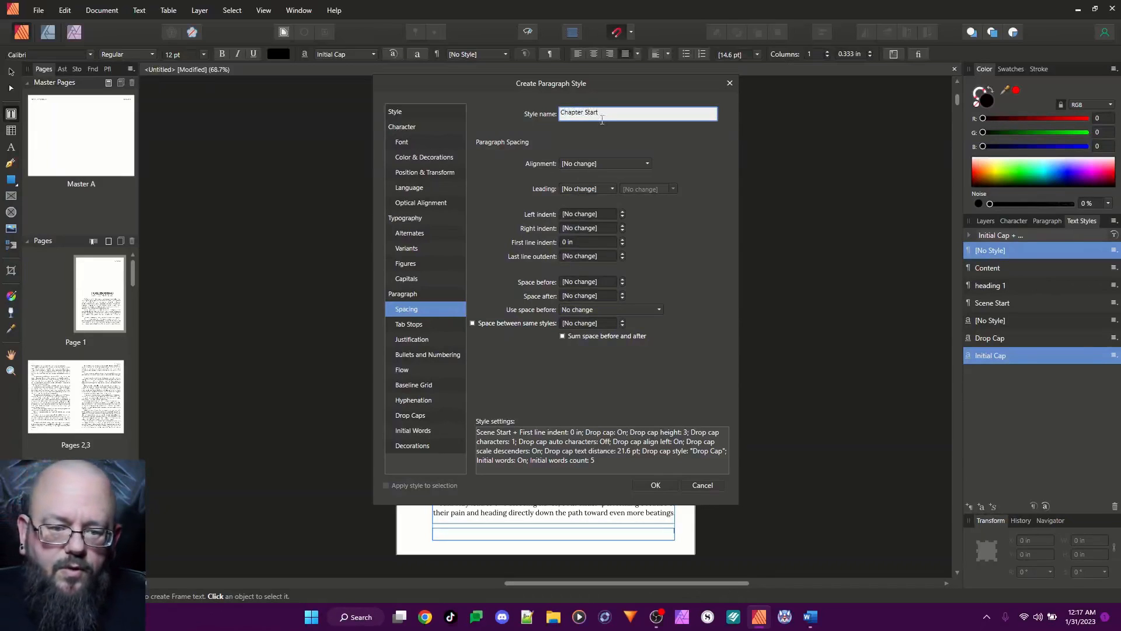
Clear the left indent and first line indent values in the Chapter Start style and save the style
scroll(593, 214, up, 1)
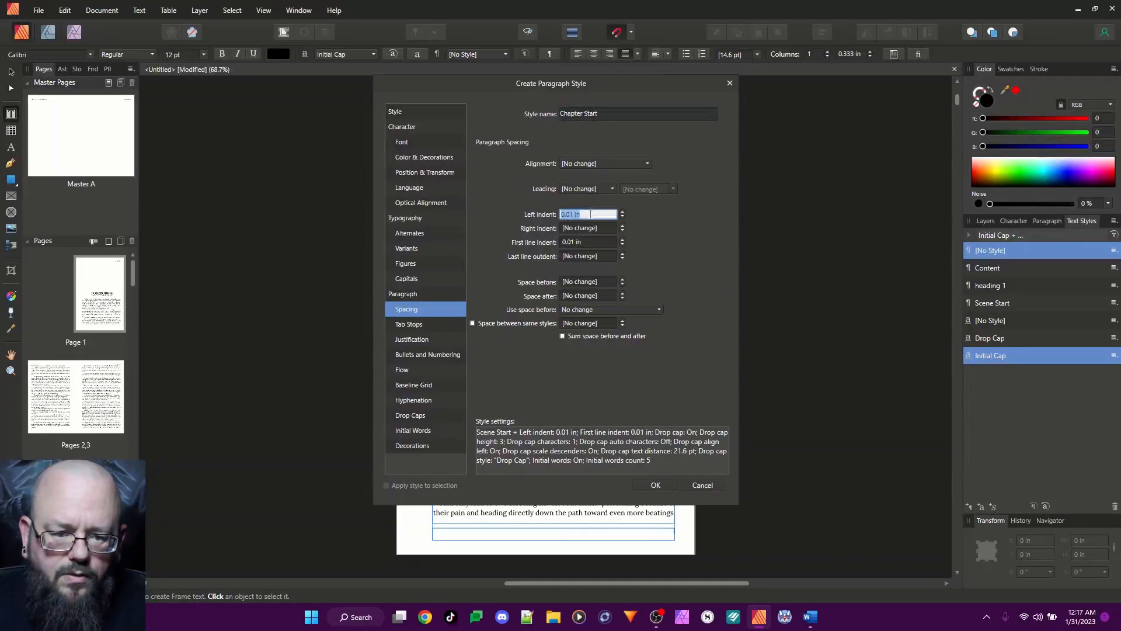
key(BackSpace)
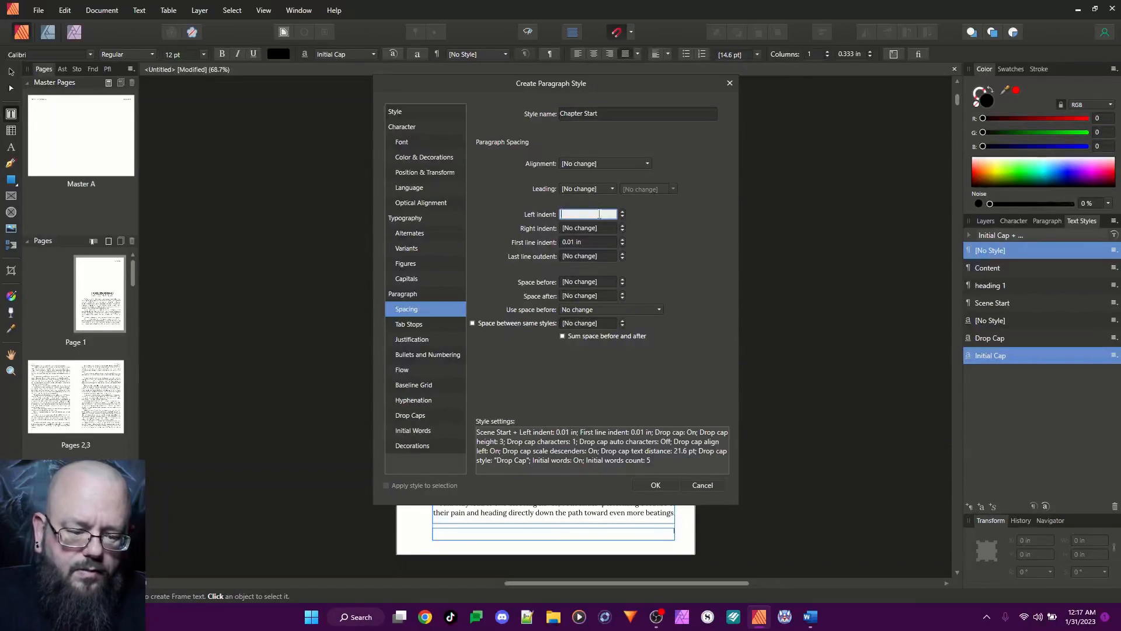
click(588, 244)
key(BackSpace)
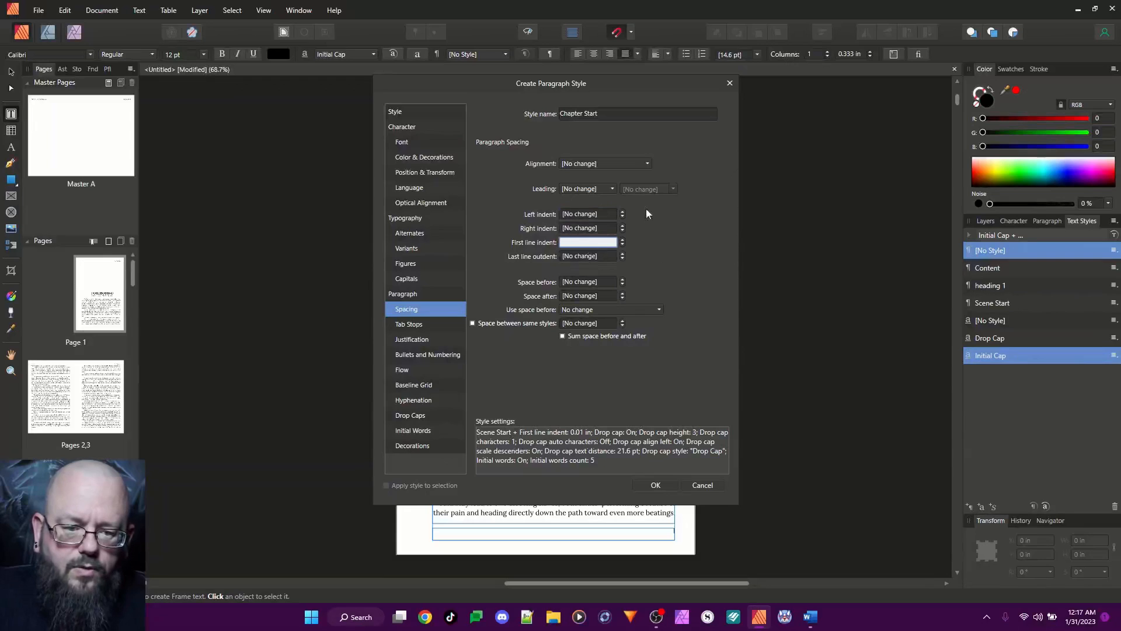
click(619, 114)
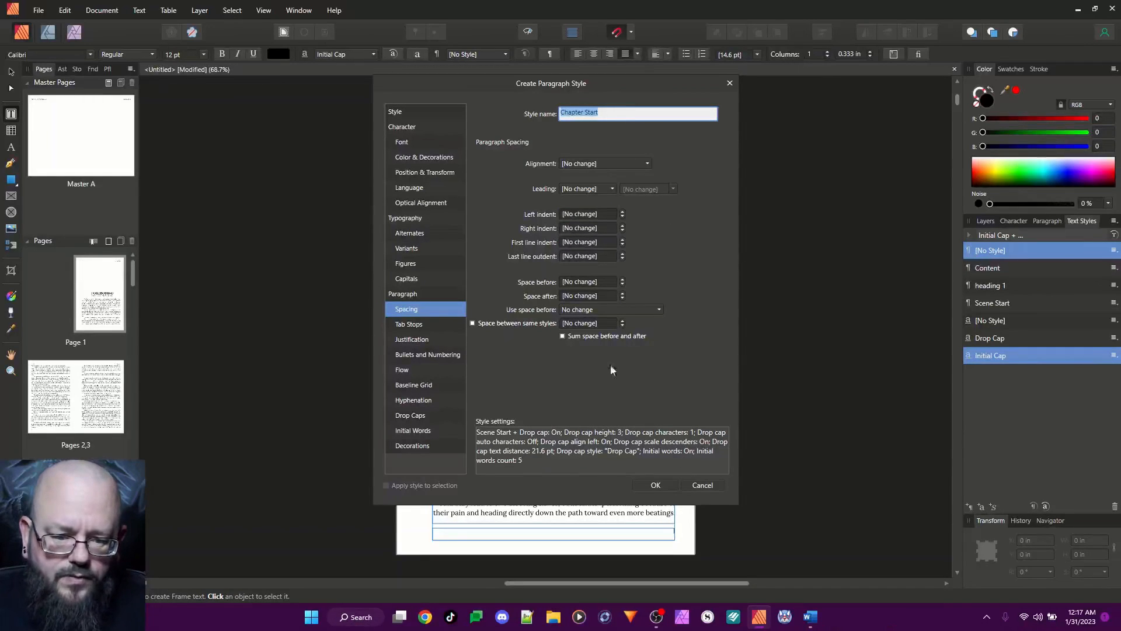
click(655, 485)
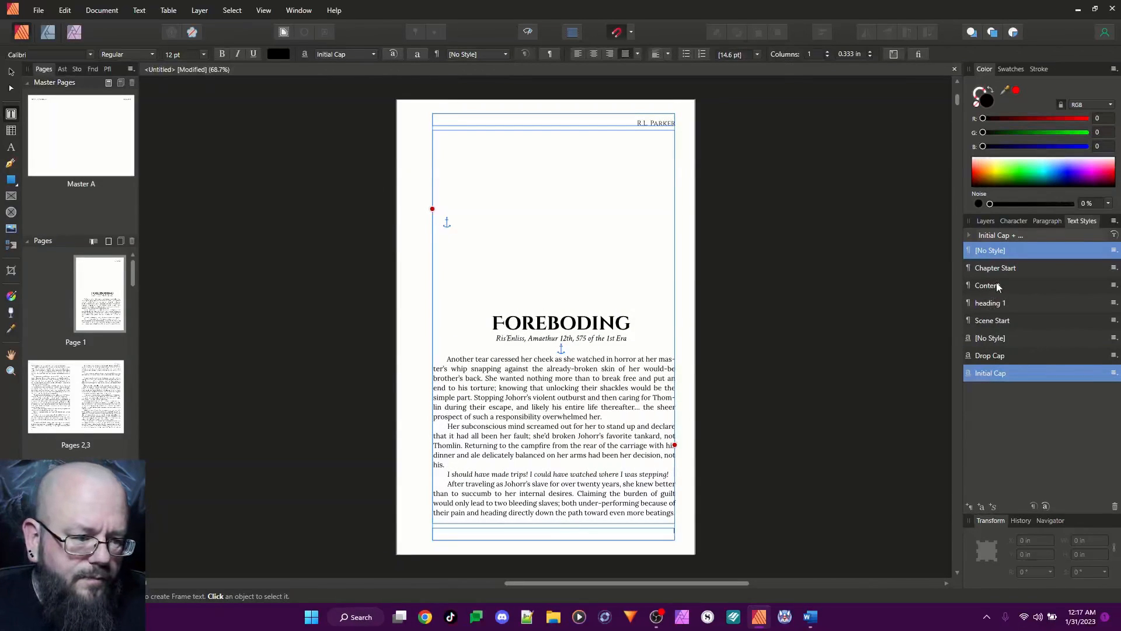
Set the first line indent of the Scene Start style to 0 in and save the style
right_click(998, 320)
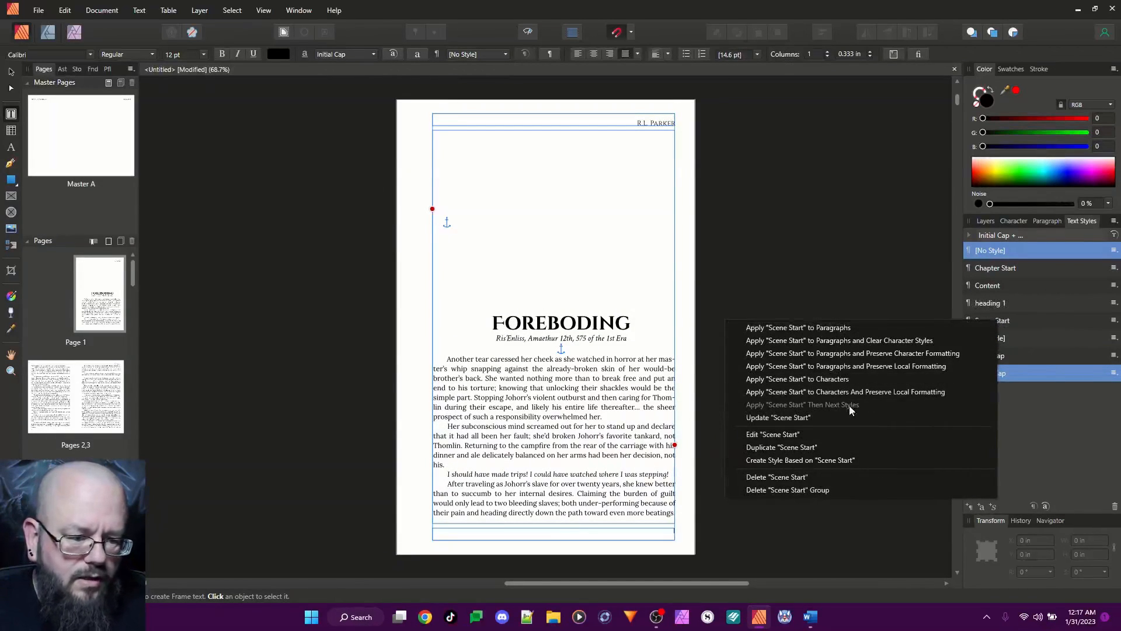
click(783, 434)
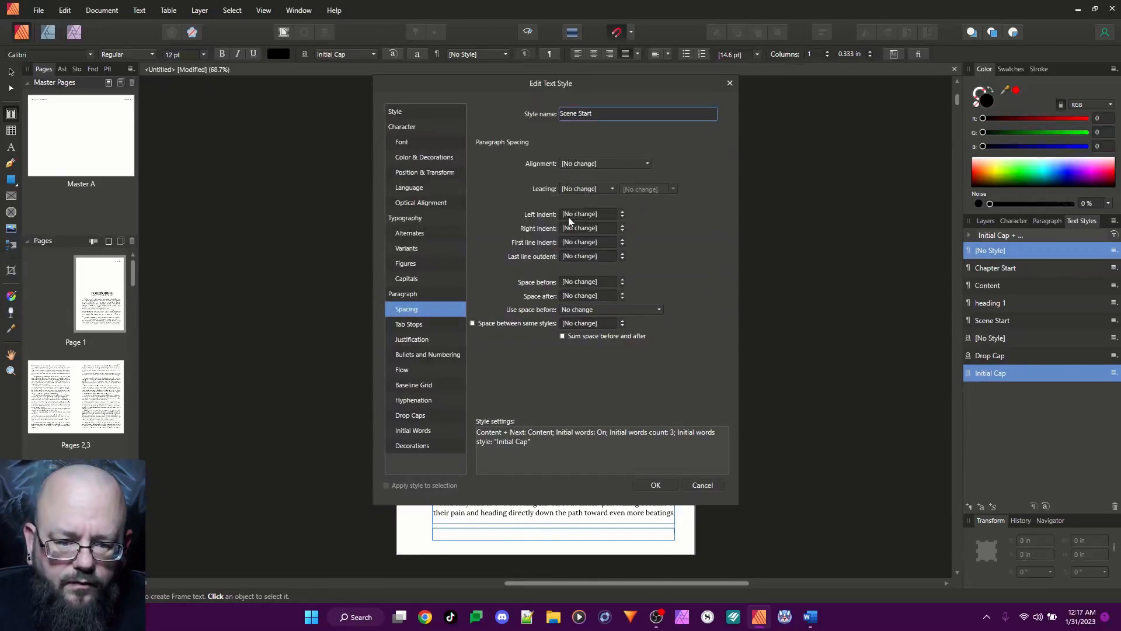
click(587, 243)
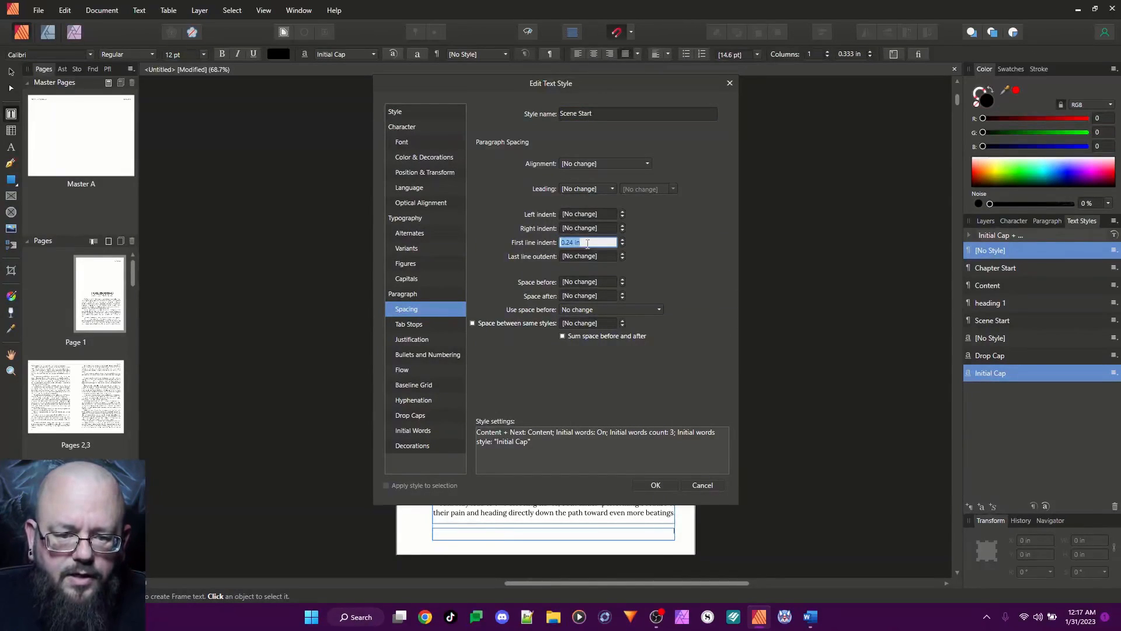
text(0)
key(Return)
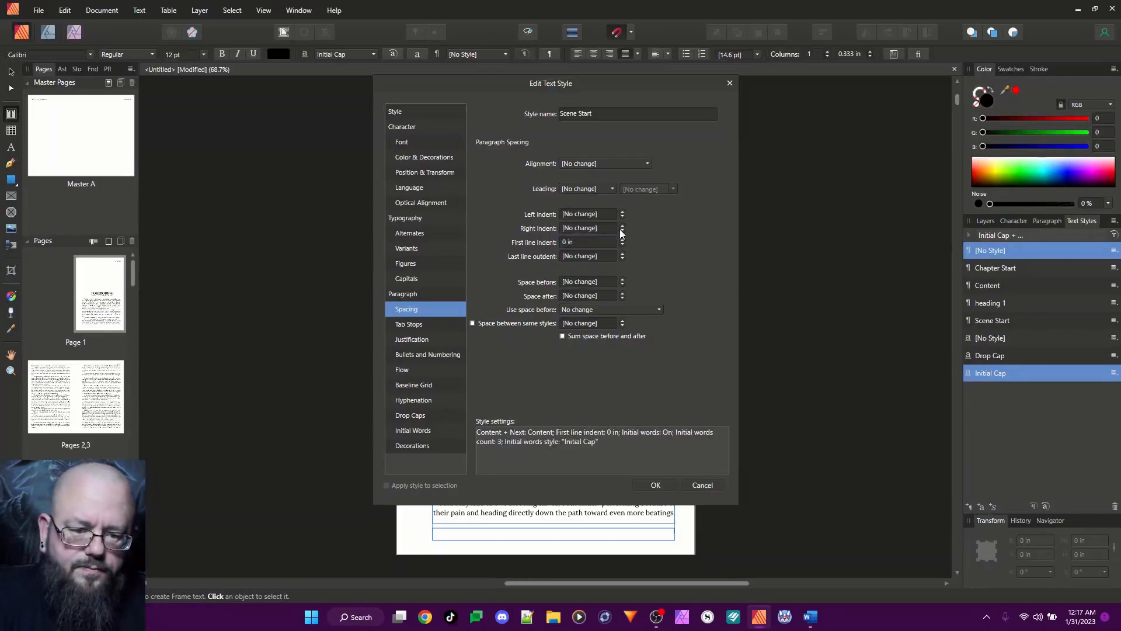
click(653, 486)
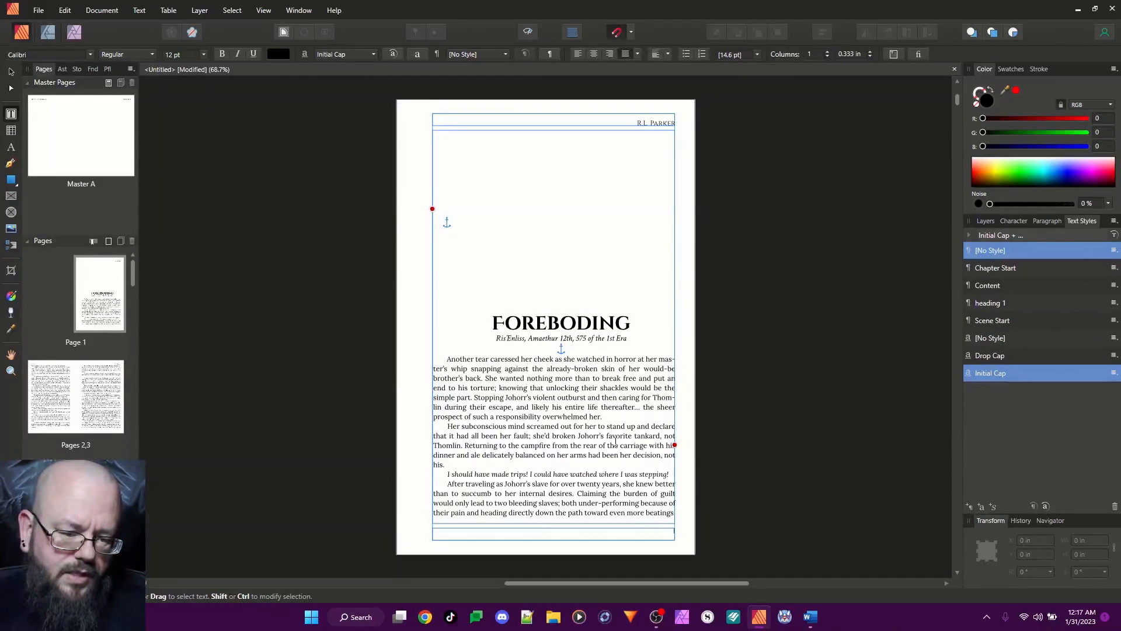
Create a new paragraph style based on Content and name it "Quote"
right_click(994, 286)
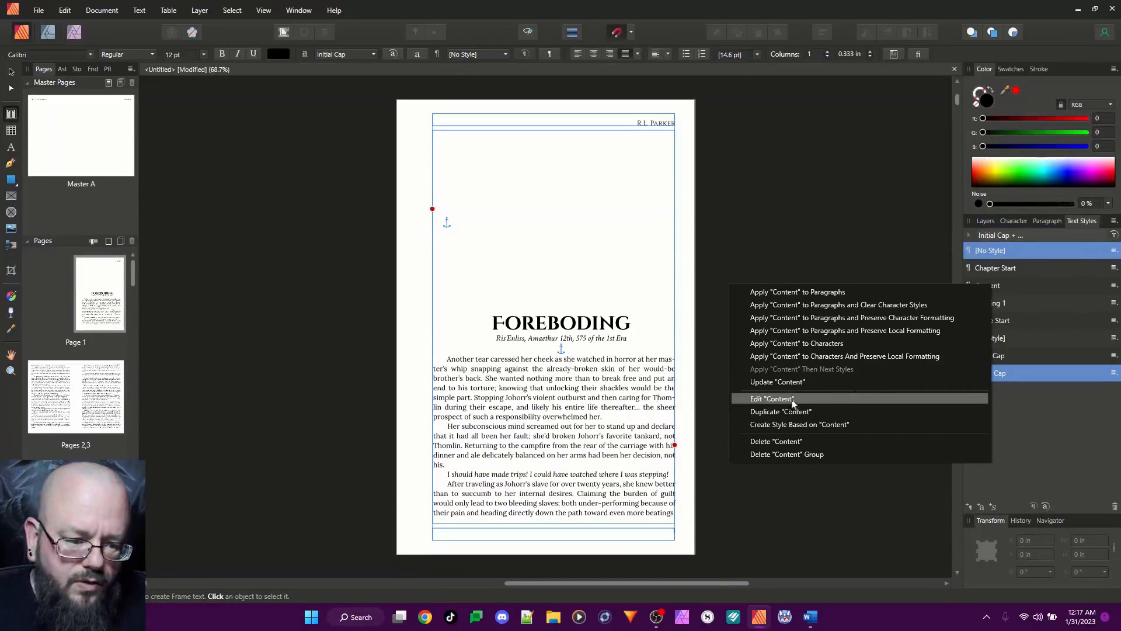
click(794, 424)
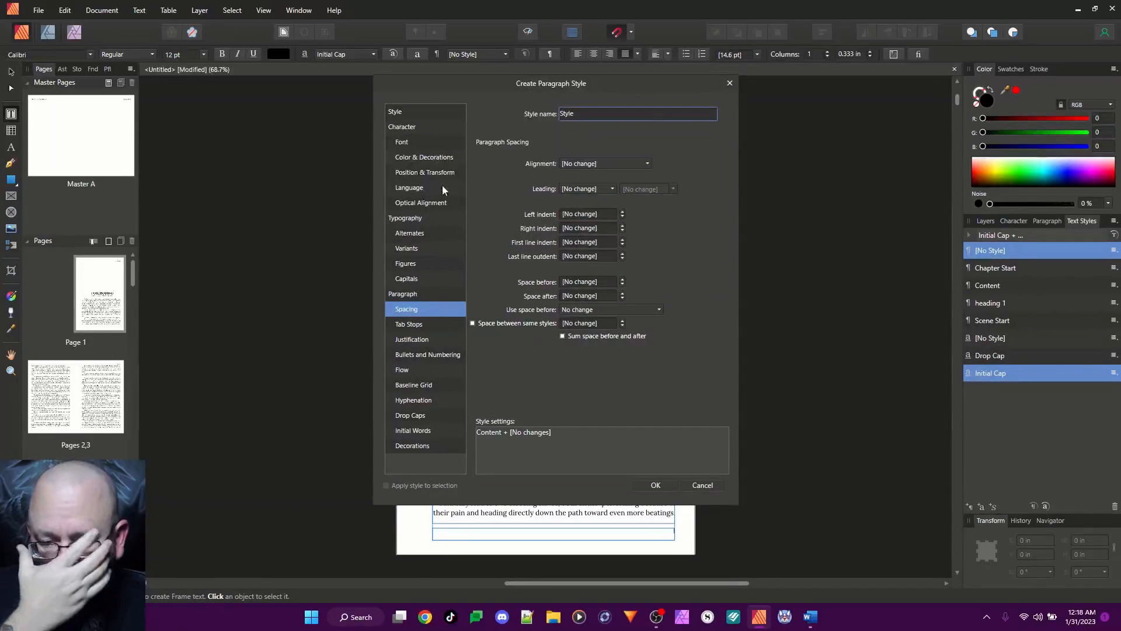
double_click(576, 113)
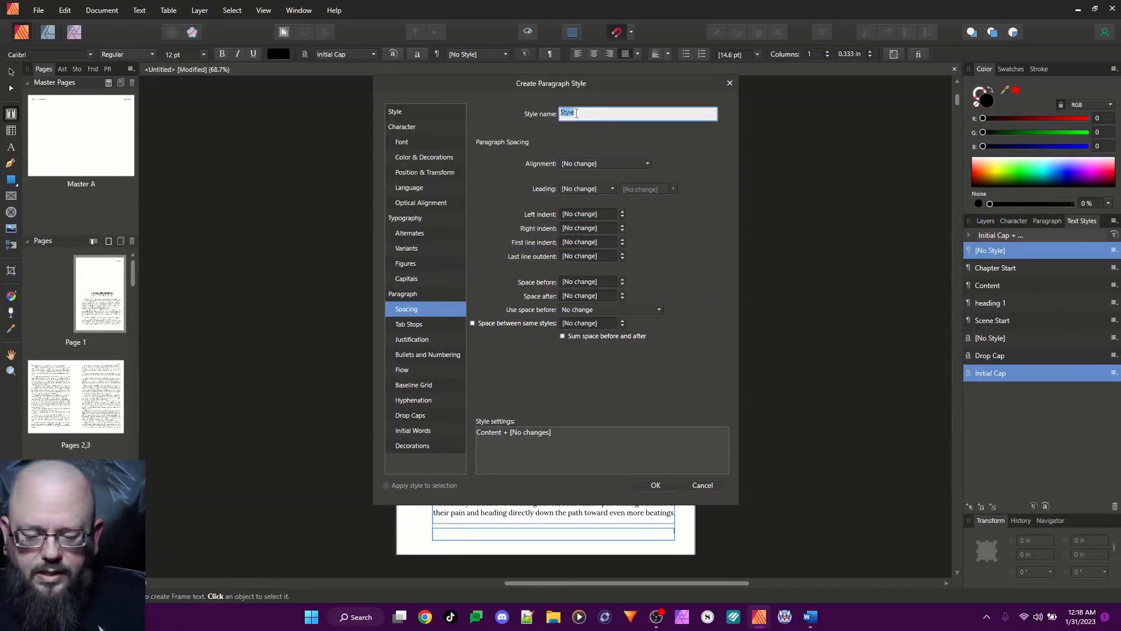
text(Quote)
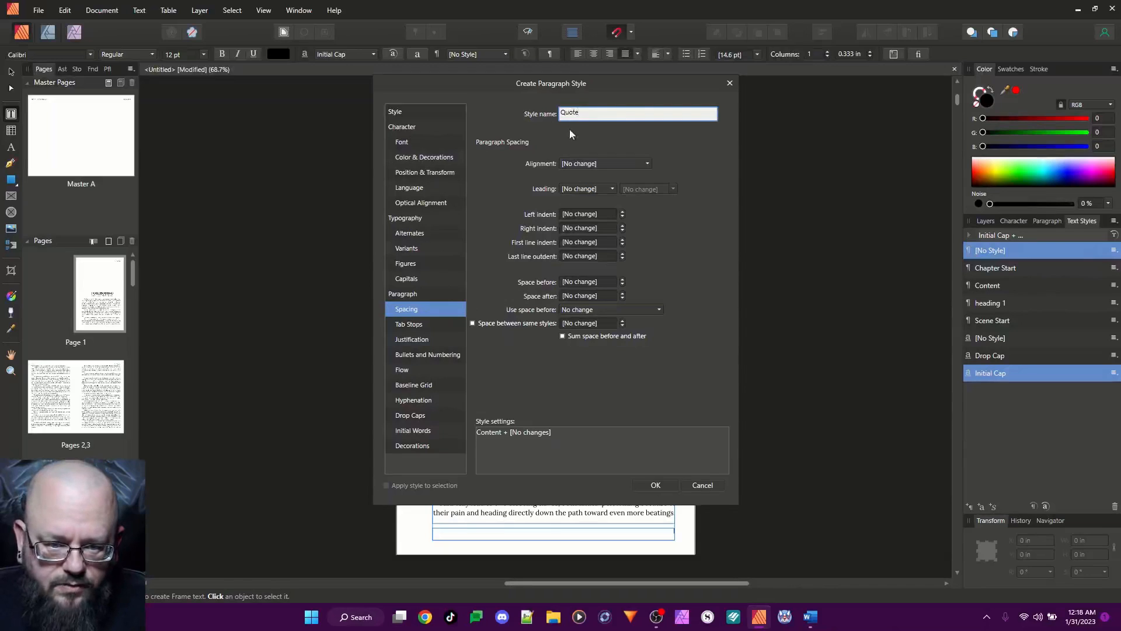
Set the new style's left and right indents to 0.45 in and its first line indent to 0.69 in
click(594, 215)
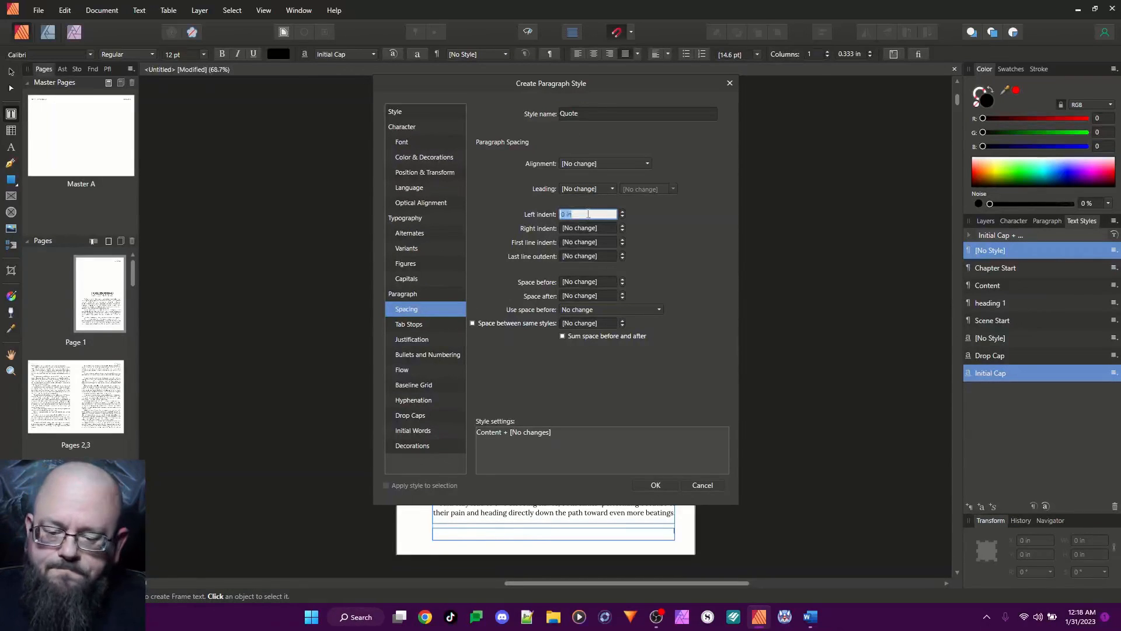
text(.45)
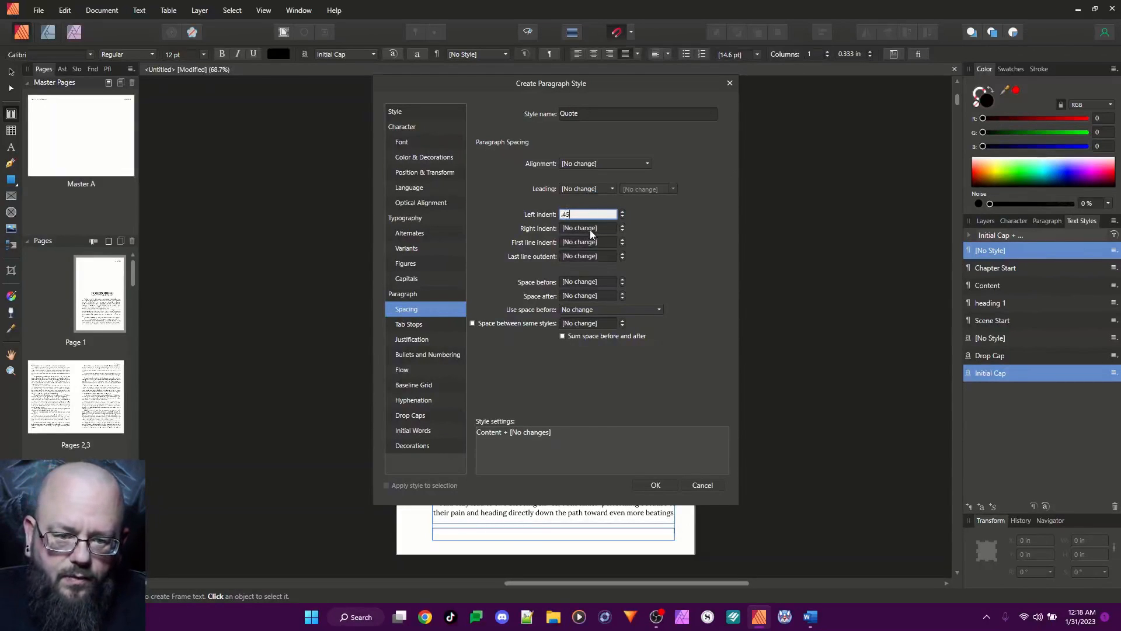
click(590, 228)
text(.45)
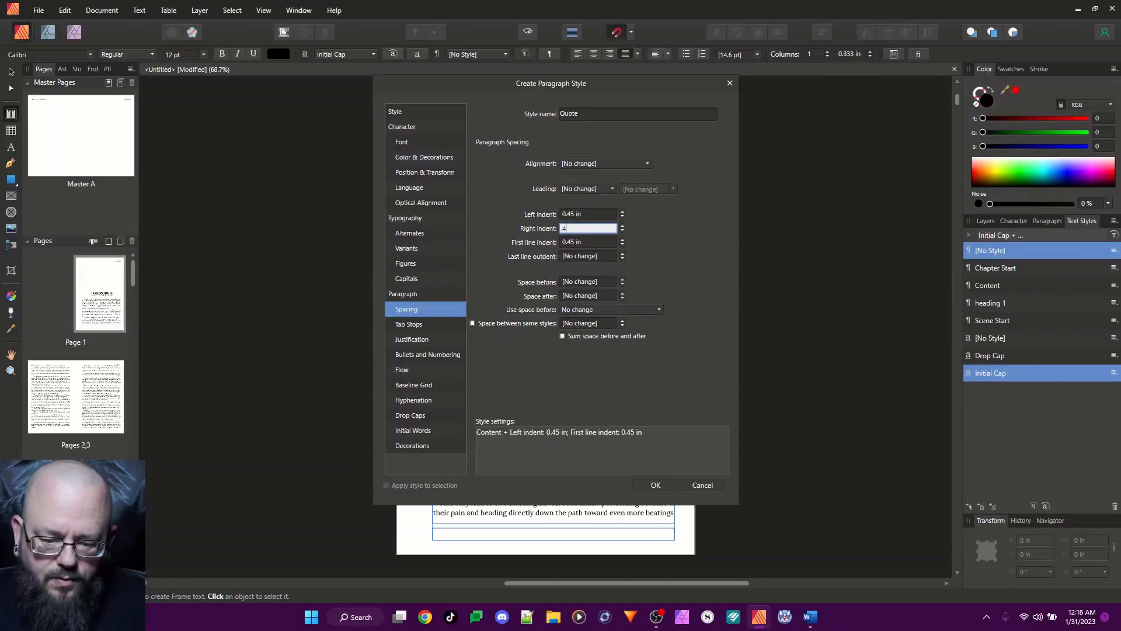
click(595, 241)
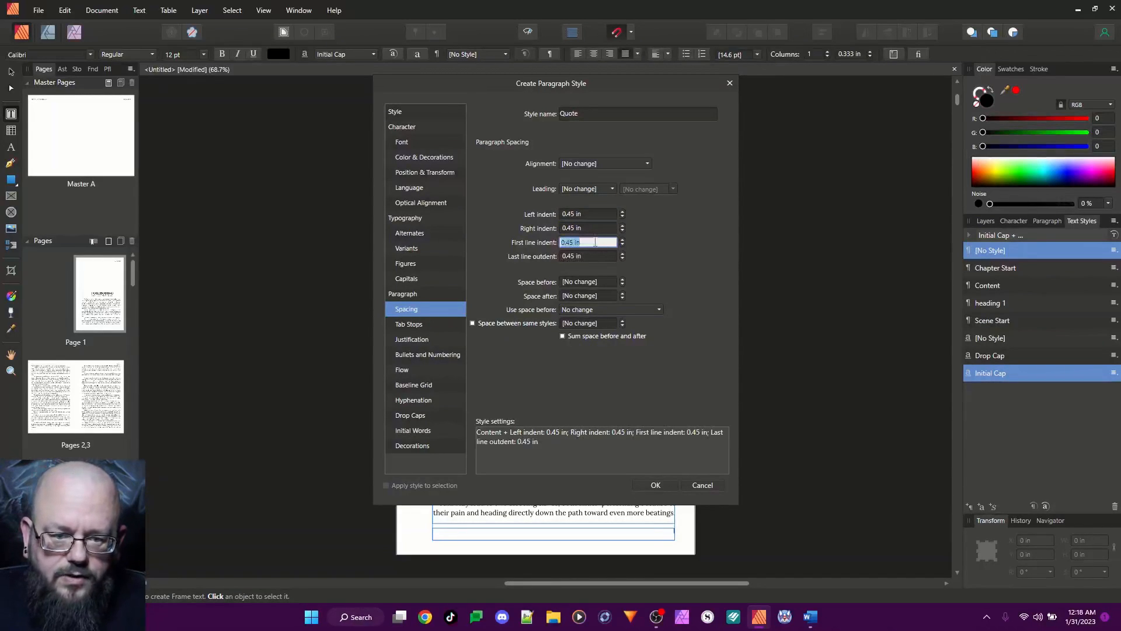
key(BackSpace)
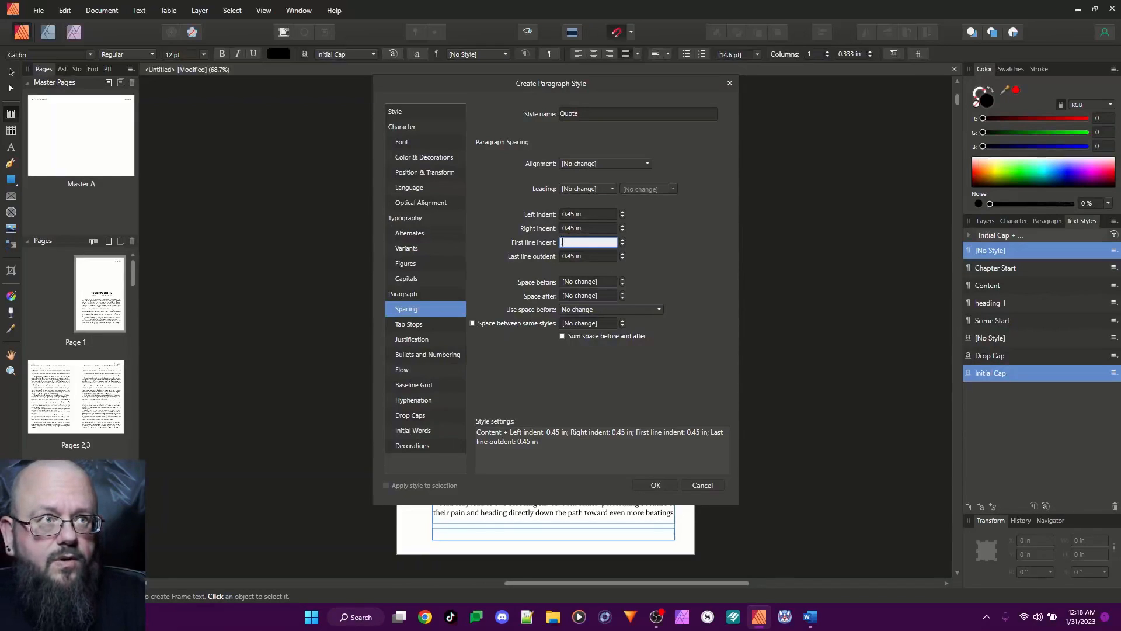
text(.69)
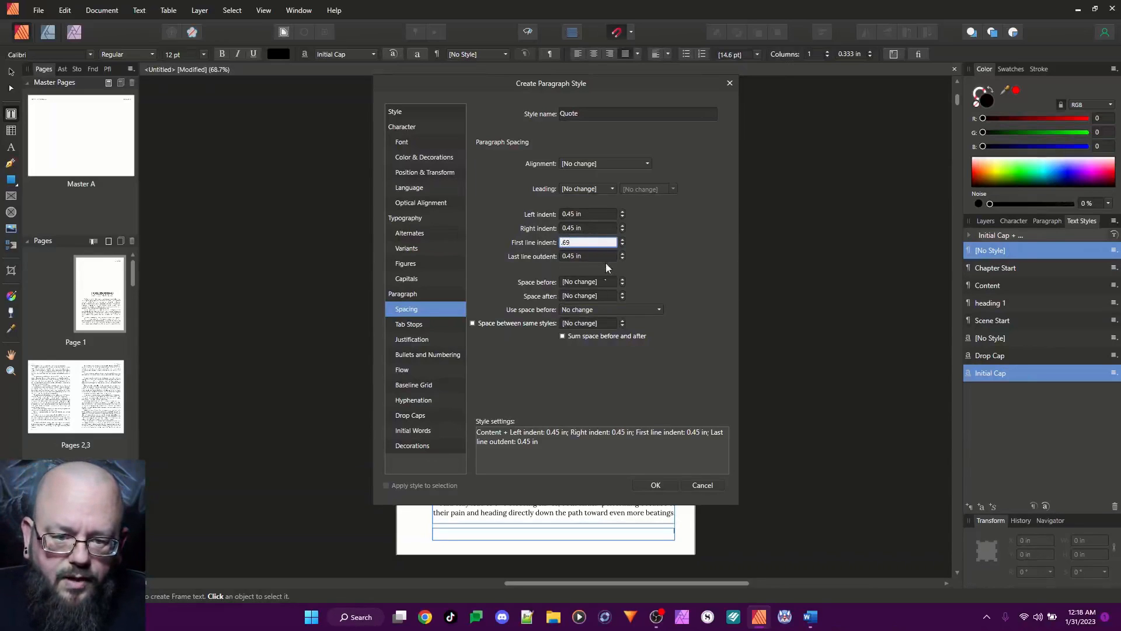
key(Return)
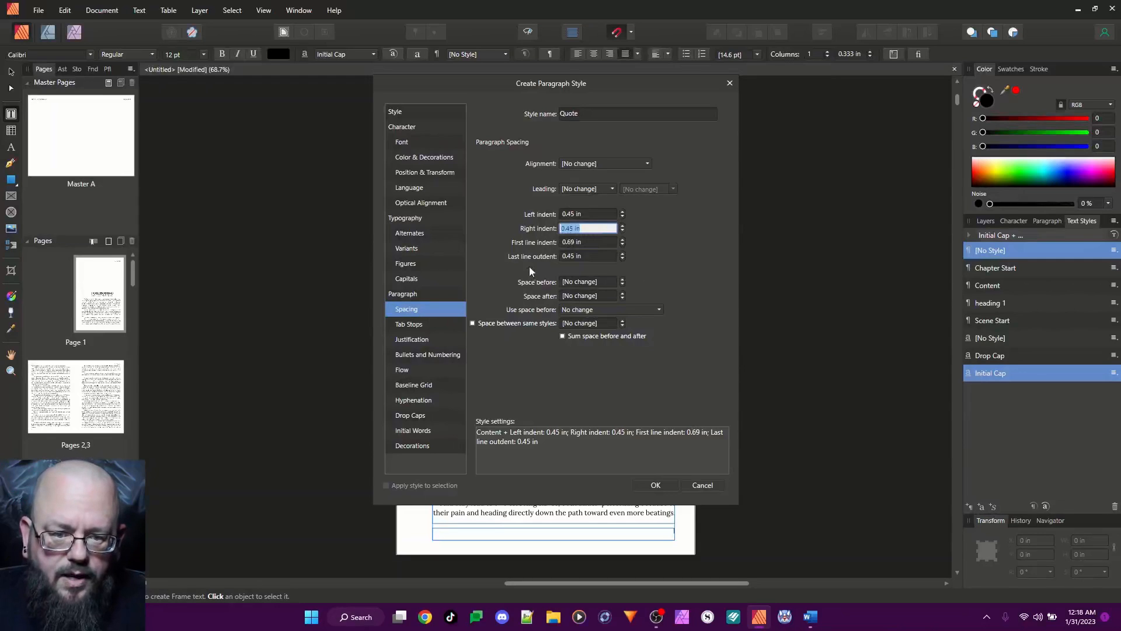
Rename the new style "Block Quote", keep its next style as [Same Style] and save it
click(565, 116)
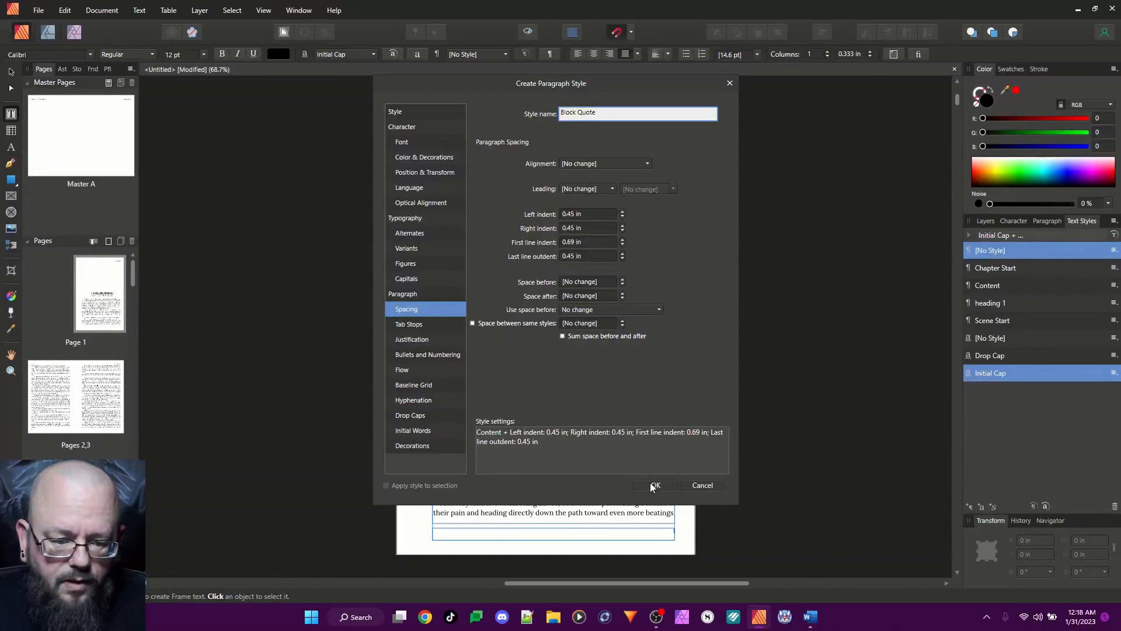
click(398, 113)
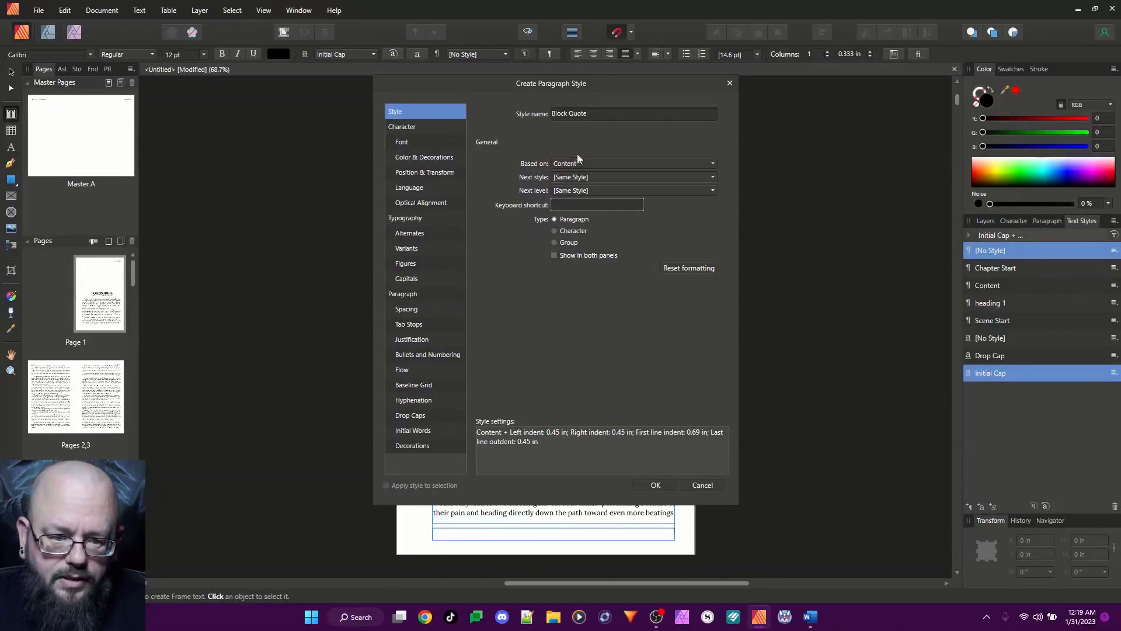
click(583, 176)
click(583, 177)
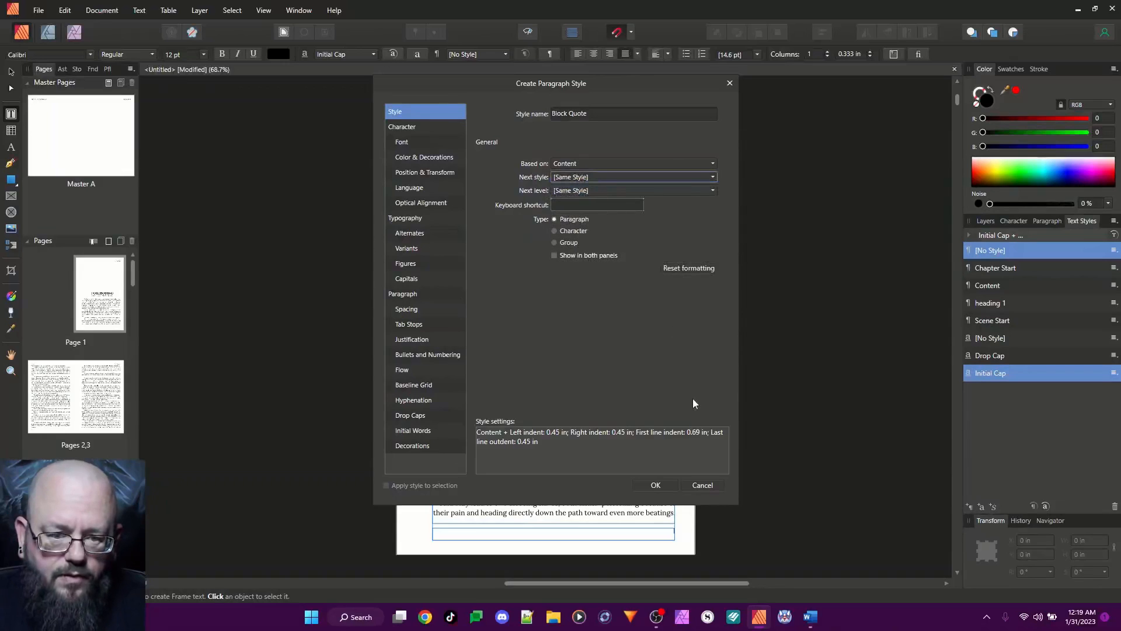
click(655, 485)
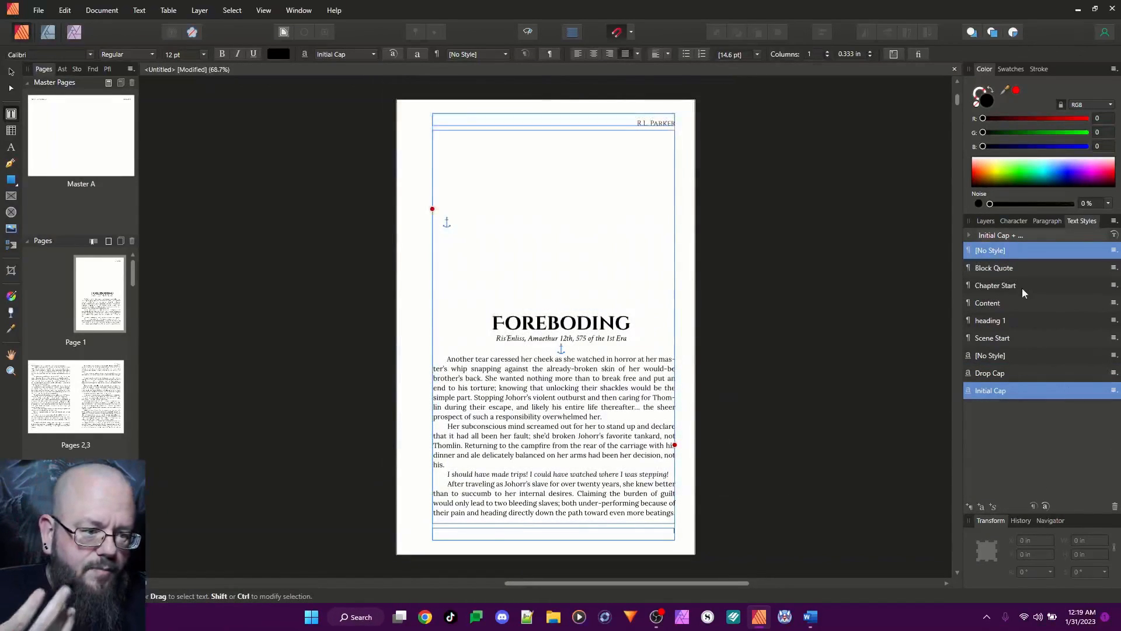
Create an italic paragraph style named "Flashback" based on Block Quote
right_click(996, 268)
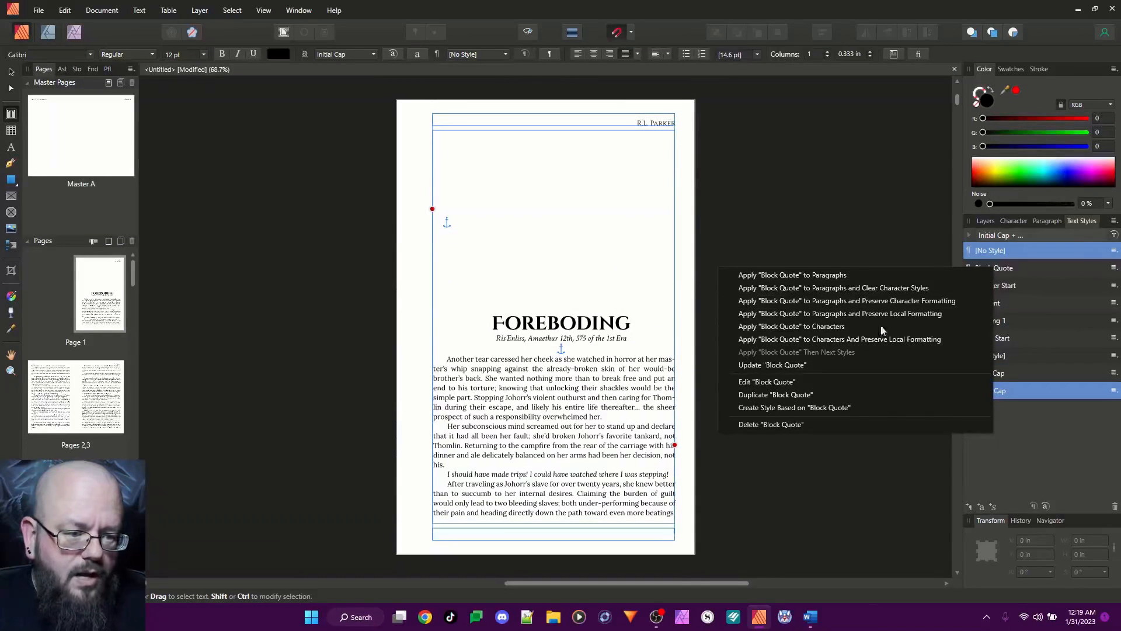
click(803, 408)
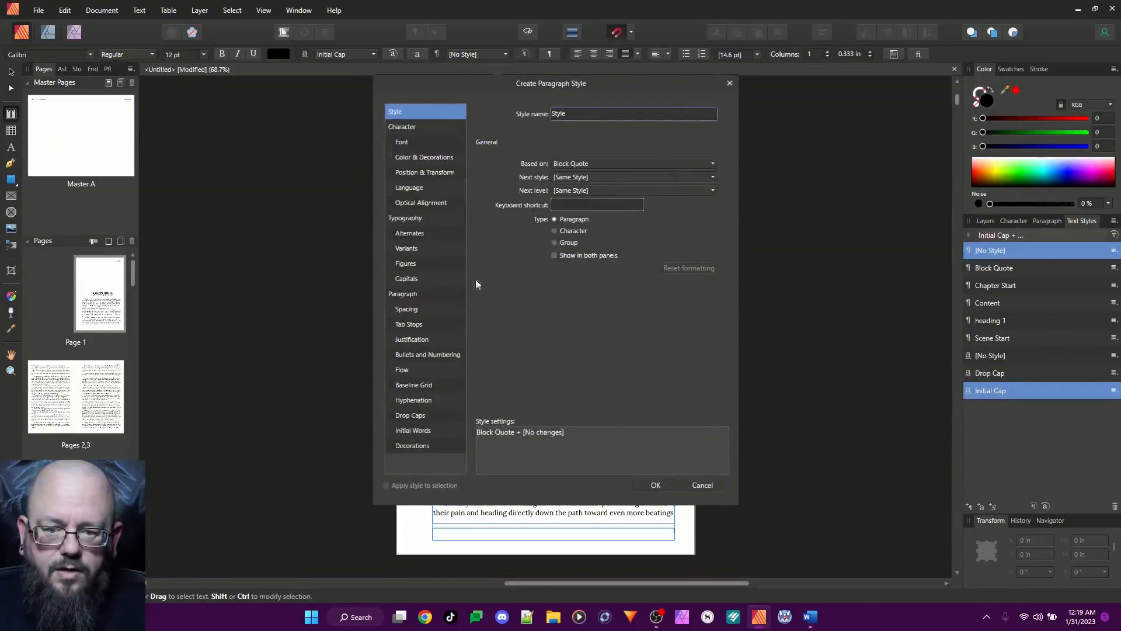
click(403, 144)
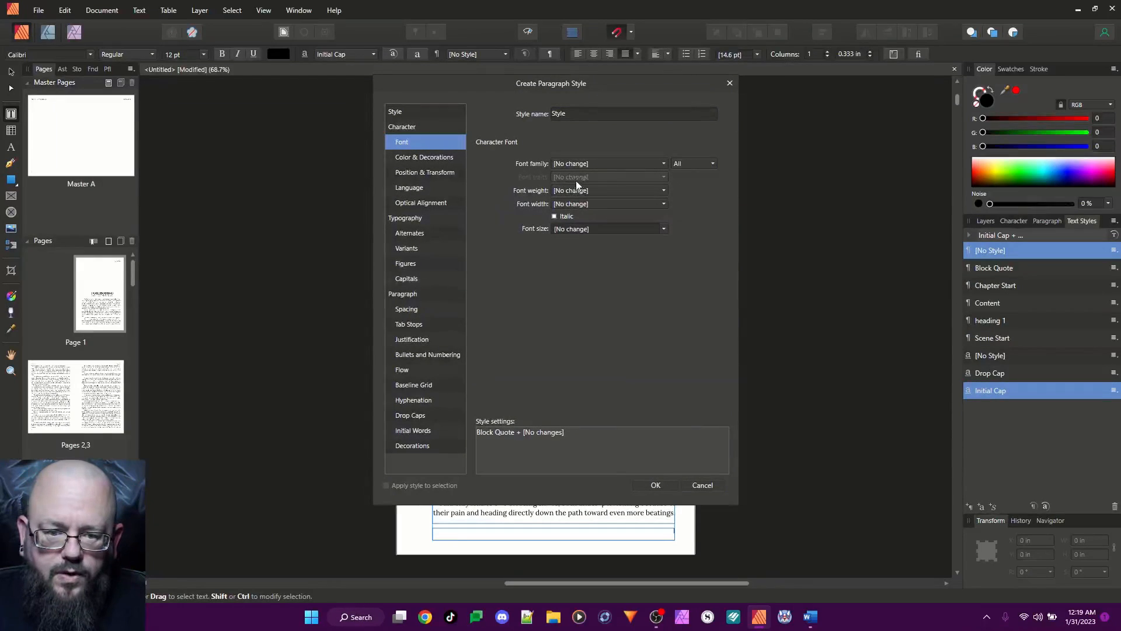
click(555, 216)
click(555, 217)
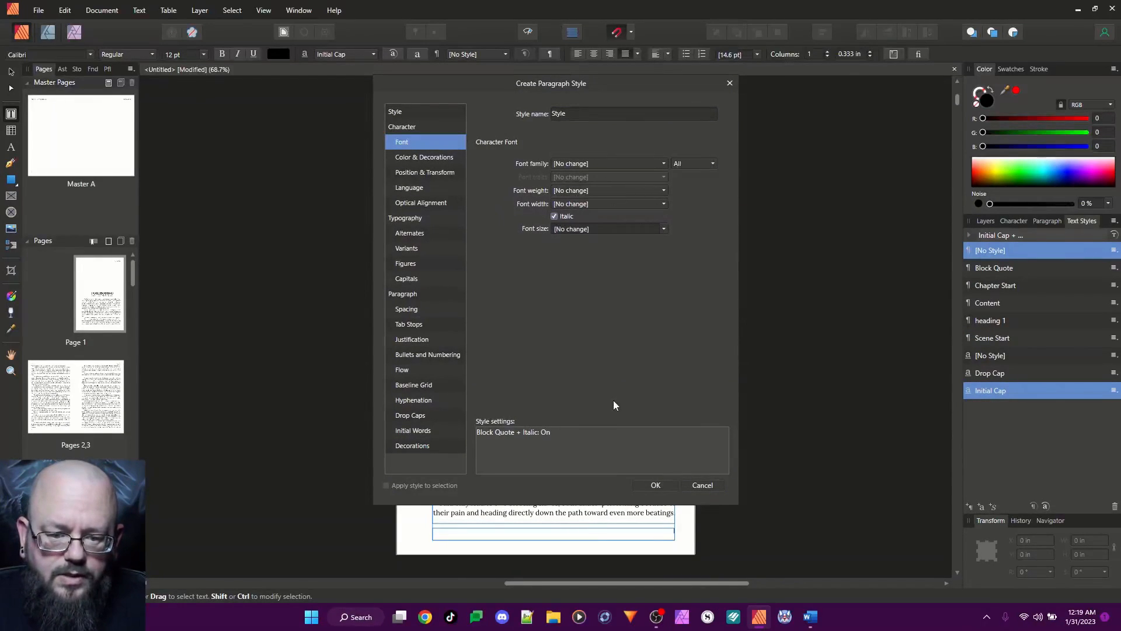
click(571, 114)
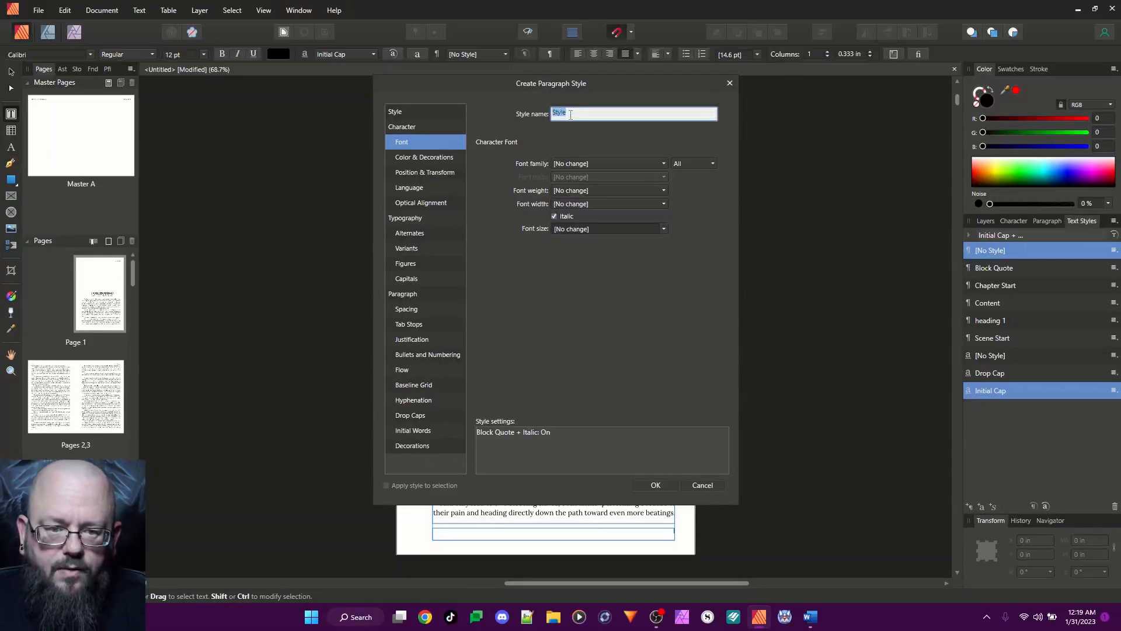
text(Flashback)
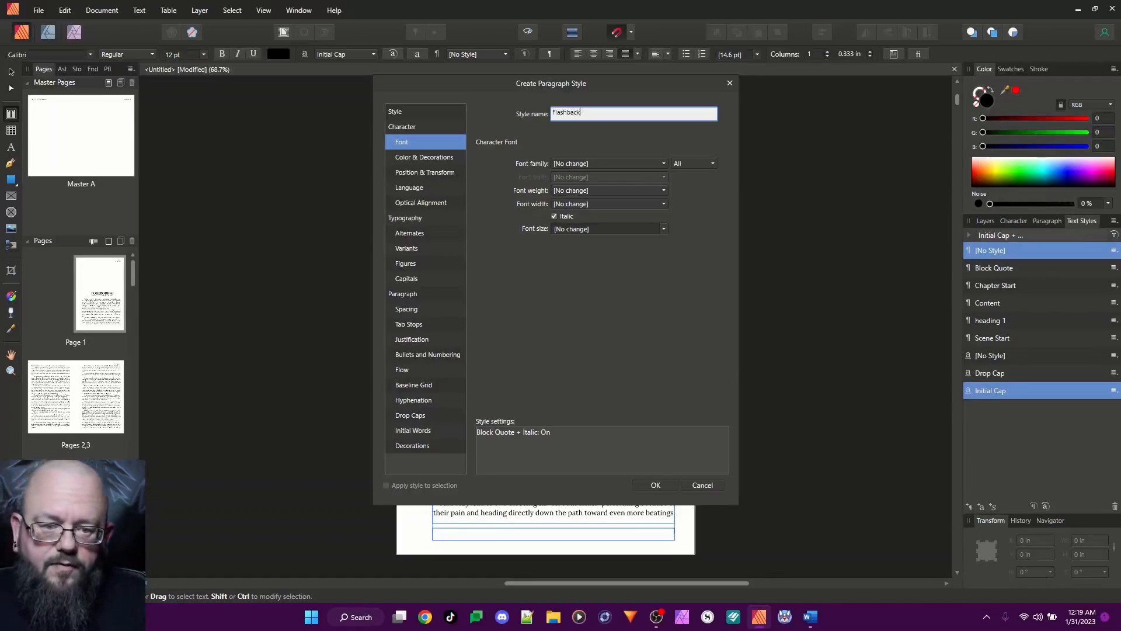
click(655, 485)
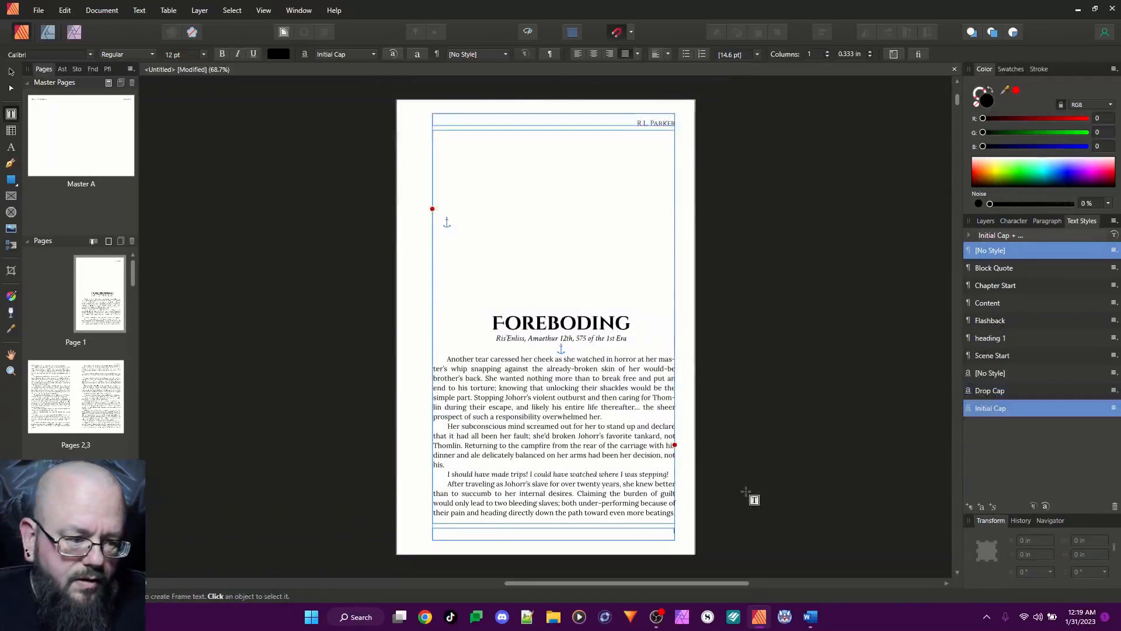
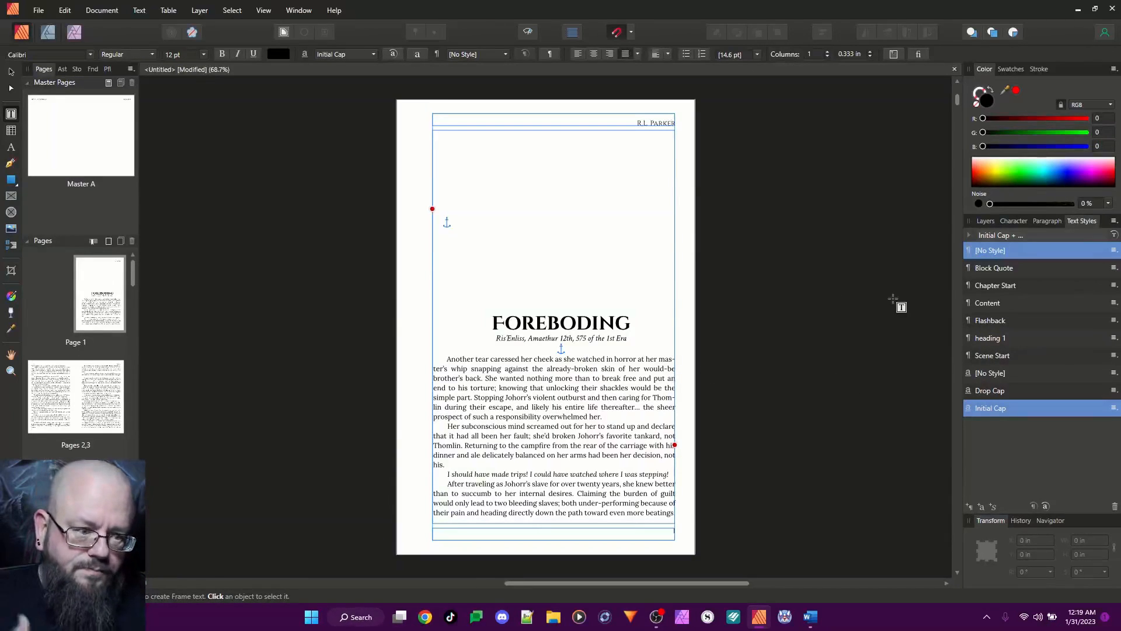
Open the heading 1 style applied to the FOREBODING title for editing and rename it "Chapter Title"
click(997, 342)
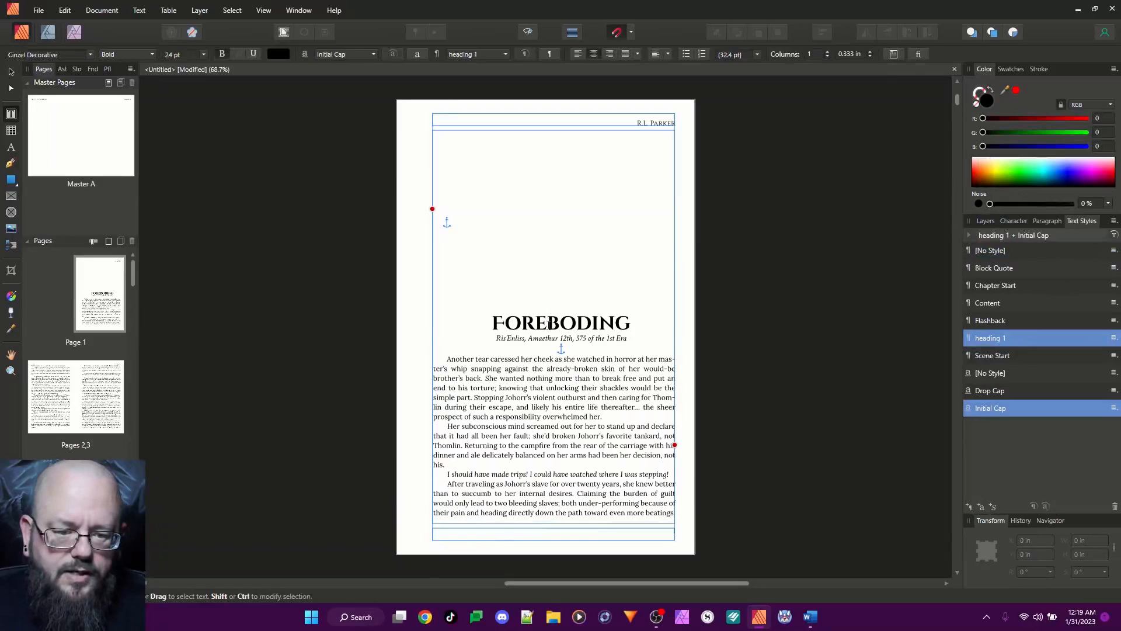
double_click(560, 323)
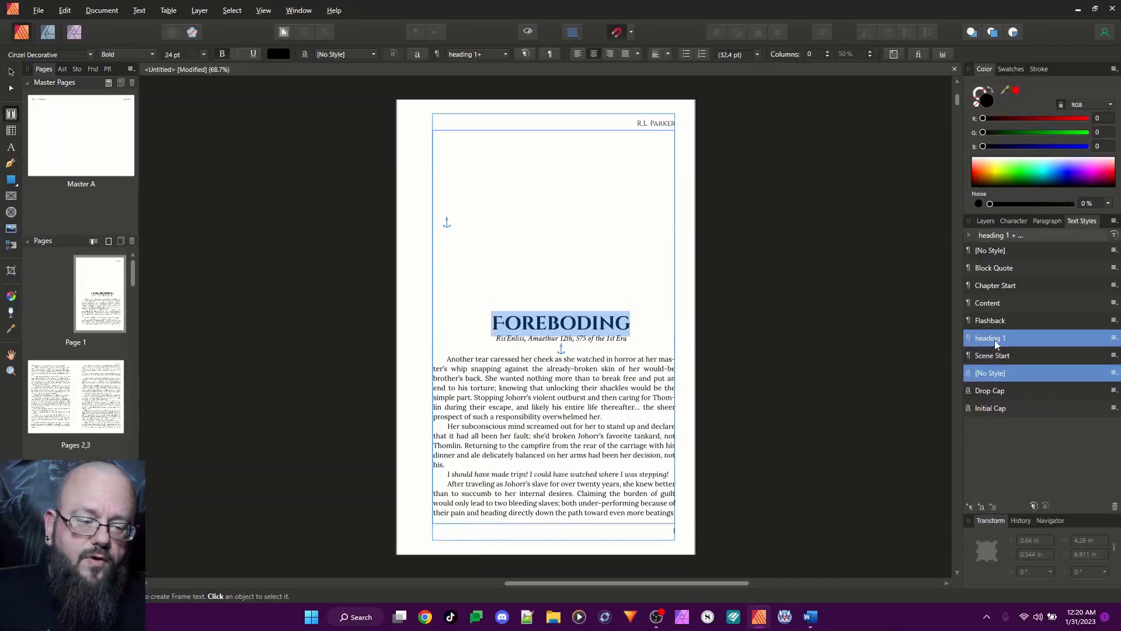
right_click(997, 342)
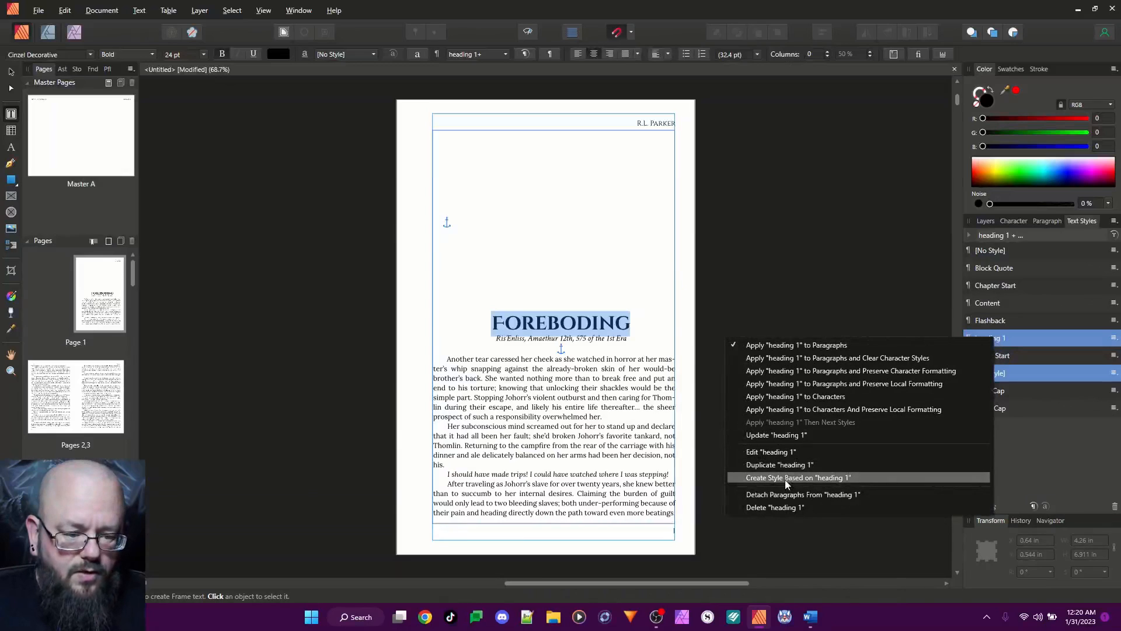
click(772, 452)
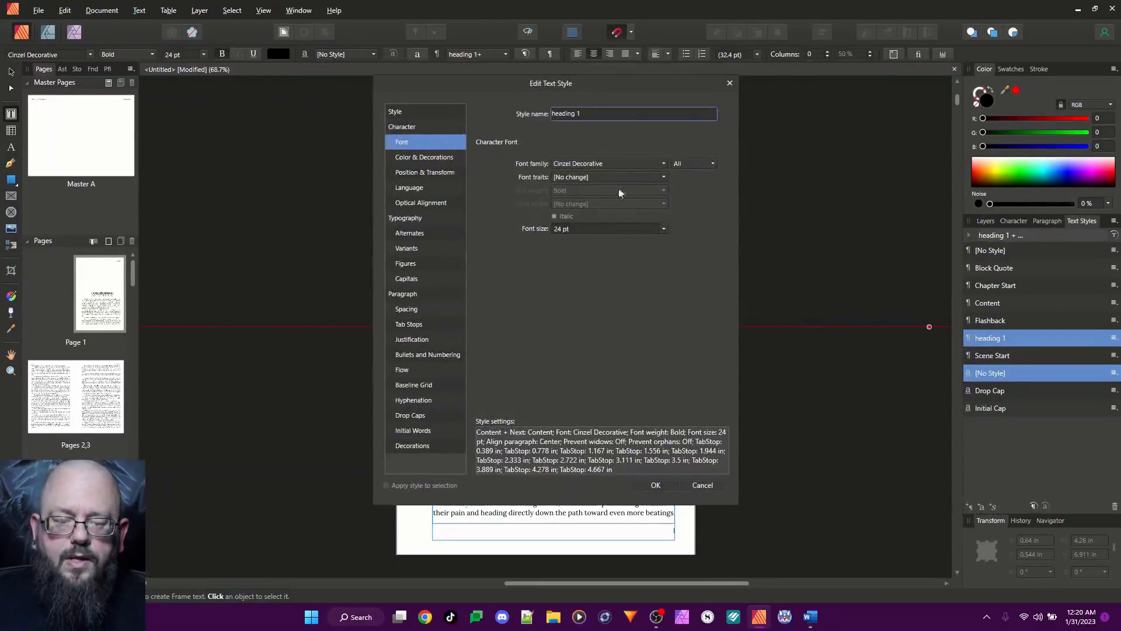
click(594, 114)
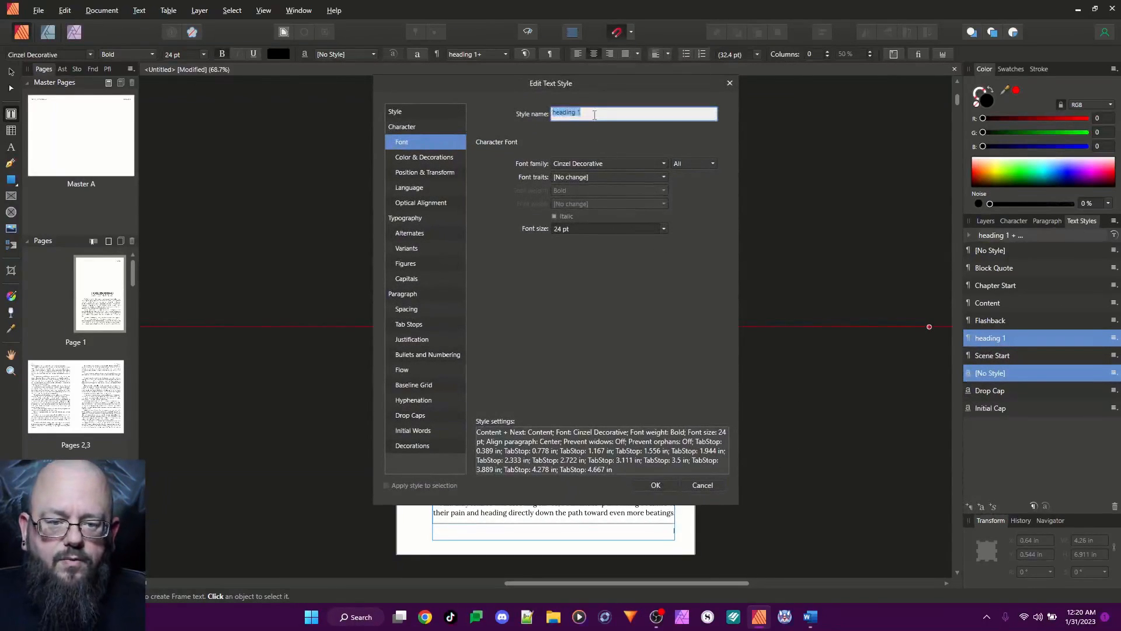
text(Chapt)
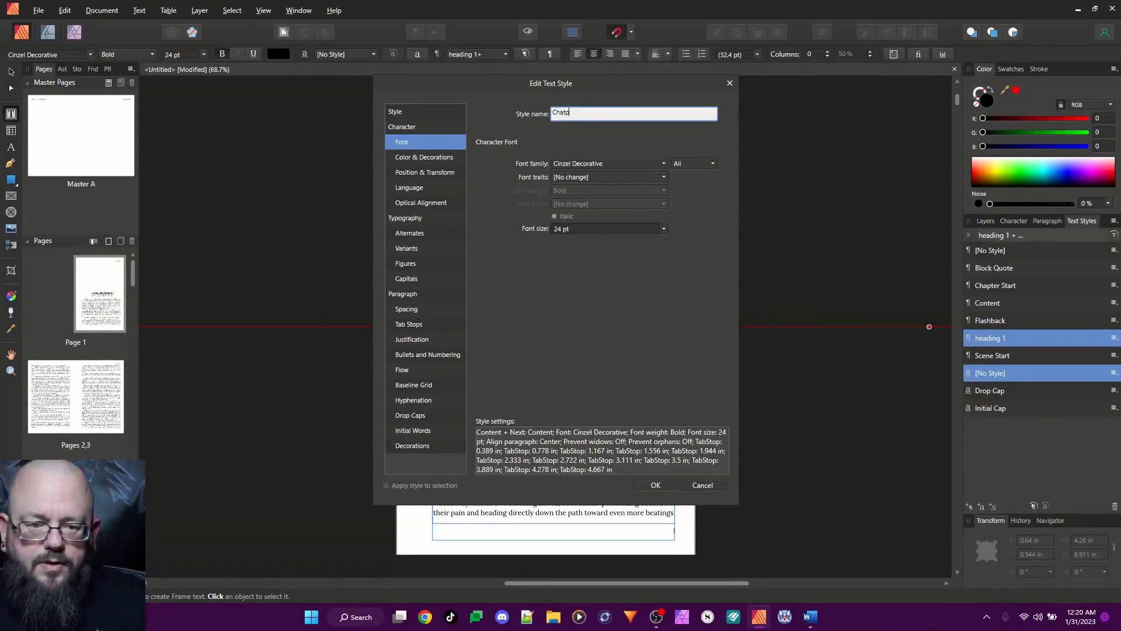
text(er Title)
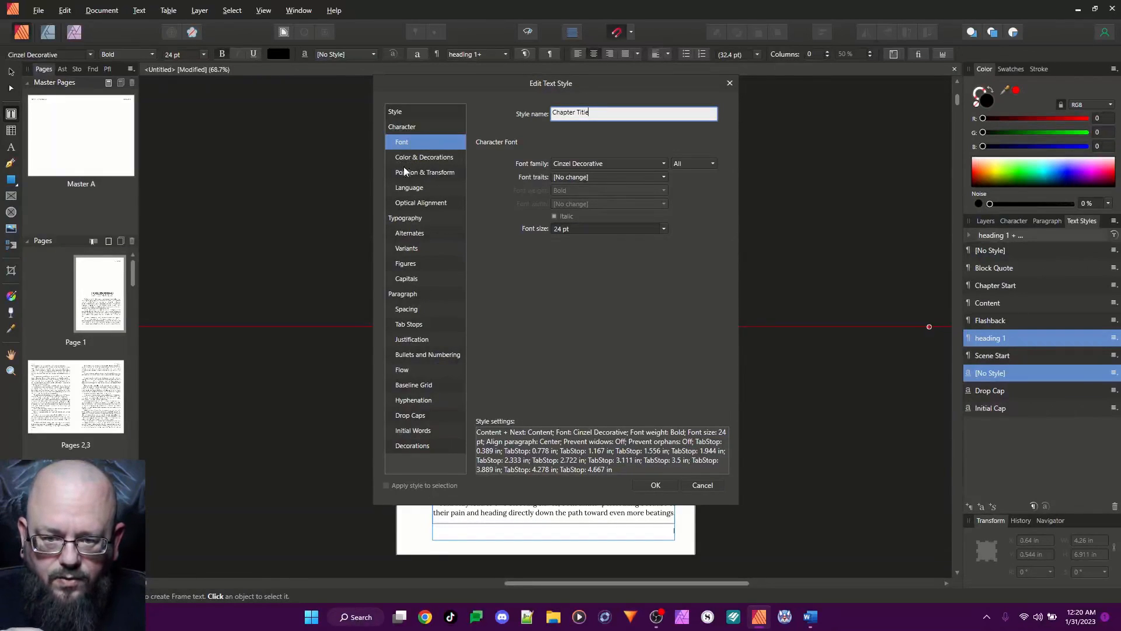
Set the Chapter Title style's first line indent to 0 in
click(419, 310)
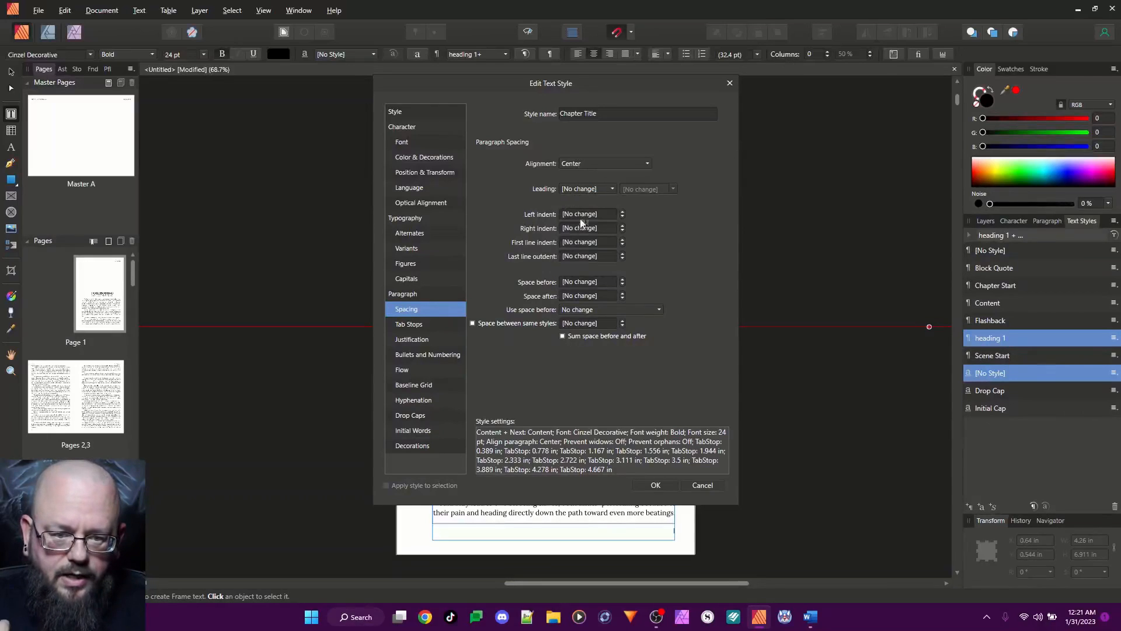
click(578, 242)
text(0)
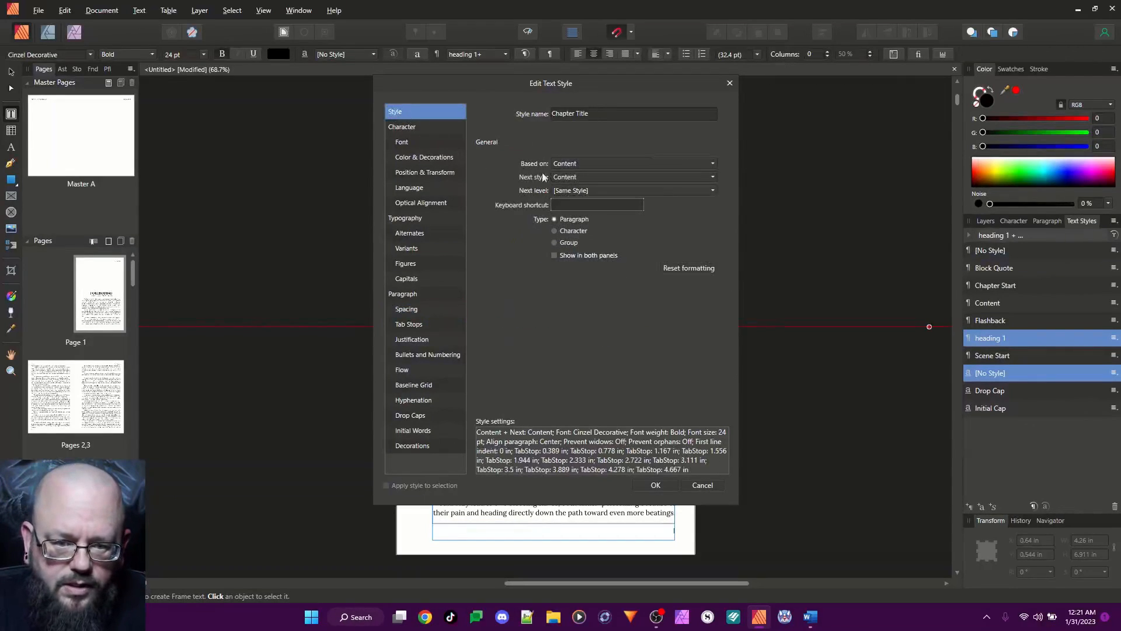
Base the Chapter Title style on [No Style] and set its next style to [No Style]
click(581, 164)
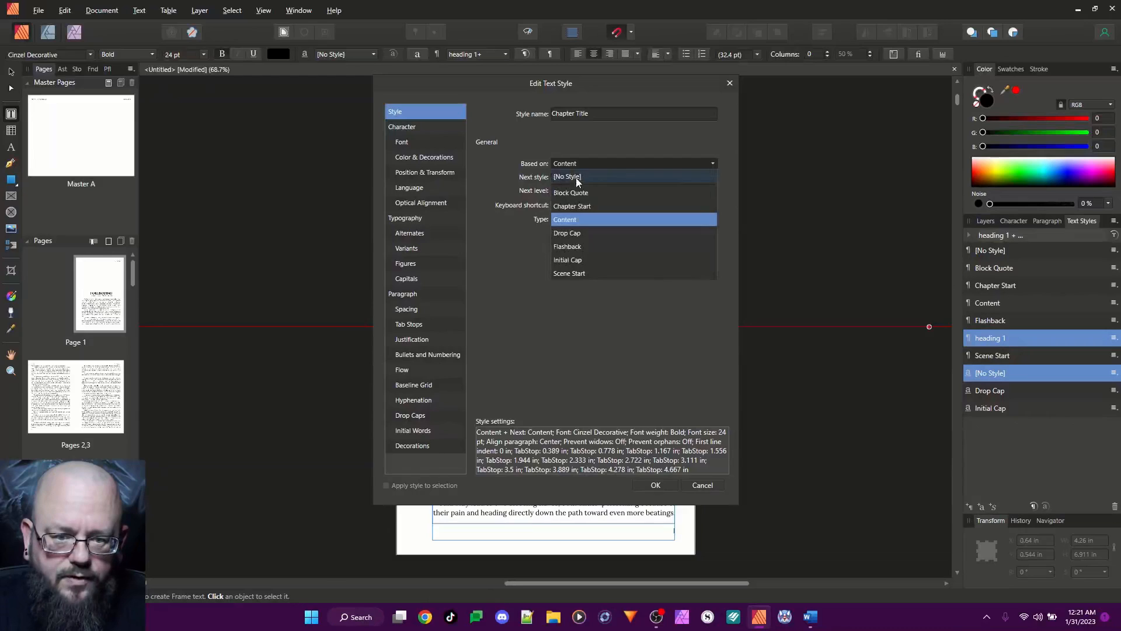
click(575, 178)
click(576, 177)
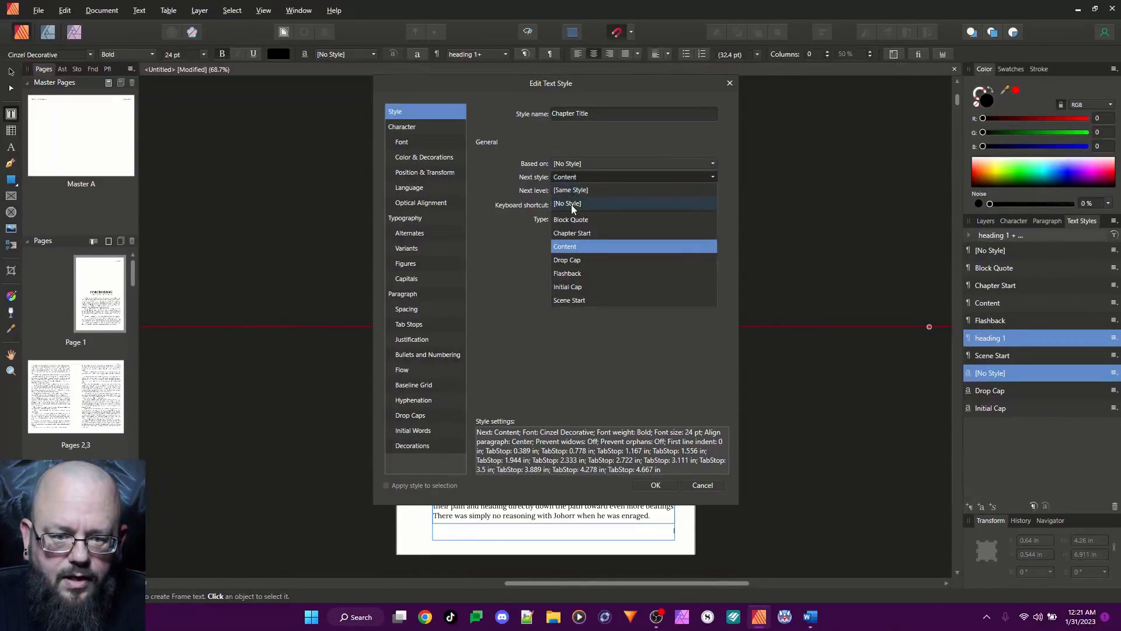
click(571, 204)
click(590, 177)
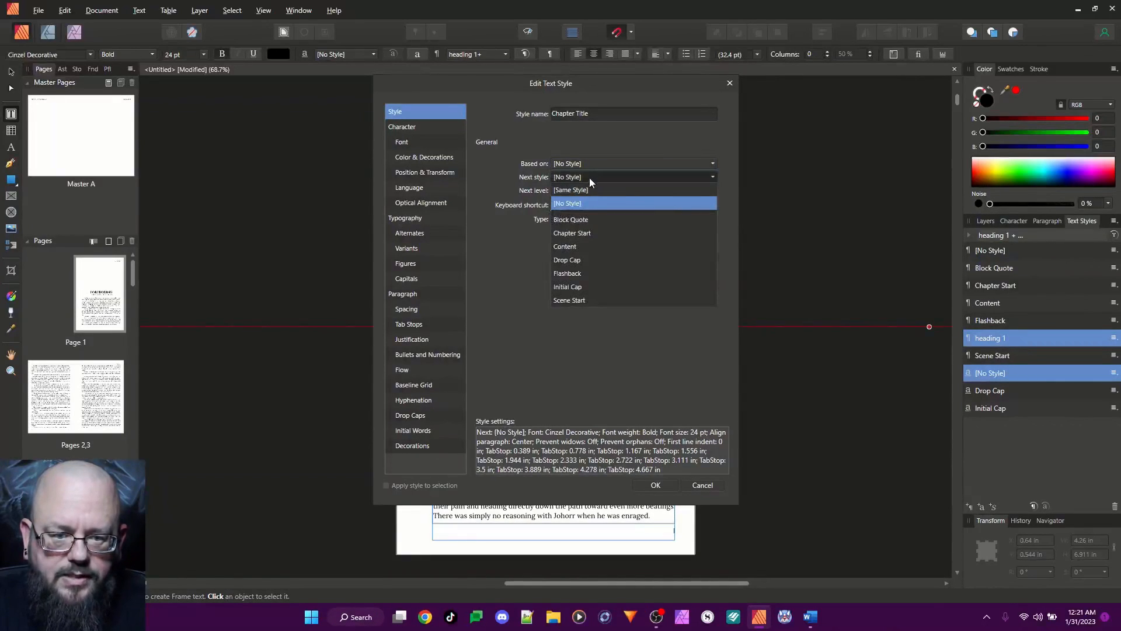
click(590, 178)
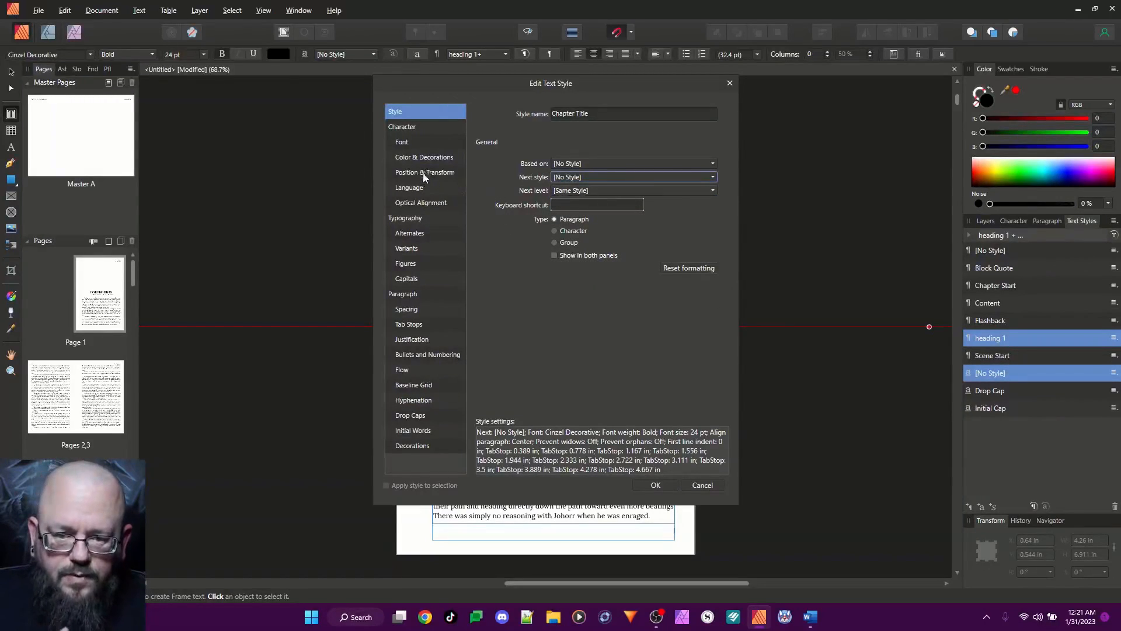
Clear the first line indent override from the Chapter Title style
click(408, 142)
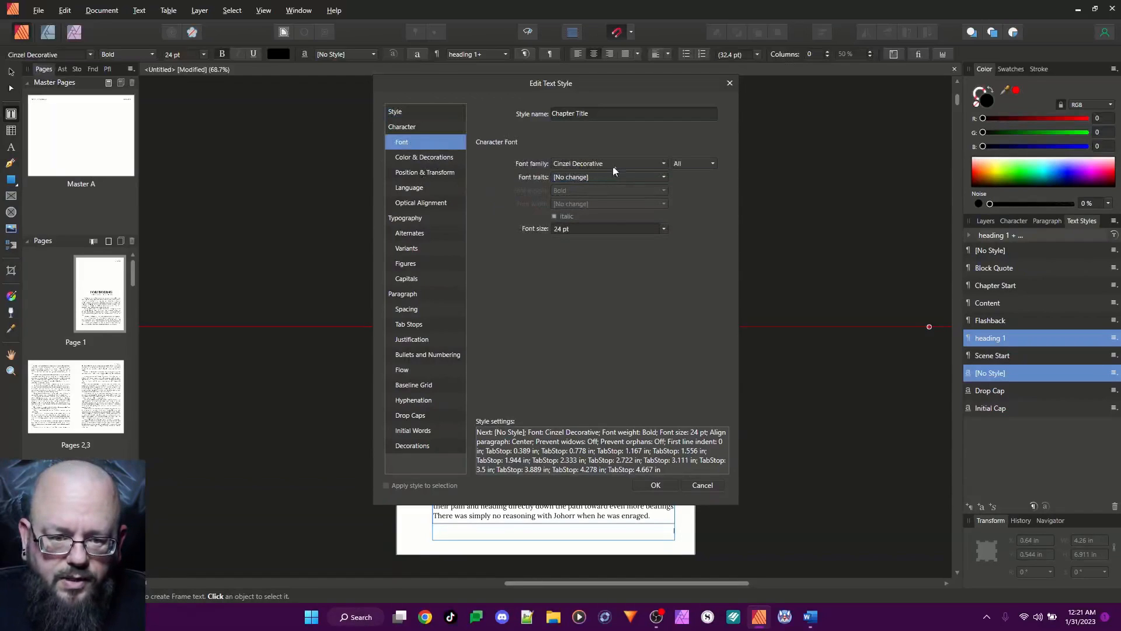
click(405, 283)
click(407, 309)
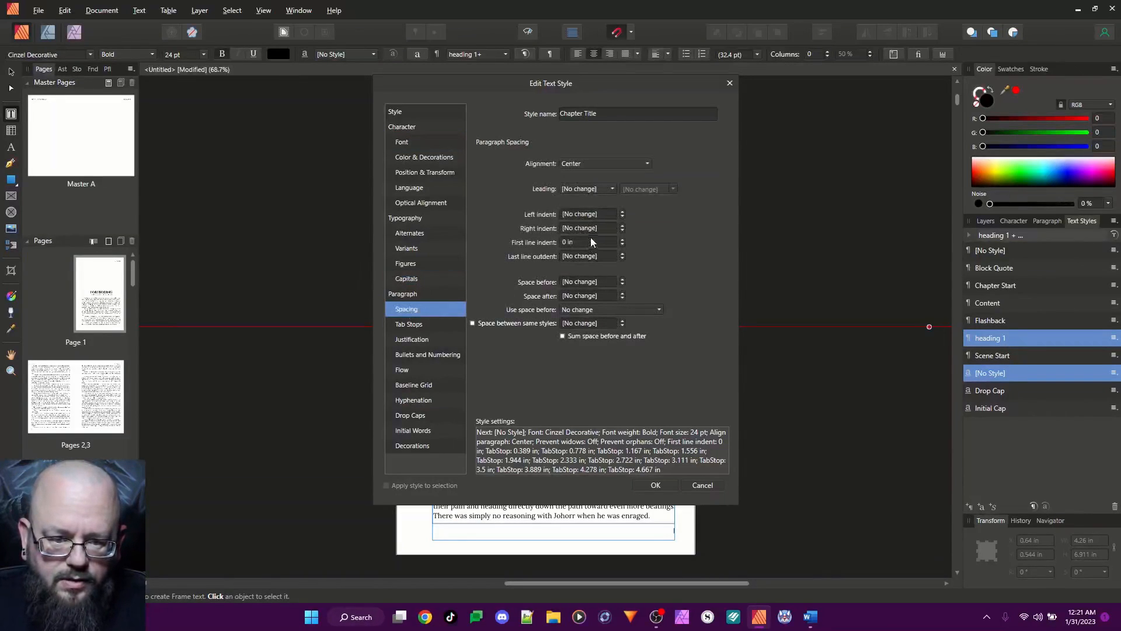
key(BackSpace)
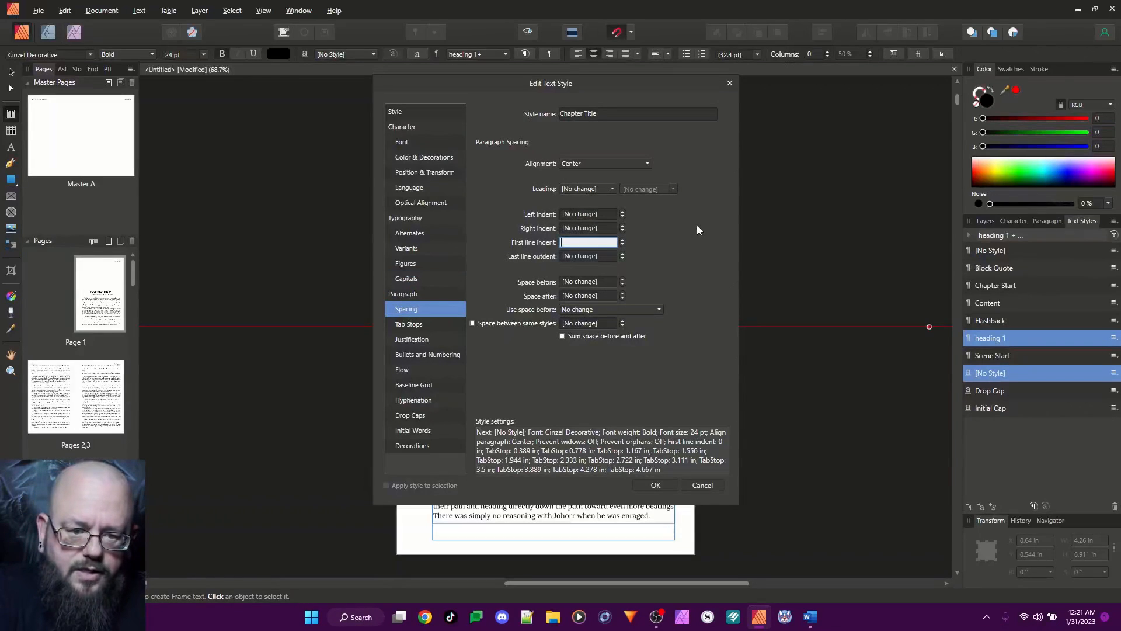
click(614, 216)
click(601, 241)
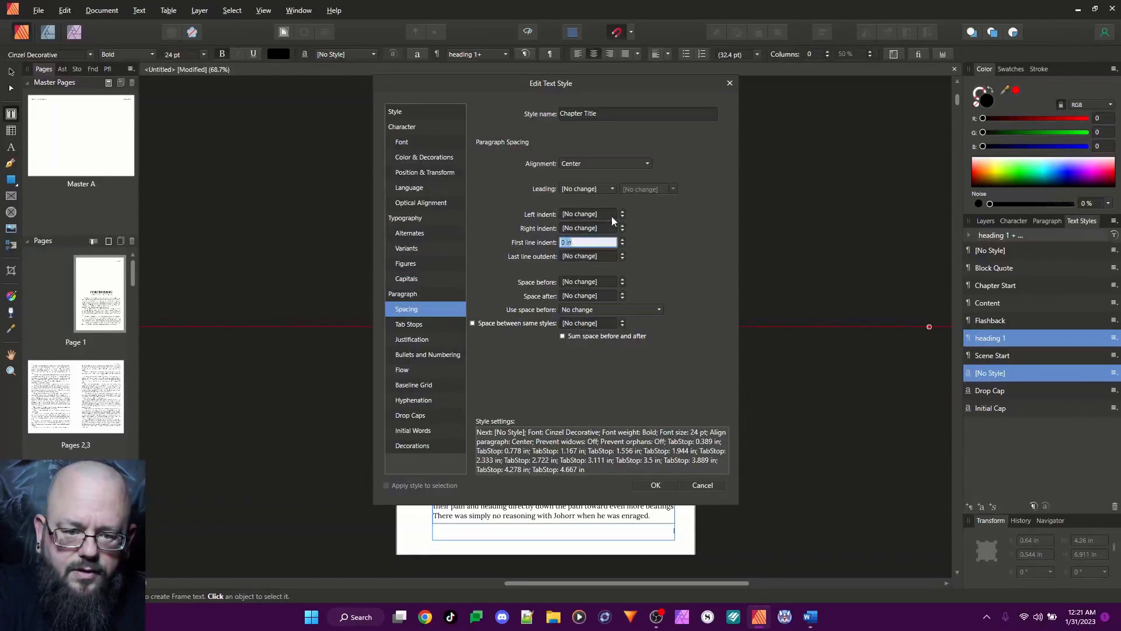
click(654, 215)
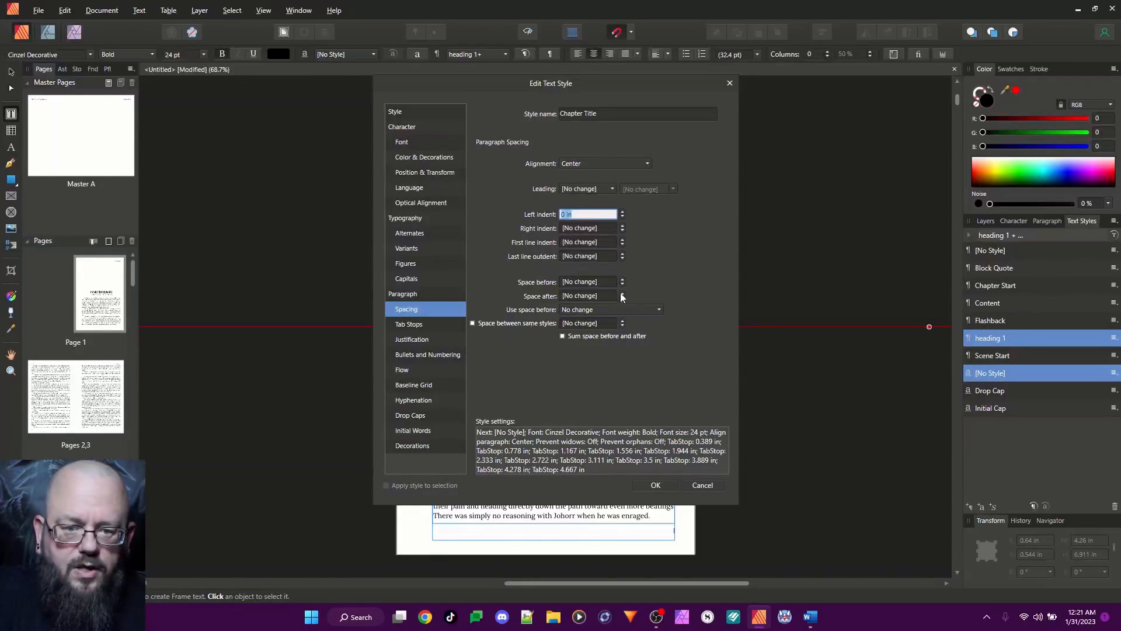
drag(525, 80, 201, 68)
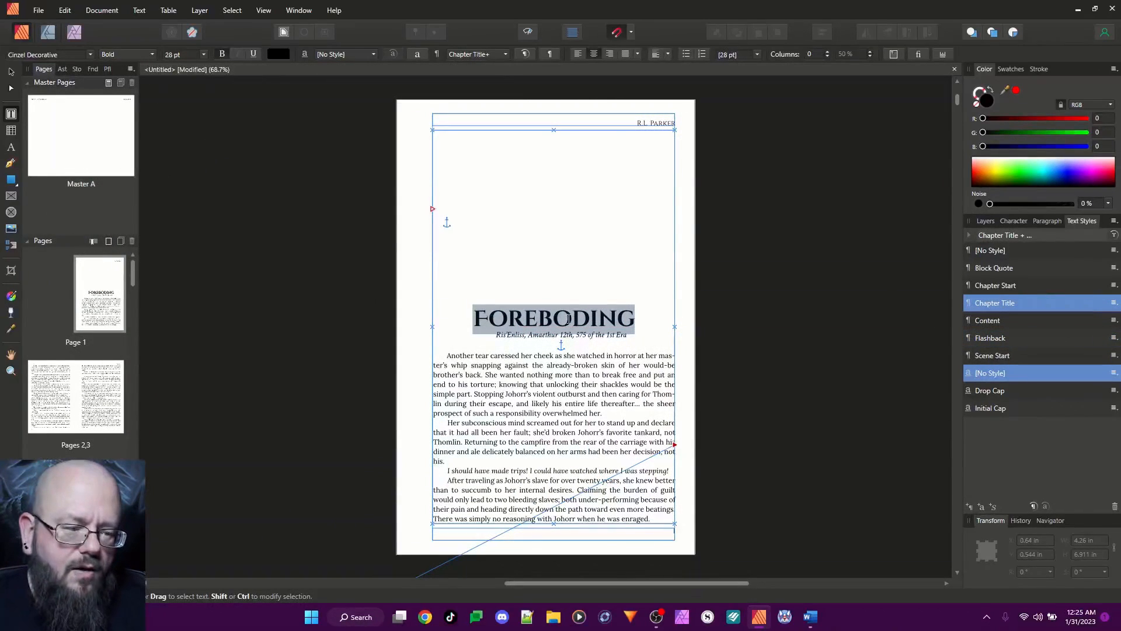
Create a new paragraph style based on Chapter Title and name it "Chapter Number"
right_click(1005, 306)
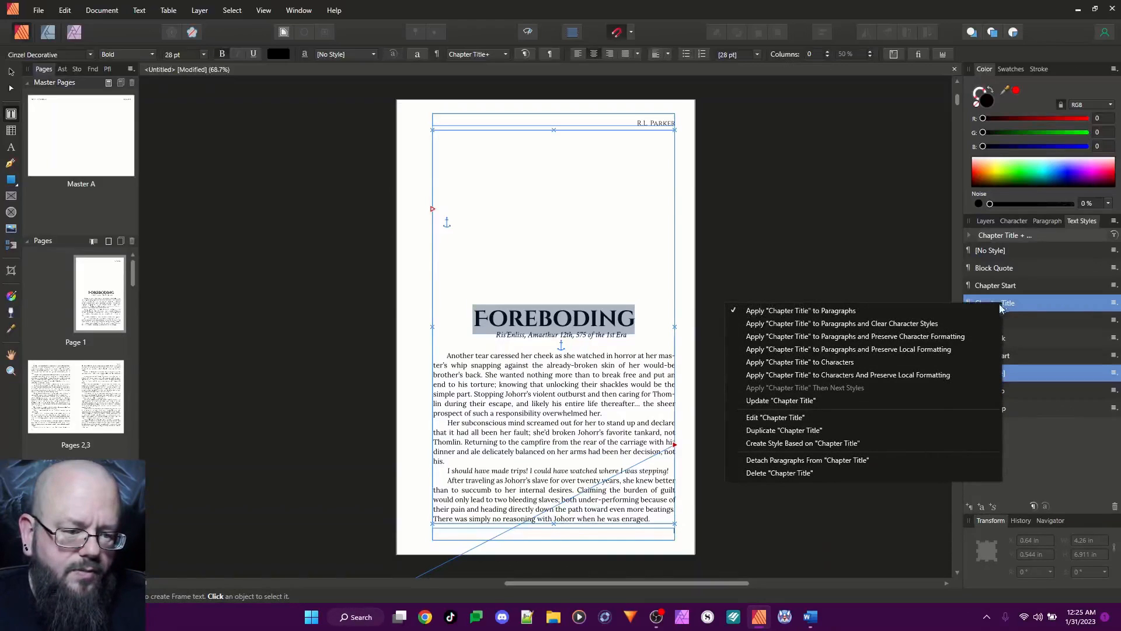
click(830, 444)
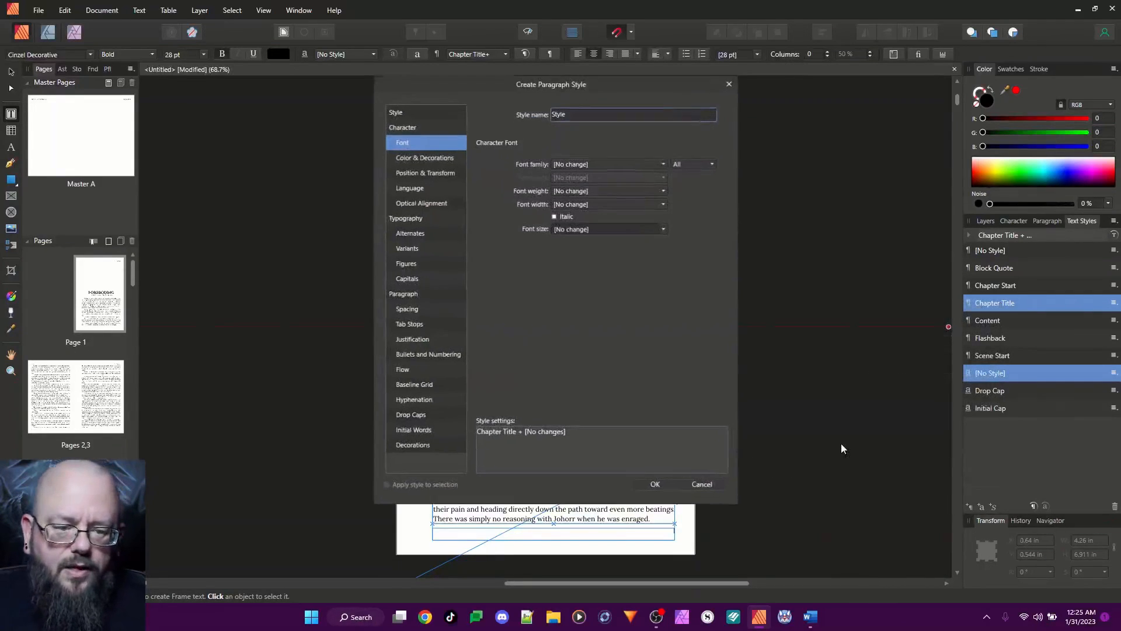
double_click(572, 115)
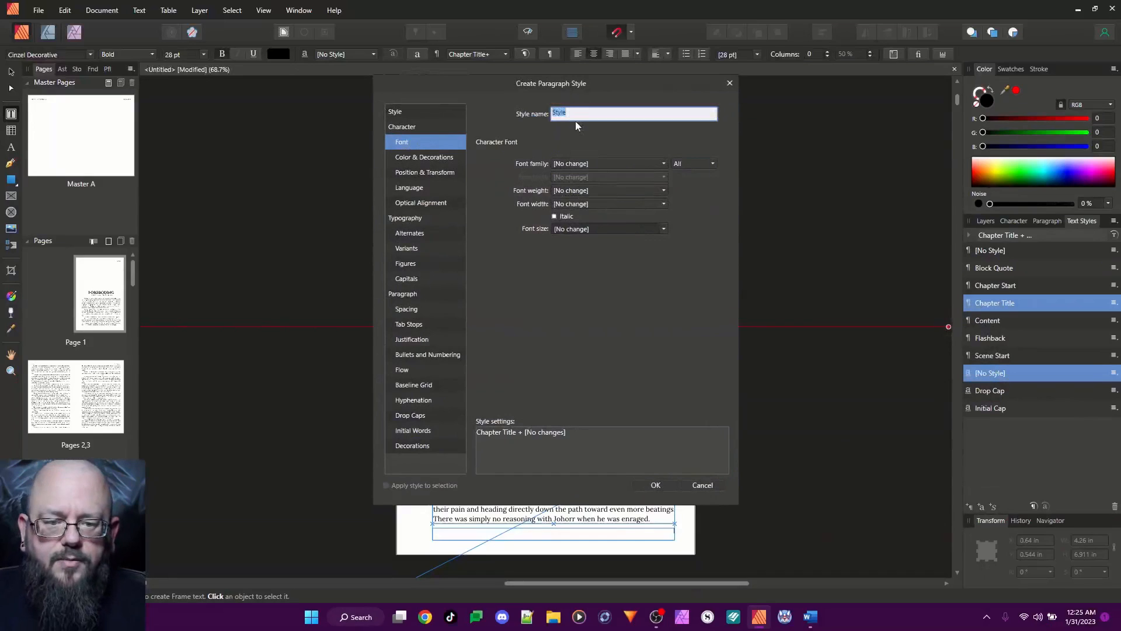
text(Chapter Number)
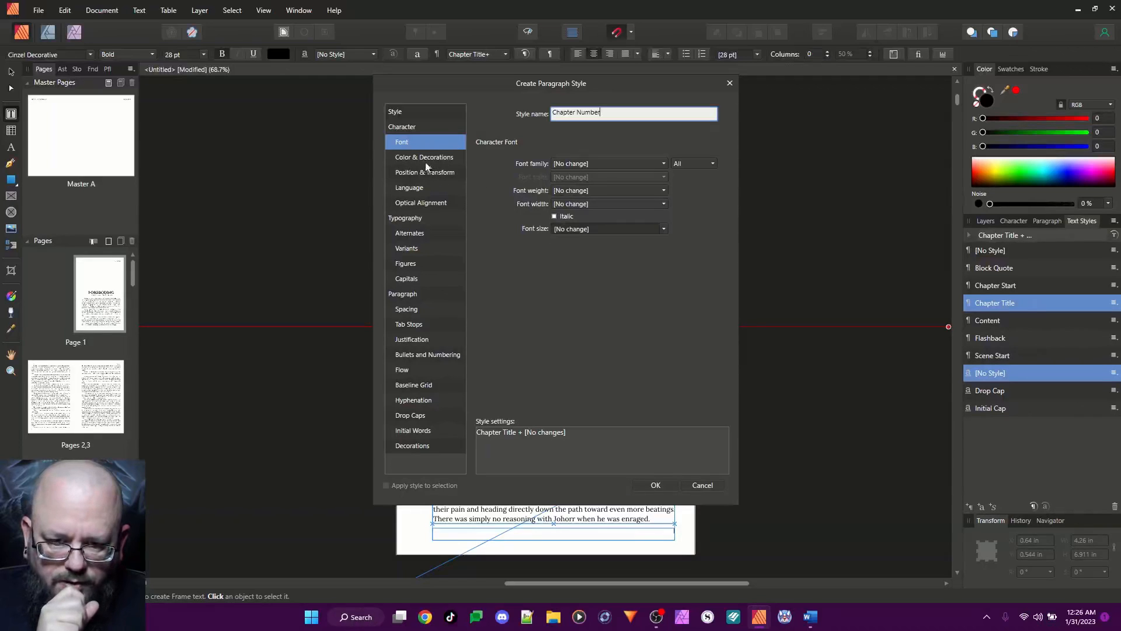
Set the Chapter Number style's font size to 12 pt
click(404, 147)
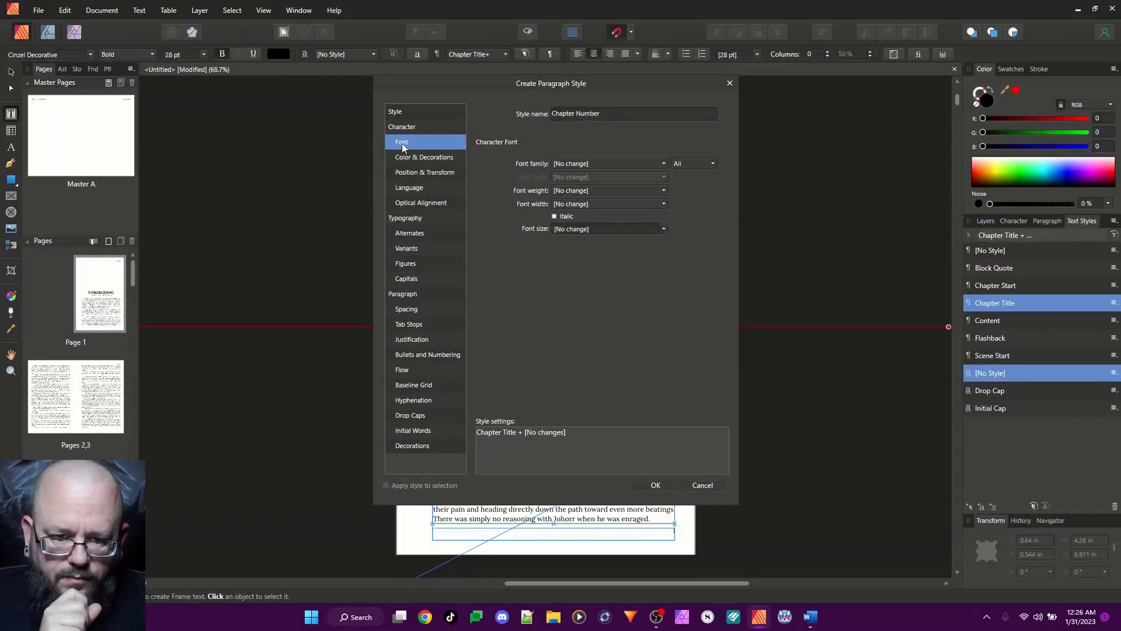
click(610, 228)
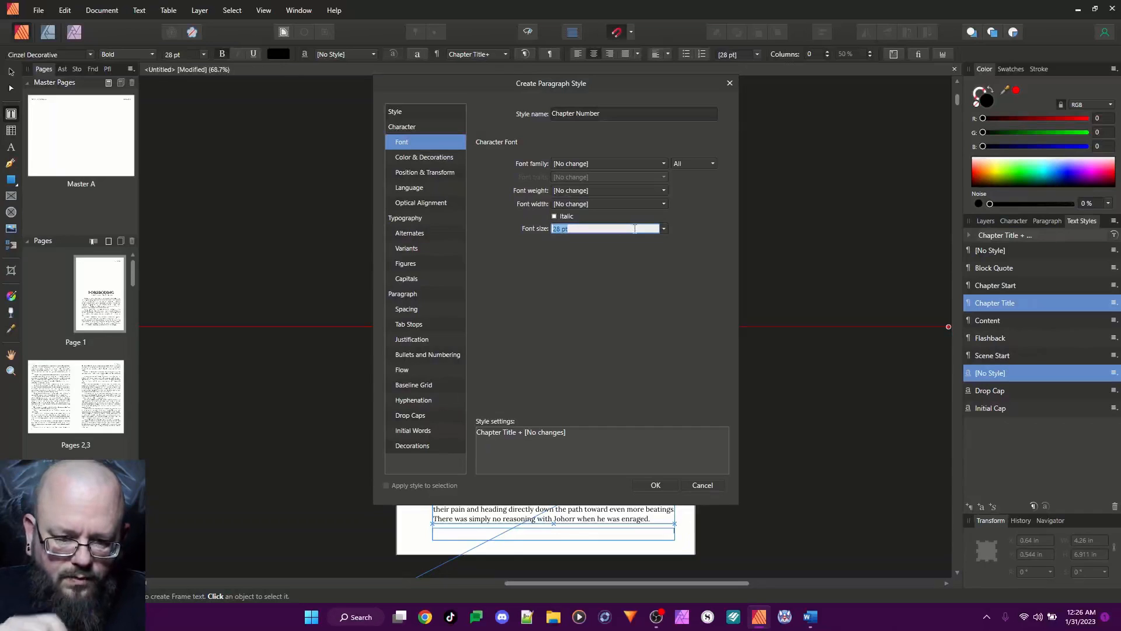
text(12)
key(Return)
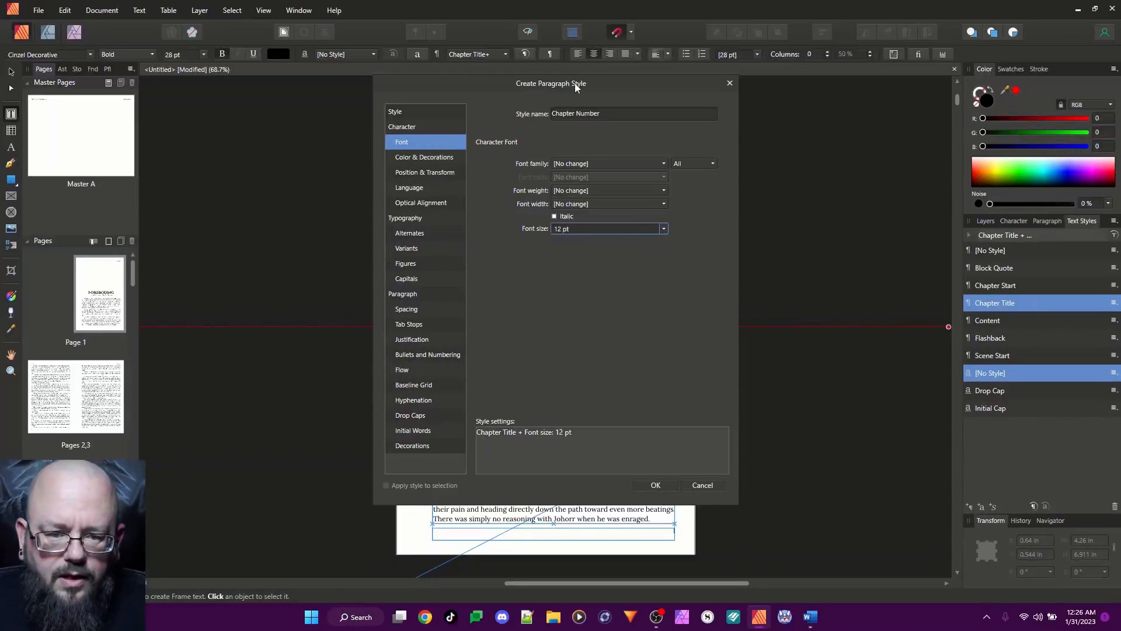
drag(517, 87, 578, 79)
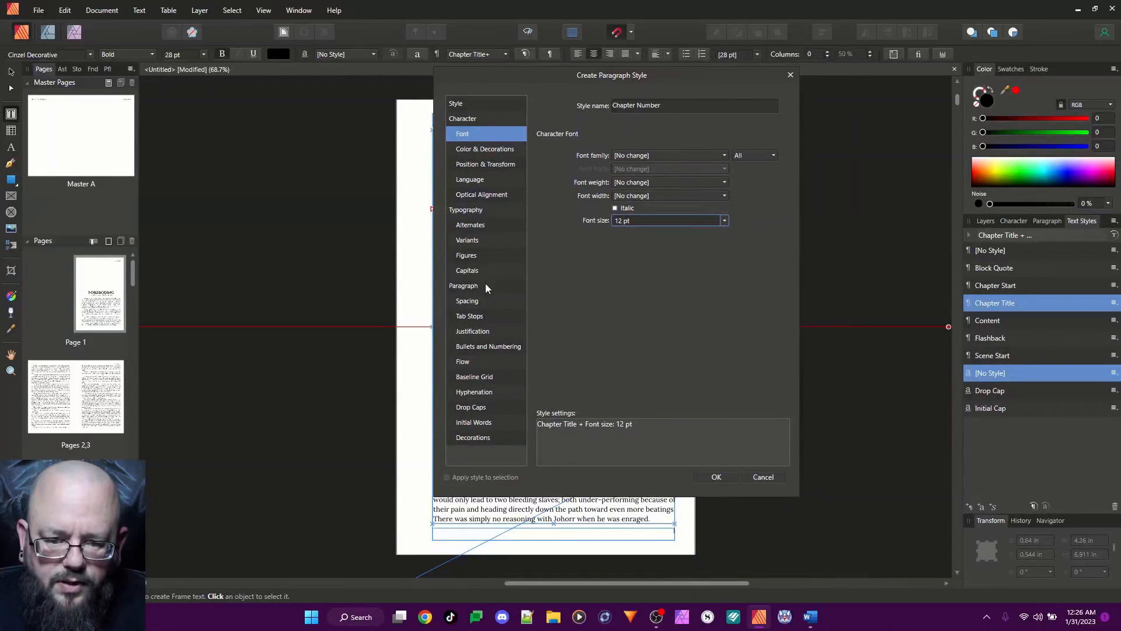
Center the Chapter Number style's alignment and give it 220 pt of space before, set to apply Always
click(475, 302)
click(643, 155)
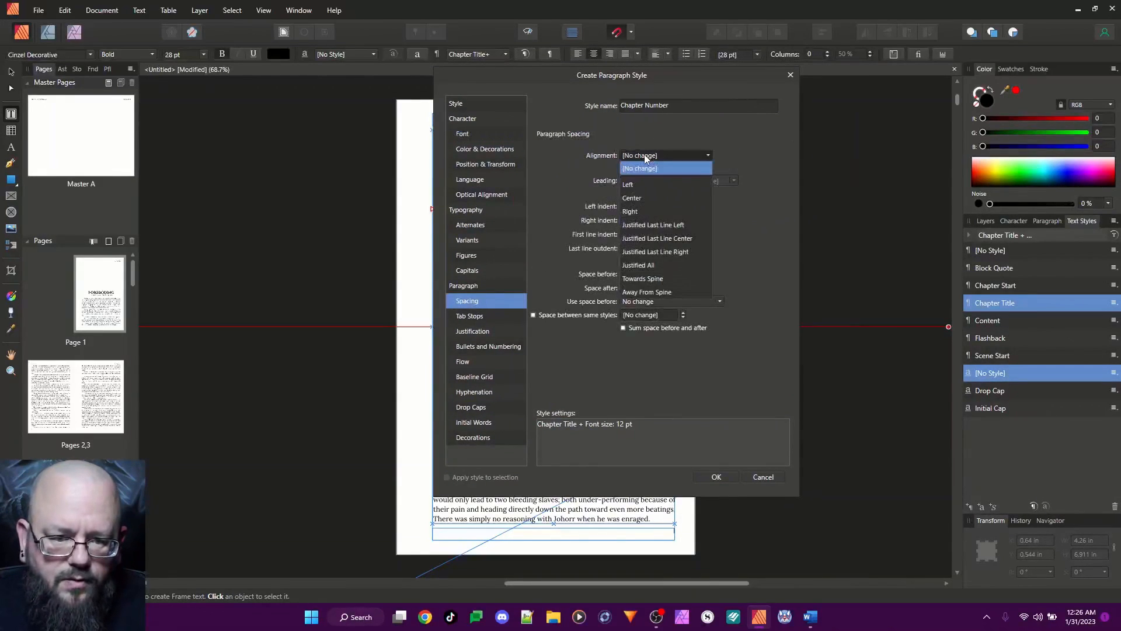
click(634, 198)
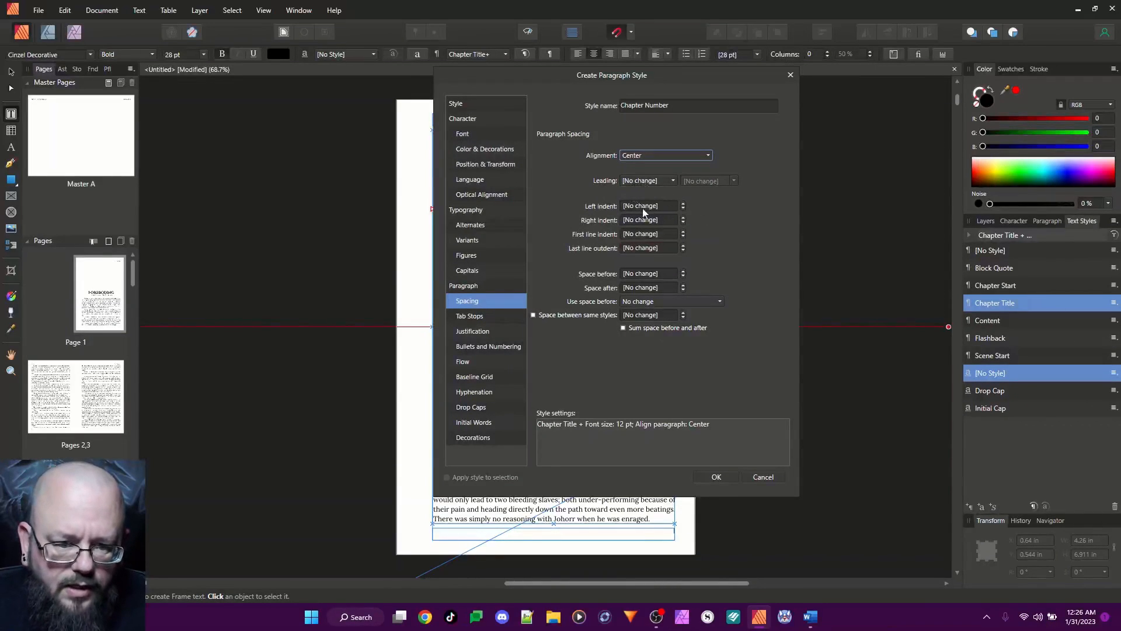
click(638, 273)
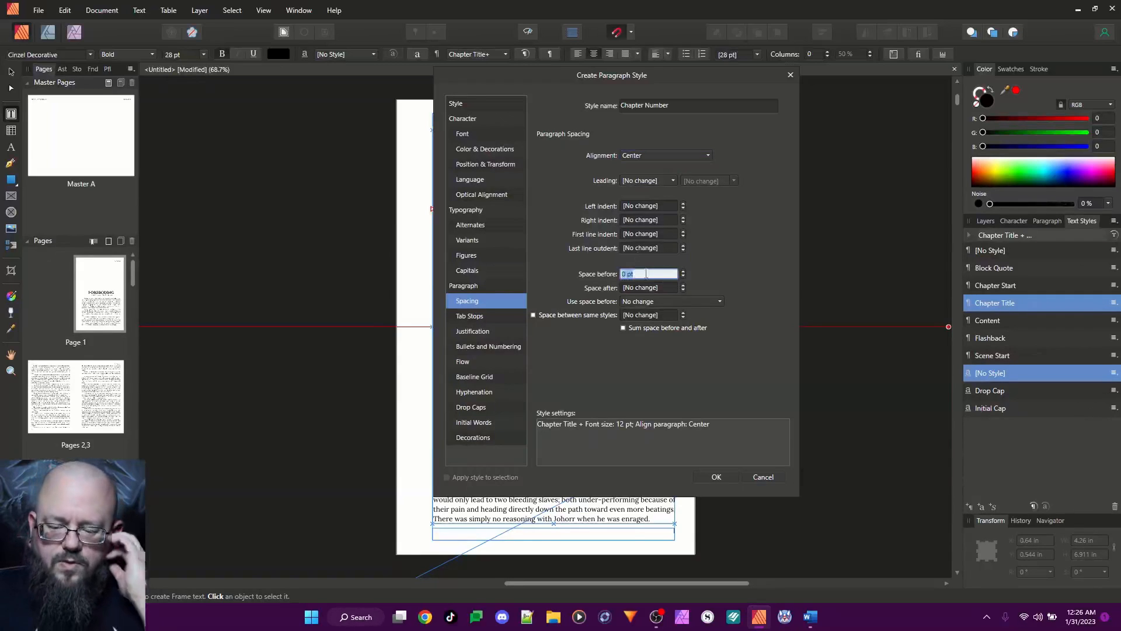
text(220p)
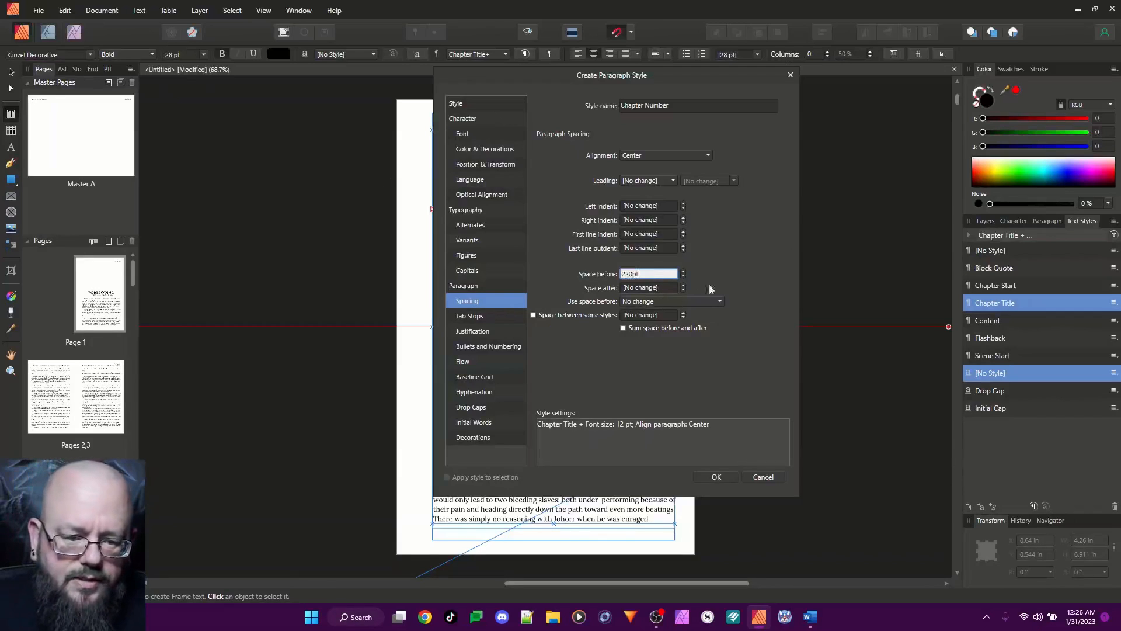
click(676, 105)
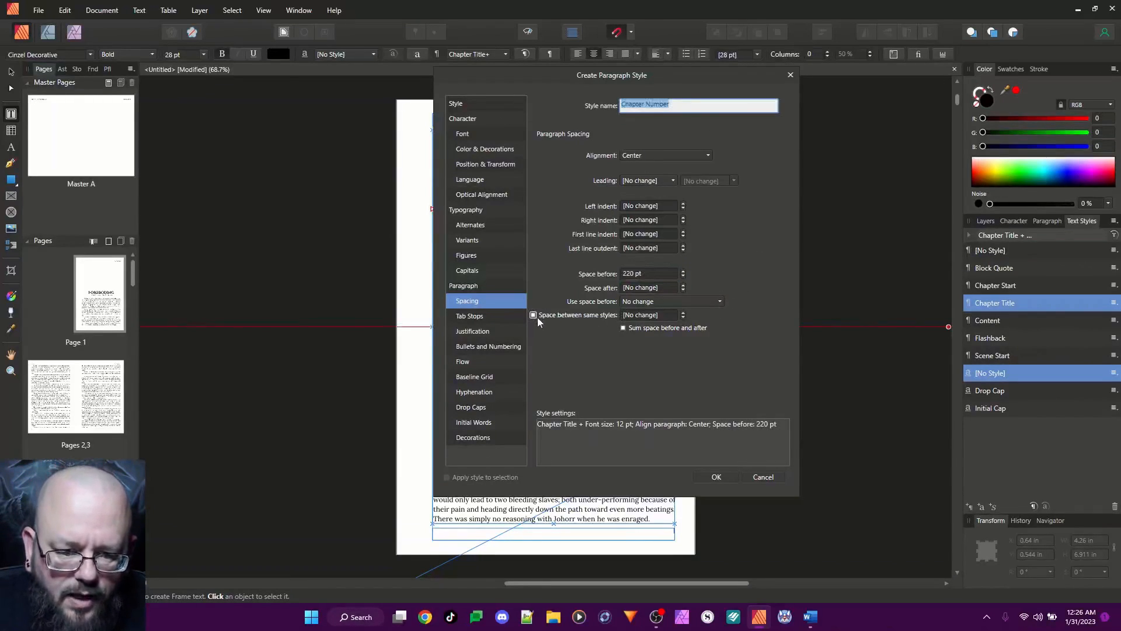
click(638, 303)
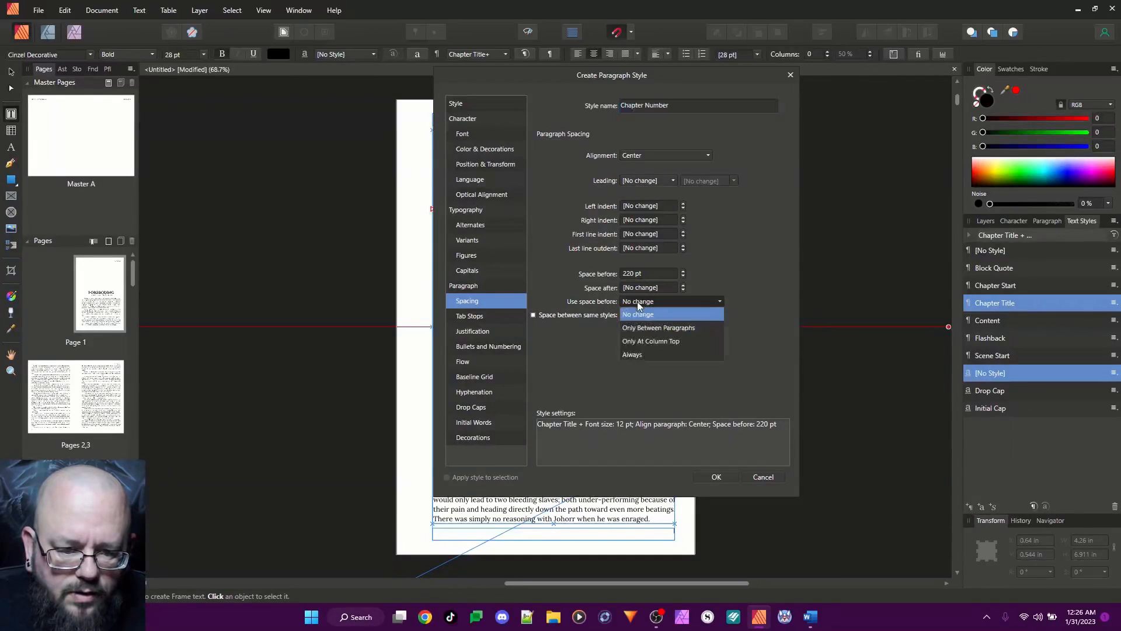
click(635, 353)
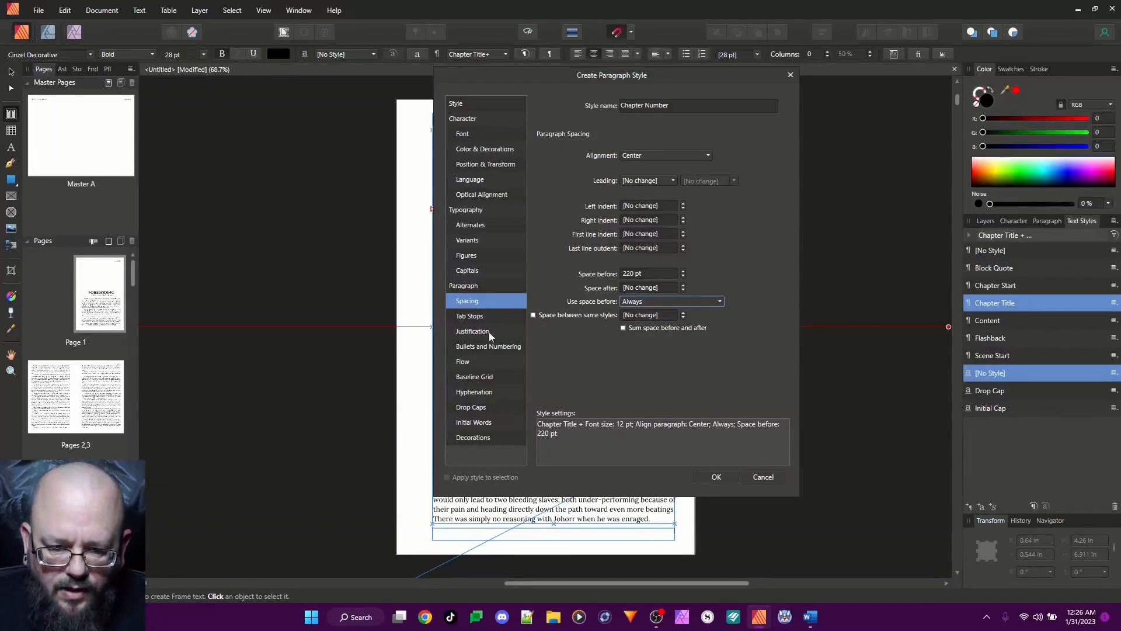
Set the Chapter Number style's flow to start On Next Odd Page
click(466, 363)
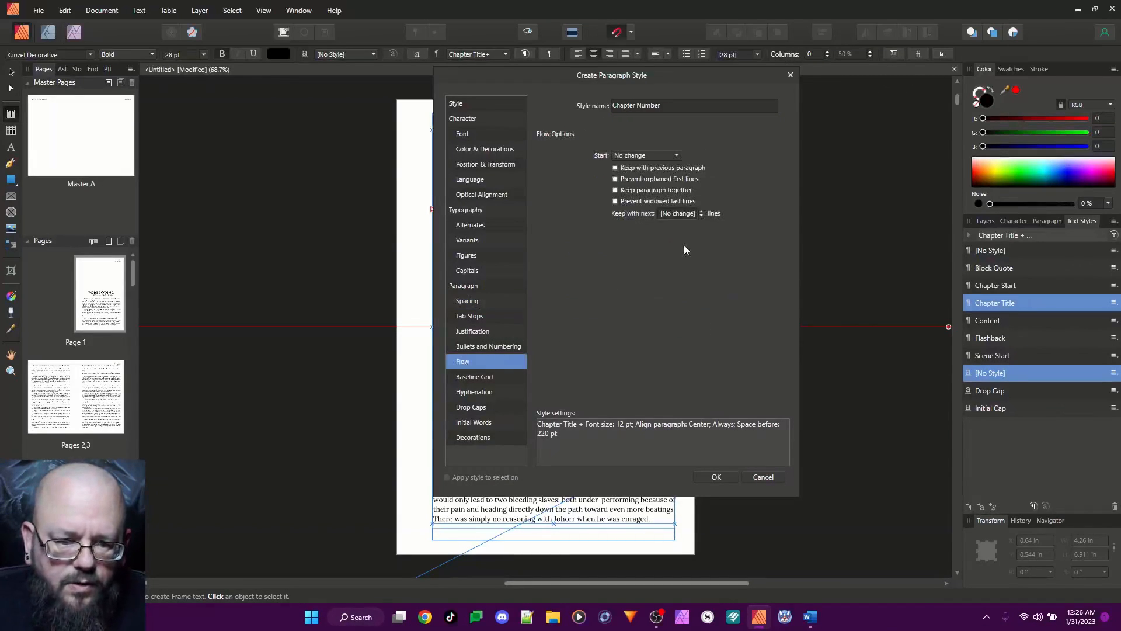
click(647, 157)
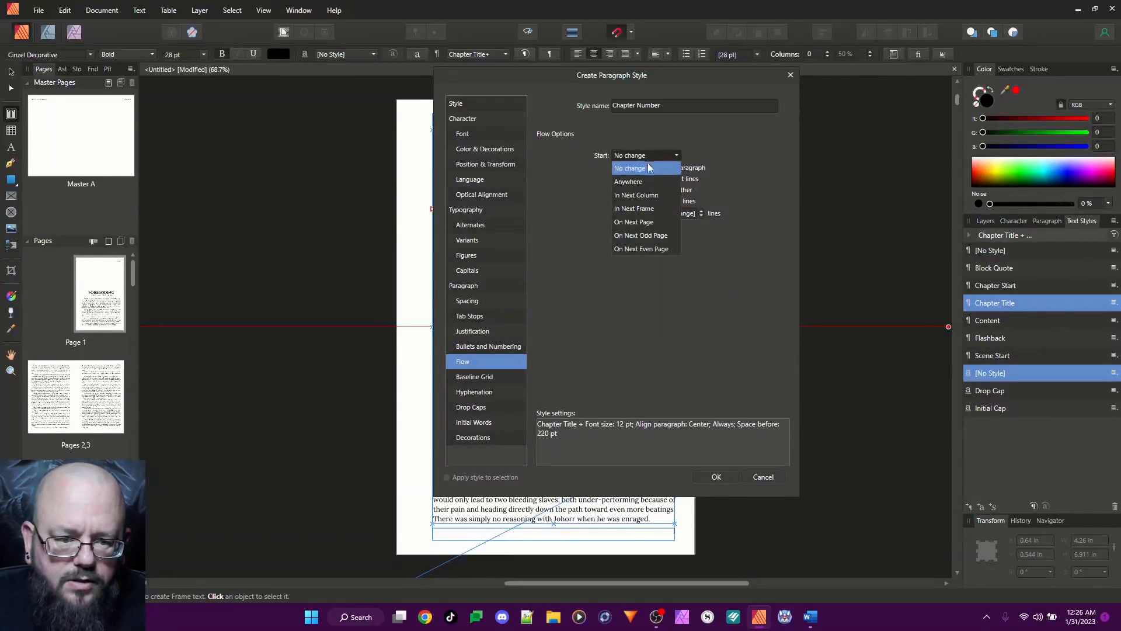
click(643, 235)
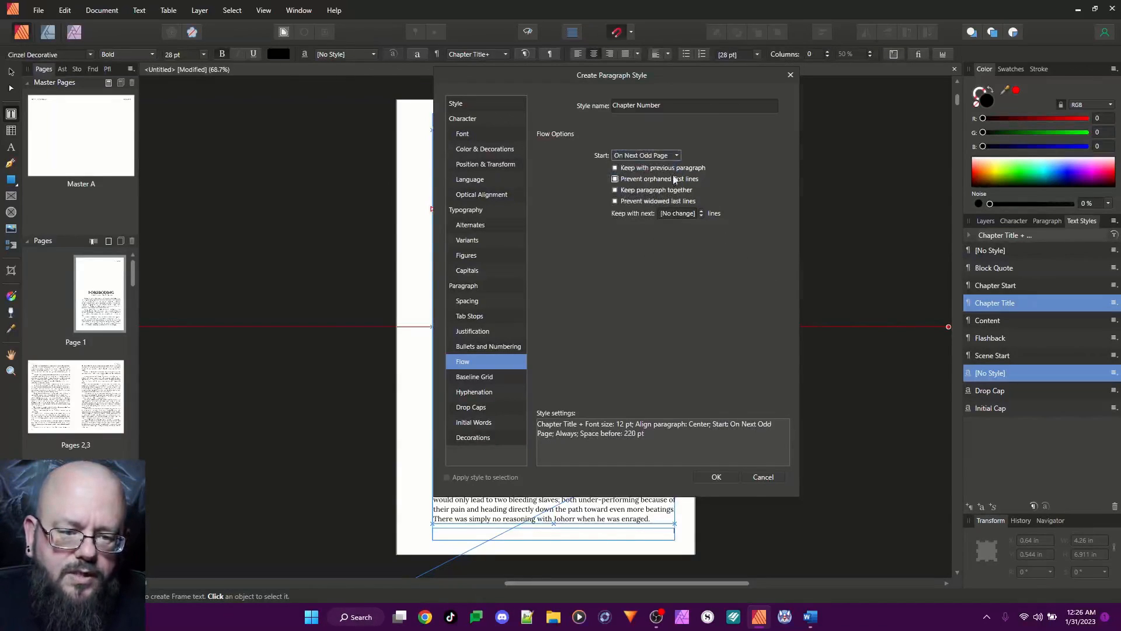
Turn off keep with previous, orphan prevention, keep together and widow prevention for the Chapter Number style, and finish creating it
click(617, 170)
click(615, 179)
click(615, 189)
click(615, 200)
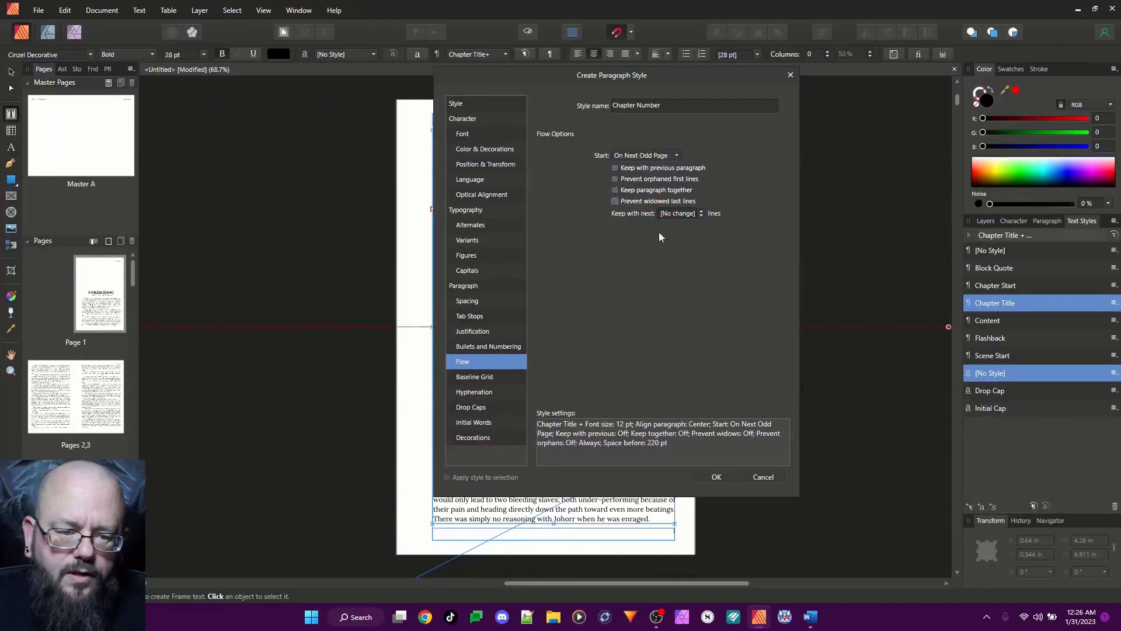
click(679, 213)
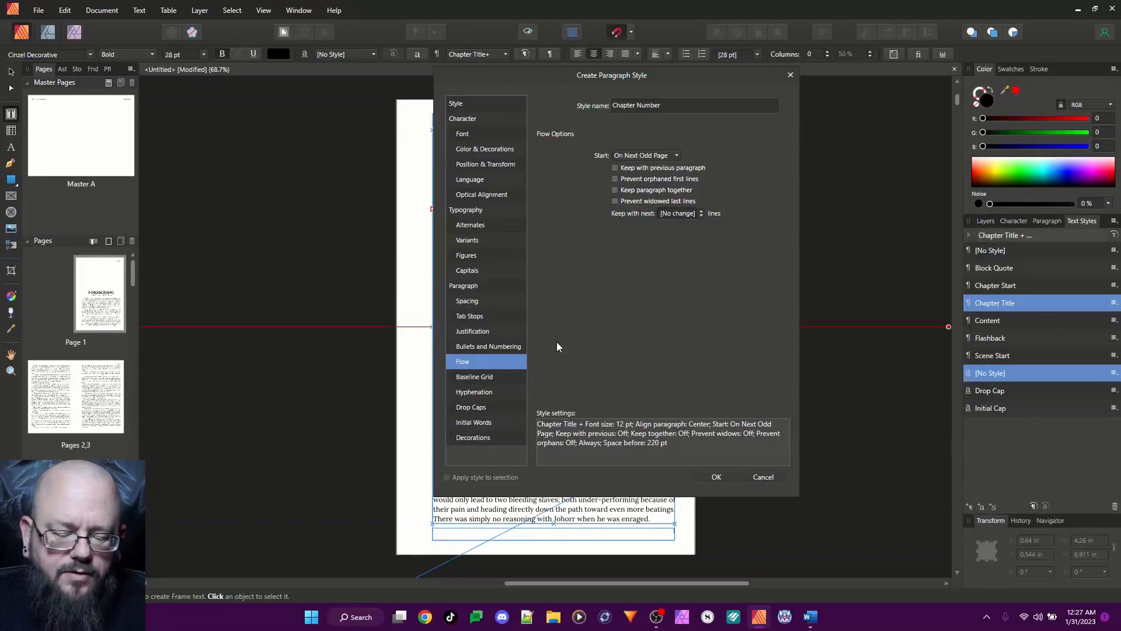
click(722, 480)
Remove the extra blank space above the "Foreboding" title and enter "Chapter One" on the line above it
click(574, 312)
click(575, 299)
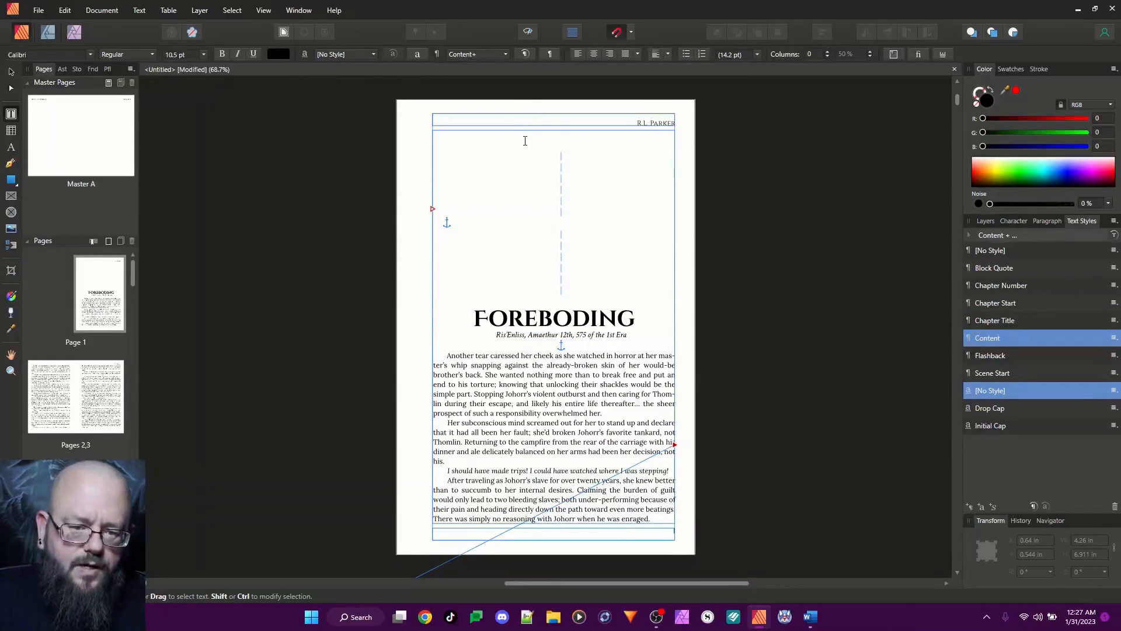
key(BackSpace)
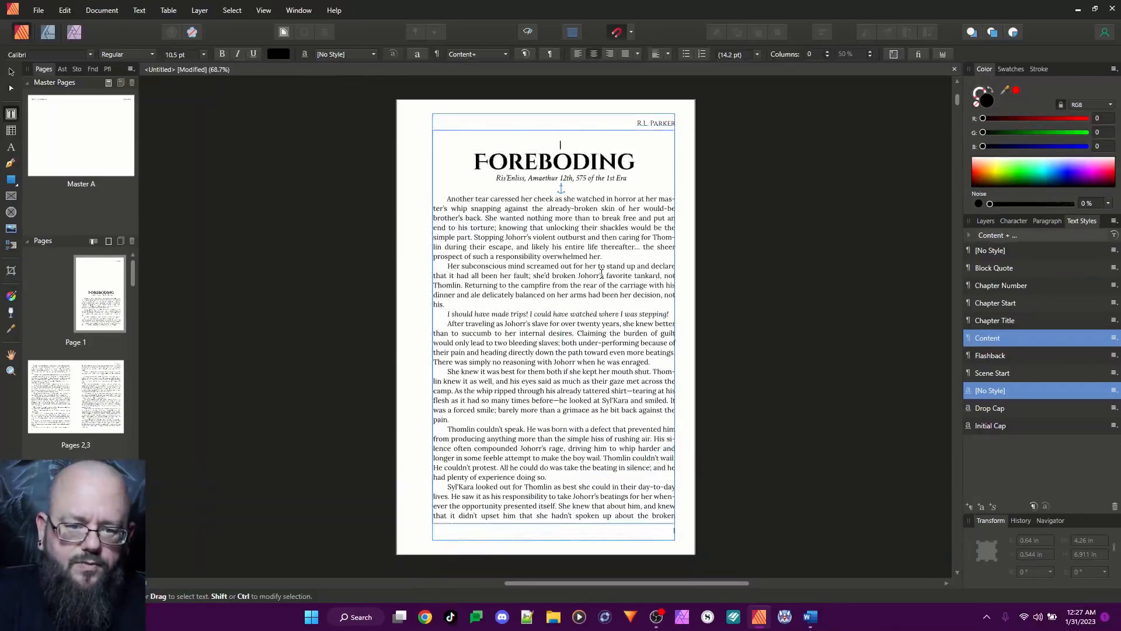
key(Escape)
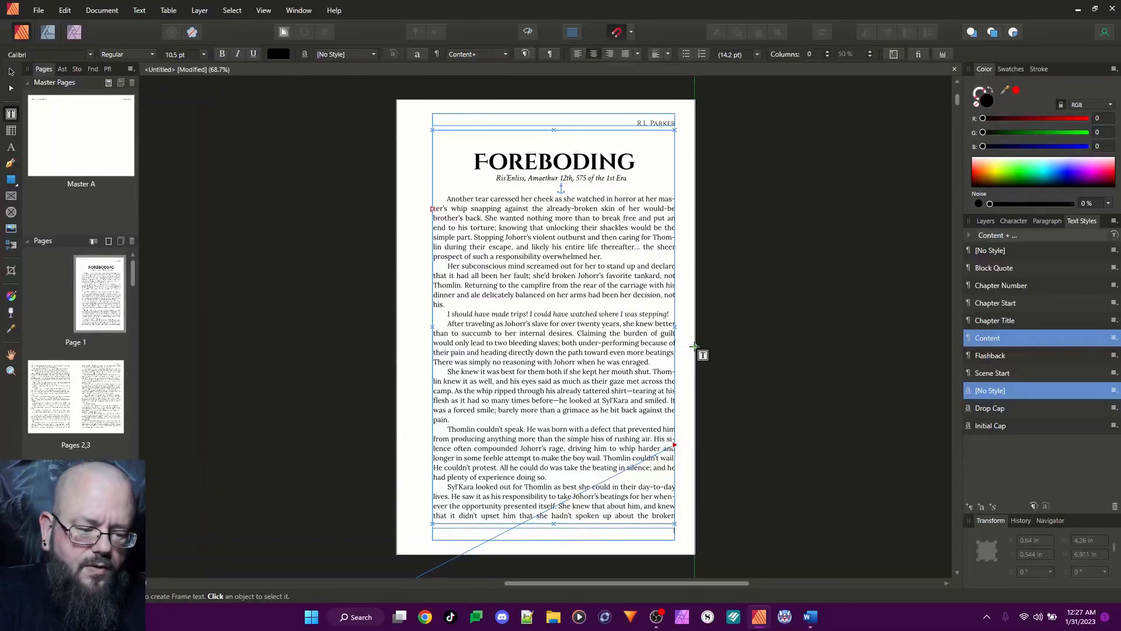
text(Cha)
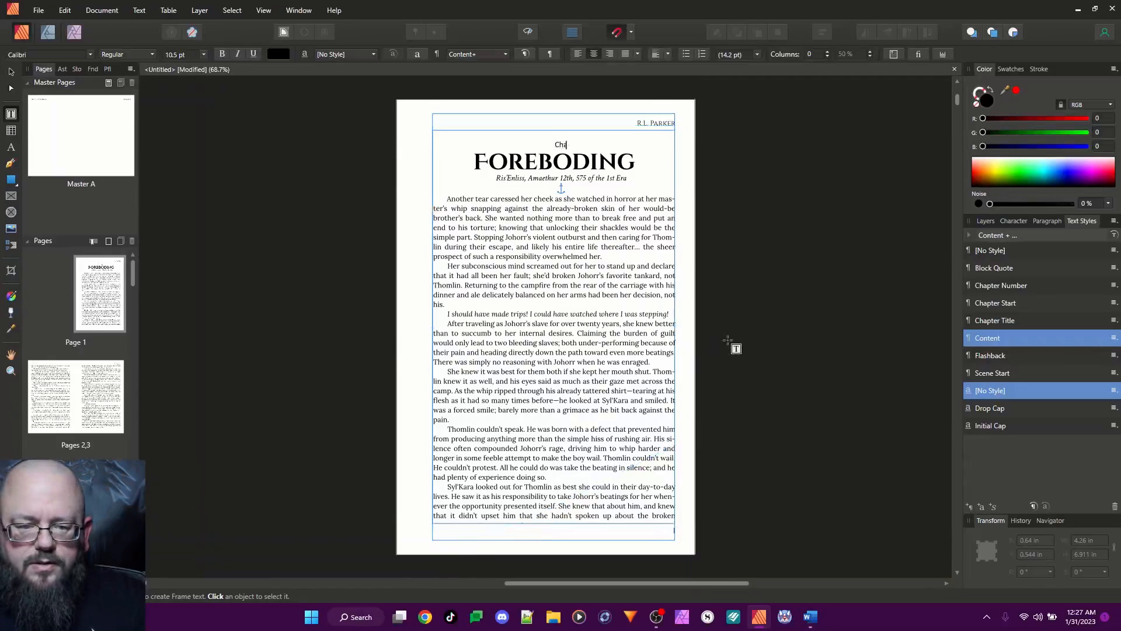
text(pter One)
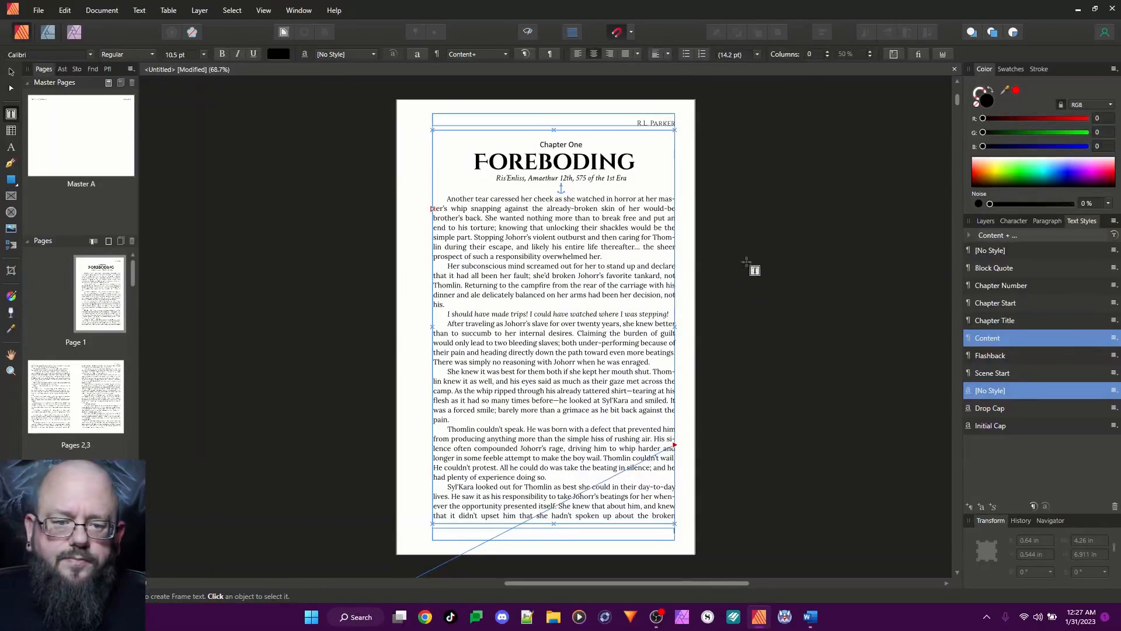
Apply the Chapter Number style to the "Chapter One" line
triple_click(552, 145)
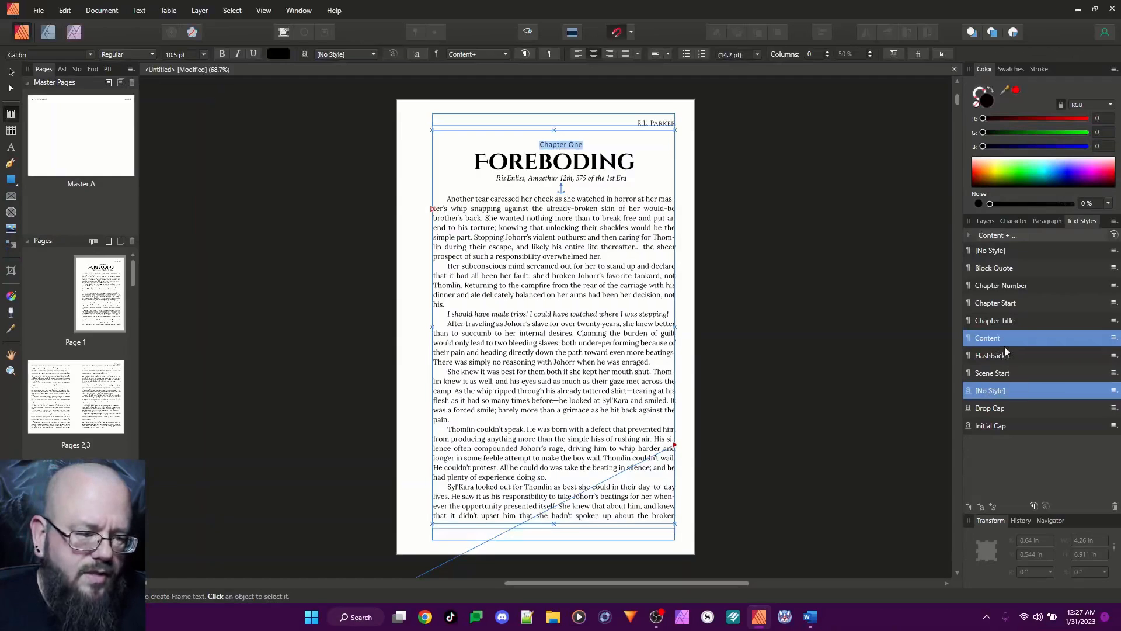
click(1002, 286)
scroll(591, 313, down, 1)
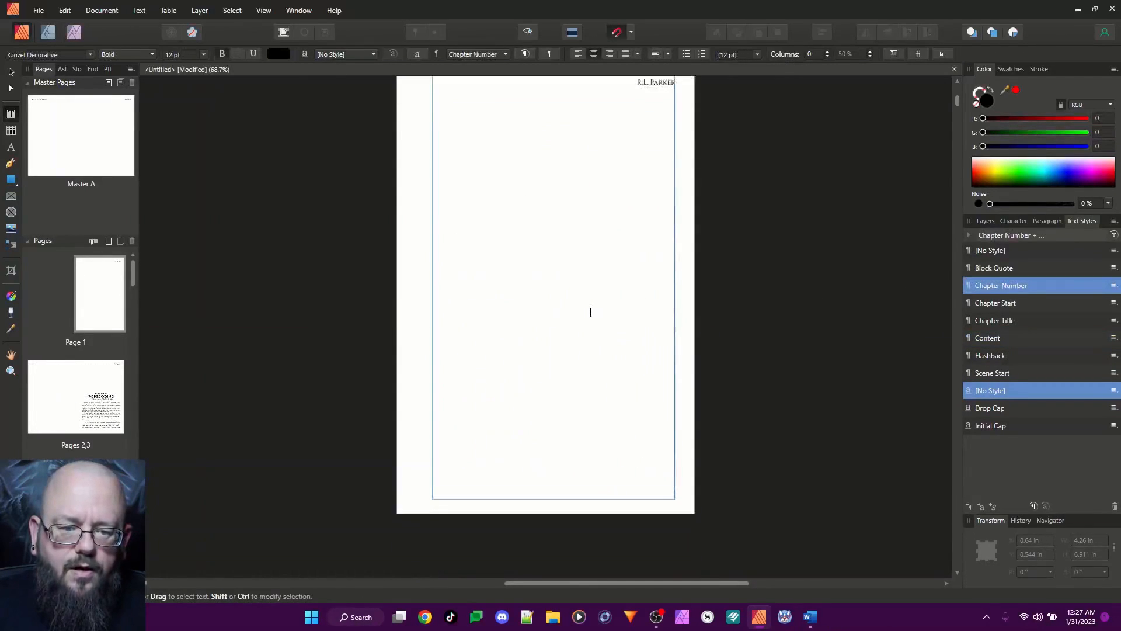
scroll(591, 313, down, 8)
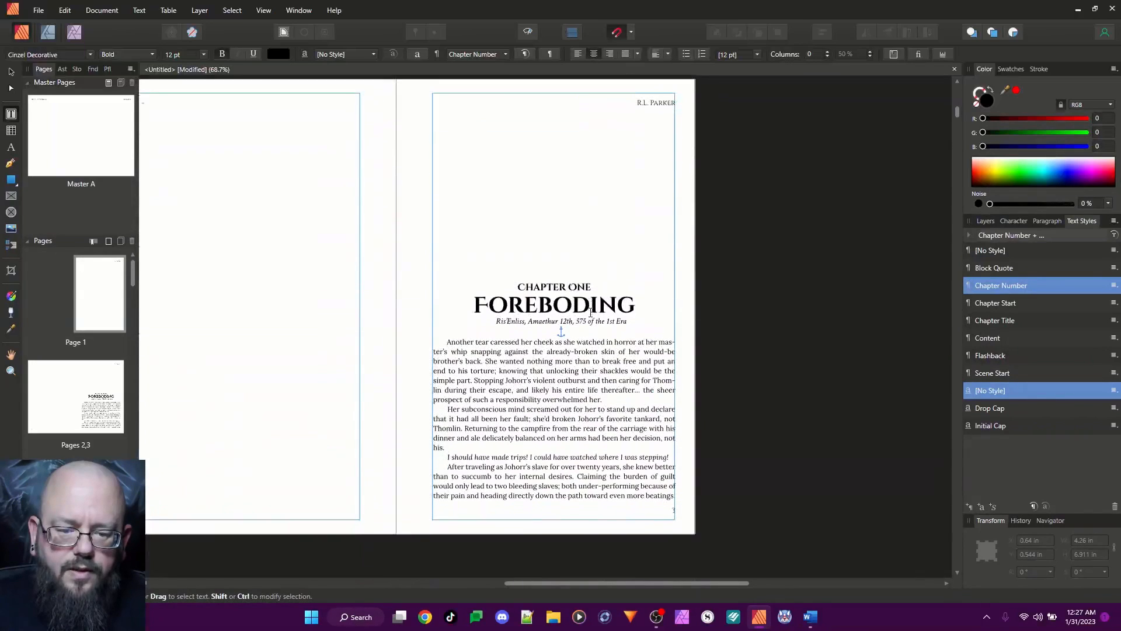
Delete the empty paragraph on page 1 that precedes the "Chapter One" heading
click(535, 251)
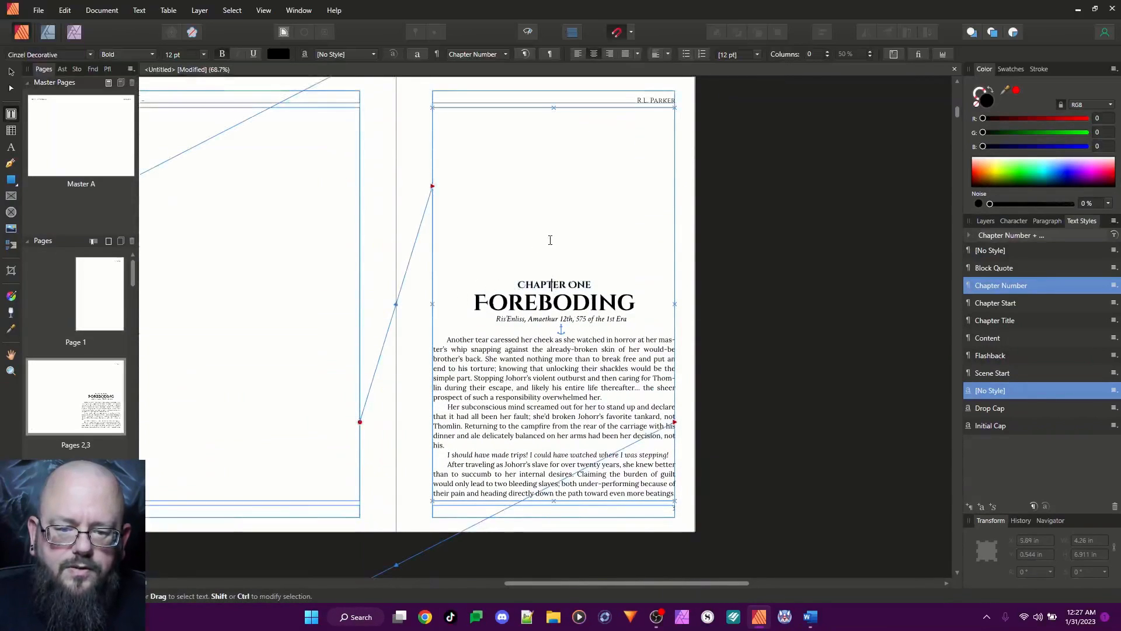
scroll(551, 242, up, 3)
scroll(554, 246, up, 6)
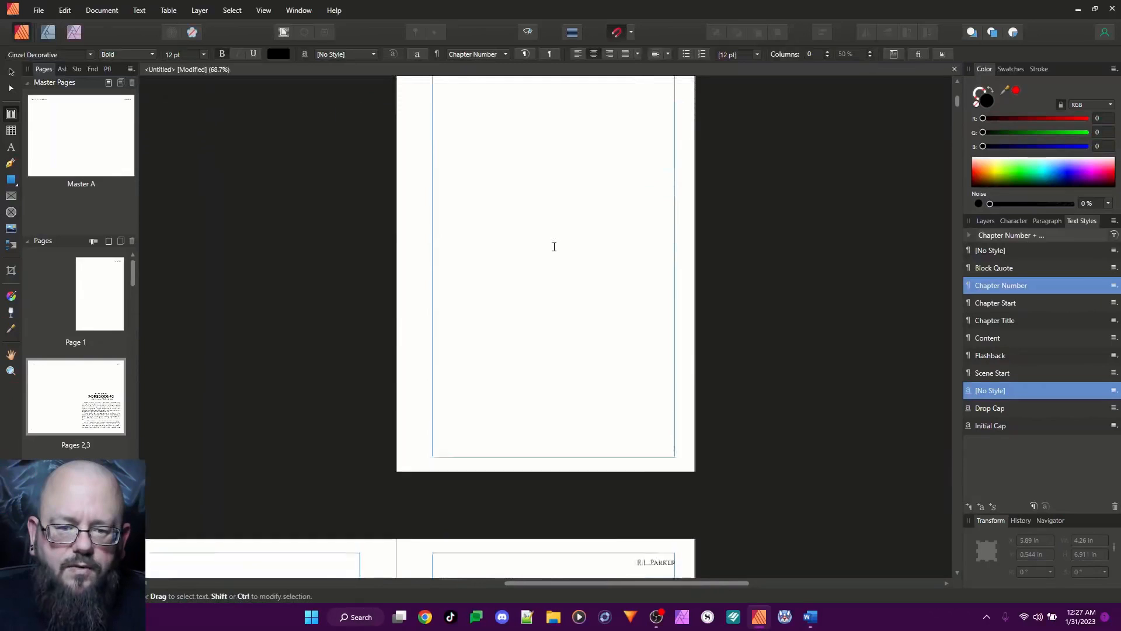
click(564, 295)
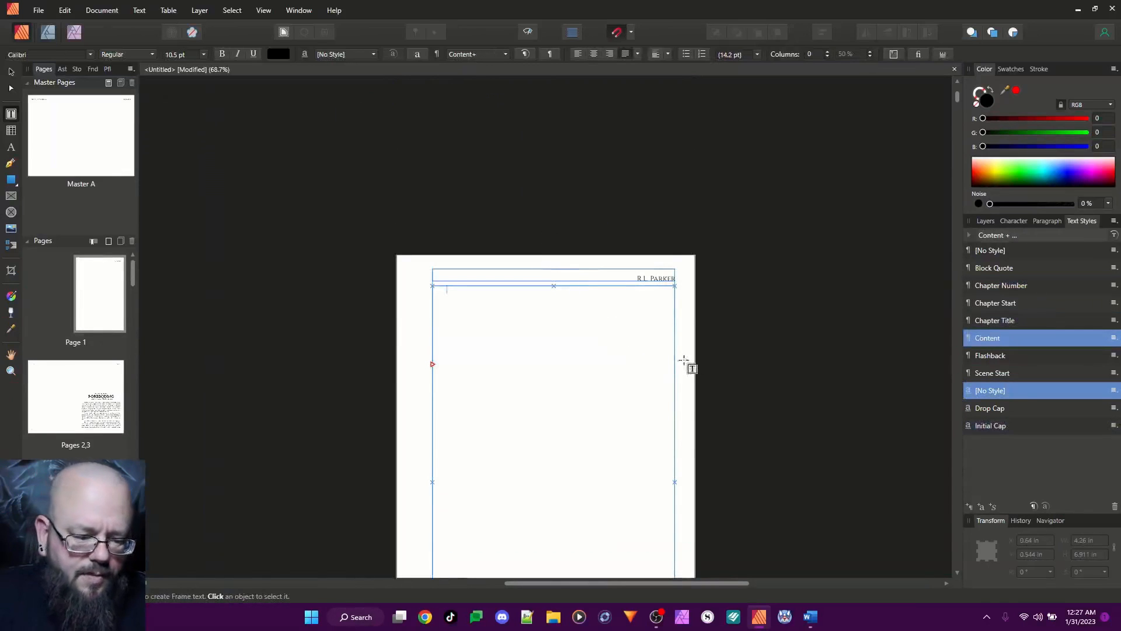
key(ctrl+v)
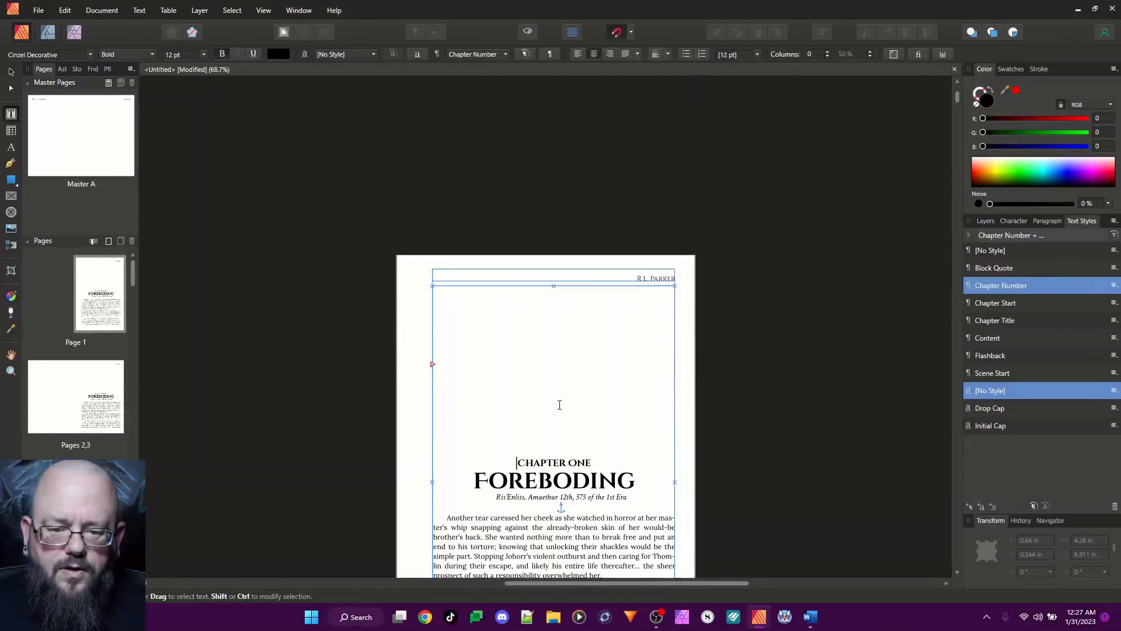
scroll(537, 340, down, 5)
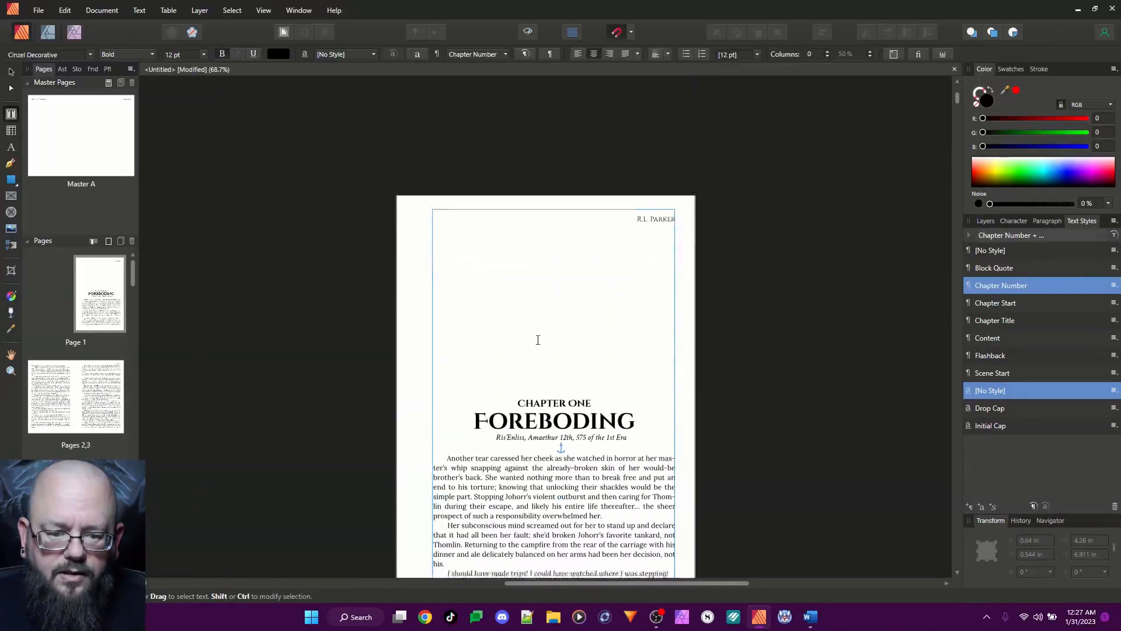
scroll(569, 281, down, 1)
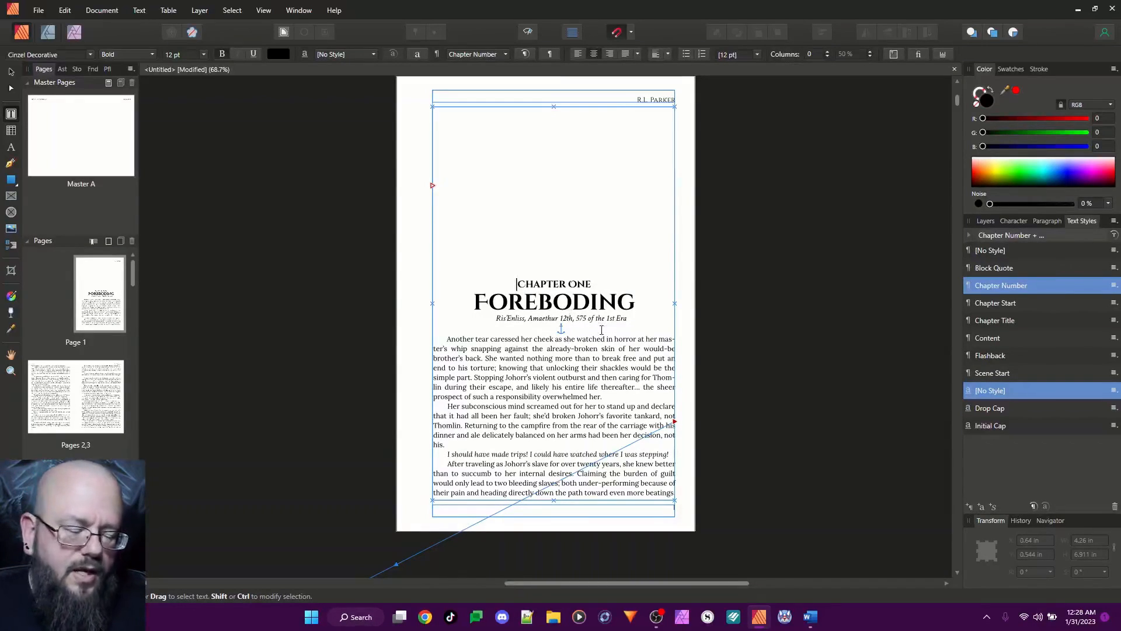
Select the italic date line below the chapter title and create a paragraph style based on Content, named "Subtitle"
triple_click(548, 315)
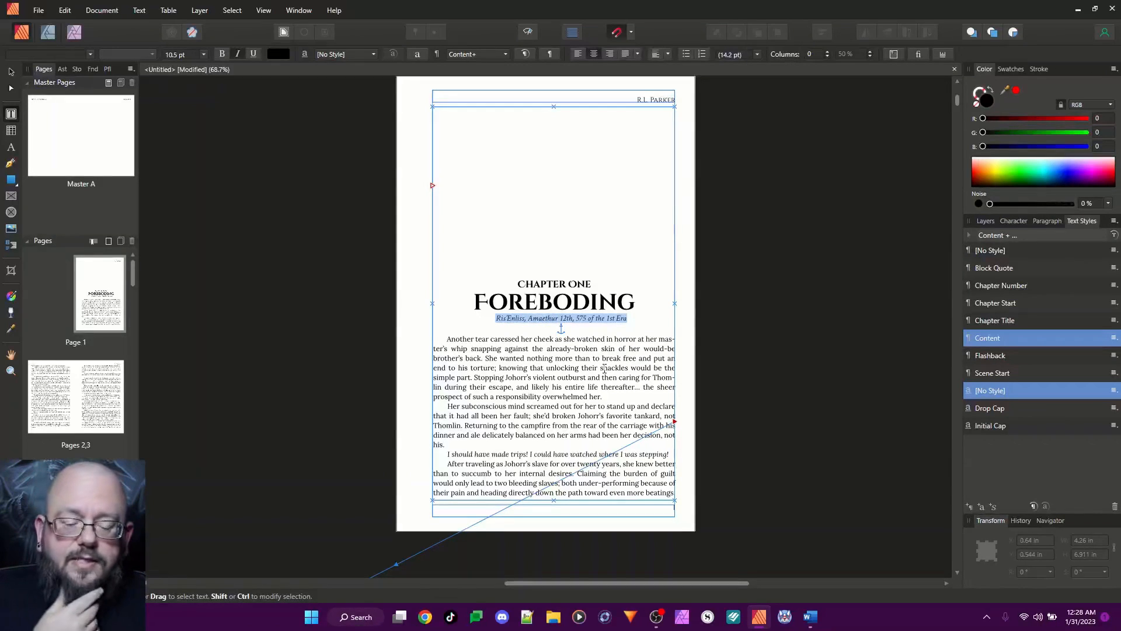
right_click(998, 342)
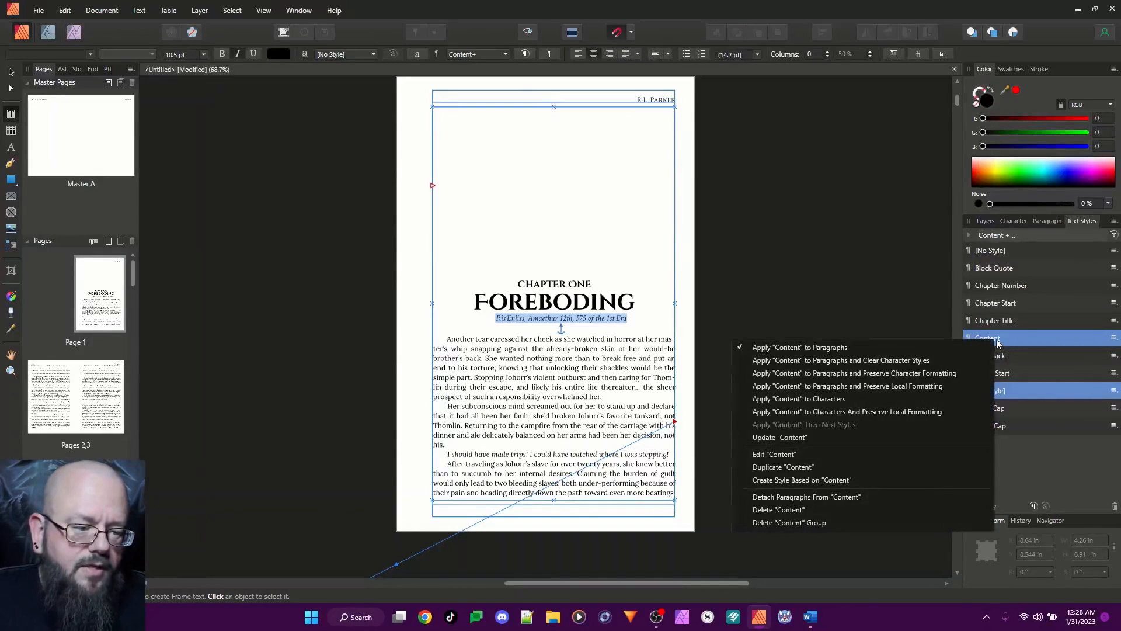
click(827, 481)
drag(546, 101, 782, 115)
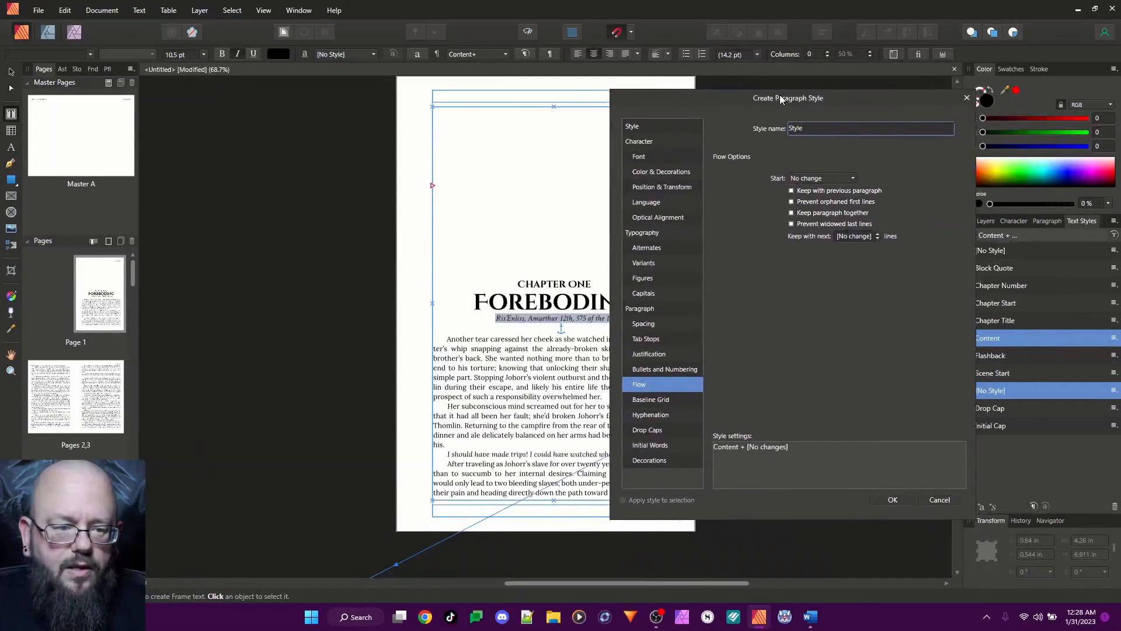
double_click(800, 130)
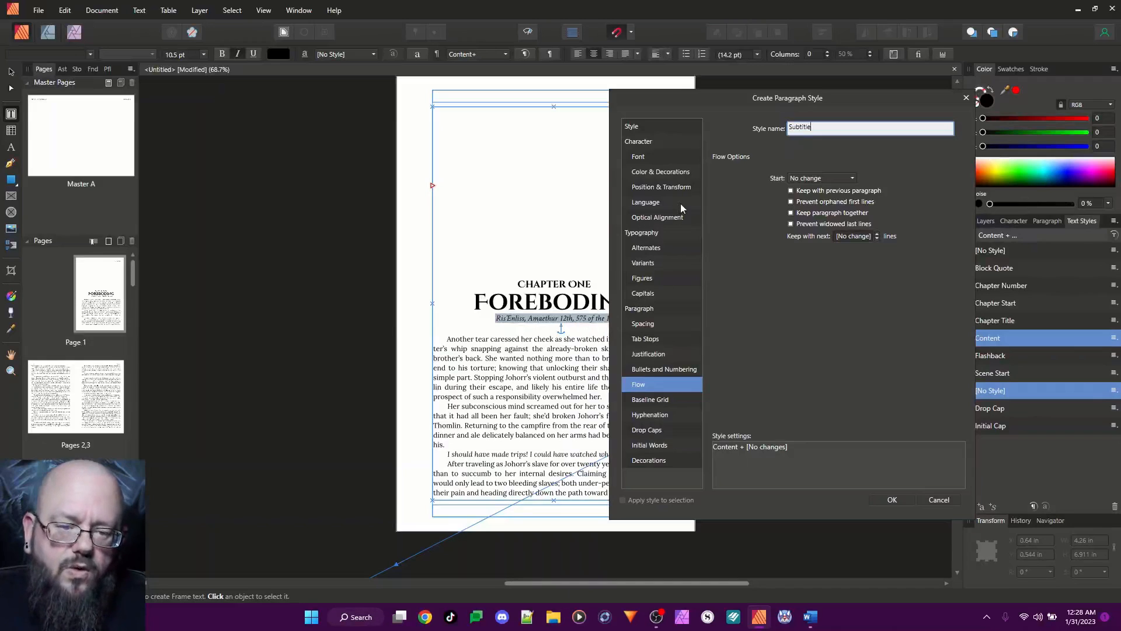
Set the Subtitle style's font family to Merriweather
click(644, 157)
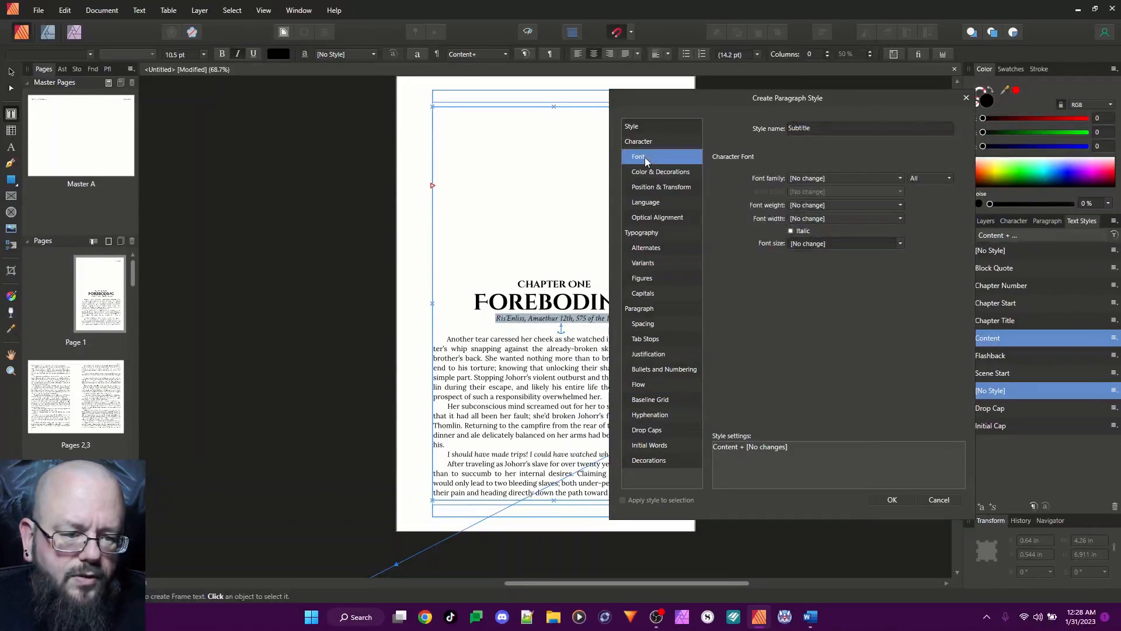
click(811, 178)
scroll(808, 230, down, 8)
scroll(825, 289, down, 20)
scroll(824, 289, up, 3)
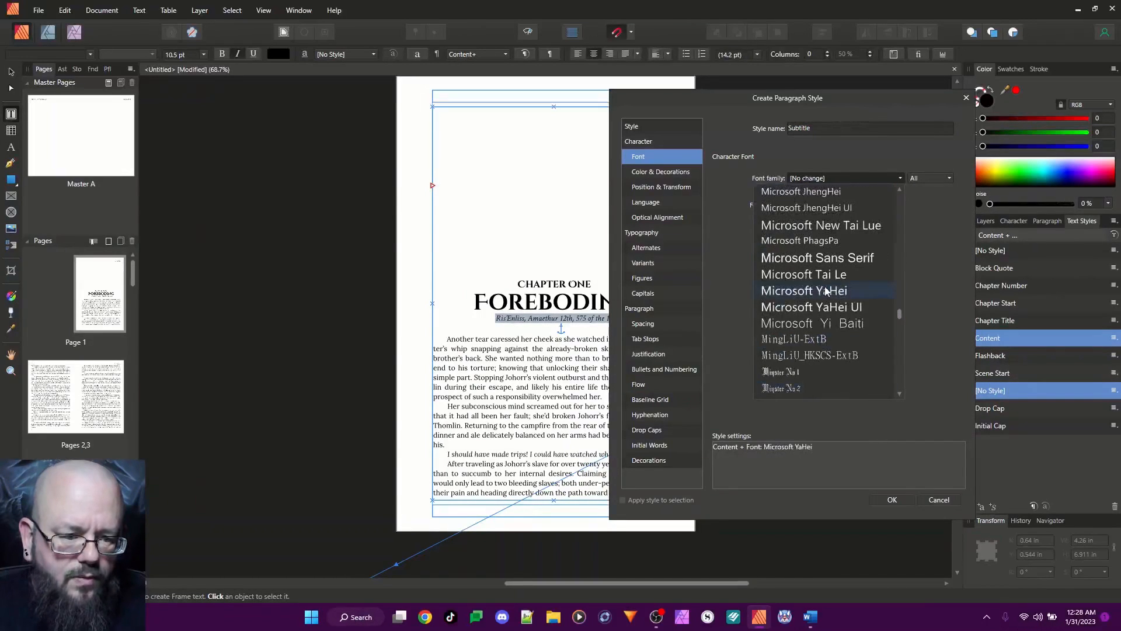
scroll(825, 291, up, 12)
scroll(826, 290, down, 8)
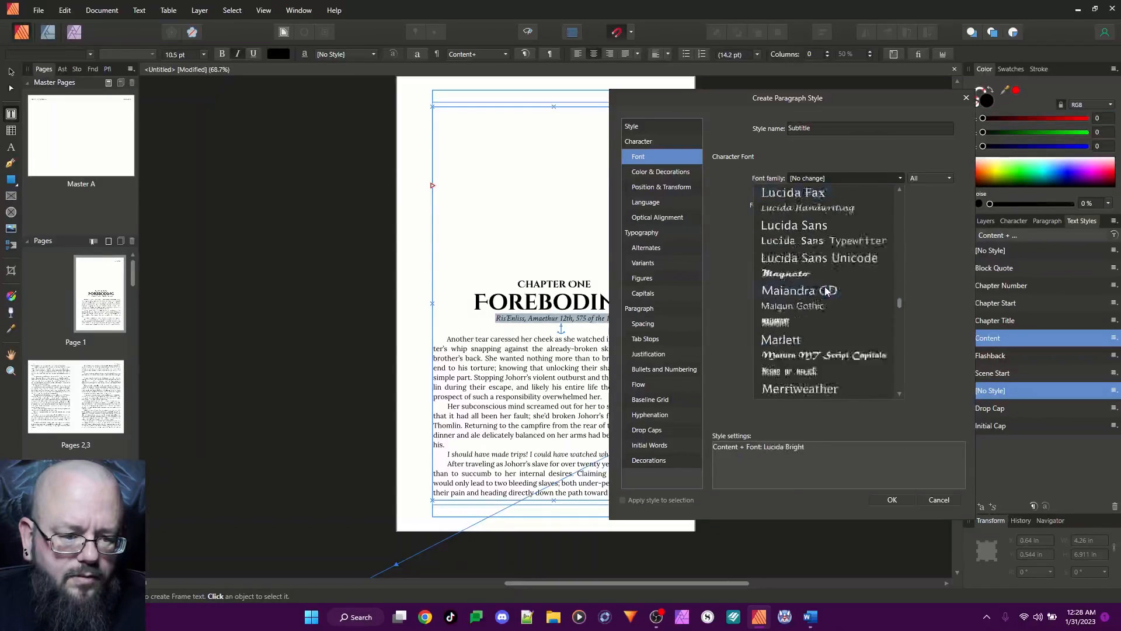
scroll(826, 291, up, 10)
scroll(826, 290, down, 7)
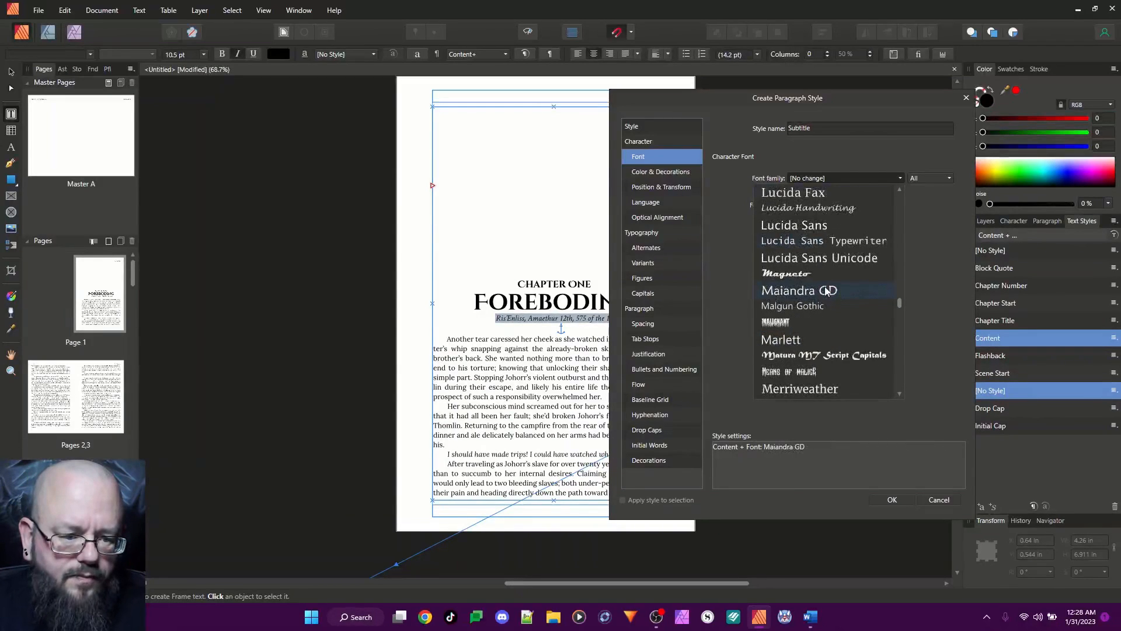
click(821, 389)
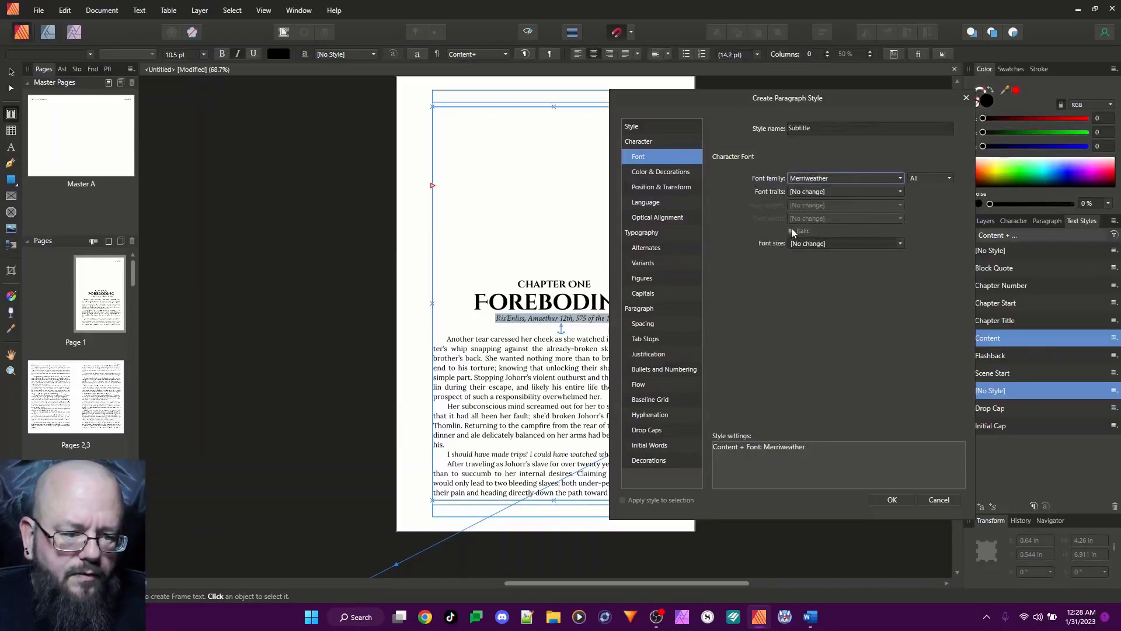
Set the Subtitle style's font traits to Italic and its font size to 9 pt
click(822, 193)
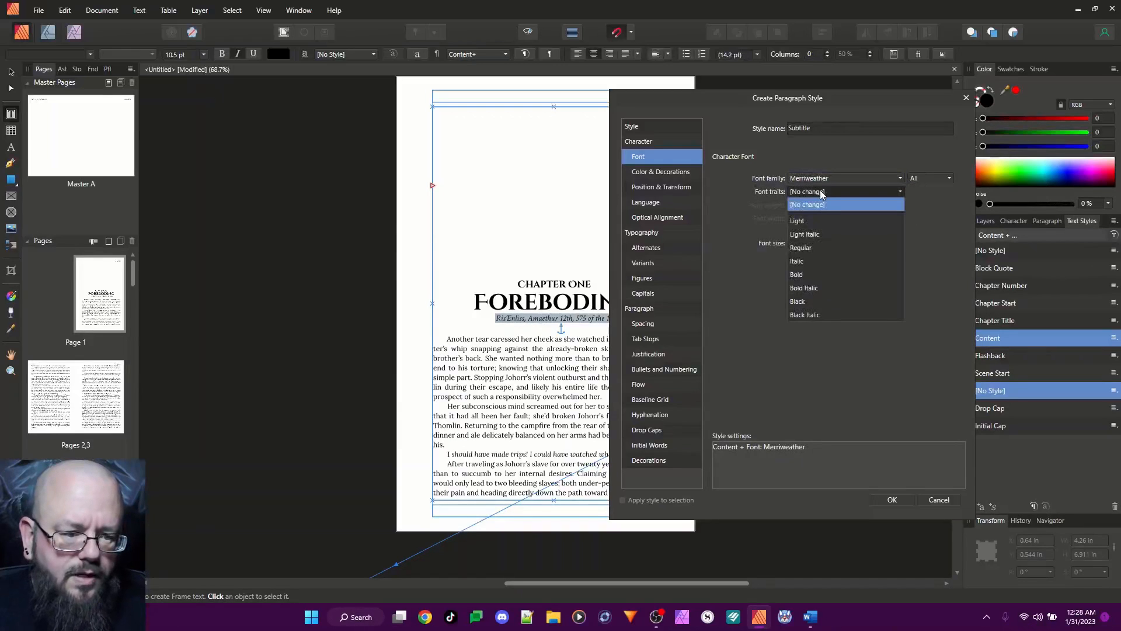
click(797, 261)
click(808, 241)
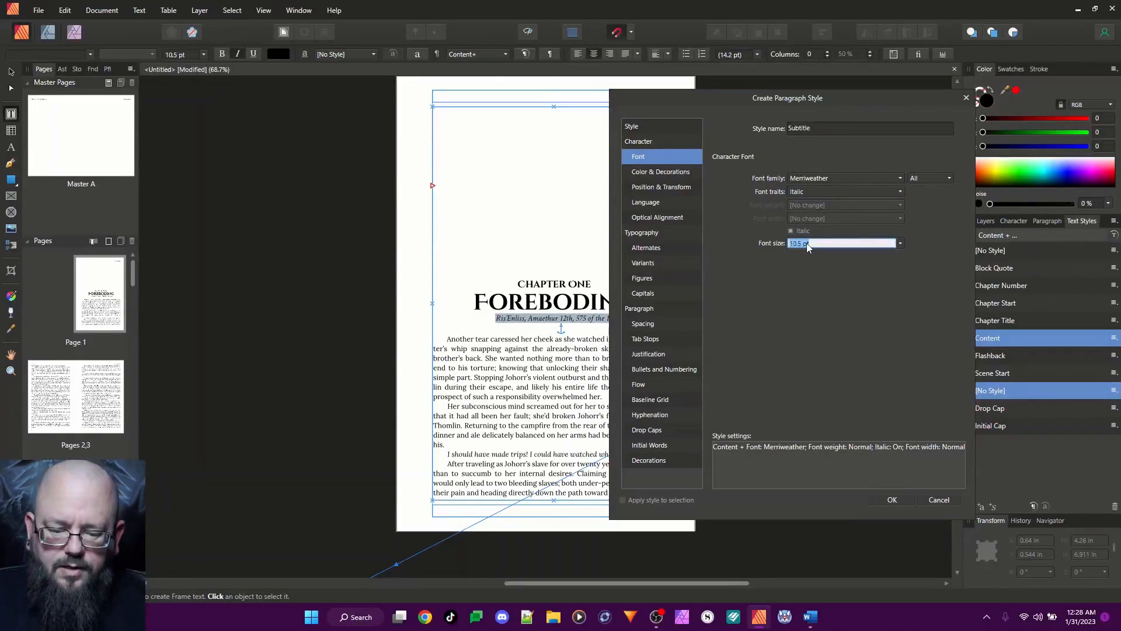
text(9 pt)
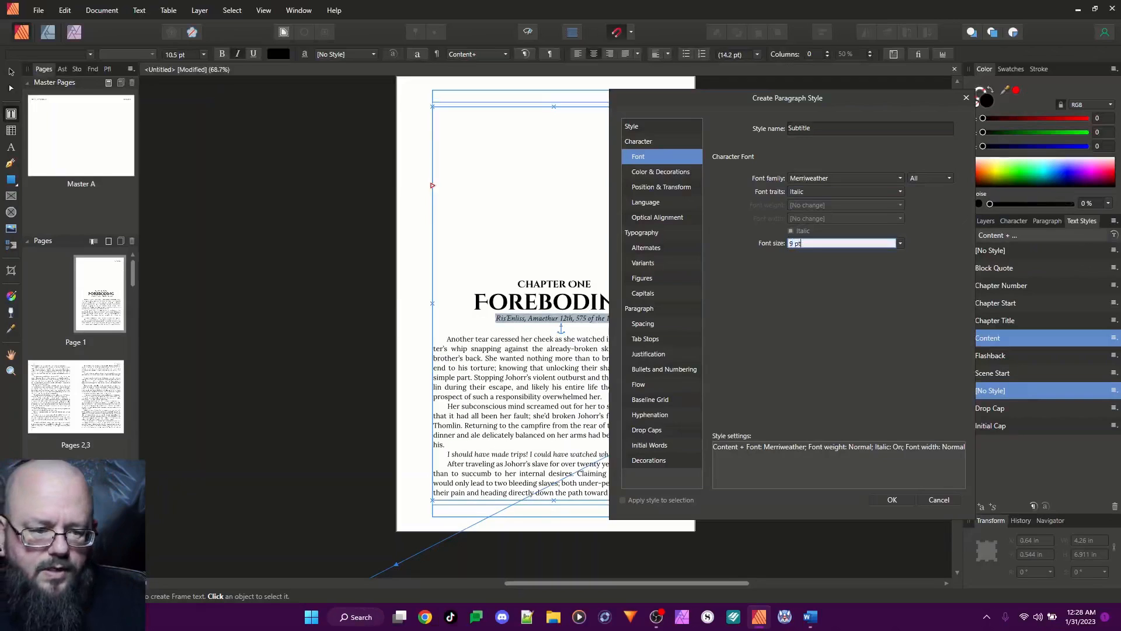
key(Return)
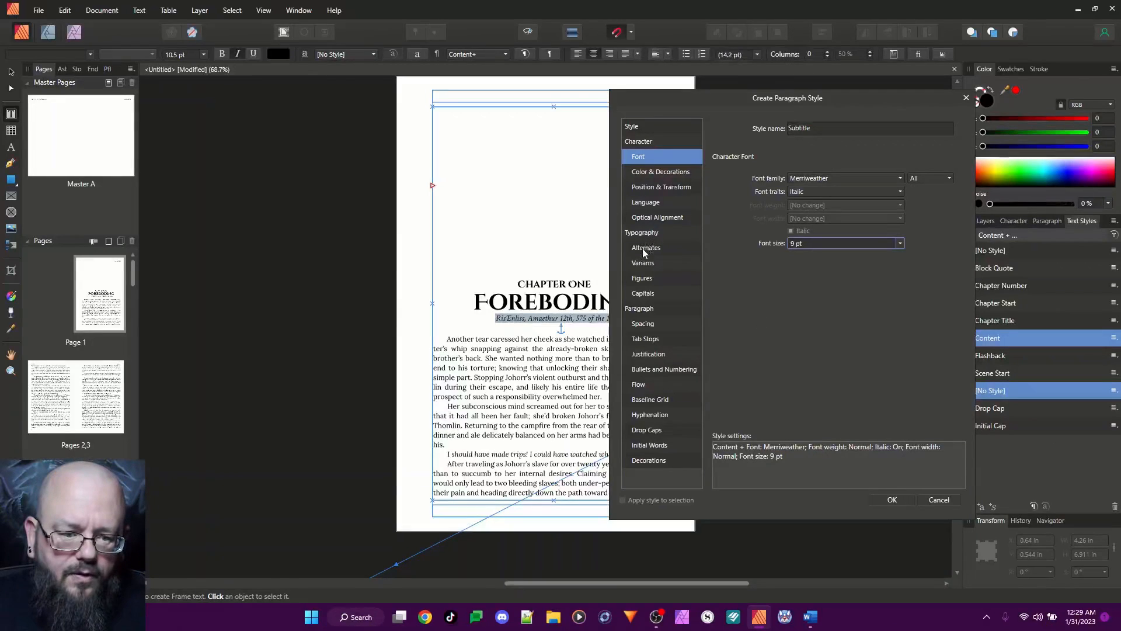
Set the Subtitle style's paragraph alignment to Center and its first line indent to 0 in
click(647, 324)
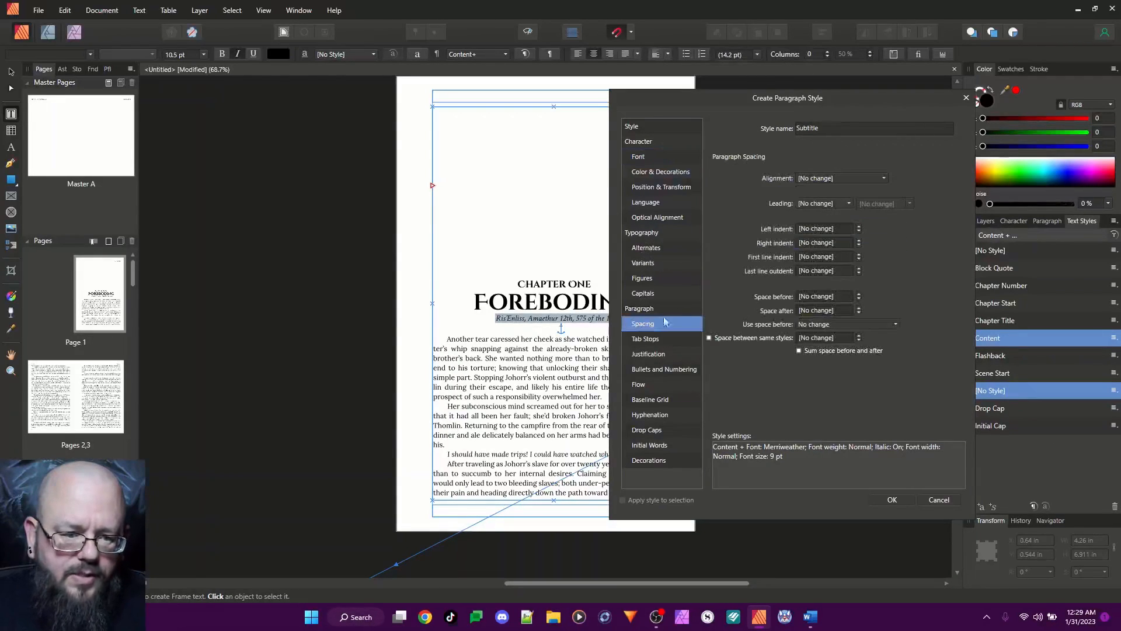
click(820, 178)
click(823, 196)
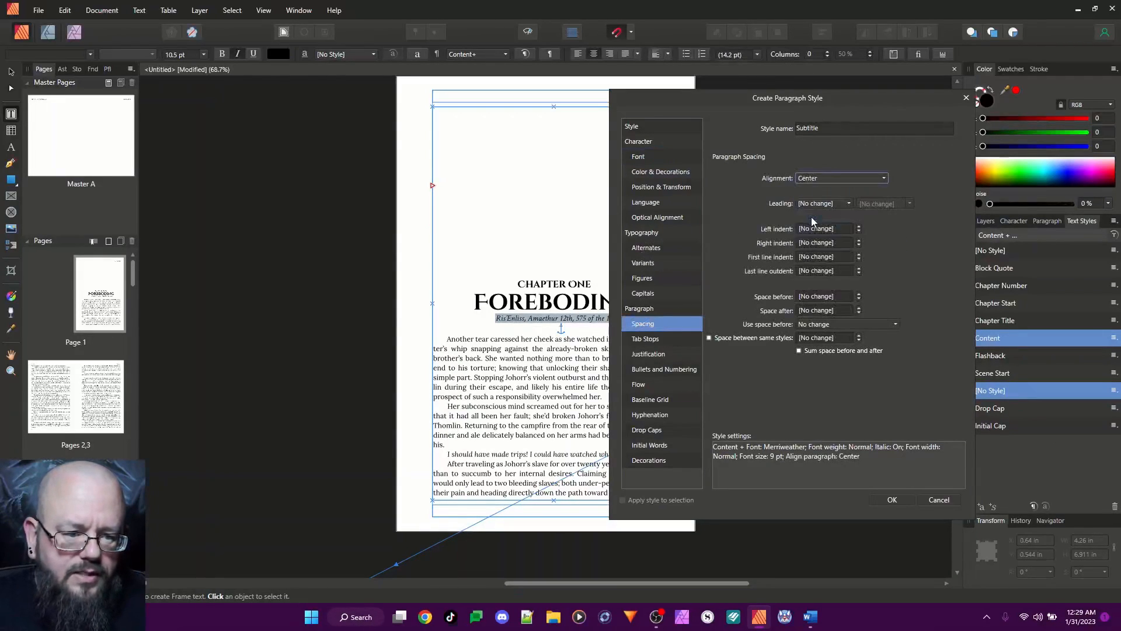
click(825, 257)
text(0.24)
key(Return)
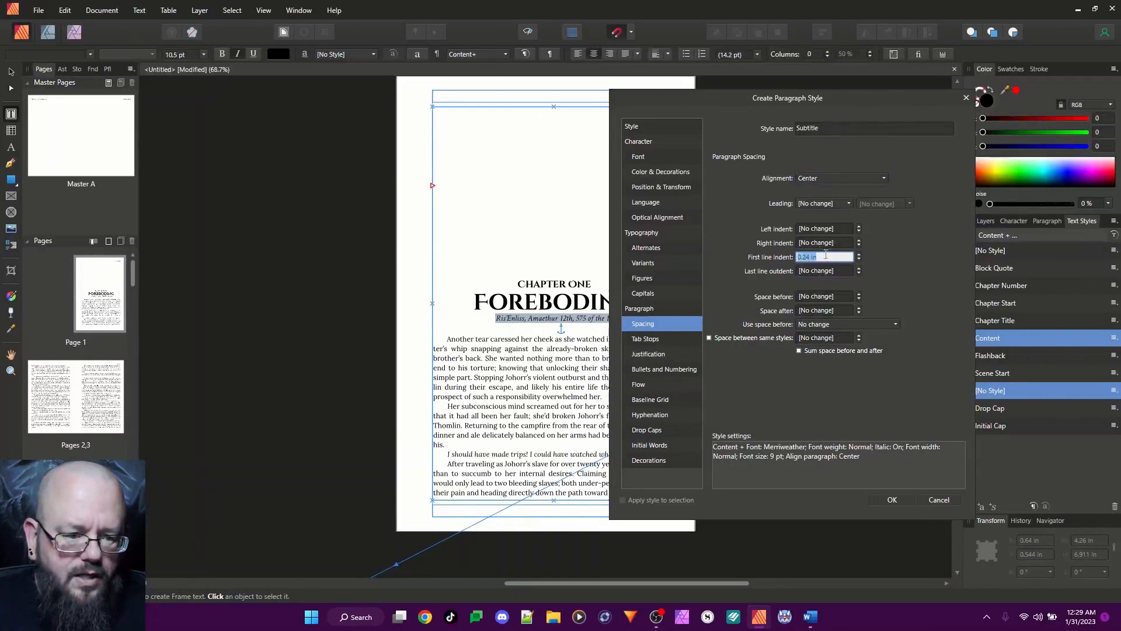
text(0)
key(Return)
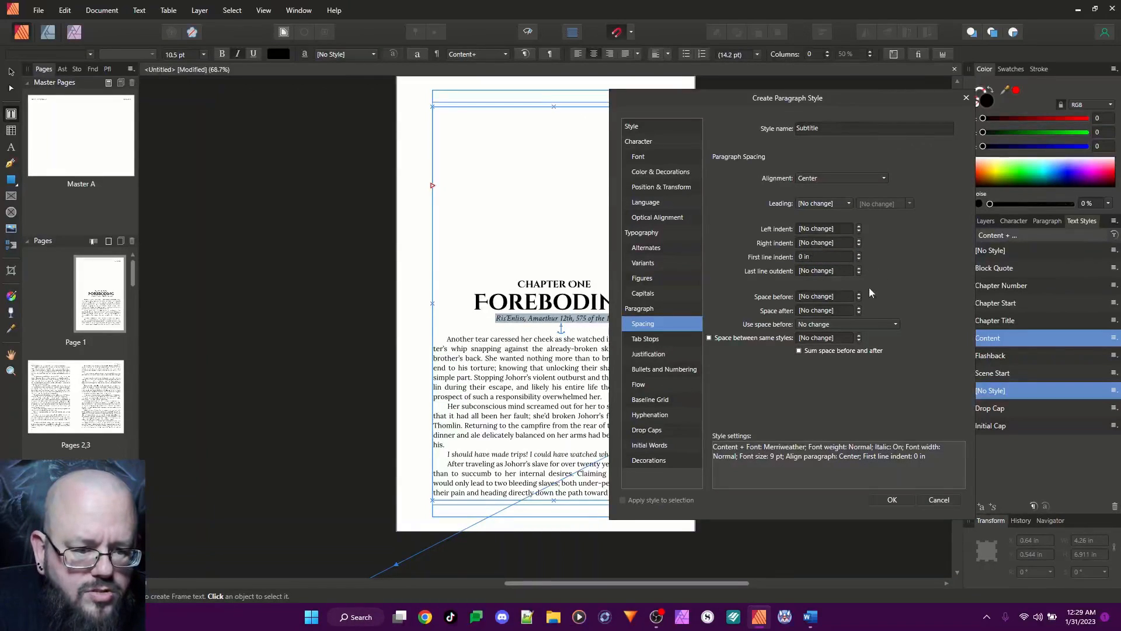
Set the Subtitle style's space before and space after to 0 pt and save the style
click(840, 297)
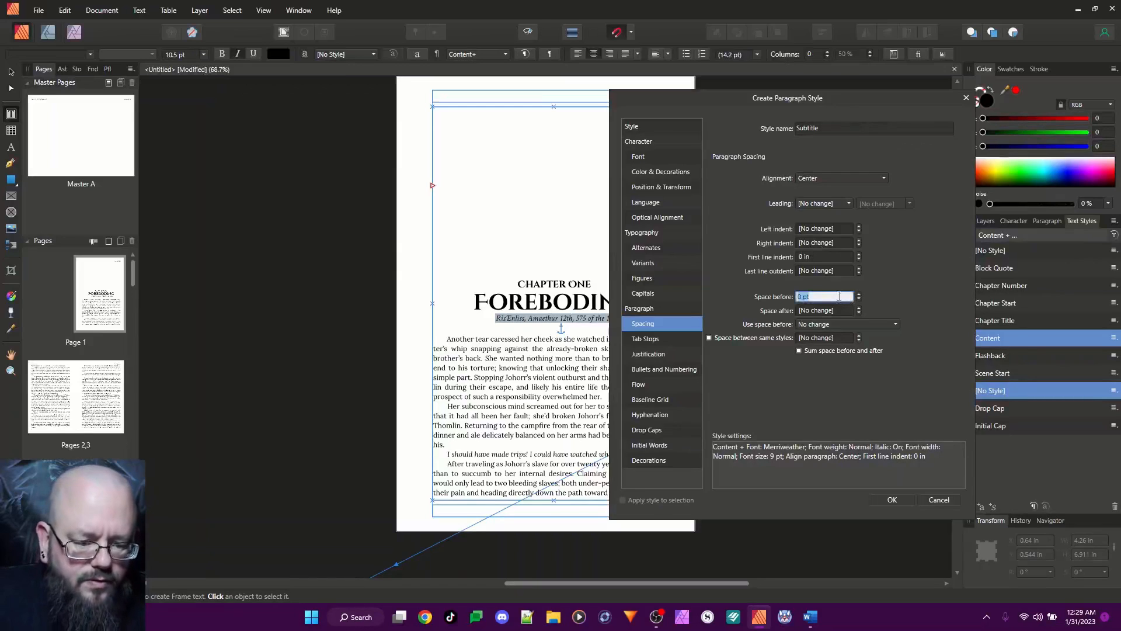
text(0)
click(821, 310)
text(0)
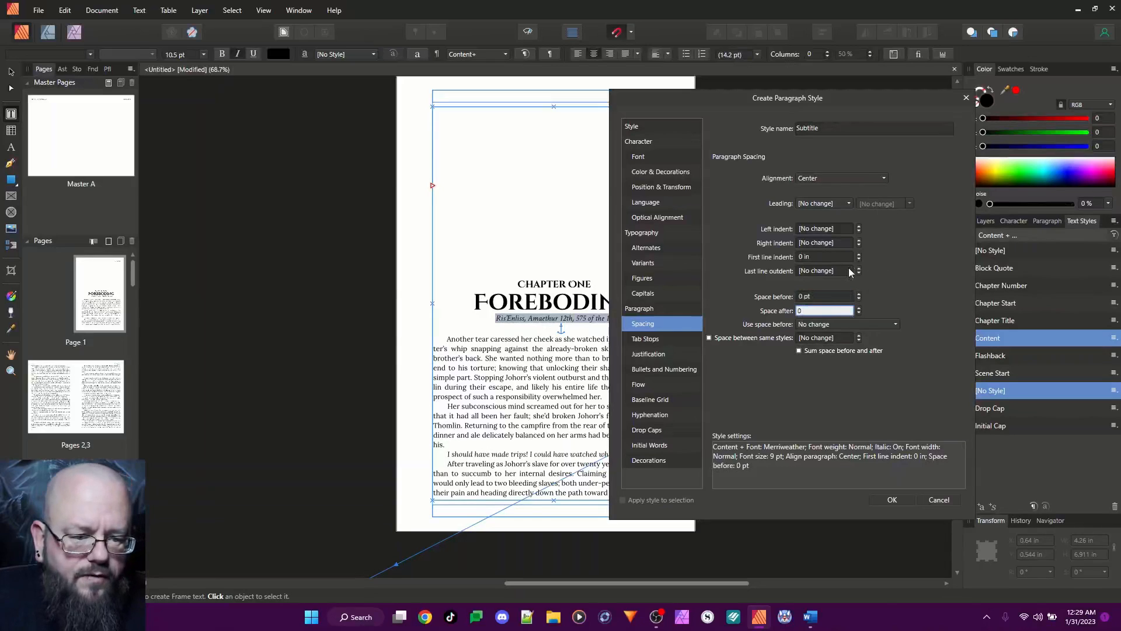
click(847, 130)
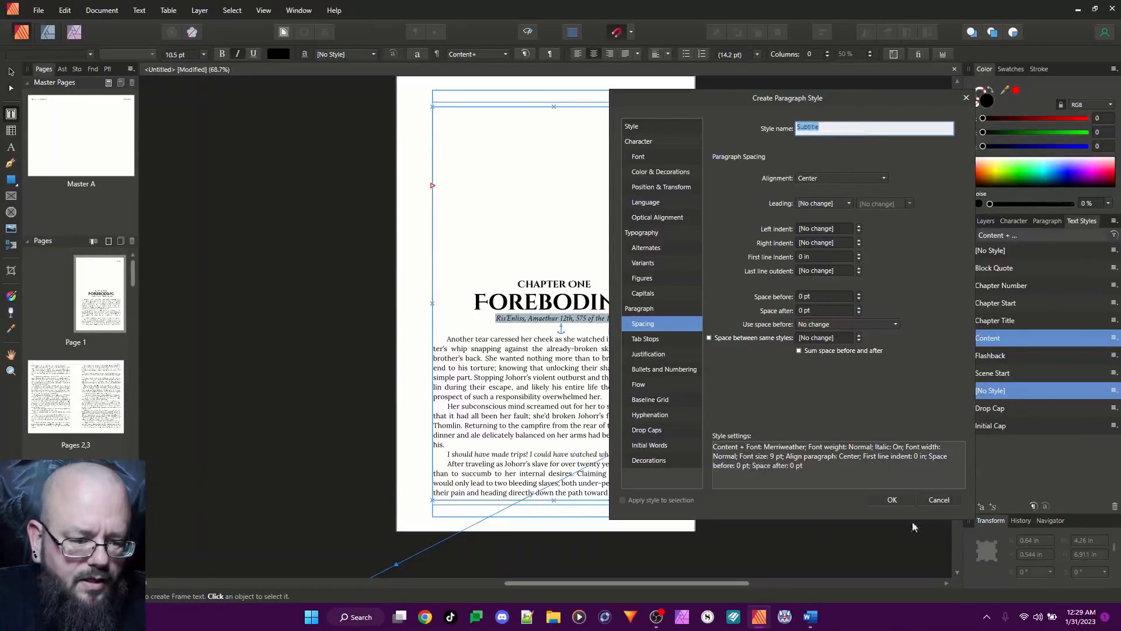
click(893, 499)
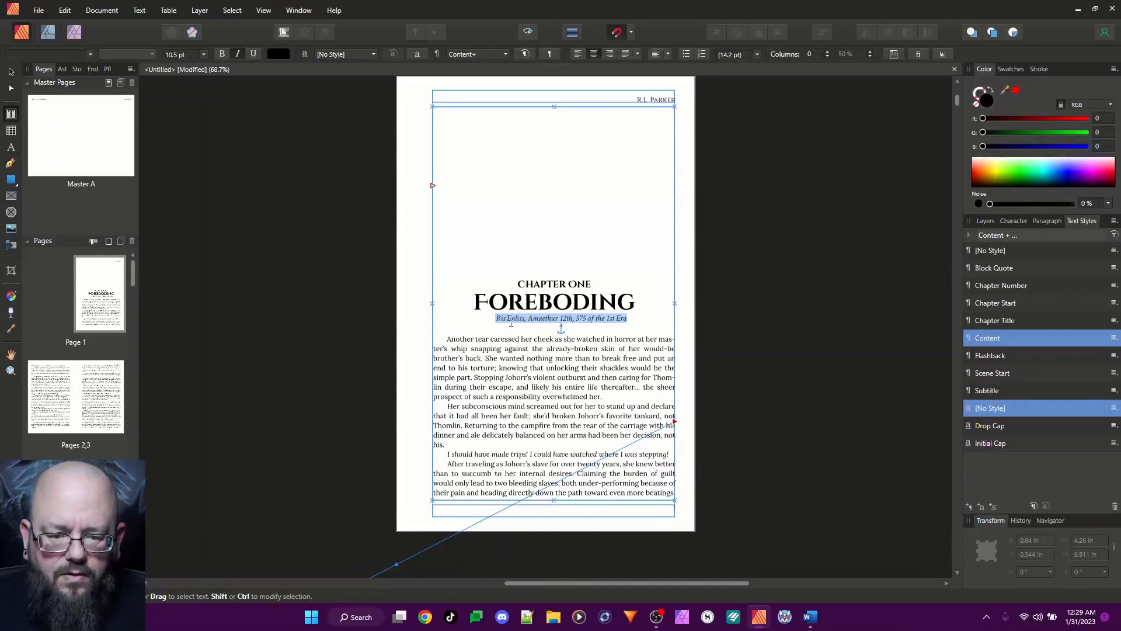
Apply the Subtitle paragraph style to the italic date line below the "Foreboding" title
click(535, 284)
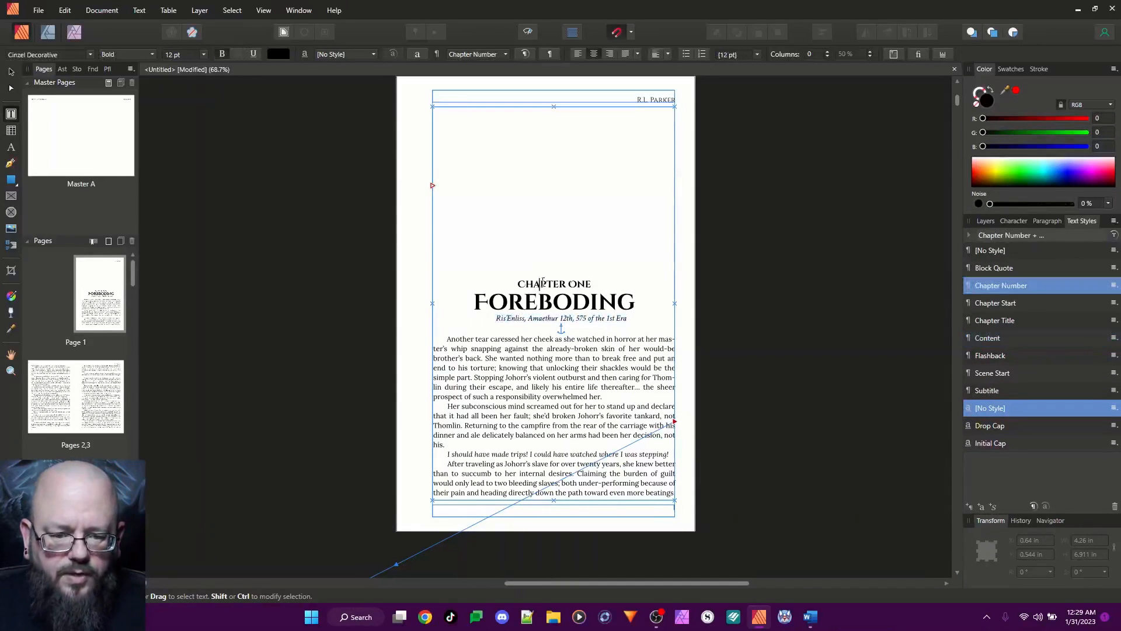
click(536, 319)
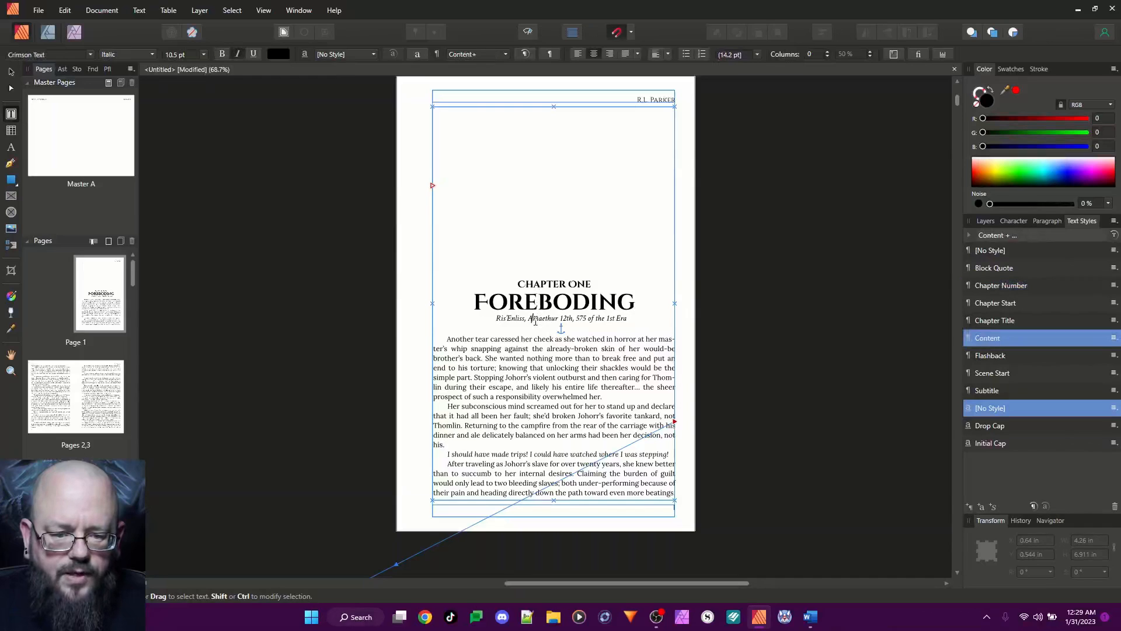
triple_click(536, 320)
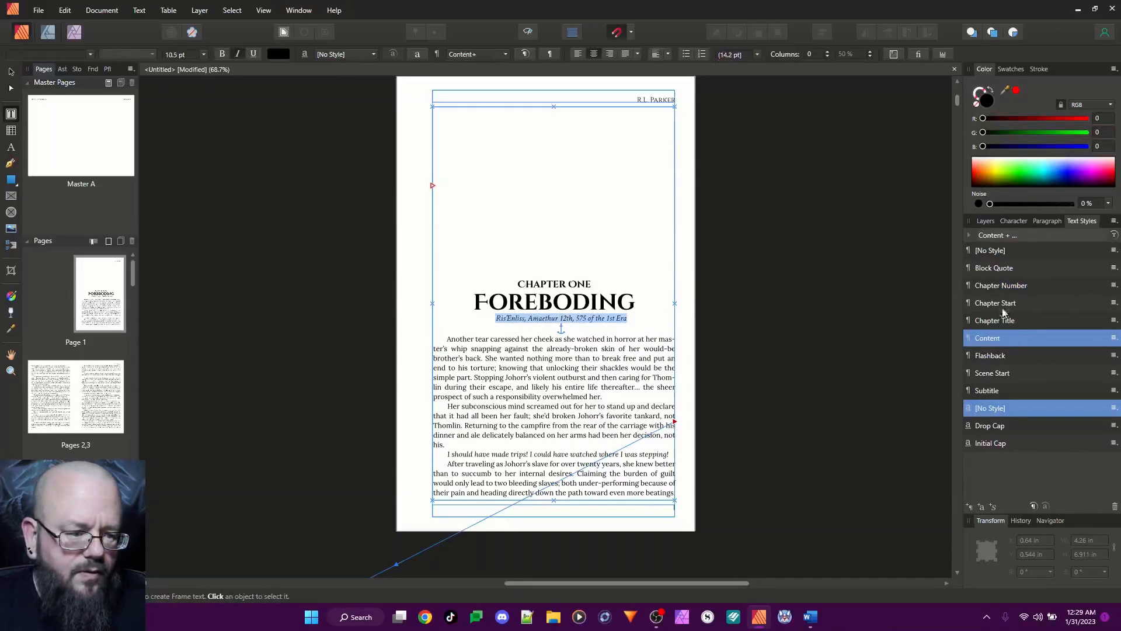
click(991, 391)
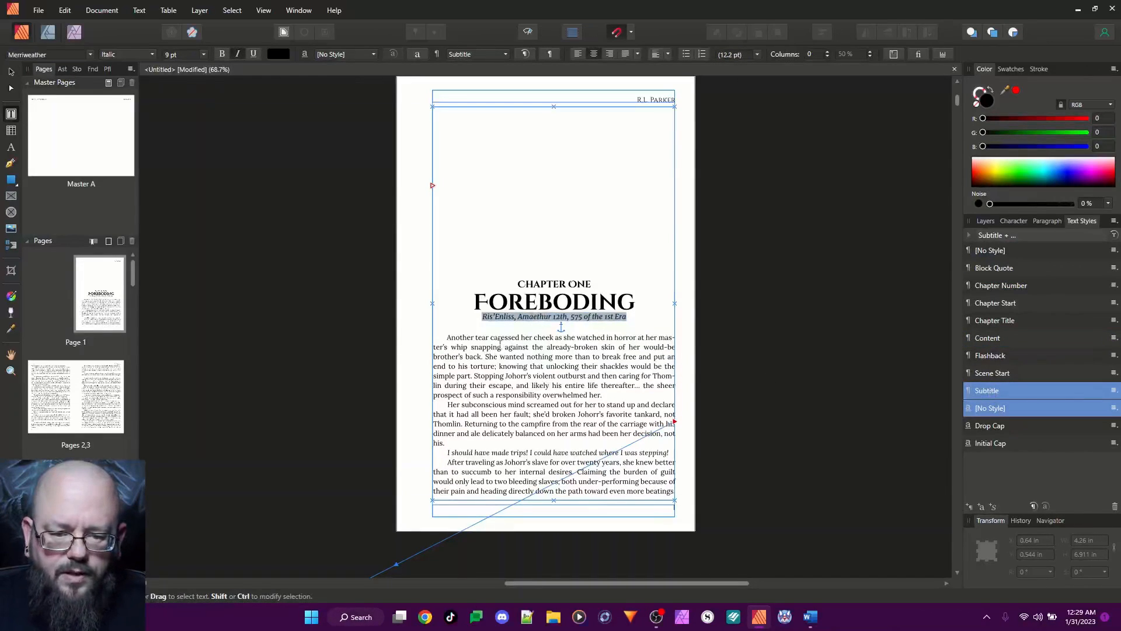
double_click(497, 338)
triple_click(497, 338)
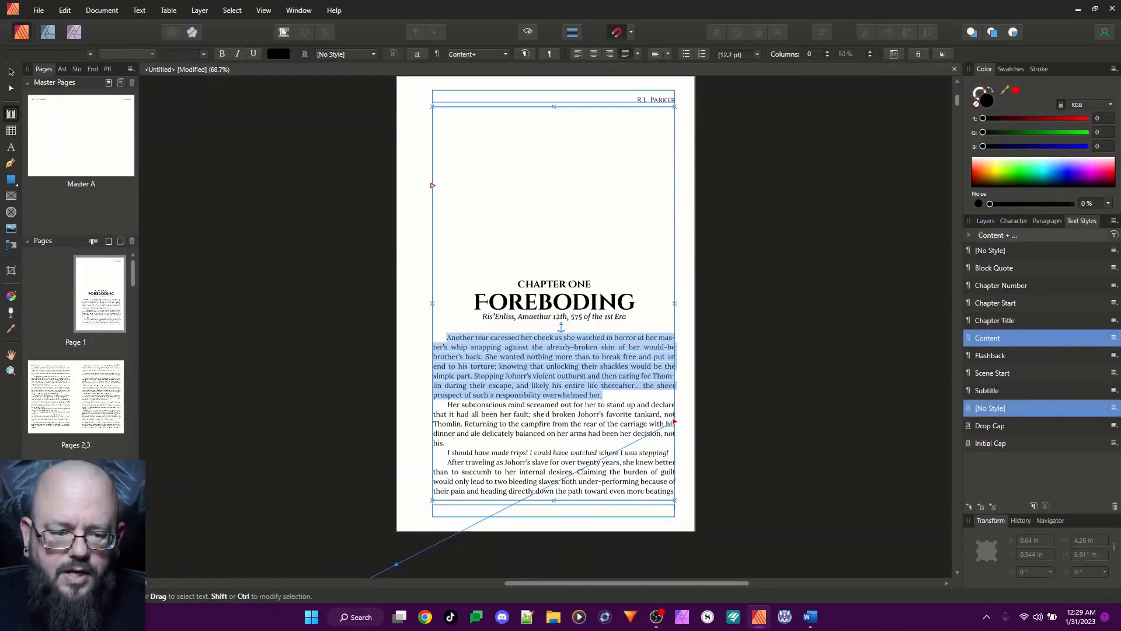
click(544, 348)
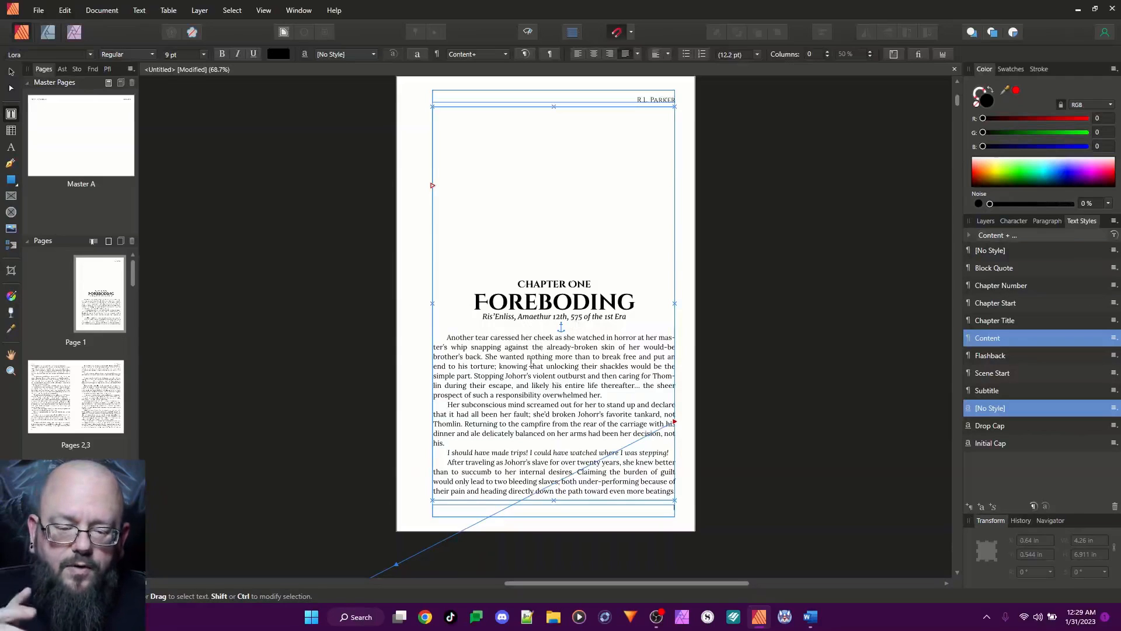
Replace the centered scene-break marker on page 3, above "A strange sound echoed through the forest", with "111"
scroll(531, 363, down, 5)
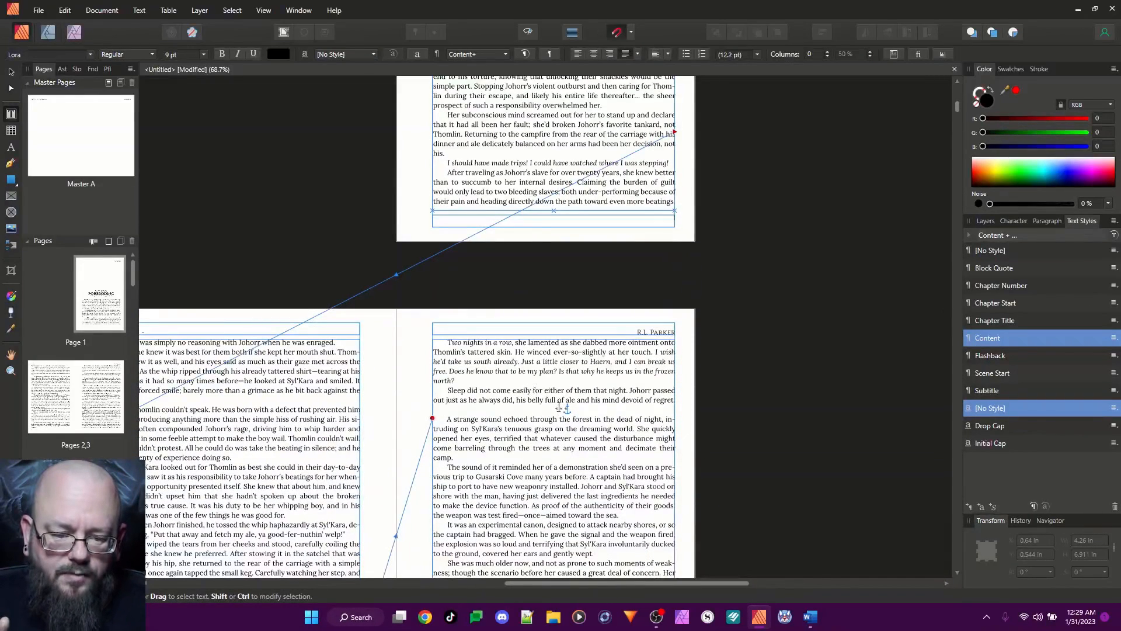
click(558, 407)
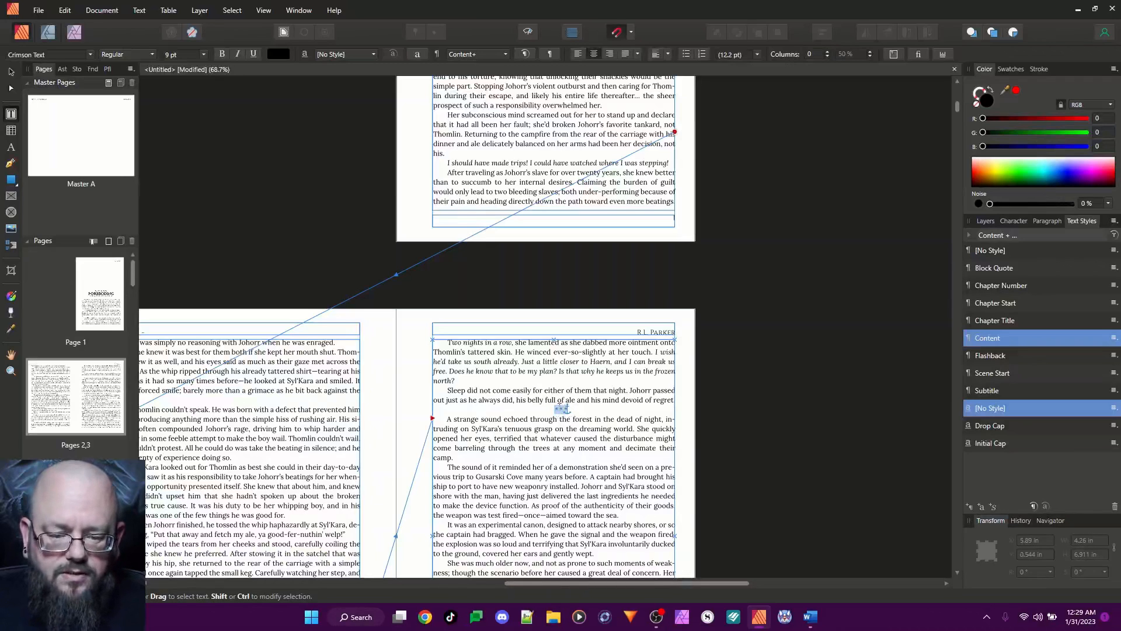
drag(559, 584, 568, 557)
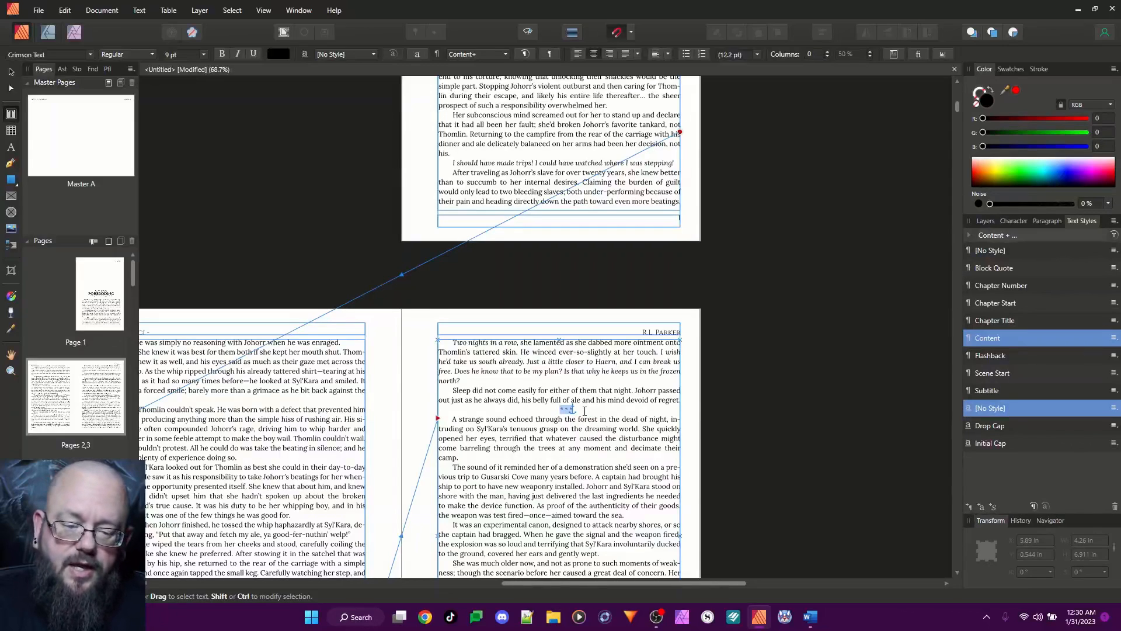
key(BackSpace)
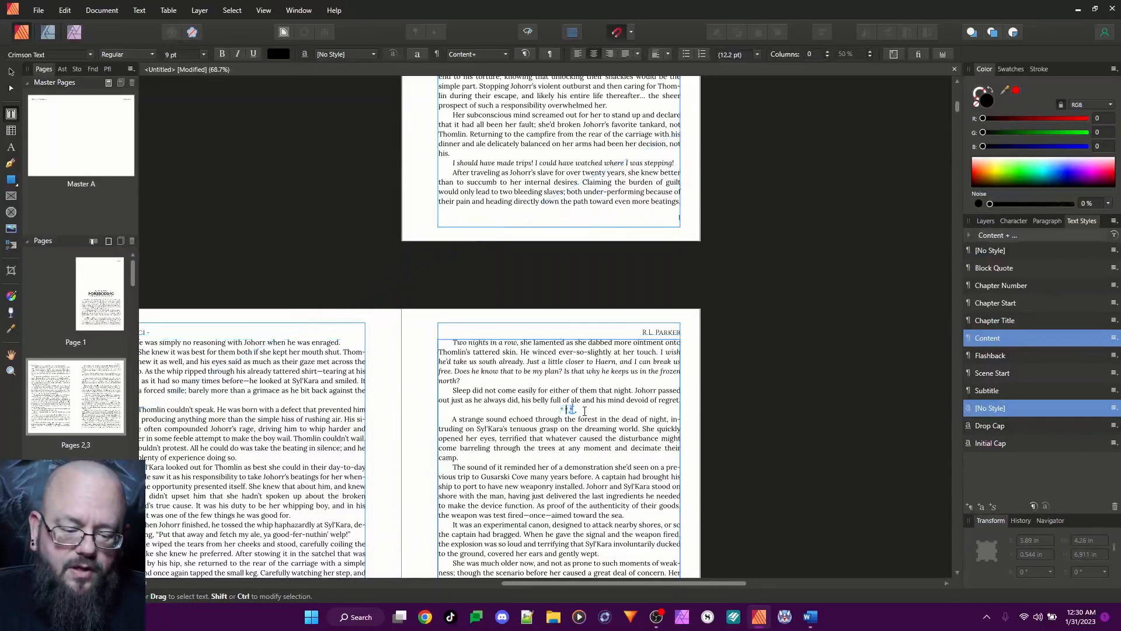
text(111)
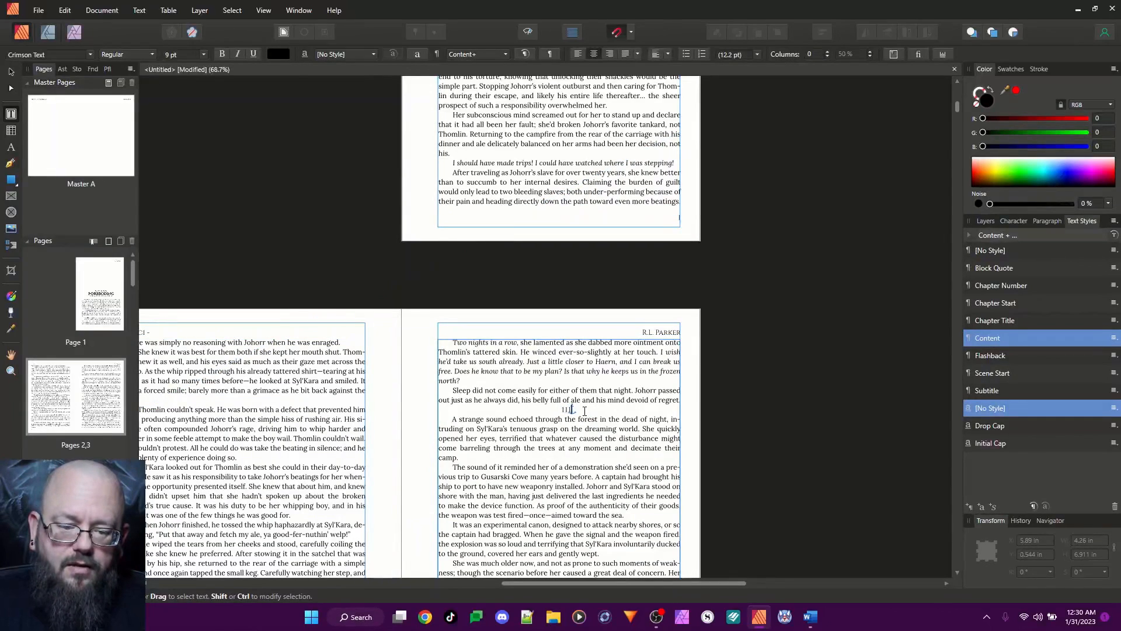
Select the new scene-break characters and create a paragraph style based on Subtitle, named "Scene Break"
double_click(565, 410)
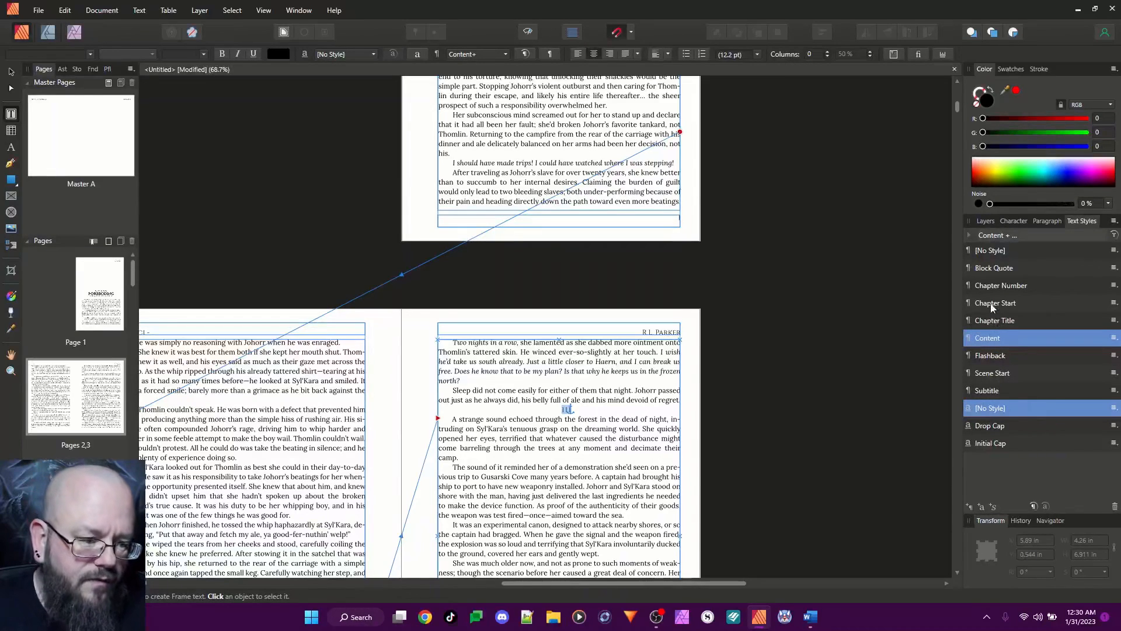
right_click(995, 394)
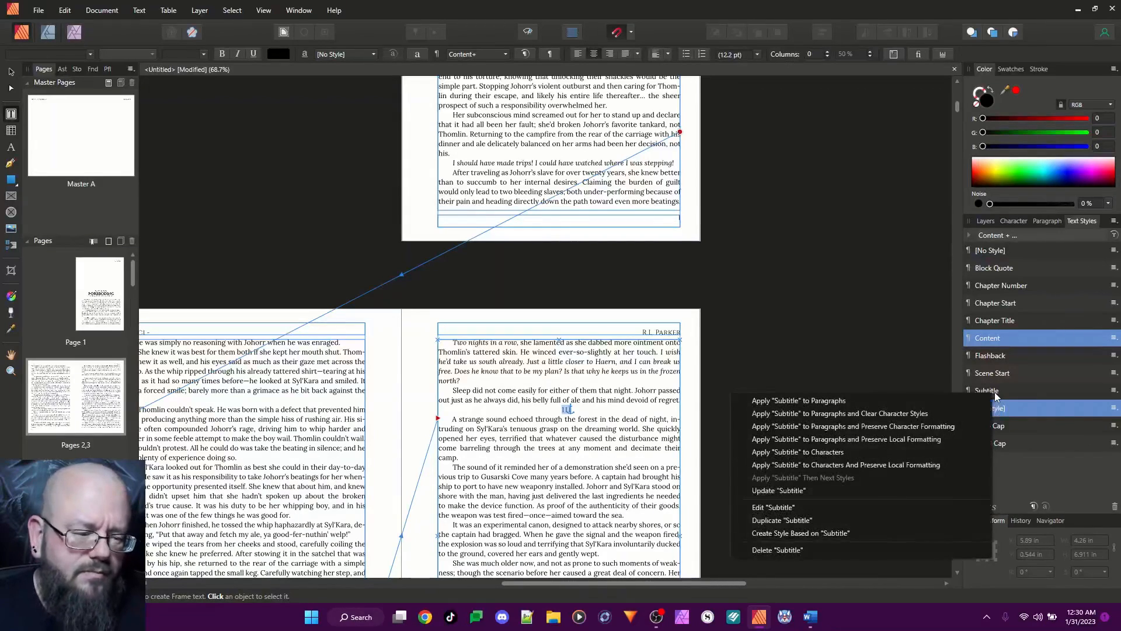
click(820, 537)
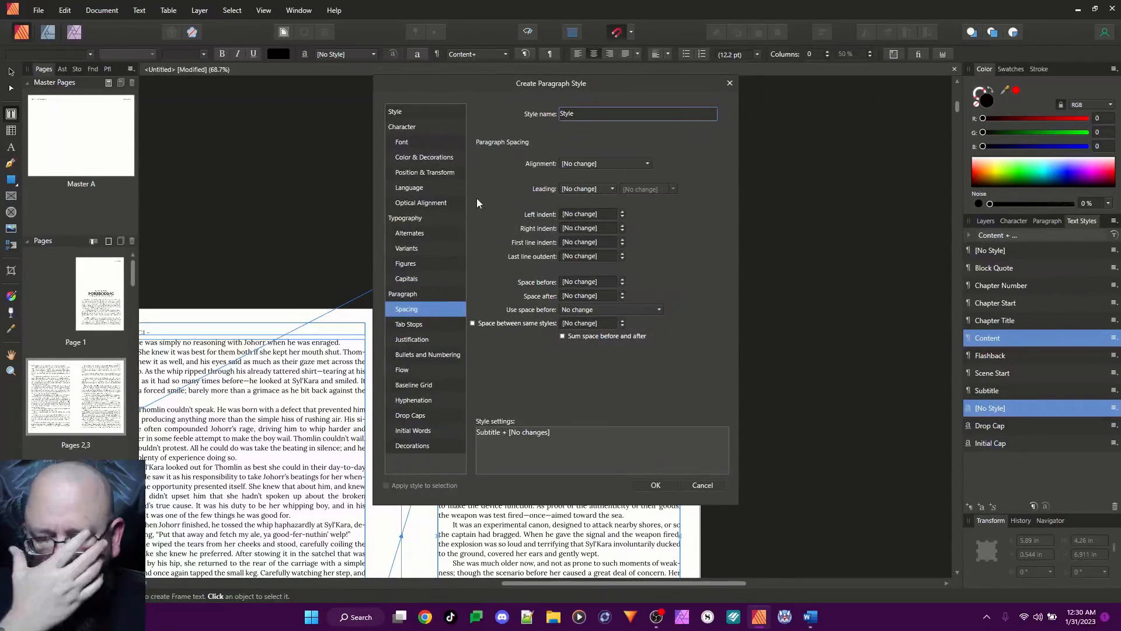
click(615, 117)
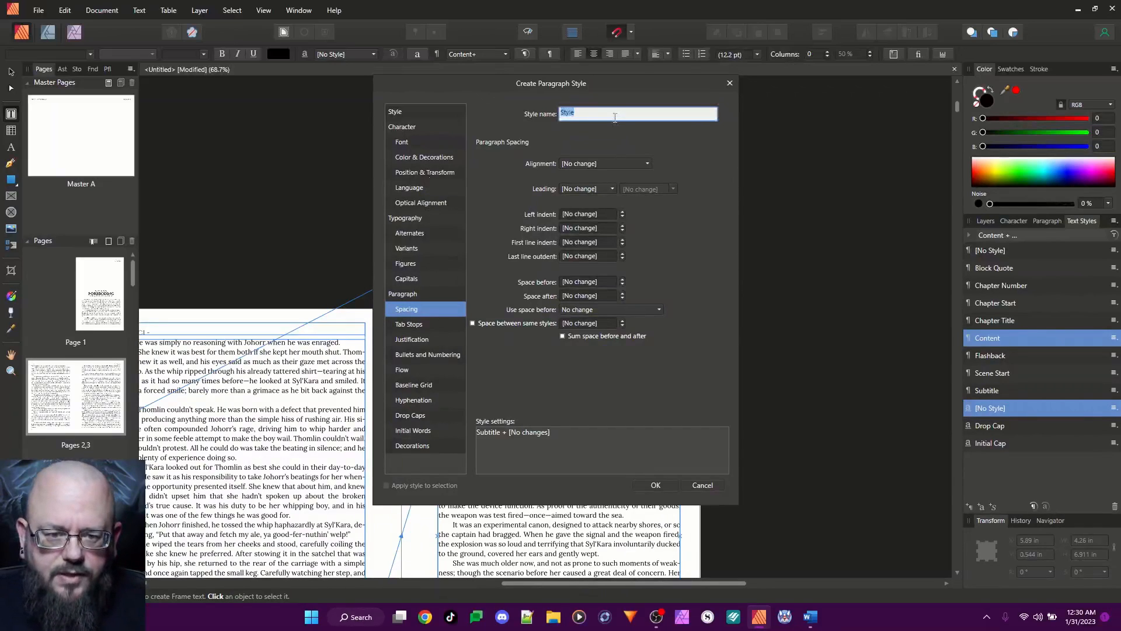
text(Scene Break)
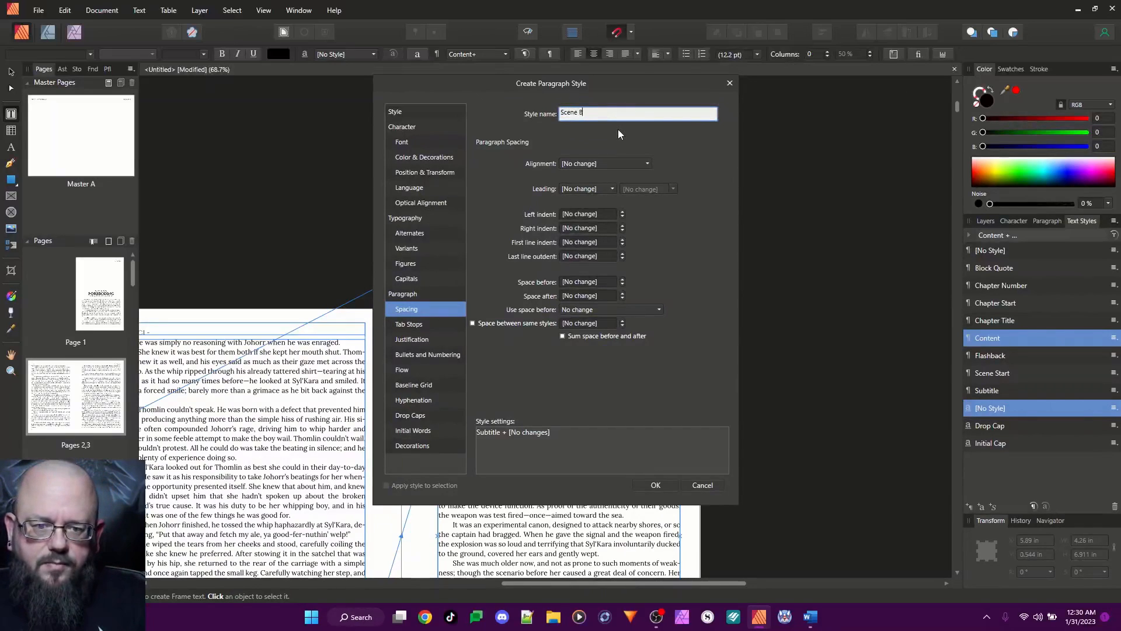
Set the Scene Break style's font family to Wingdings and its font size to 10 pt
click(403, 142)
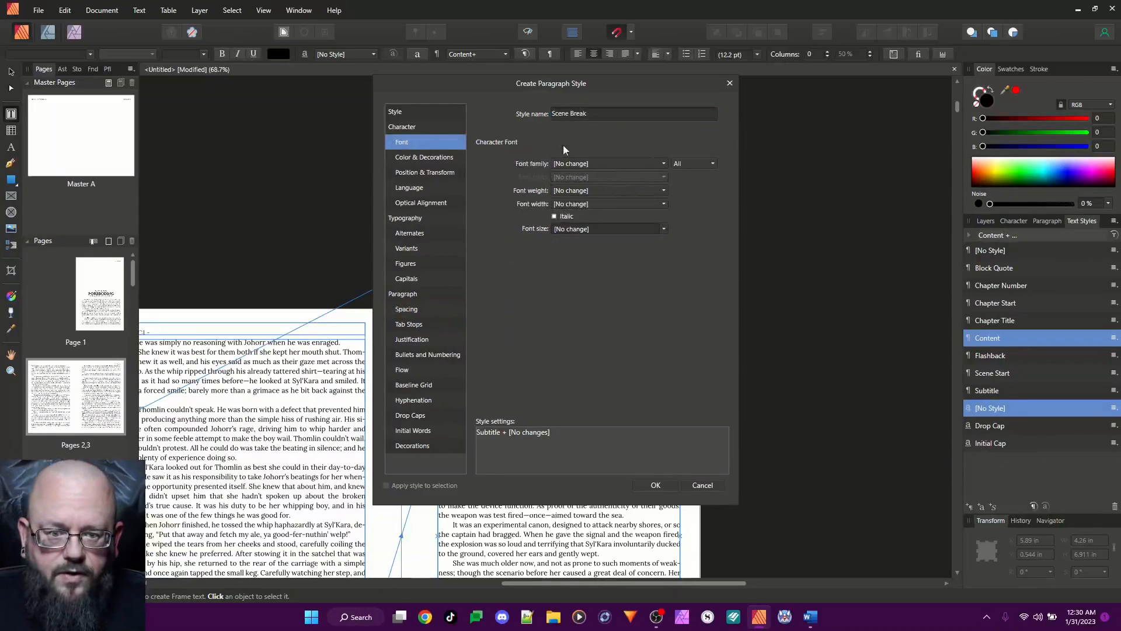
click(599, 164)
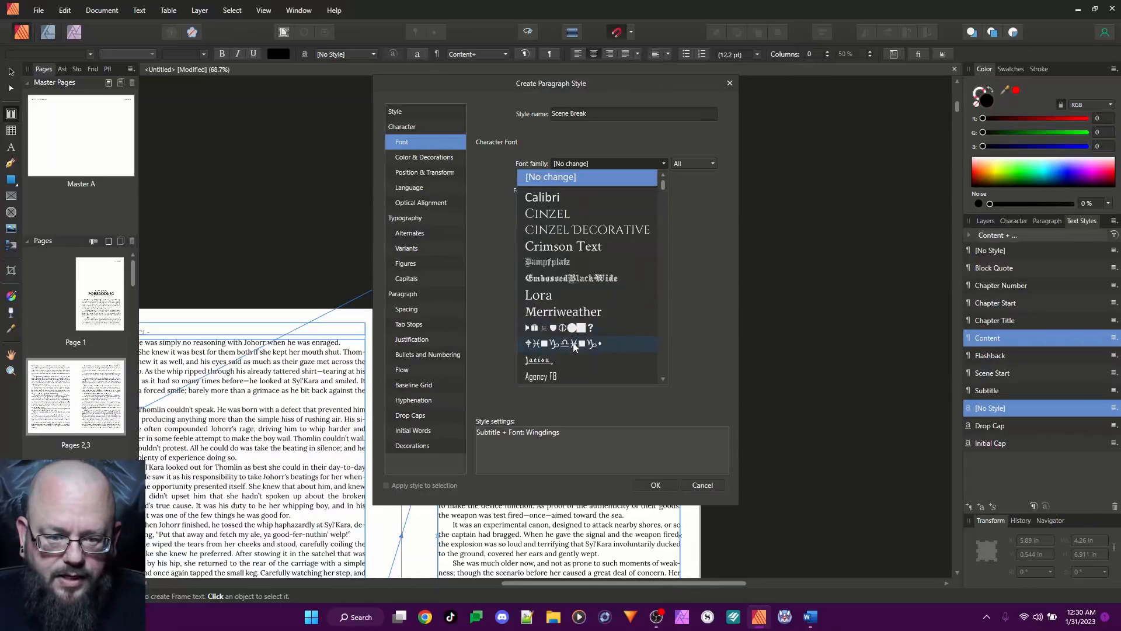
click(574, 344)
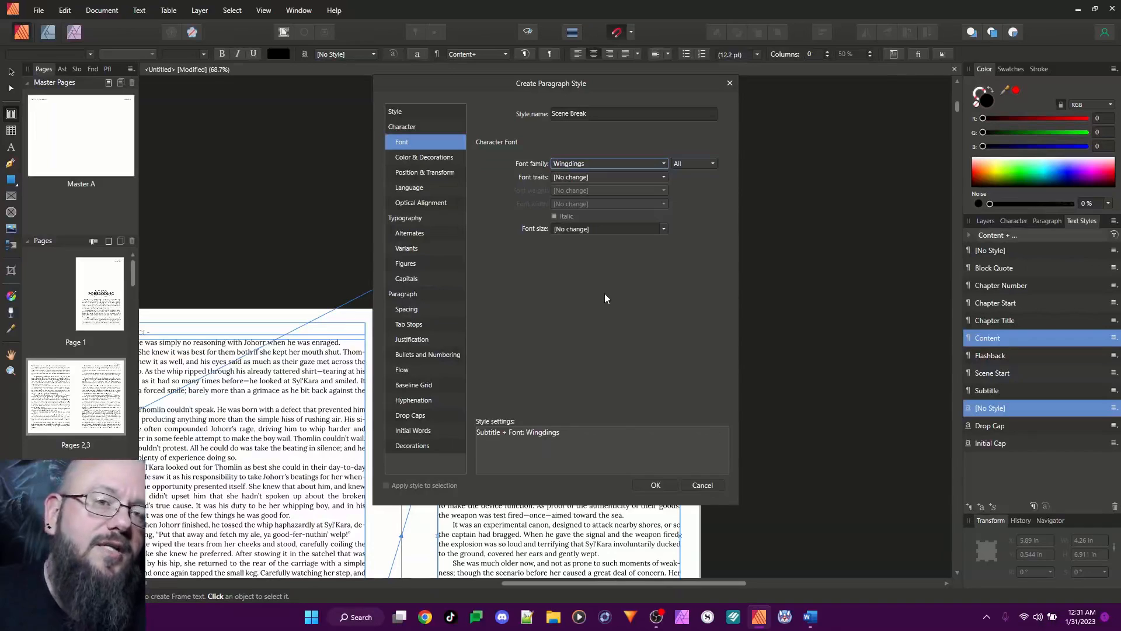
click(571, 228)
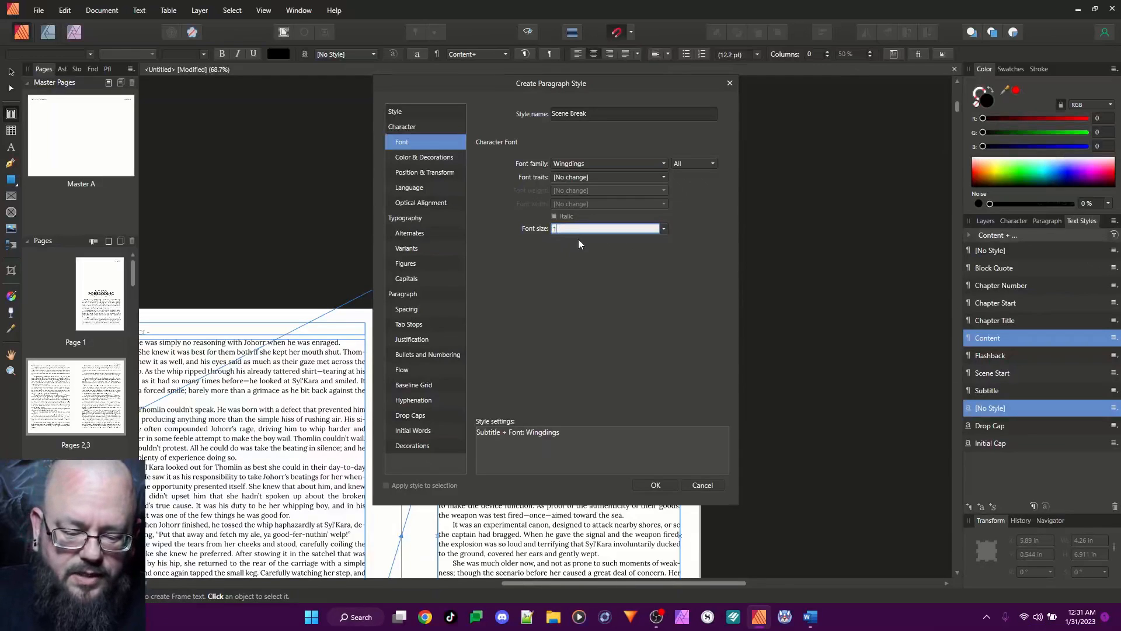
key(Return)
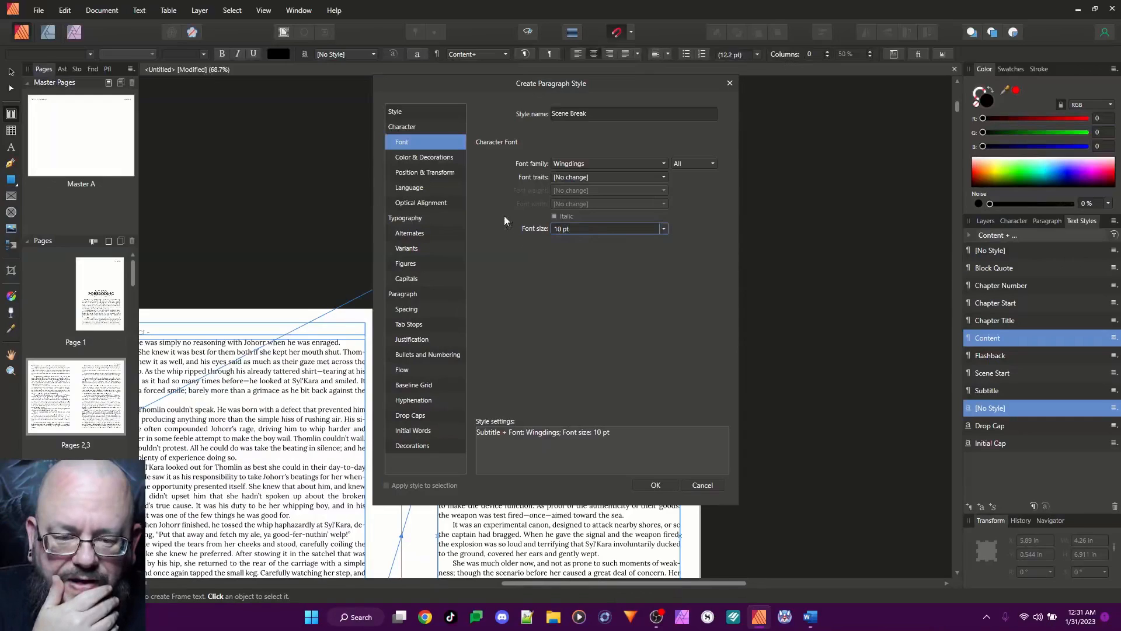
Set the Scene Break style's alignment to Center, with 12 pt of space before and 12 pt after
click(409, 309)
click(600, 165)
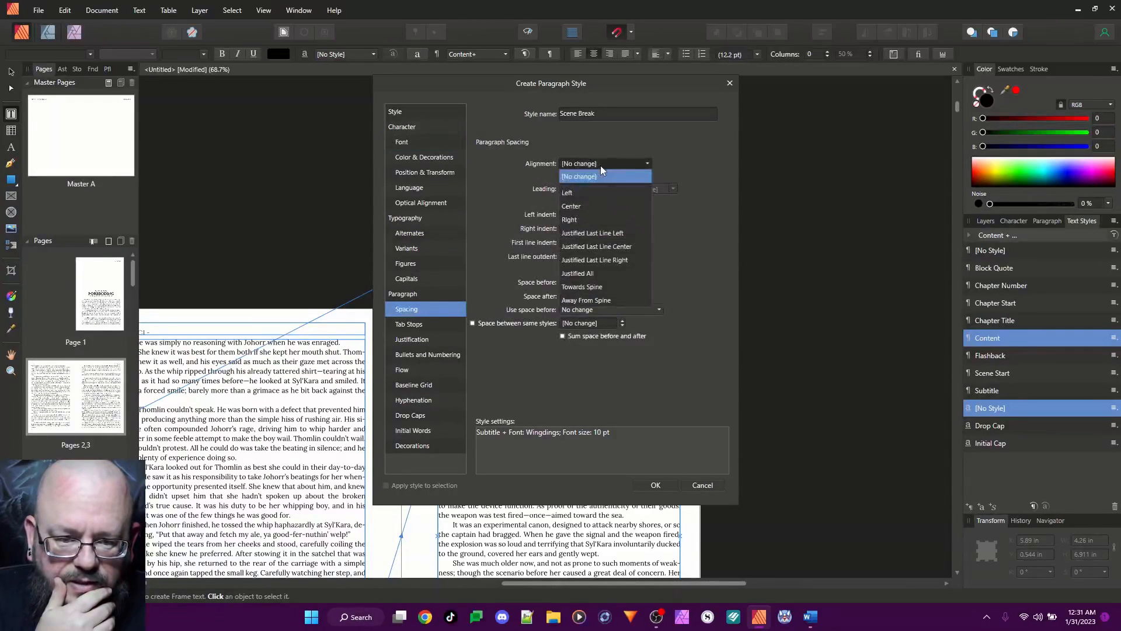
click(586, 205)
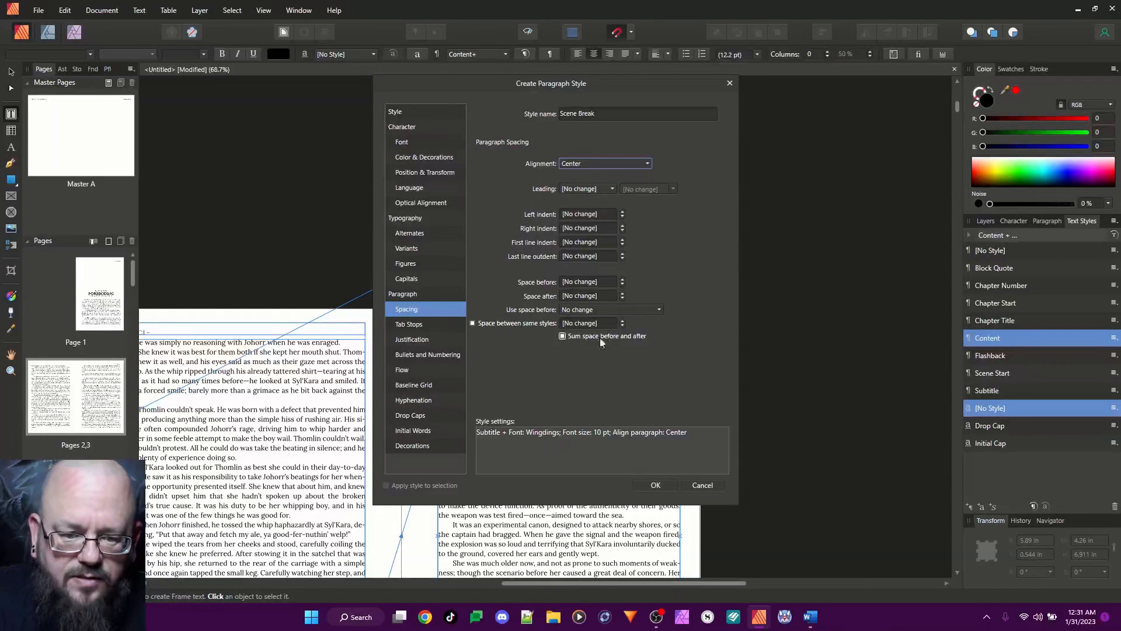
click(578, 296)
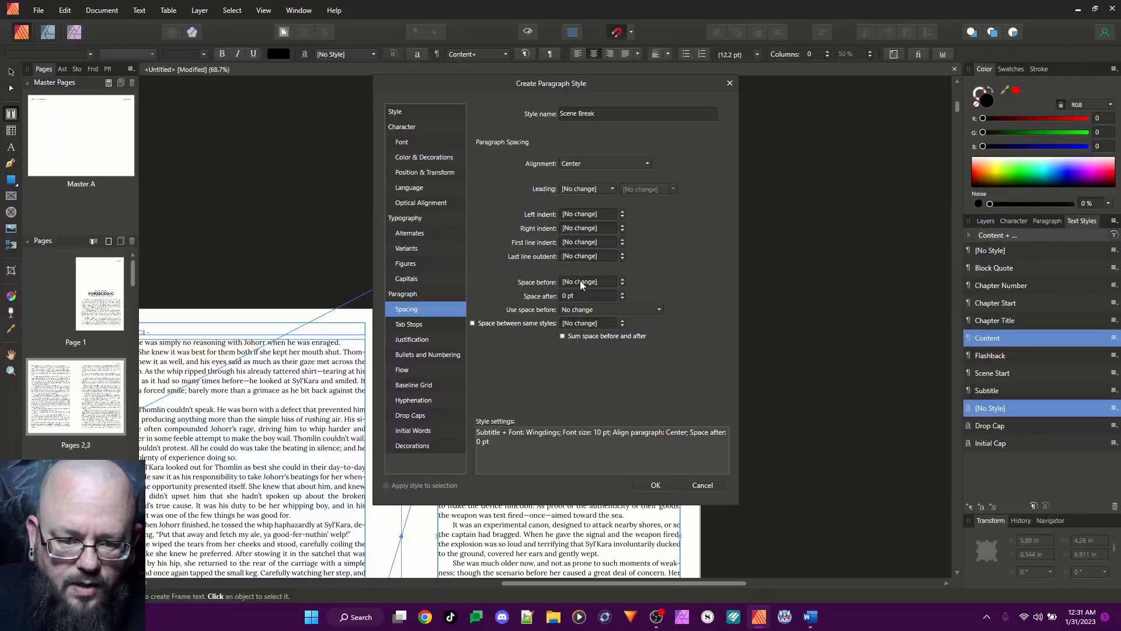
click(580, 282)
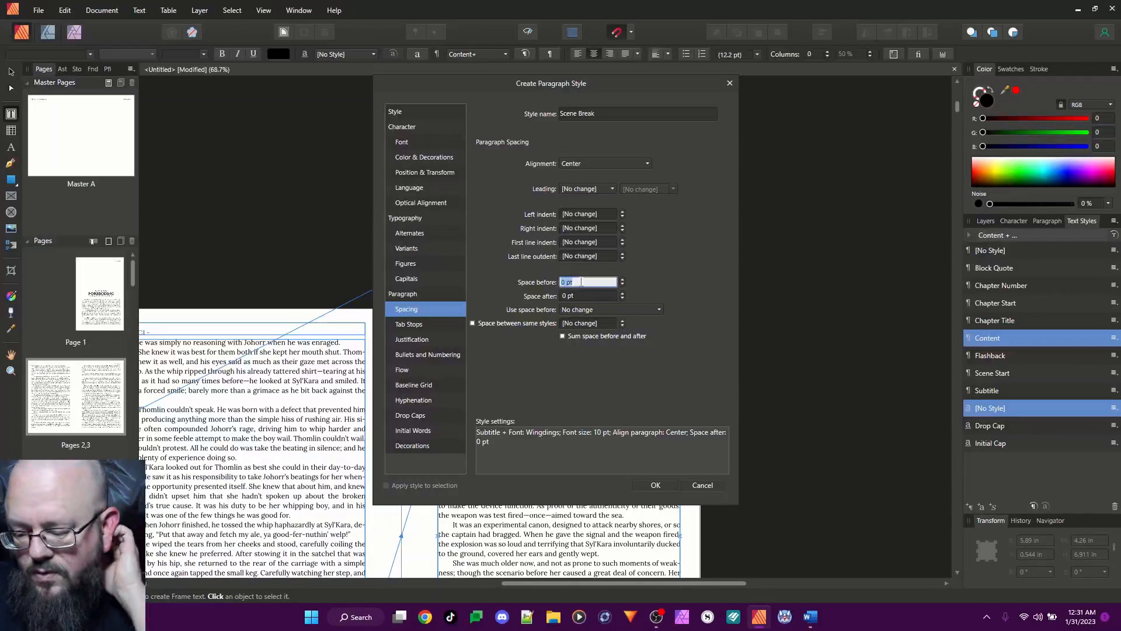
text(12 pt)
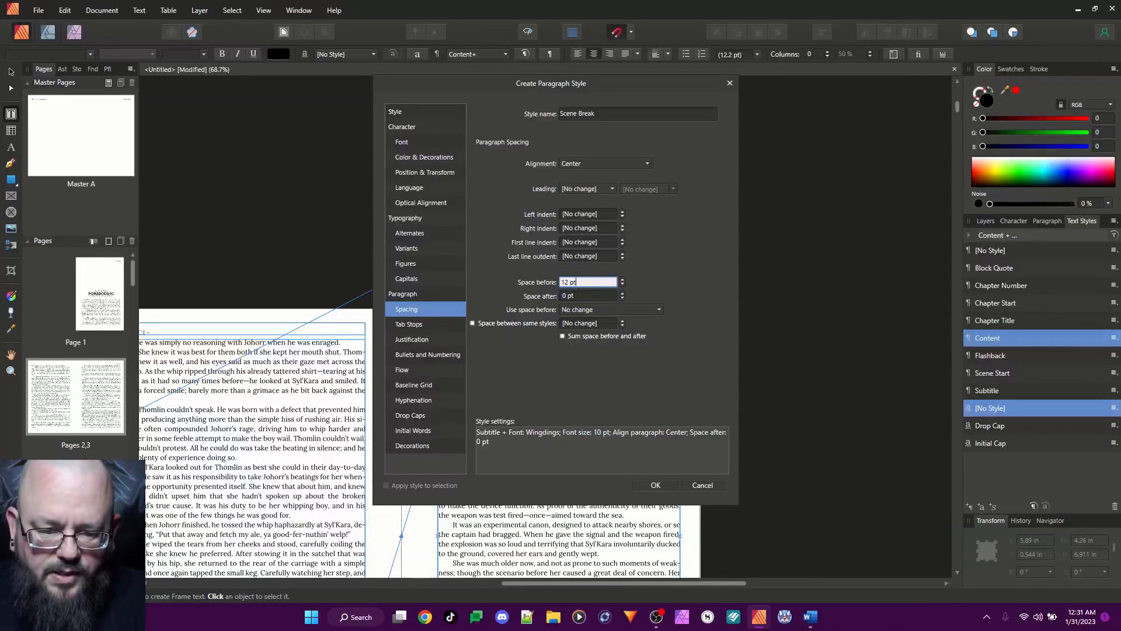
key(Tab)
text(12 p)
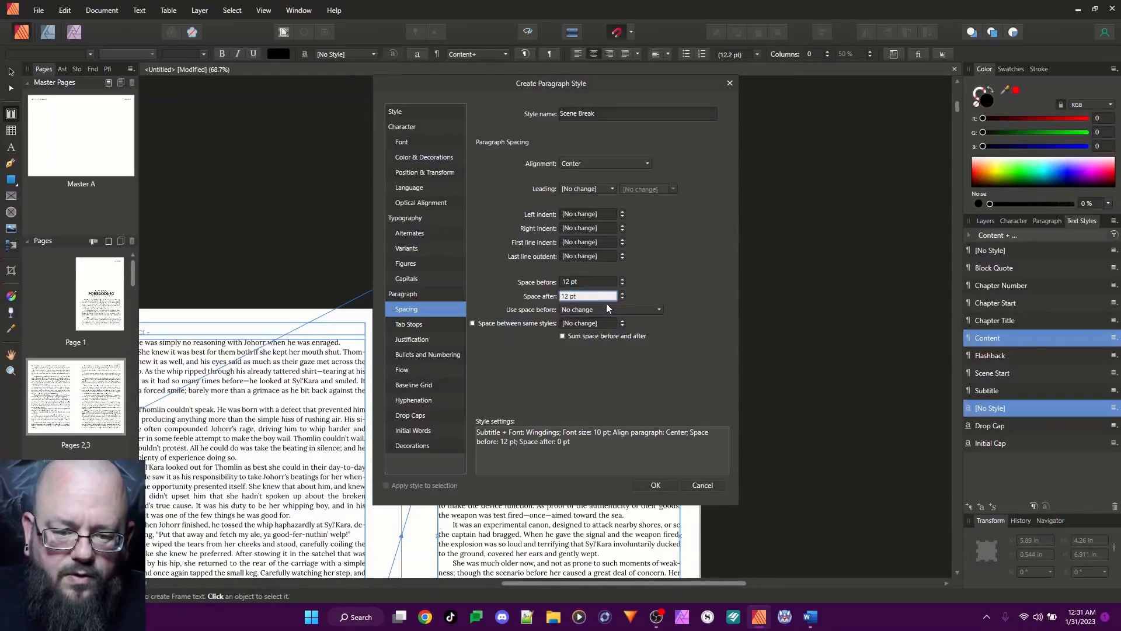
Set the Scene Break style's first line indent to 0 in, create the style and apply it to the scene-break marker on page 3
click(576, 242)
key(Return)
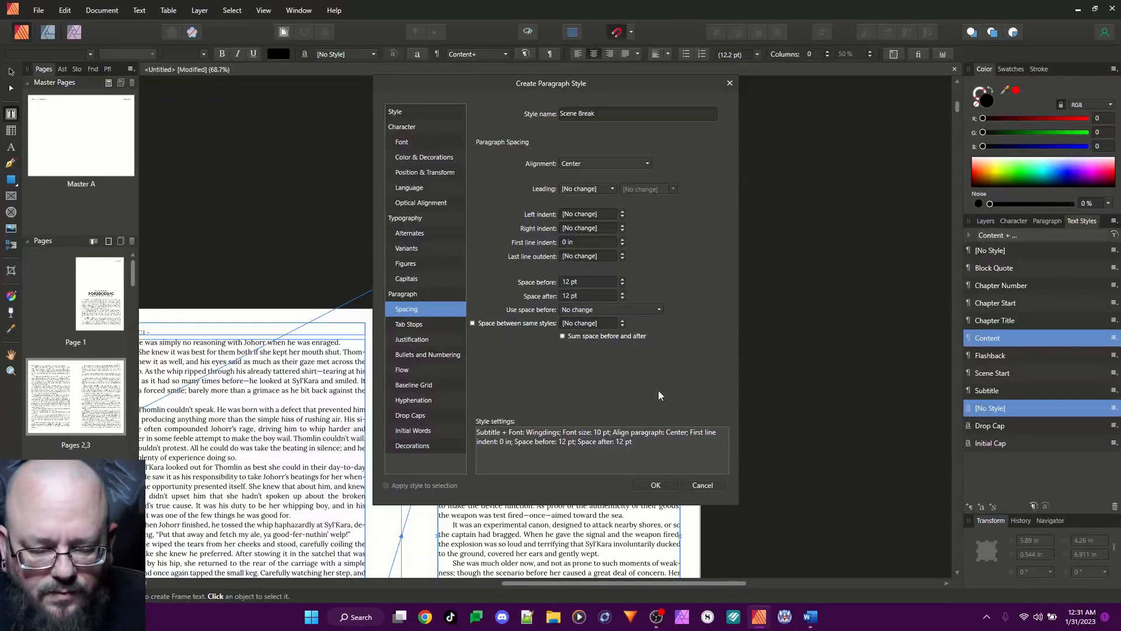
click(663, 484)
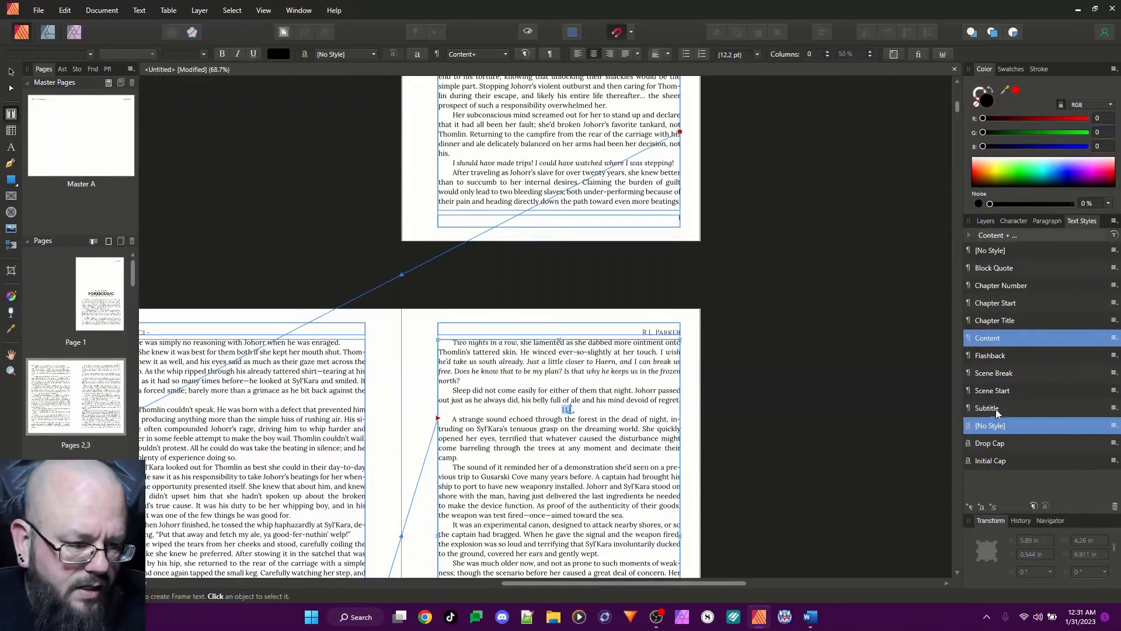
click(1002, 378)
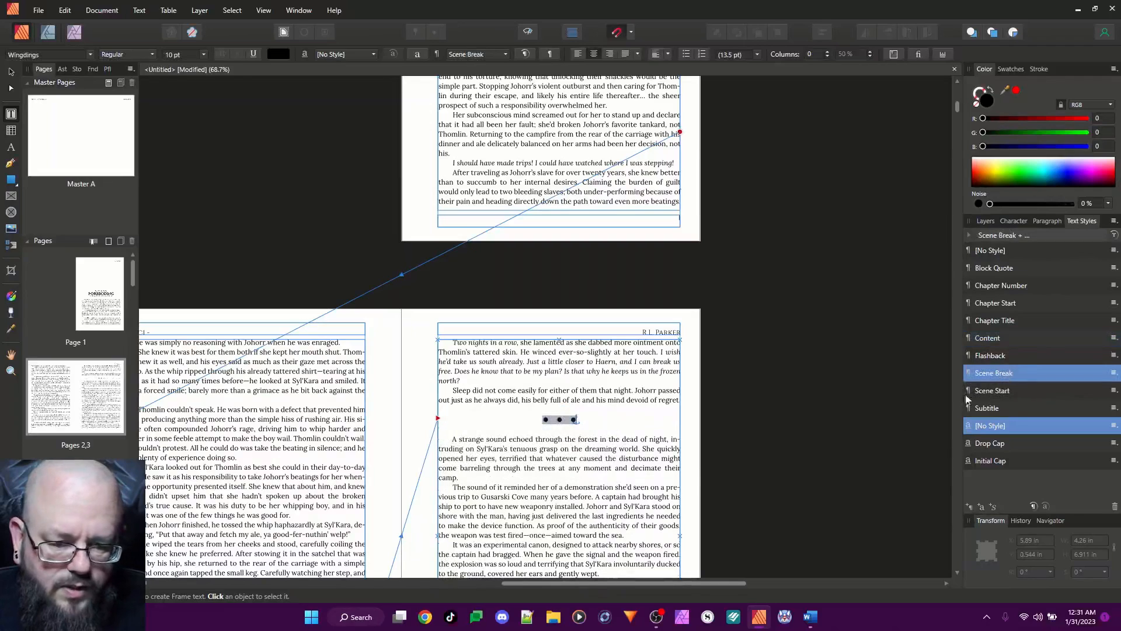
click(528, 440)
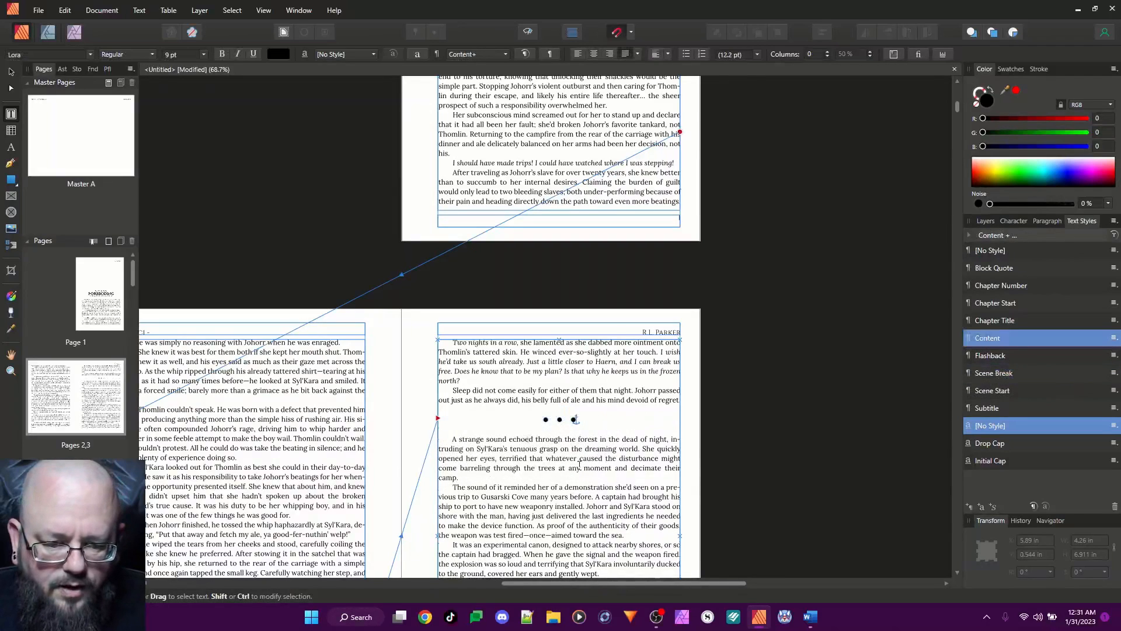
Change the Scene Break style's font family to Webdings
right_click(1012, 376)
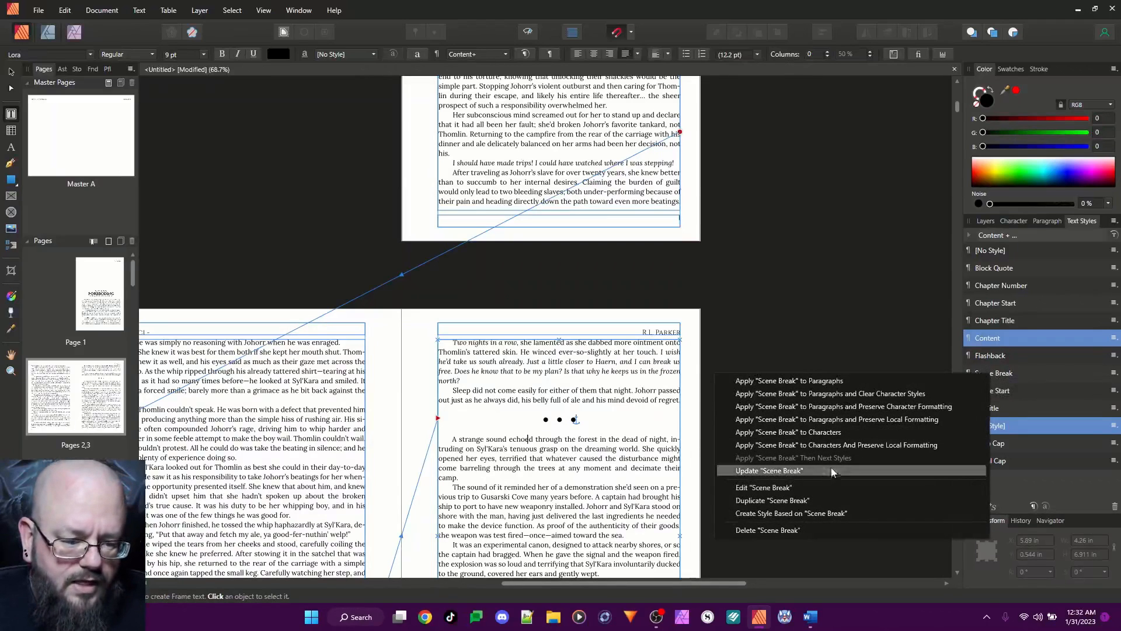
click(824, 487)
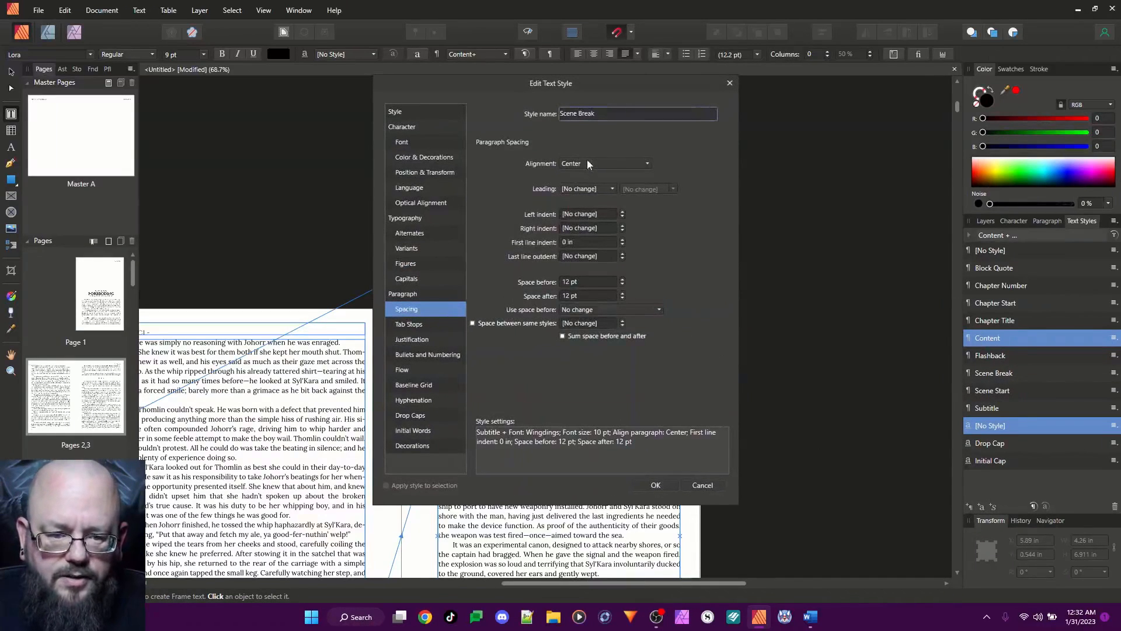
click(439, 146)
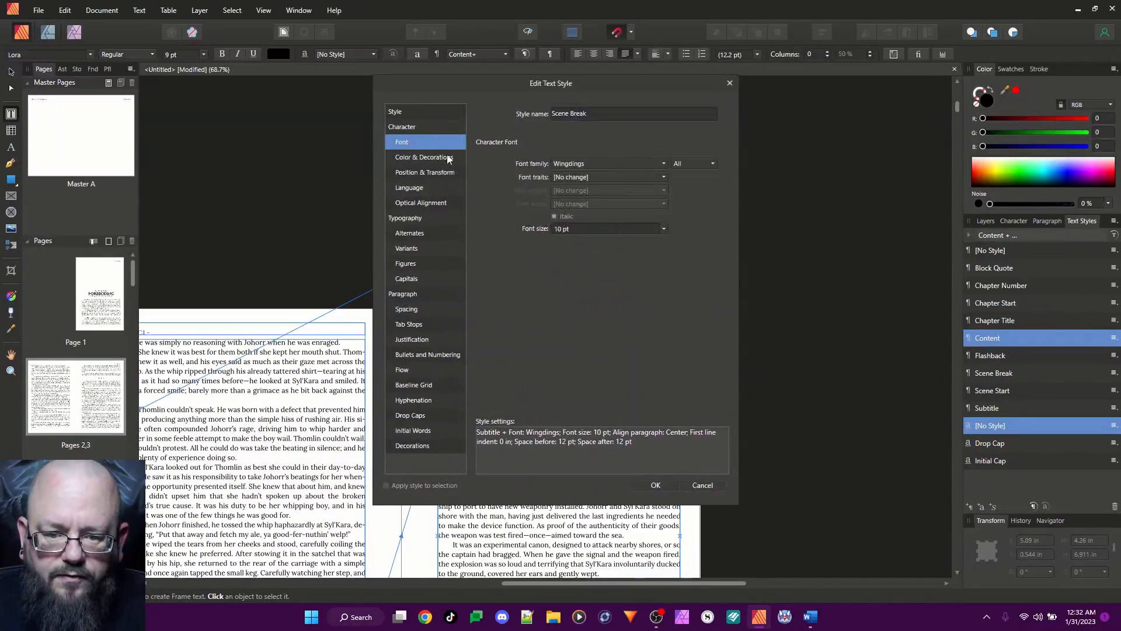
click(586, 164)
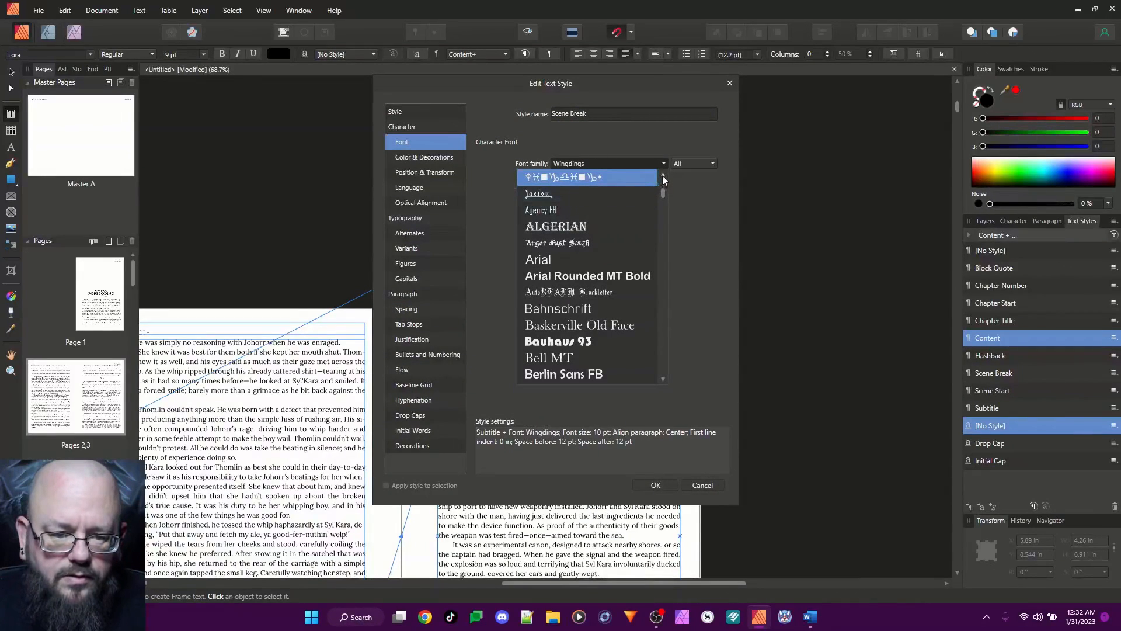
click(662, 175)
click(662, 175)
click(607, 182)
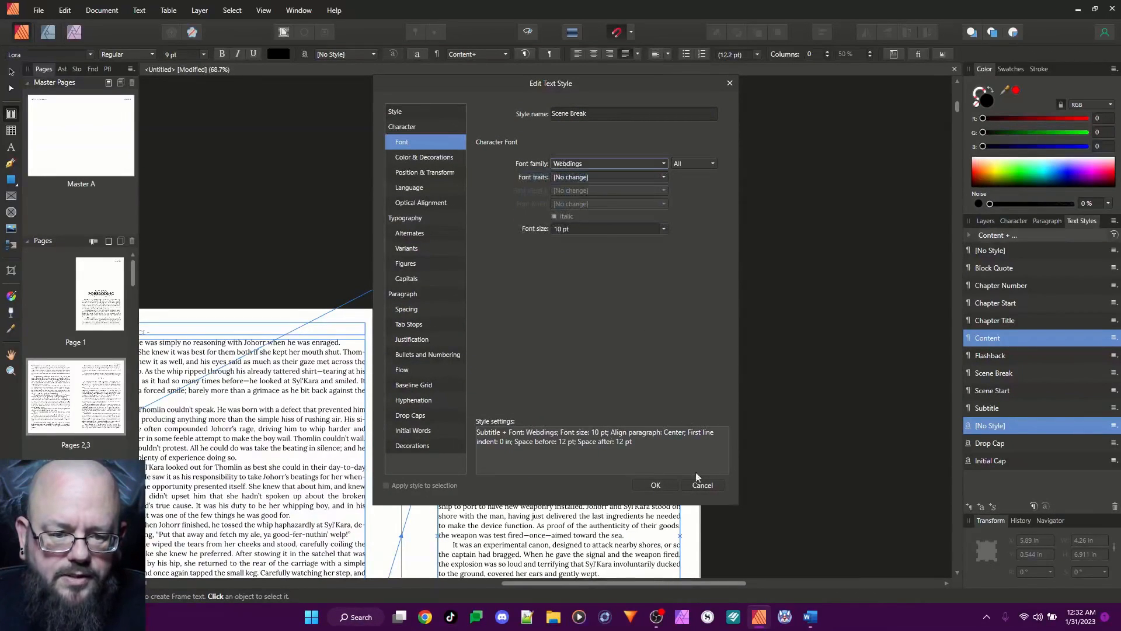
click(655, 485)
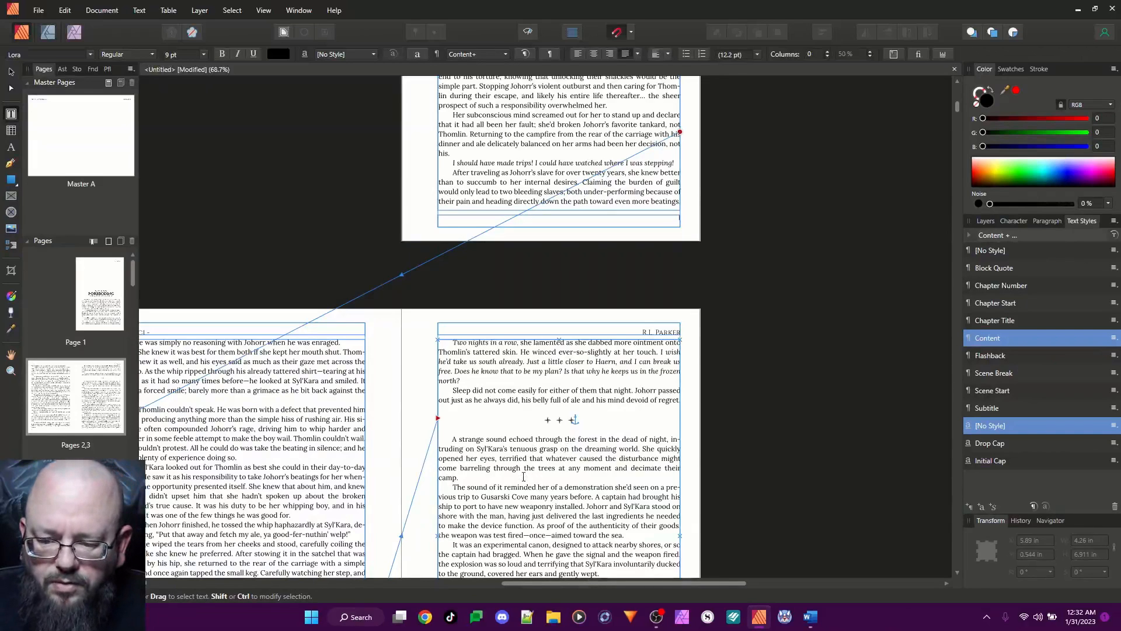
Assign the keyboard shortcut Ctrl+Shift+1 to the Chapter Number style
scroll(584, 457, up, 5)
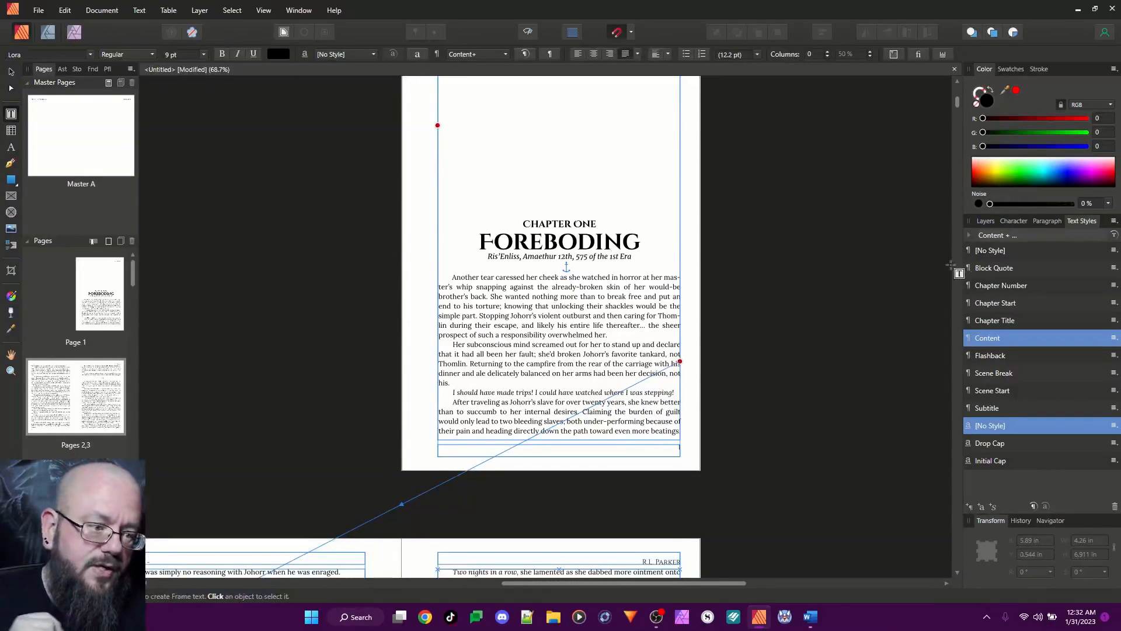
right_click(1005, 289)
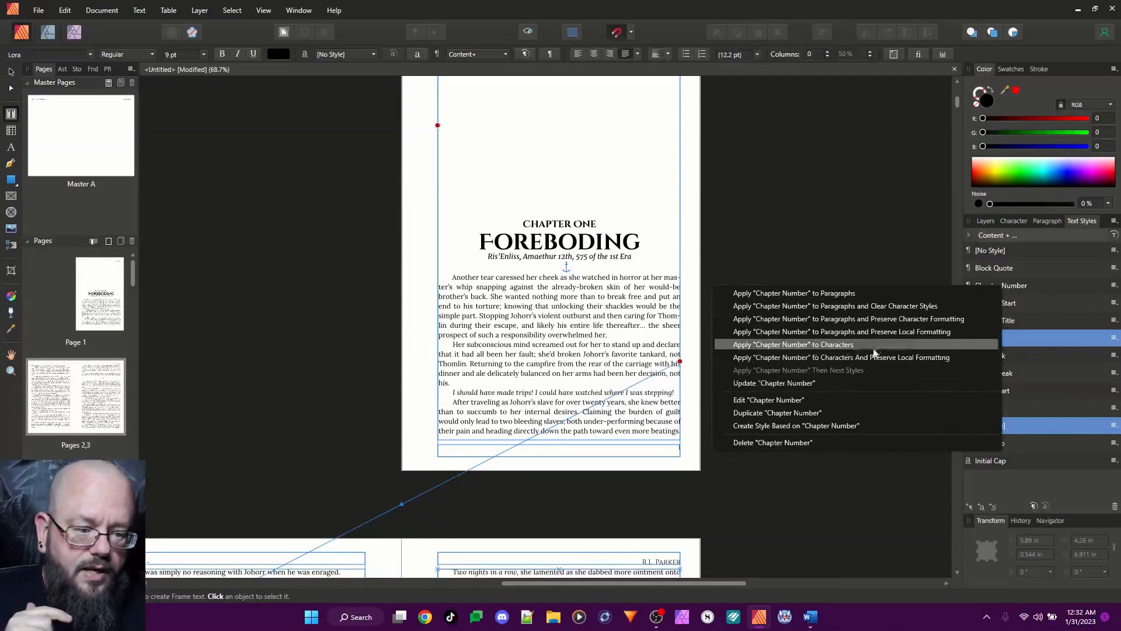
click(794, 402)
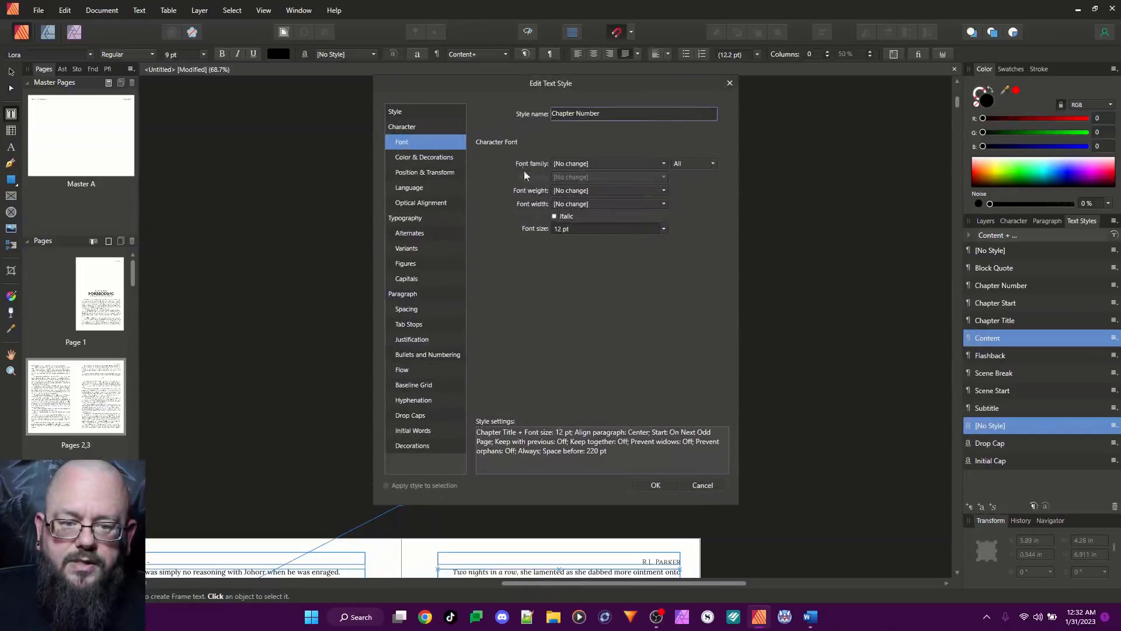
click(394, 112)
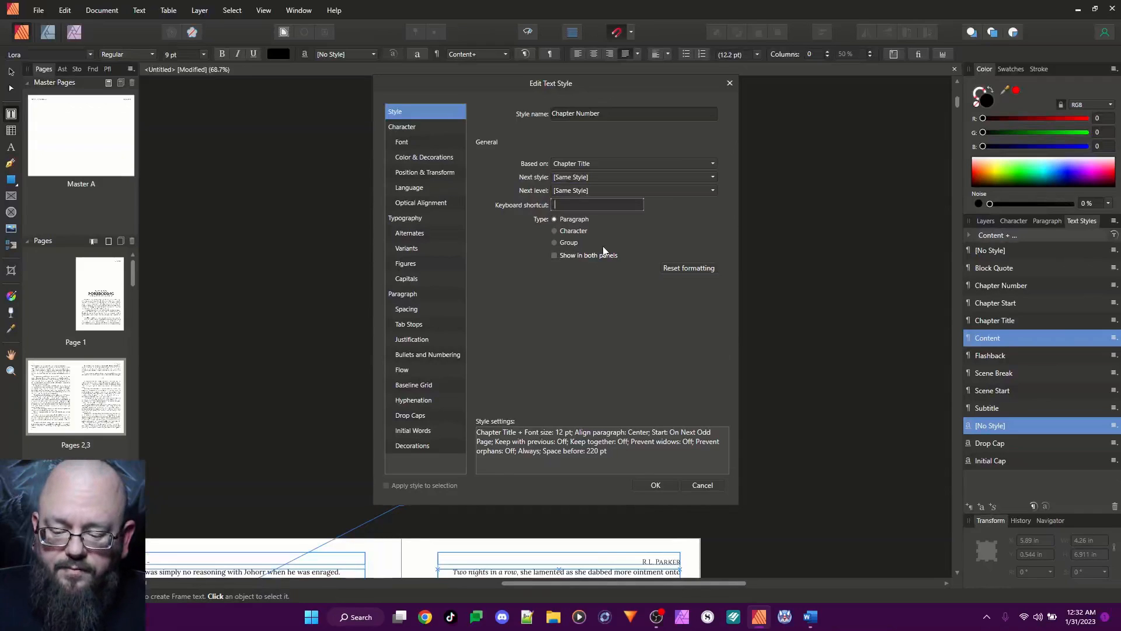
key(ctrl+shift)
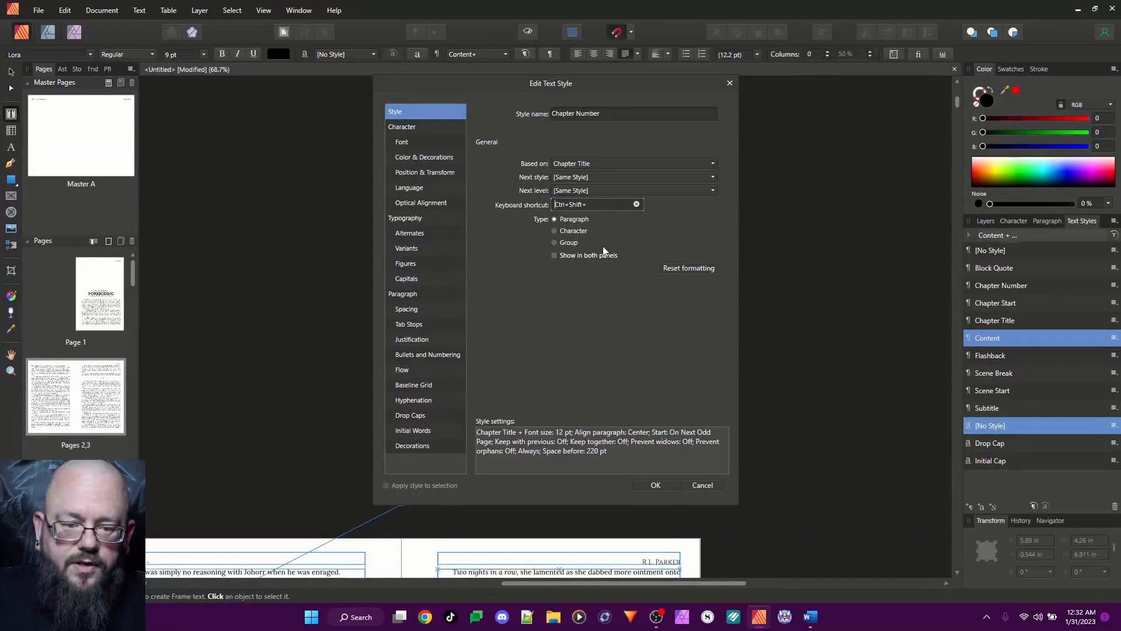
click(655, 486)
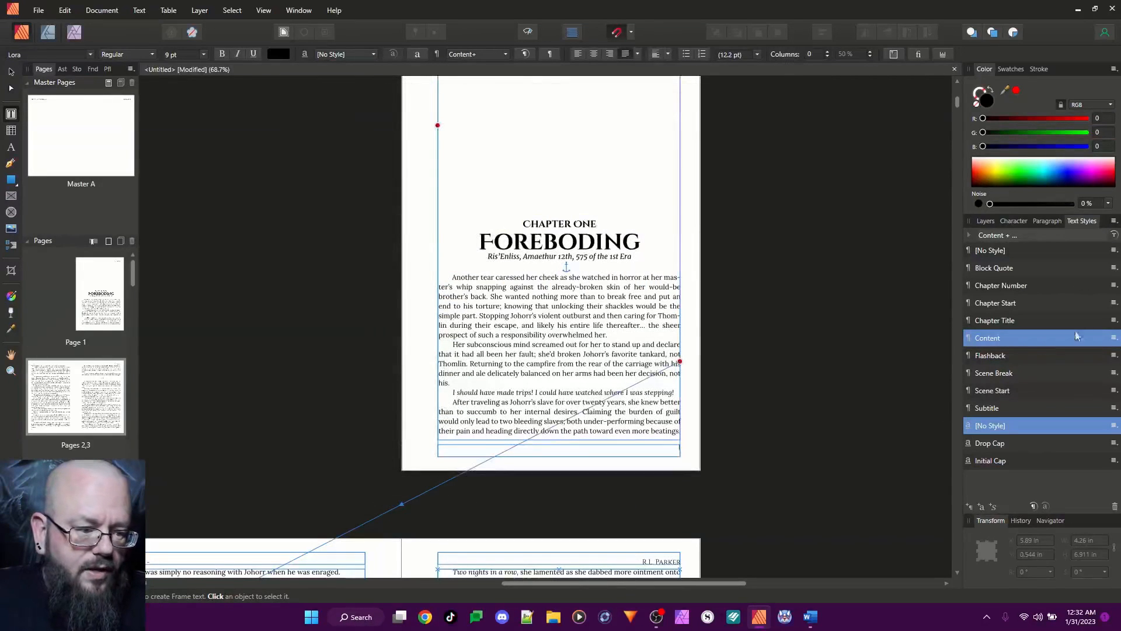
Assign the keyboard shortcut Ctrl+Shift+2 to the Chapter Title style
right_click(1022, 320)
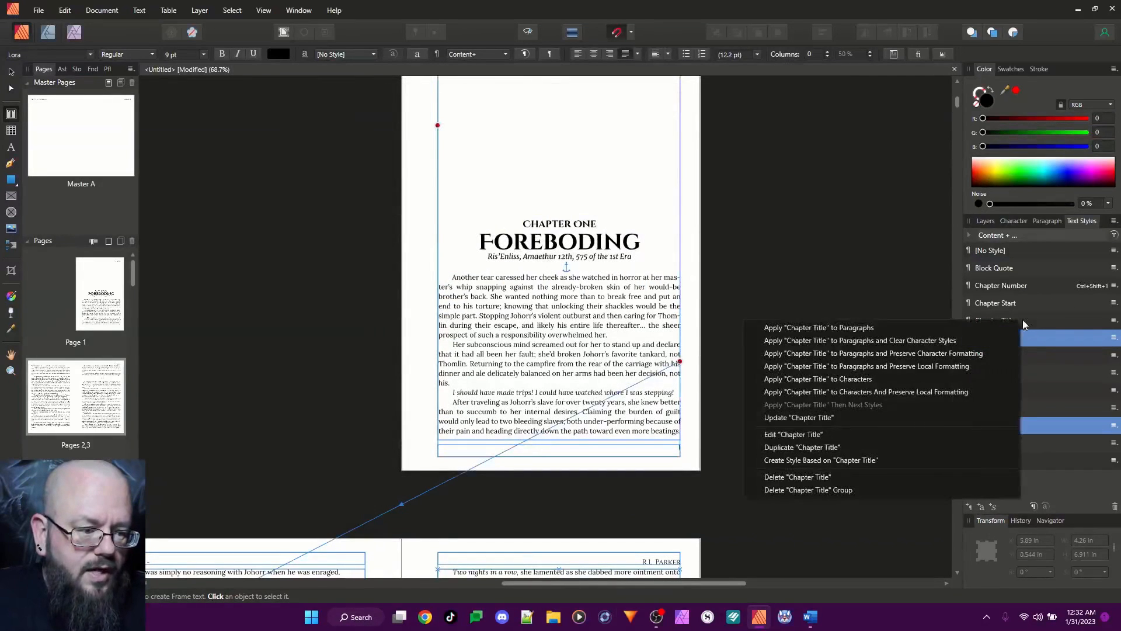
click(814, 435)
click(568, 205)
key(ctrl+shift)
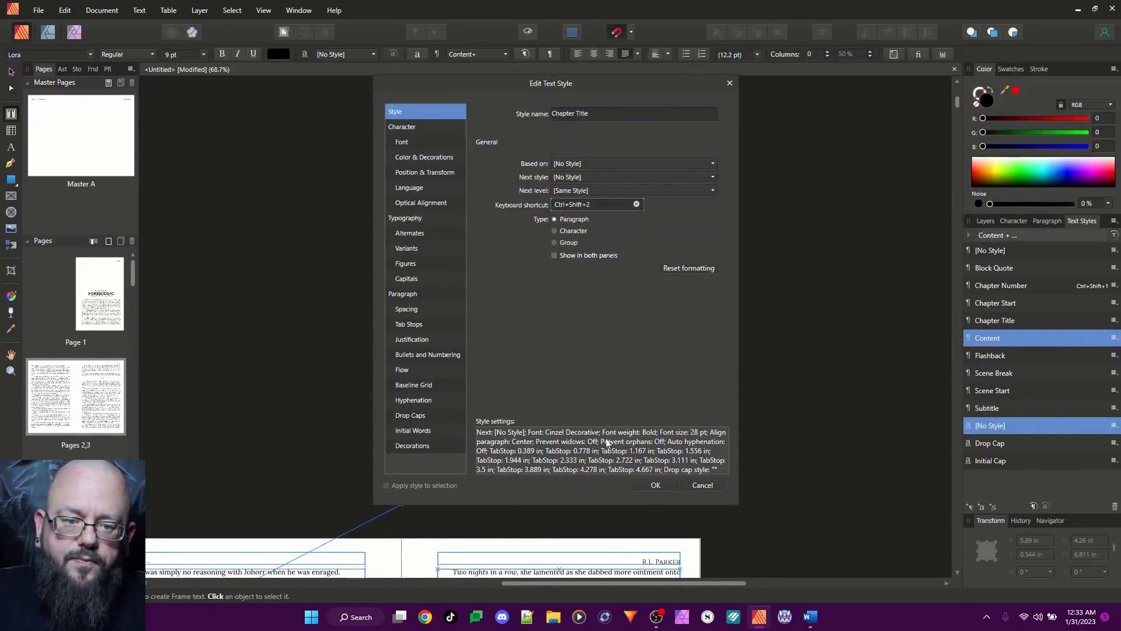
click(655, 485)
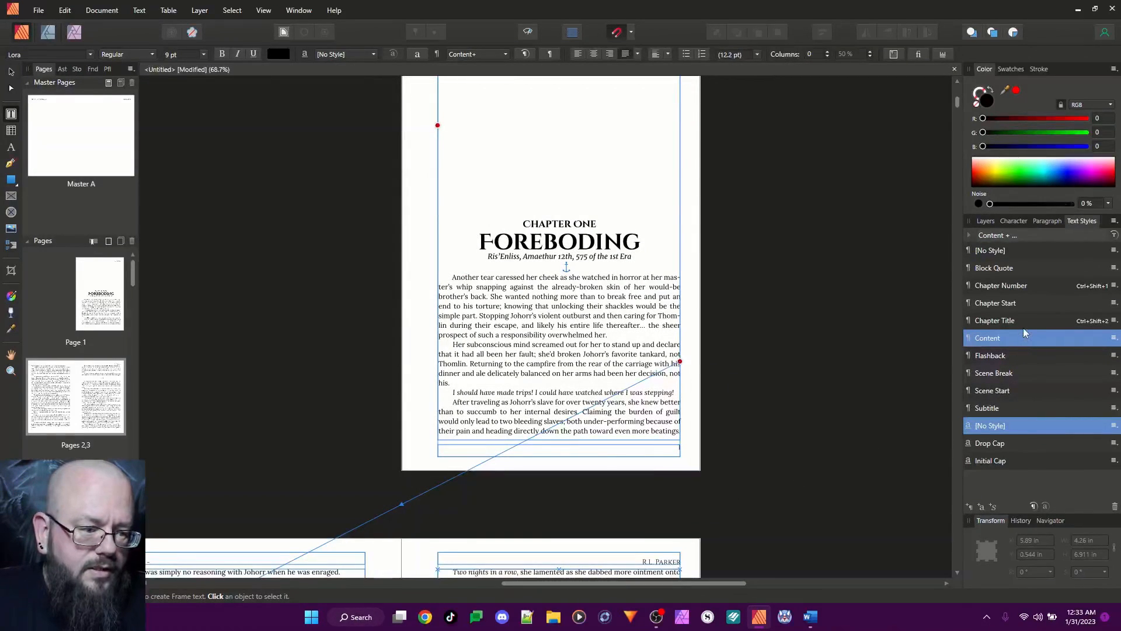
Assign the keyboard shortcut Ctrl+Shift+3 to the Subtitle style
right_click(992, 408)
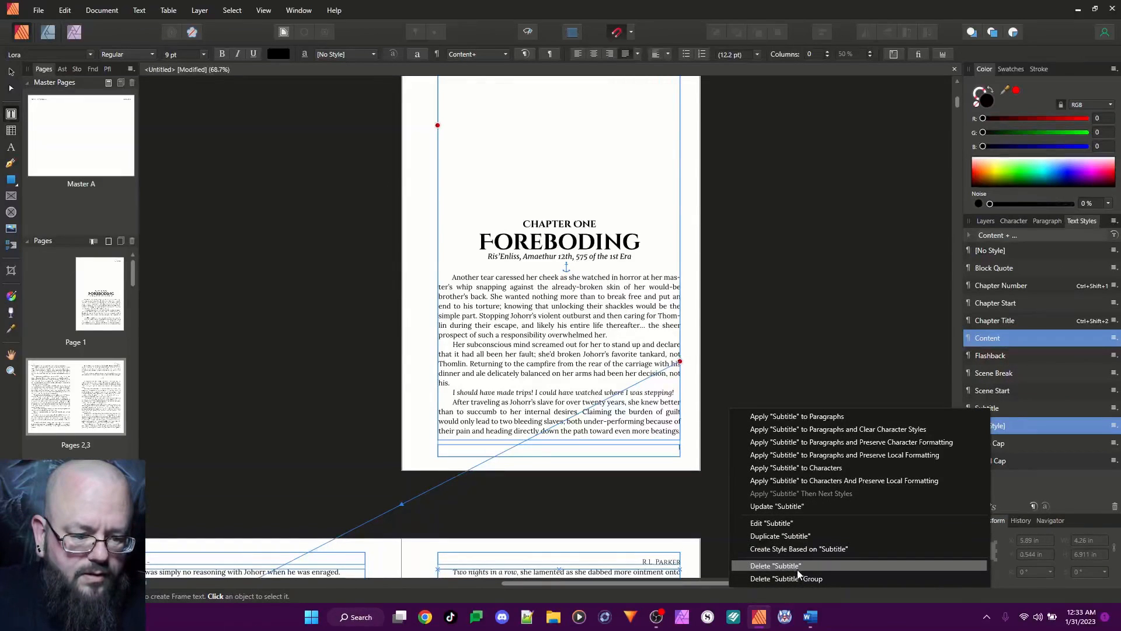
click(771, 523)
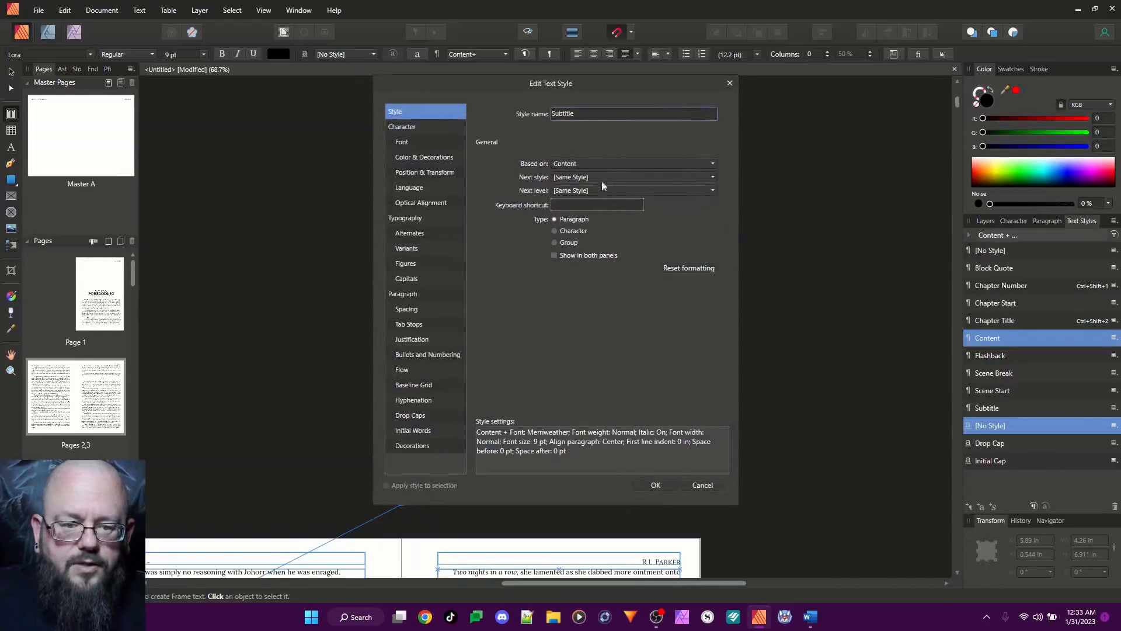
click(593, 208)
key(ctrl+shift)
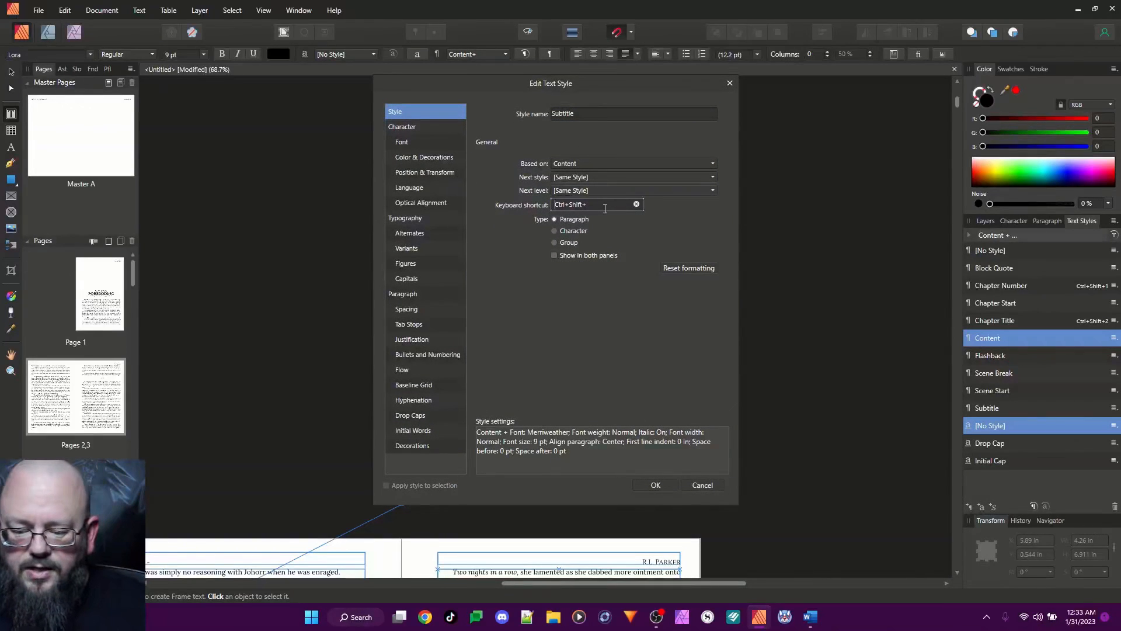
click(674, 486)
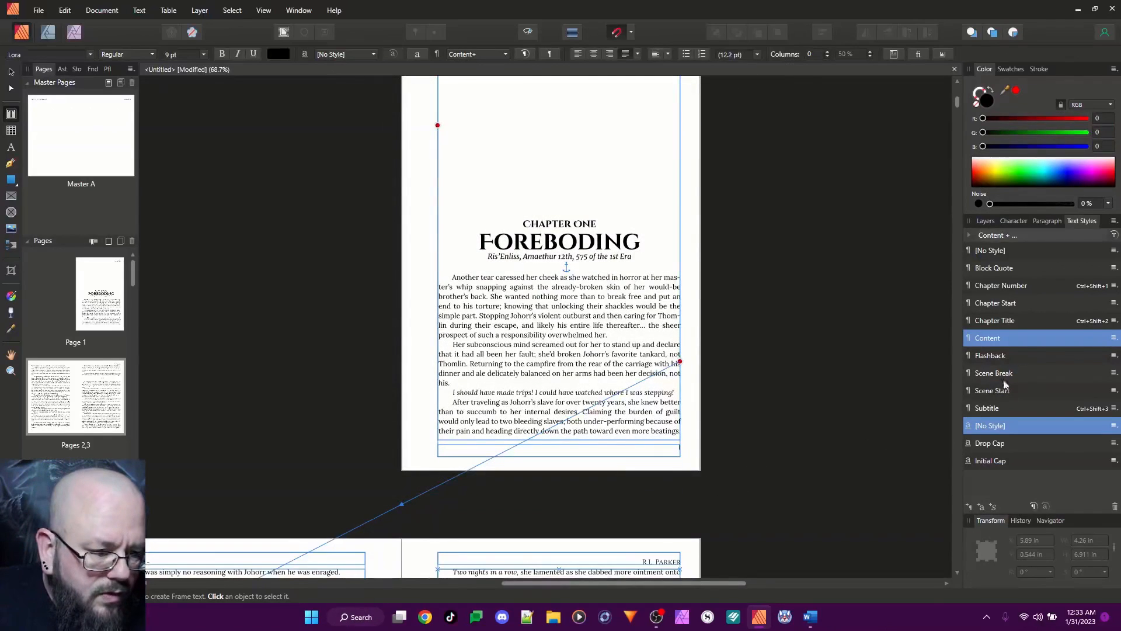
Assign the keyboard shortcut Ctrl+Shift+4 to the Chapter Start style
right_click(1019, 303)
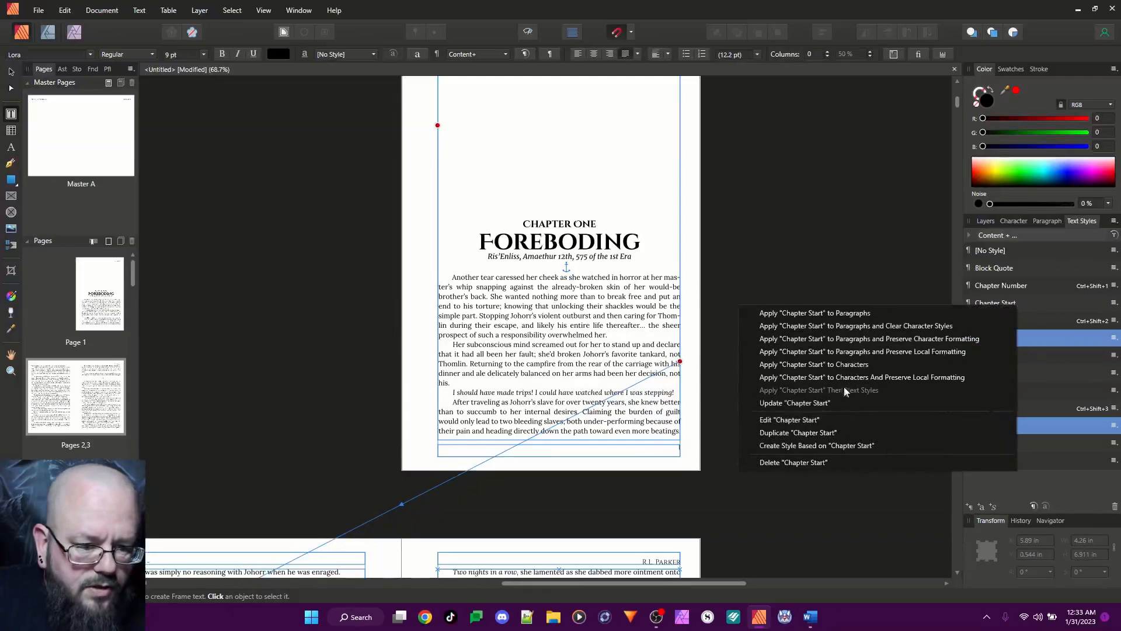
click(825, 419)
click(578, 205)
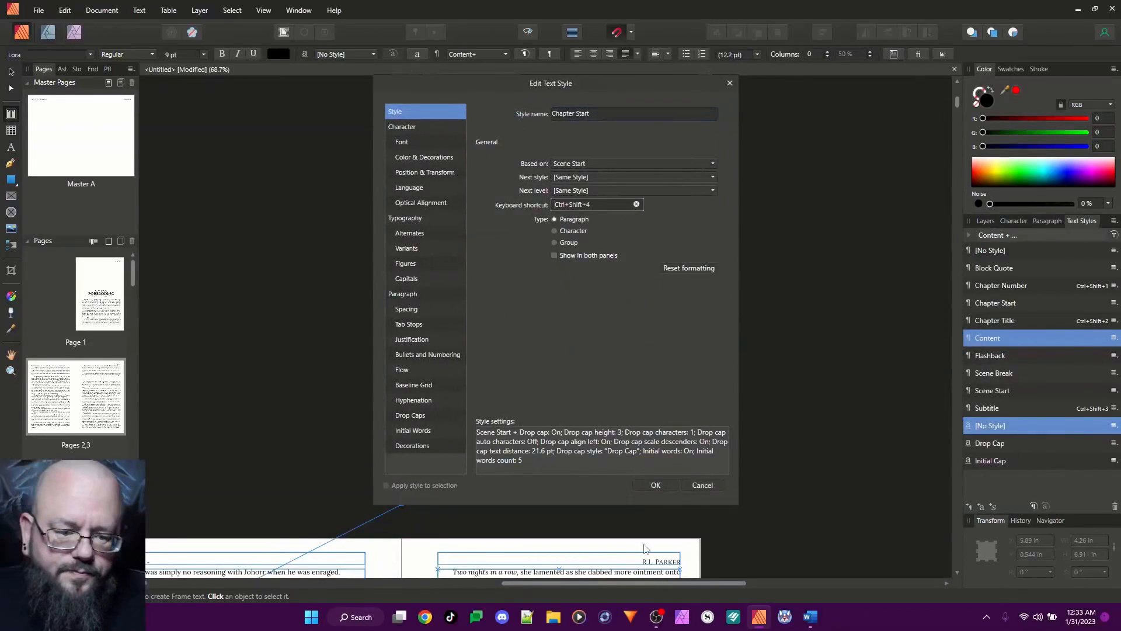
click(653, 485)
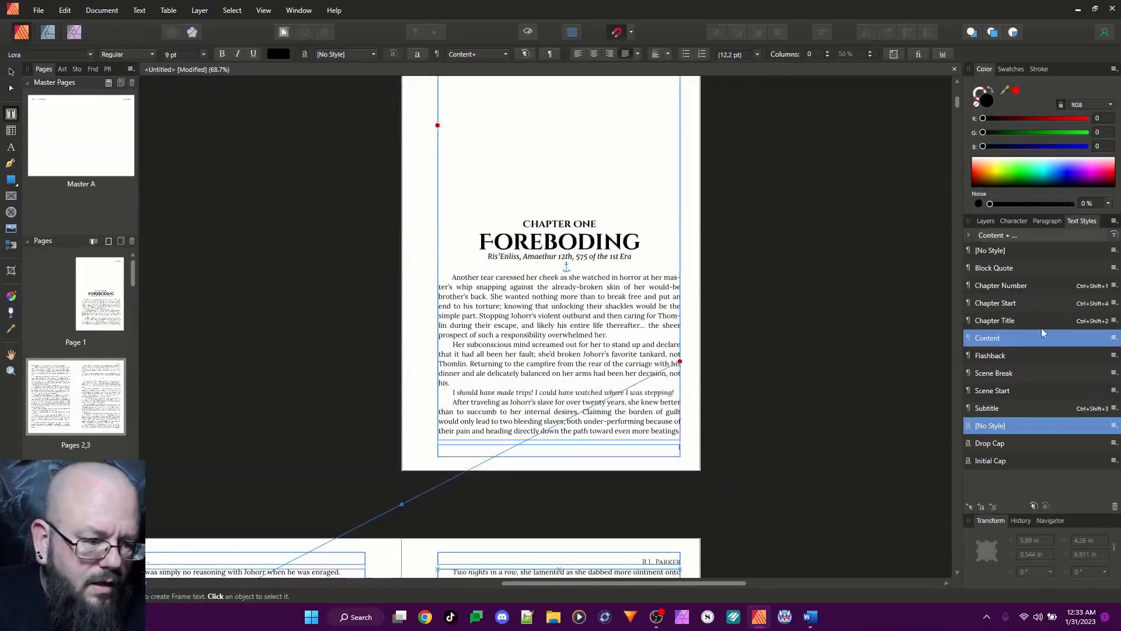
Assign the keyboard shortcut Ctrl+Shift+5 to the Content style
right_click(996, 339)
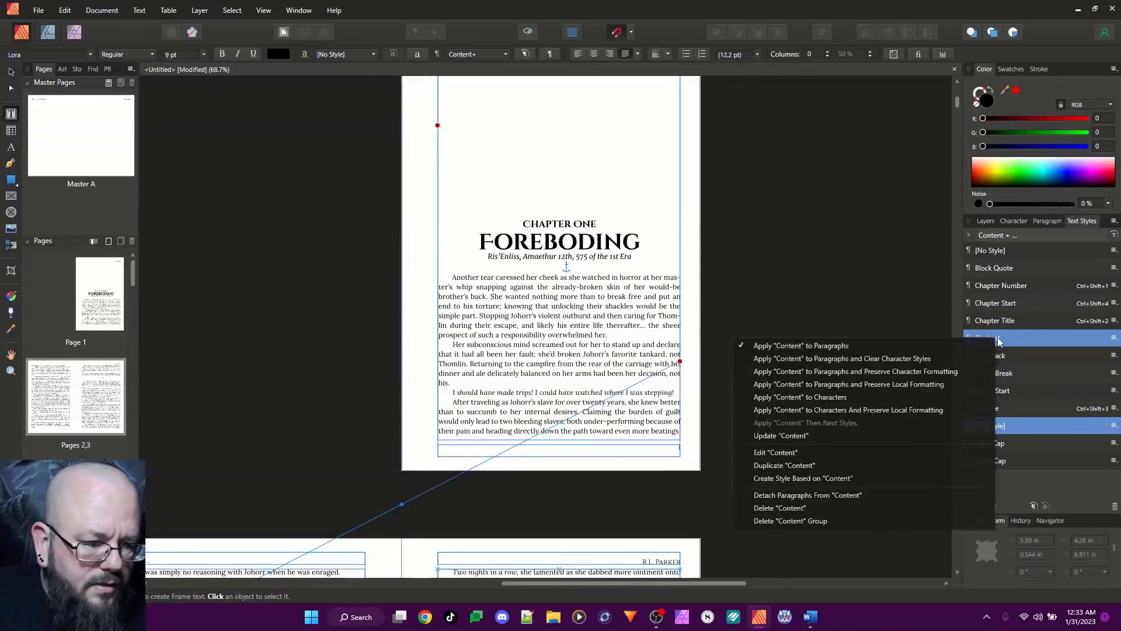
click(803, 450)
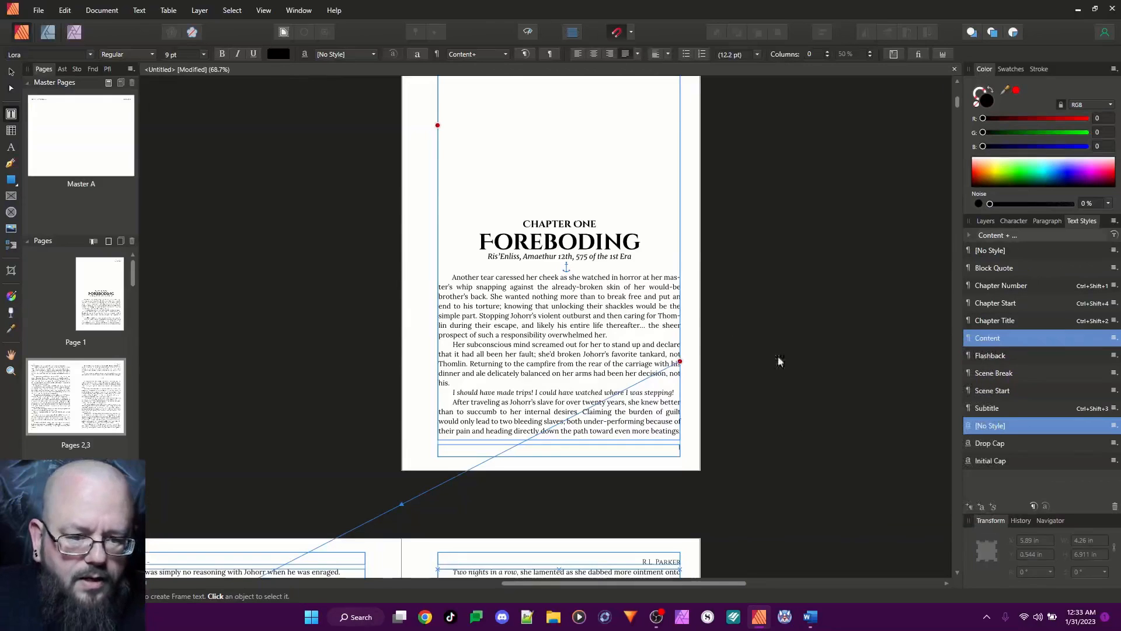
click(590, 208)
key(ctrl+shift)
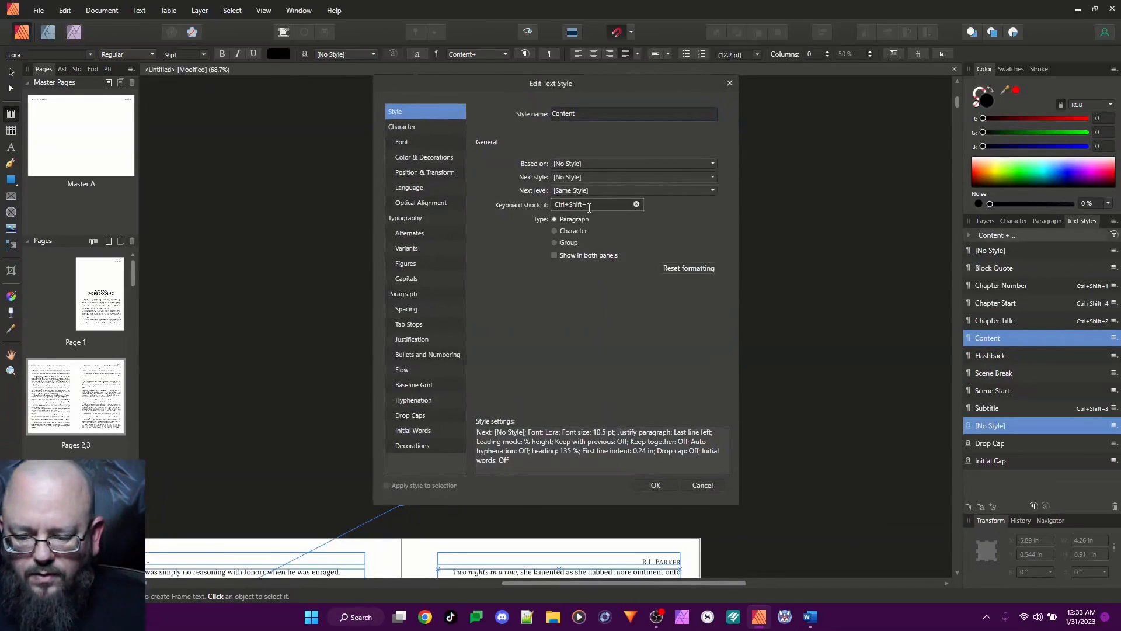
click(656, 486)
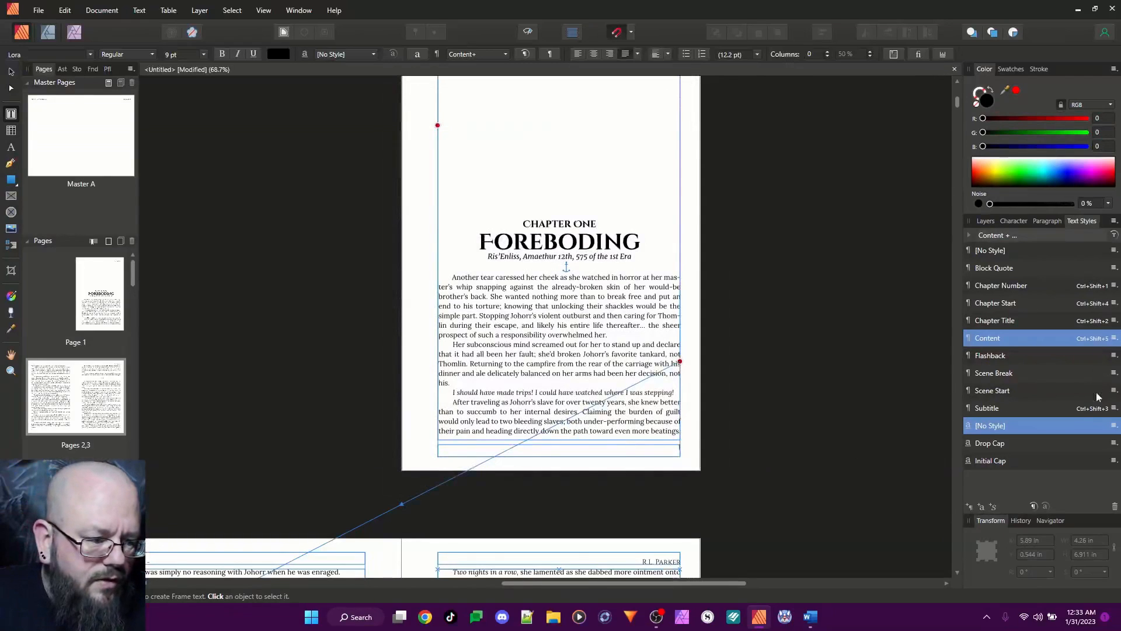
Try to assign a Ctrl+Shift keyboard shortcut to the Scene Break style
right_click(1013, 378)
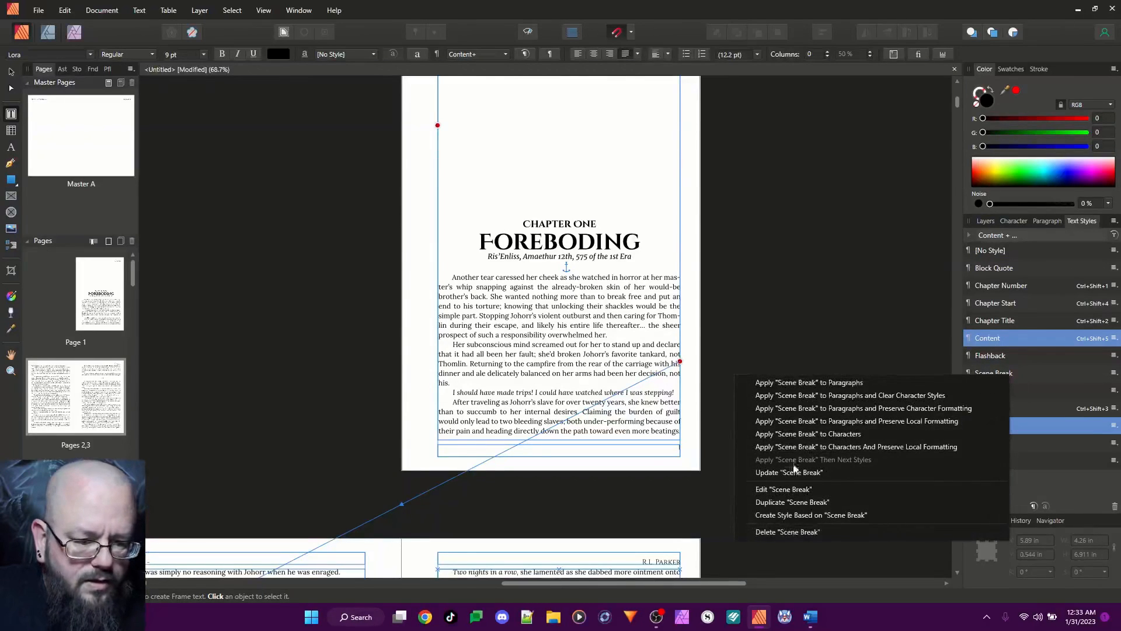
click(810, 491)
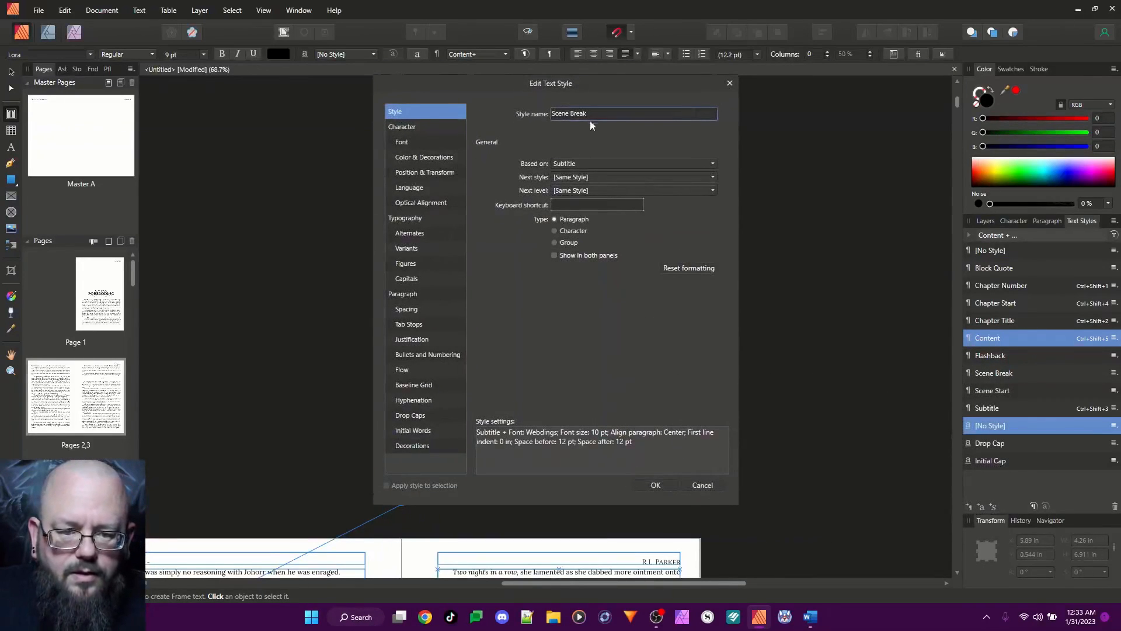
click(600, 205)
key(ctrl+shift)
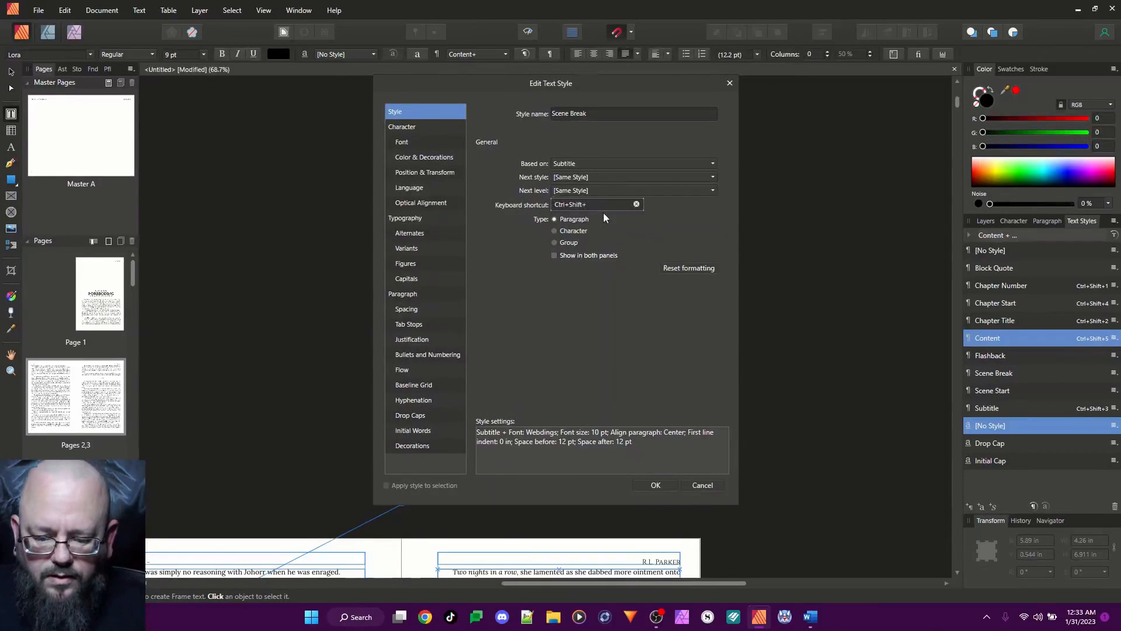
click(655, 485)
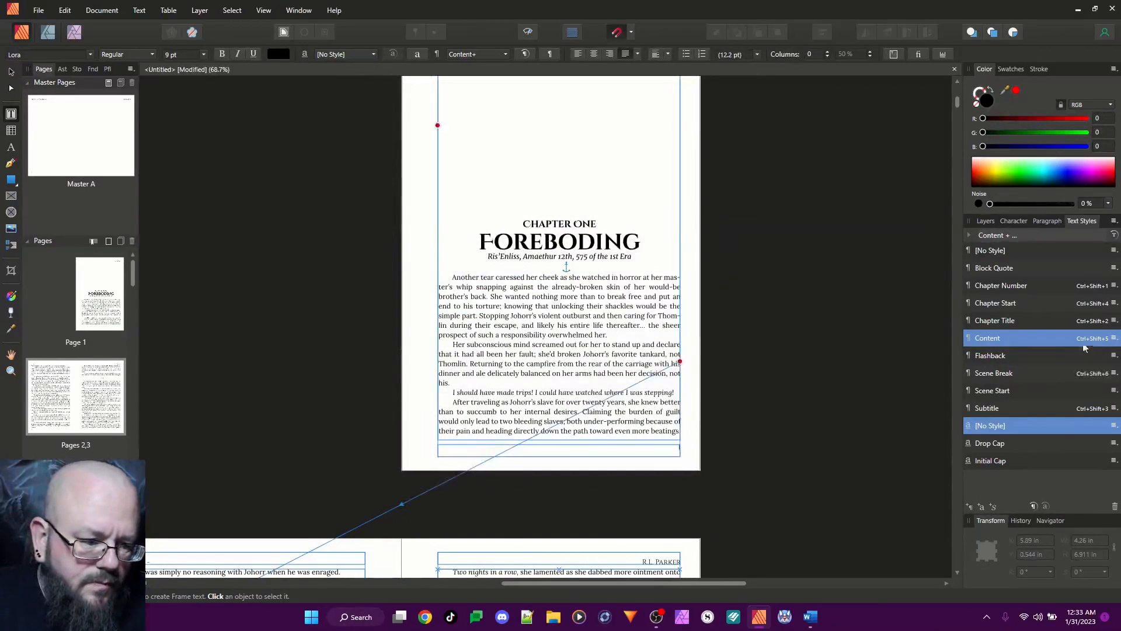
Assign the keyboard shortcut Ctrl+Shift+7 to the Scene Start style
right_click(1002, 392)
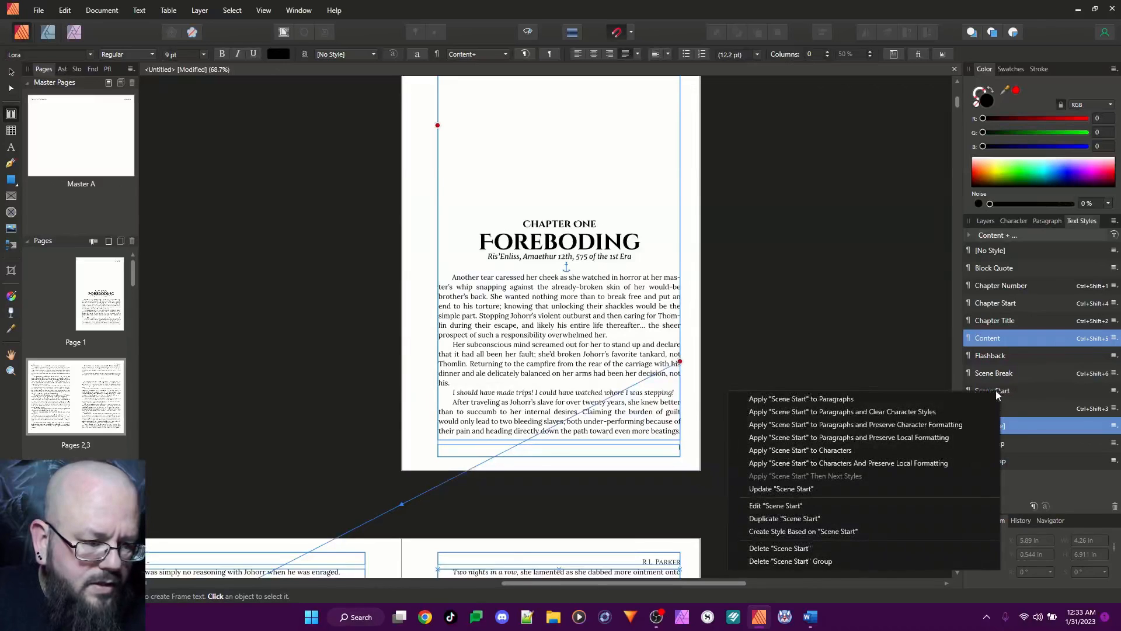
click(804, 506)
click(603, 204)
key(ctrl+shift)
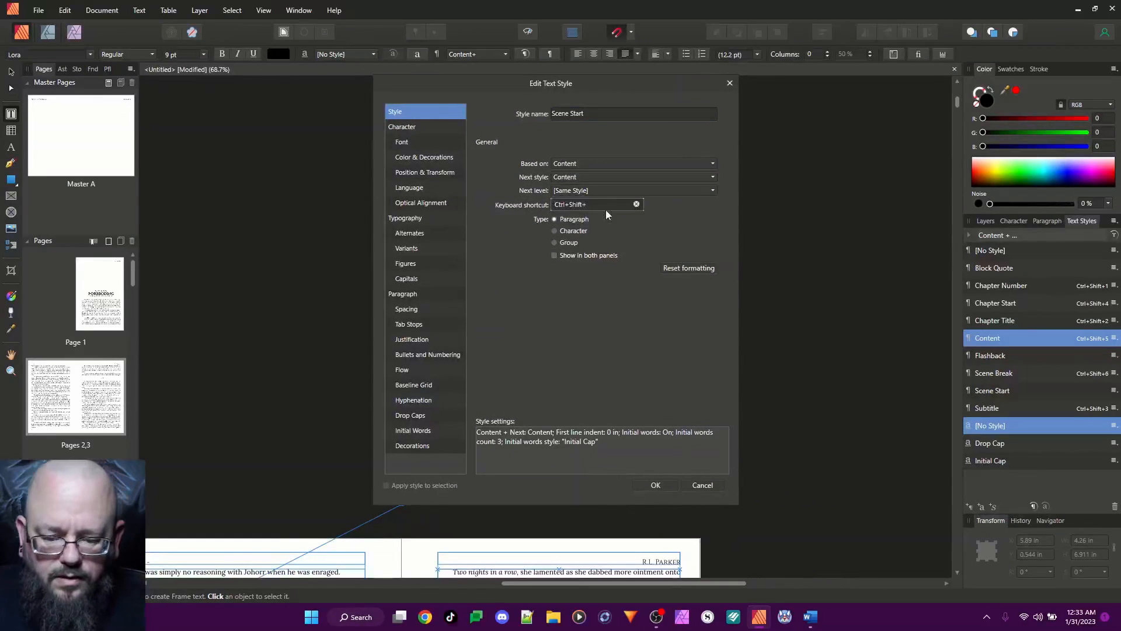
click(656, 485)
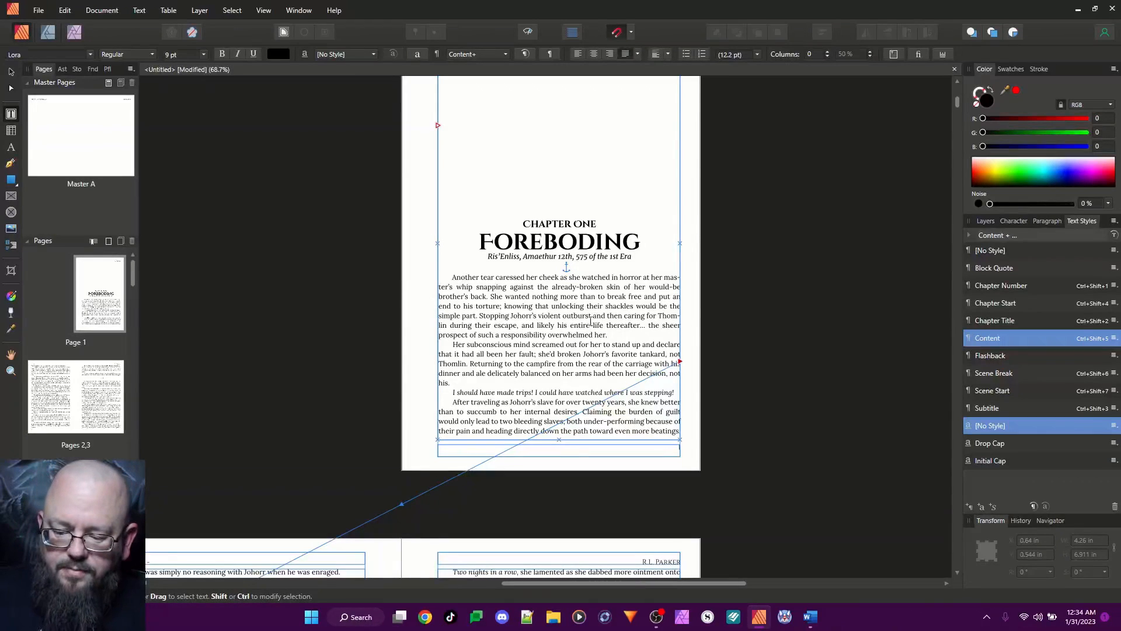
Apply the Content style to the entire text of the novel, including the chapter headings
key(ctrl+a)
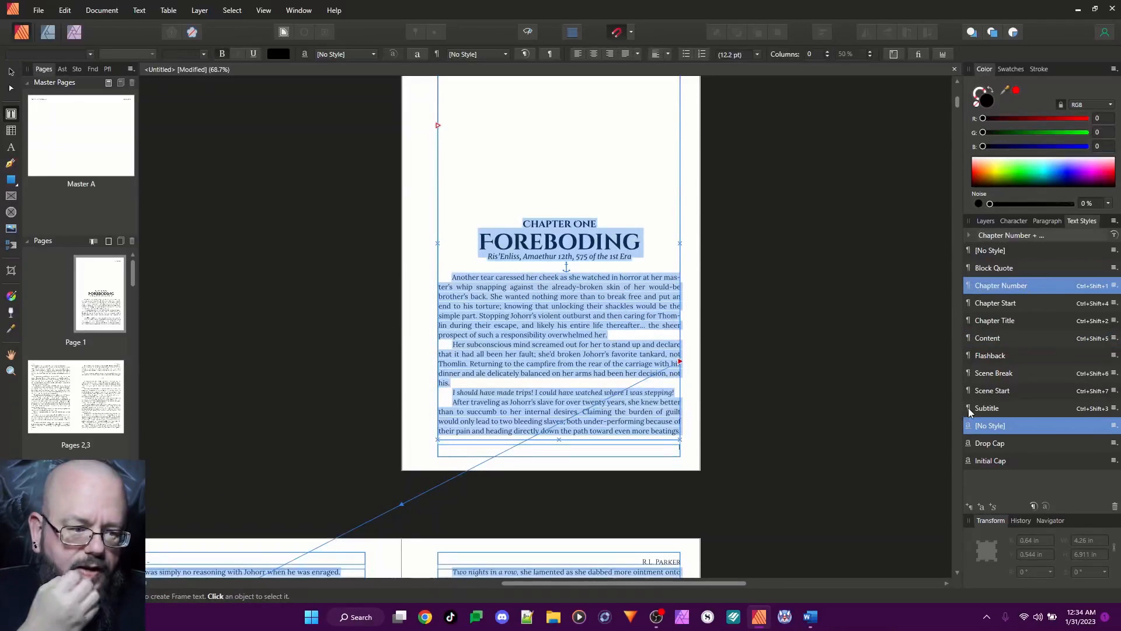
click(991, 338)
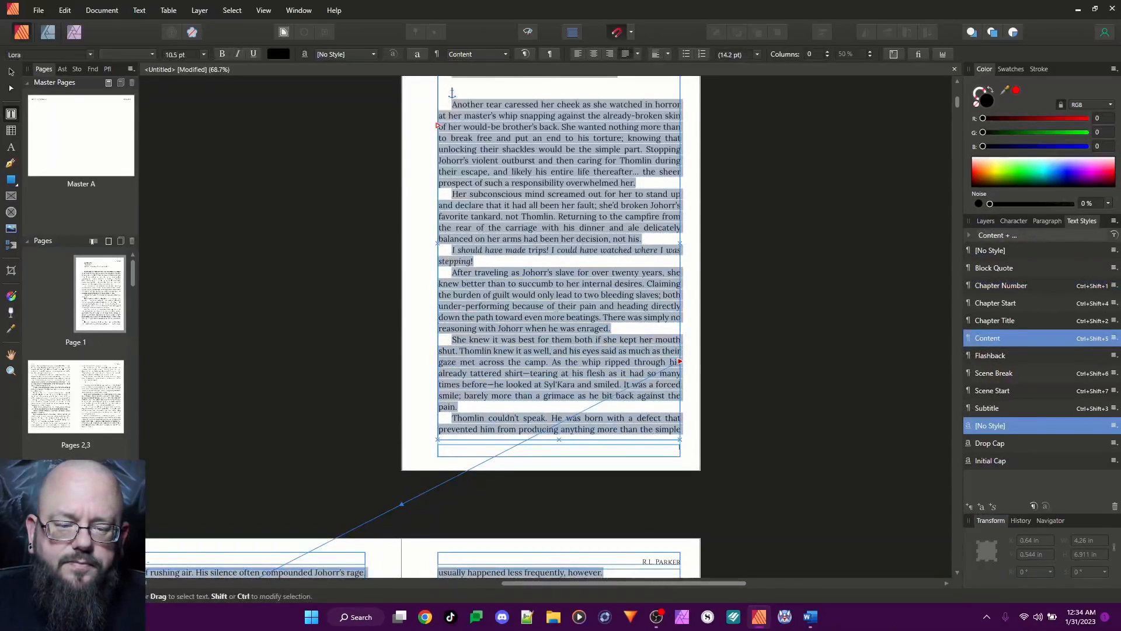
scroll(818, 374, up, 2)
click(573, 308)
scroll(573, 308, up, 1)
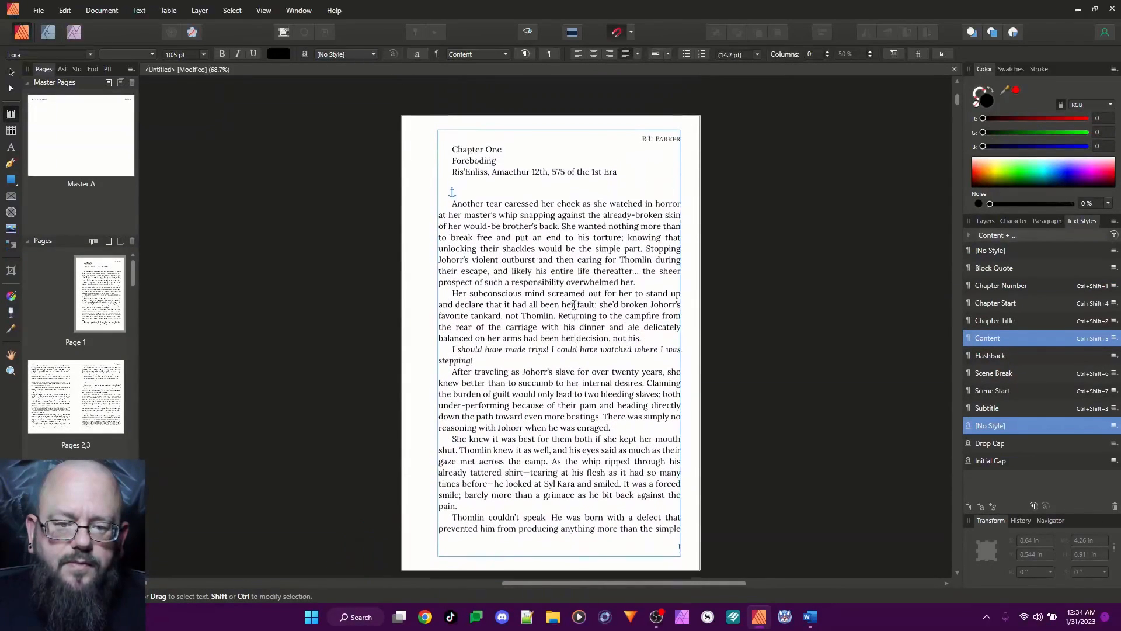
key(ctrl+a)
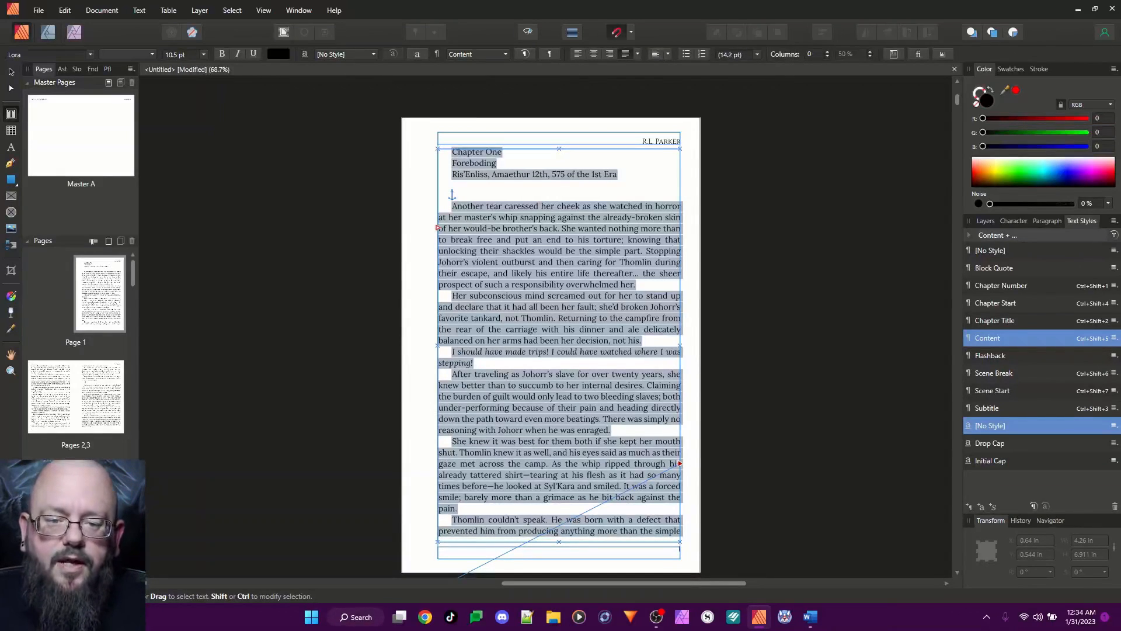
Apply the Chapter Number style to the "Chapter One" line and the Chapter Title style to "Foreboding"
click(457, 151)
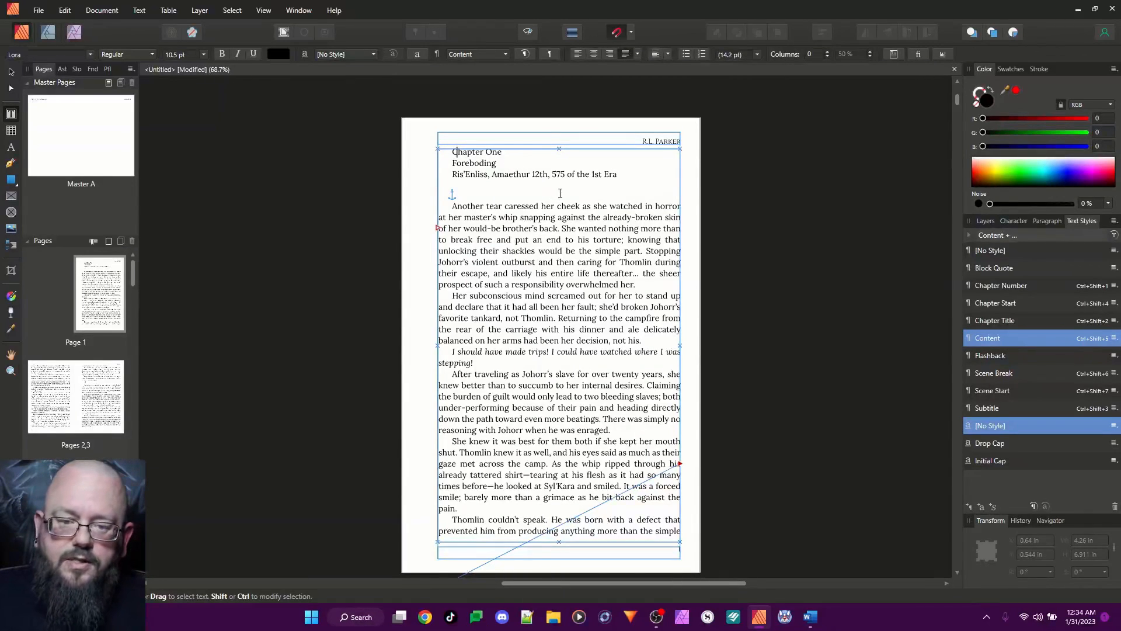
key(ctrl+shift+1)
click(480, 337)
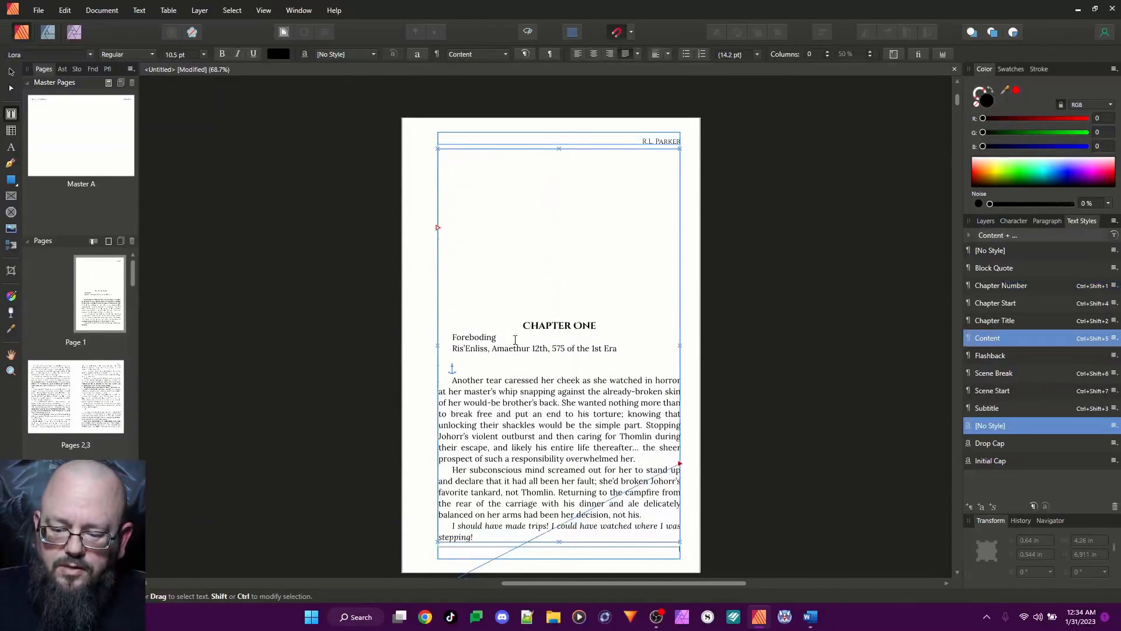
key(ctrl+shift+2)
Apply the Subtitle style to the place and date line and the Chapter Start style to the first body paragraph
key(Down)
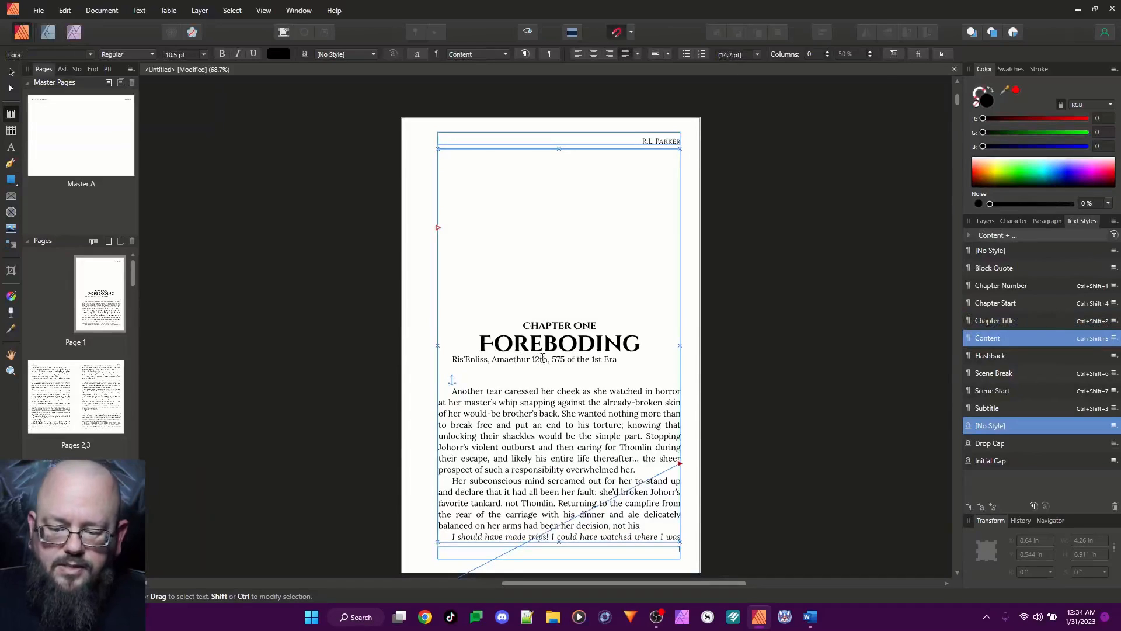
key(ctrl+shift+3)
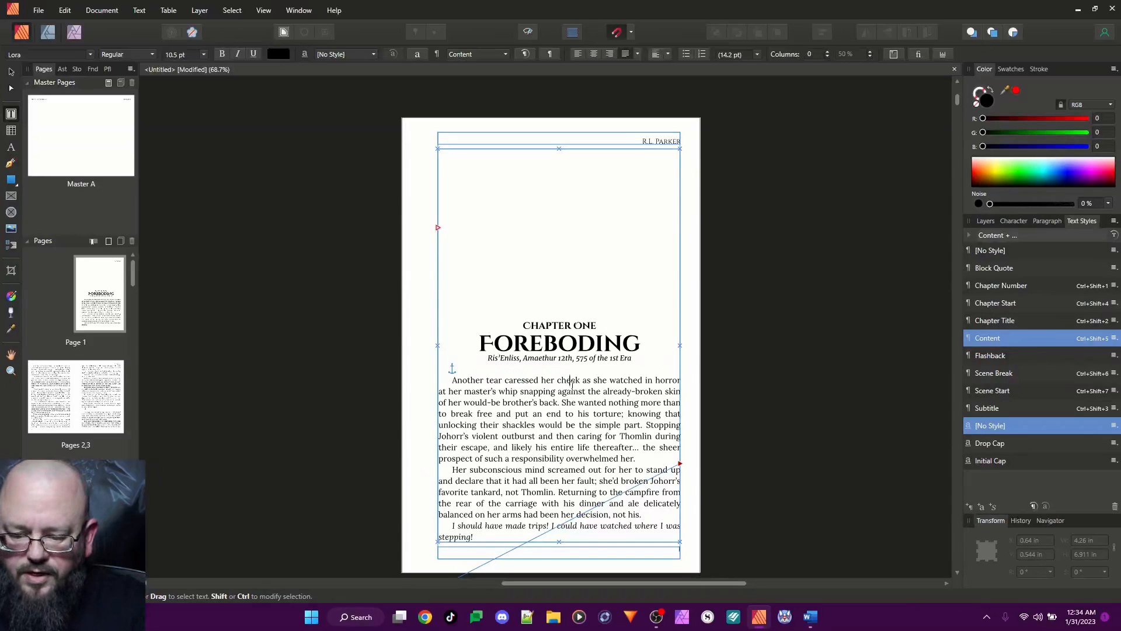
key(ctrl+shift+4)
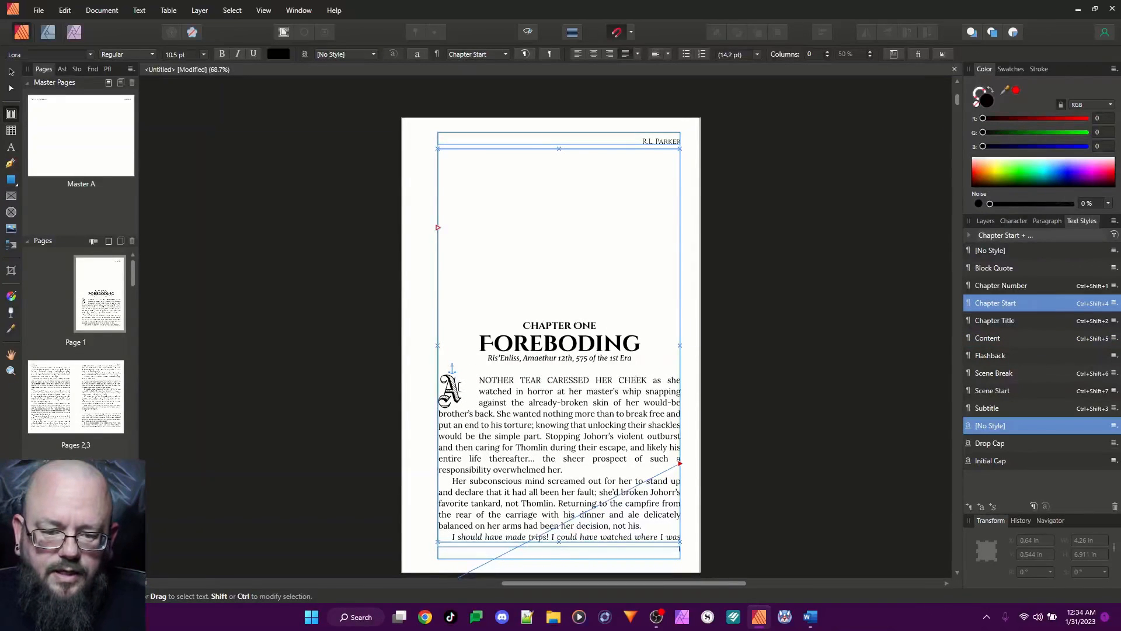
Set the drop cap's distance to text to 0.04 in in the Chapter Start style
click(465, 388)
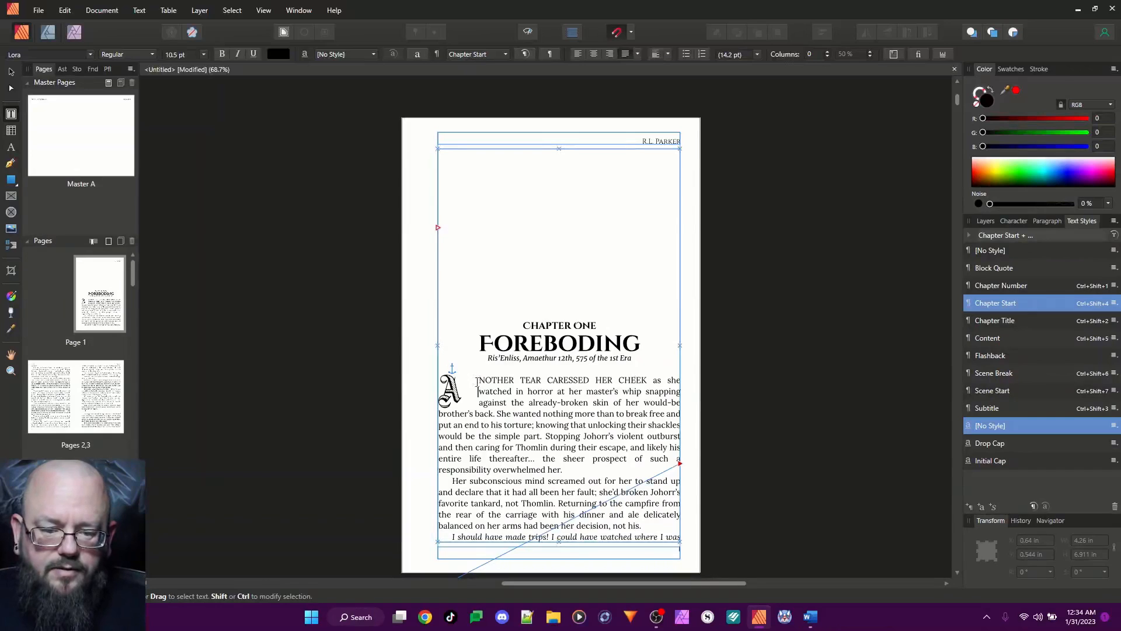
right_click(1008, 305)
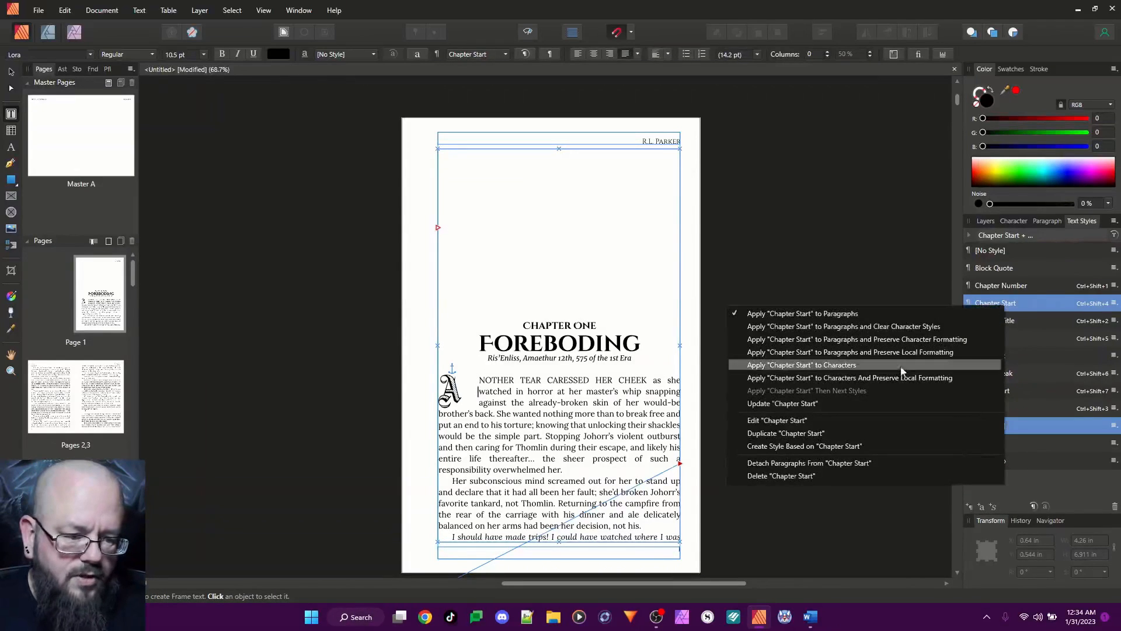
click(780, 421)
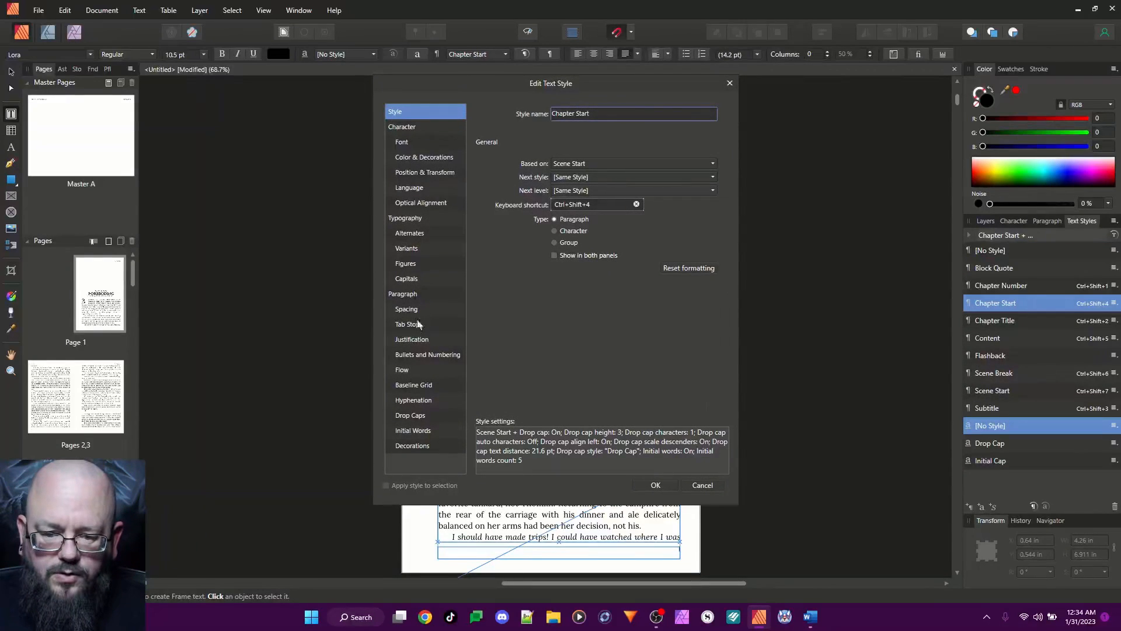
click(414, 416)
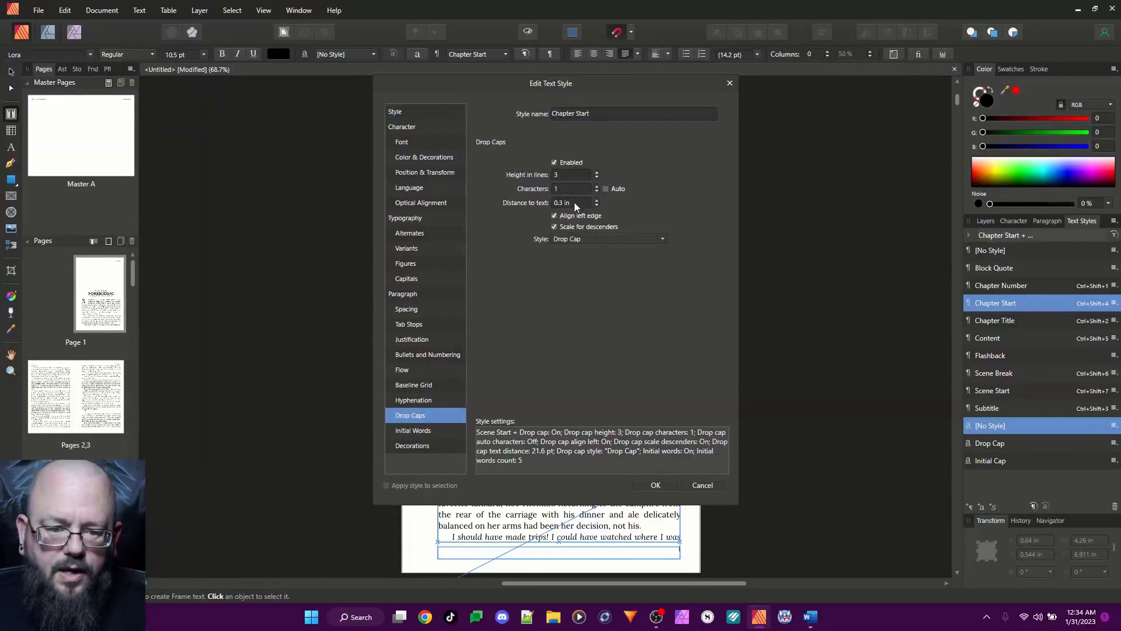
drag(597, 82, 896, 90)
click(876, 211)
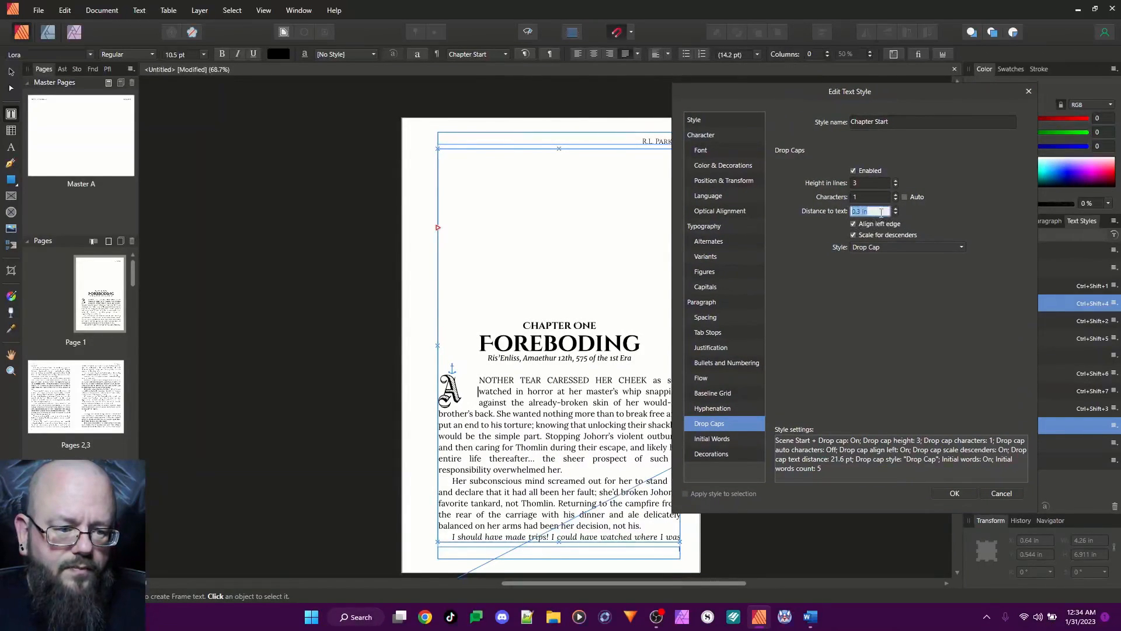
click(895, 214)
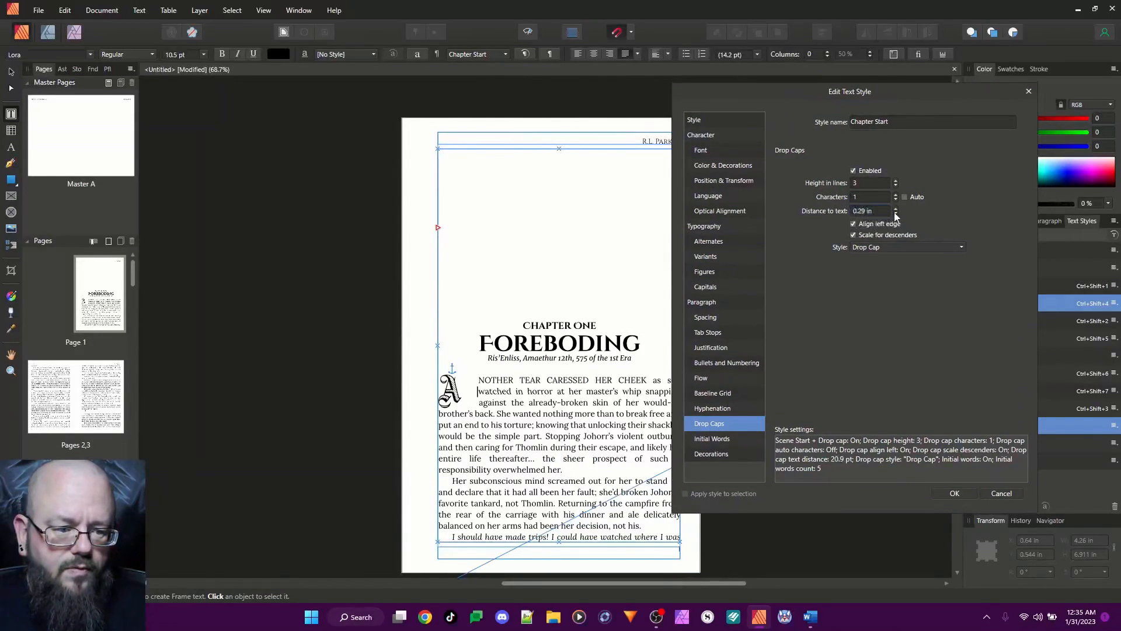
click(895, 213)
click(896, 214)
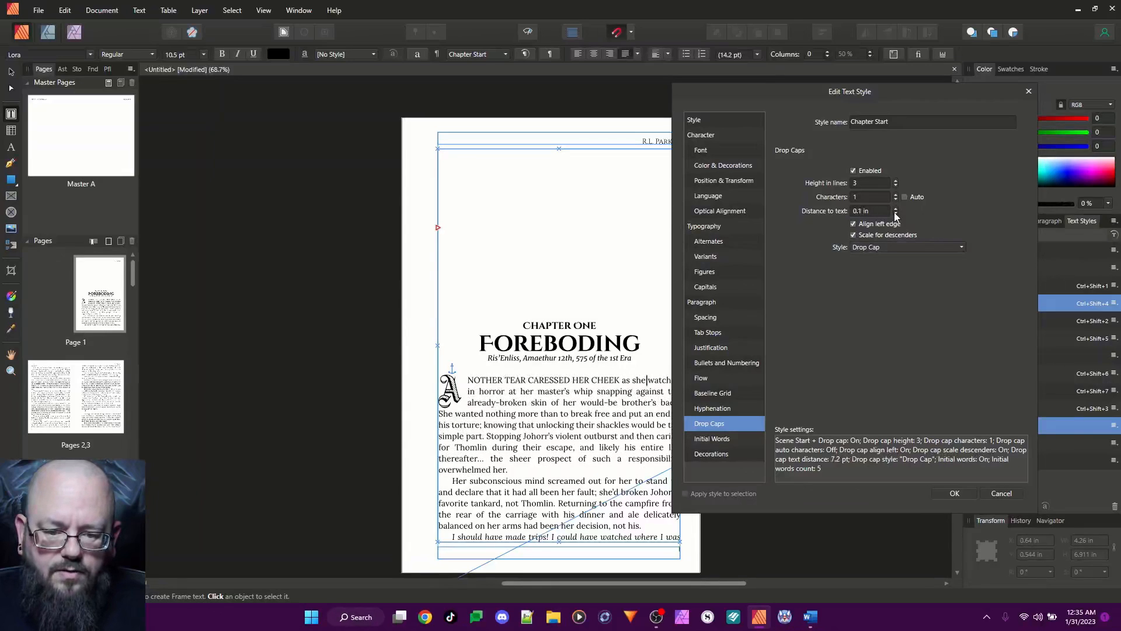
click(896, 213)
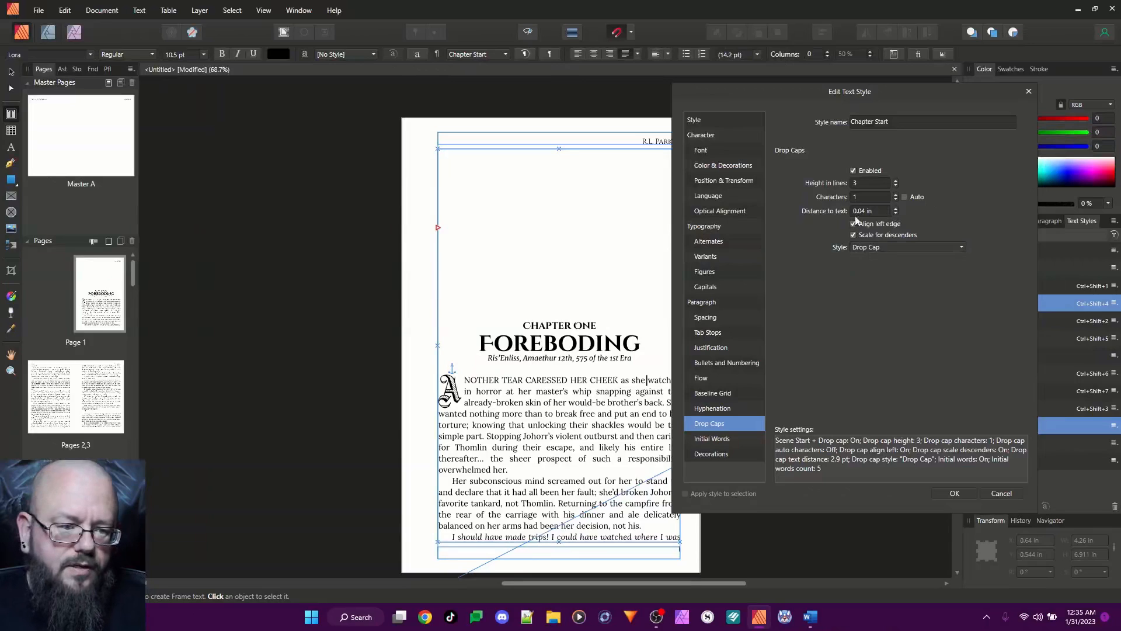
click(956, 494)
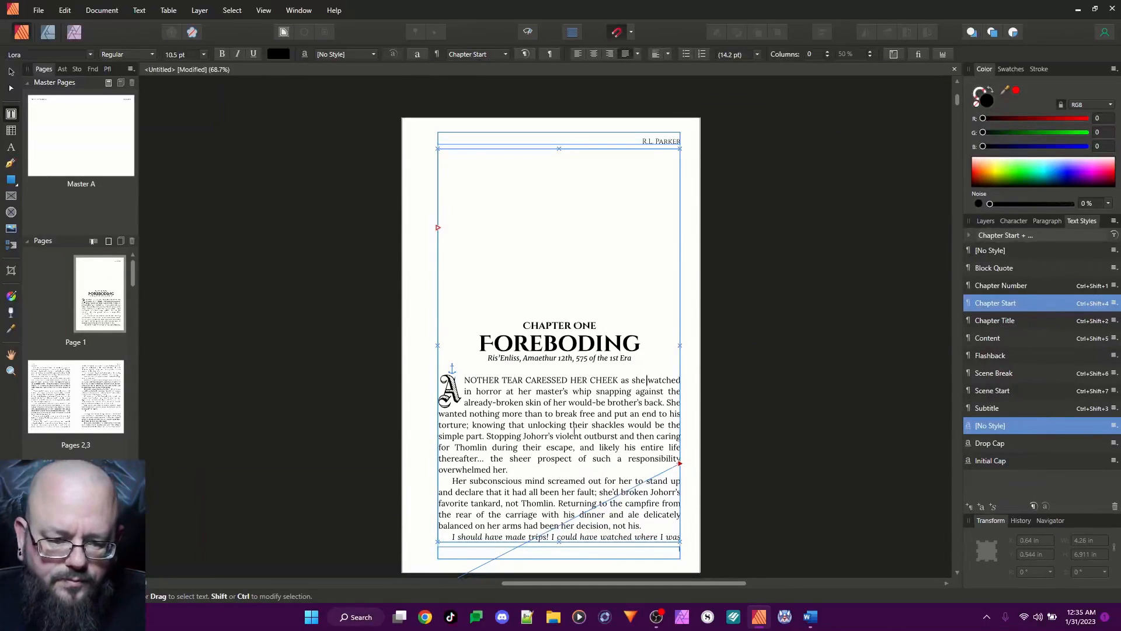
Apply the Scene Break style to the "l l l" line on page 3 and the Scene Start style to the paragraph following it
scroll(558, 407, down, 2)
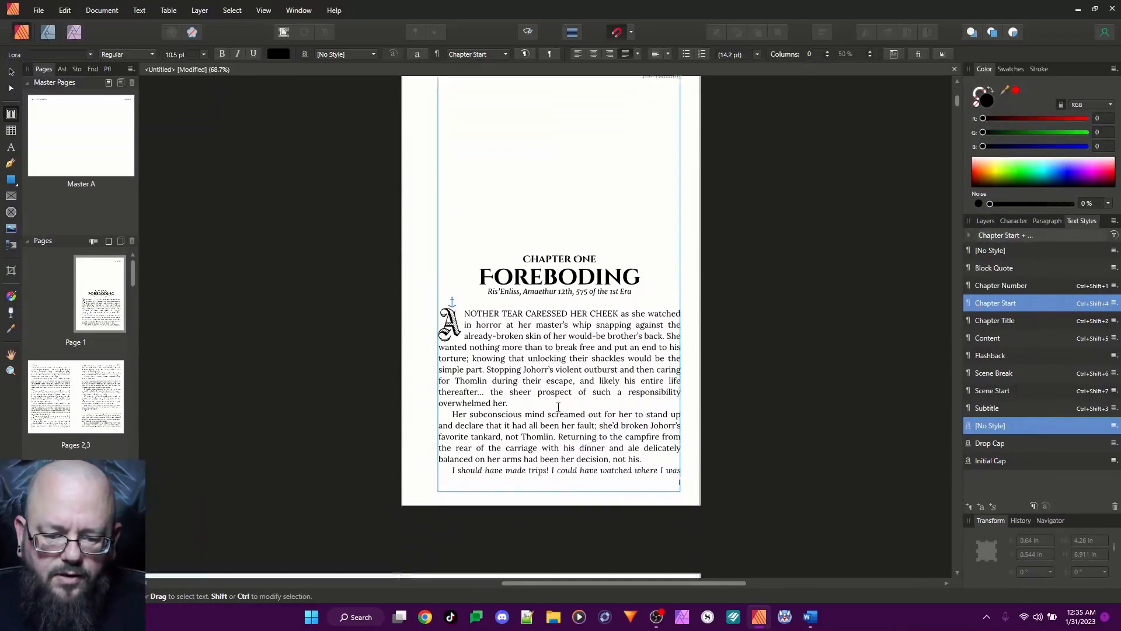
scroll(558, 407, down, 6)
drag(587, 584, 524, 584)
scroll(591, 367, down, 2)
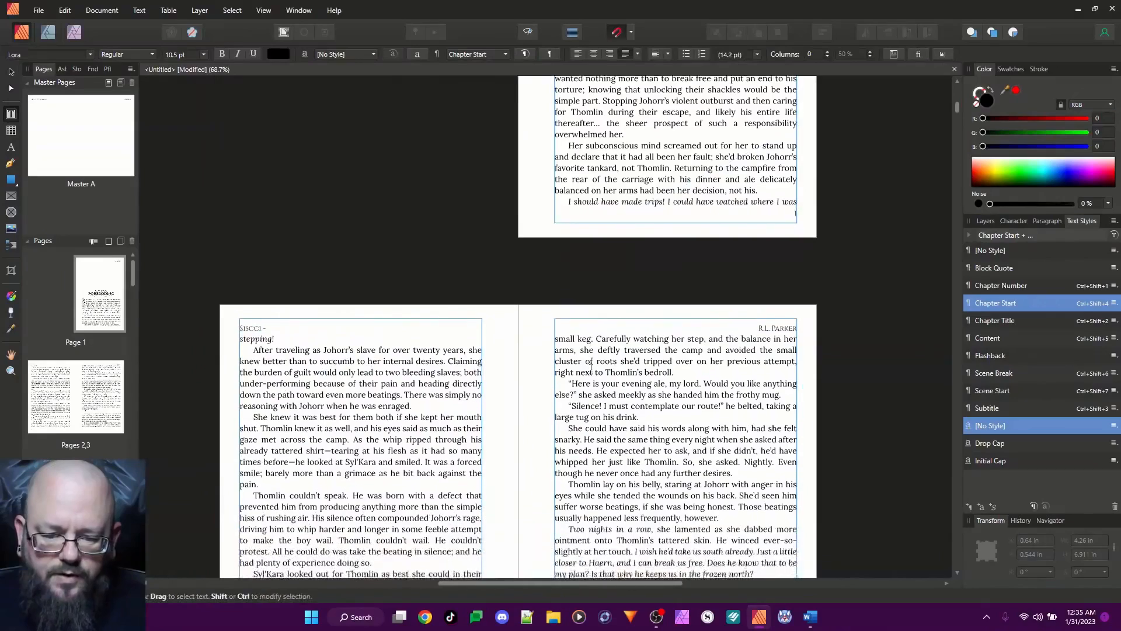
scroll(590, 367, down, 11)
scroll(595, 354, up, 1)
drag(565, 260, 584, 261)
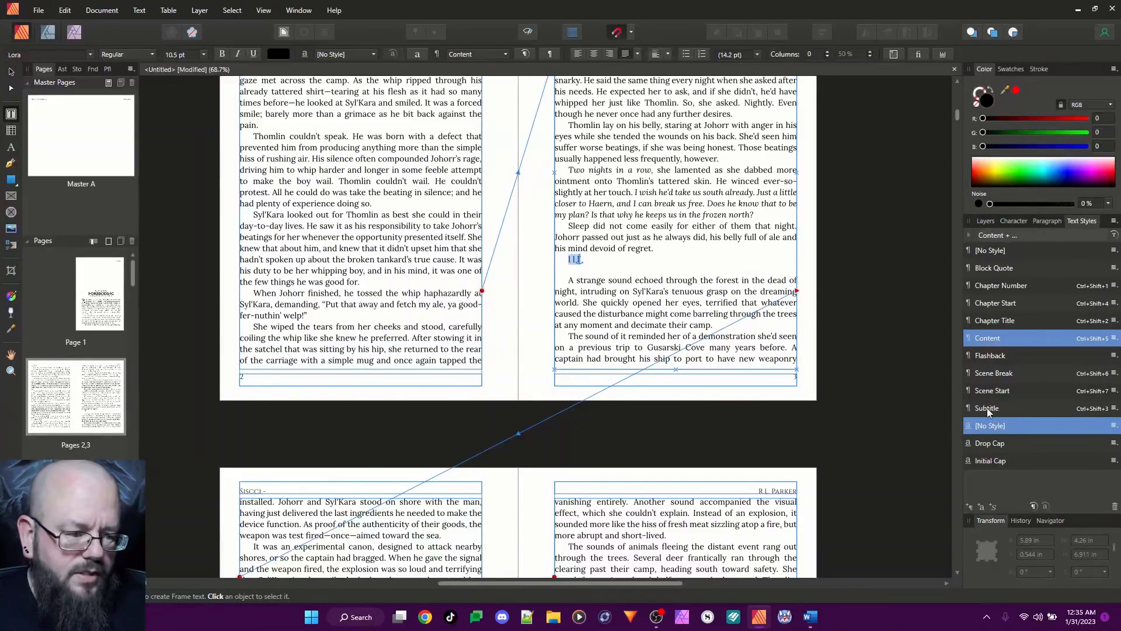
click(992, 372)
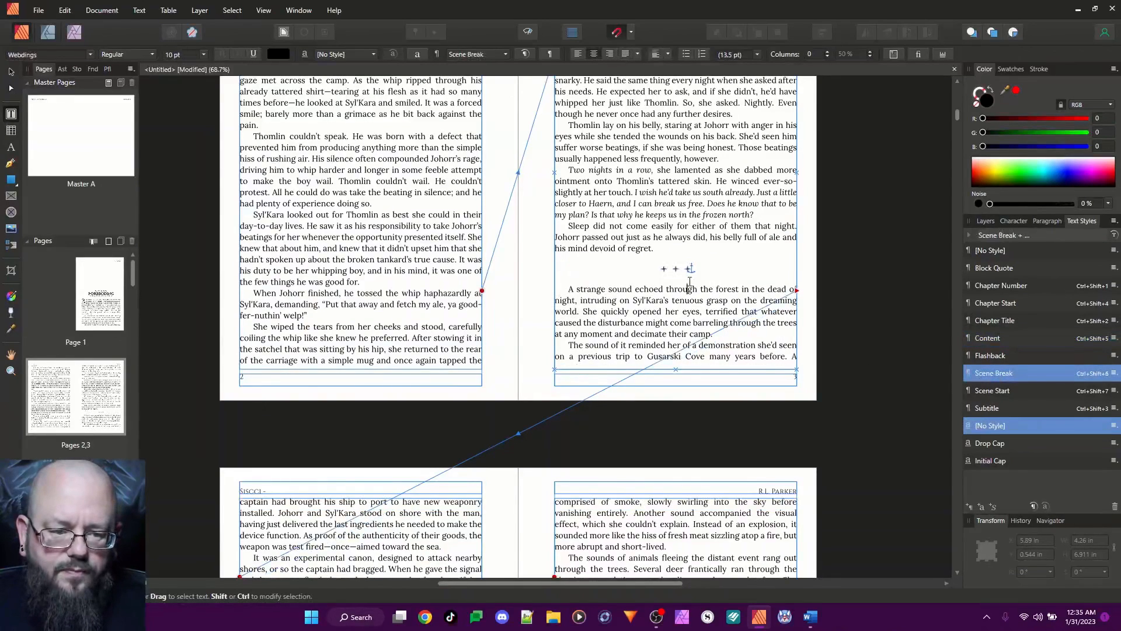
click(668, 321)
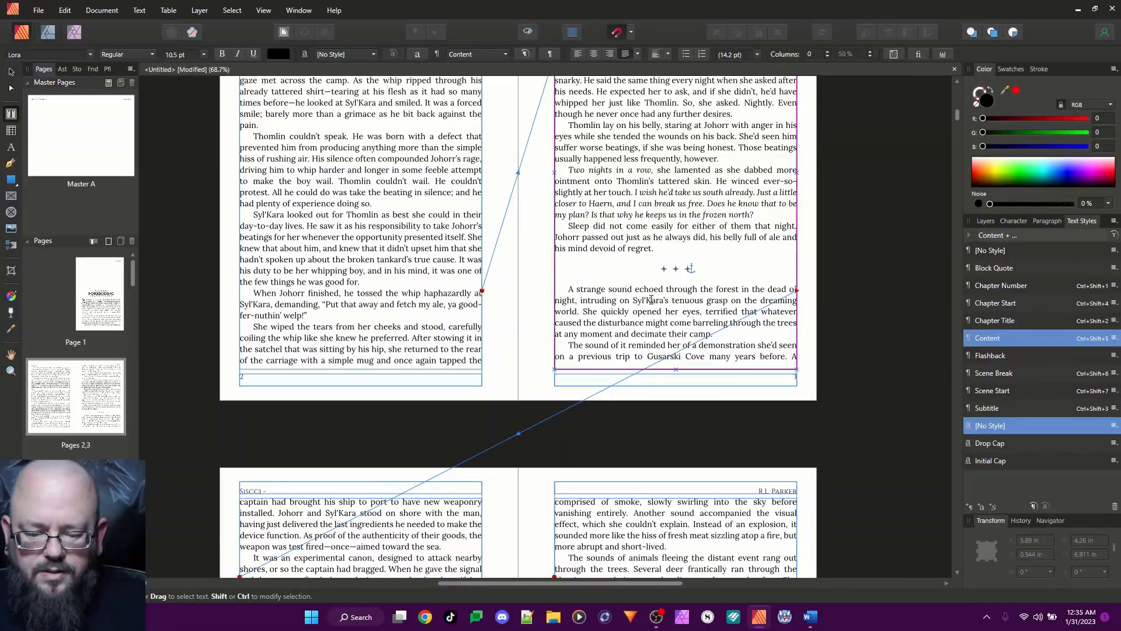
key(ctrl+shift+7)
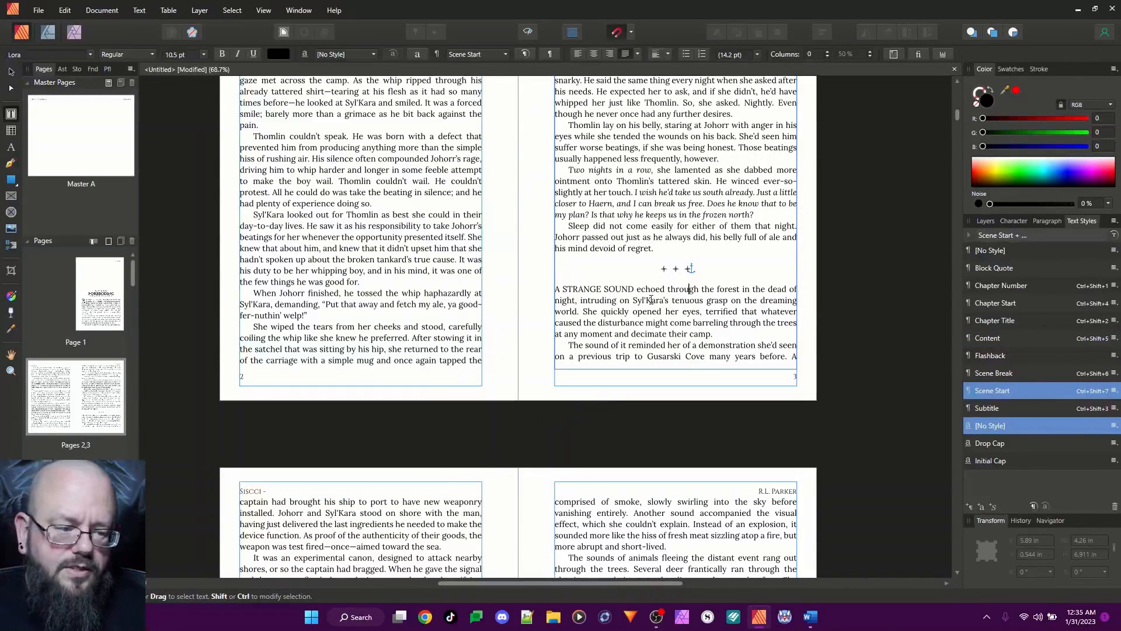
Apply the Scene Break style to the line of three asterisks on page 6
scroll(586, 271, down, 5)
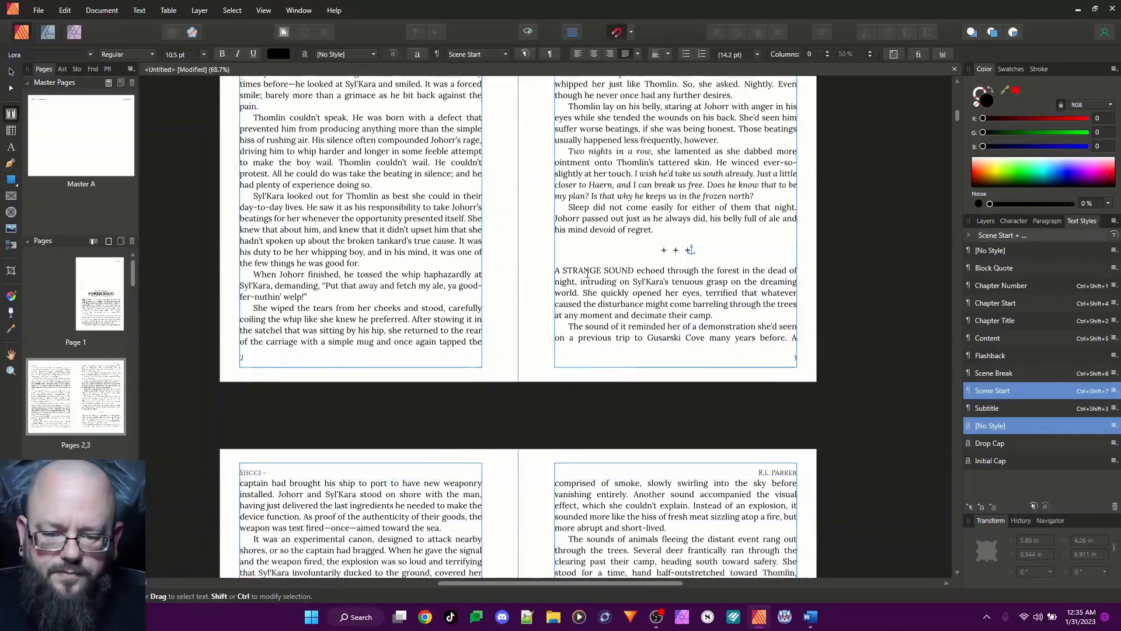
scroll(586, 273, down, 10)
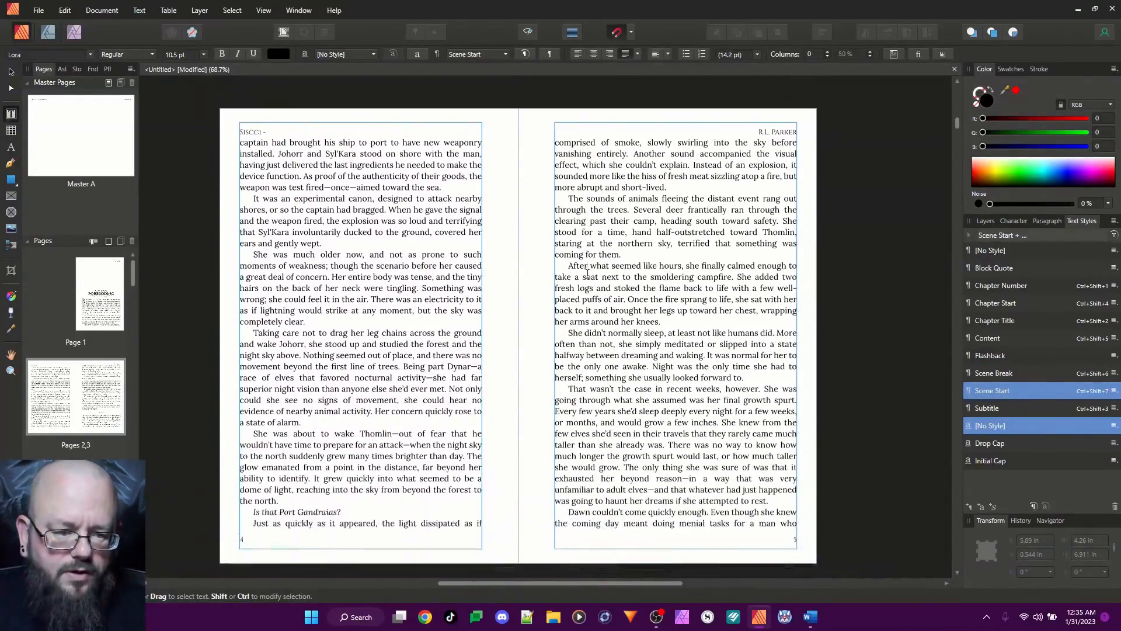
scroll(587, 273, down, 6)
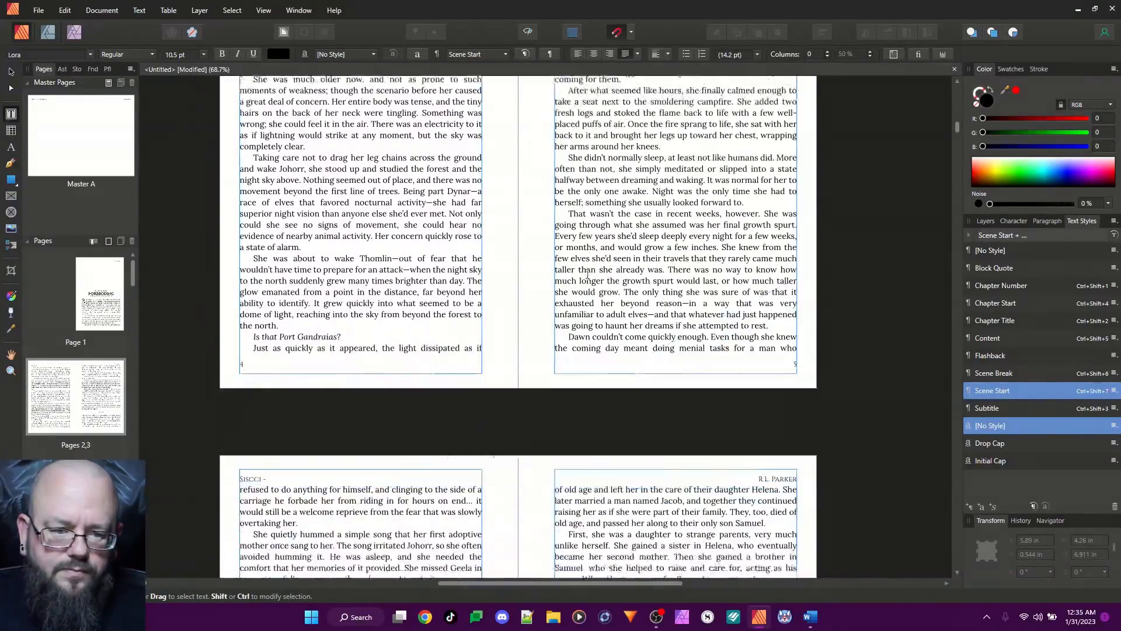
scroll(587, 273, down, 5)
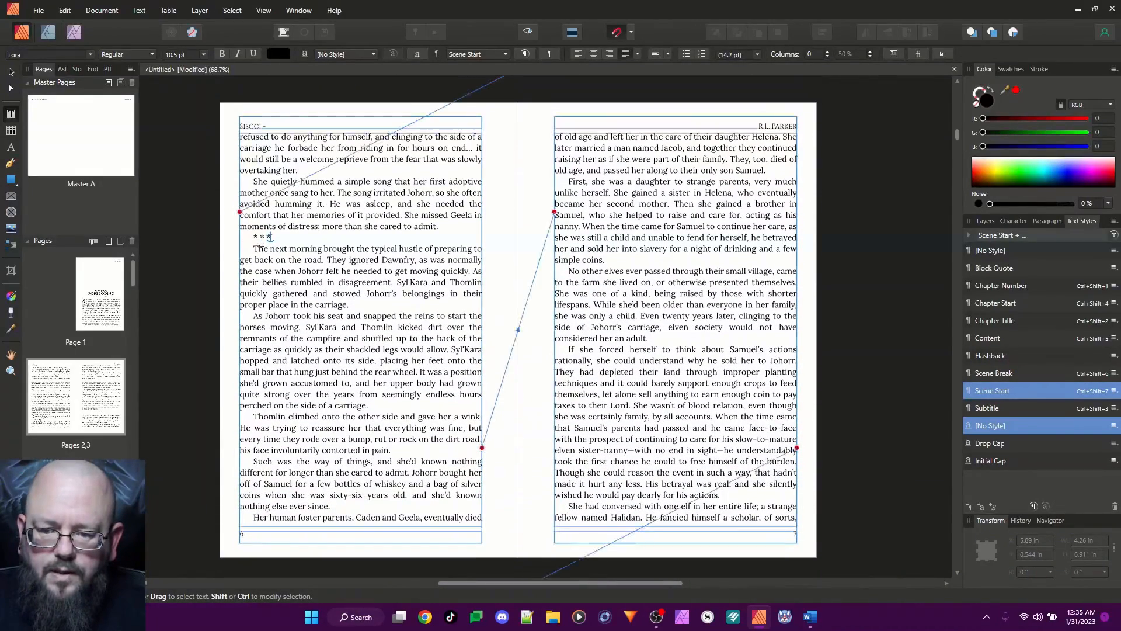
click(353, 275)
key(ctrl+shift+6)
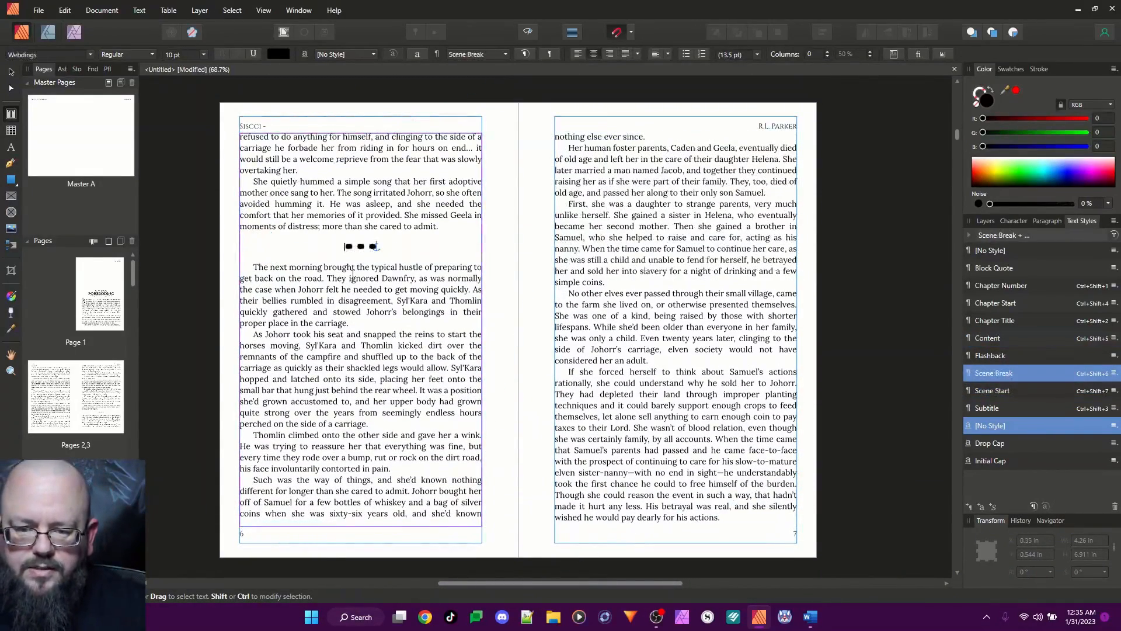
Replace the scene break characters on page 6 with "l l l"
click(425, 265)
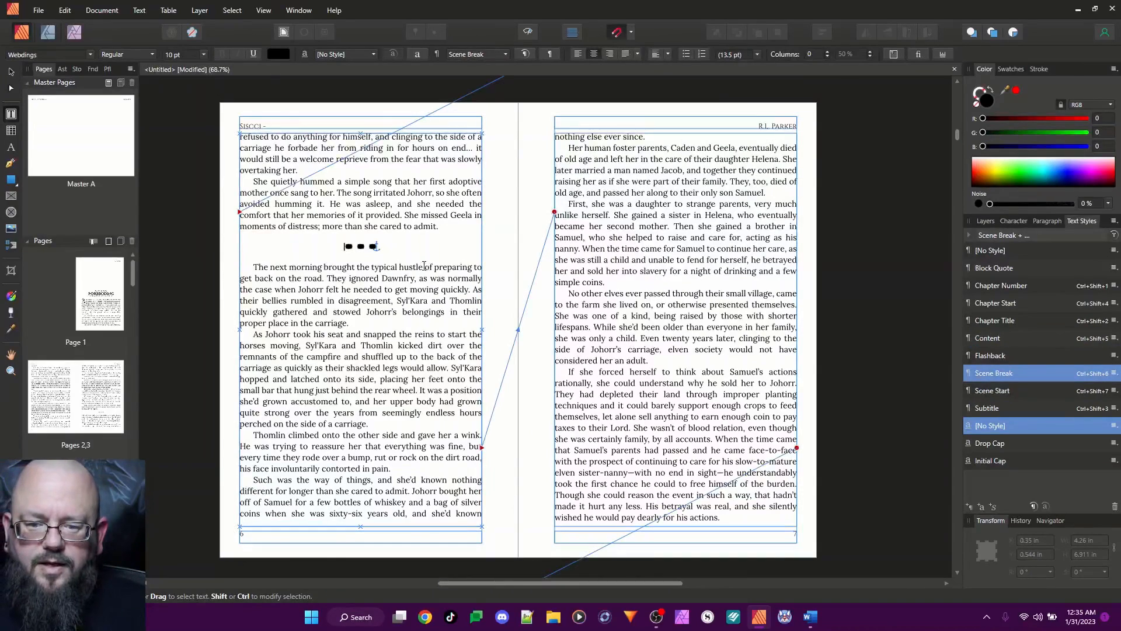
triple_click(376, 248)
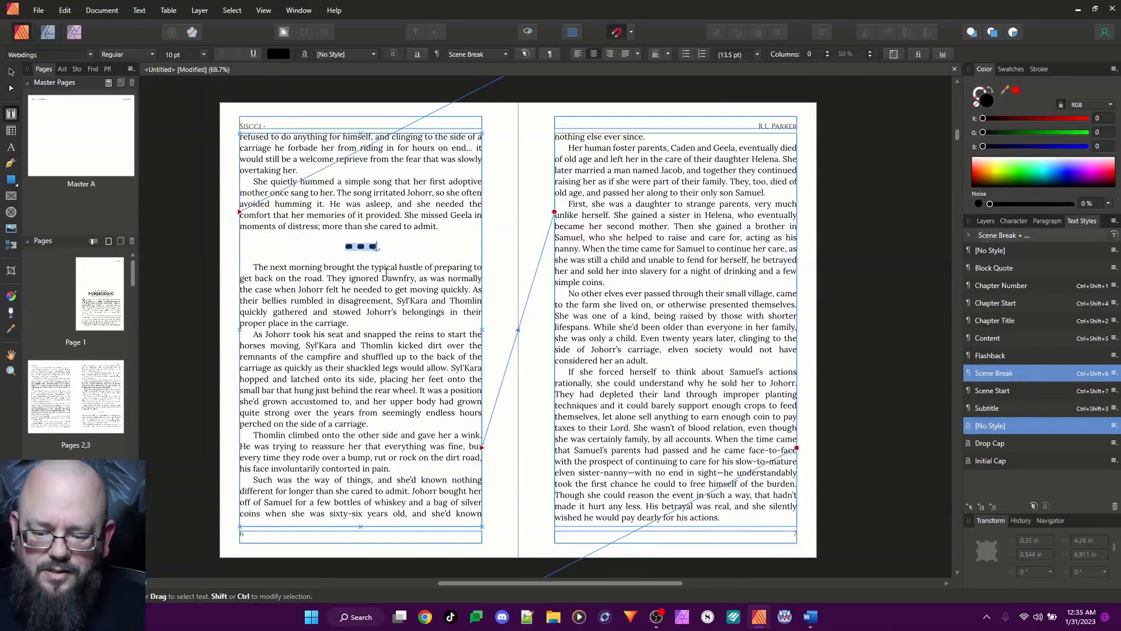
text(l l l)
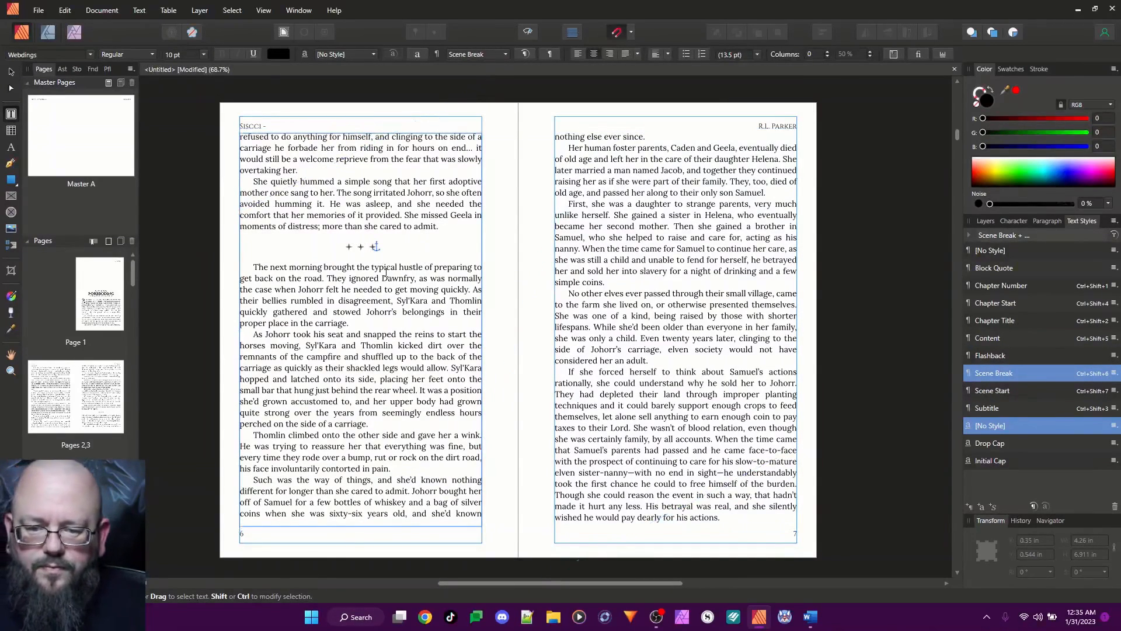
Apply the Scene Start style to the paragraph beginning "The next morning" on page 6
click(270, 267)
key(ctrl+shift+7)
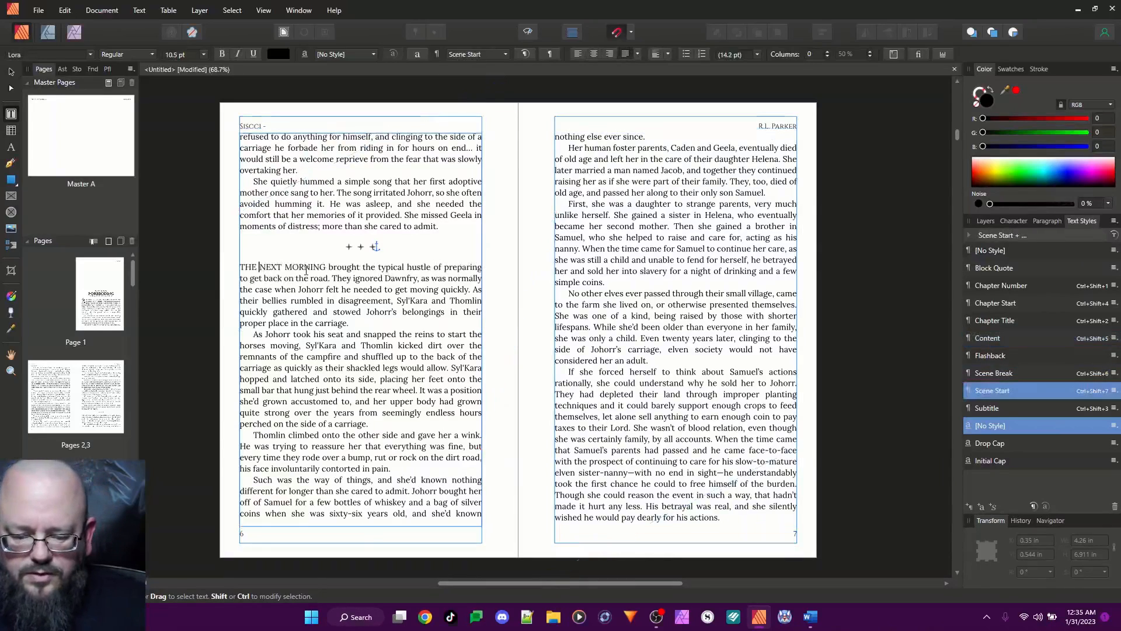
Replace the three asterisks on page 9 with "l l l", keeping them on their own line above the "Whoa!" paragraph
scroll(407, 305, down, 1)
scroll(407, 304, down, 10)
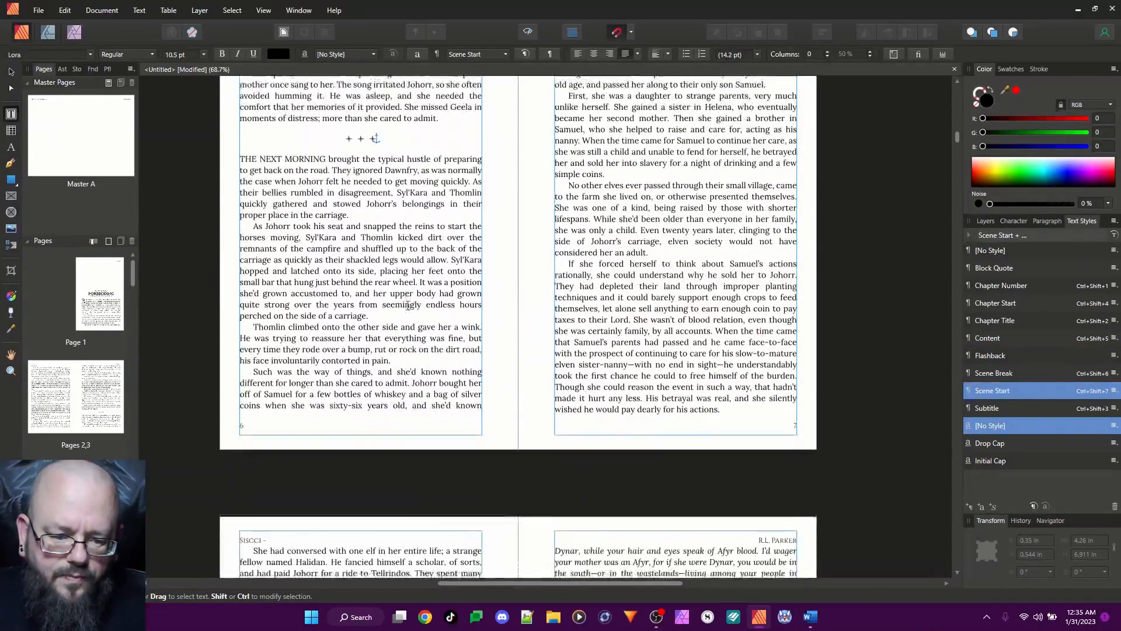
scroll(410, 305, down, 8)
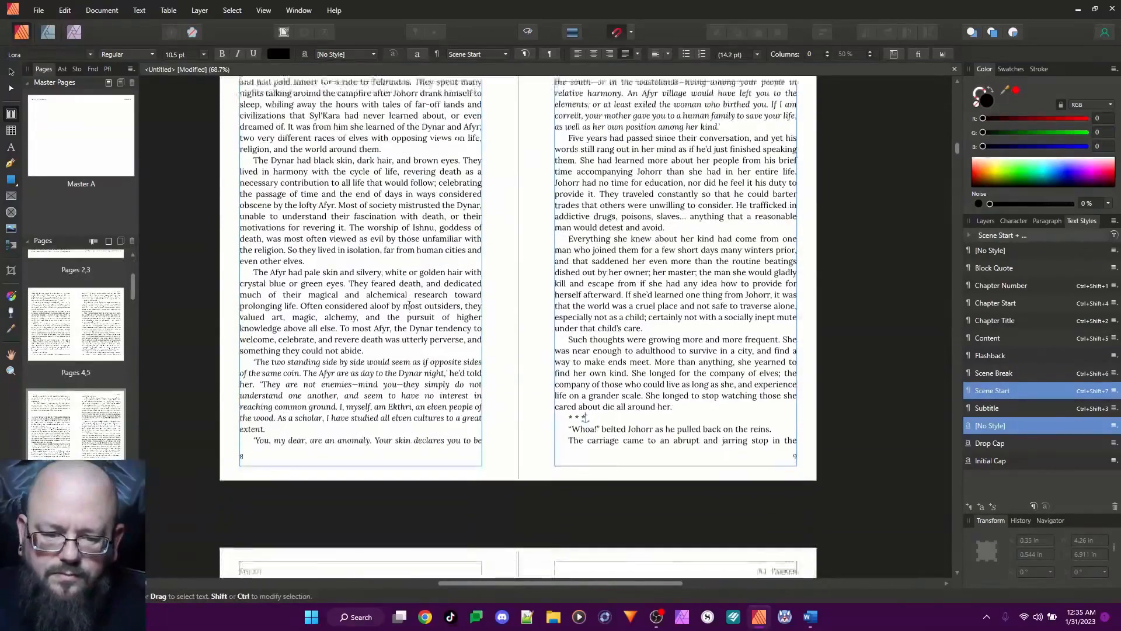
key(ctrl+shift+5)
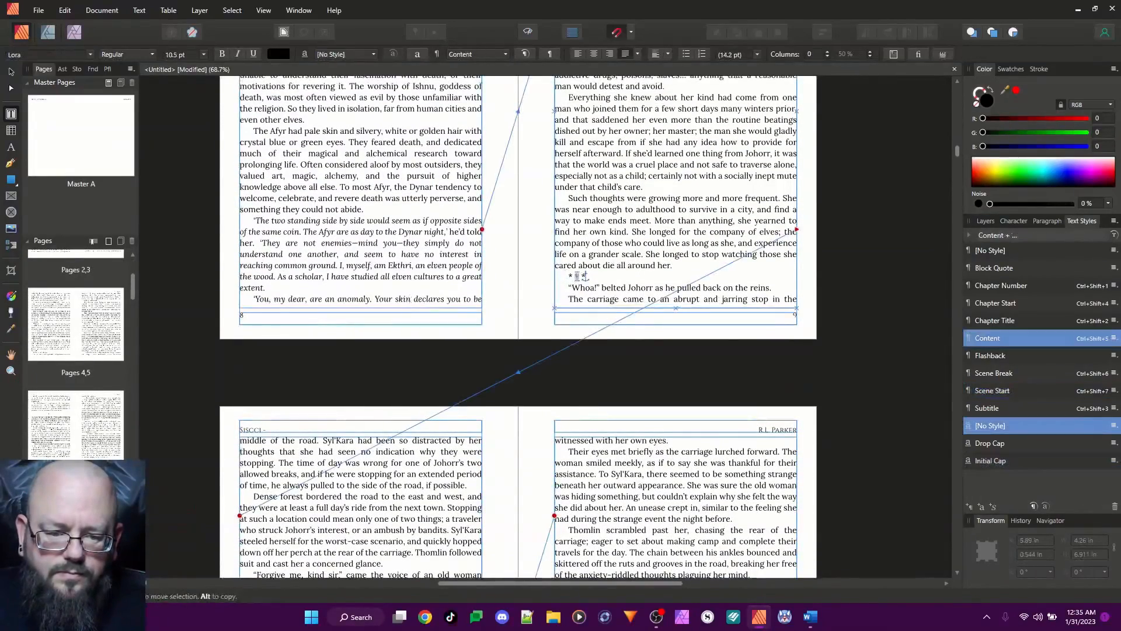
triple_click(578, 276)
key(Delete)
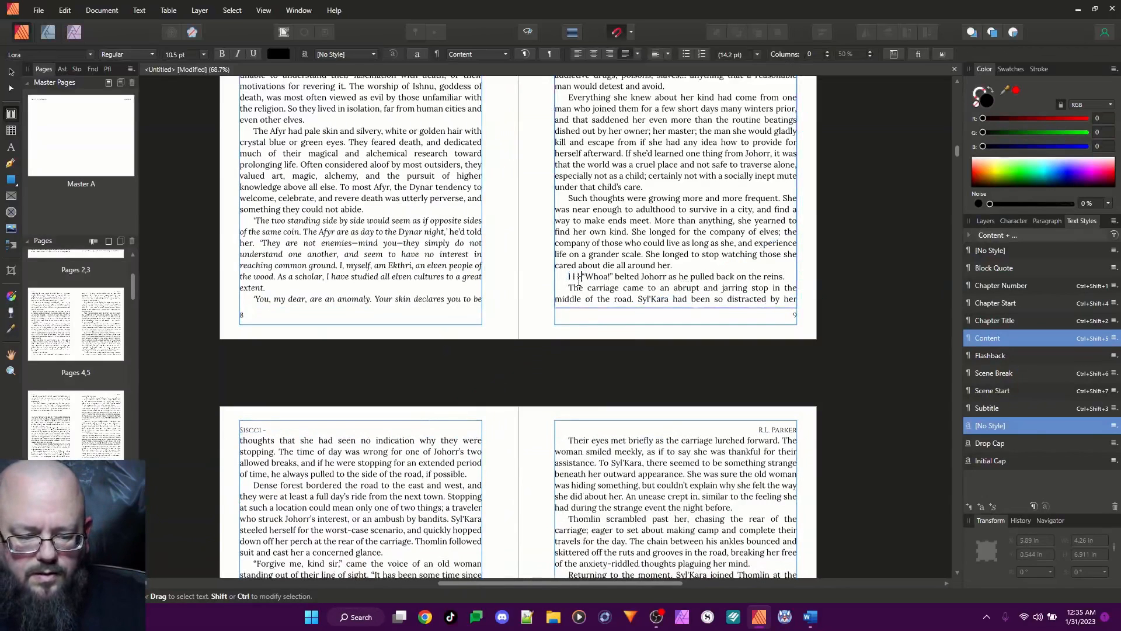
key(Return)
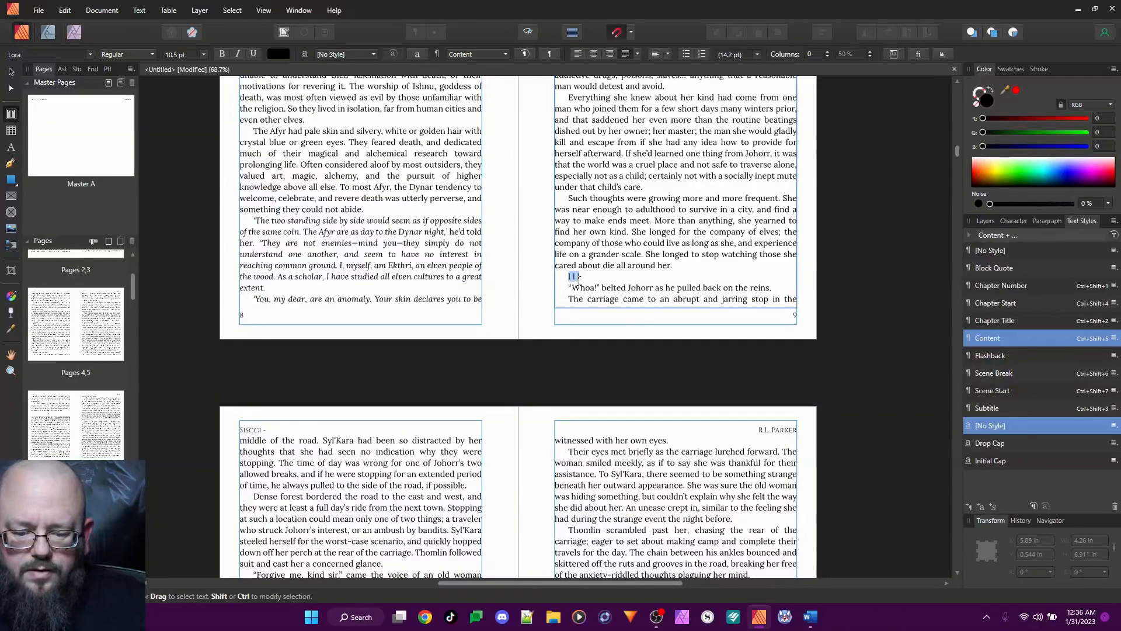
Apply the Scene Break style to the "l l l" line on page 9 and the Scene Start style to the "Whoa!" paragraph
key(ctrl+shift+7)
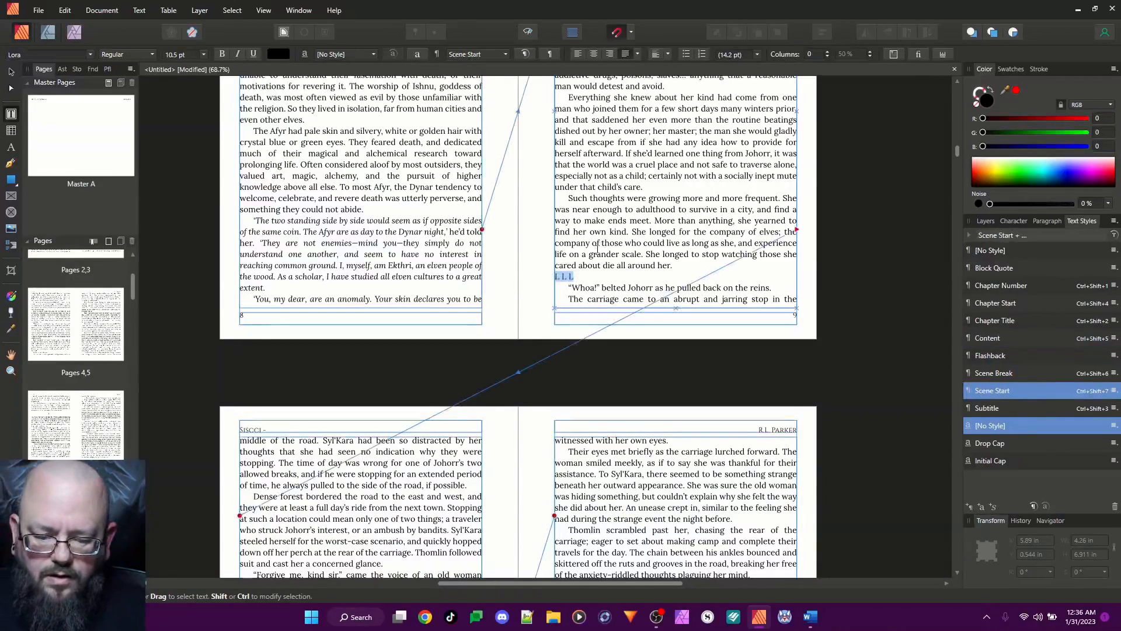
key(ctrl+shift+6)
click(278, 445)
key(ctrl+shift+7)
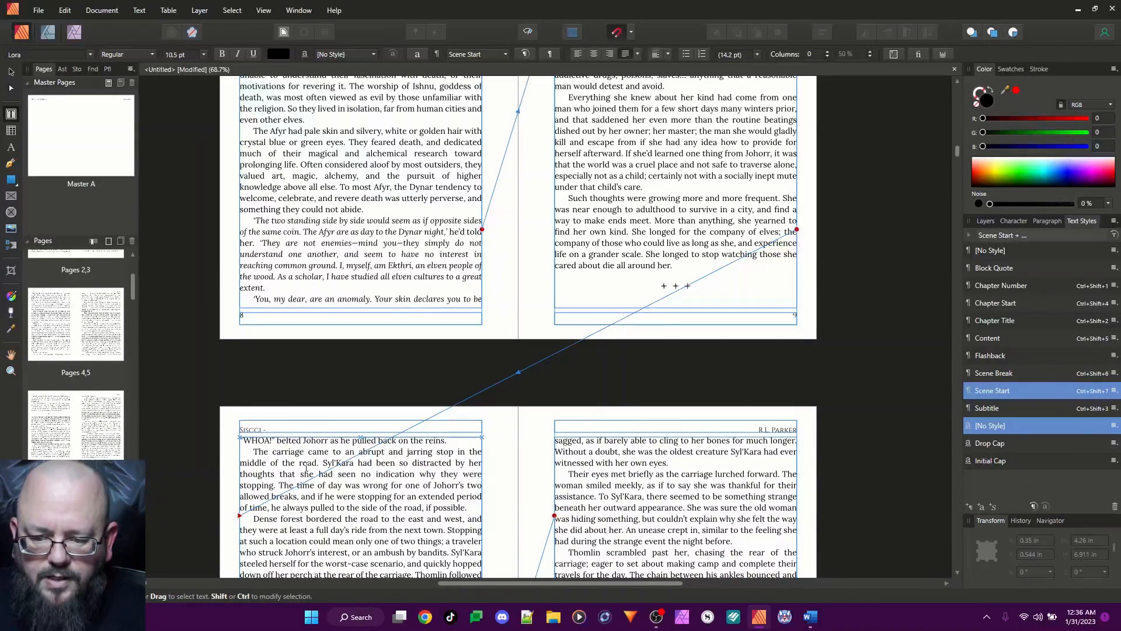
Replace the three asterisks on page 11 with "l l l"
scroll(306, 467, down, 3)
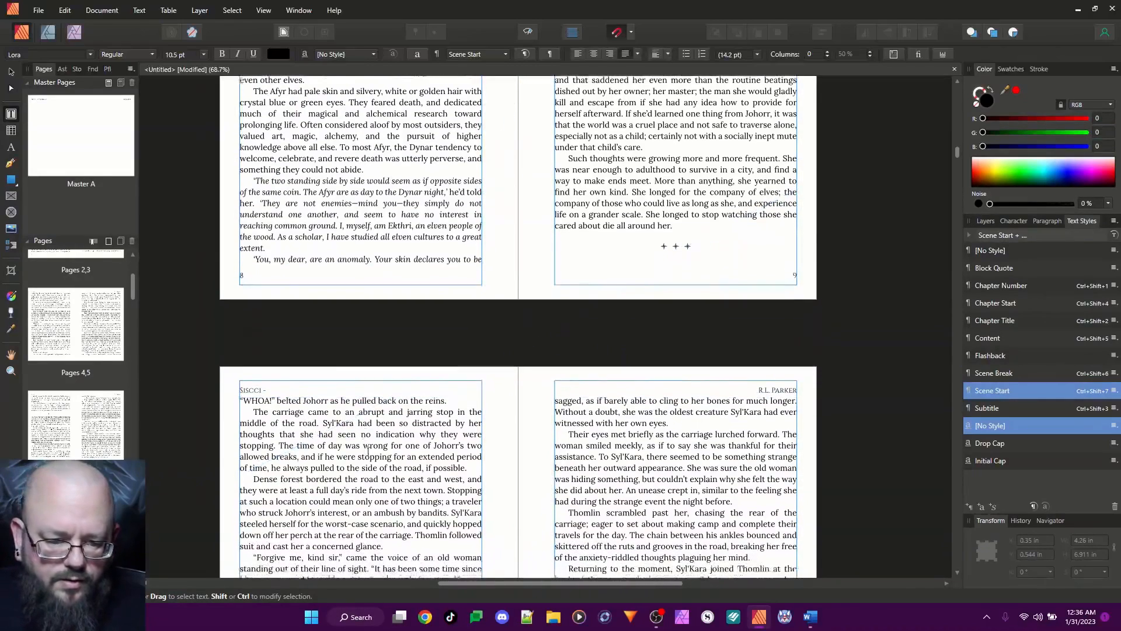
scroll(372, 447, down, 8)
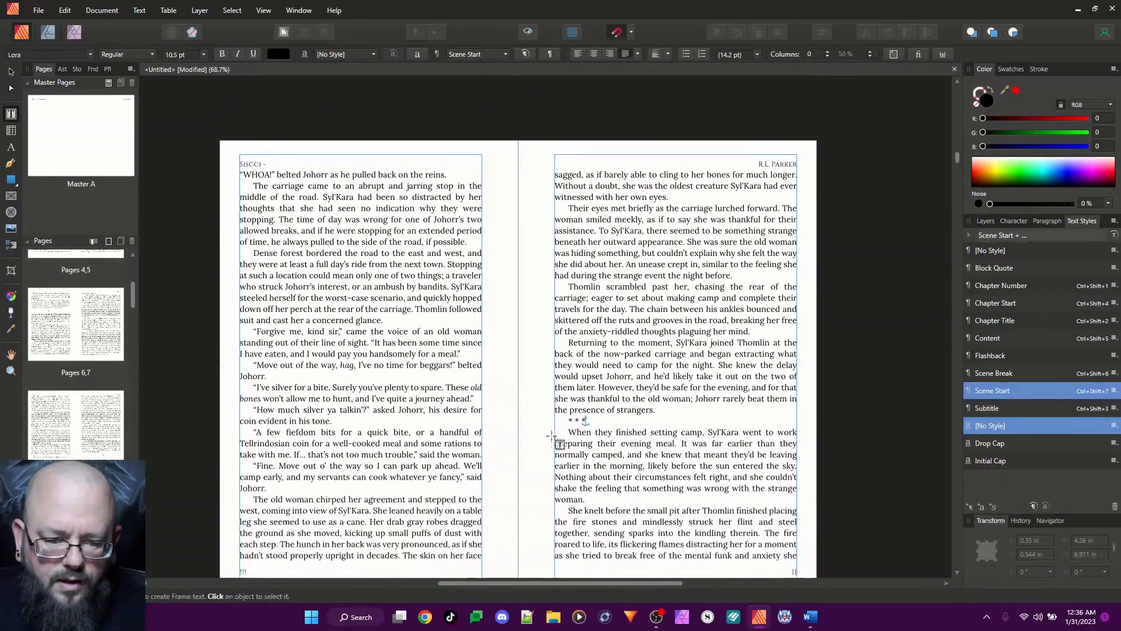
drag(568, 416, 585, 417)
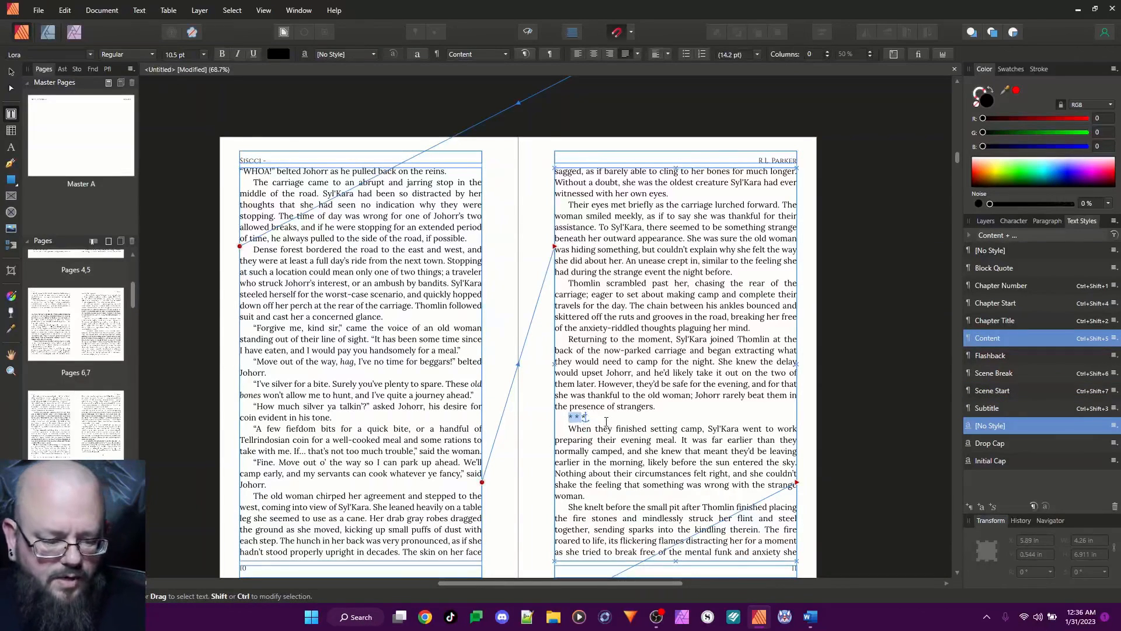
text(LI)
key(shift+Left)
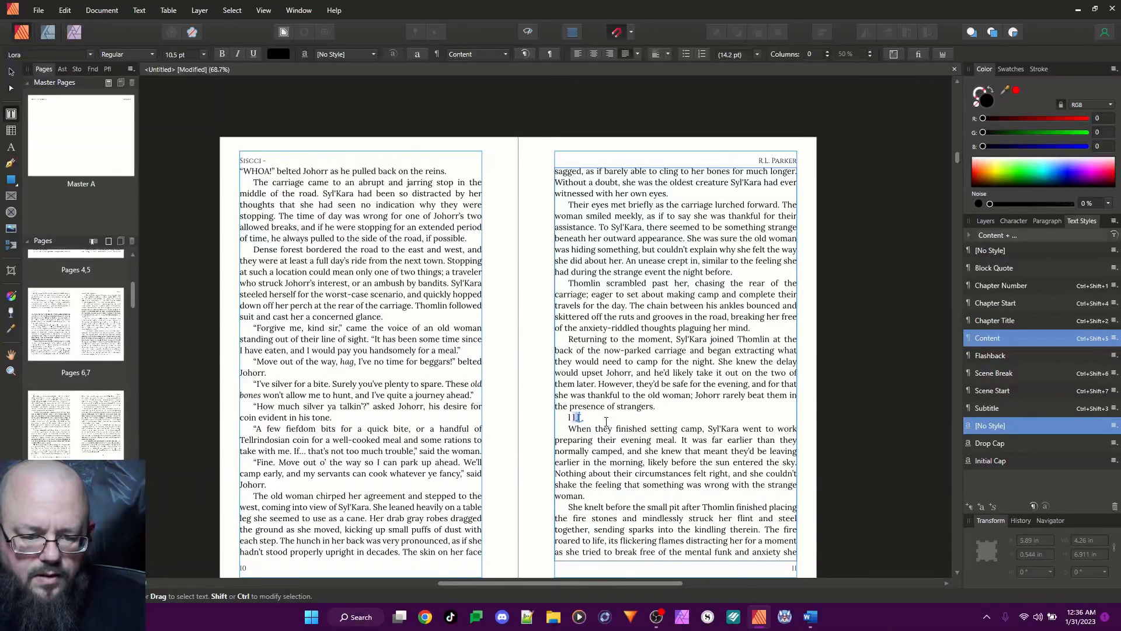
Apply the Scene Break style to the "l l l" line on page 11 and the Scene Start style to the paragraph following it
key(ctrl+shift+6)
key(Left)
key(Down)
key(Down)
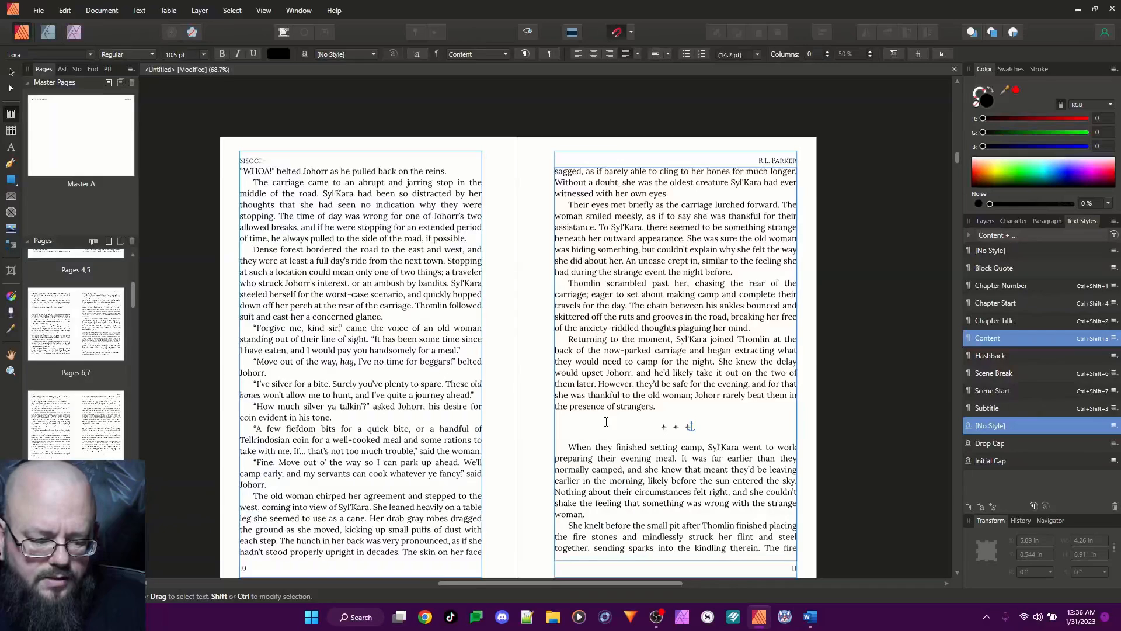
key(ctrl+shift+7)
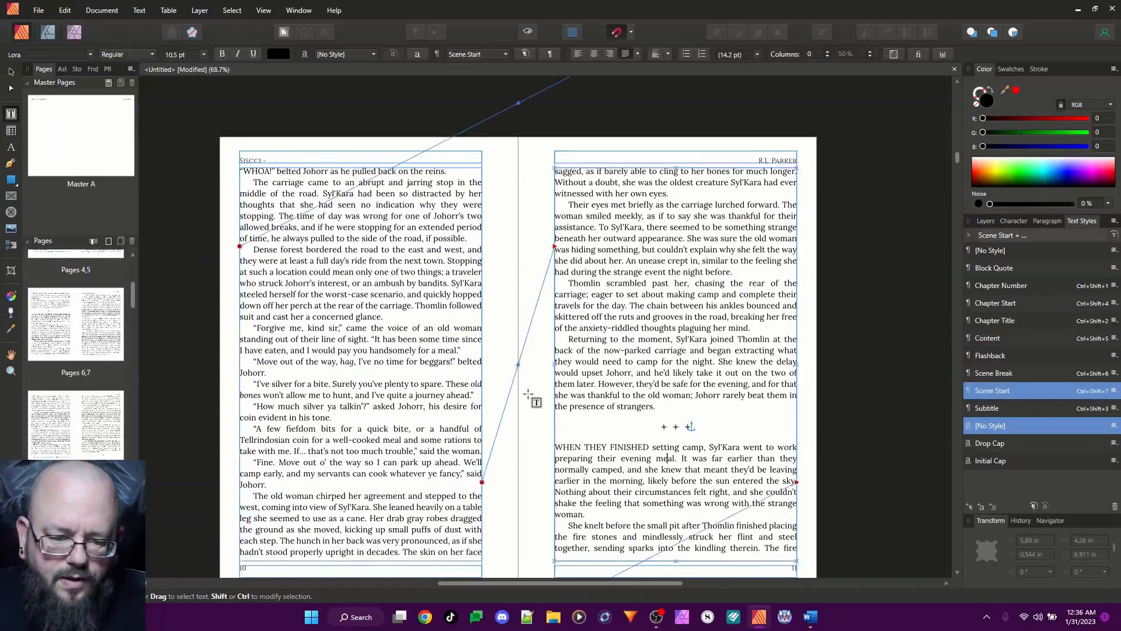
Replace the three asterisks near the top of page 15 with "l l l"
scroll(658, 407, down, 2)
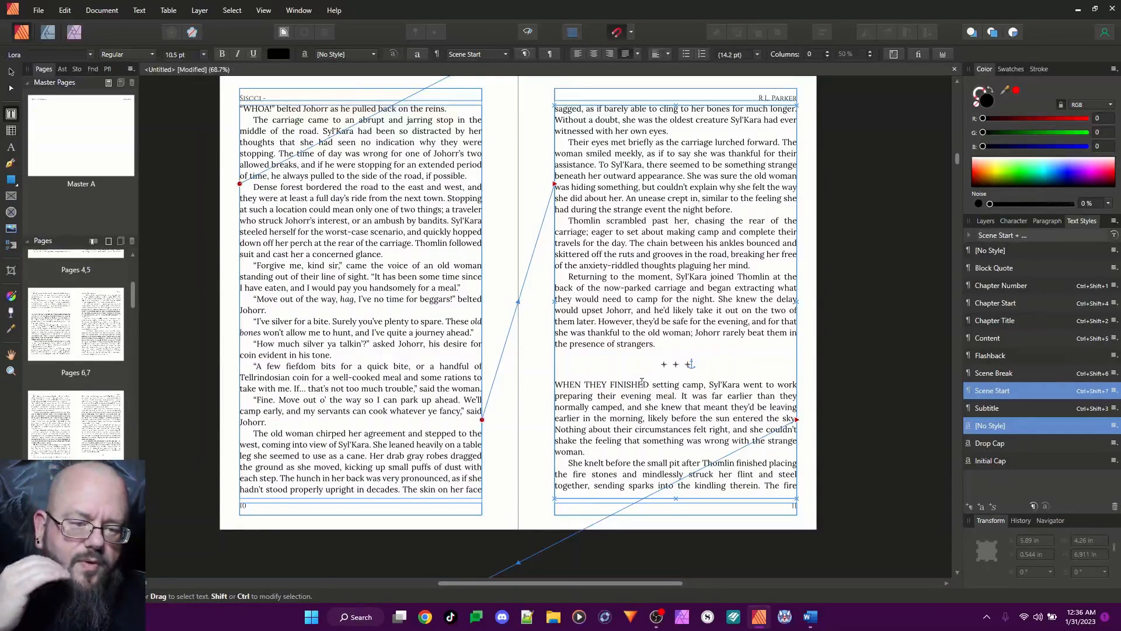
scroll(582, 403, down, 5)
scroll(588, 400, down, 5)
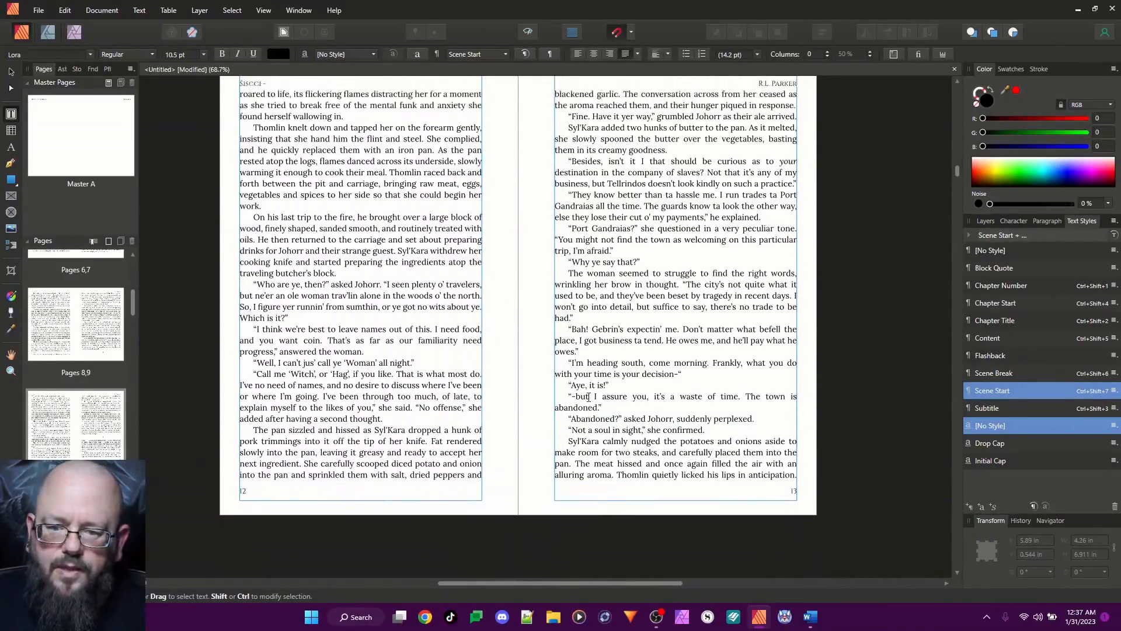
scroll(588, 396, down, 5)
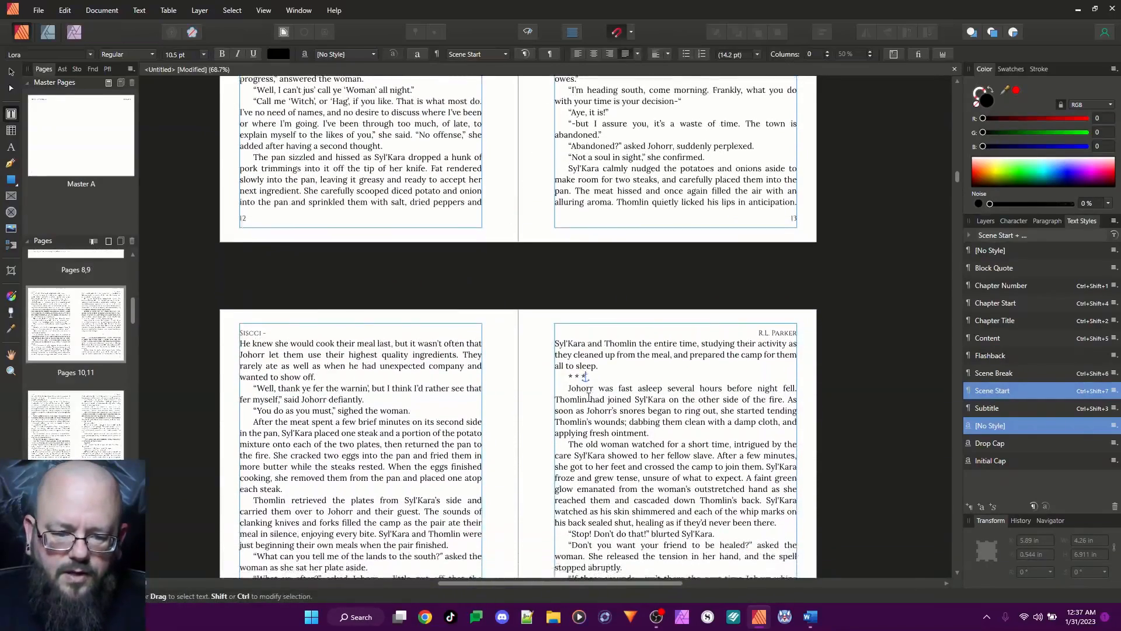
scroll(588, 397, down, 2)
click(571, 270)
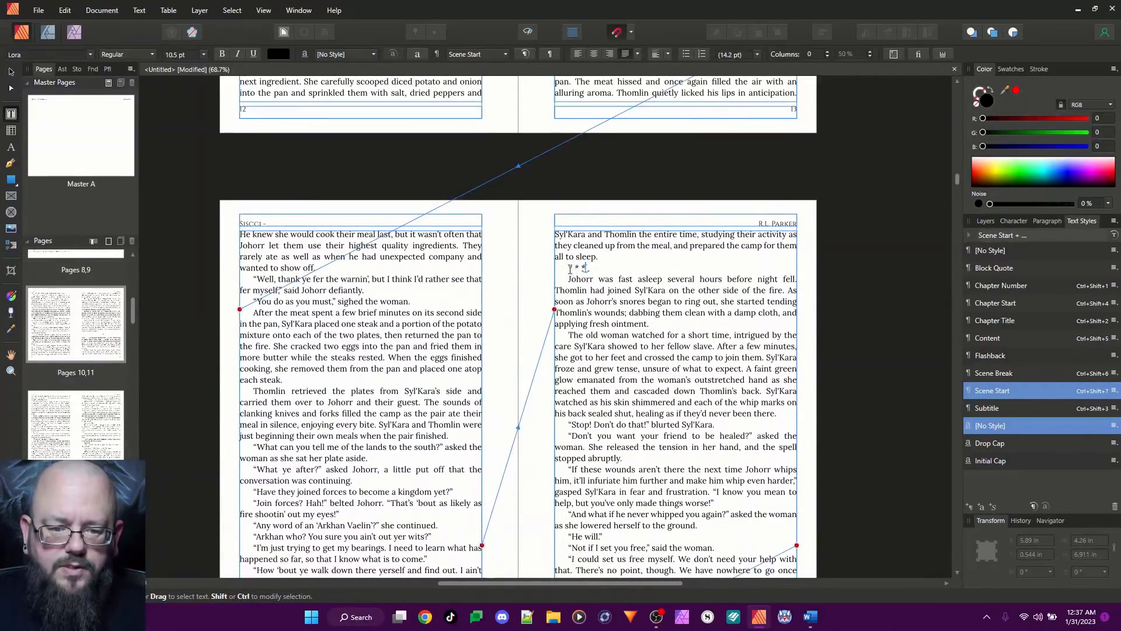
drag(569, 269, 585, 267)
text(l l l)
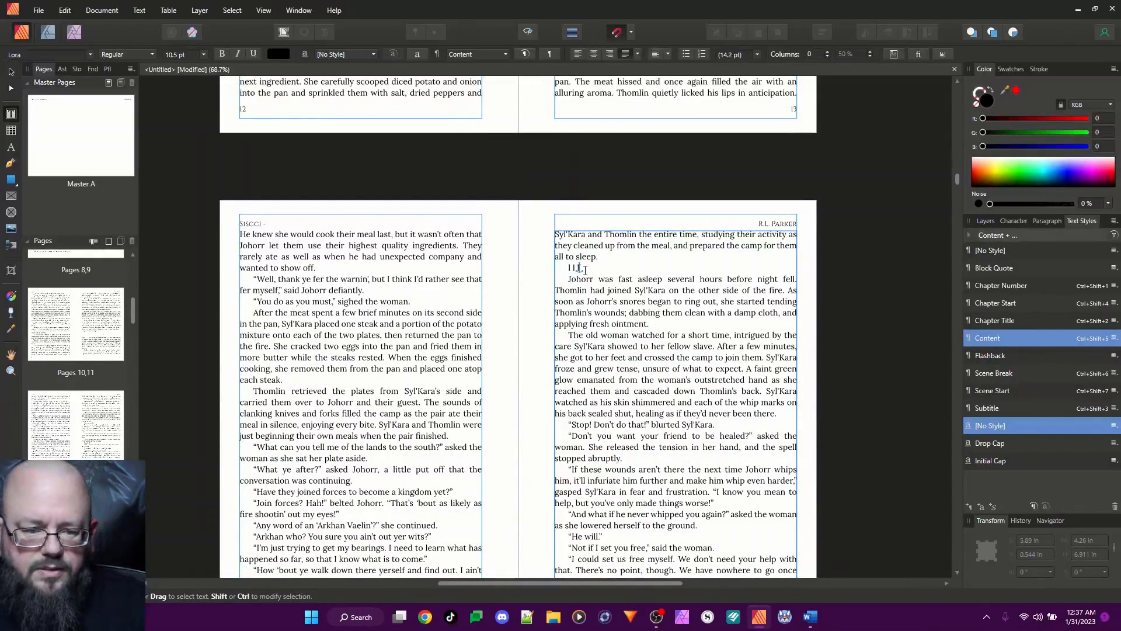
Apply the Scene Break style to the "l l l" line on page 15 and the Scene Start style to the paragraph following it
key(ctrl+shift+6)
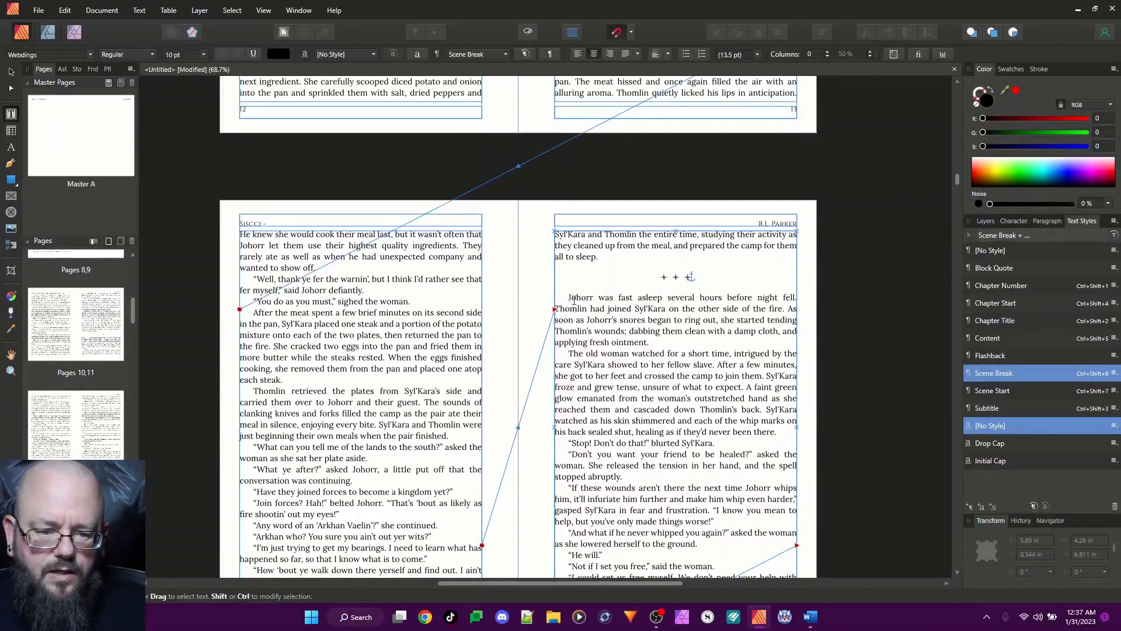
click(572, 299)
key(ctrl+shift+7)
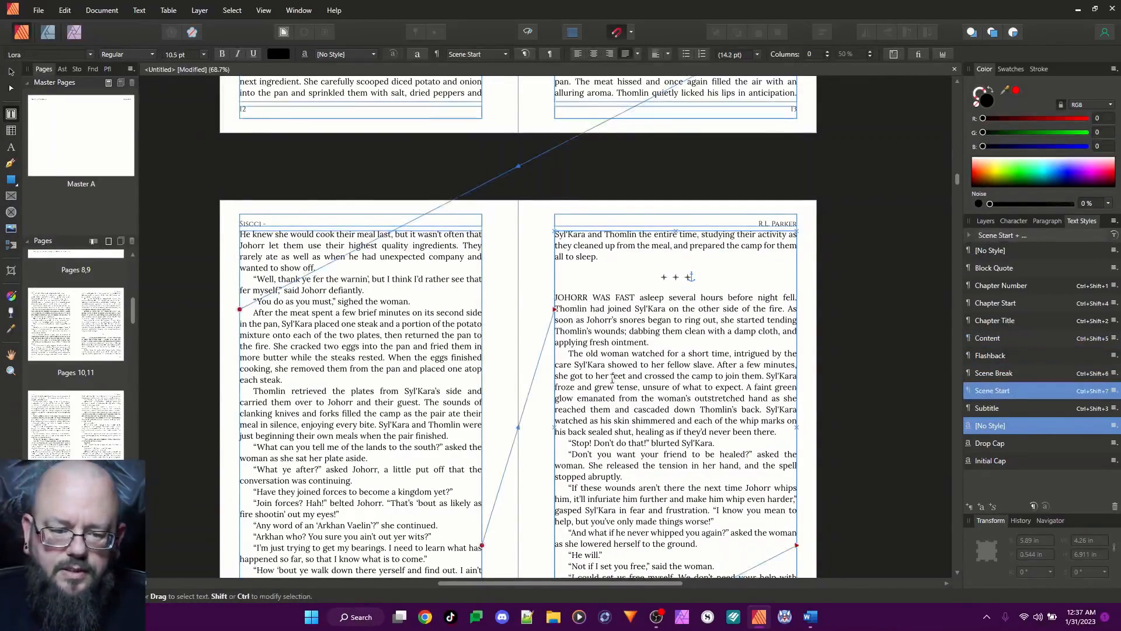
Remove the page break before "Thomlin gasped" on page 21 so it follows "first place." on page 20 as a new paragraph
scroll(595, 333, down, 10)
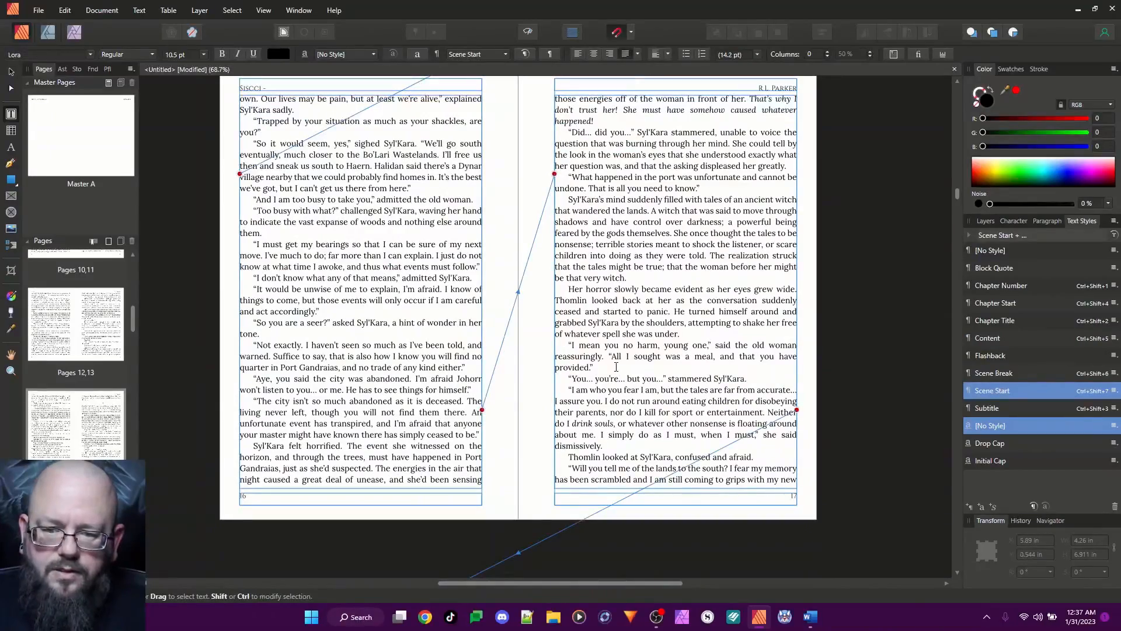
scroll(617, 366, down, 3)
scroll(617, 366, down, 8)
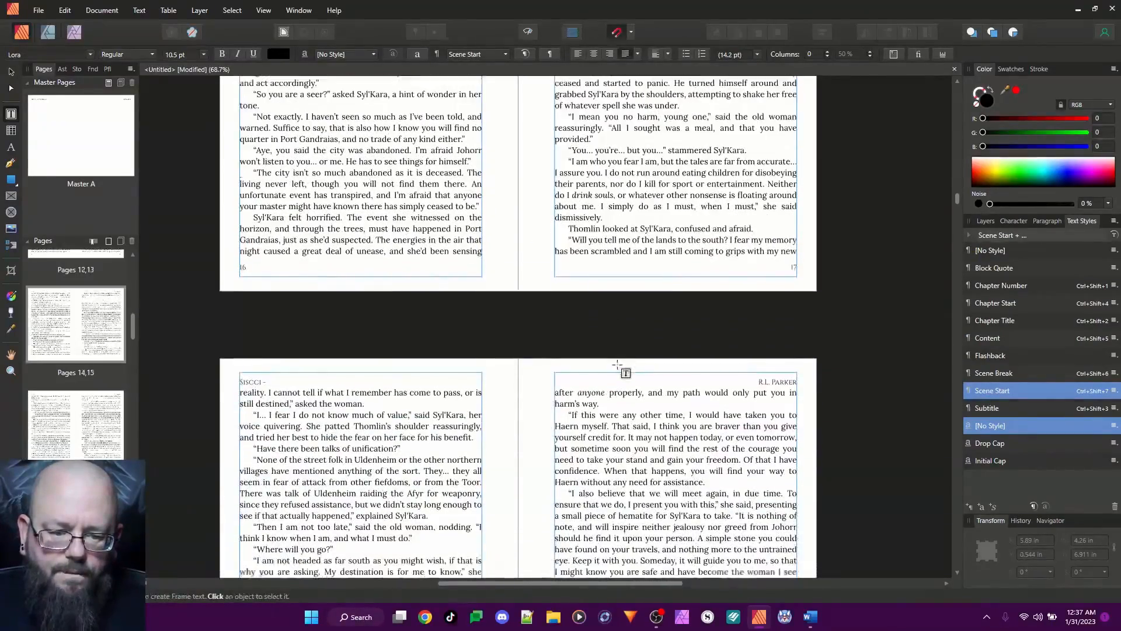
scroll(619, 366, down, 5)
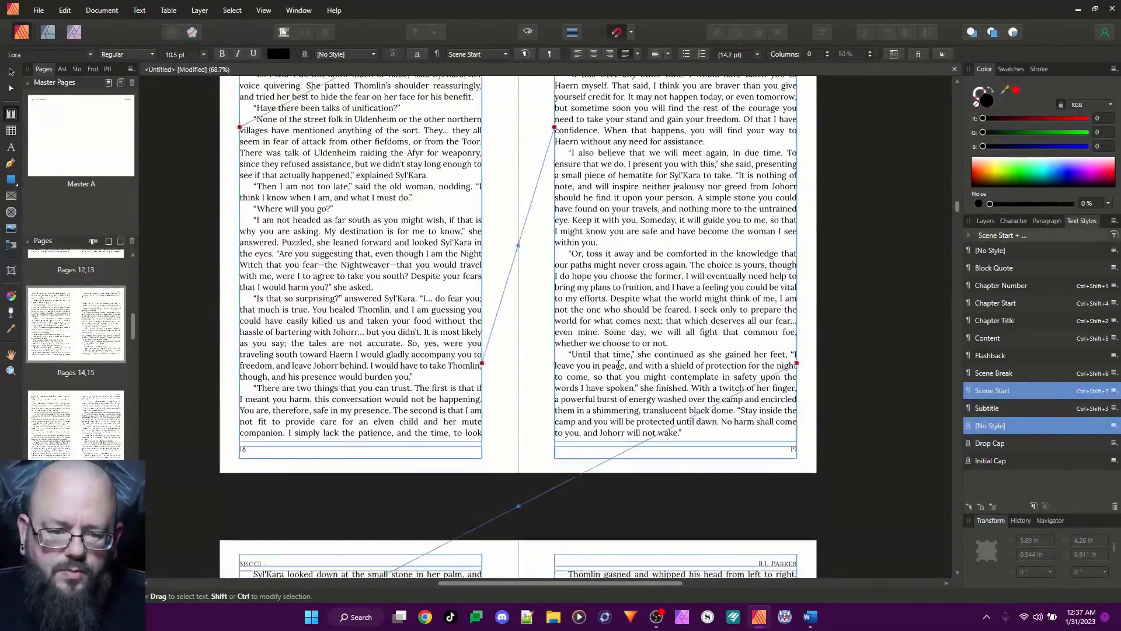
scroll(618, 365, down, 7)
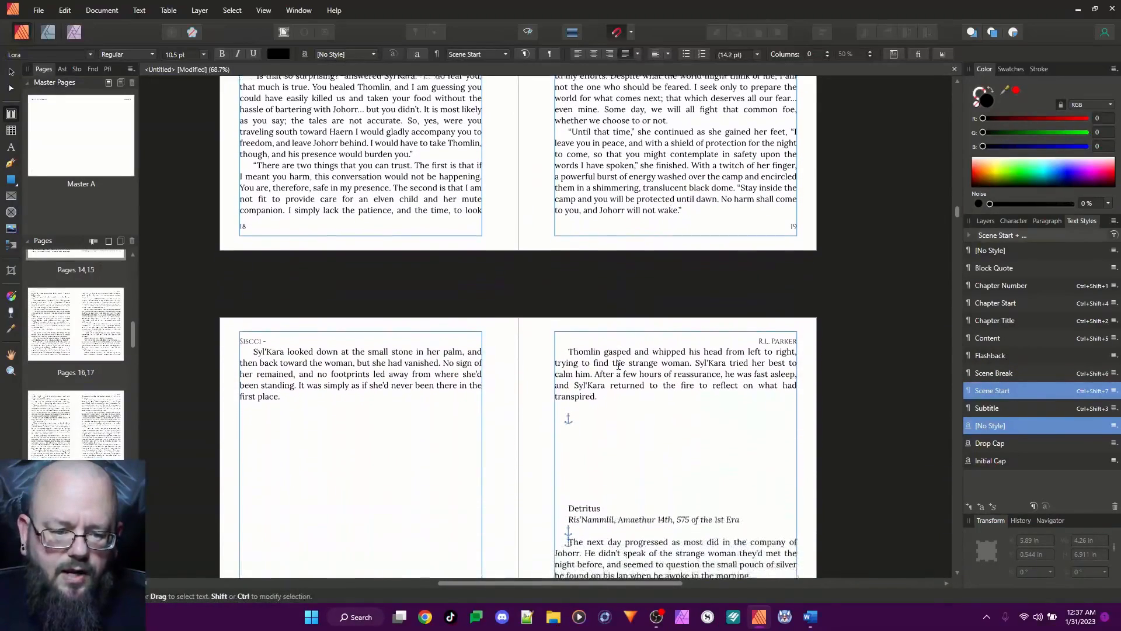
scroll(618, 365, down, 2)
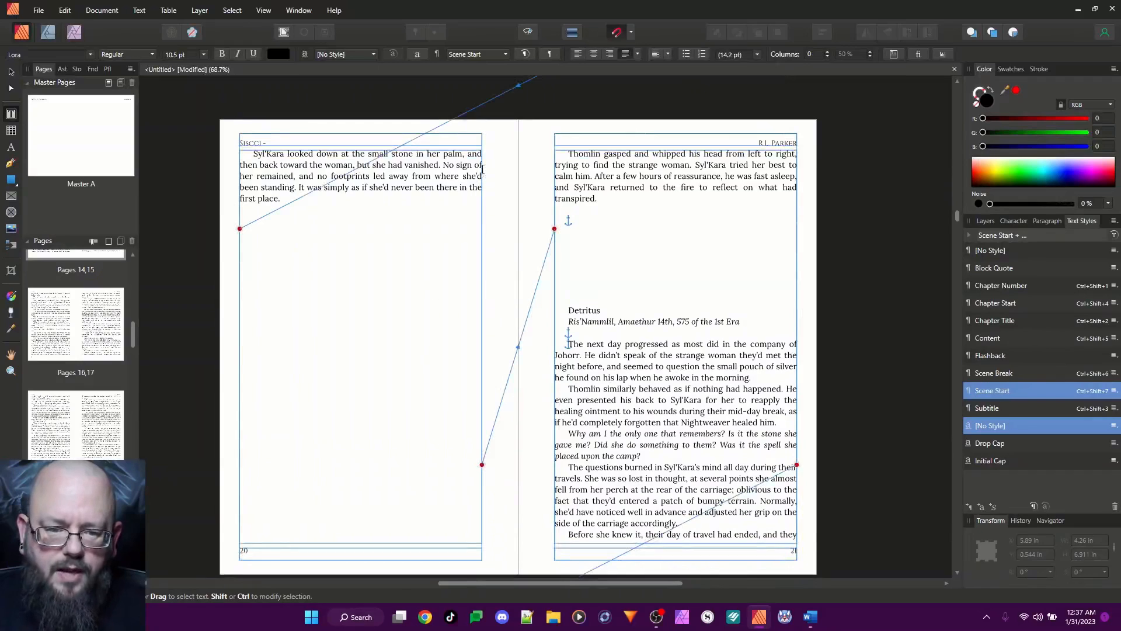
click(567, 153)
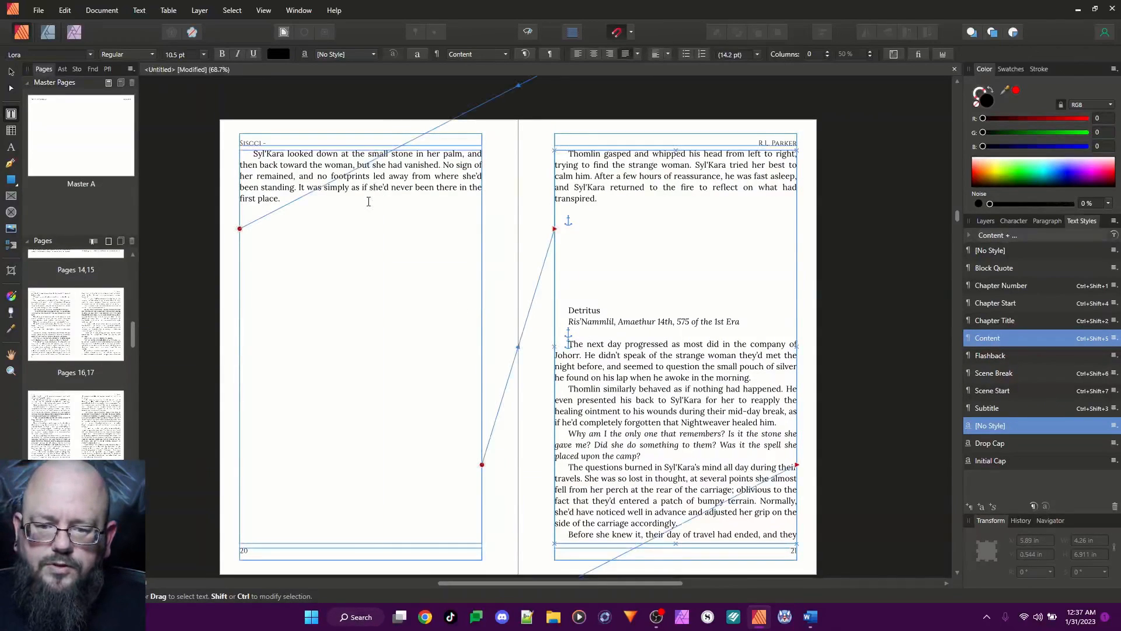
key(BackSpace)
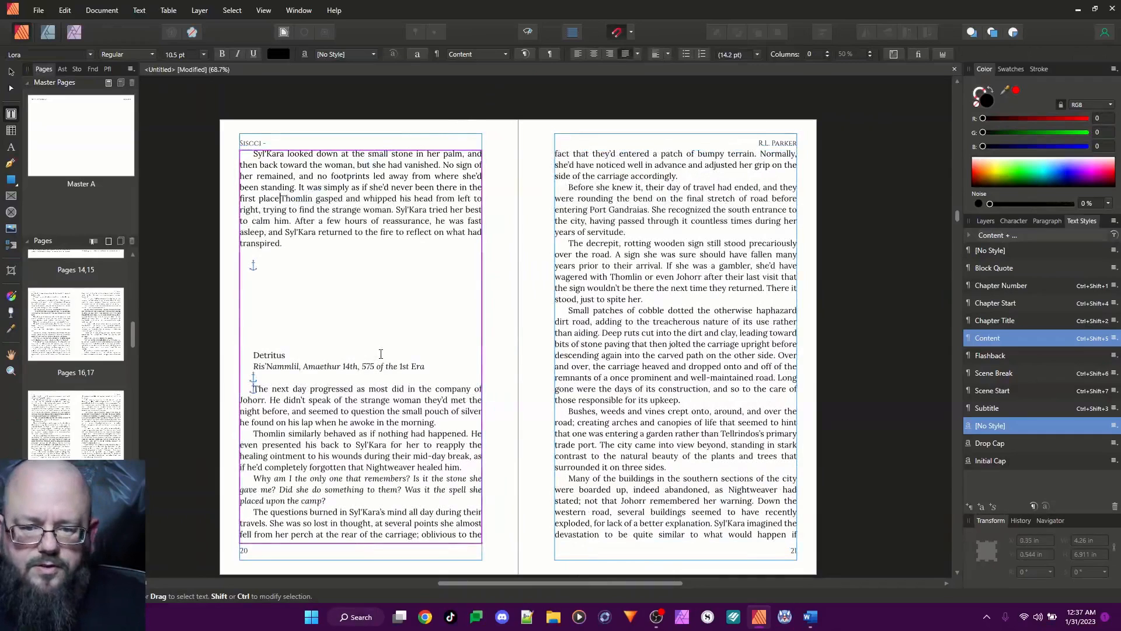
text(.)
key(Return)
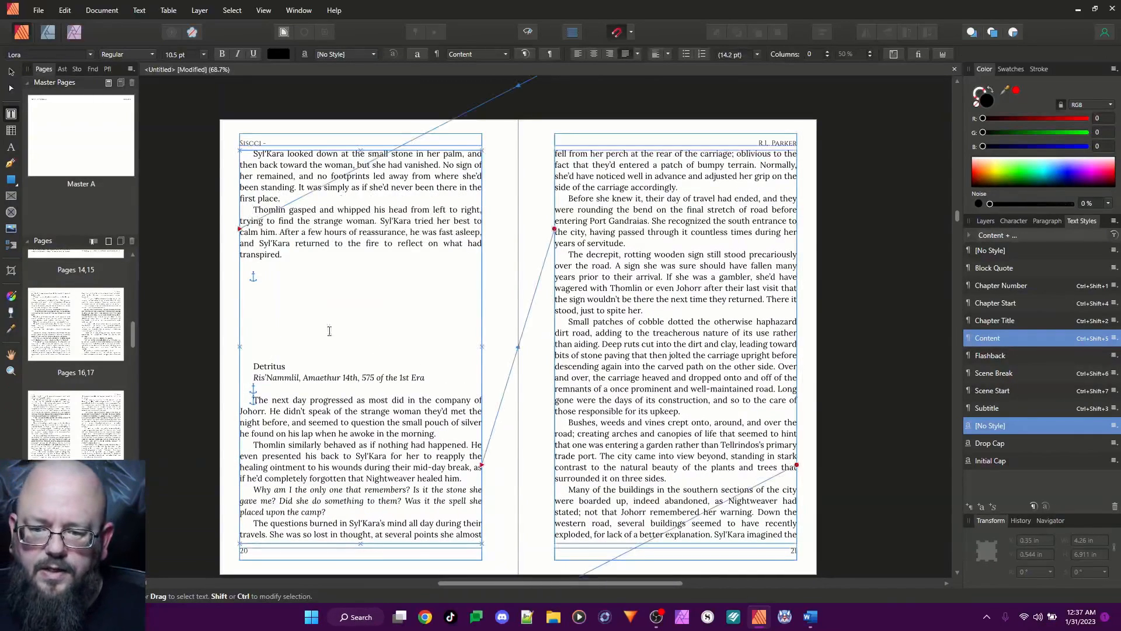
Delete the blank lines above "Detritus" on page 20 and apply the Chapter Title style to that heading
drag(285, 261, 289, 353)
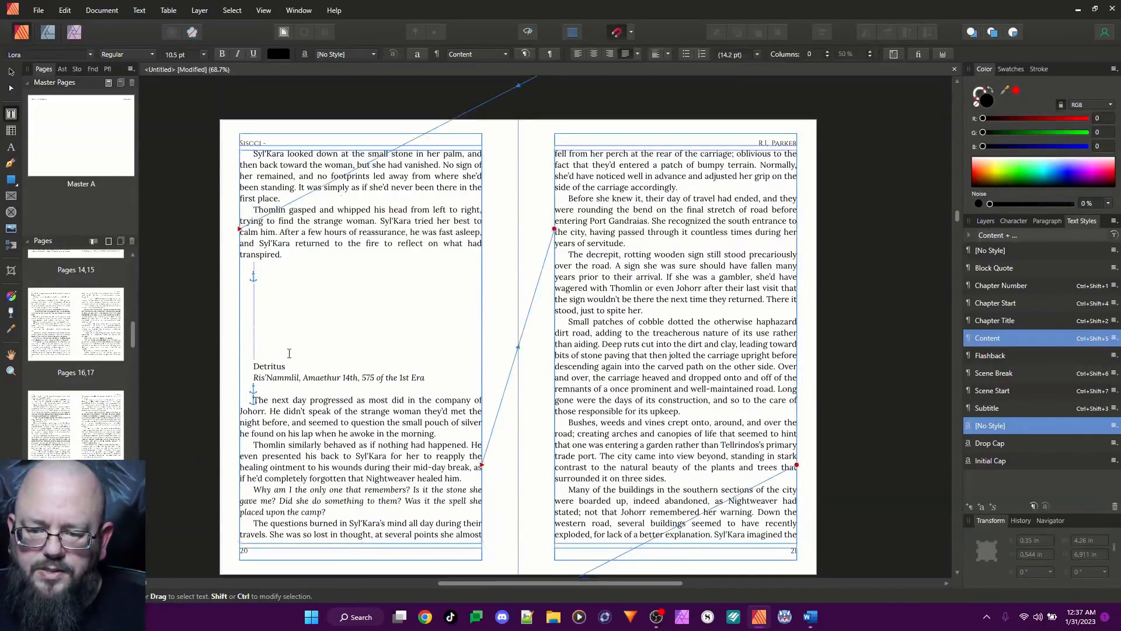
key(BackSpace)
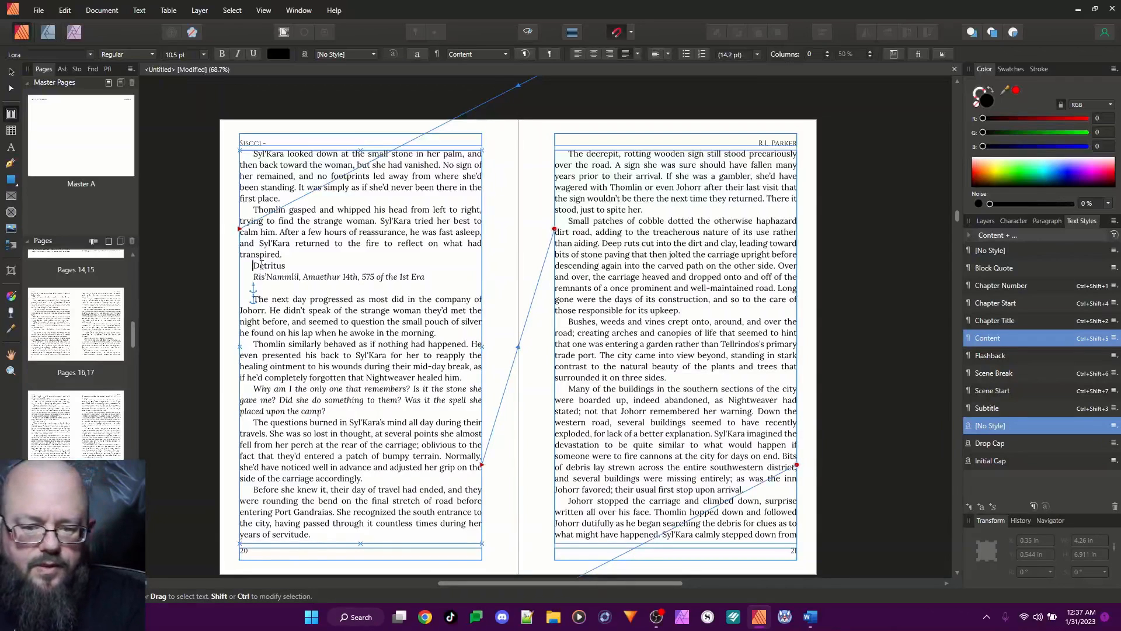
key(ctrl+shift+2)
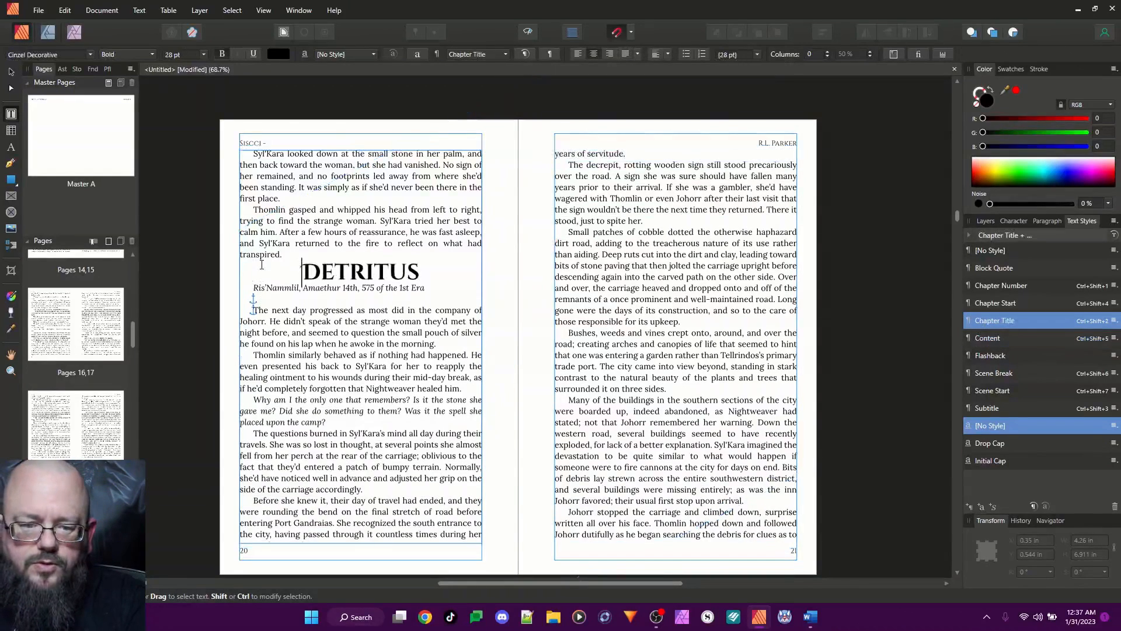
Insert a "Chapter Two" line above the "Detritus" title and apply the Chapter Number style to it
key(Left)
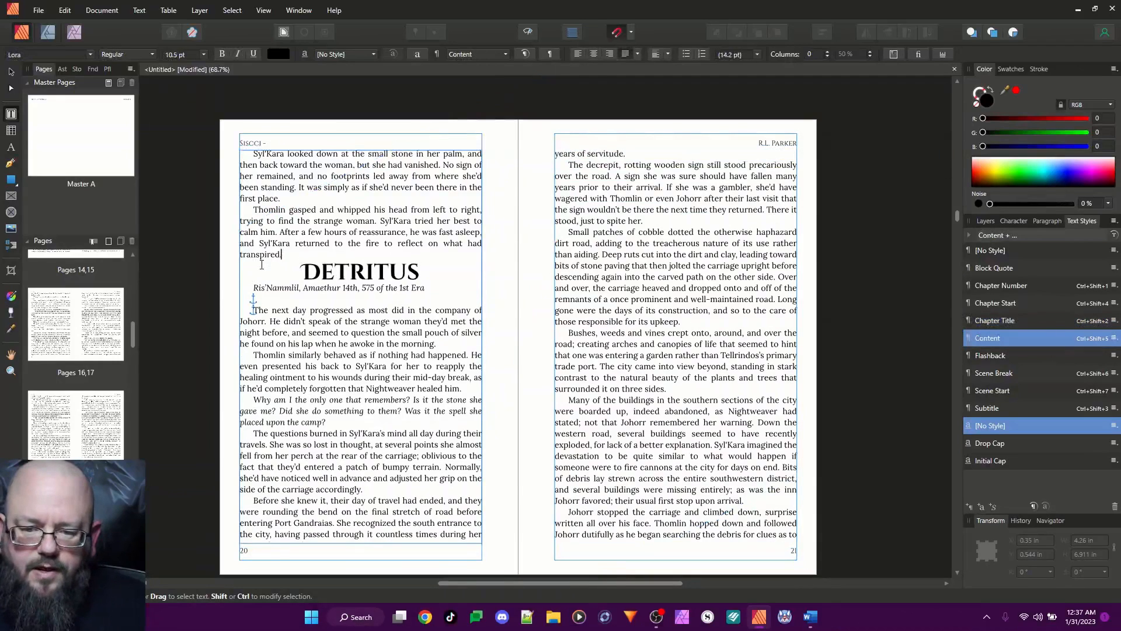
key(Return)
text(Chapter Two)
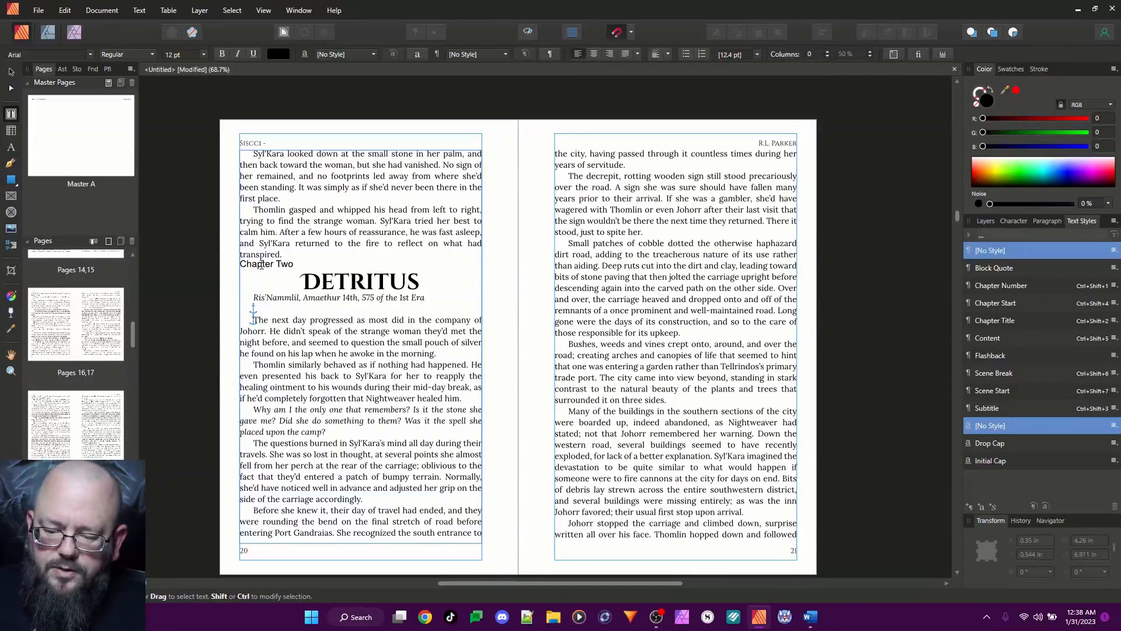
key(ctrl+shift+1)
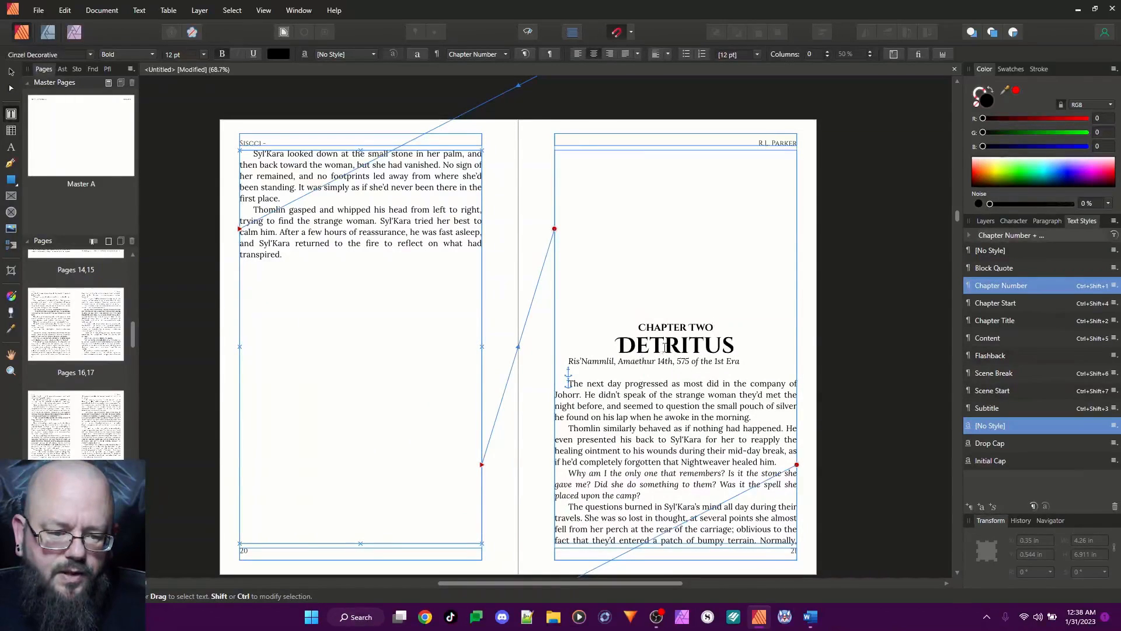
Apply the Subtitle style to the date line under "Detritus" and the Chapter Start style to the paragraph beginning "The next day"
click(636, 361)
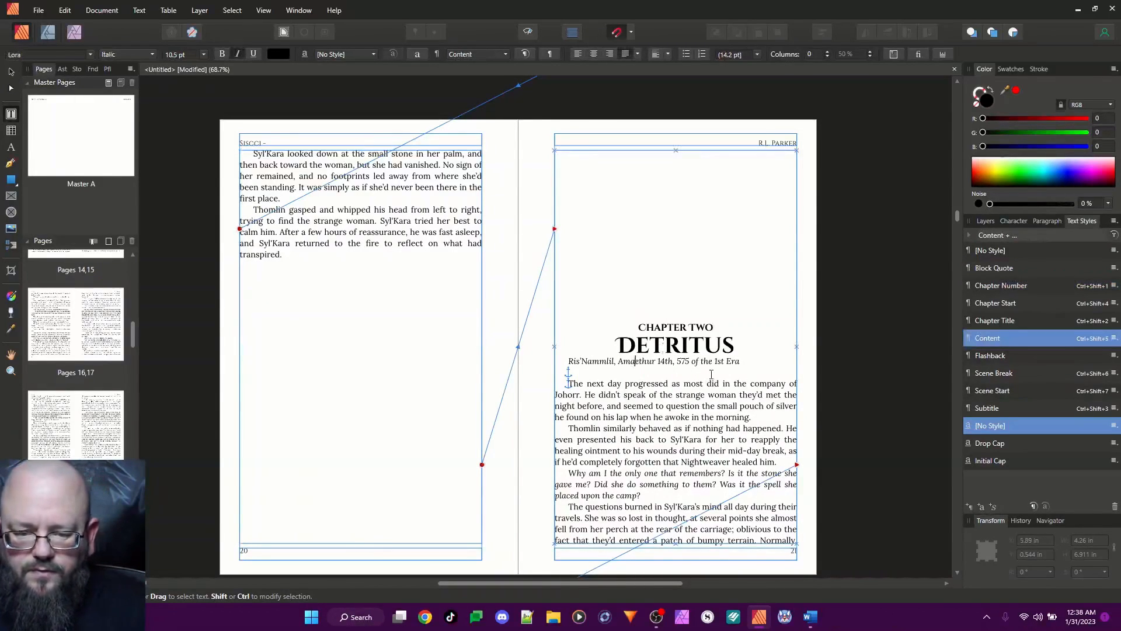
key(ctrl+shift+3)
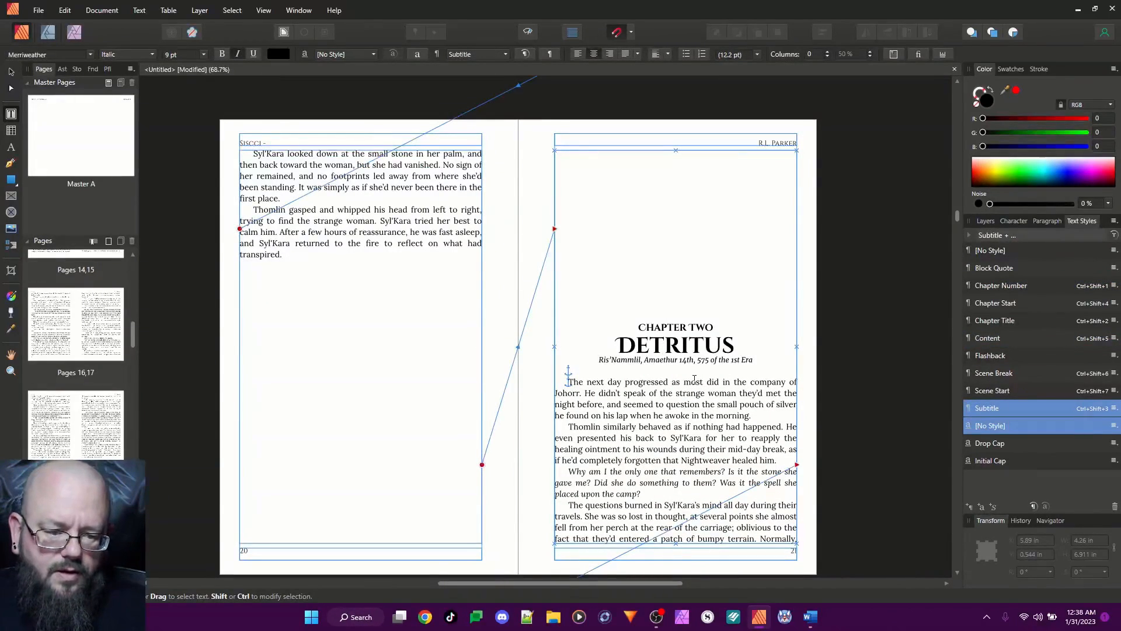
click(691, 381)
key(ctrl+shift+4)
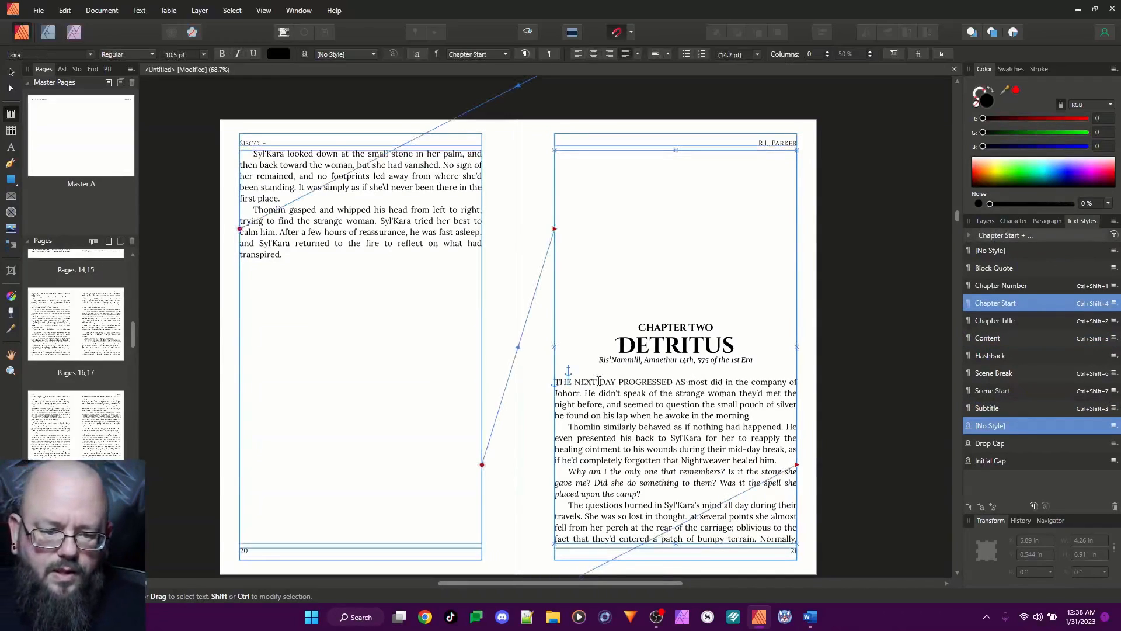
Delete the anchor in front of "The next day" so the Chapter Start drop cap takes effect
click(559, 383)
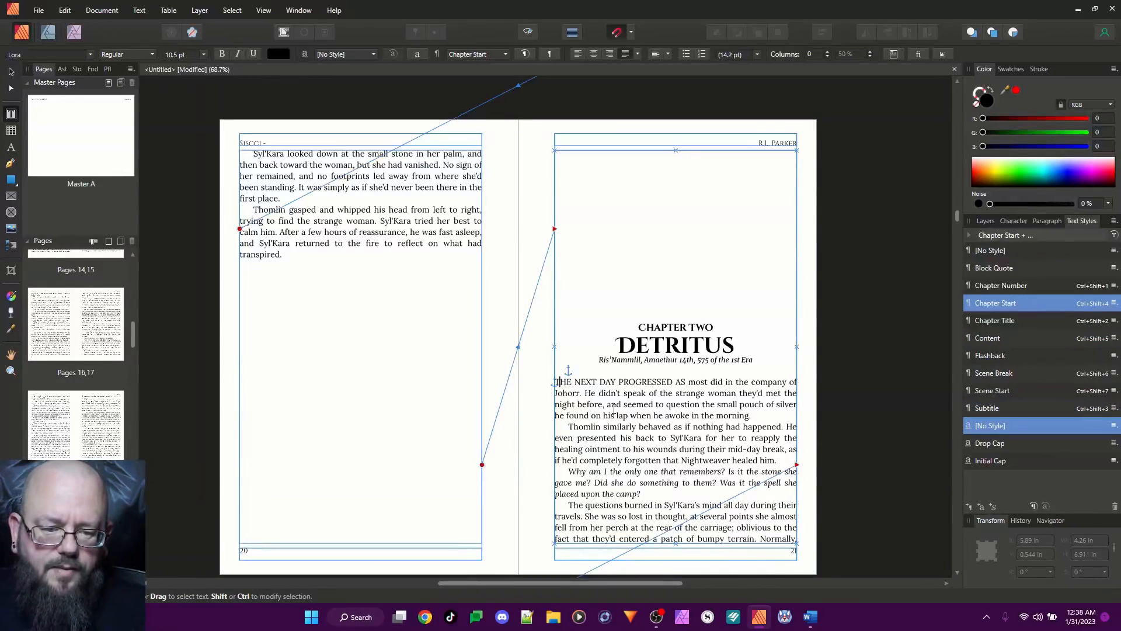
key(BackSpace)
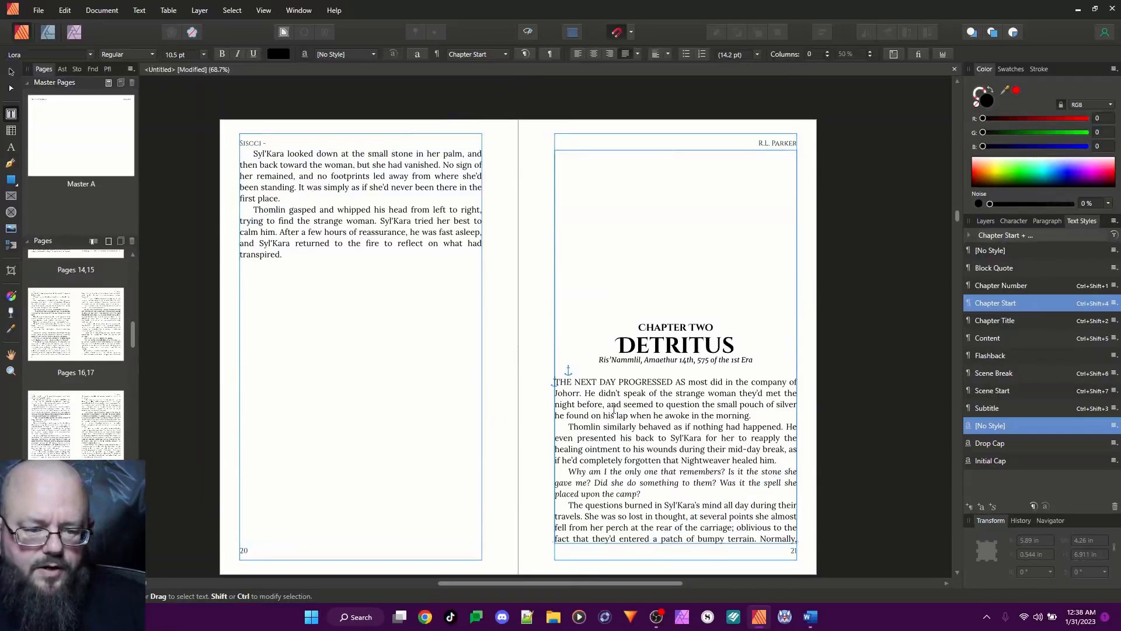
key(BackSpace)
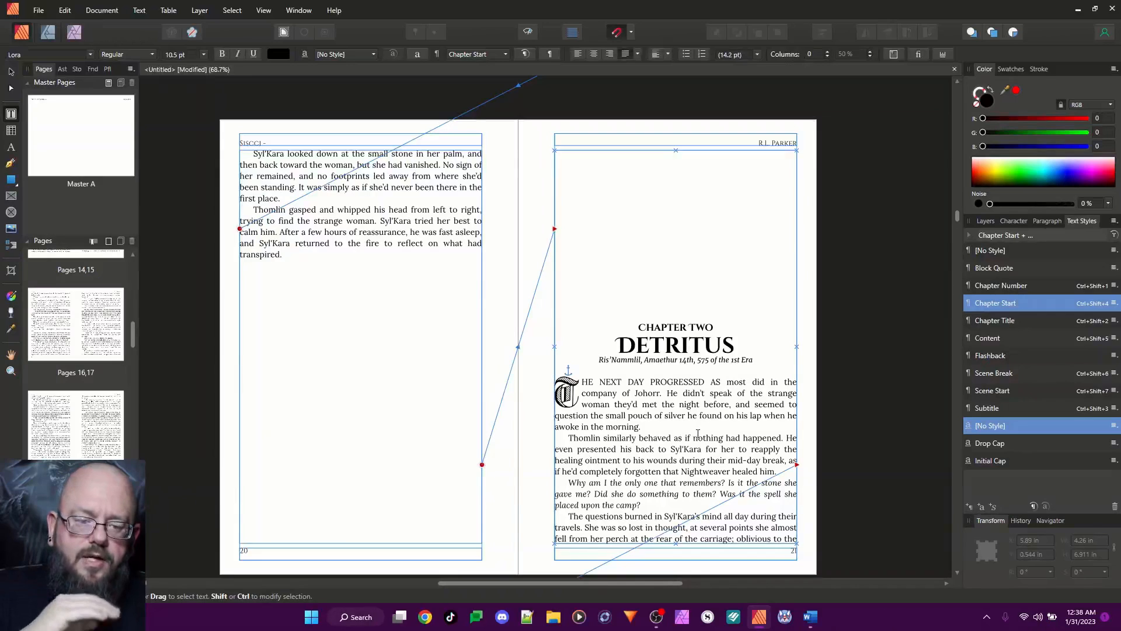
Try the Content style with its paragraph leading set to 145 %
right_click(990, 340)
click(804, 453)
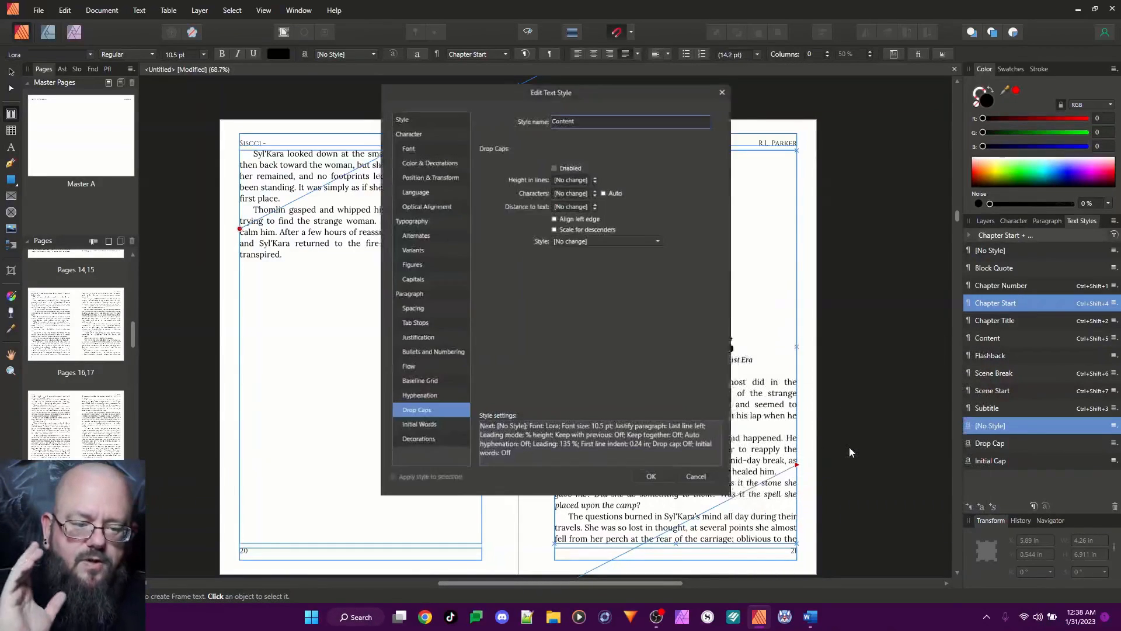
click(410, 143)
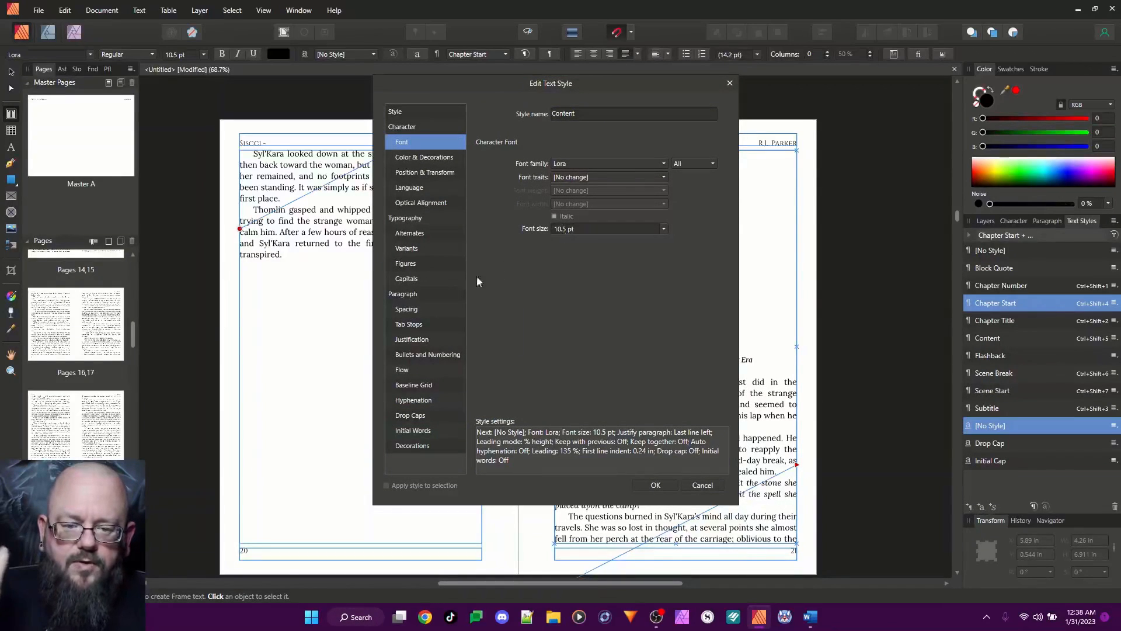
click(413, 311)
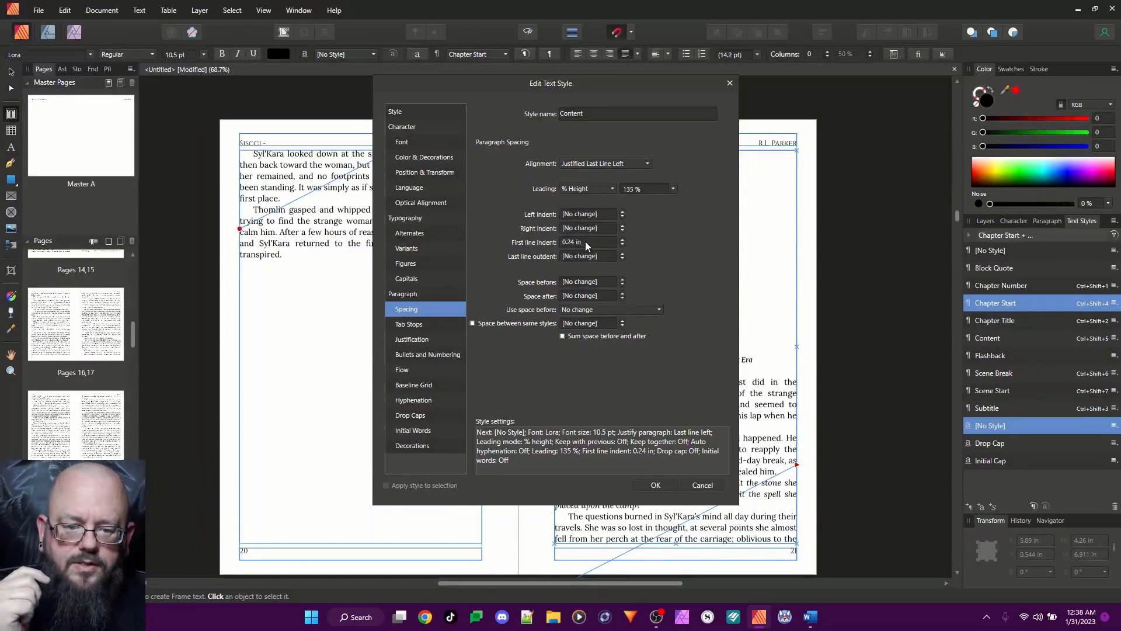
click(630, 190)
text(145)
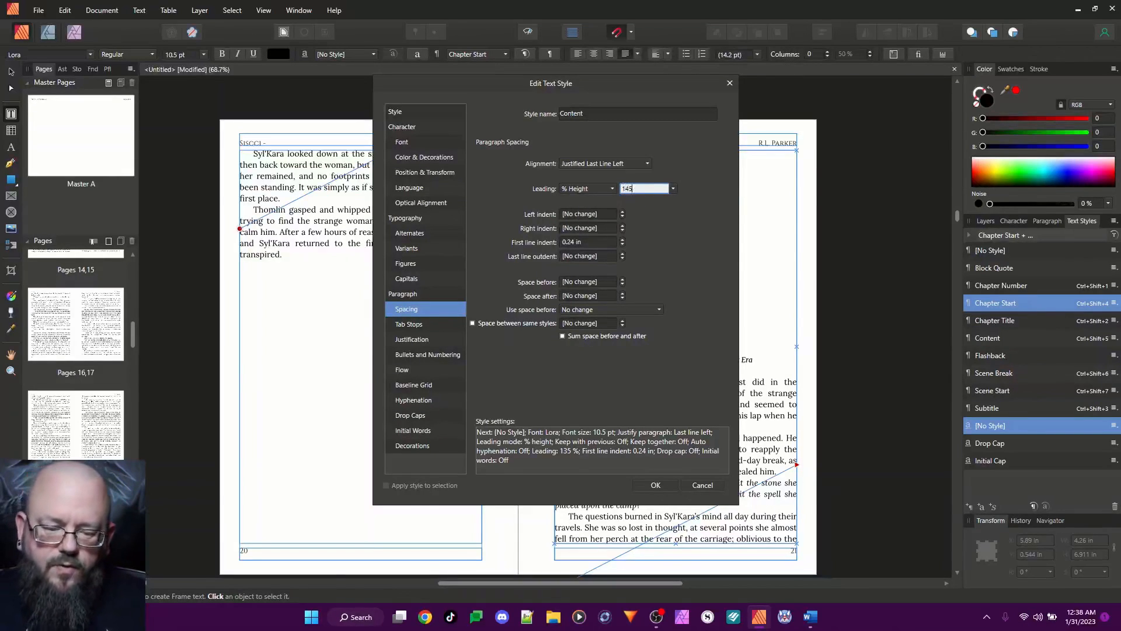
key(Return)
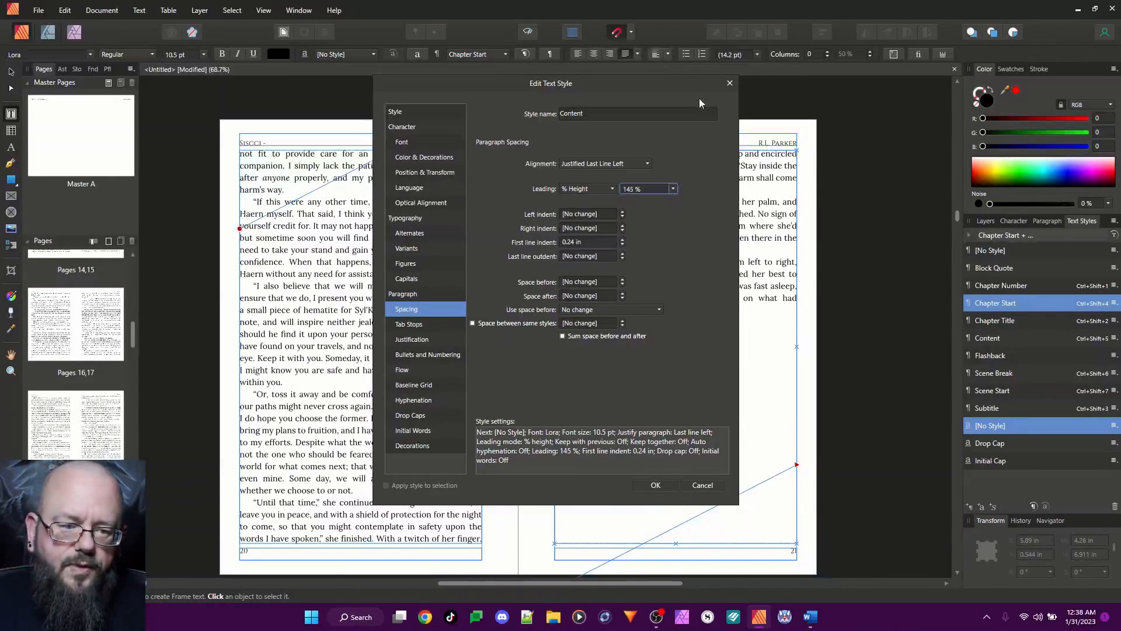
click(728, 83)
Examine how the end of chapter one and the Chapter Two opening flow across pages 20 to 23
scroll(704, 335, up, 10)
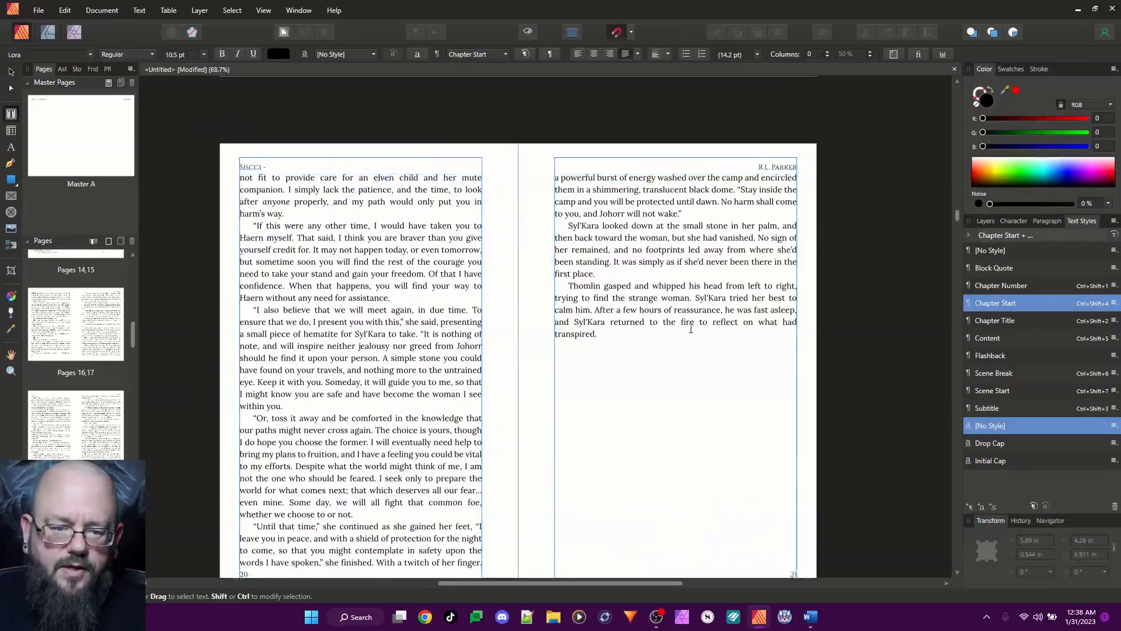
scroll(689, 328, down, 15)
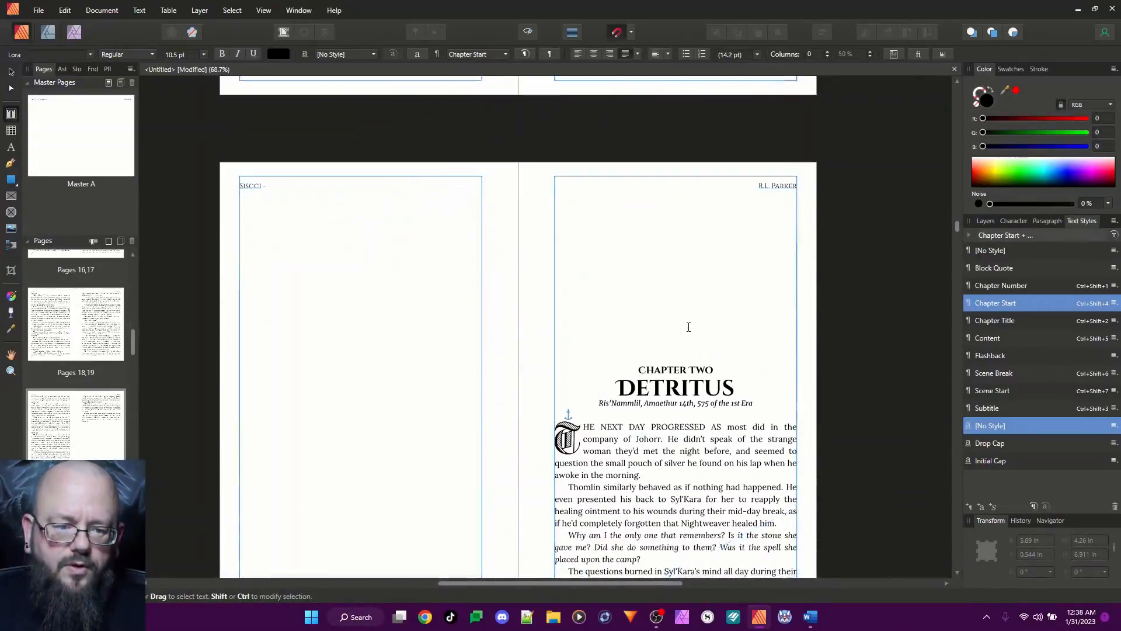
scroll(689, 327, up, 1)
scroll(688, 327, up, 7)
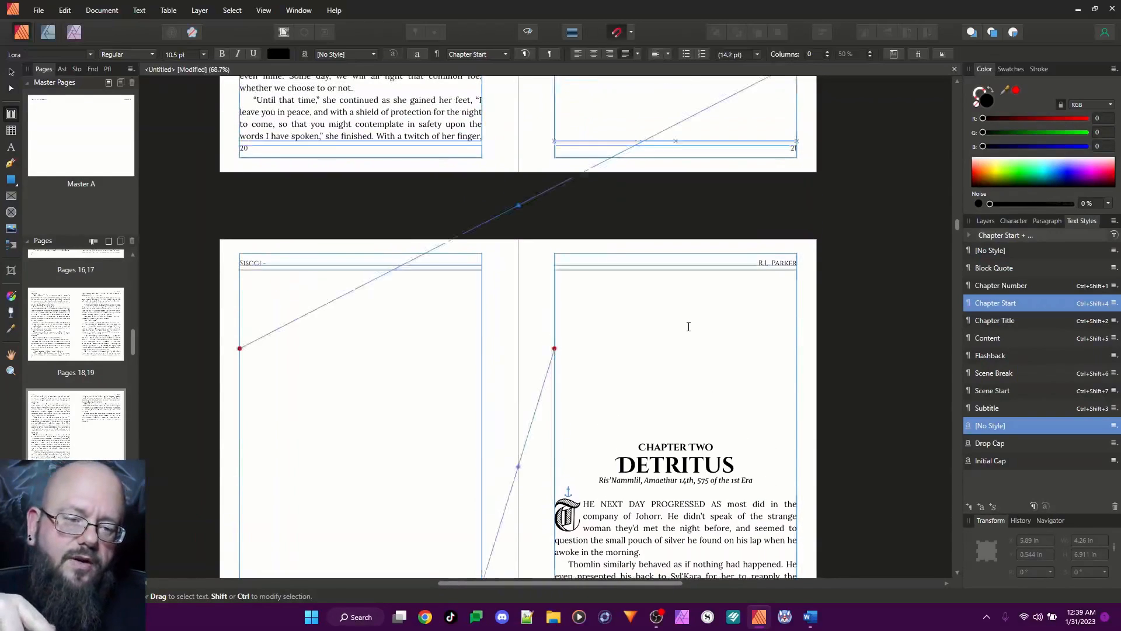
scroll(687, 324, up, 3)
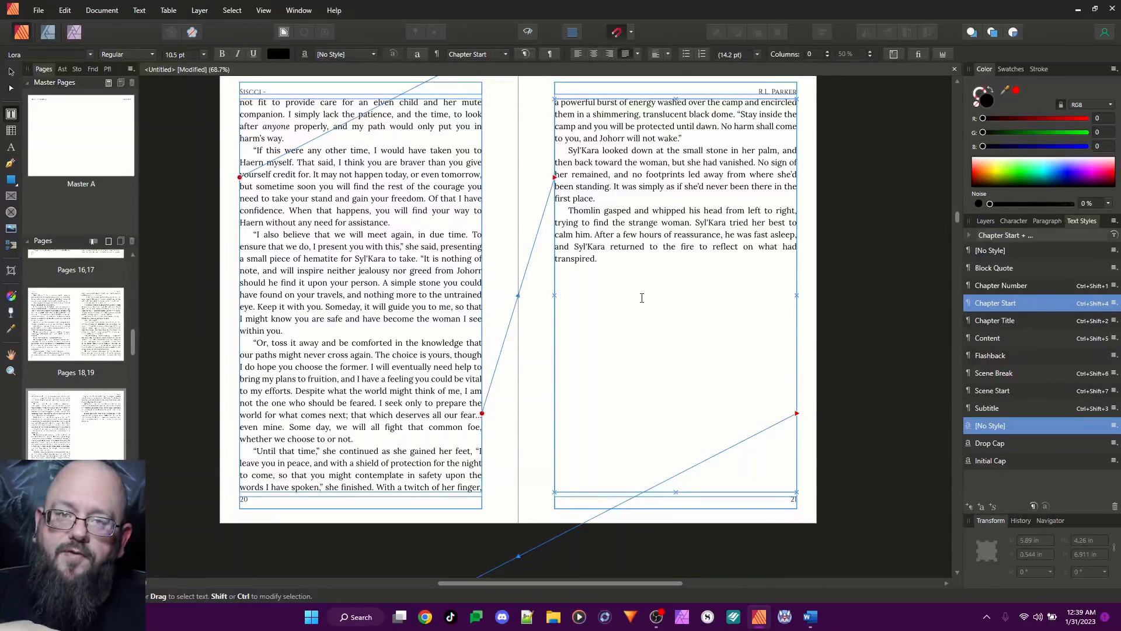
scroll(642, 298, down, 1)
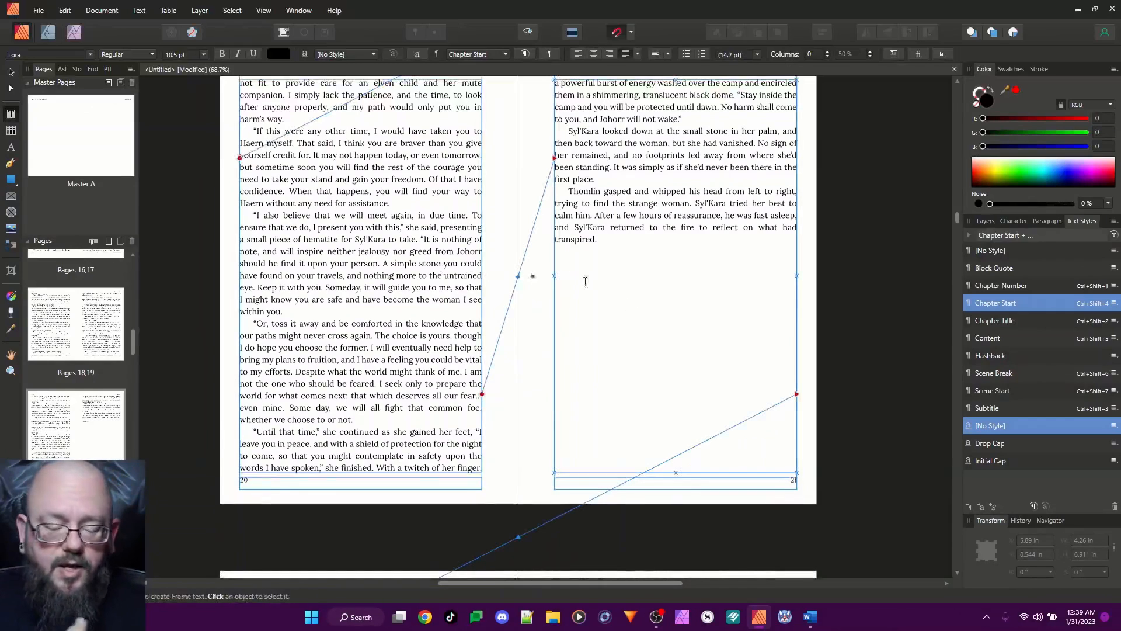
scroll(607, 294, down, 1)
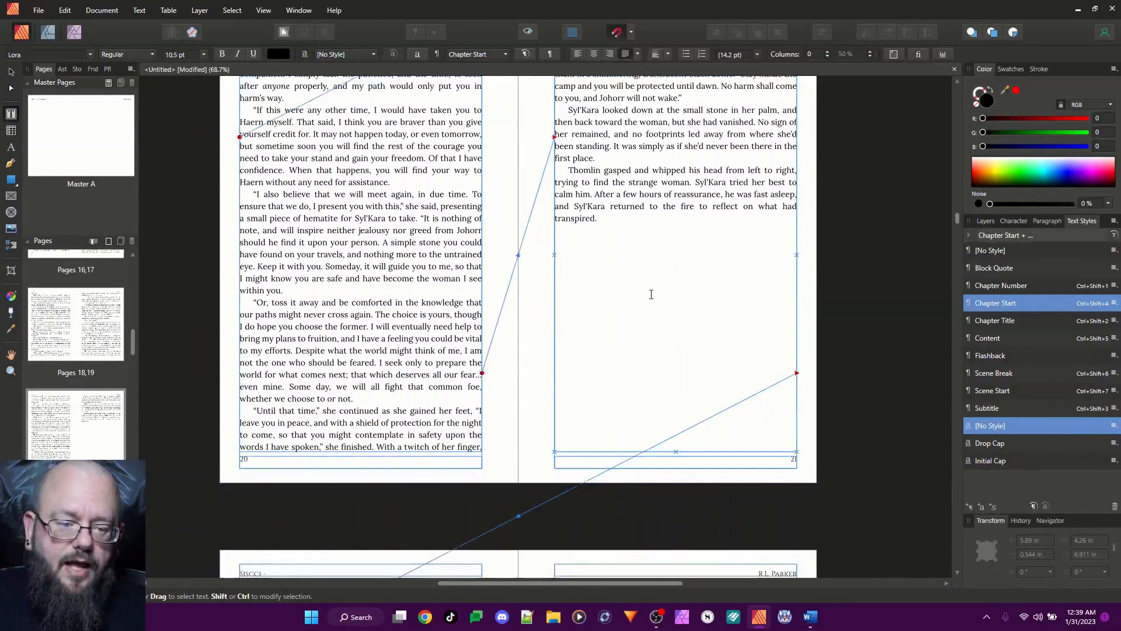
scroll(651, 294, up, 1)
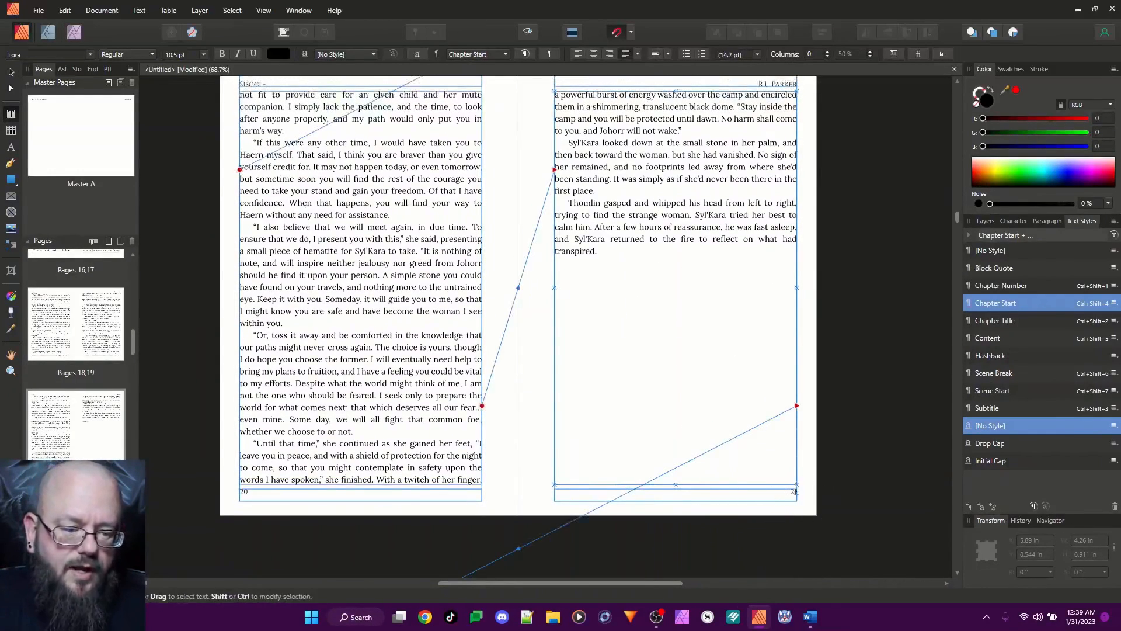
scroll(610, 353, down, 10)
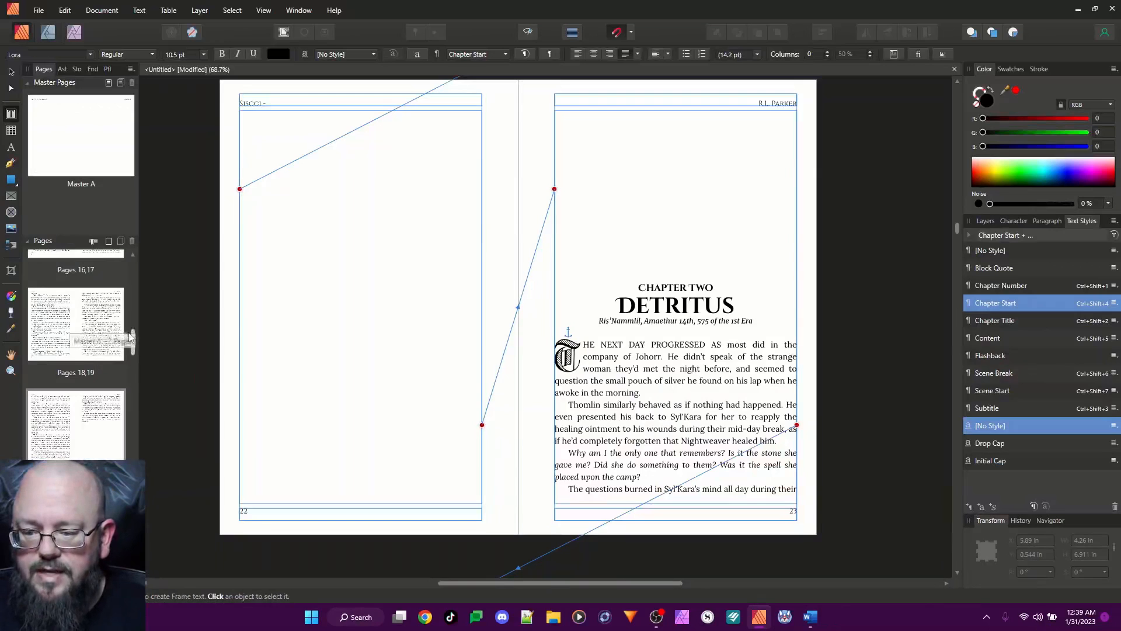
Start a new section at page 23
drag(134, 342, 135, 353)
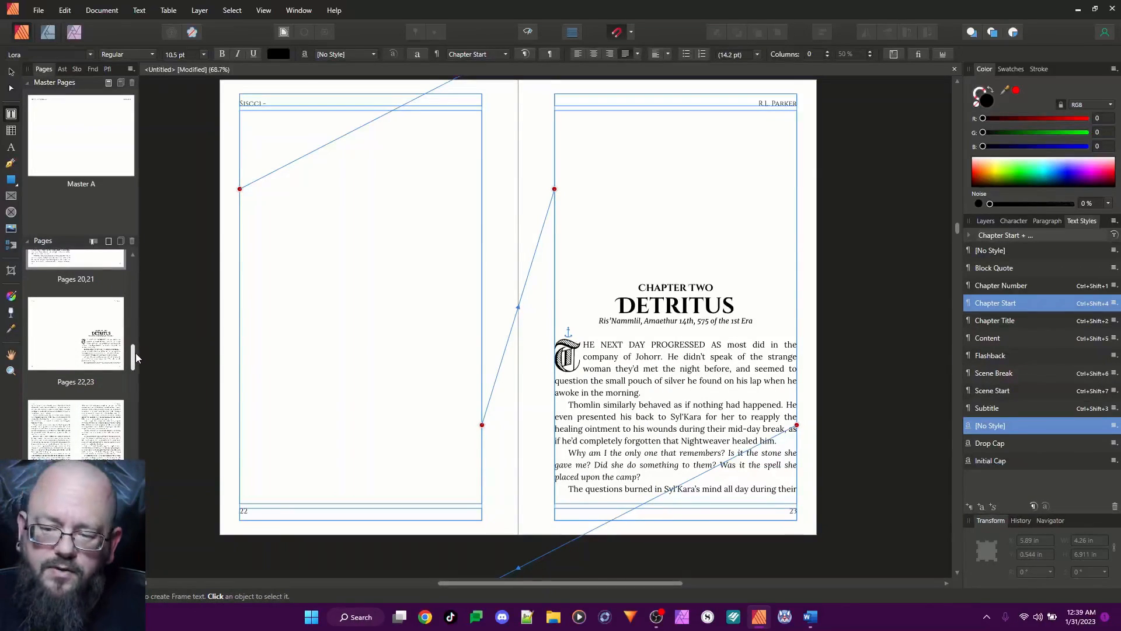
click(103, 318)
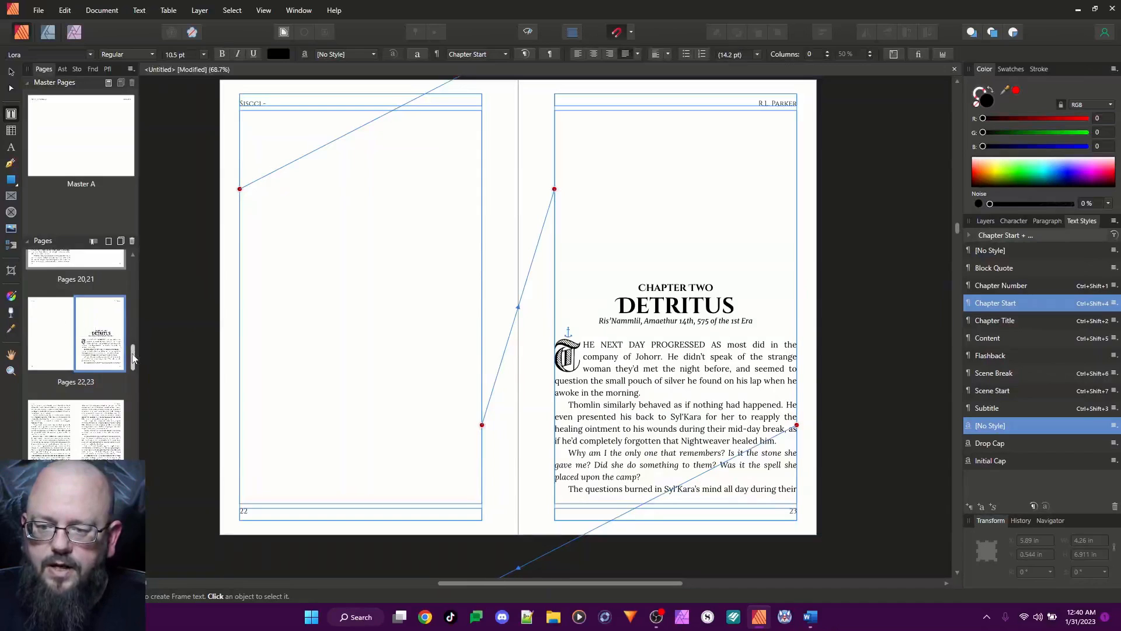
scroll(116, 327, down, 2)
scroll(97, 284, up, 1)
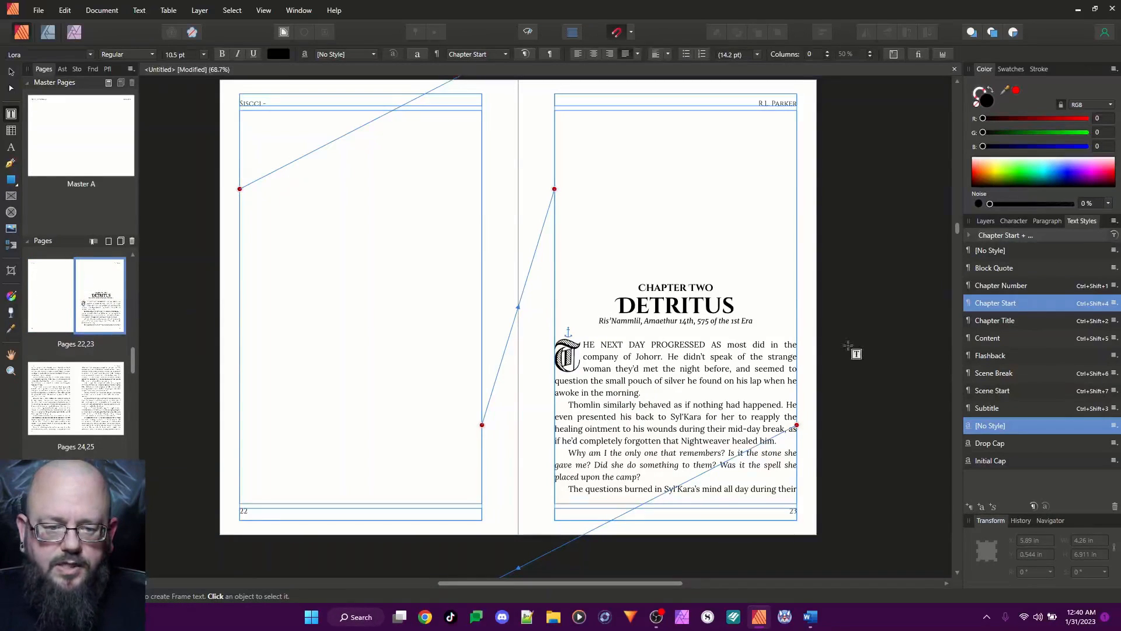
right_click(101, 280)
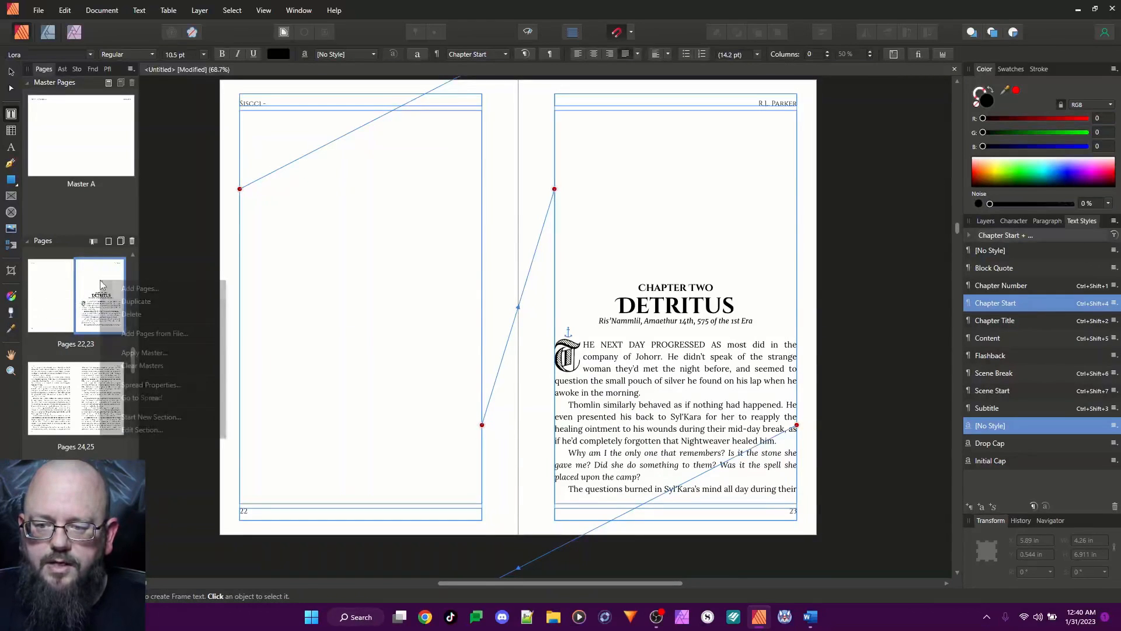
click(153, 421)
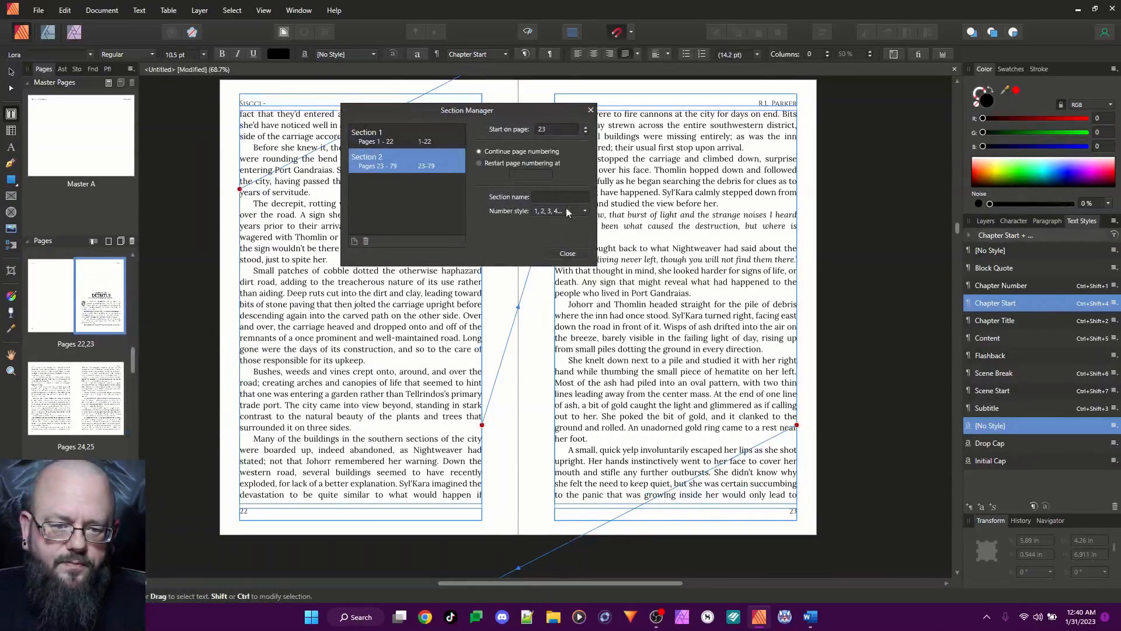
Name the section starting on page 23 "Chapter Two - Detritus"
click(542, 195)
text(D)
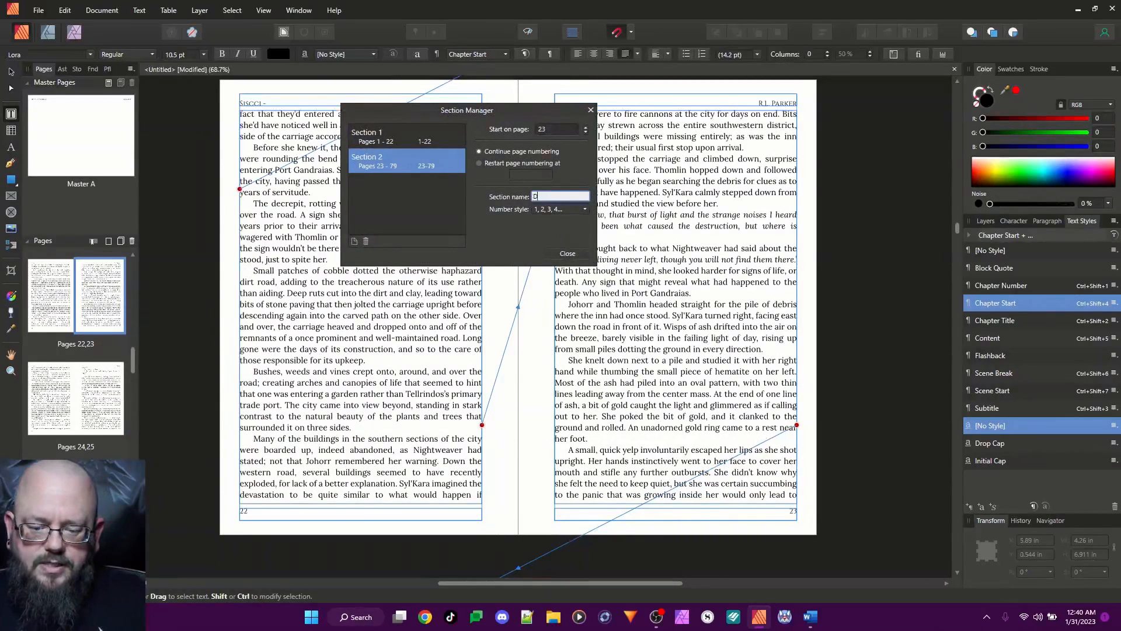
text(etritus)
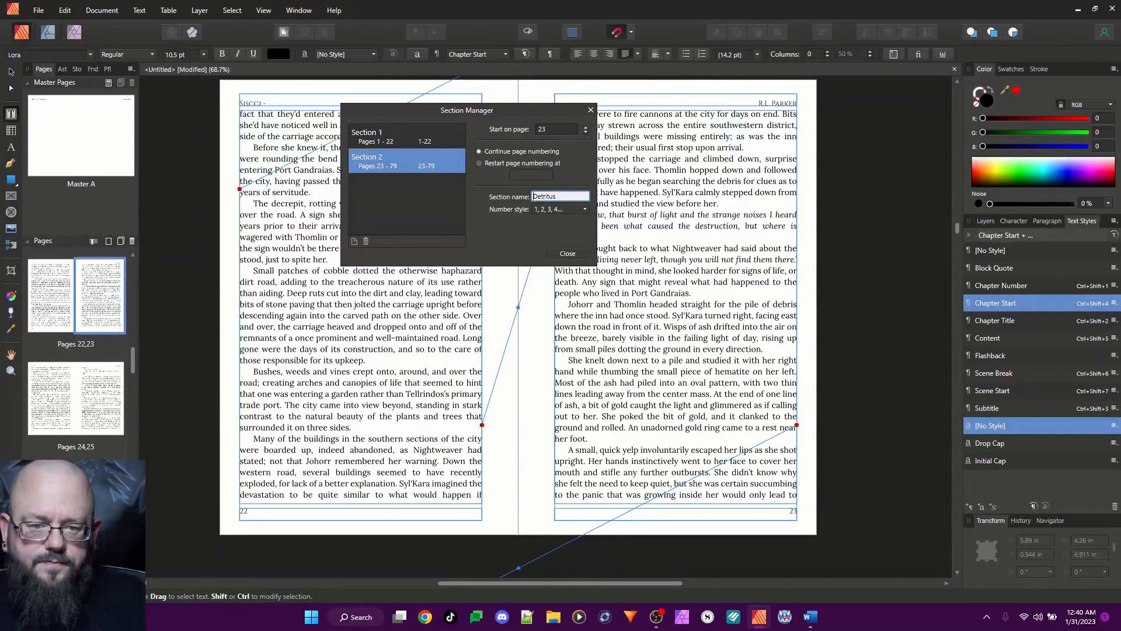
key(Home)
text(Chapter )
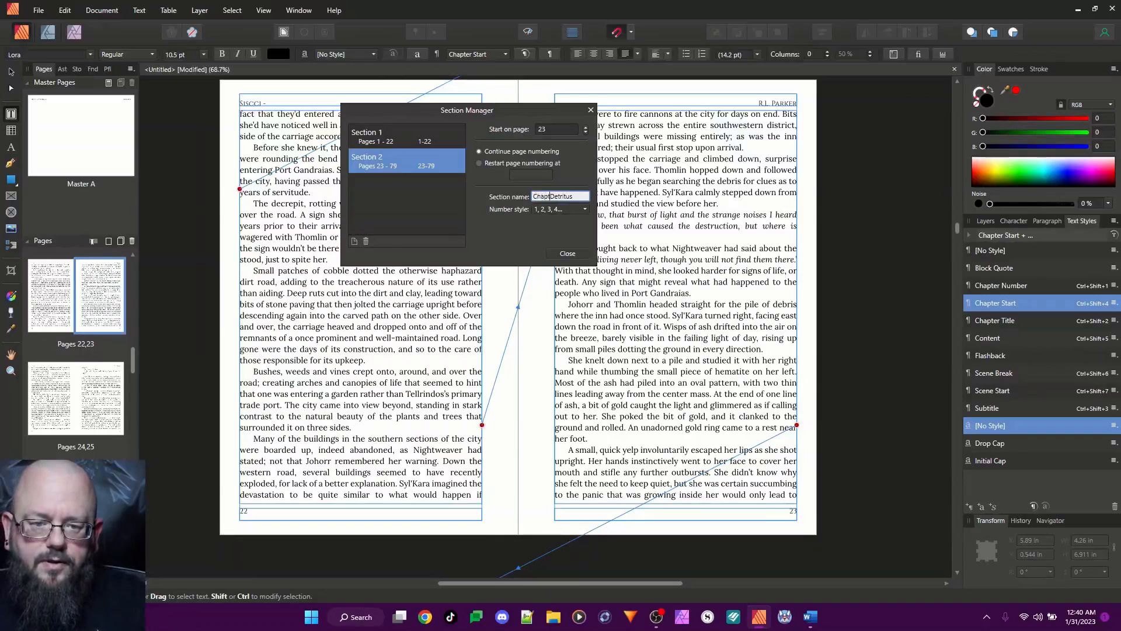
text(Two -)
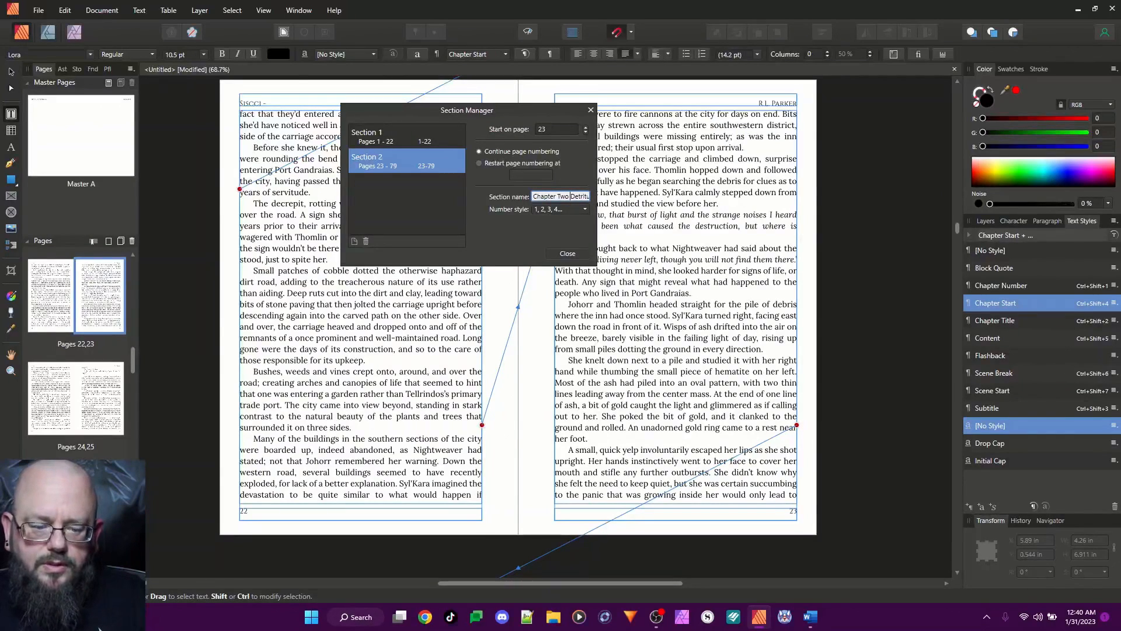
Name Section 1 "Chapter One - Foreboding" and close the Section Manager
click(398, 137)
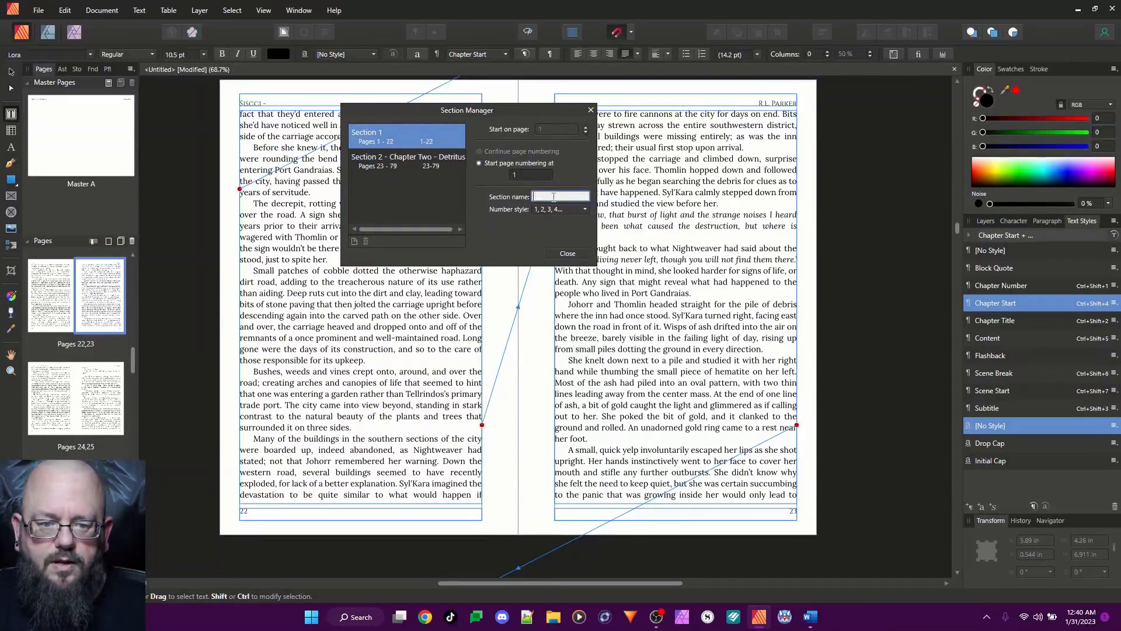
text(Chap)
text(ter One)
text( - Foreboding)
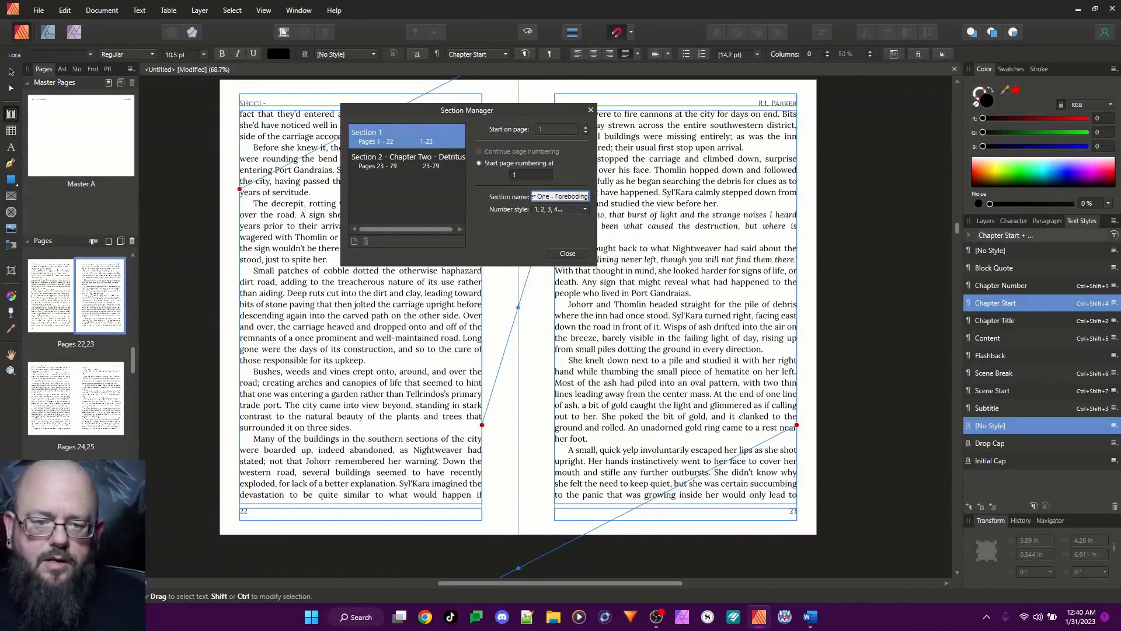
click(567, 253)
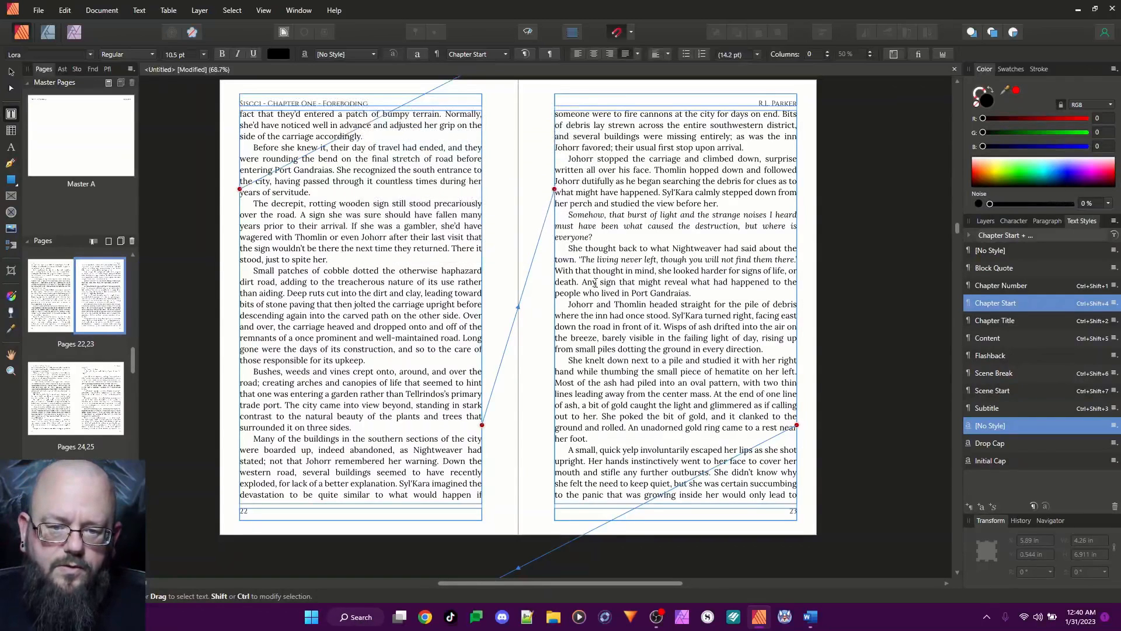
Check the section names in the running headers from page 22 through the Prelude heading on page 32
click(368, 103)
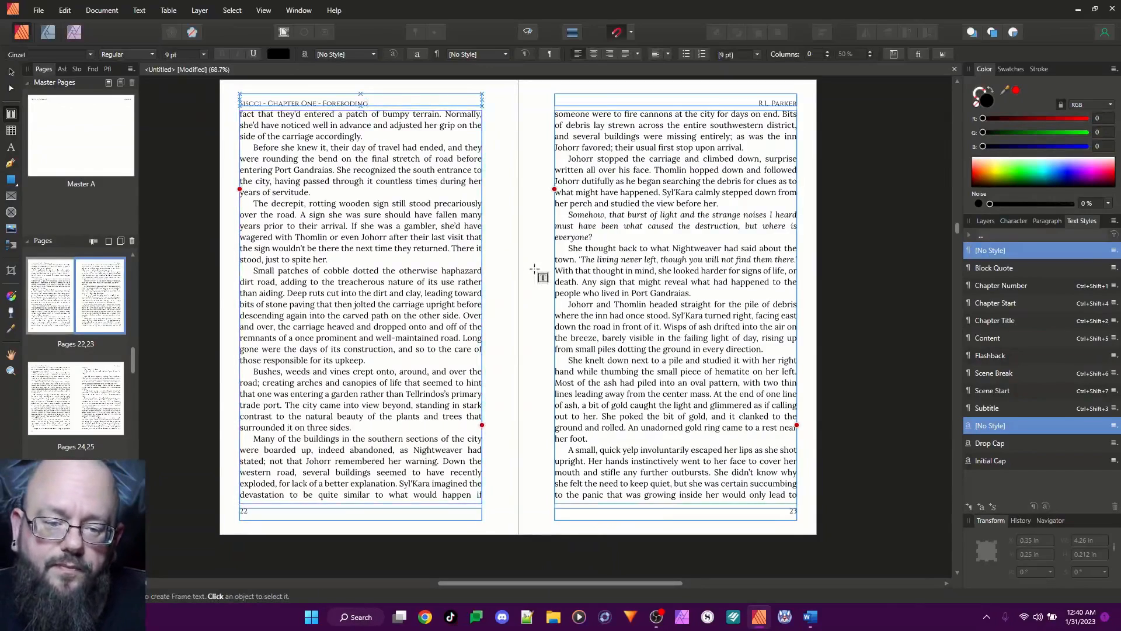
scroll(538, 269, down, 5)
scroll(538, 269, down, 20)
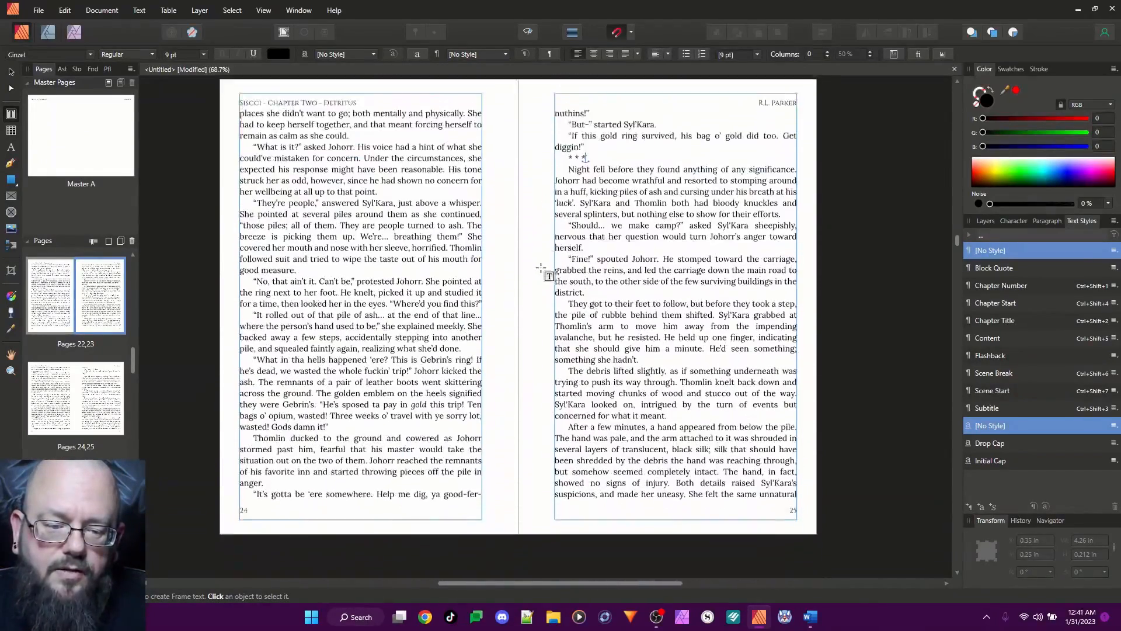
scroll(543, 267, down, 20)
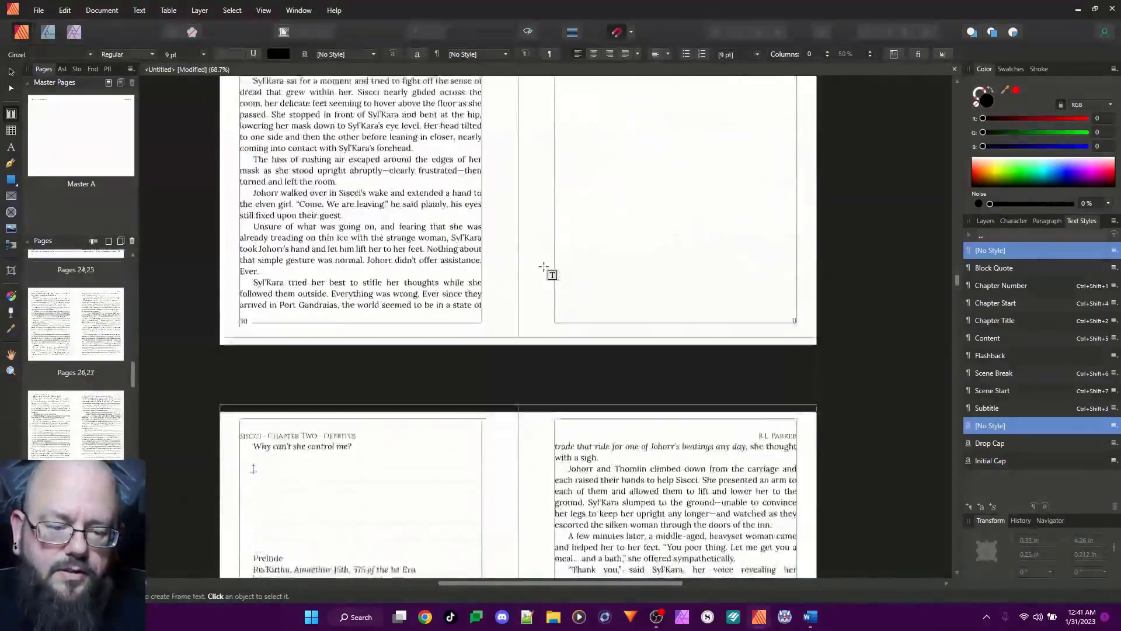
scroll(543, 264, up, 6)
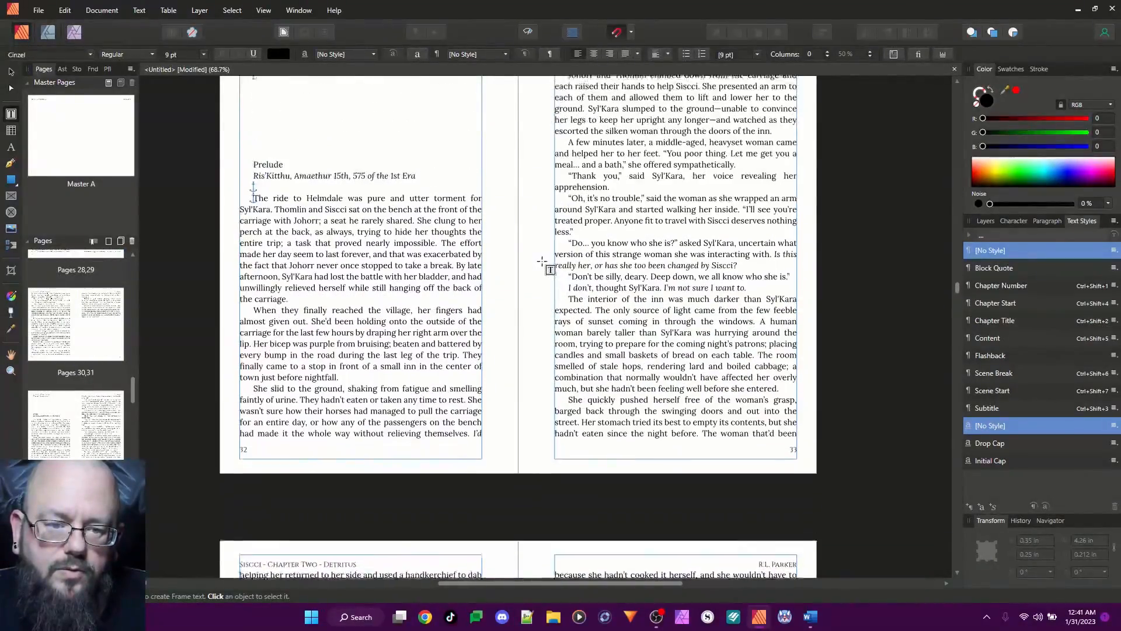
Look back through the running headers and page numbers from the Prelude spread to Chapter One's opening page
scroll(537, 261, up, 20)
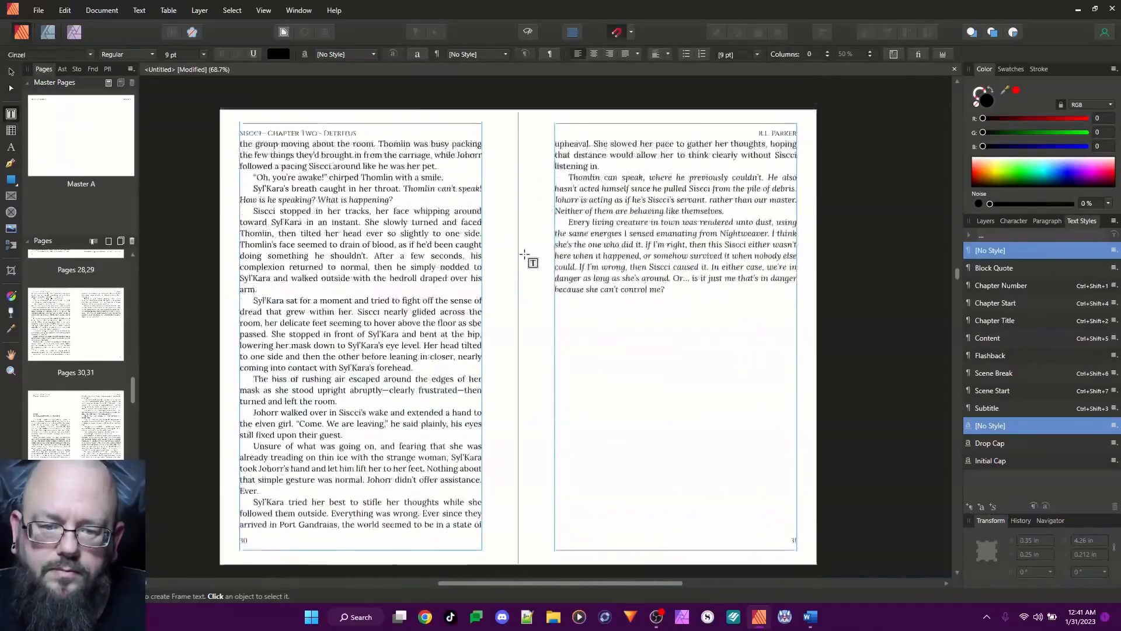
scroll(524, 251, up, 2)
scroll(523, 251, up, 7)
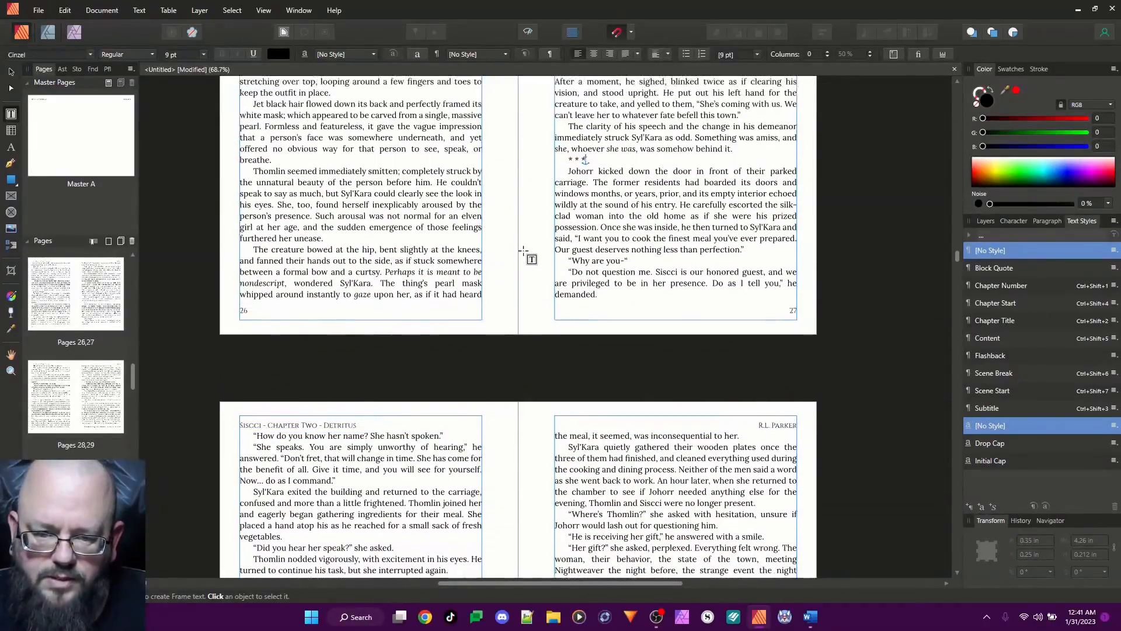
scroll(524, 252, up, 4)
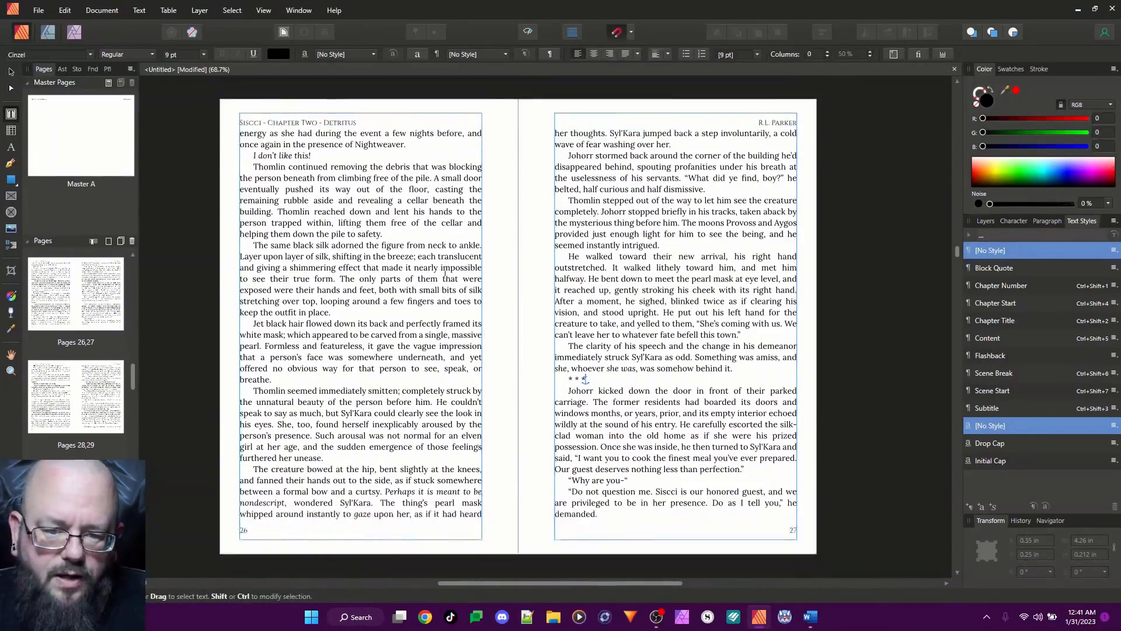
scroll(445, 270, down, 5)
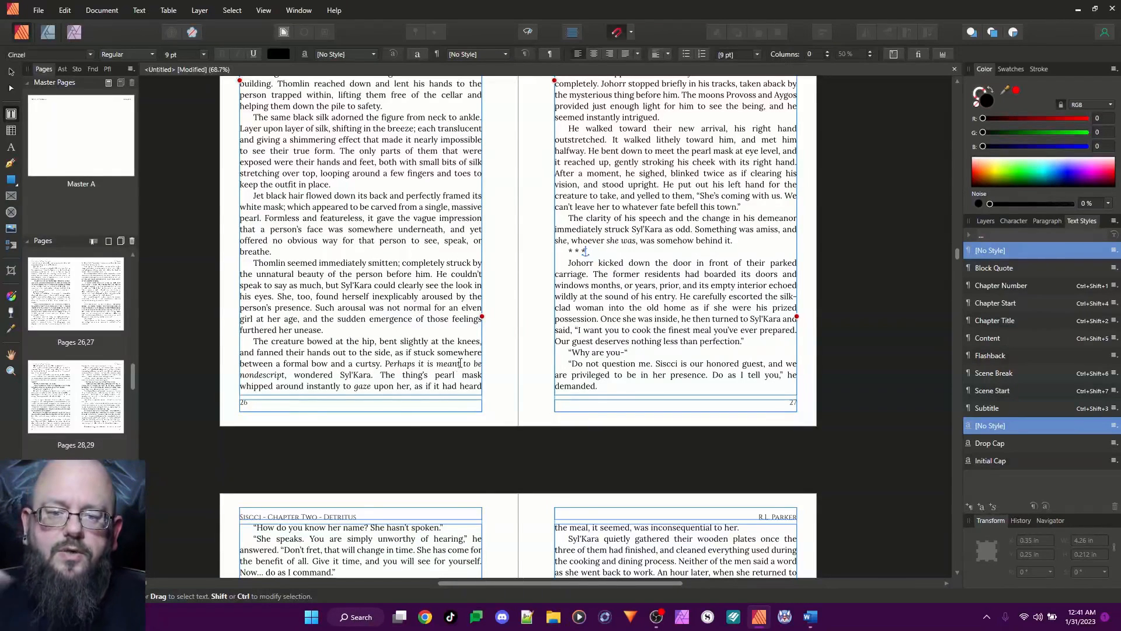
scroll(460, 363, up, 5)
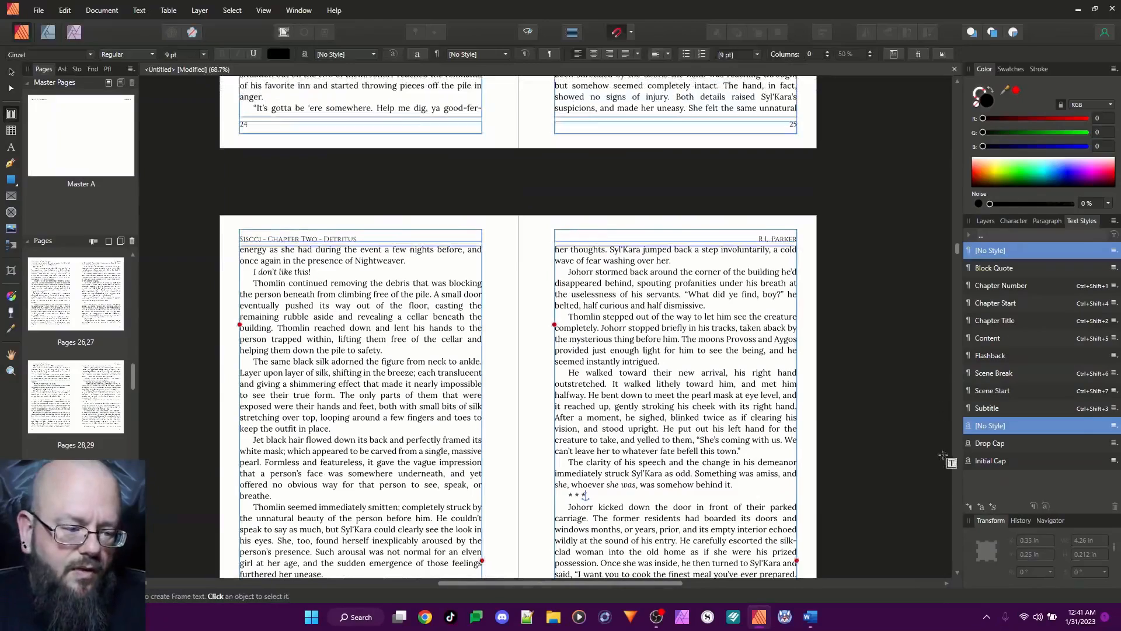
scroll(958, 250, up, 1)
drag(958, 250, 944, 91)
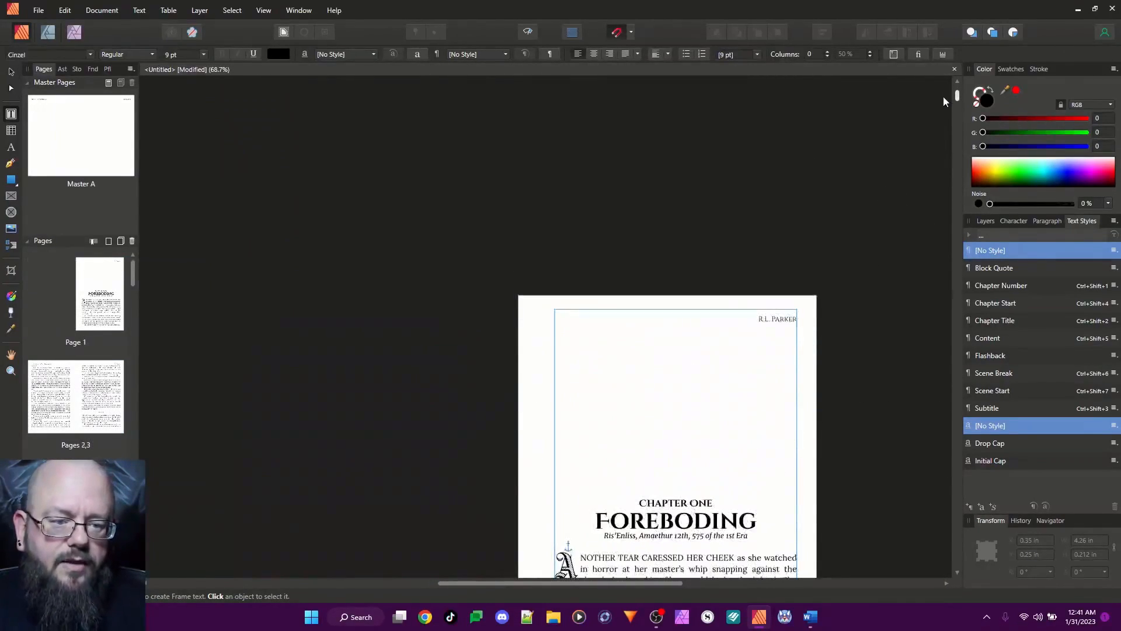
Examine the header and page number on Chapter One's opening page against the running headers on pages 2 and 3
scroll(944, 97, up, 1)
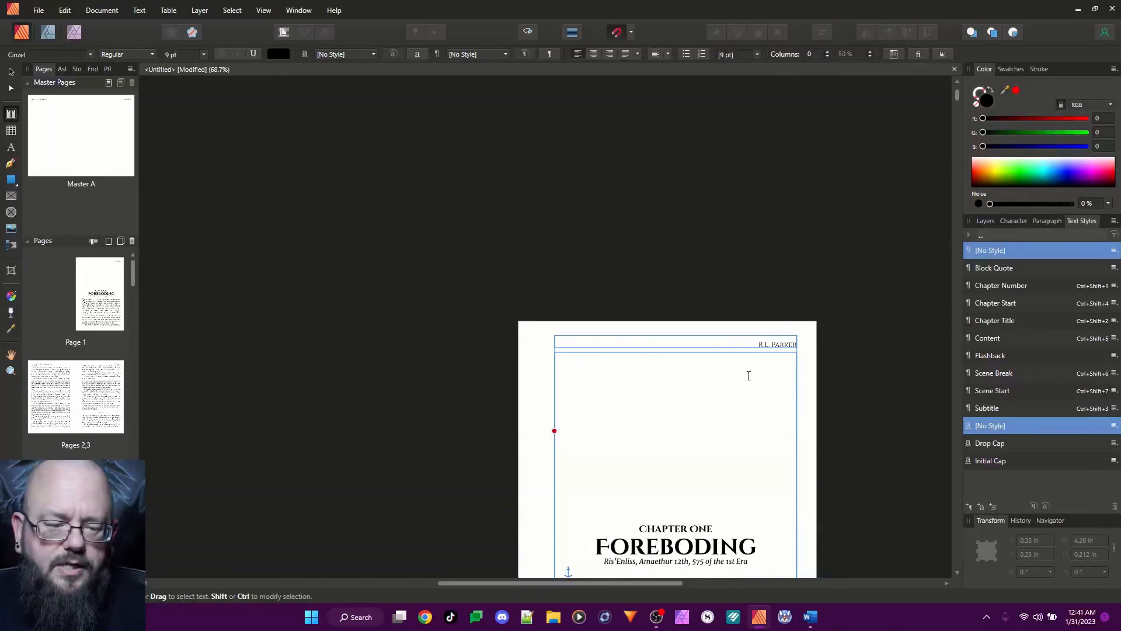
scroll(850, 357, down, 2)
scroll(694, 382, down, 5)
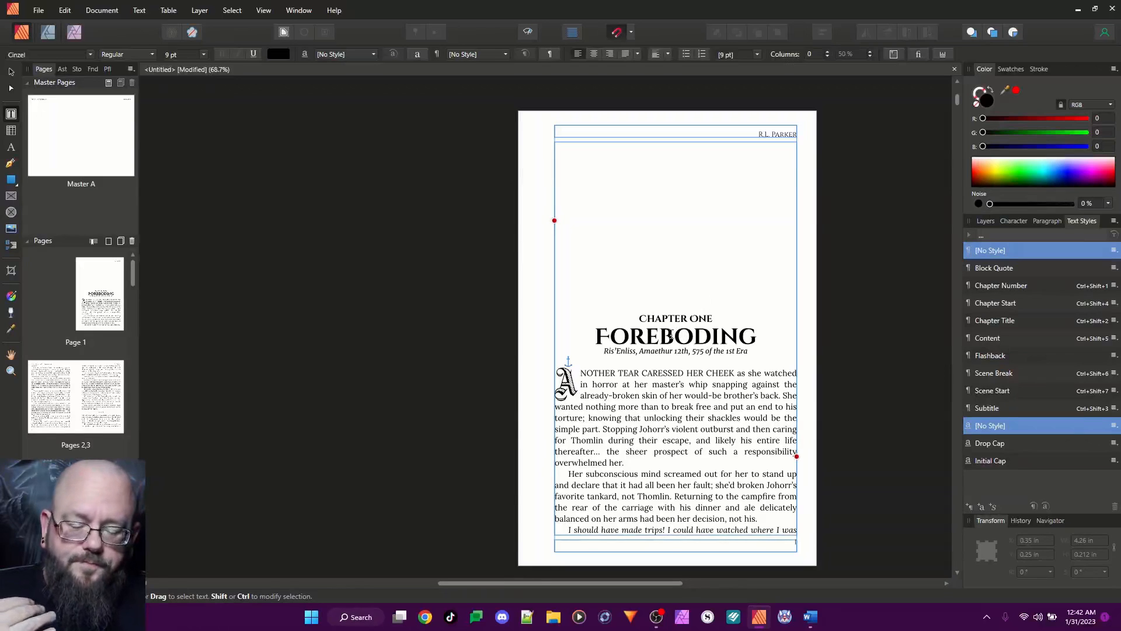
scroll(670, 335, down, 2)
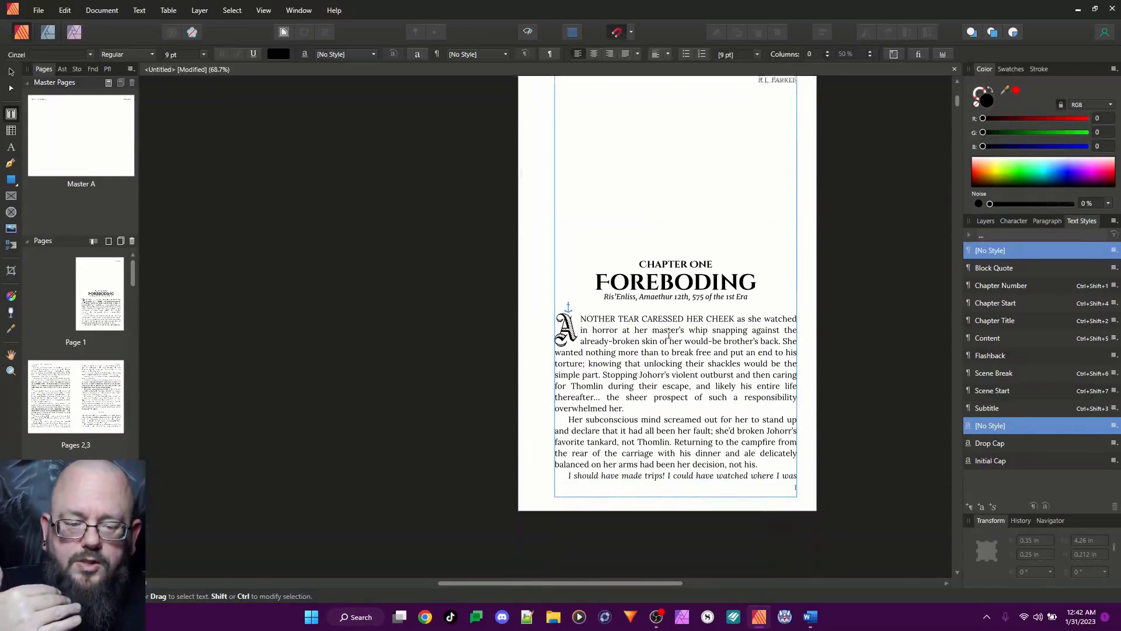
scroll(669, 335, down, 3)
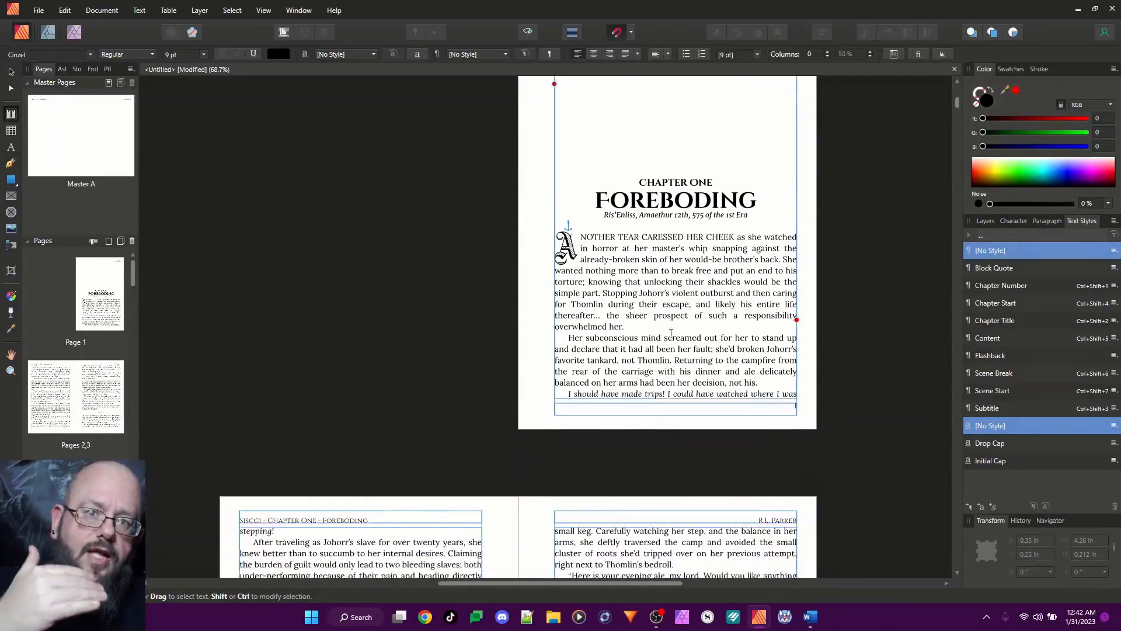
scroll(670, 333, down, 6)
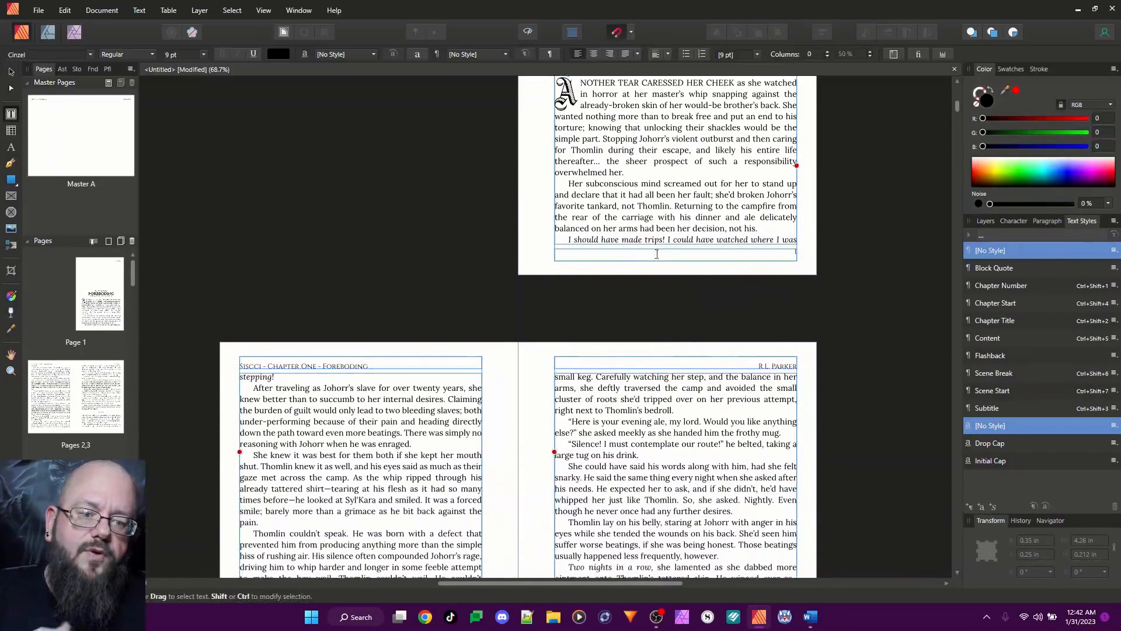
right_click(95, 276)
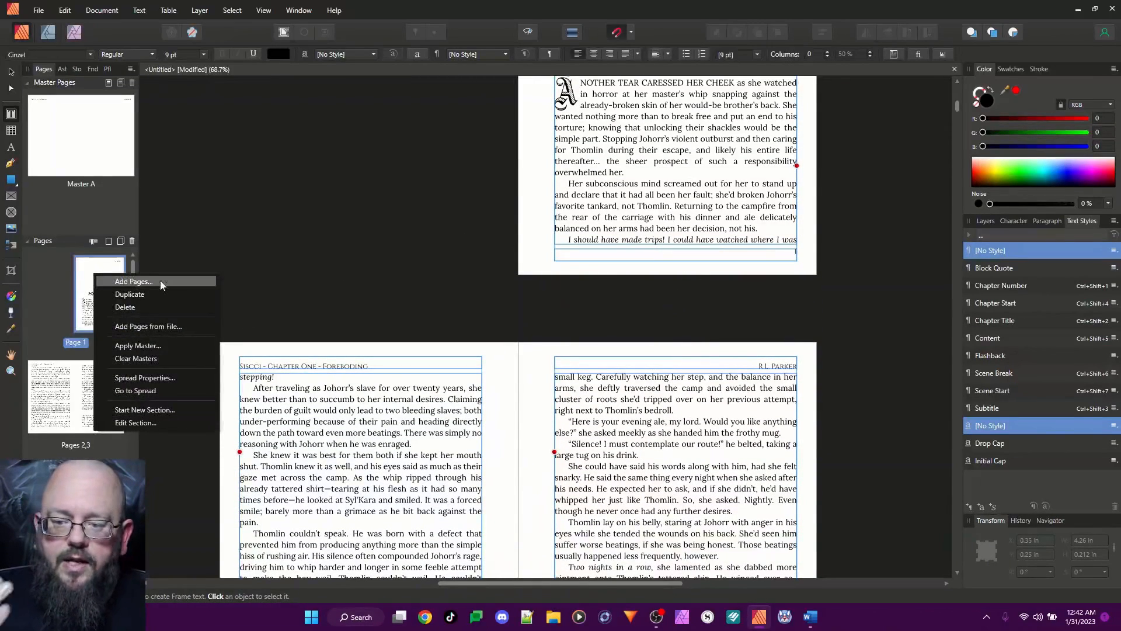
click(407, 187)
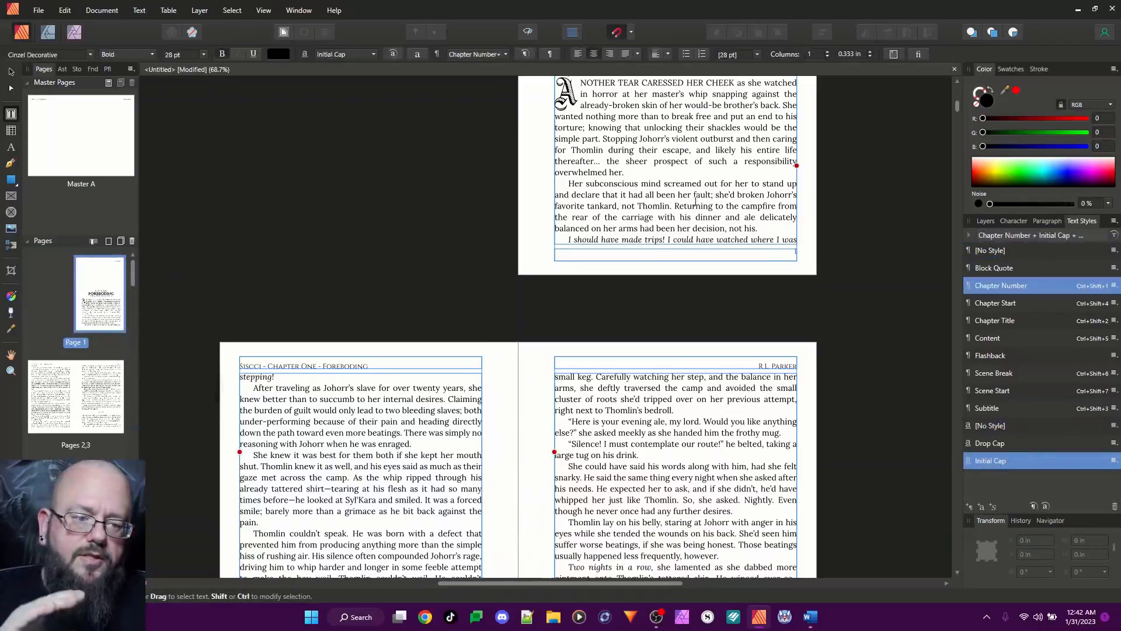
Delete the author header and the page number from Chapter Two's opening page, page 21
scroll(623, 236, down, 20)
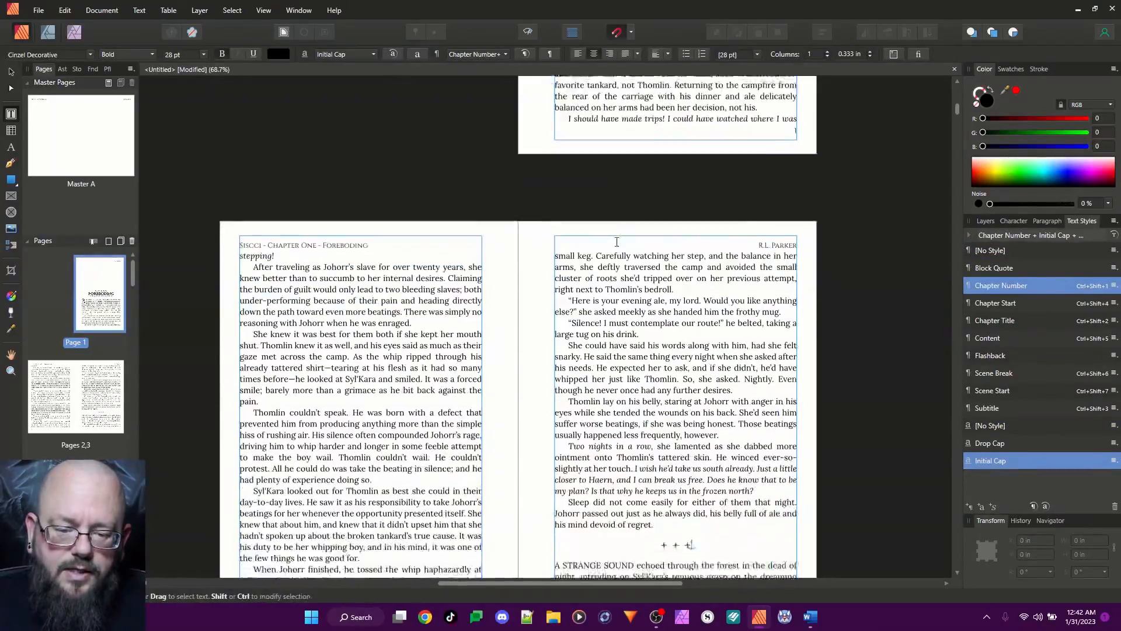
scroll(617, 243, down, 20)
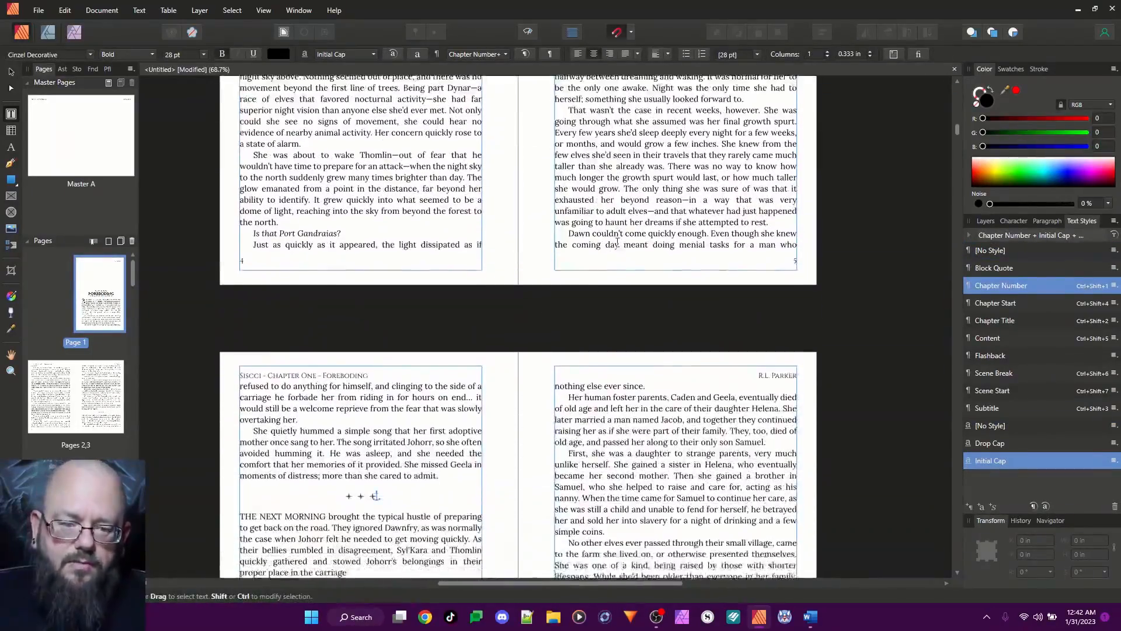
scroll(617, 242, down, 20)
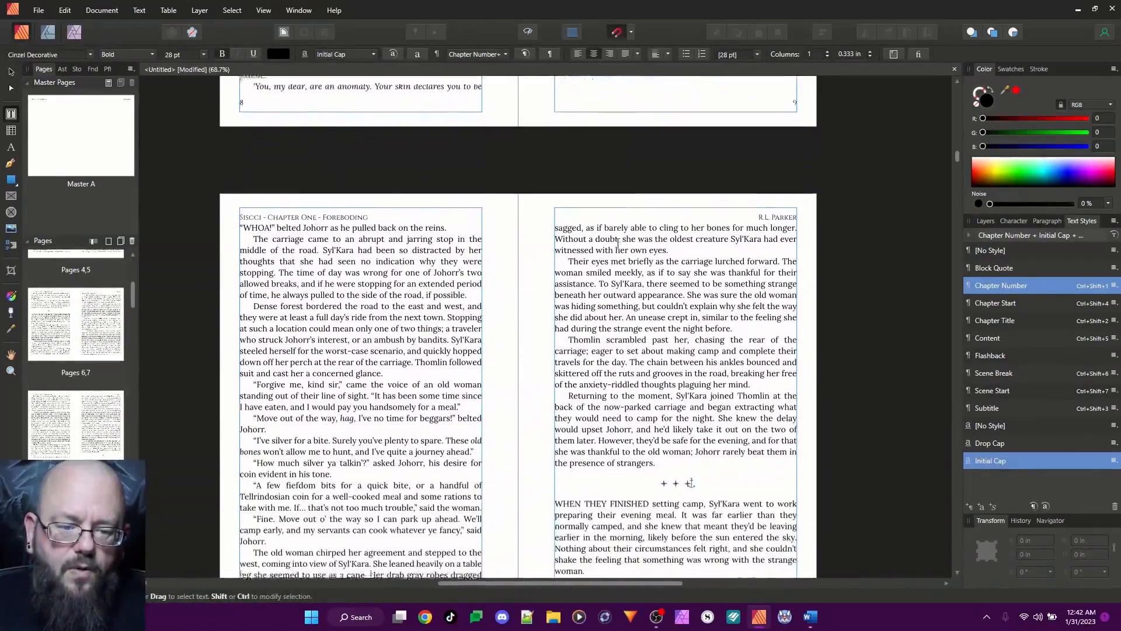
scroll(617, 242, down, 20)
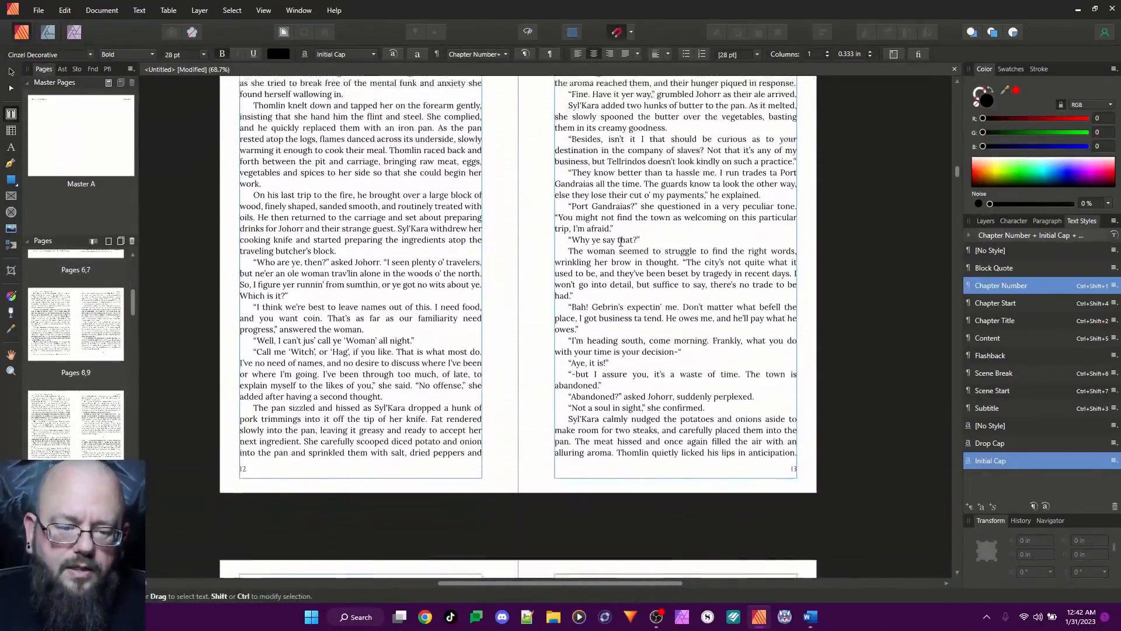
scroll(621, 240, down, 20)
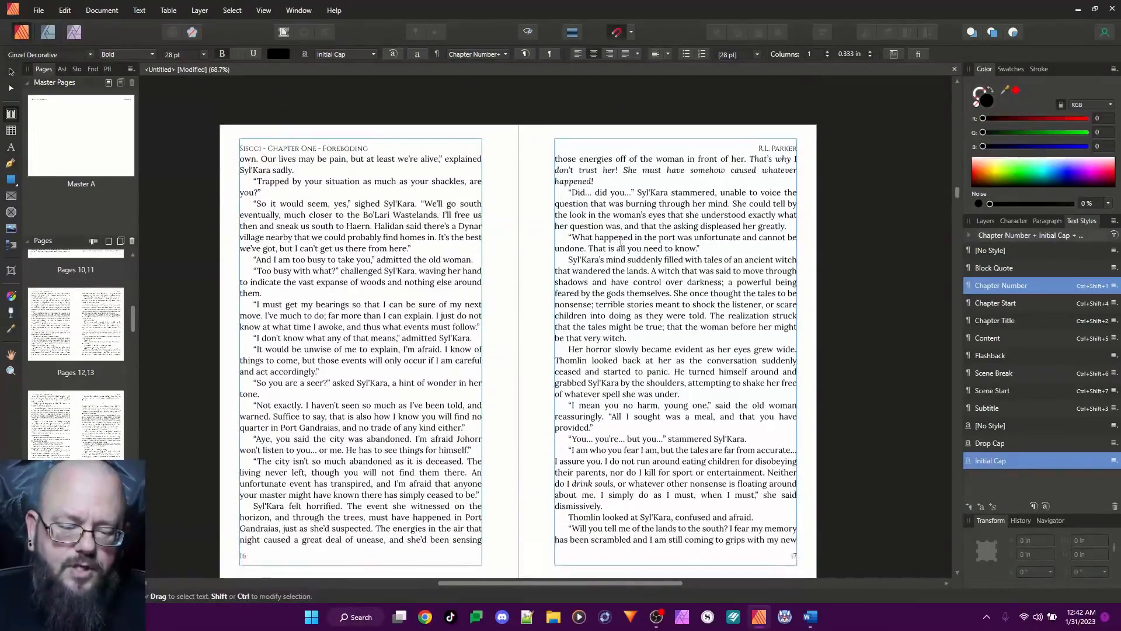
scroll(621, 241, down, 15)
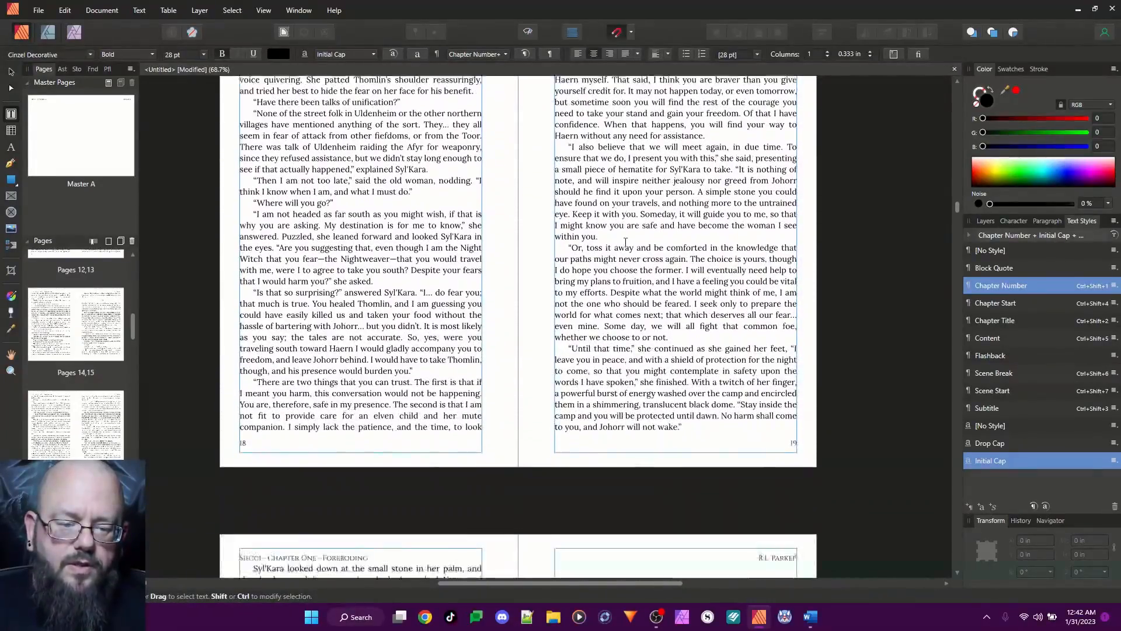
scroll(626, 242, down, 3)
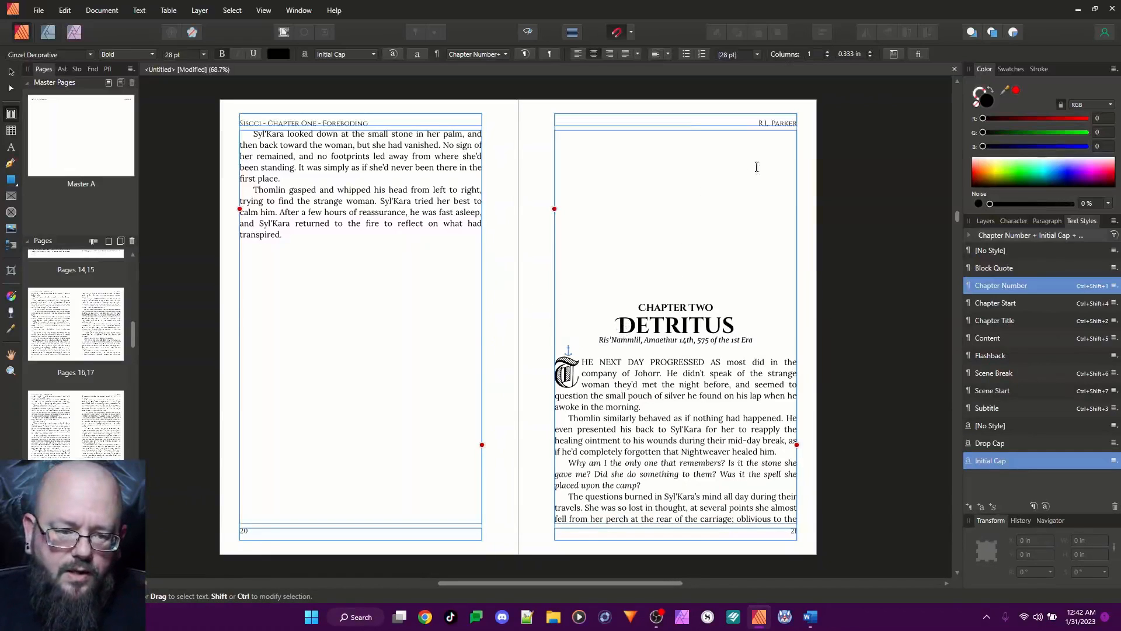
triple_click(776, 123)
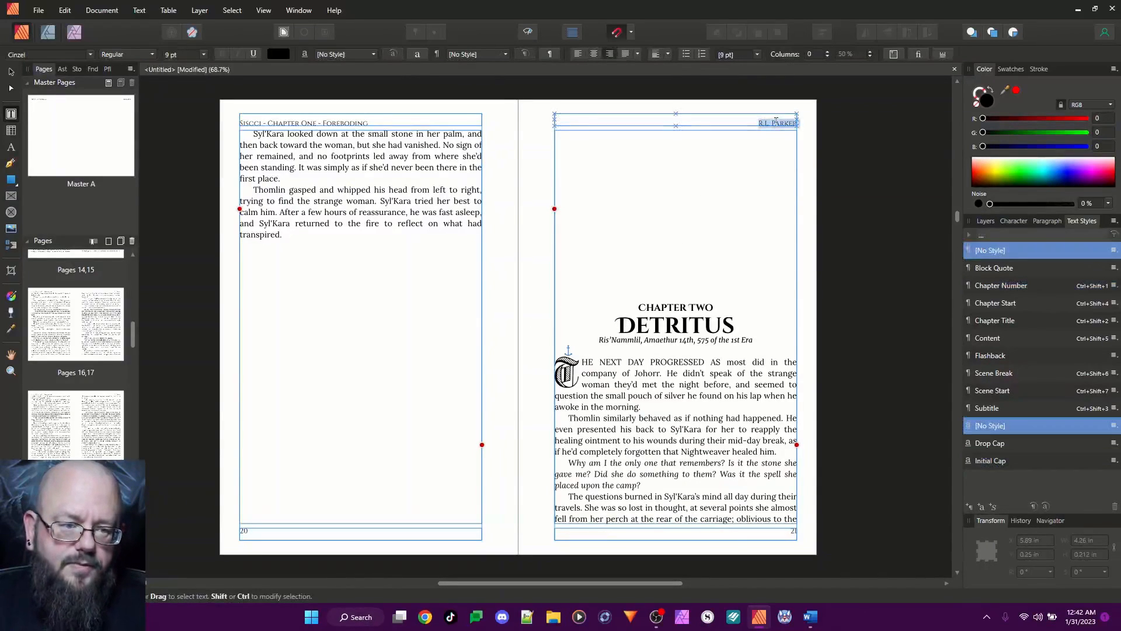
key(Delete)
click(785, 527)
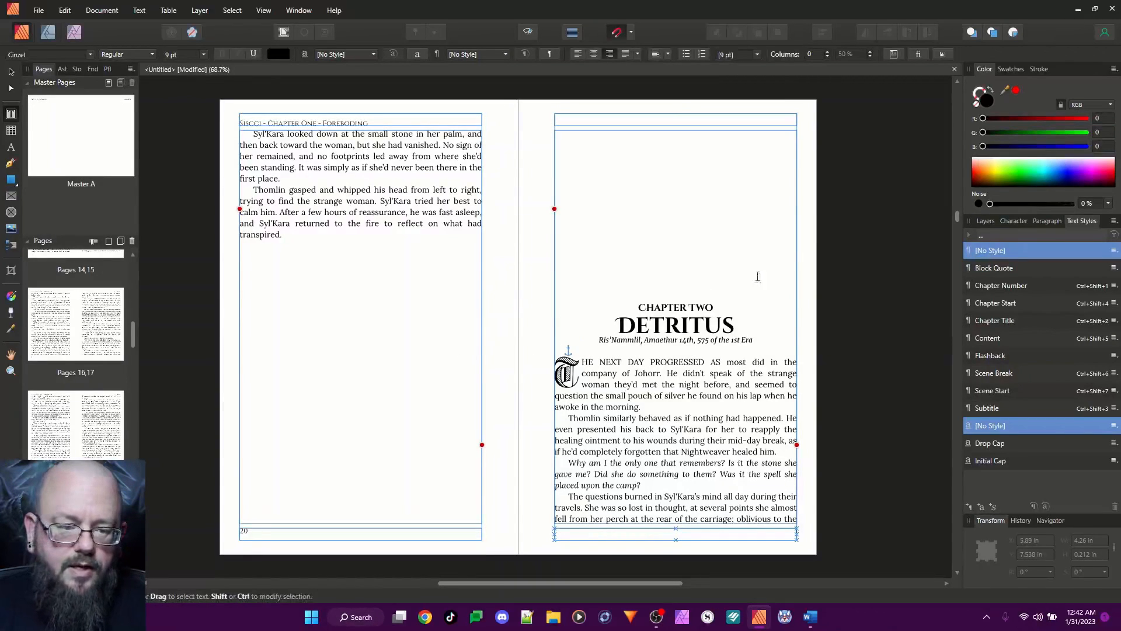
click(845, 255)
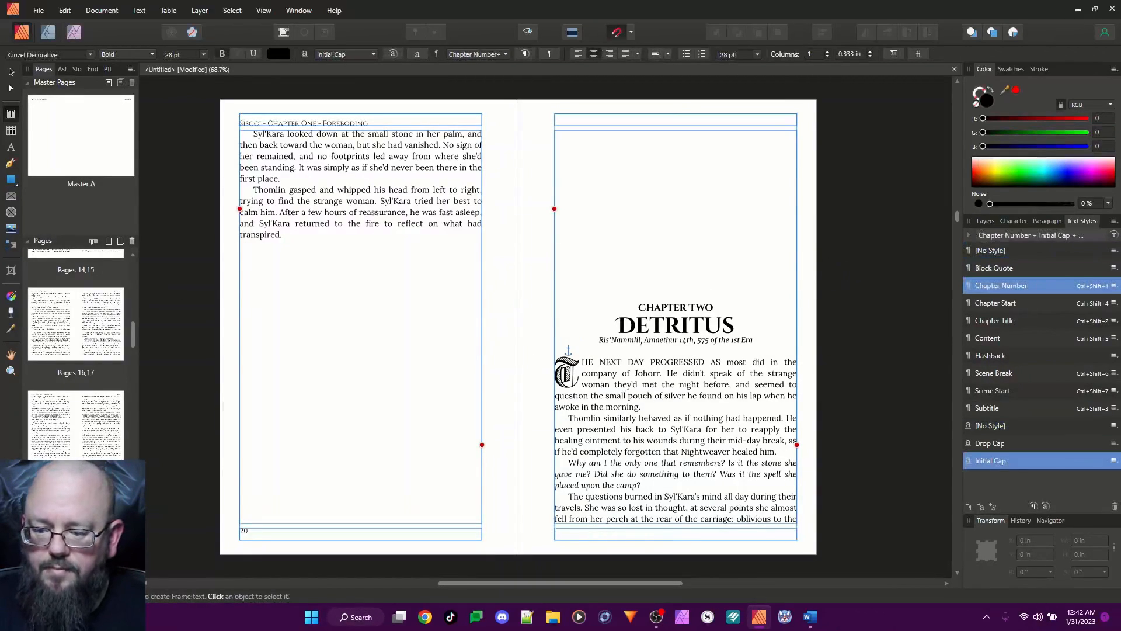
Reapply Master A to page 21, replacing the existing master and migrating its content
right_click(108, 350)
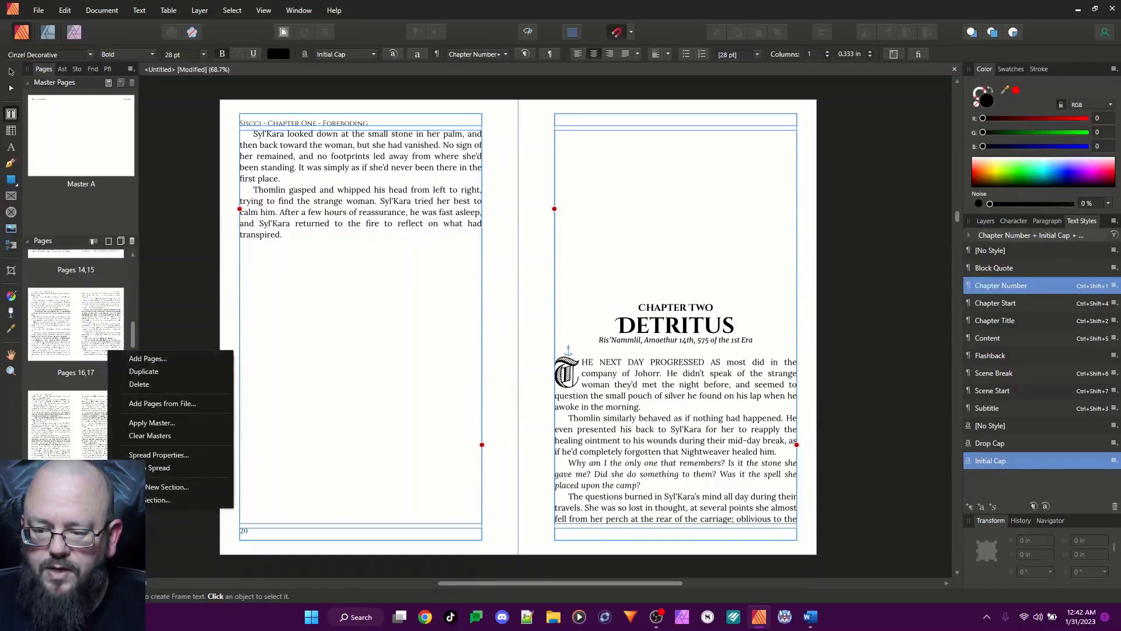
click(162, 424)
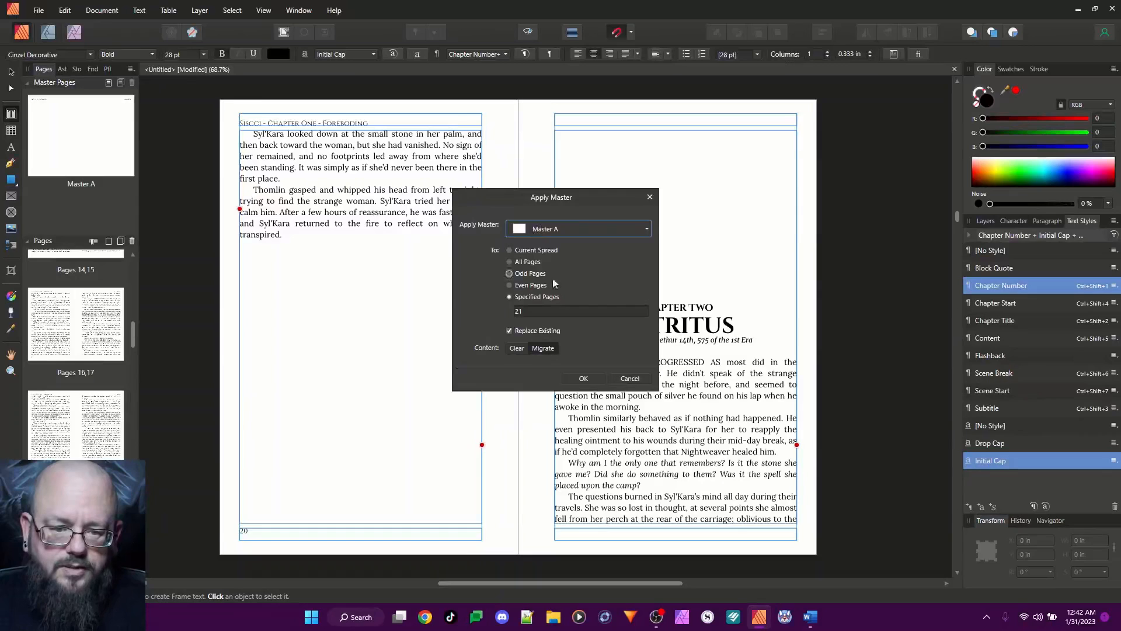
click(595, 377)
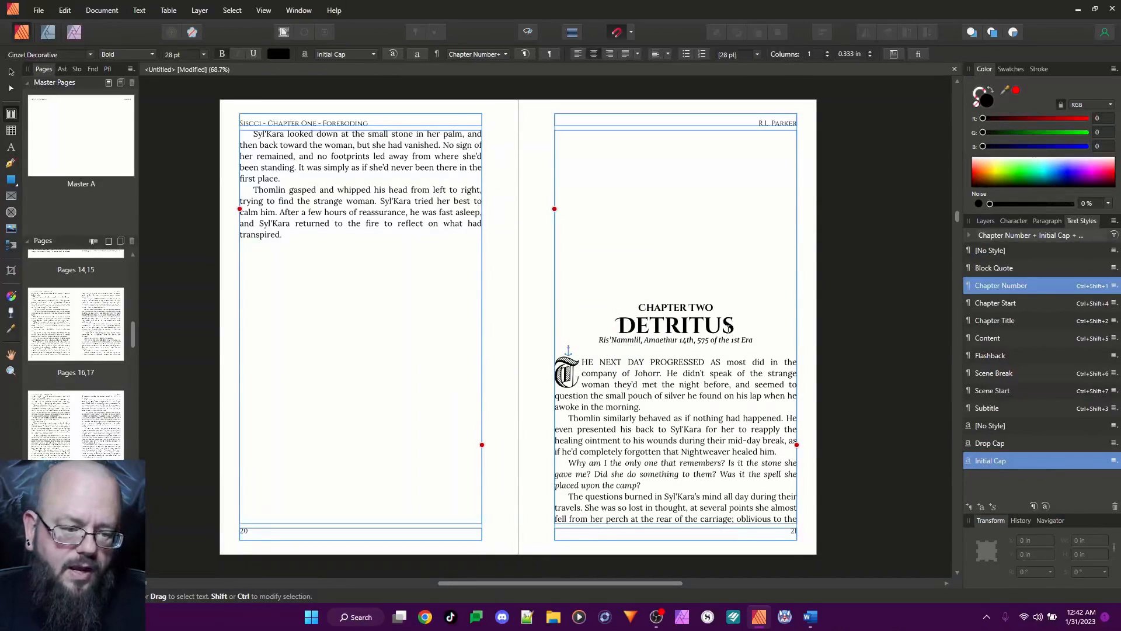
Clear the running header text and the footer page number on page 21, where Chapter Two begins
click(762, 119)
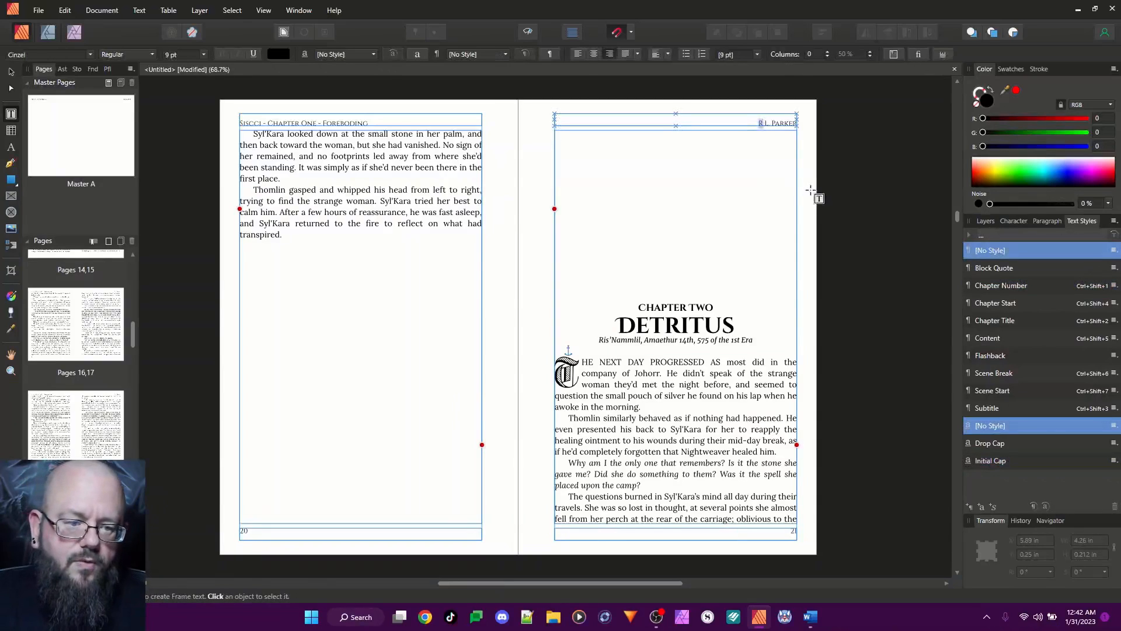
triple_click(771, 122)
key(BackSpace)
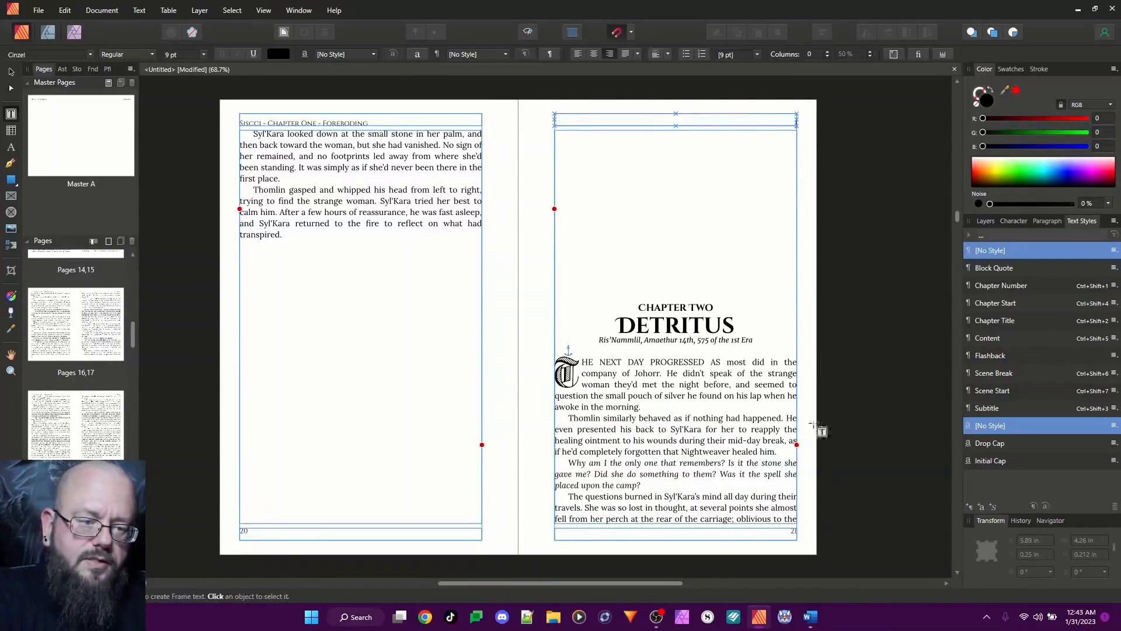
click(789, 533)
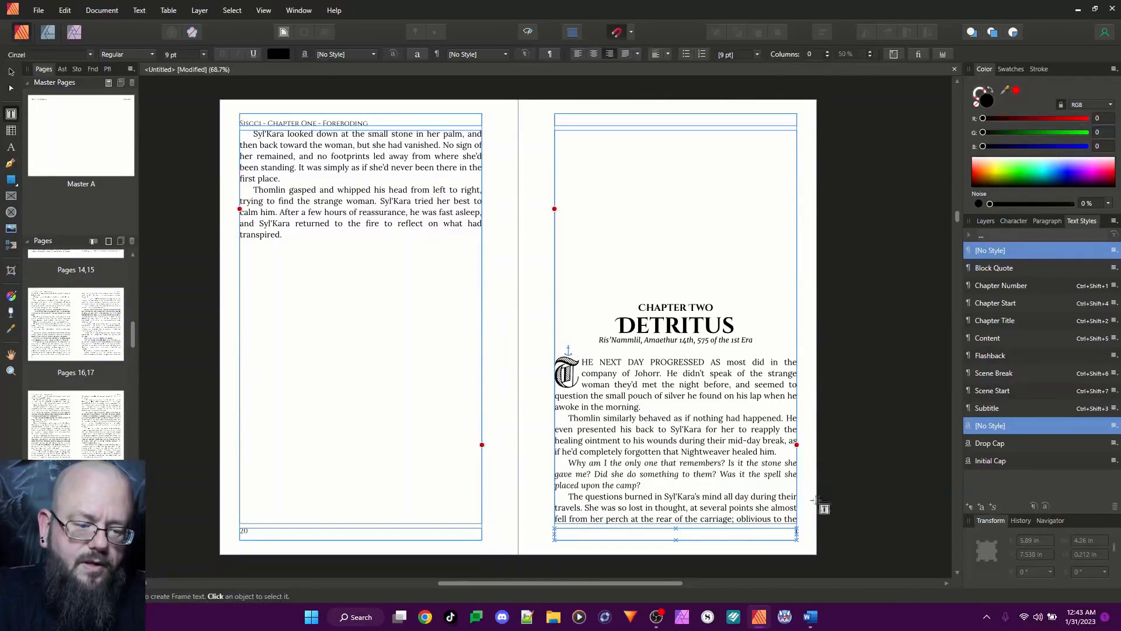
click(853, 320)
Review Chapter One's spreads from page 20 back to its opening page, checking running headers and page numbers
click(294, 136)
scroll(390, 292, up, 4)
scroll(392, 292, up, 10)
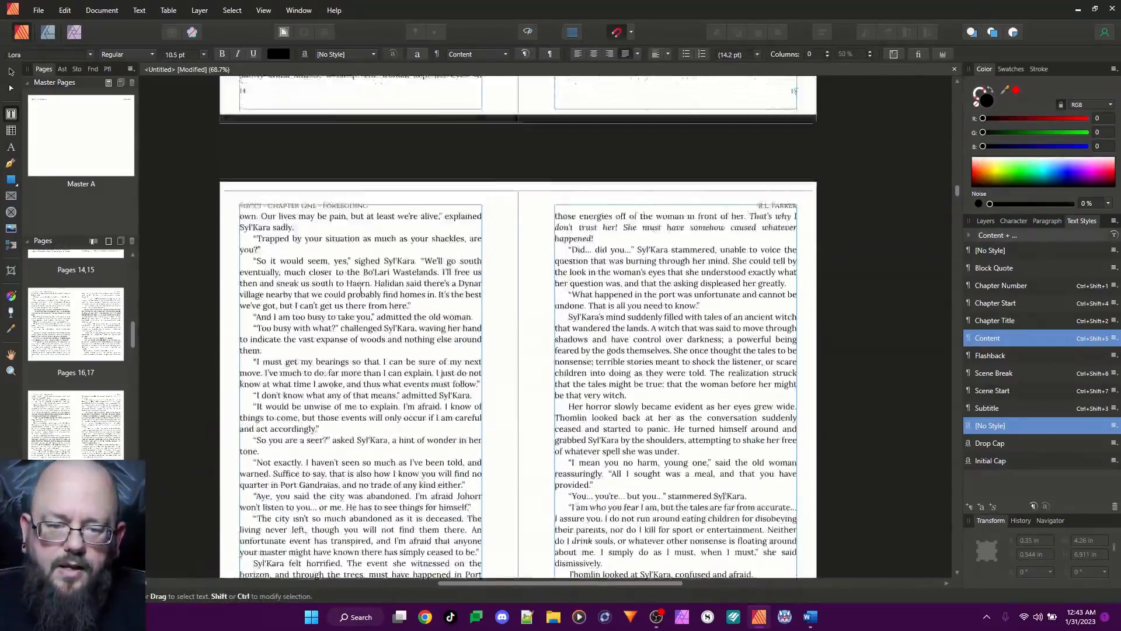
scroll(361, 289, up, 10)
scroll(361, 289, up, 8)
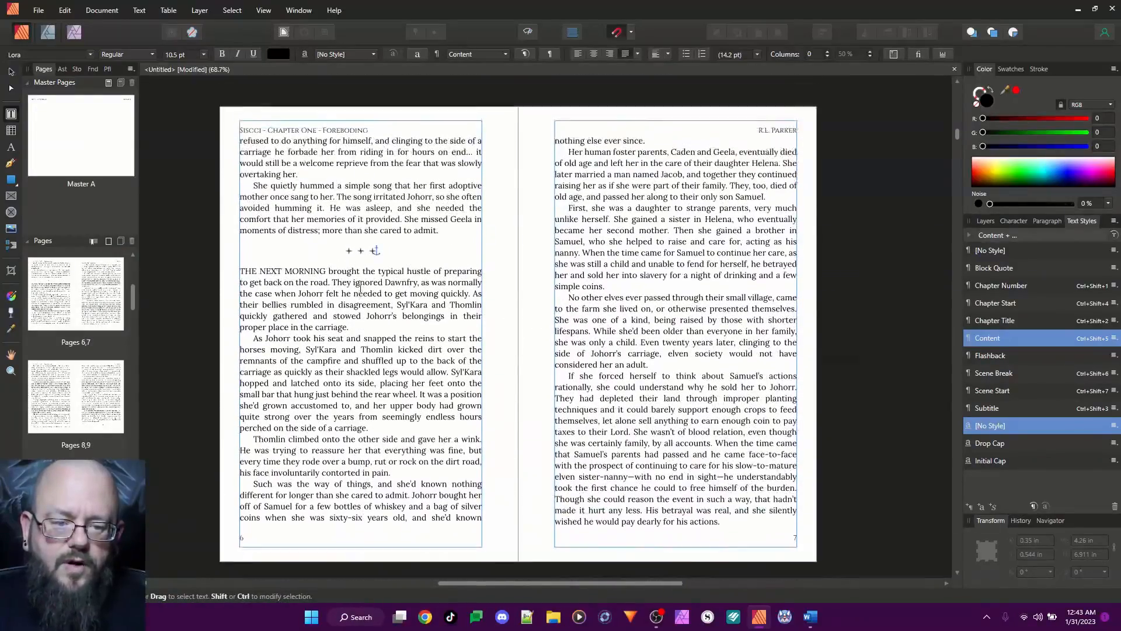
scroll(361, 288, up, 5)
scroll(400, 328, up, 7)
scroll(677, 358, up, 4)
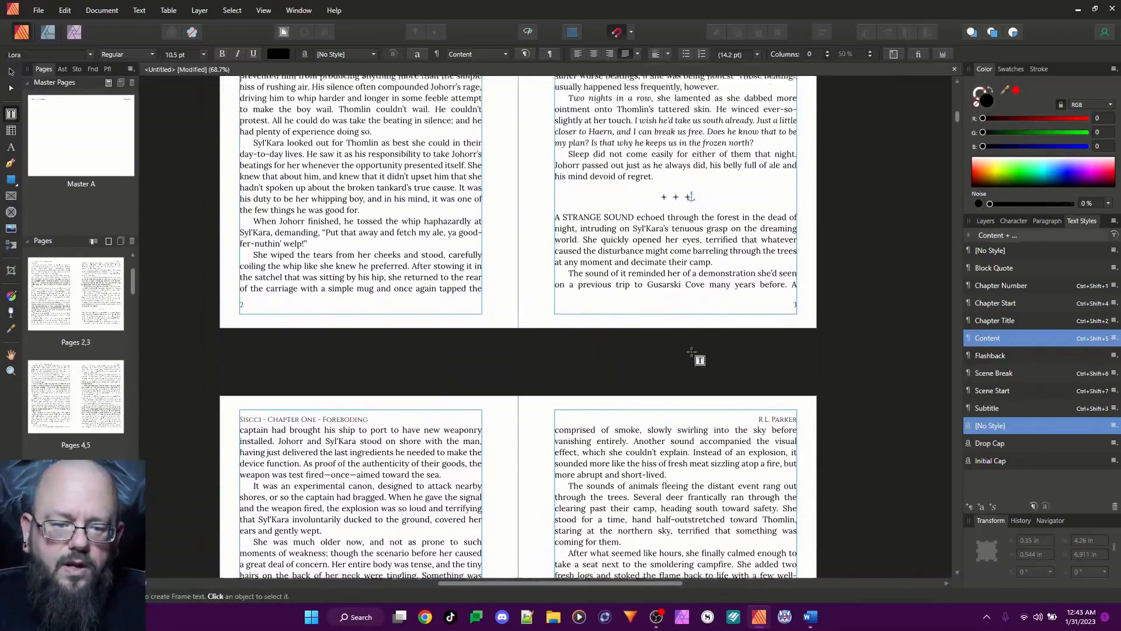
scroll(691, 354, up, 1)
scroll(644, 333, up, 6)
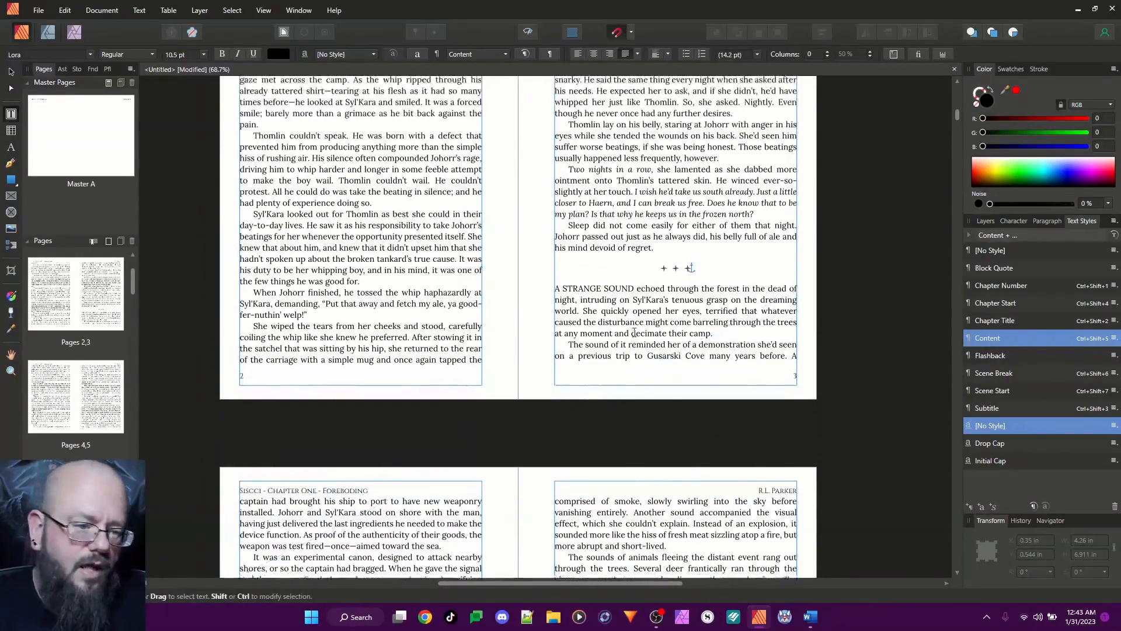
scroll(634, 331, up, 9)
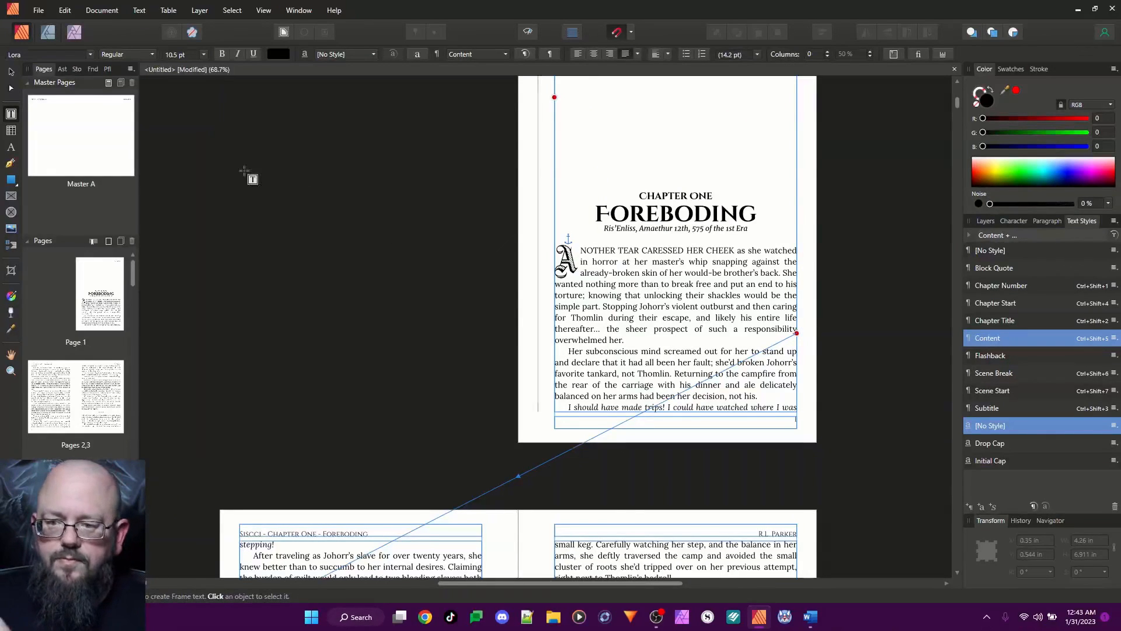
click(39, 11)
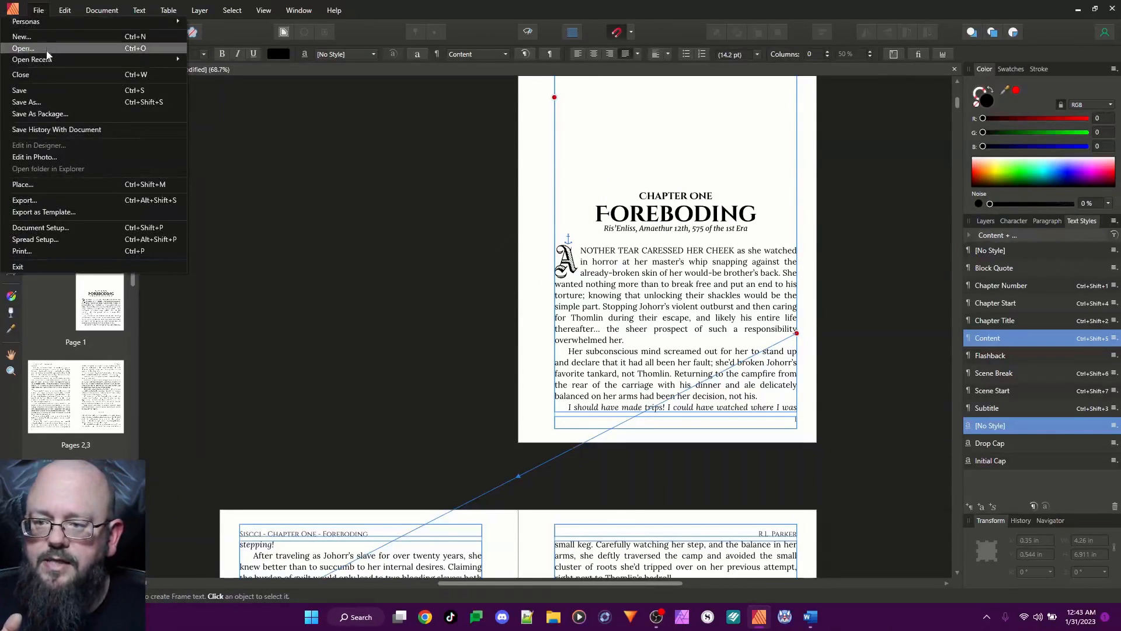
click(48, 200)
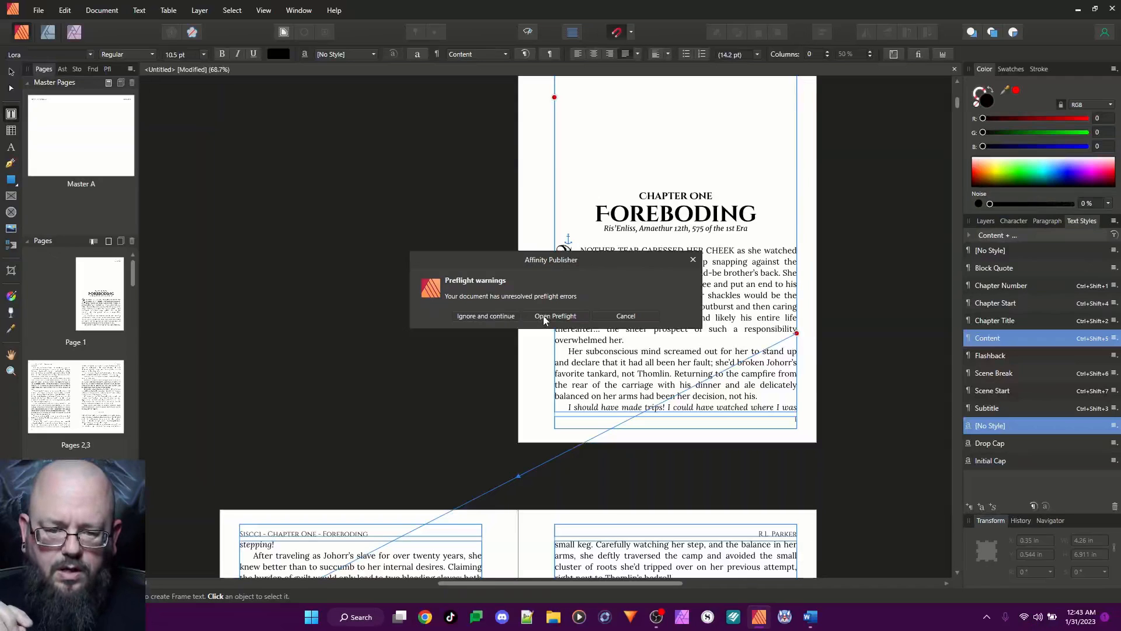
click(694, 260)
click(723, 187)
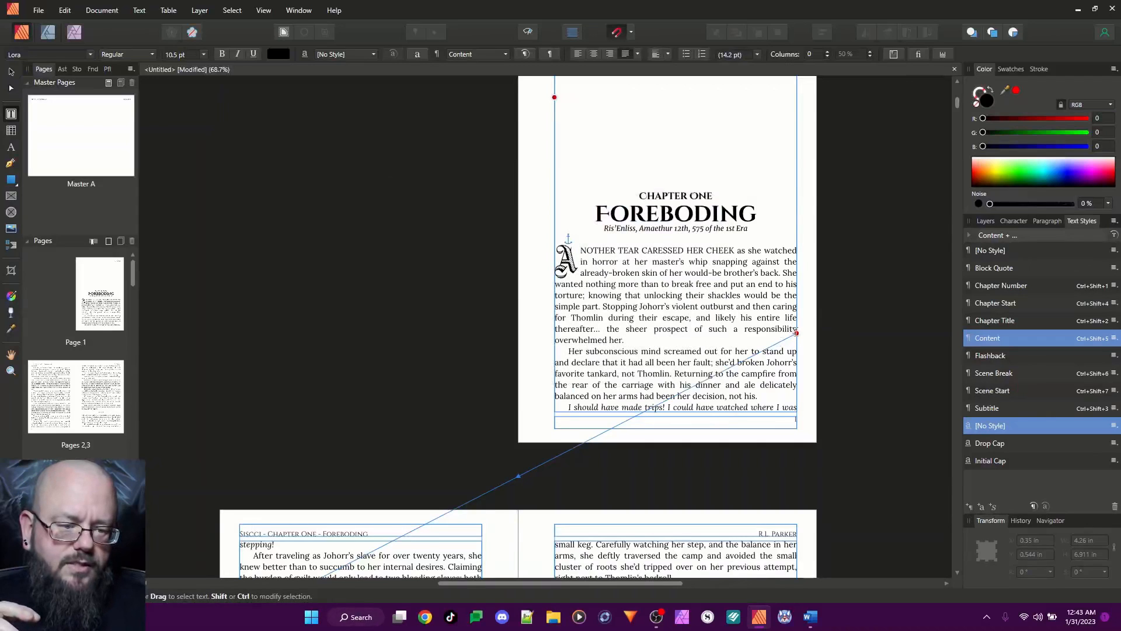
Try to reflow the novel's text from the text frame on page 1, and undo the reflow
click(796, 332)
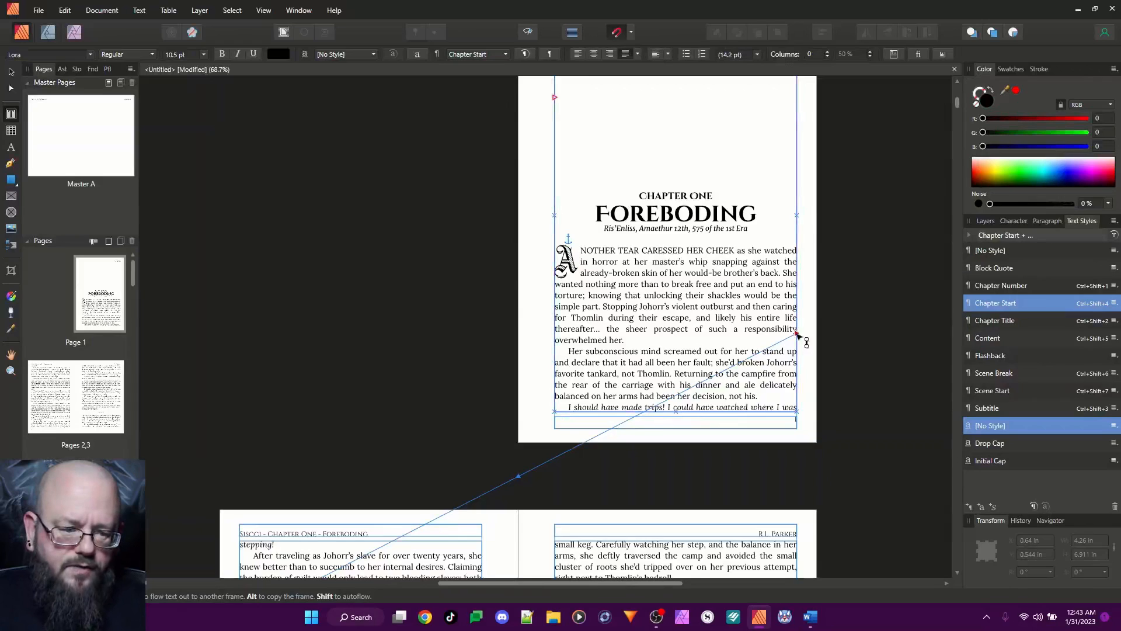
scroll(646, 308, up, 1)
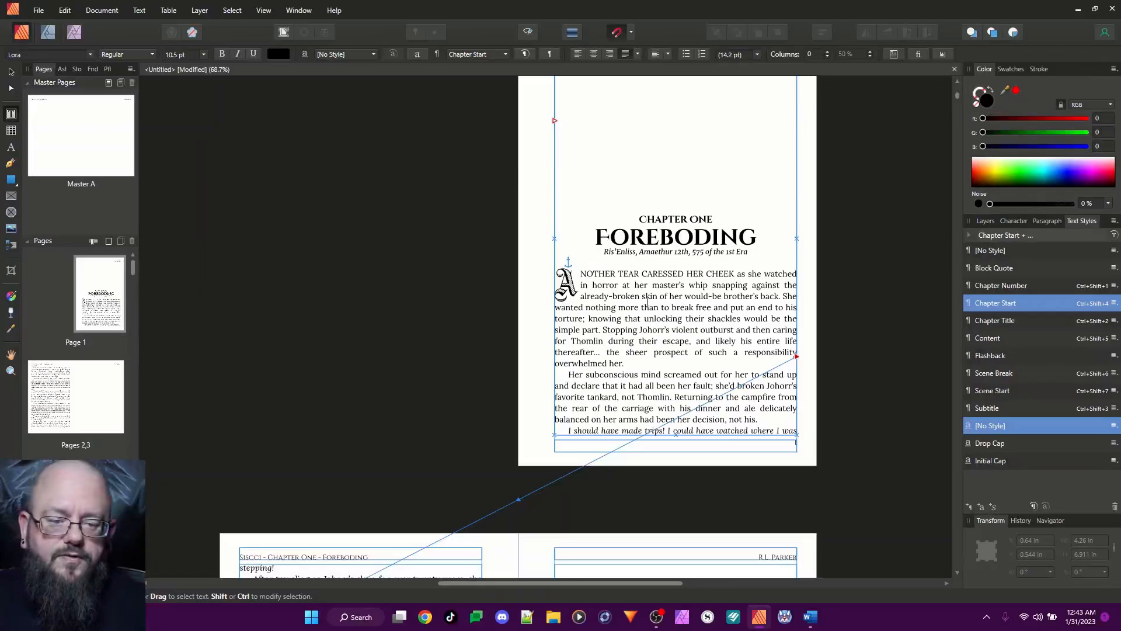
scroll(879, 379, down, 15)
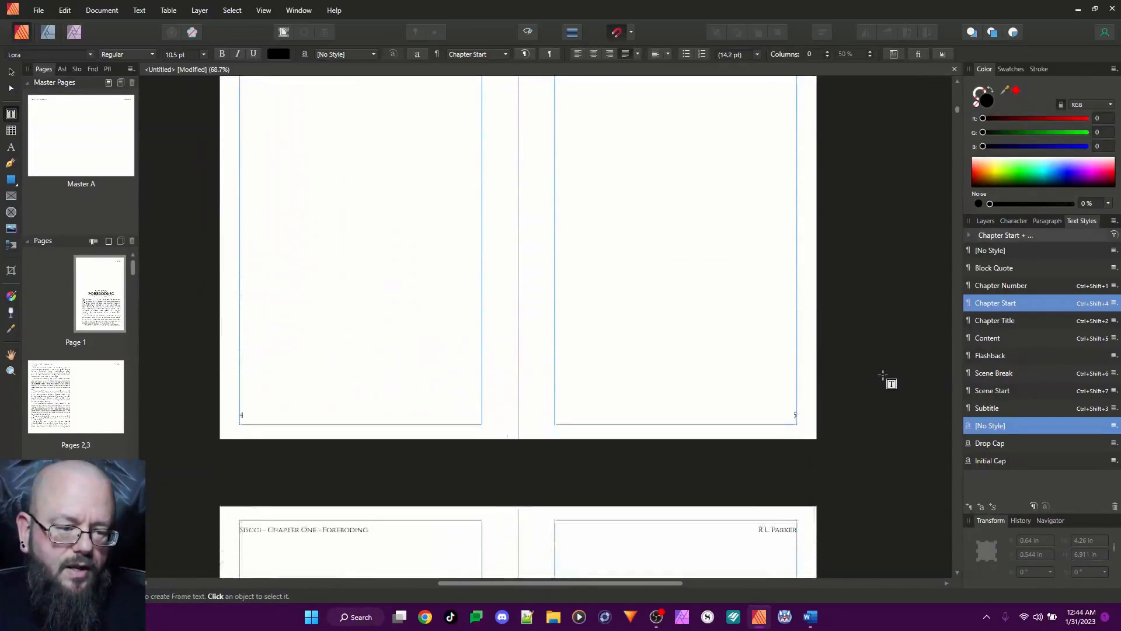
scroll(870, 376, up, 2)
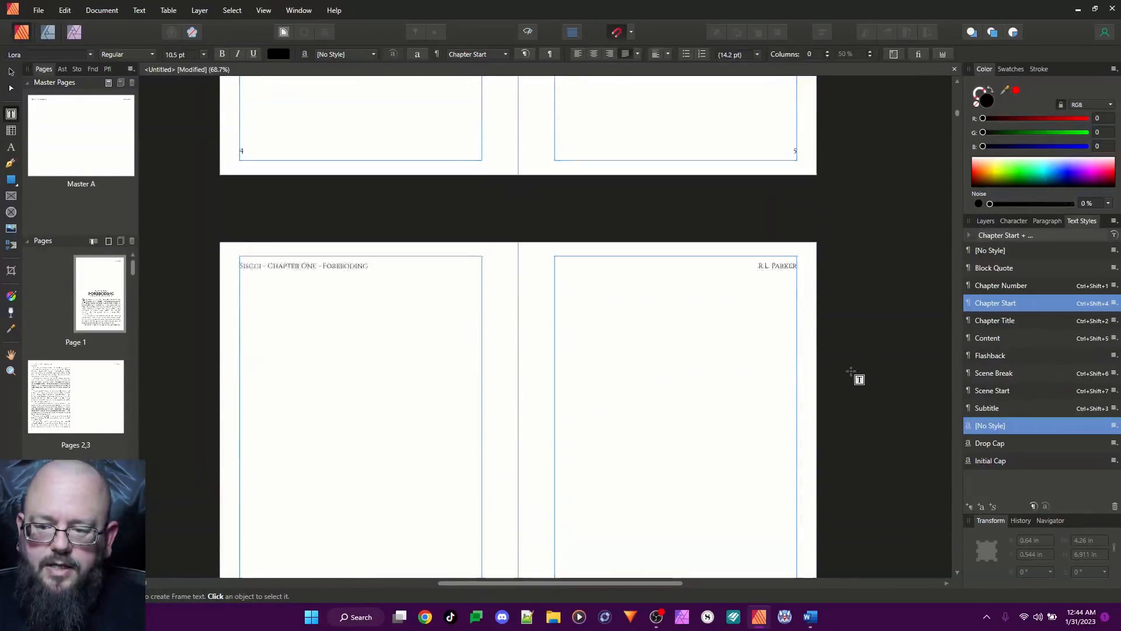
scroll(112, 445, down, 10)
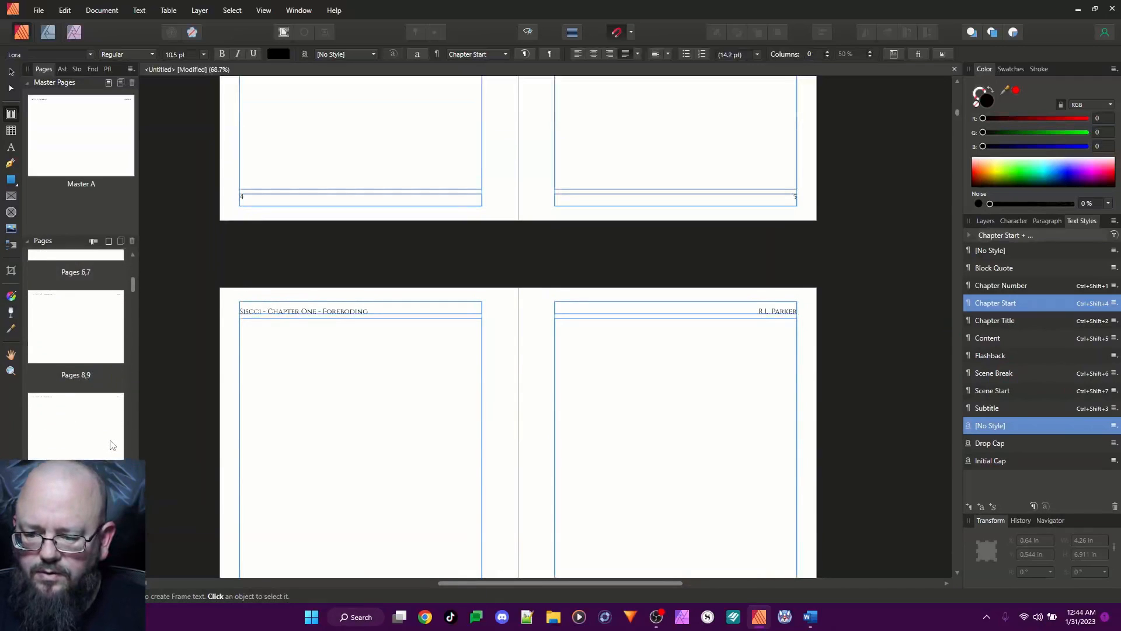
scroll(112, 445, down, 6)
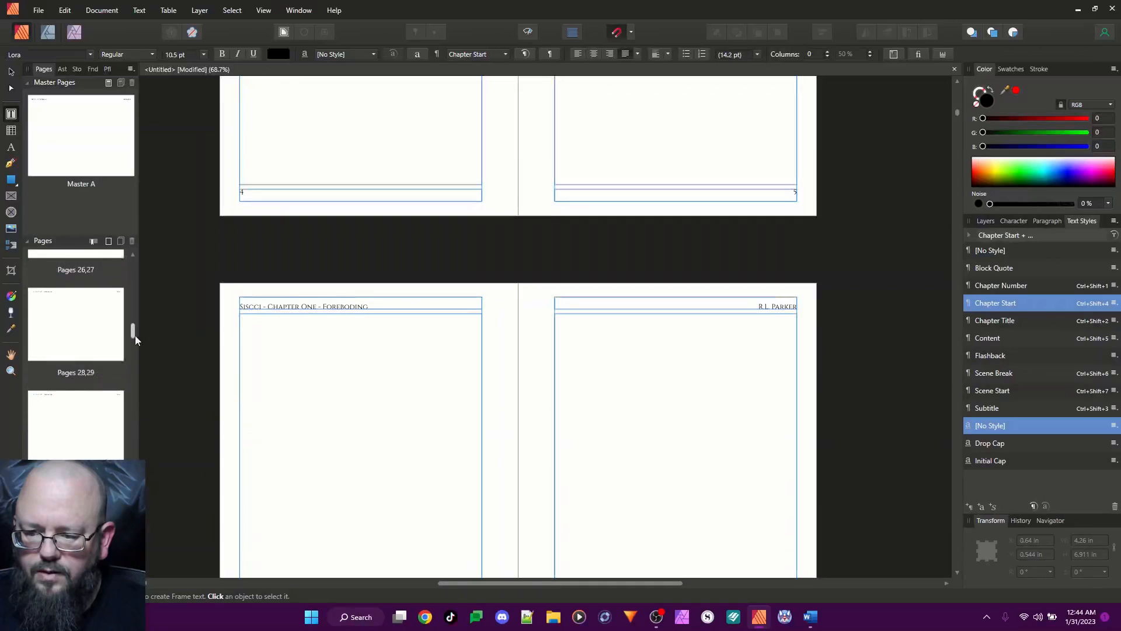
drag(135, 334, 142, 240)
key(ctrl+z)
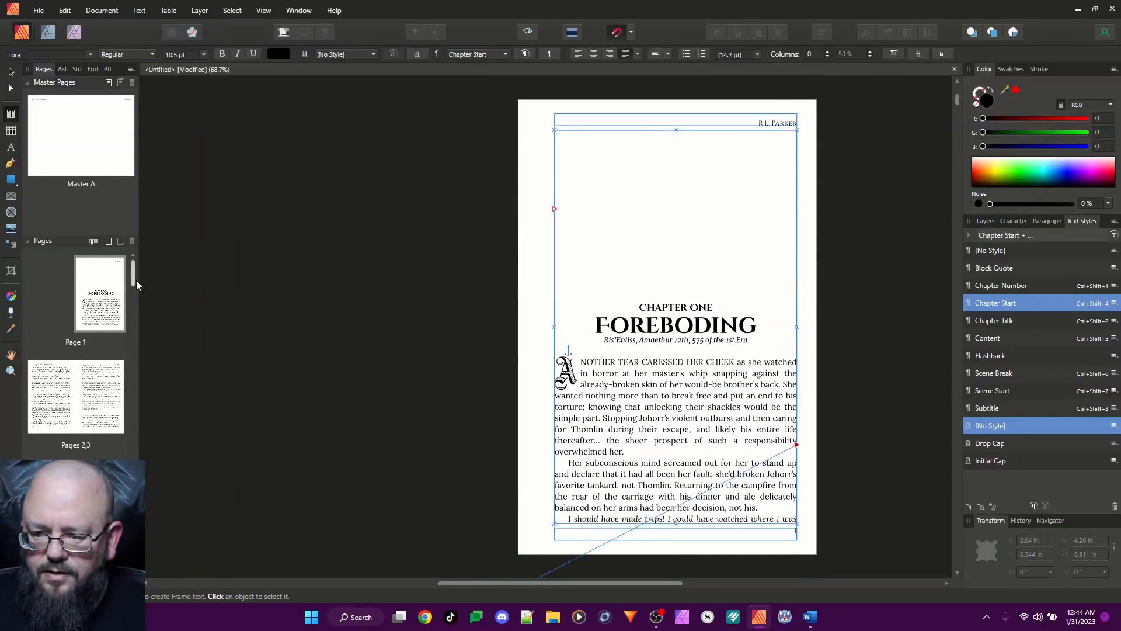
Autoflow the remaining story text from the frame on page 79 onto additional pages
drag(135, 279, 137, 578)
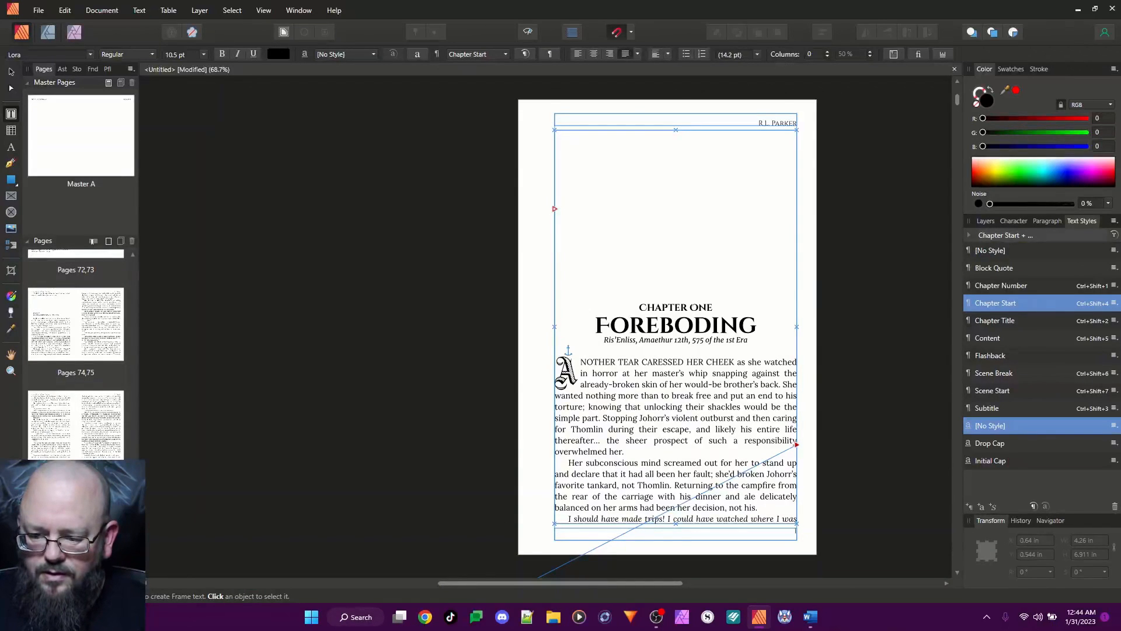
double_click(85, 528)
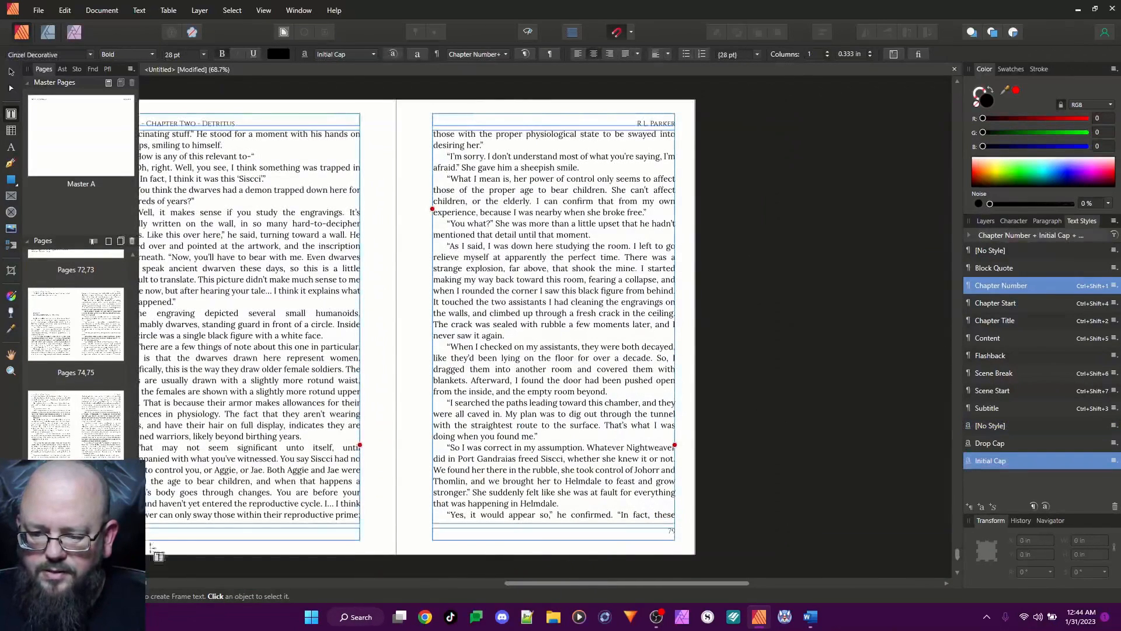
click(648, 445)
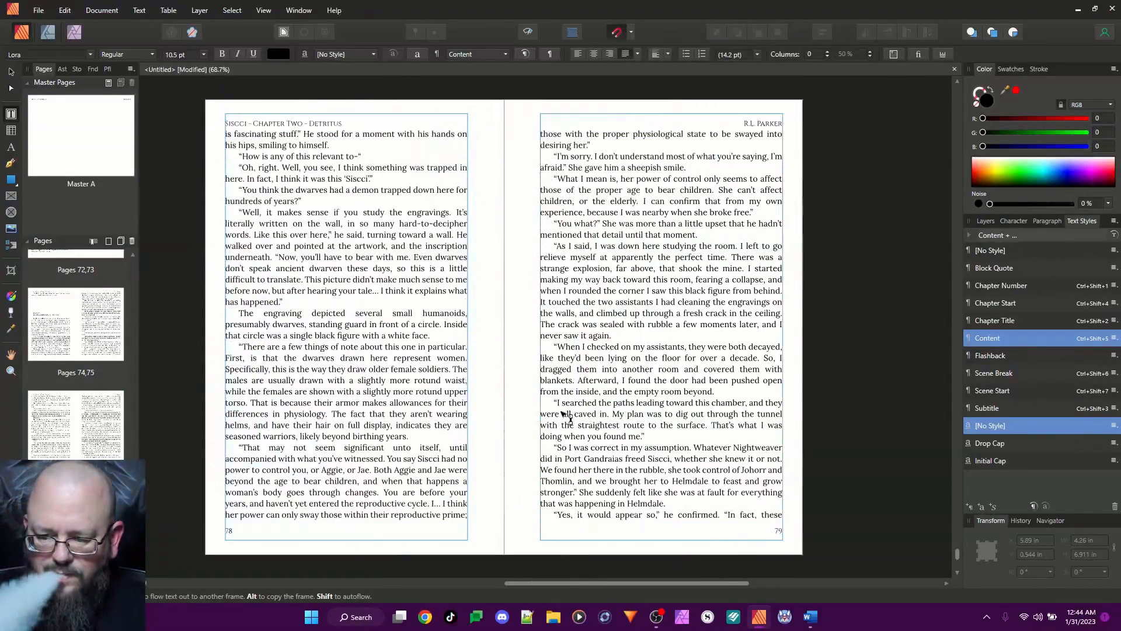
Set up a PDF export of all spreads from the document using the PDF/X-1a:2003 preset
drag(135, 438, 129, 257)
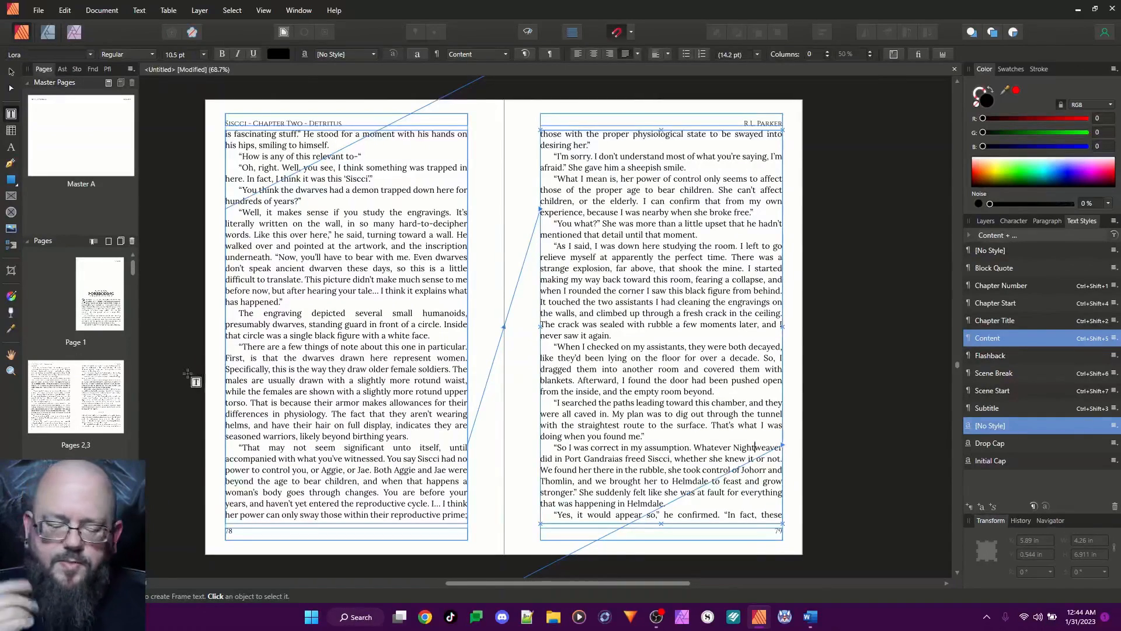
double_click(99, 295)
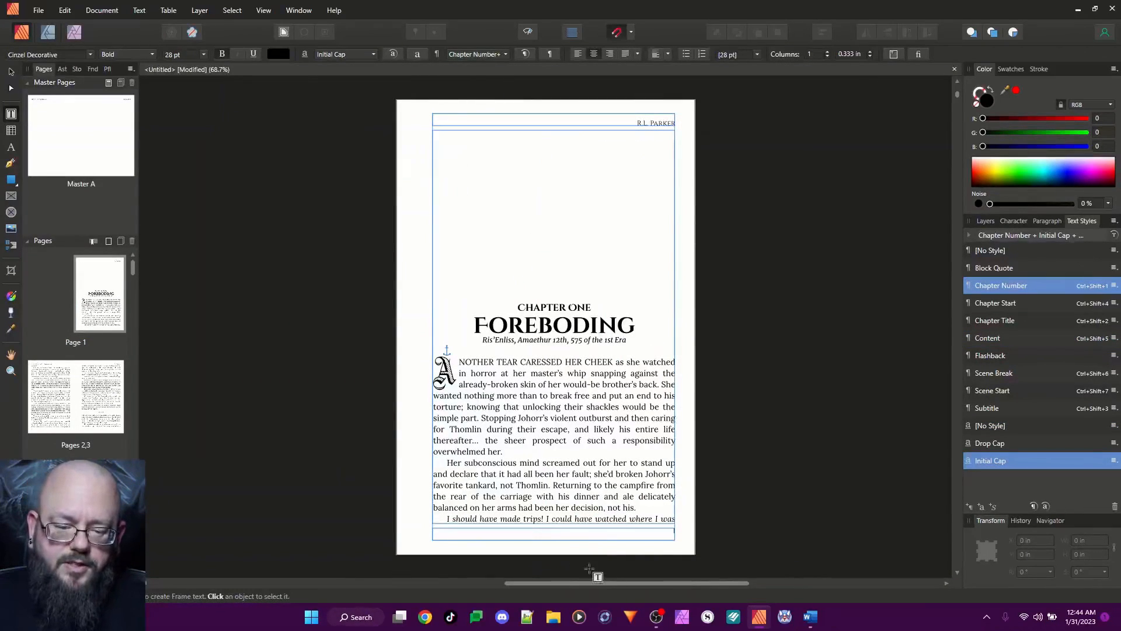
drag(583, 583, 488, 586)
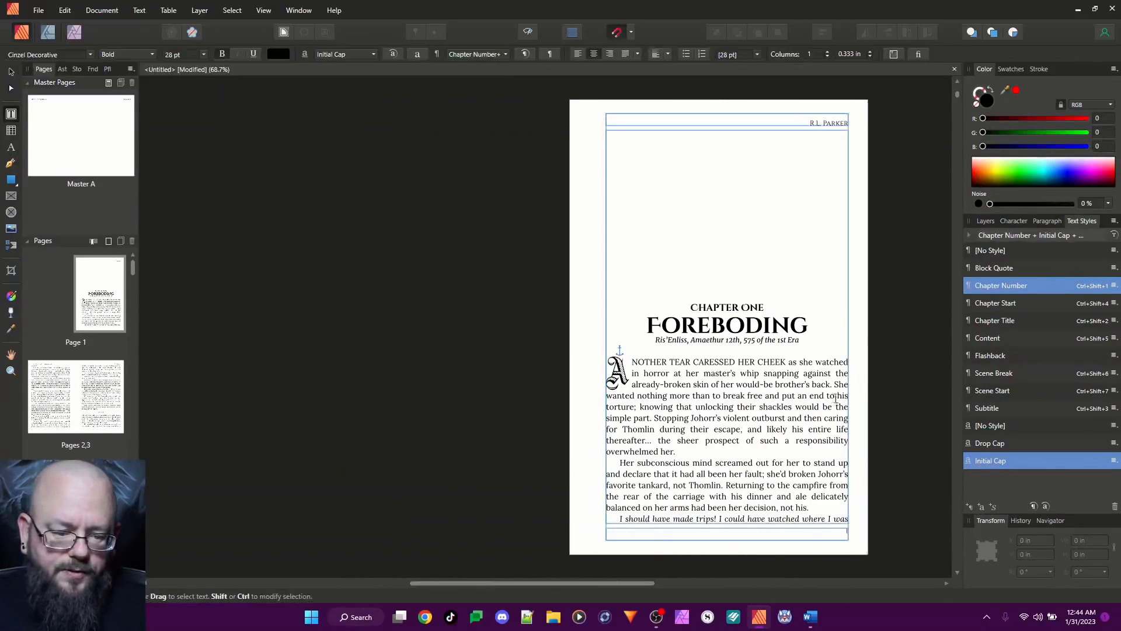
click(38, 10)
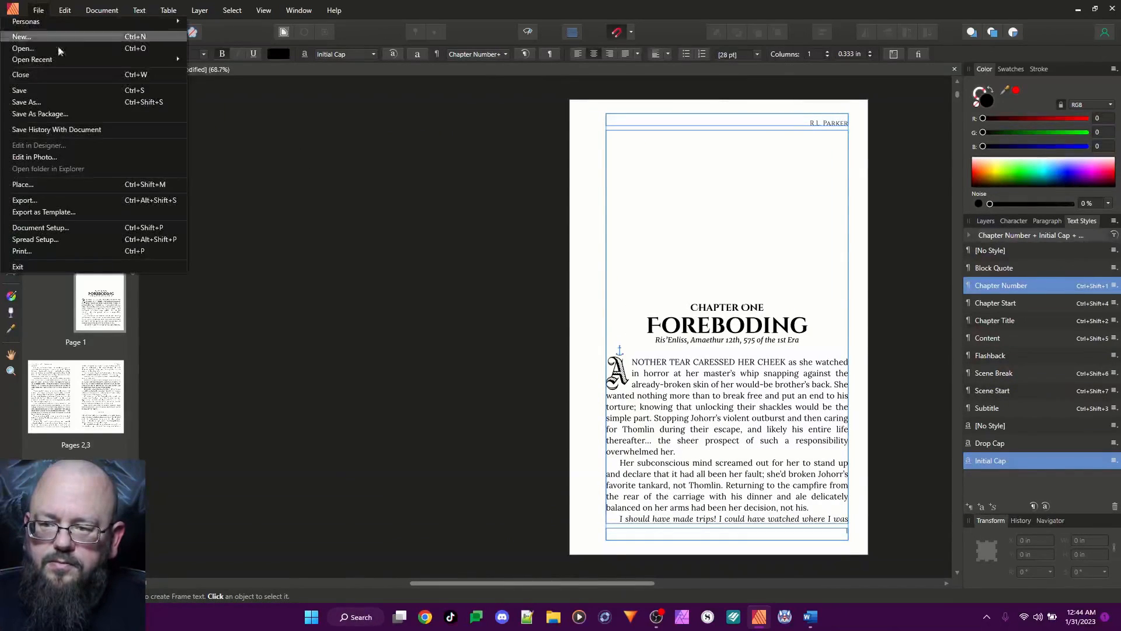
click(48, 199)
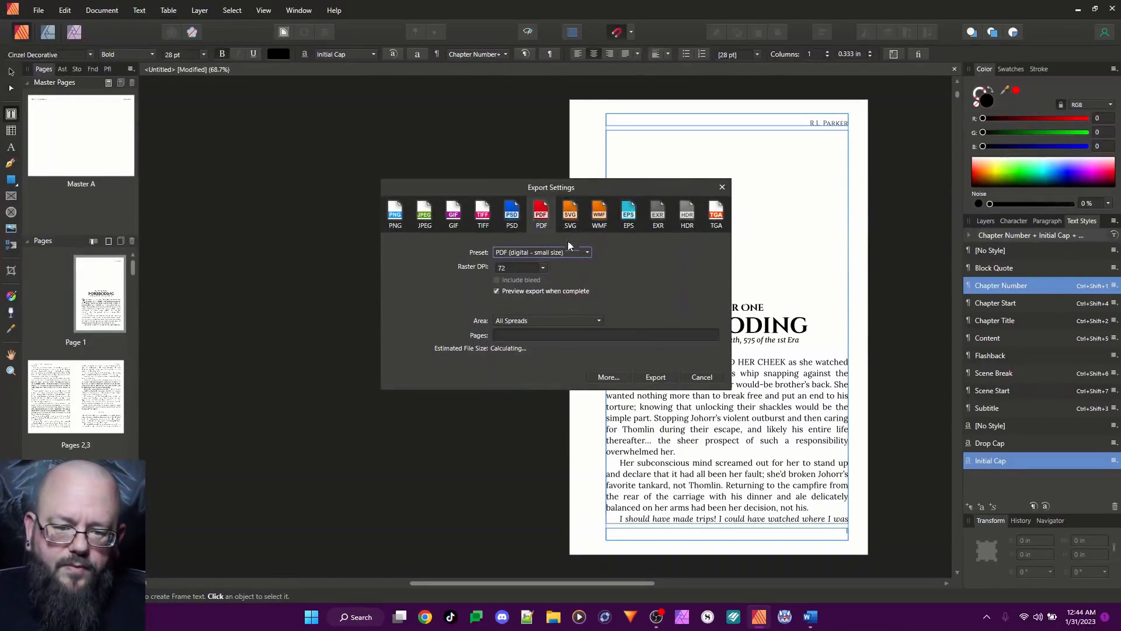
click(579, 254)
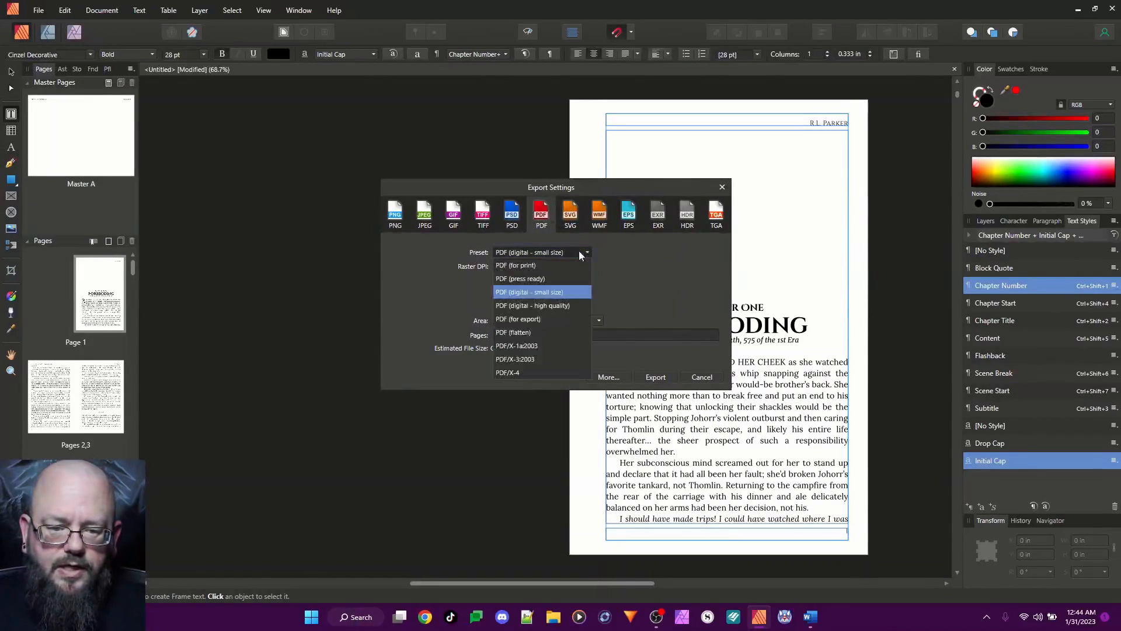
click(535, 346)
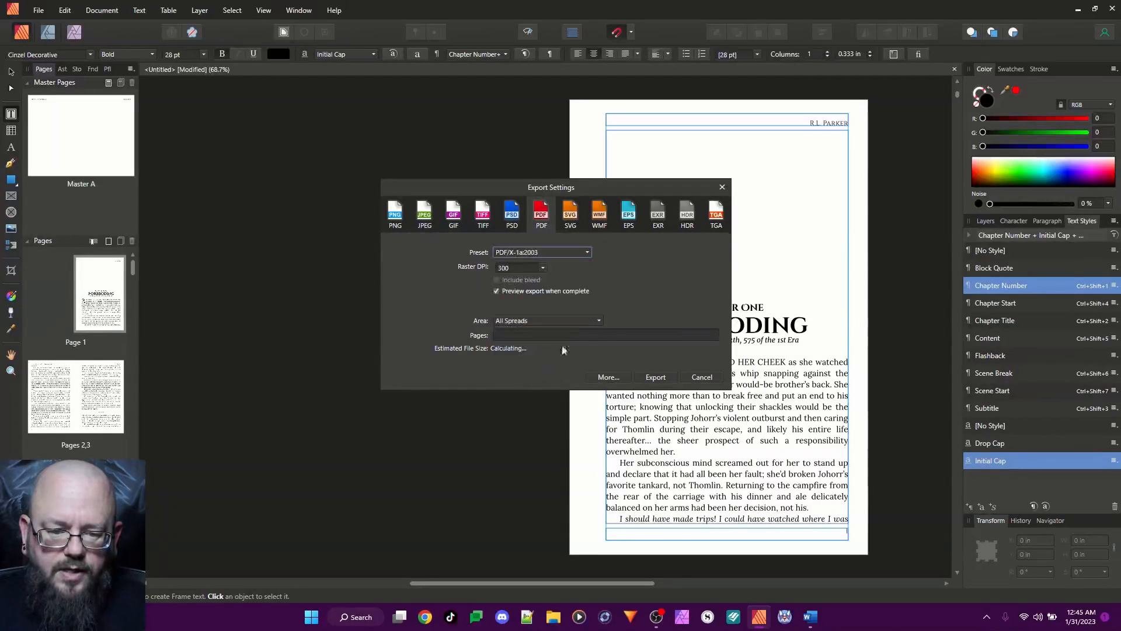
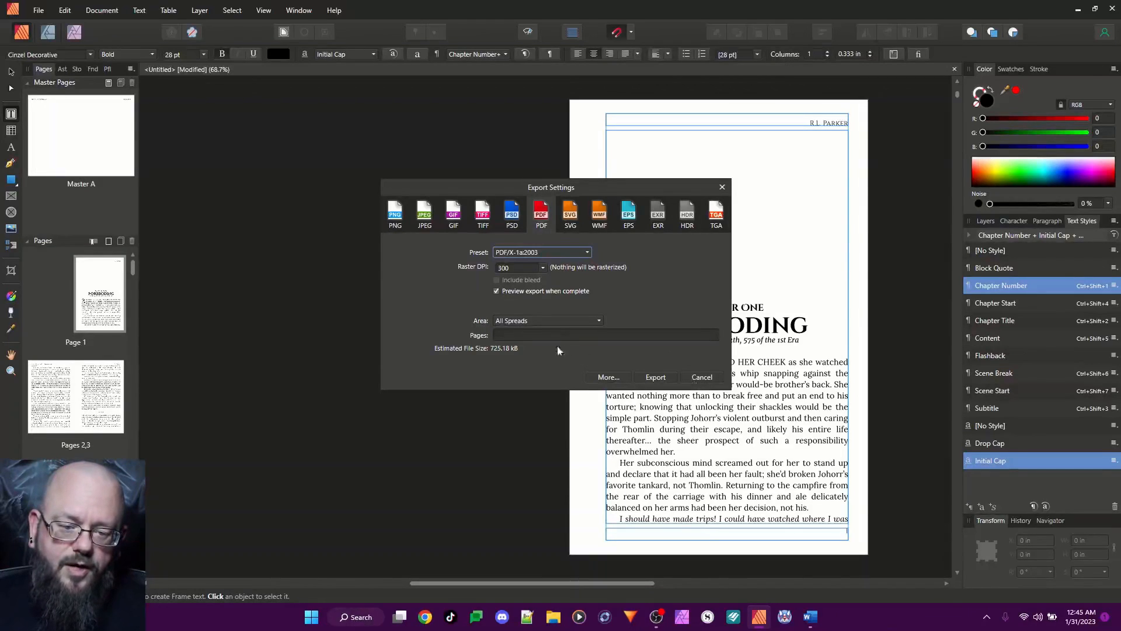
Set the PDF export area to all pages, and close the export settings without exporting
click(511, 321)
click(522, 361)
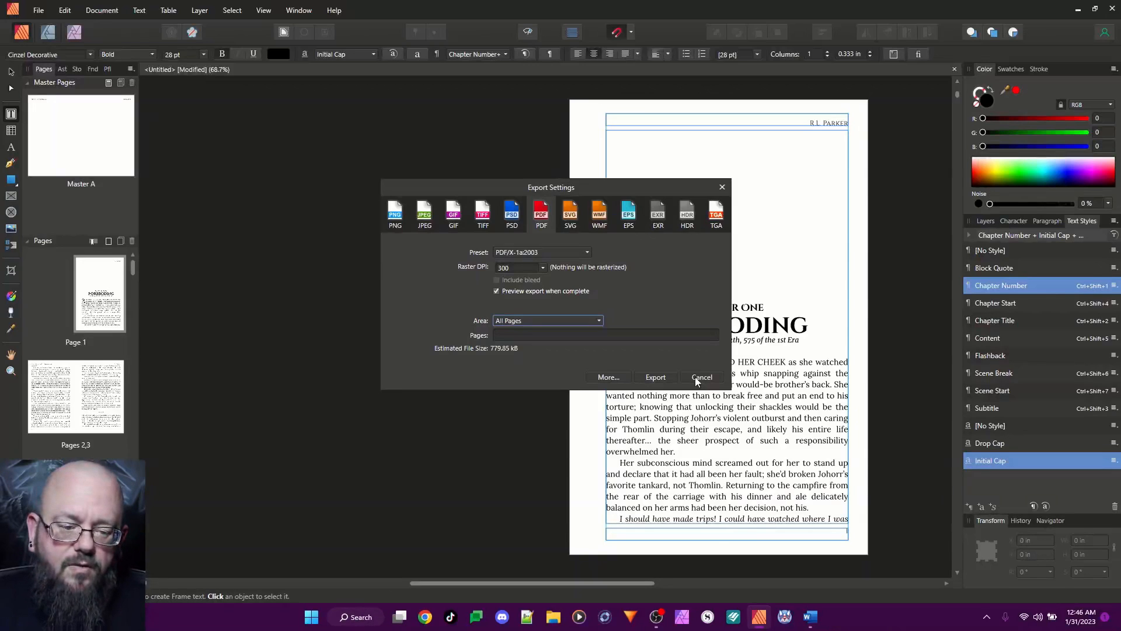
click(694, 377)
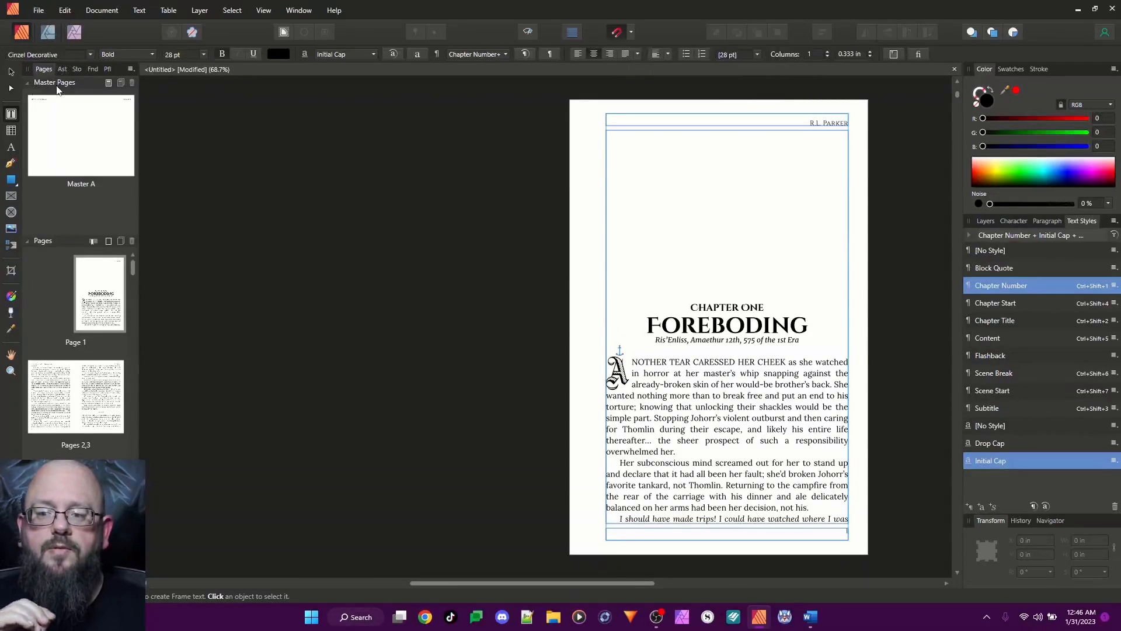
Open Master A's spread setup and set the page dimensions to 6 by 9 in
double_click(51, 119)
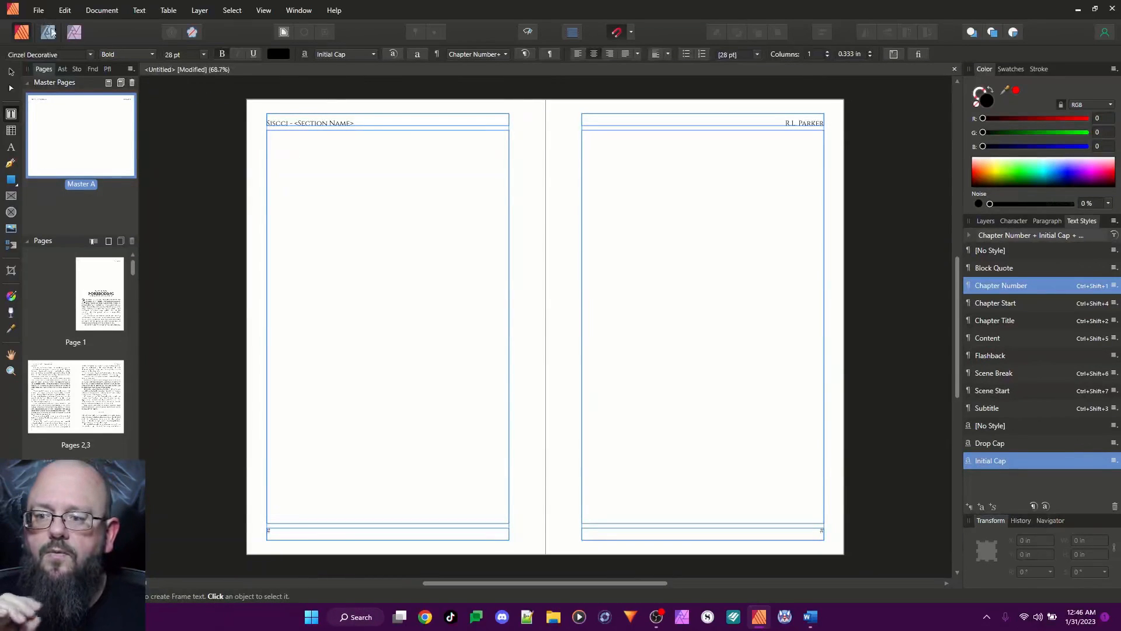
click(36, 11)
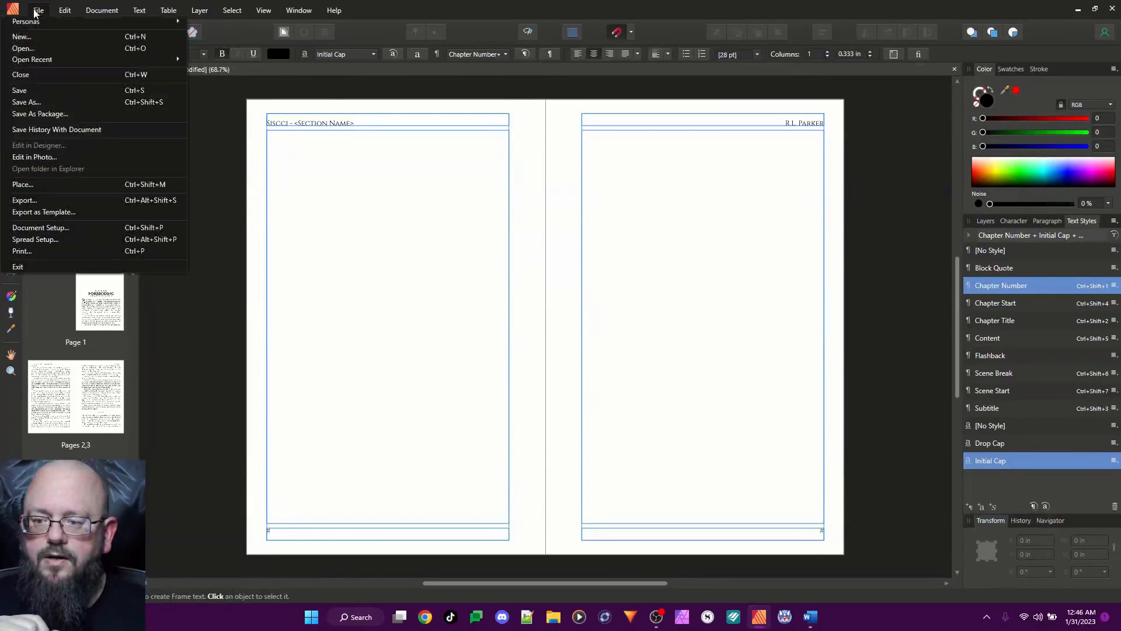
click(35, 239)
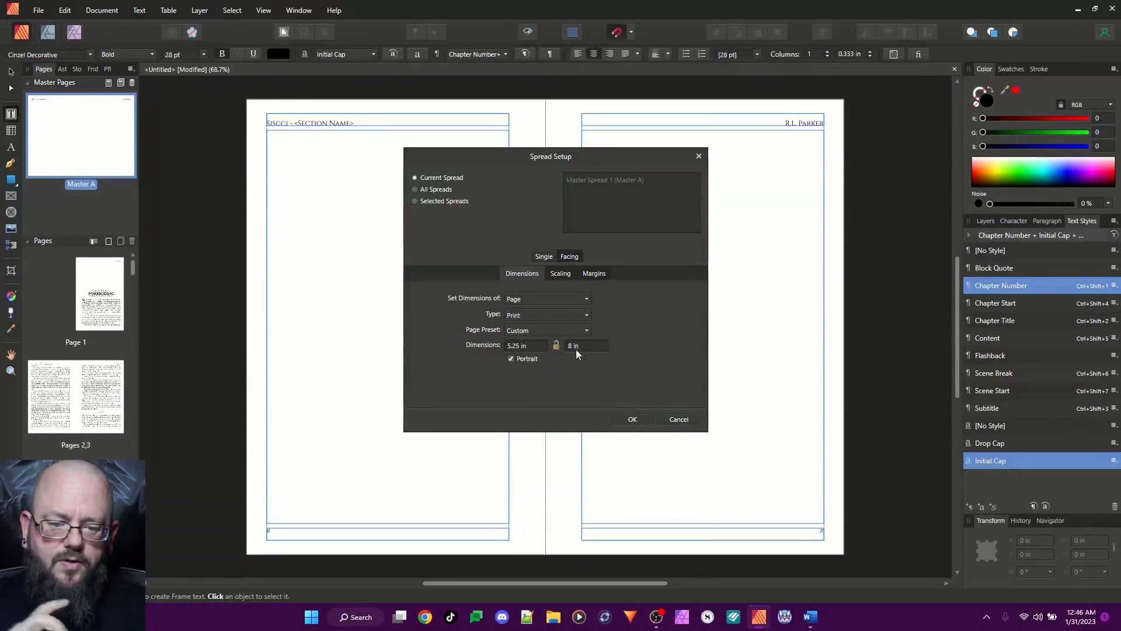
click(517, 345)
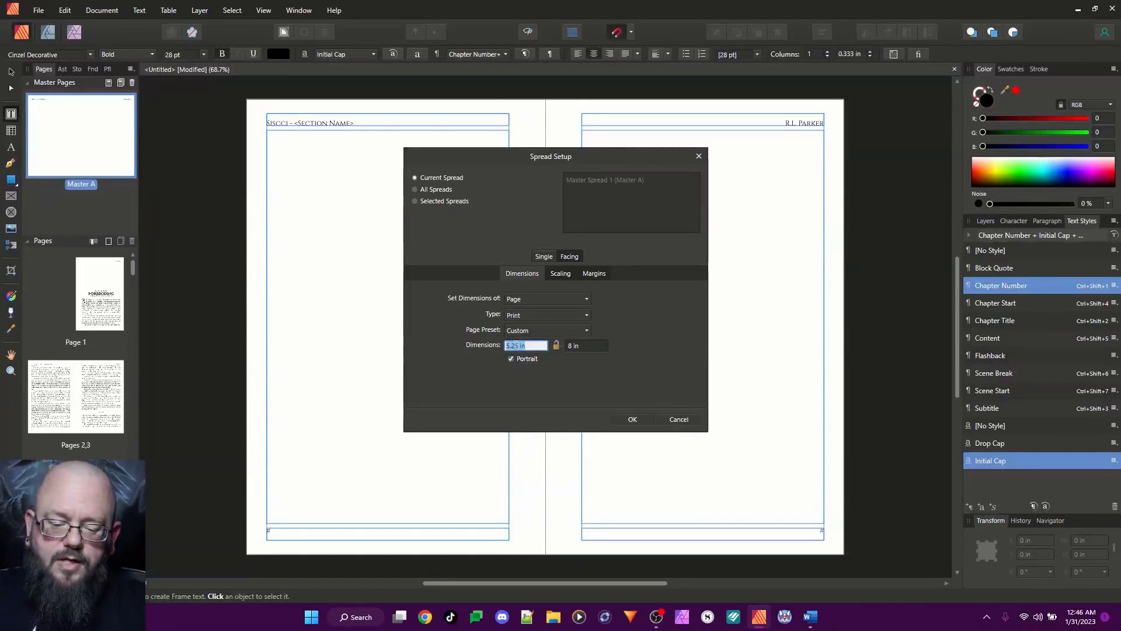
text(6)
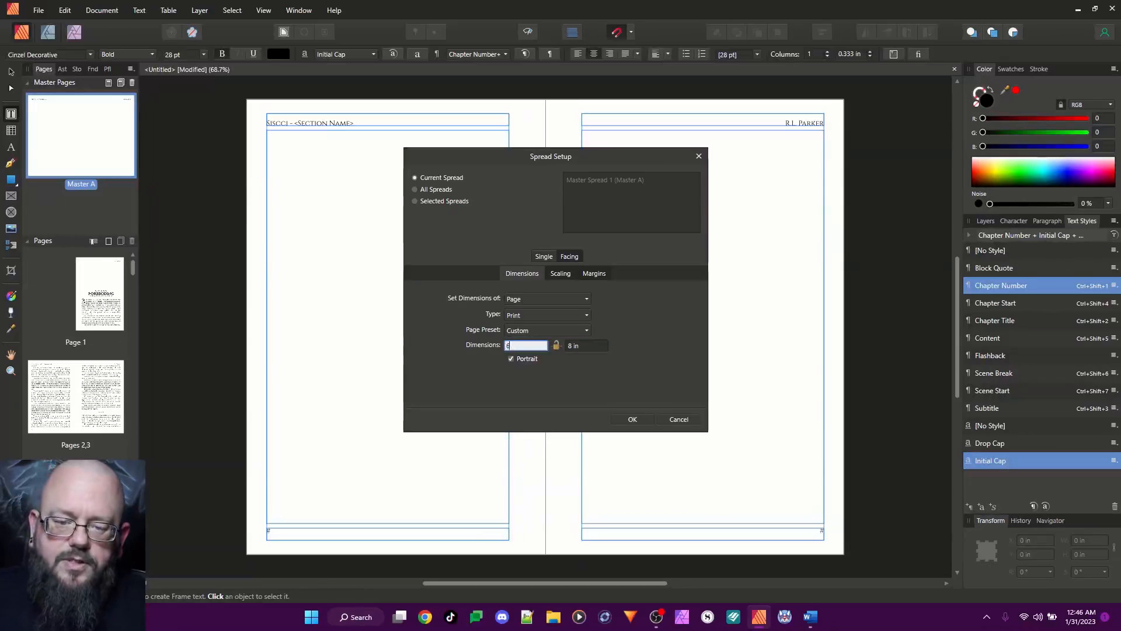
click(585, 342)
text(9)
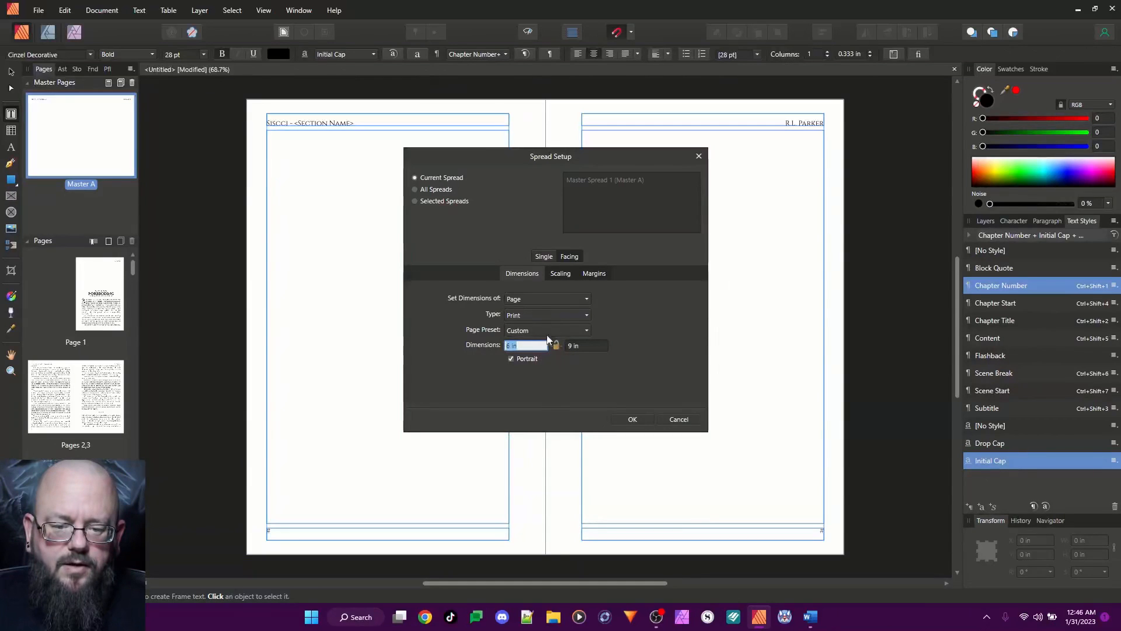
Make objects rescale with the new master size, apply the spread setup, and resize the document's pages to match the master
click(561, 273)
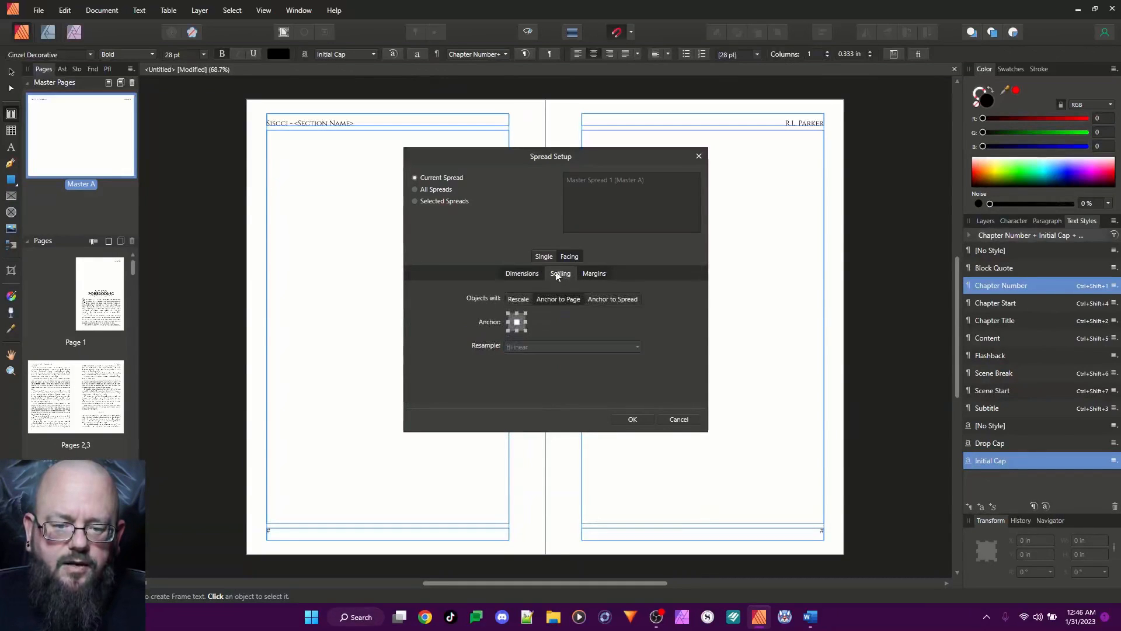
click(520, 298)
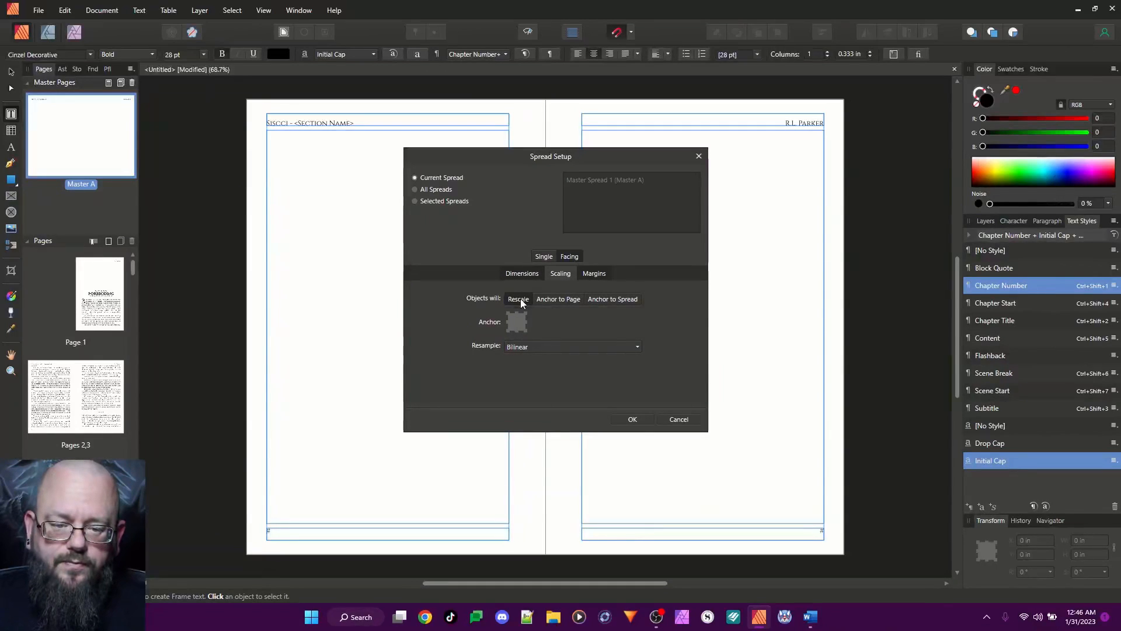
click(634, 418)
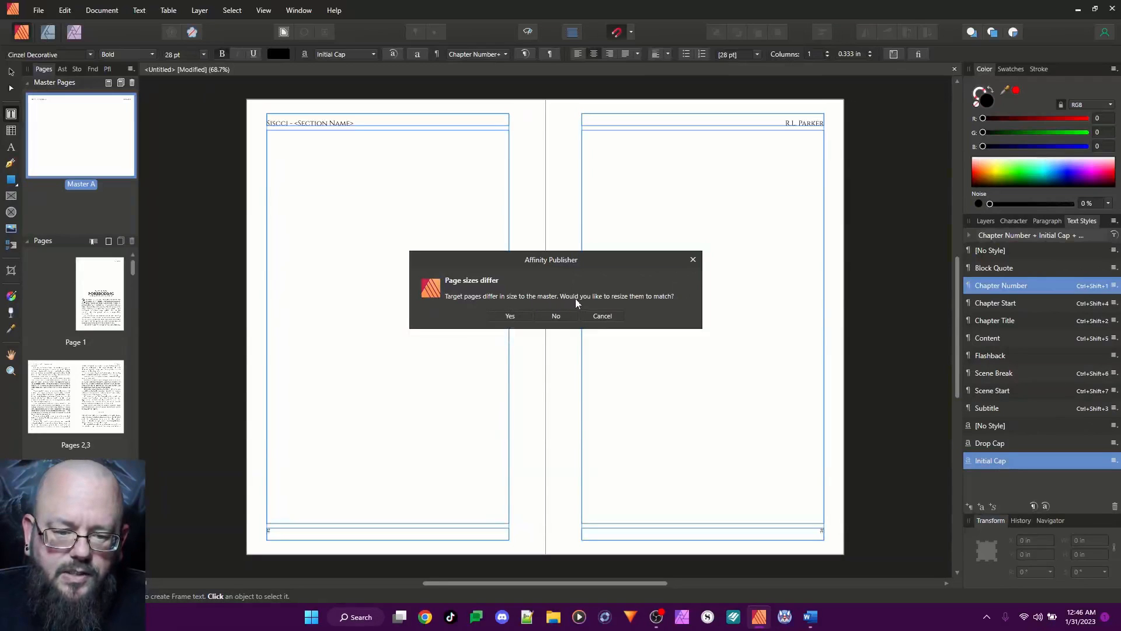
click(512, 316)
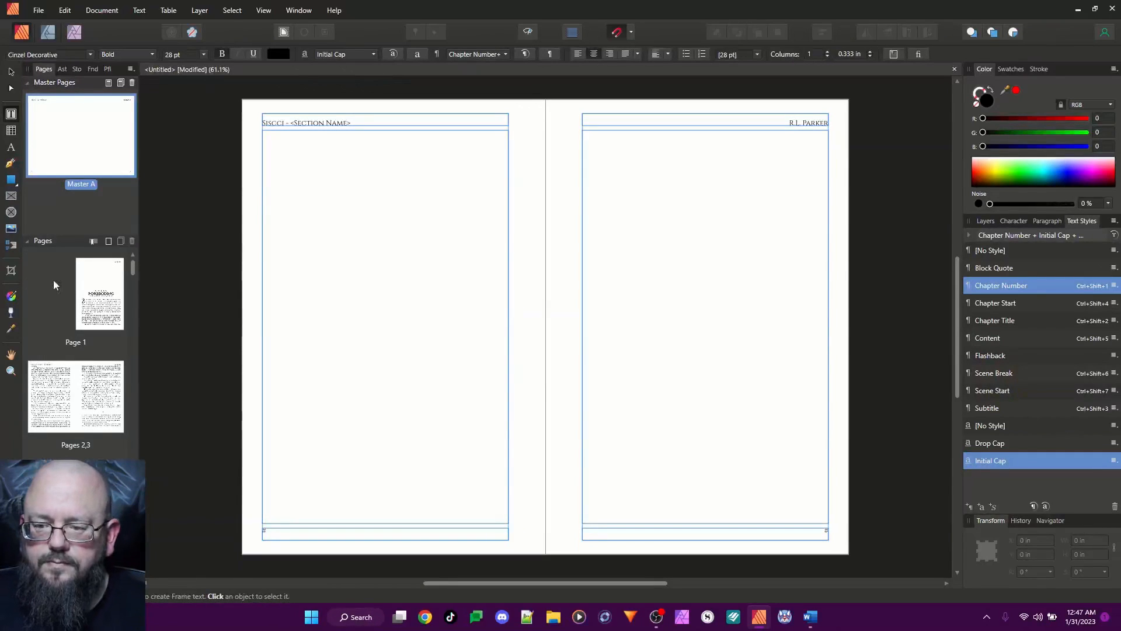
Open page 1 and place the text cursor in Chapter One's opening paragraph
double_click(102, 283)
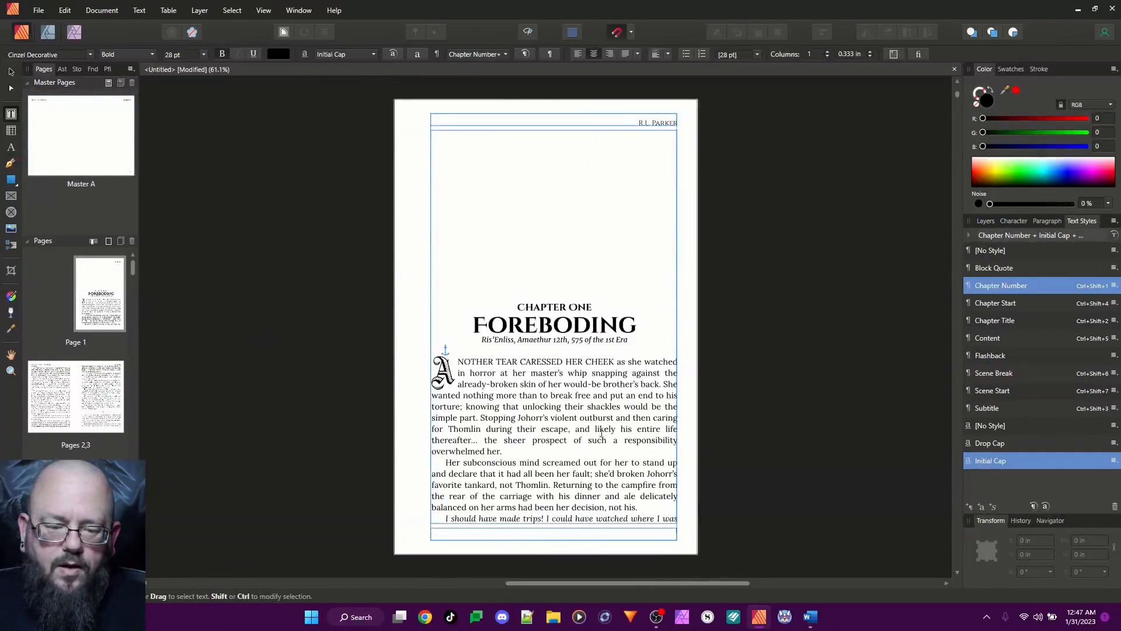
click(565, 402)
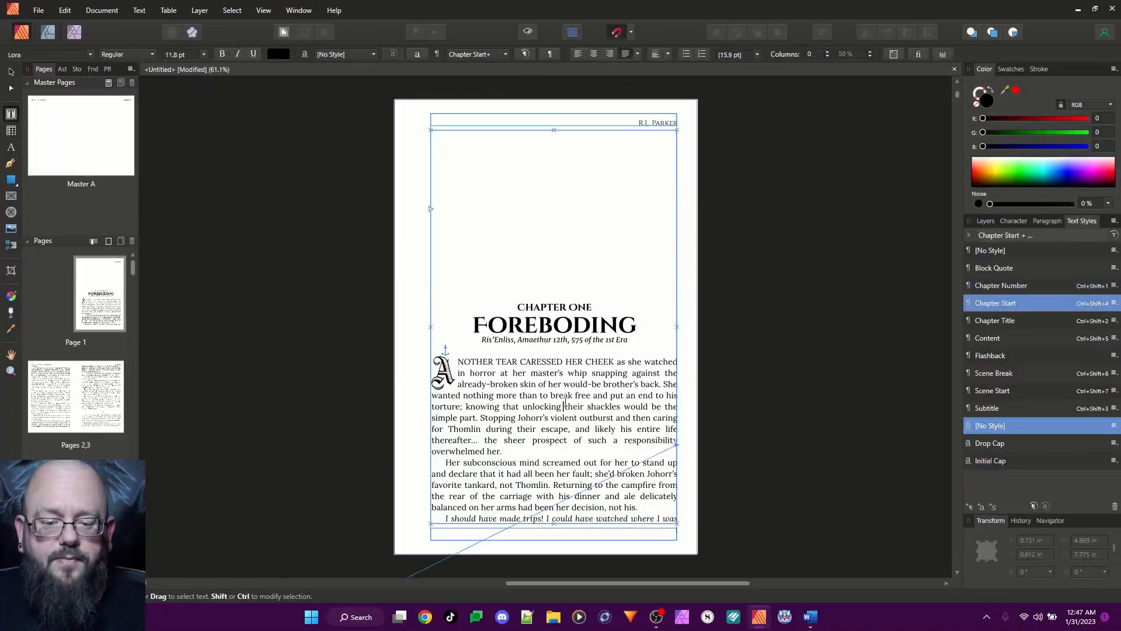